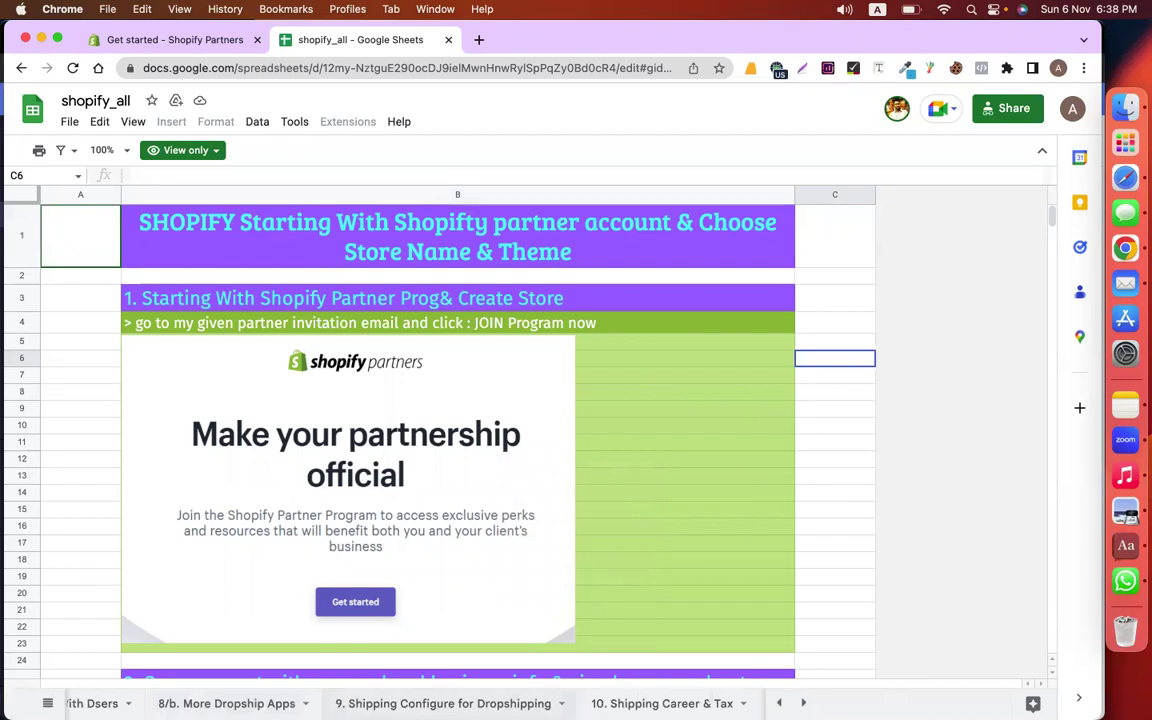
# Page through the sheets past Facebook Pixel, Free Shipping App and Trust Badge to the contact-form sheets
pyautogui.hotkey('alt', 'Down')
pyautogui.hotkey('alt', 'Down')
pyautogui.hotkey('alt', 'Down')
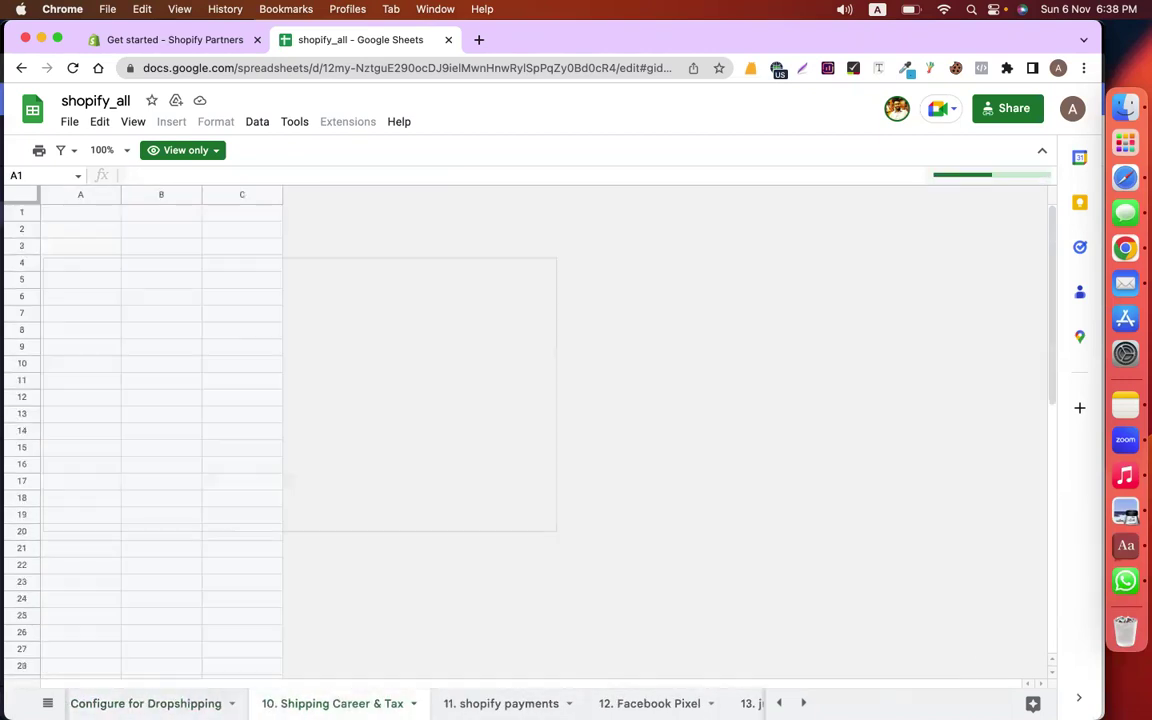
pyautogui.hotkey('alt', 'Down')
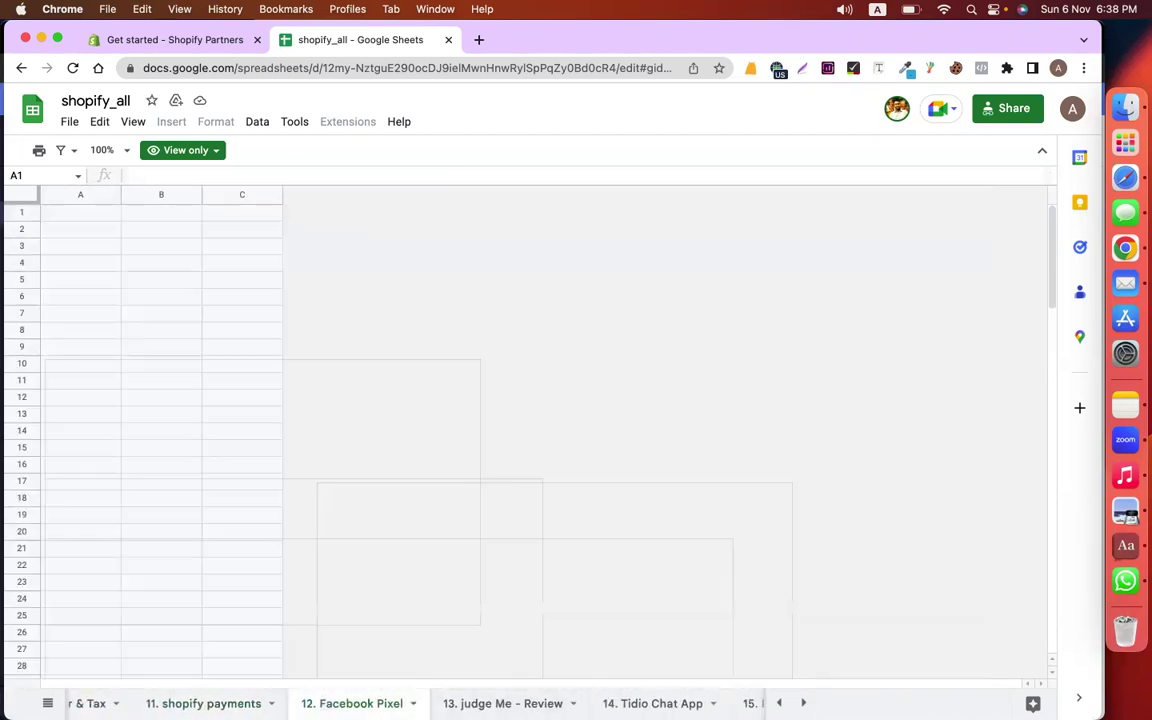
pyautogui.hotkey('alt', 'Down')
pyautogui.hotkey('alt', 'Down')
pyautogui.hotkey('alt', 'Down')
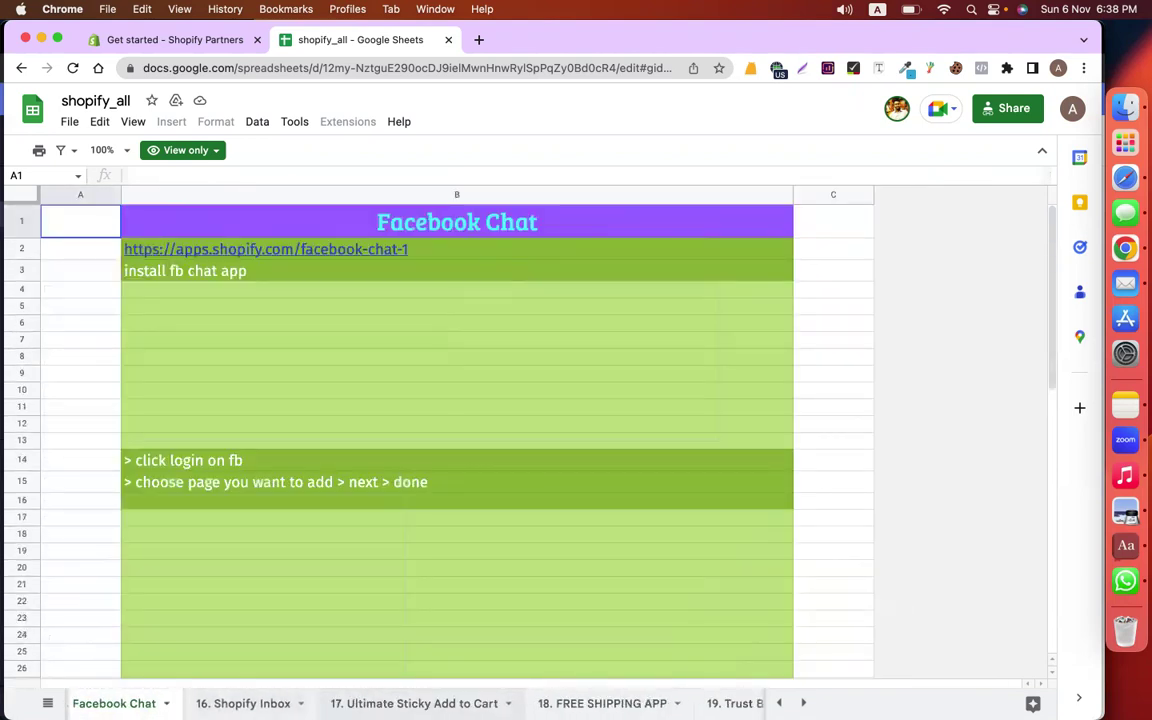
pyautogui.click(252, 703)
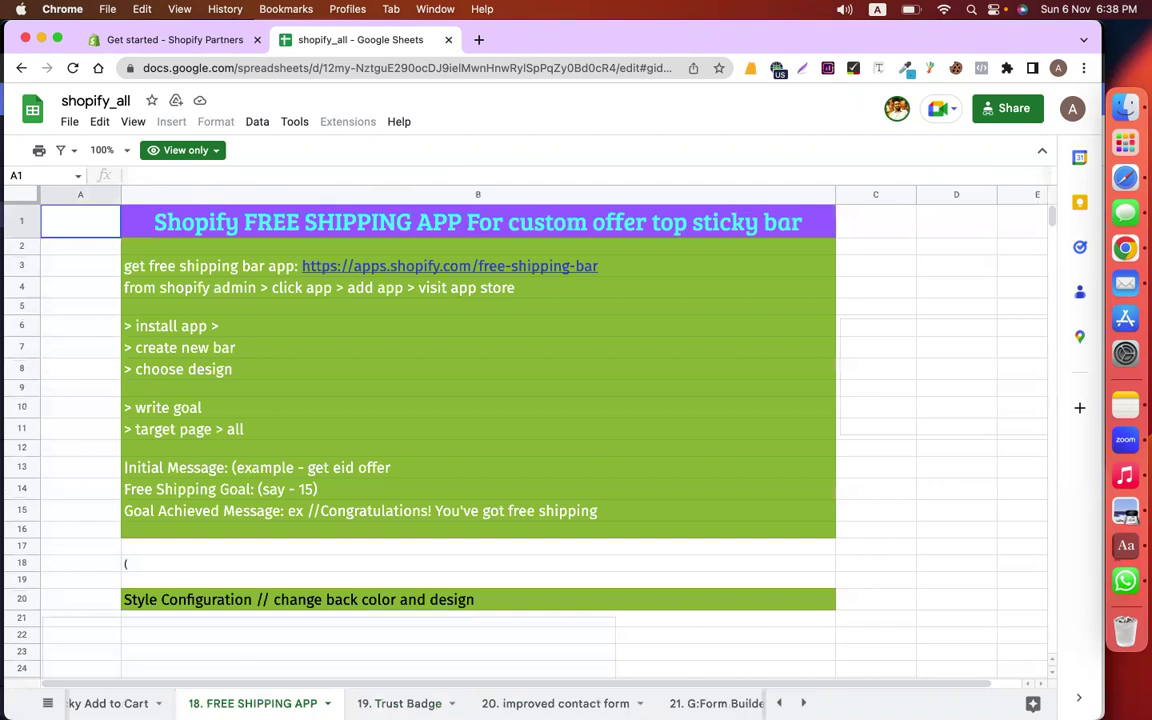
pyautogui.hotkey('alt', 'Down')
pyautogui.hotkey('alt', 'Down')
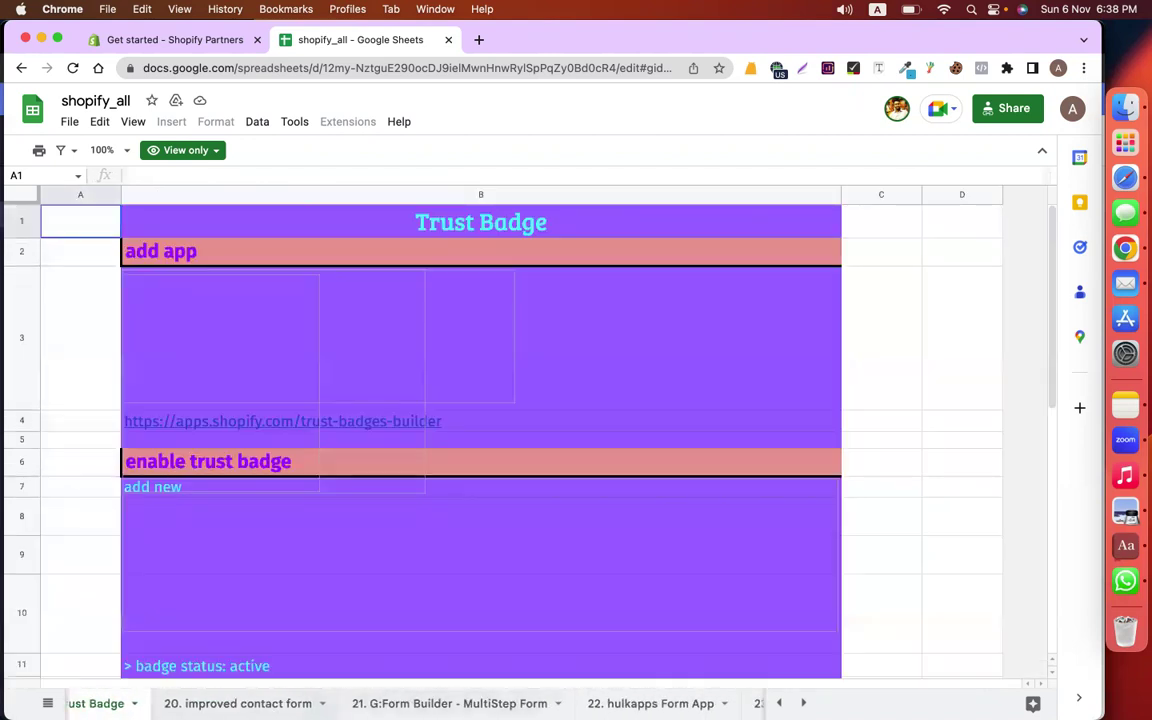
pyautogui.hotkey('alt', 'Down')
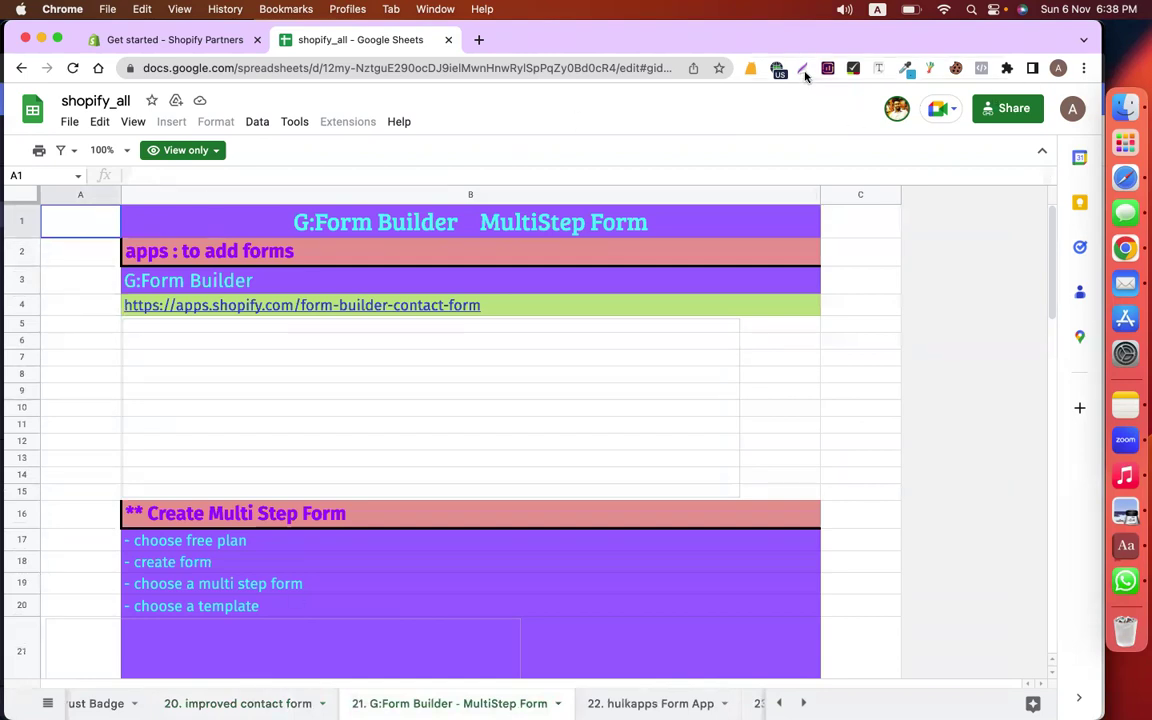
# Switch the Browsec VPN off, then change Chrome profiles to reach the Classroom window
pyautogui.click(777, 68)
pyautogui.click(765, 393)
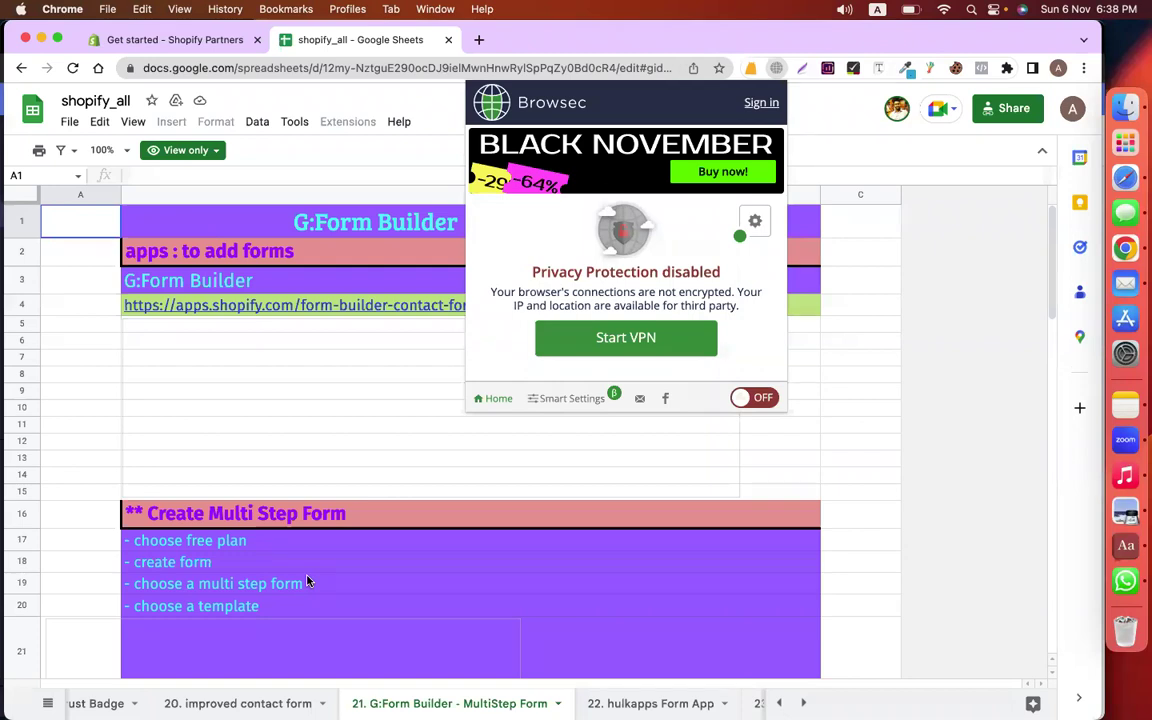
pyautogui.click(1058, 68)
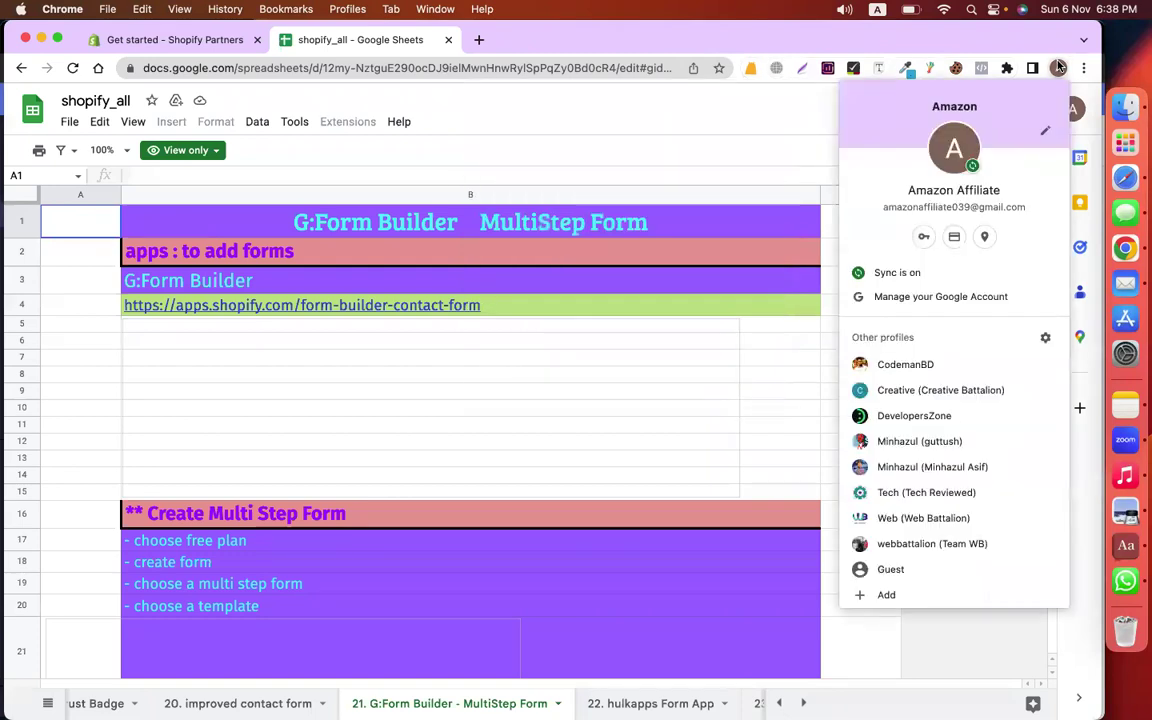
pyautogui.click(910, 466)
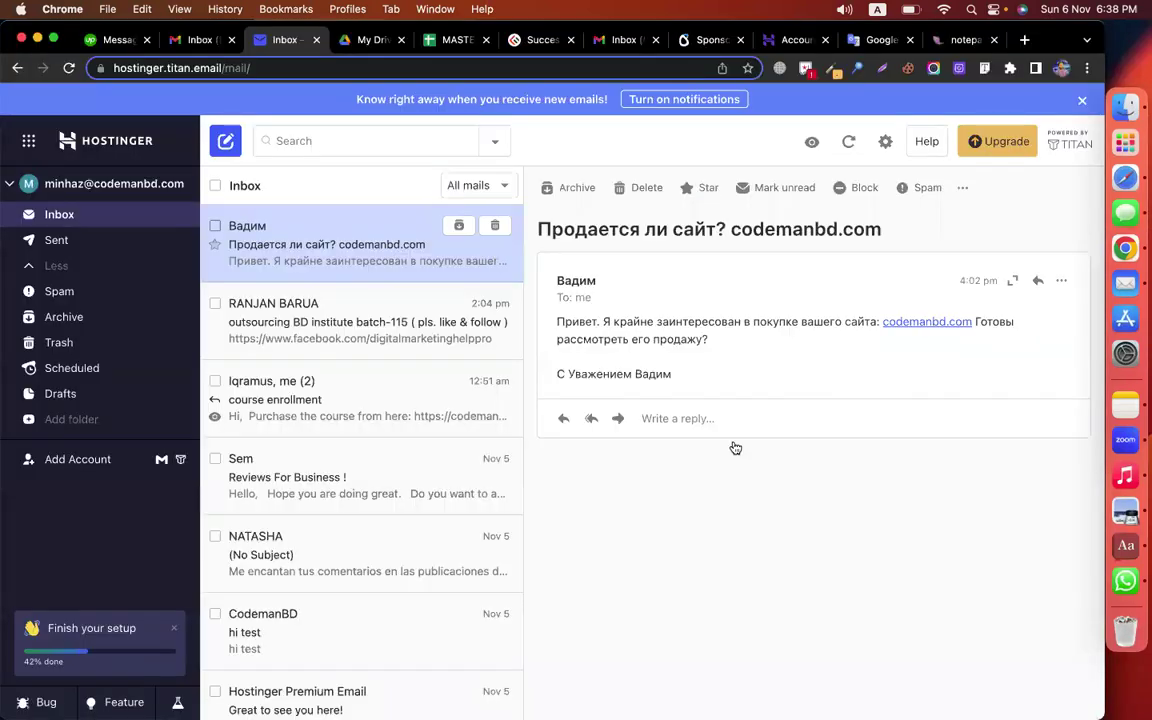
pyautogui.click(1061, 68)
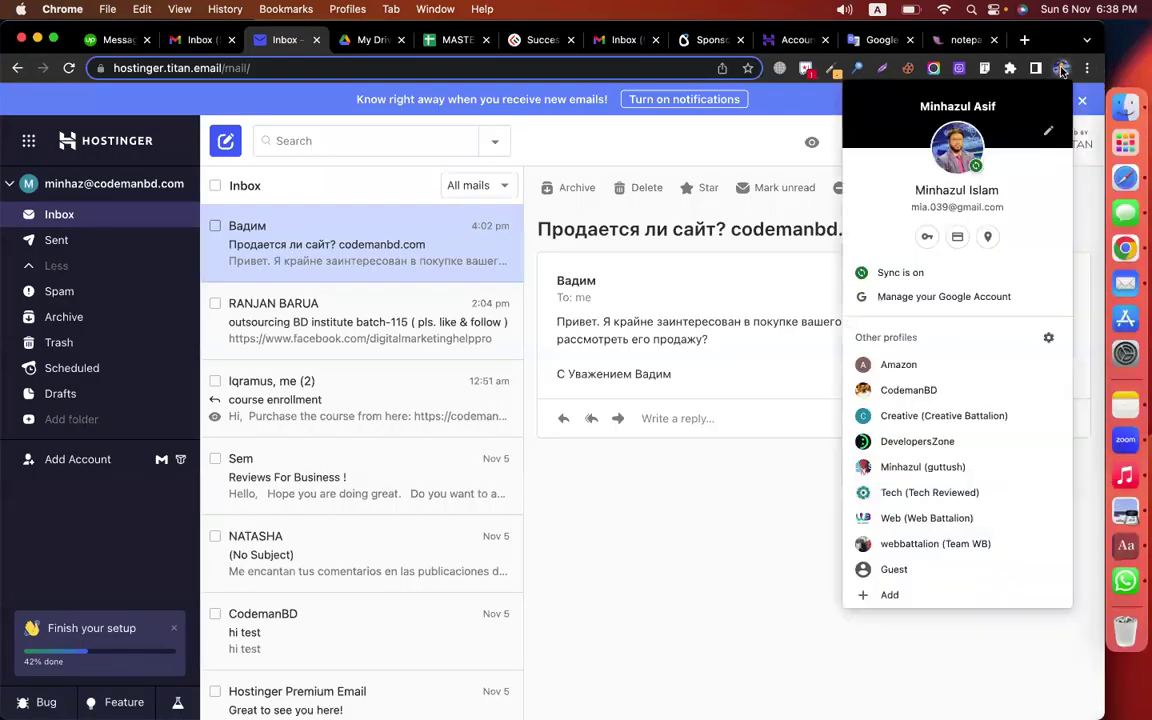
pyautogui.click(912, 391)
# Scroll through the CMBD-149 Classwork topics, then switch back to the profile showing shopify_all
pyautogui.click(292, 39)
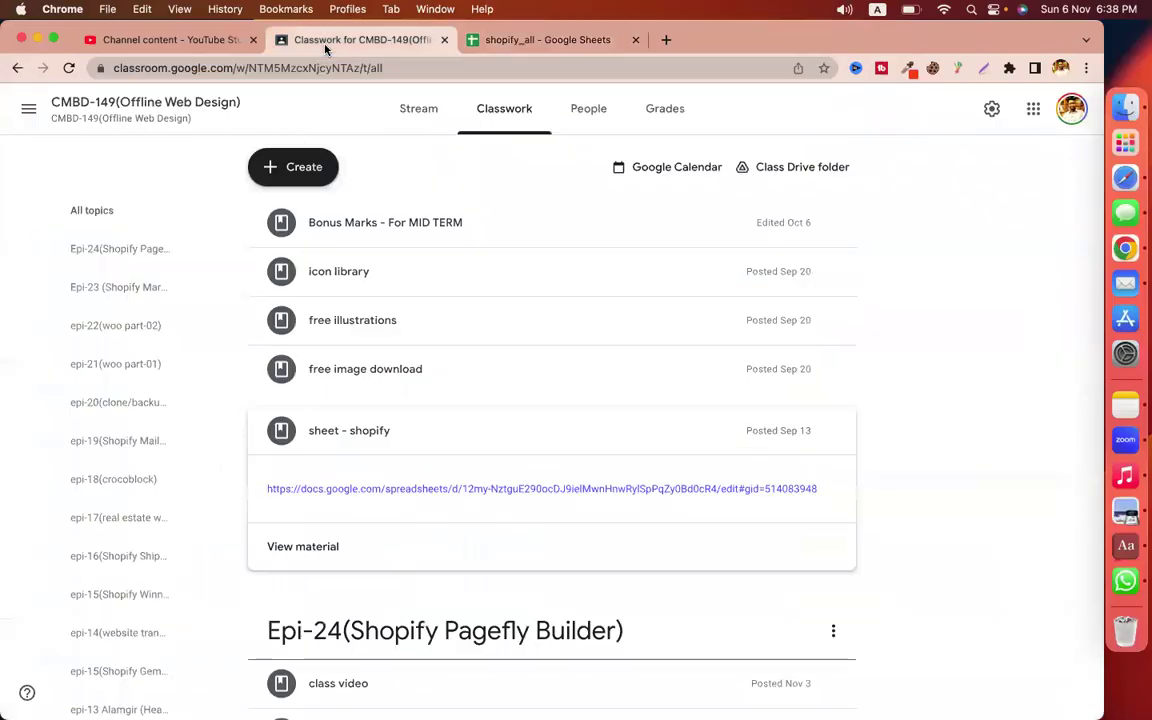
pyautogui.scroll(-5, 373, 387)
pyautogui.scroll(-10, 918, 440)
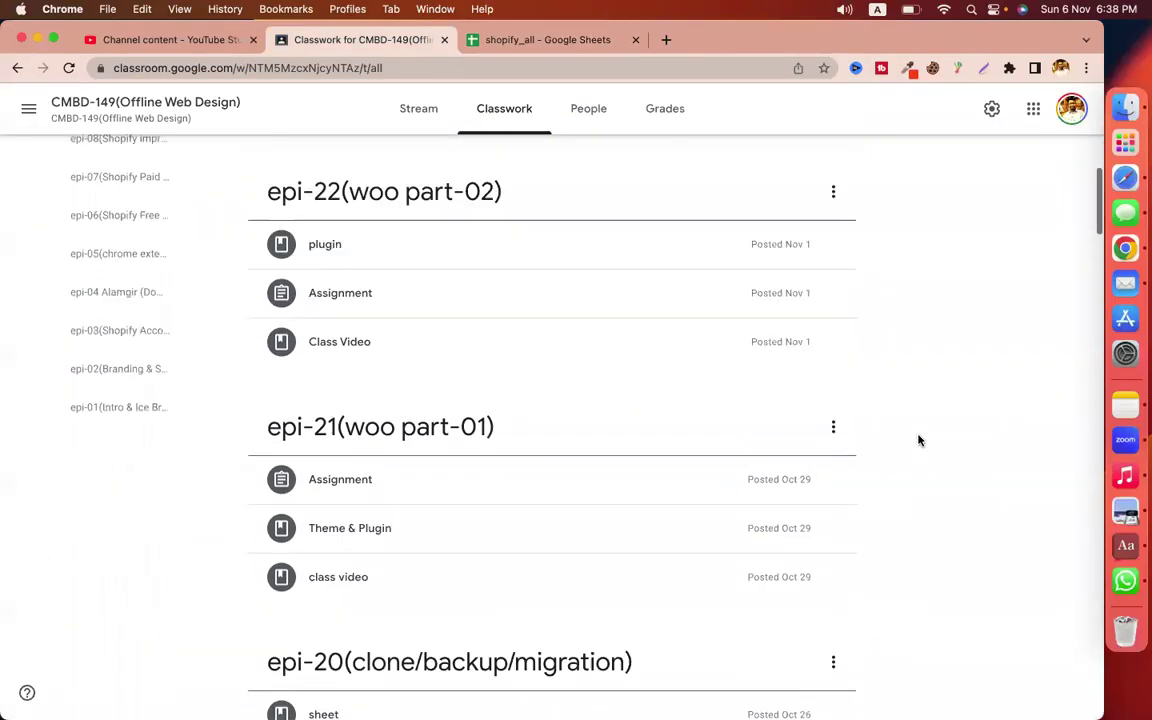
pyautogui.scroll(-5, 918, 440)
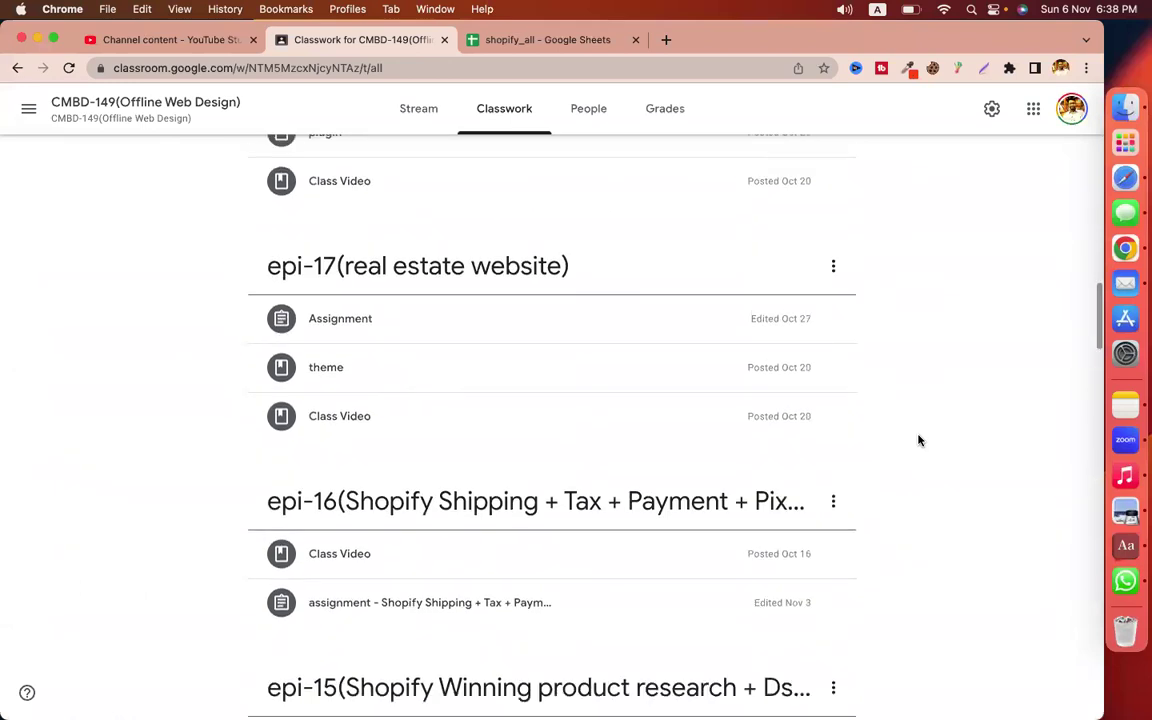
pyautogui.scroll(-4, 918, 440)
pyautogui.scroll(-5, 872, 404)
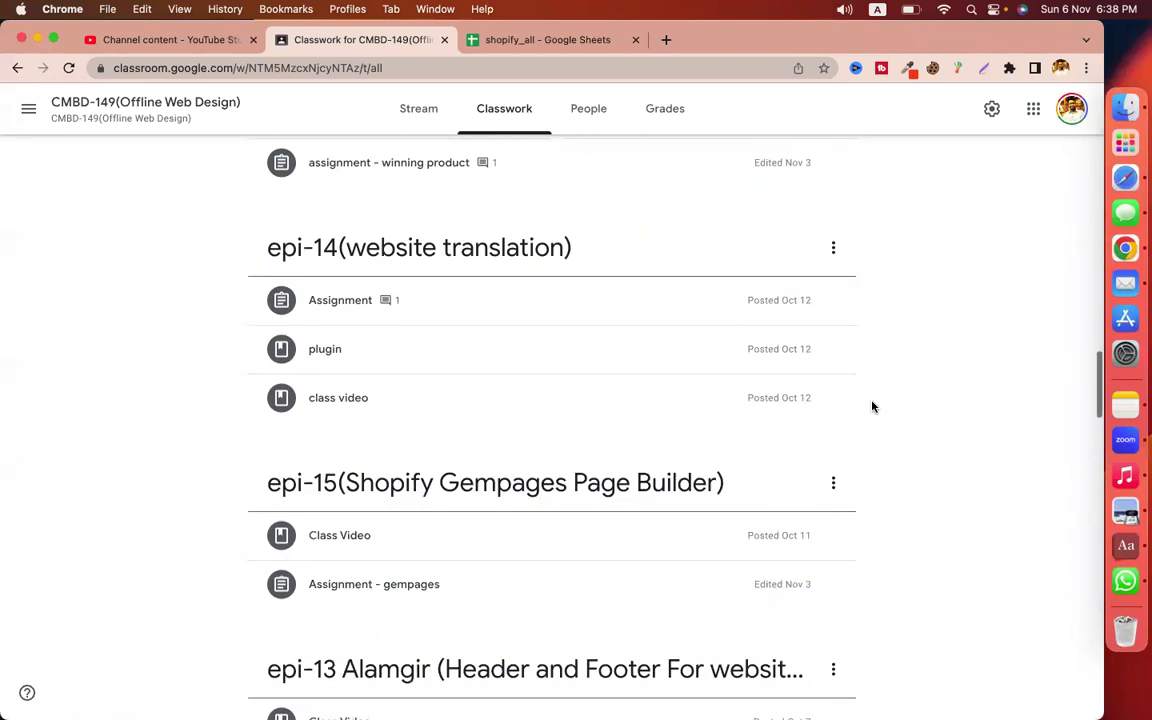
pyautogui.scroll(-3, 843, 418)
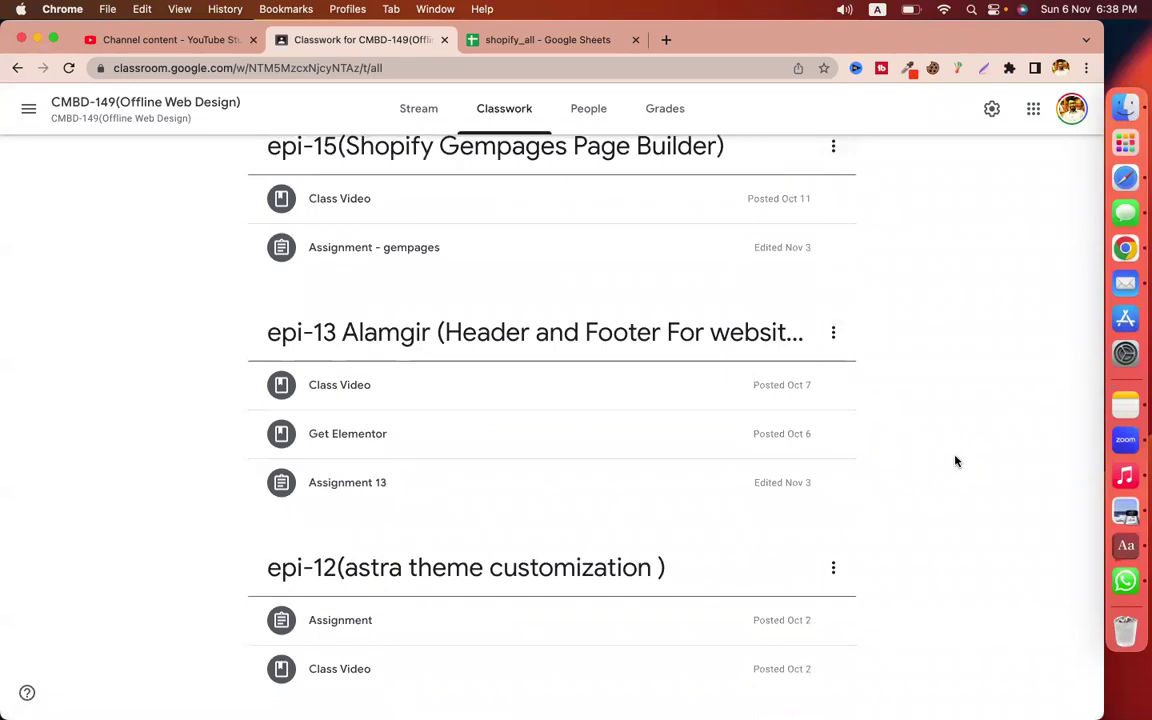
pyautogui.scroll(-4, 954, 463)
pyautogui.scroll(-5, 955, 461)
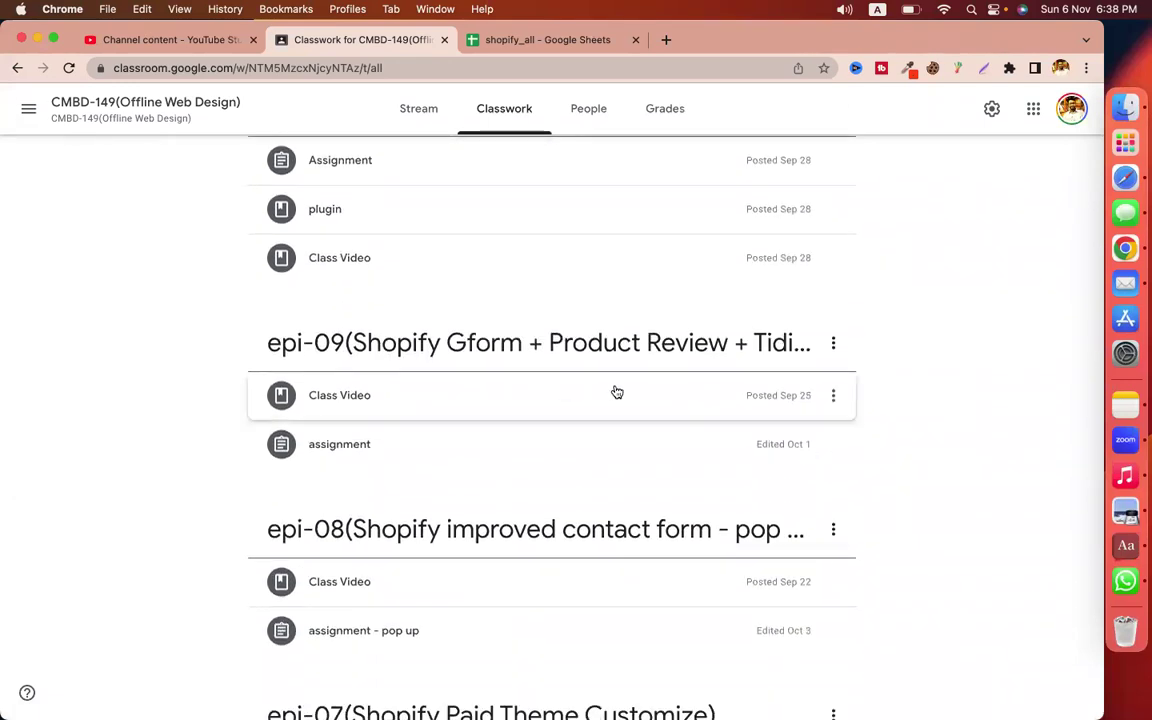
pyautogui.click(1060, 67)
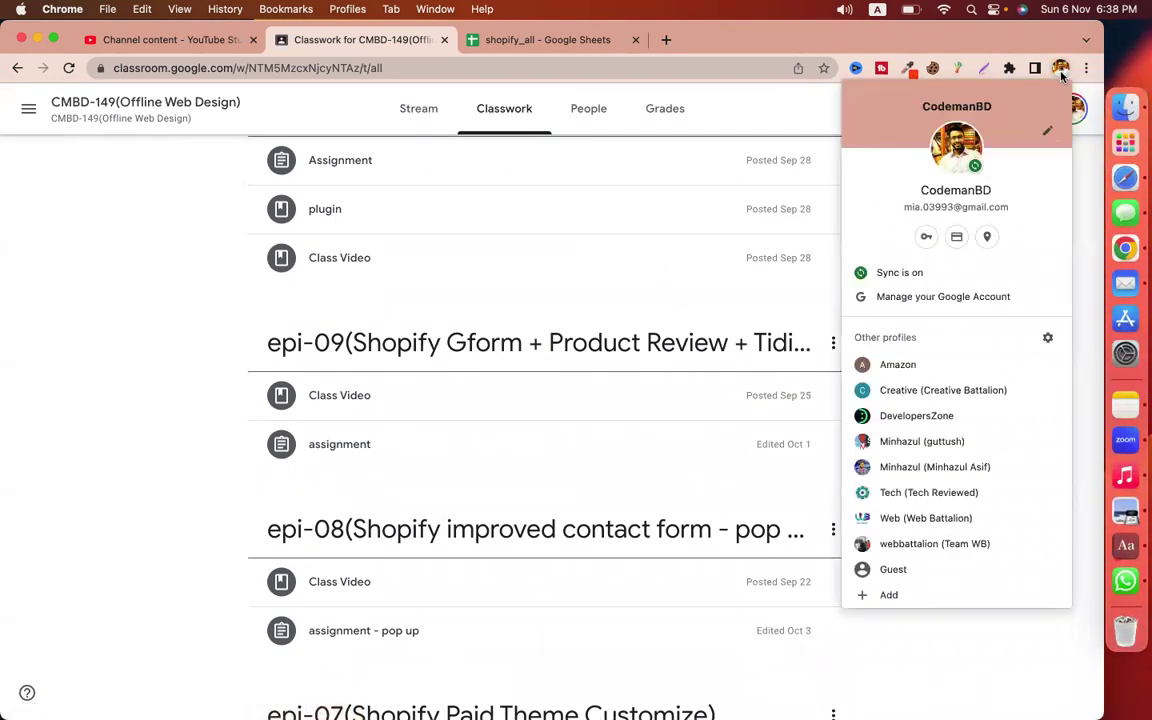
pyautogui.click(898, 365)
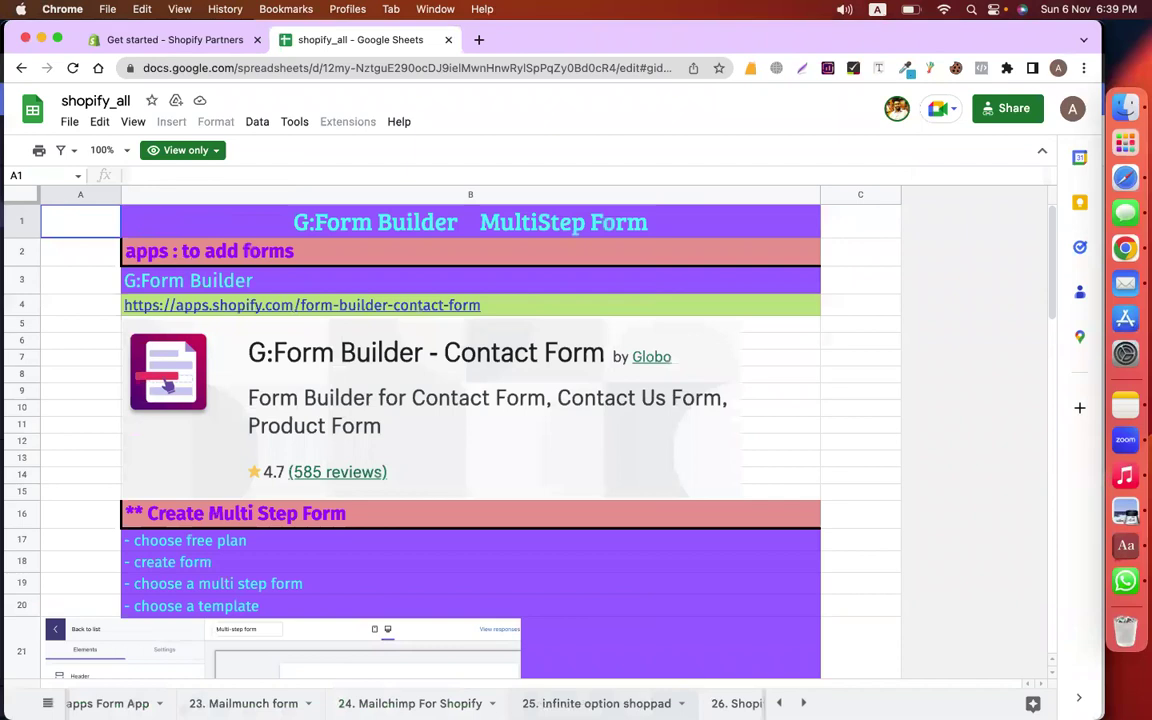
# Open the 26. Shopify Speedup sheet and scroll its speed tips, then go to Shopify Partners
pyautogui.hotkey('alt', 'Down')
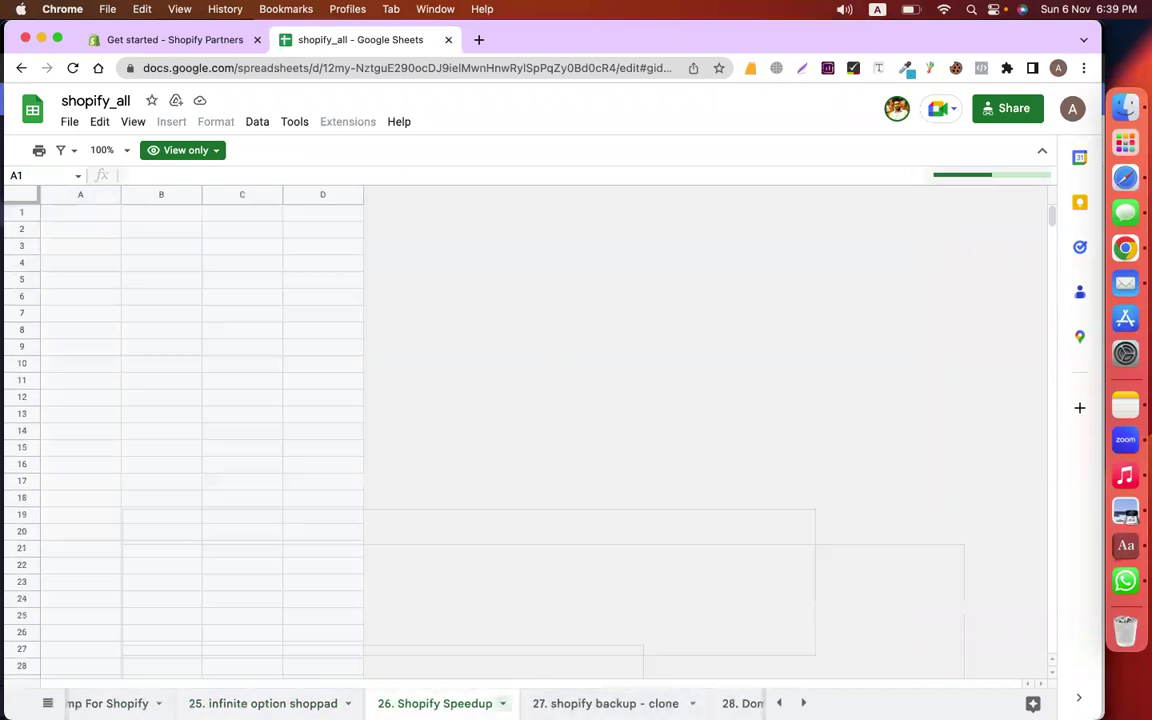
pyautogui.click(938, 400)
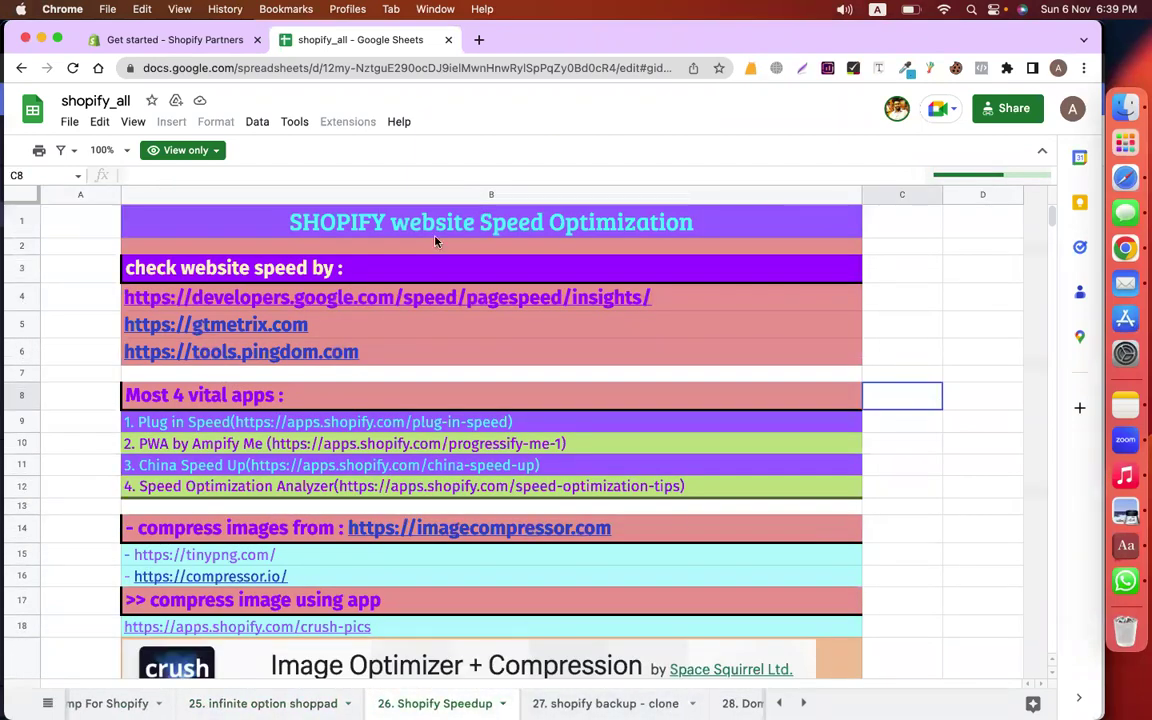
pyautogui.scroll(-1, 680, 418)
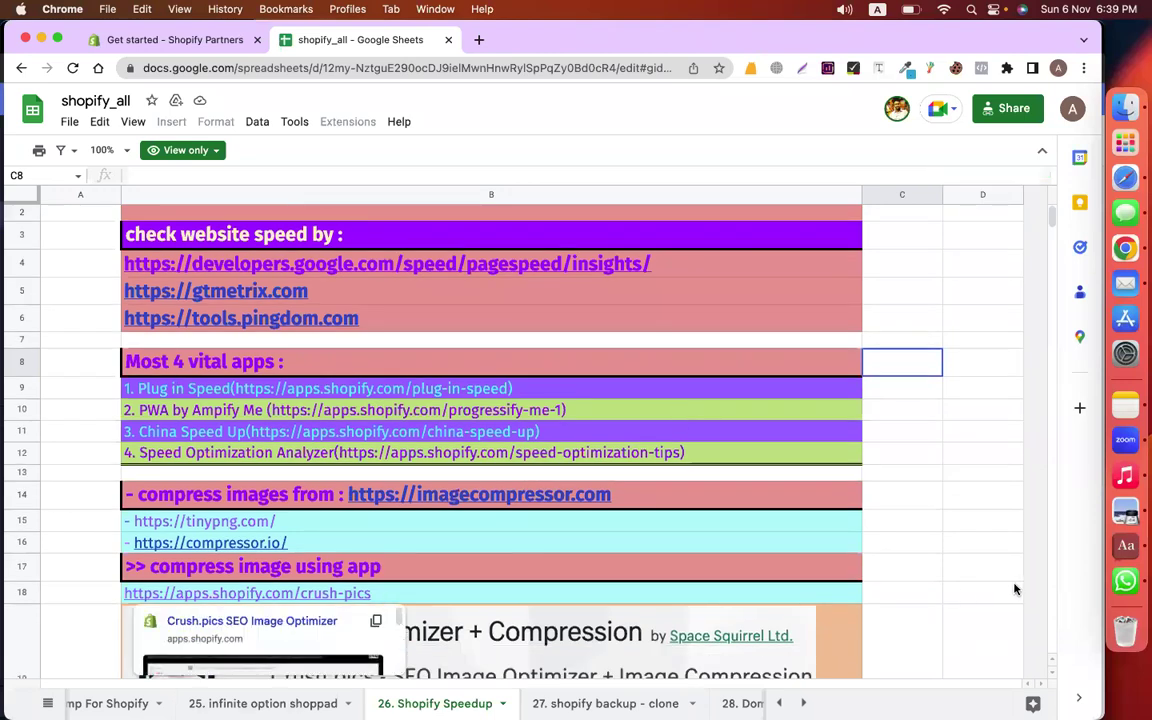
pyautogui.moveTo(3, 185)
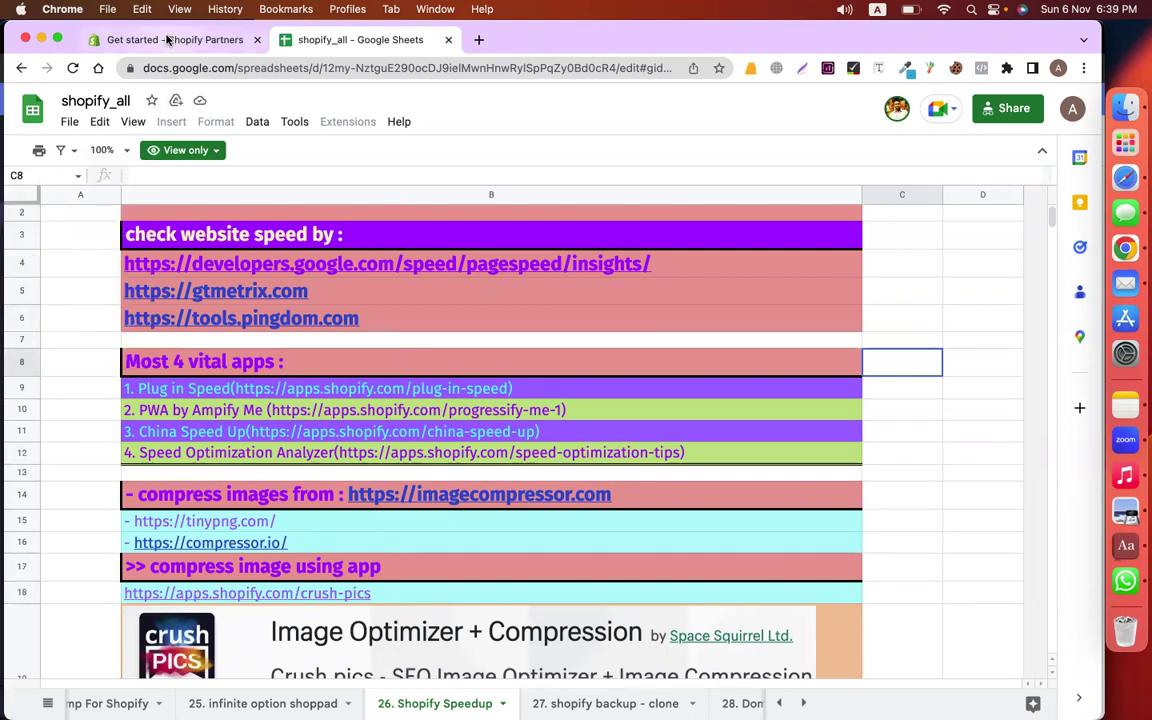
pyautogui.click(169, 40)
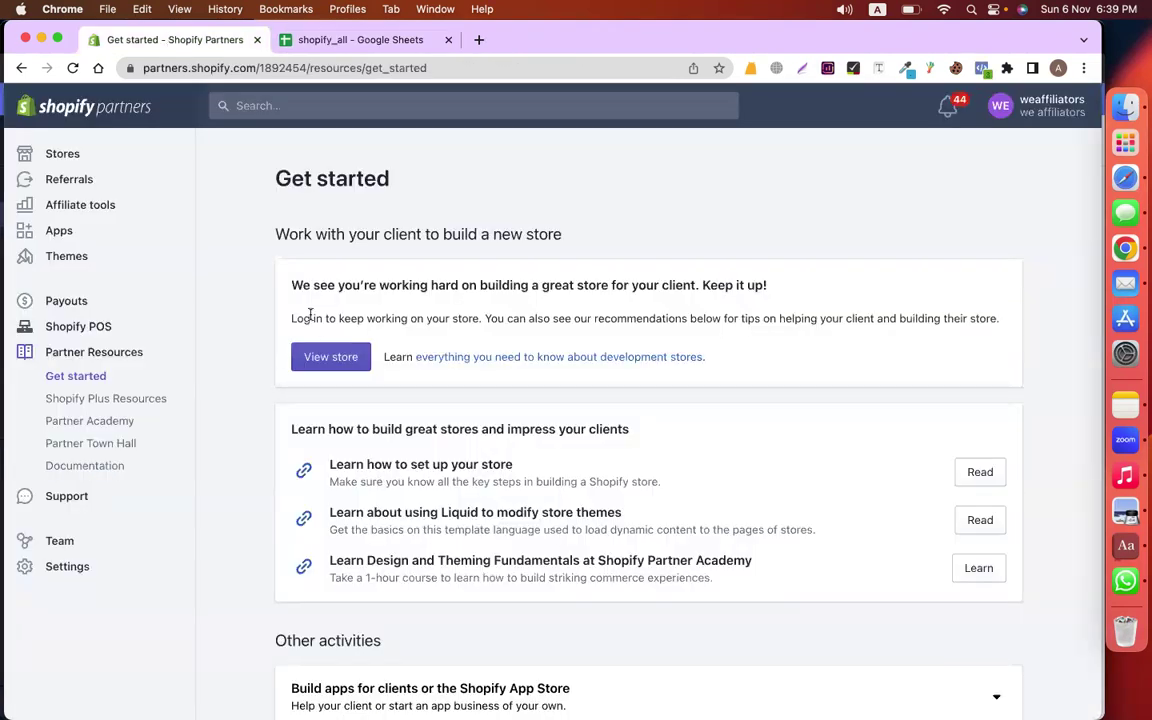
# Log in to the cmbd146new store's admin from Partners Stores, declining a WhatsApp call and quitting WhatsApp
pyautogui.click(72, 162)
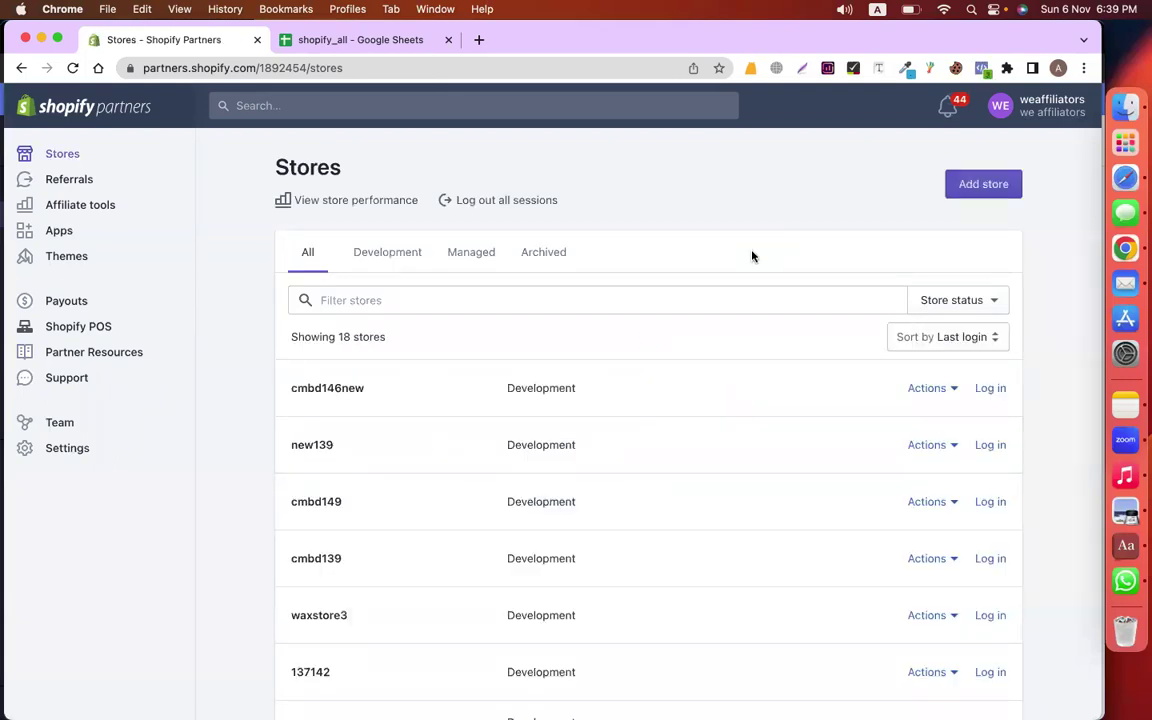
pyautogui.click(998, 390)
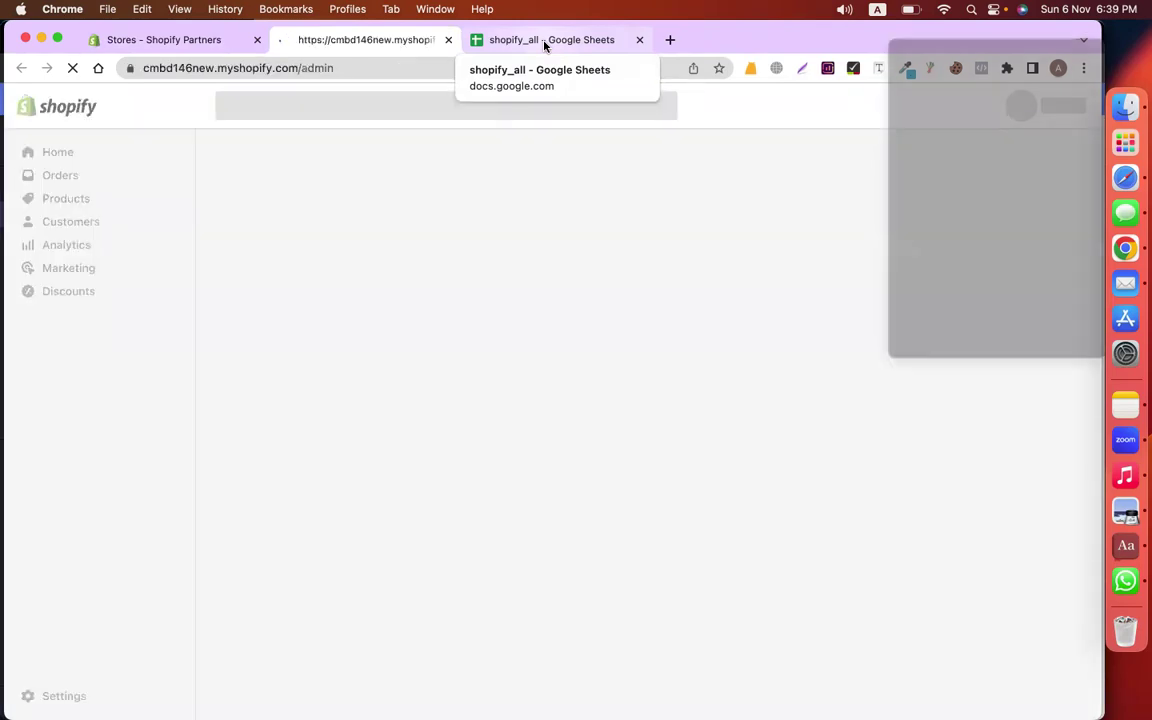
pyautogui.click(940, 296)
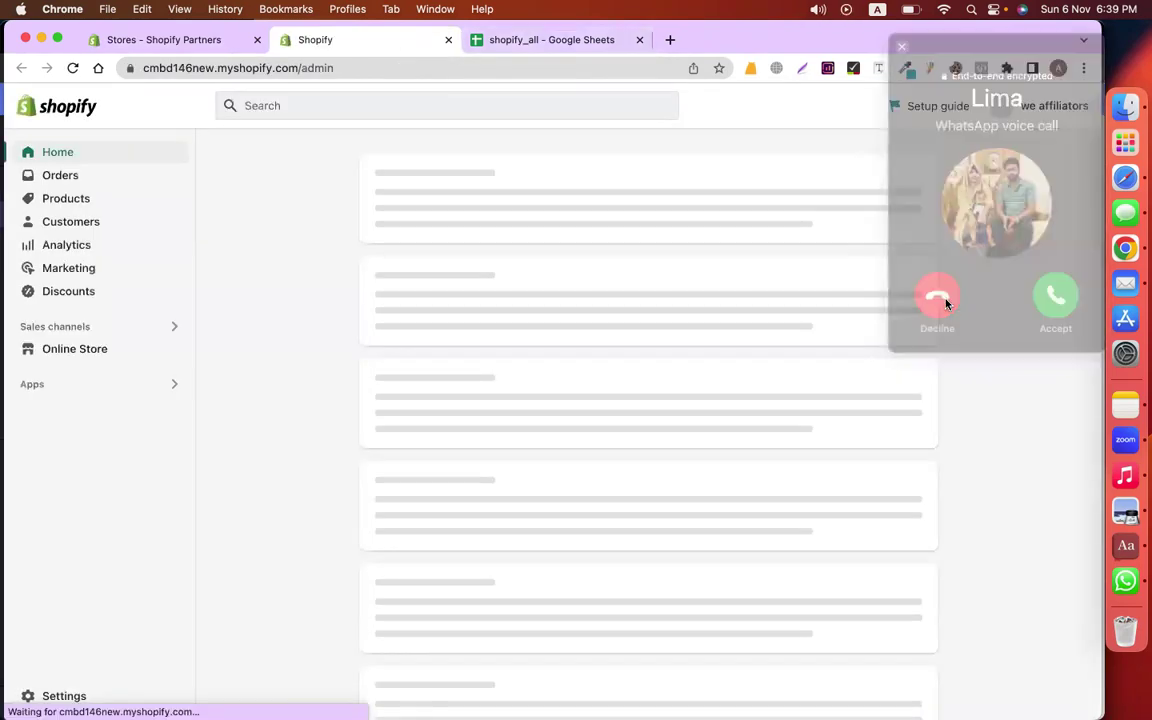
pyautogui.rightClick(1098, 592)
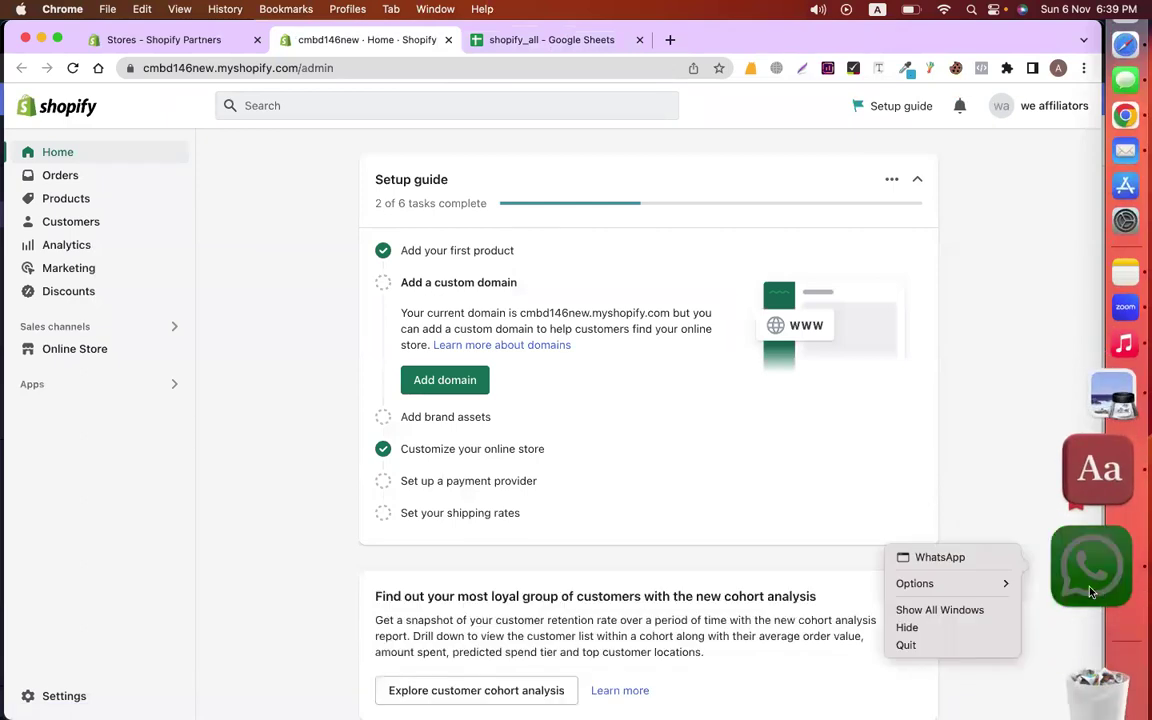
pyautogui.click(958, 648)
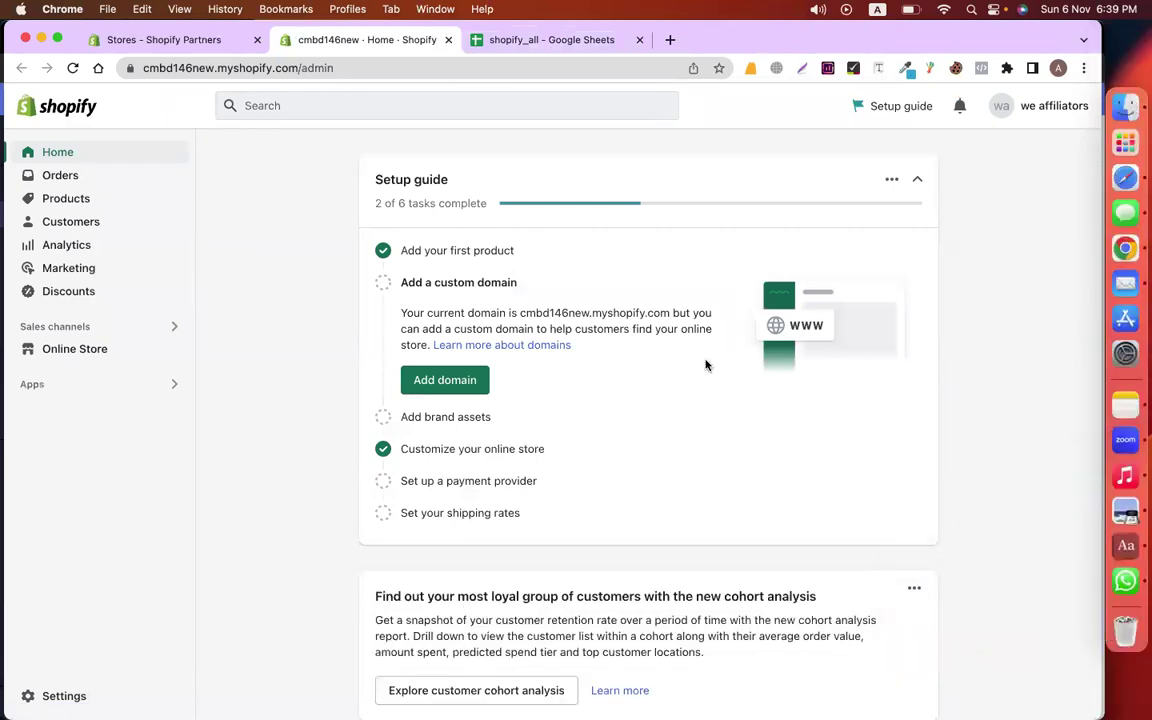
# Open the PageSpeed Insights link from cell B4 of the Speedup sheet in a new tab
pyautogui.click(538, 45)
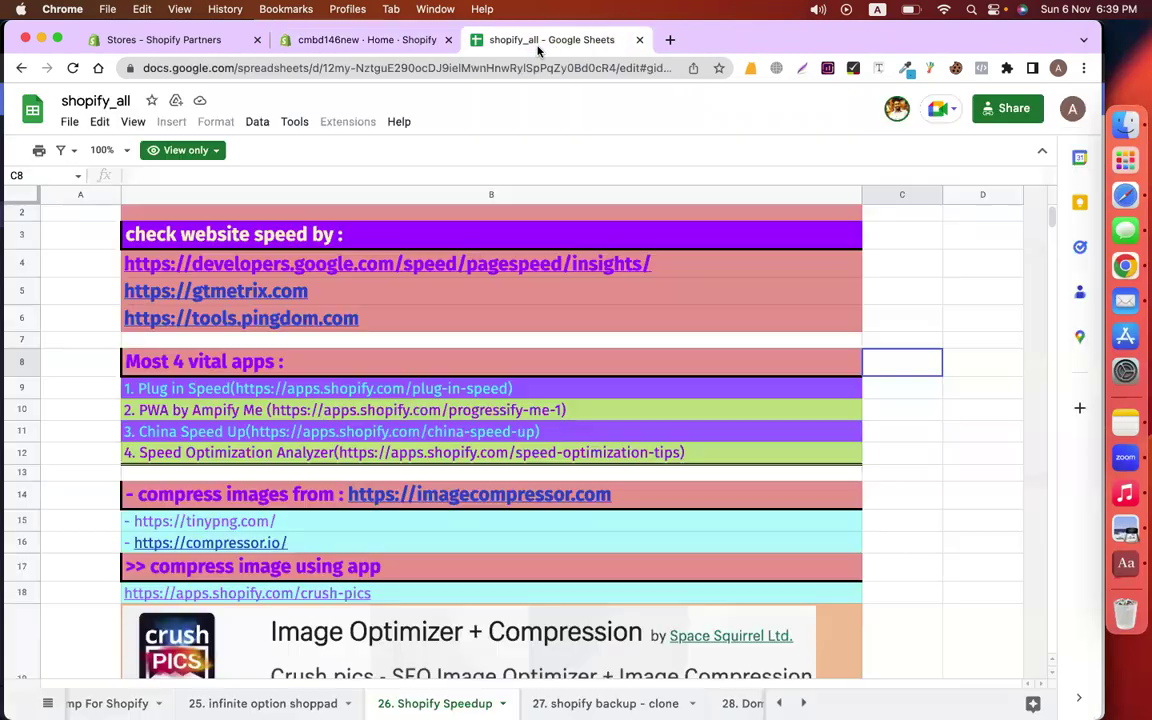
pyautogui.click(316, 263)
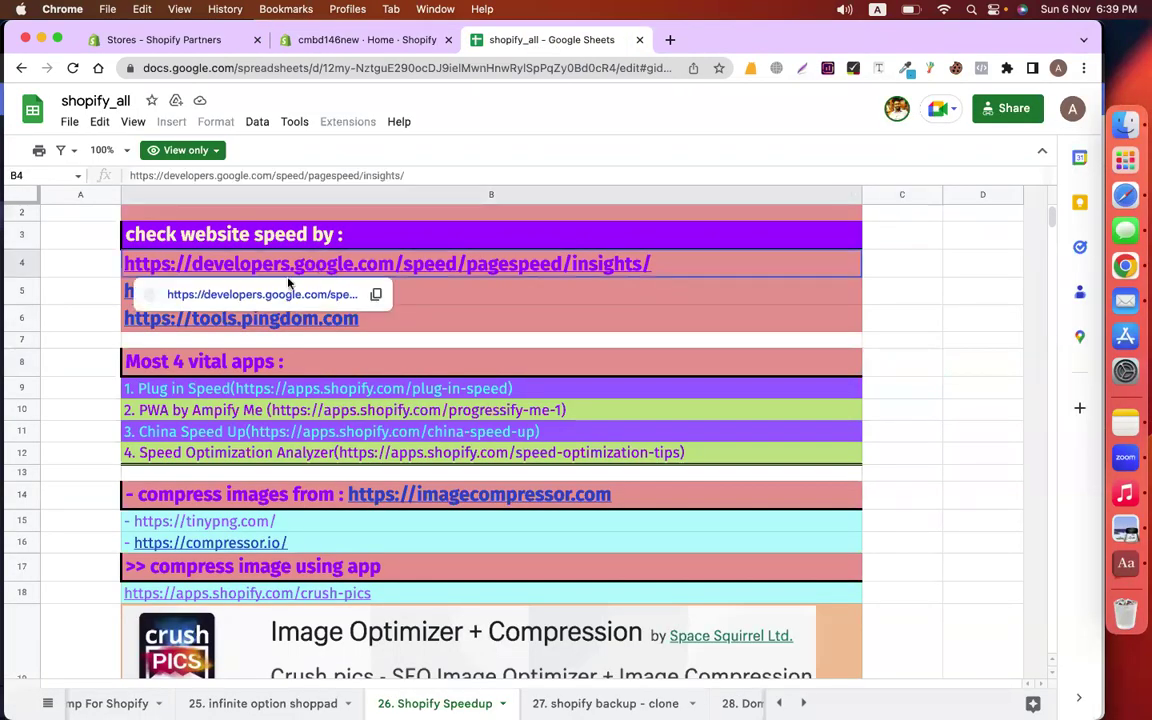
pyautogui.click(270, 296)
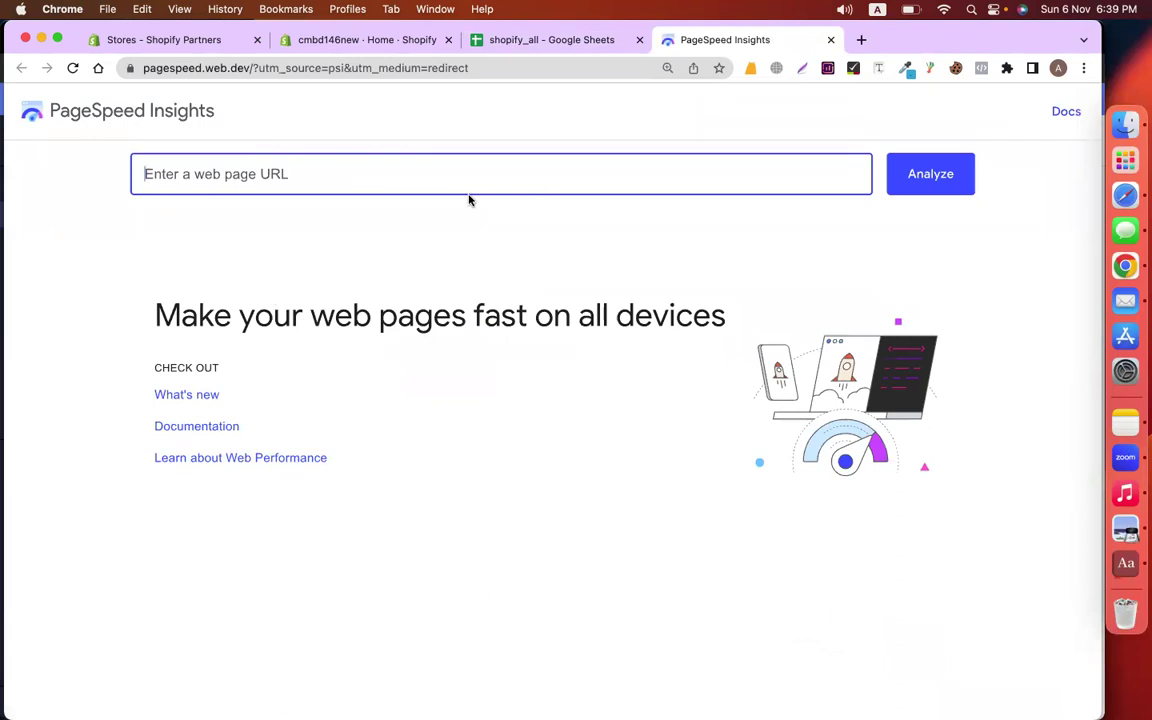
# Copy the store's address and analyse it in PageSpeed Insights, getting mobile scores 98, 96, 92, 92
pyautogui.click(366, 42)
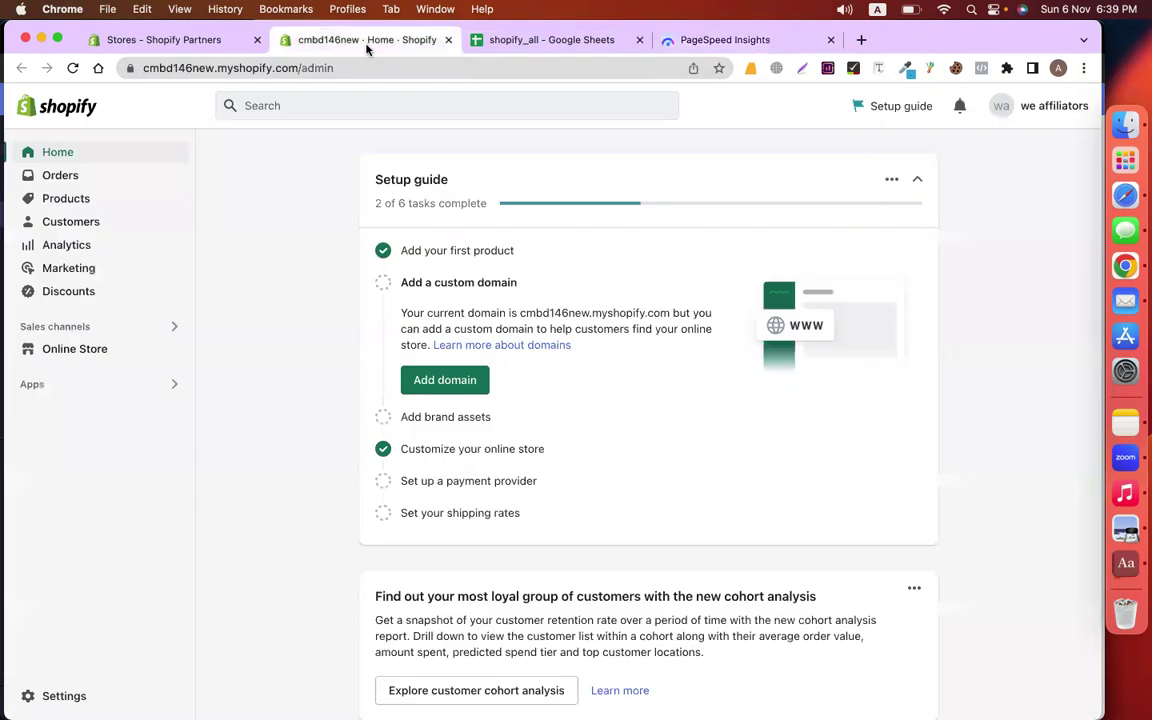
pyautogui.moveTo(295, 68); pyautogui.dragTo(78, 72)
pyautogui.press('super+c')
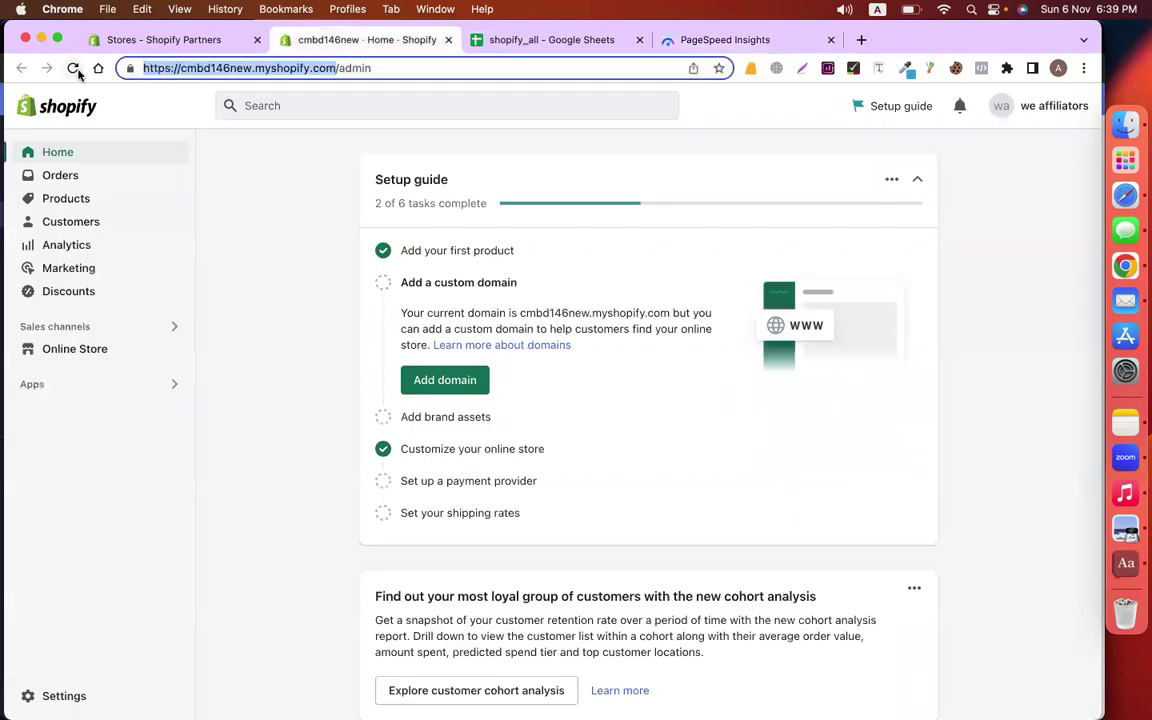
pyautogui.click(726, 40)
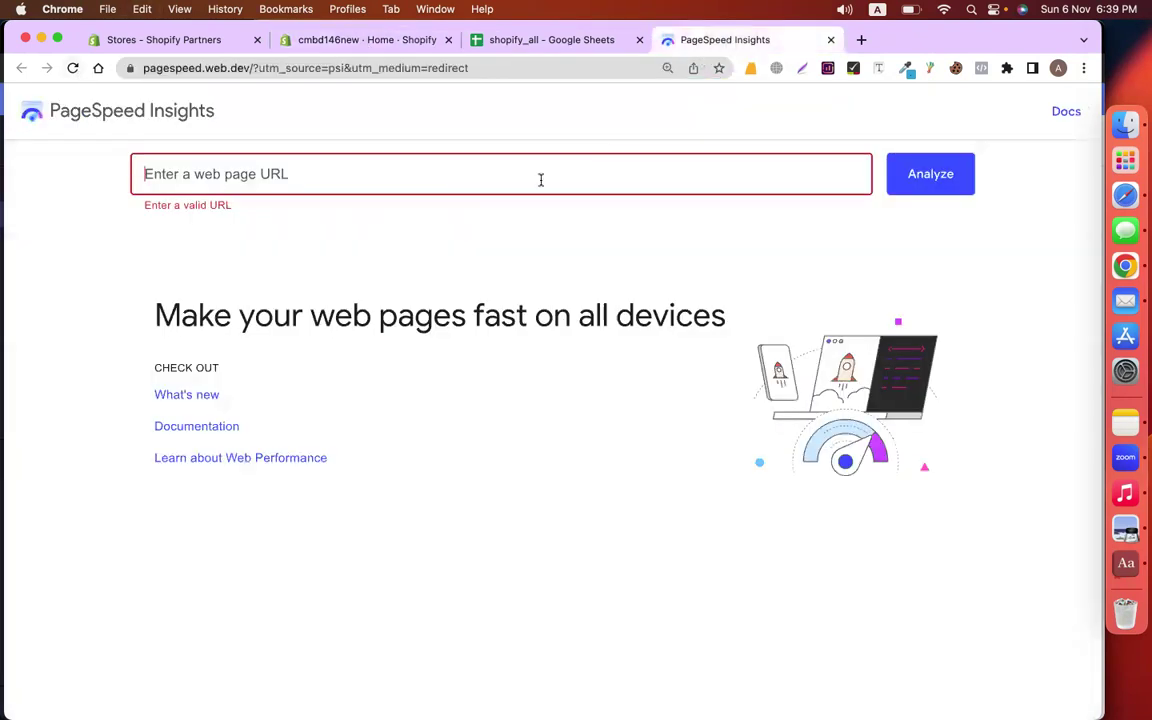
pyautogui.click(461, 184)
pyautogui.press('super+v')
pyautogui.click(945, 183)
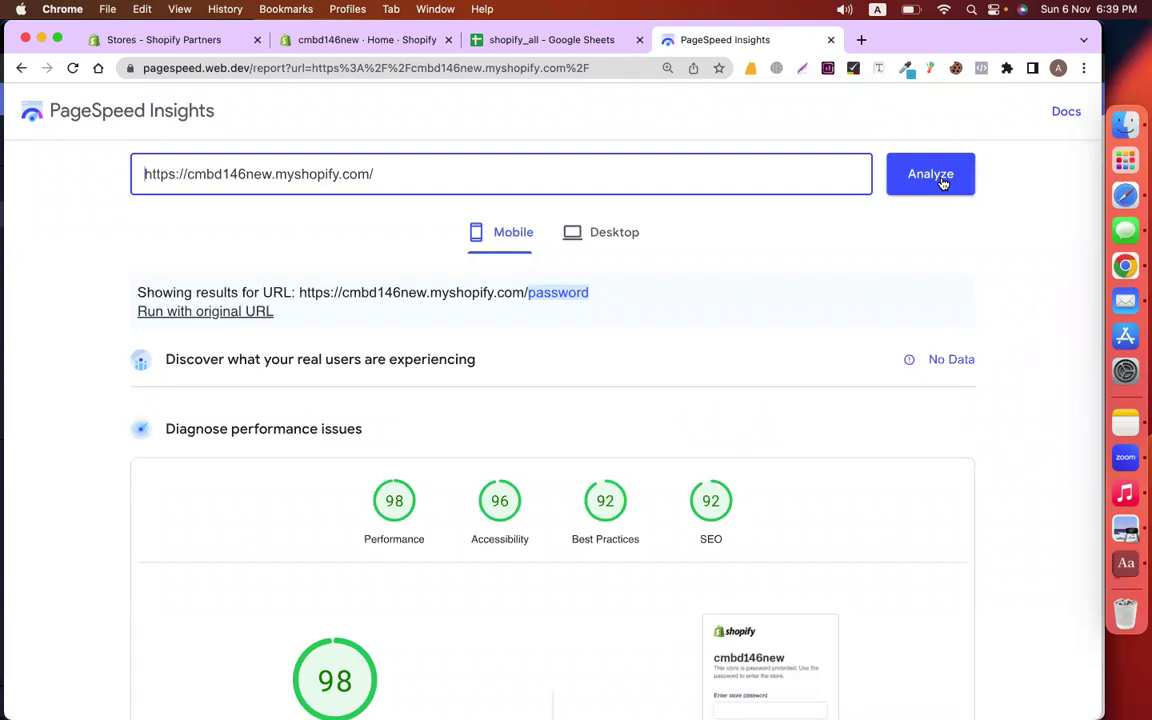
pyautogui.click(638, 250)
# Review the desktop report: Performance 100, Accessibility 96, Best Practices 92, SEO 90
pyautogui.scroll(-3, 638, 250)
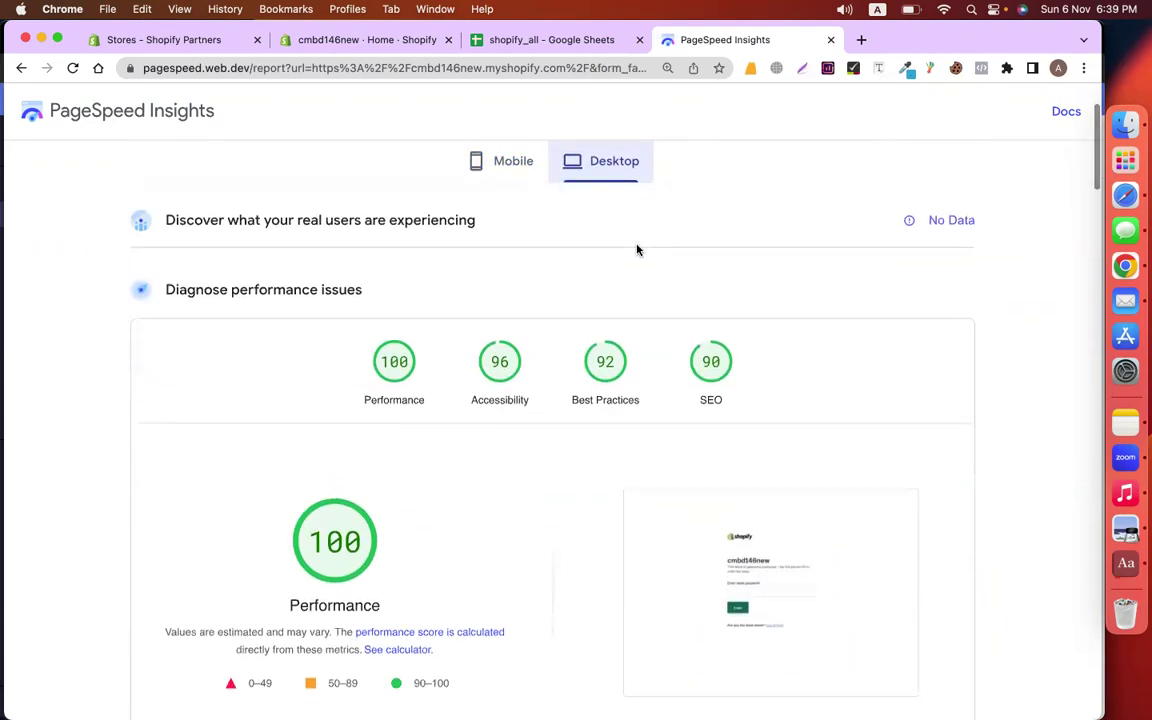
pyautogui.scroll(-3, 660, 424)
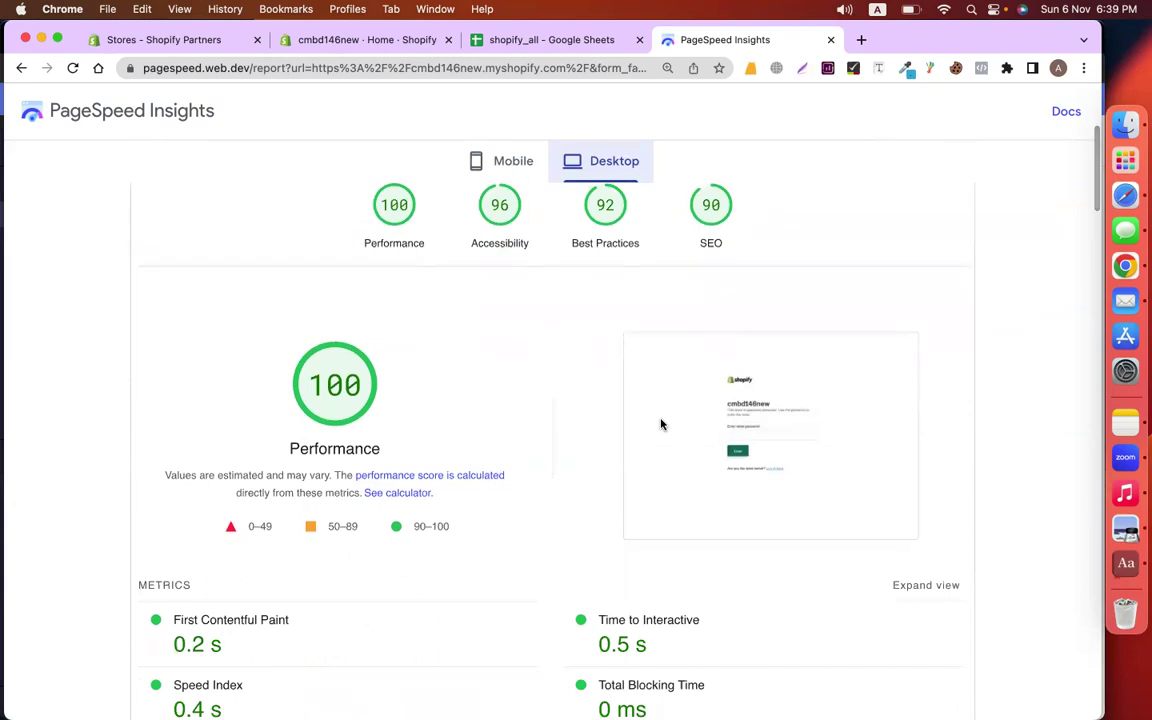
pyautogui.scroll(2, 797, 397)
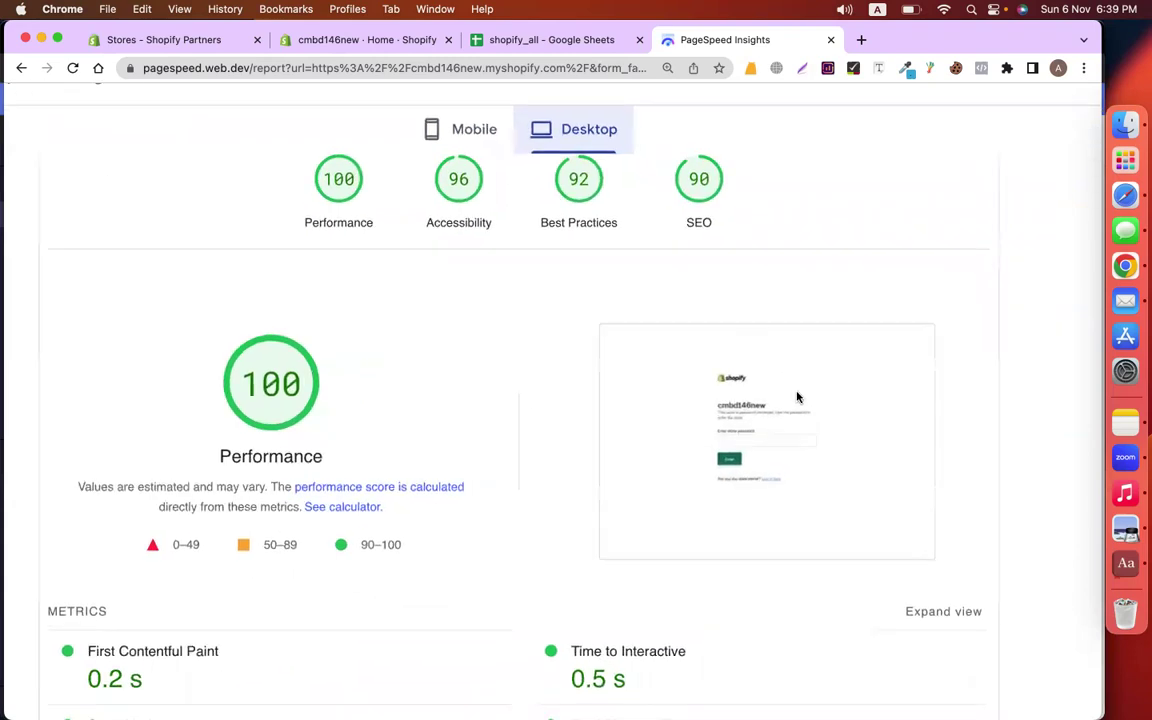
pyautogui.scroll(3, 797, 397)
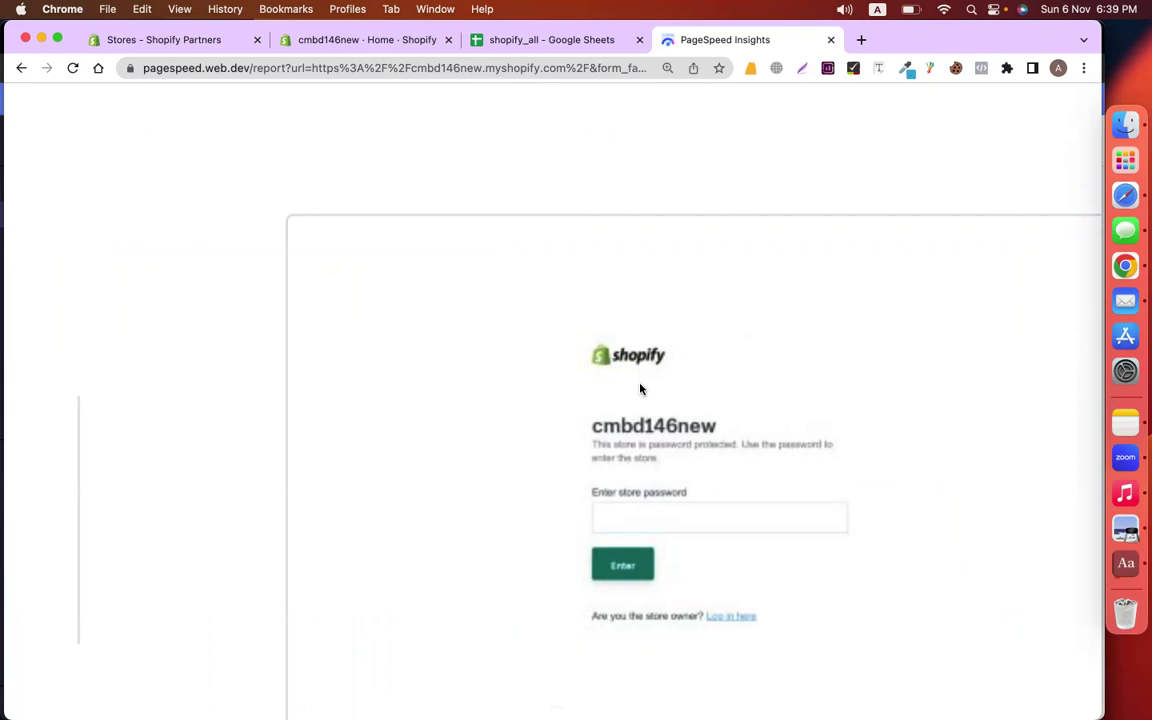
pyautogui.click(477, 364)
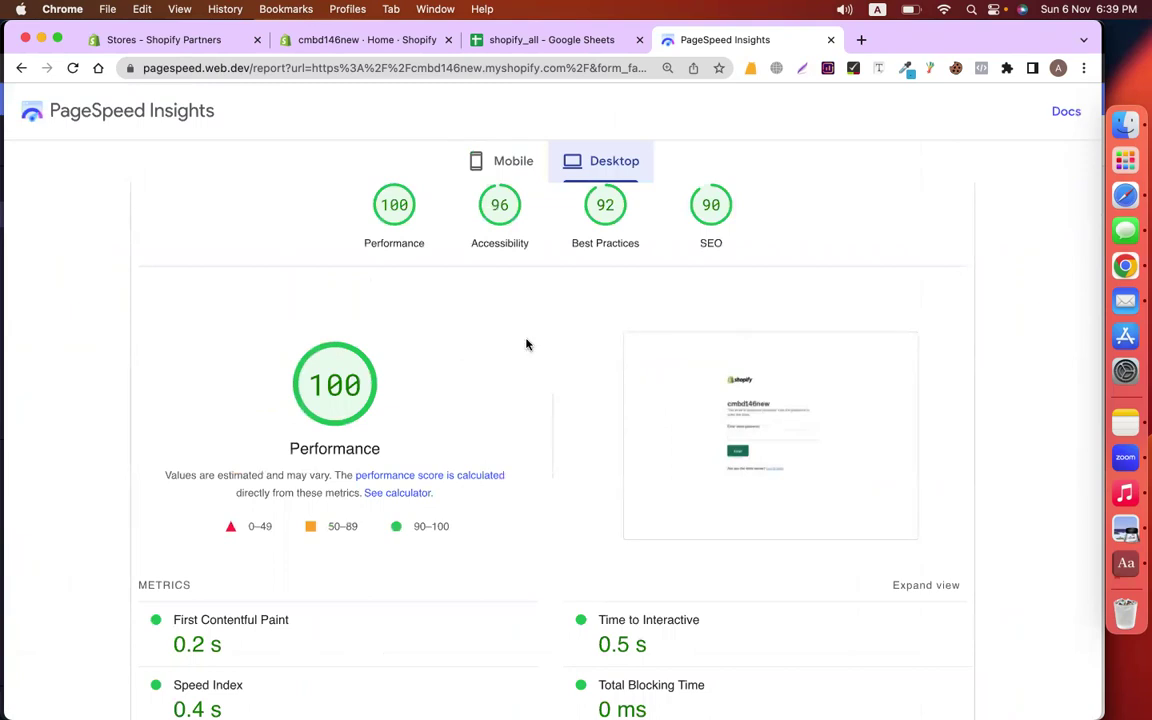
pyautogui.scroll(5, 600, 335)
# Recheck the mobile results, then return to the notes spreadsheet and dismiss the GTmetrix link preview
pyautogui.click(519, 252)
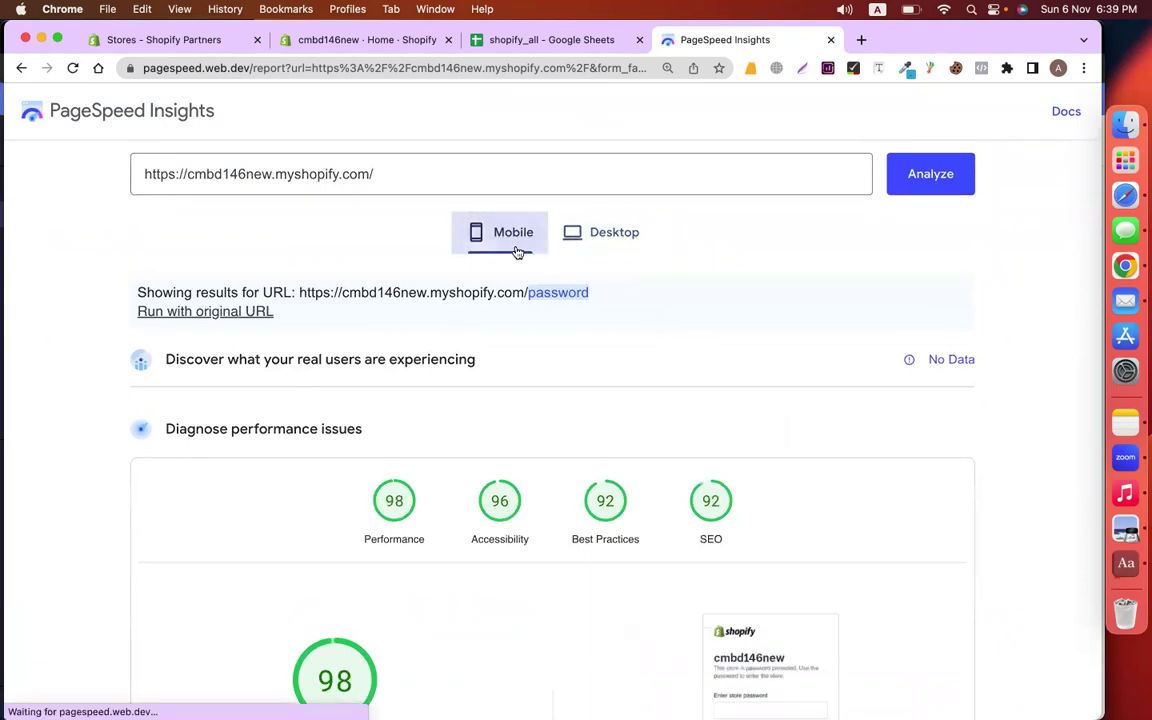
pyautogui.scroll(-3, 846, 390)
pyautogui.scroll(1, 846, 390)
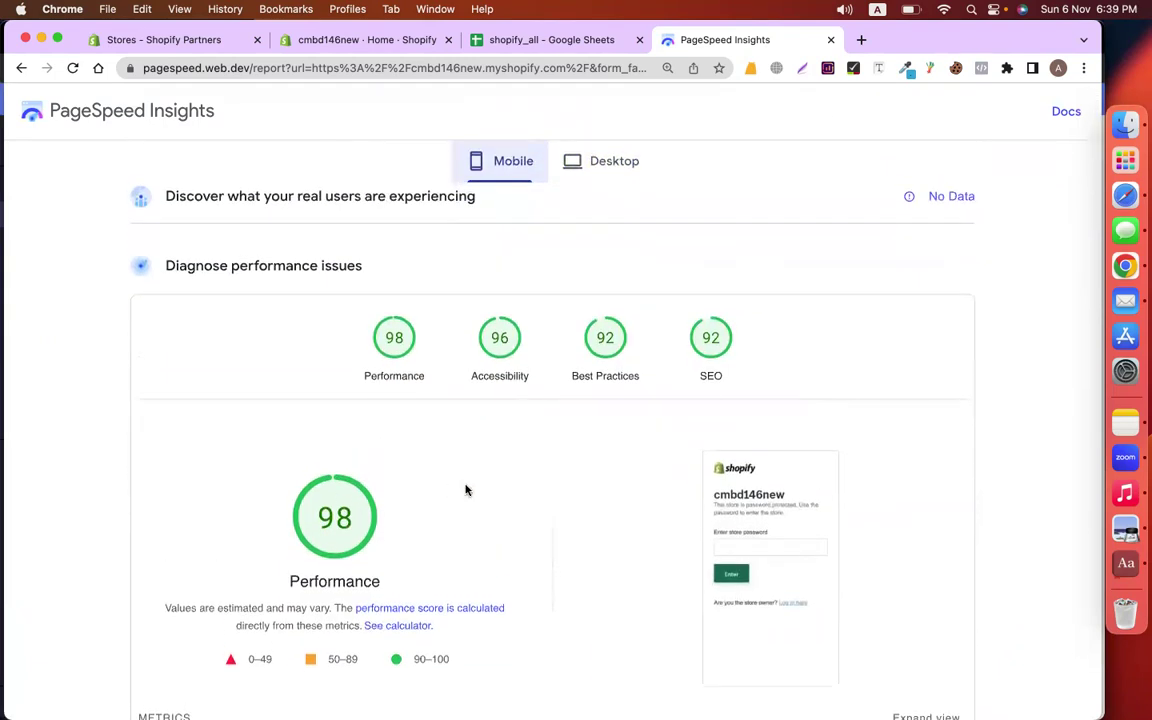
pyautogui.click(560, 42)
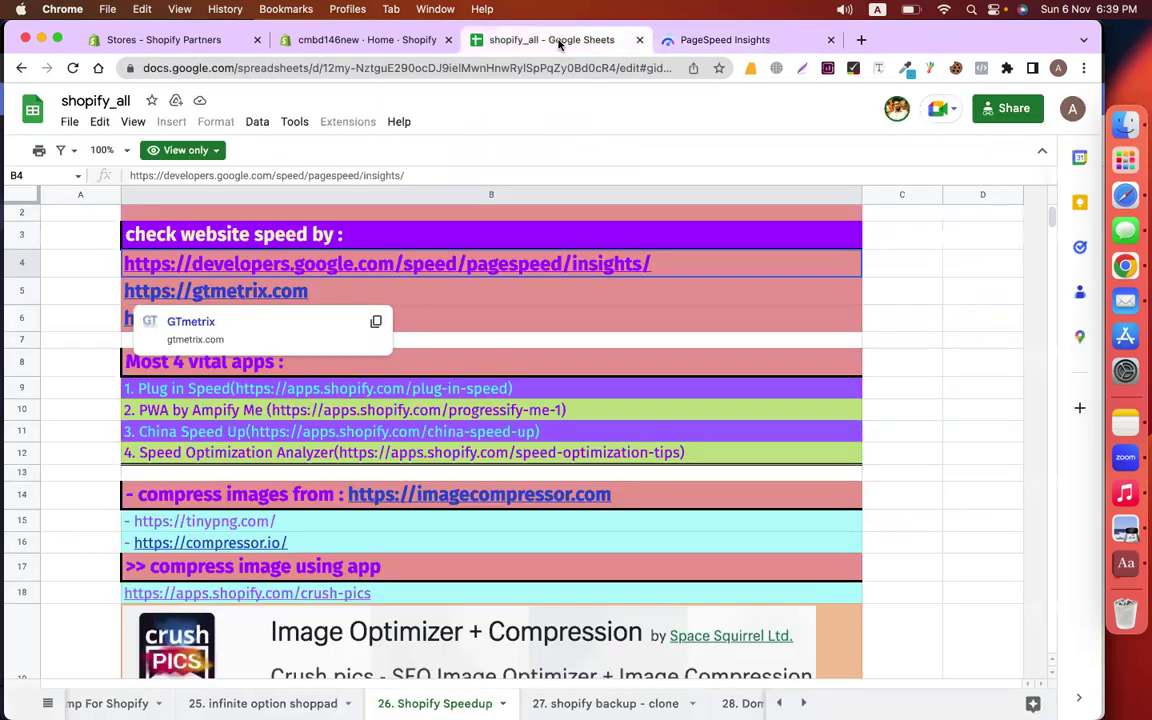
pyautogui.click(925, 320)
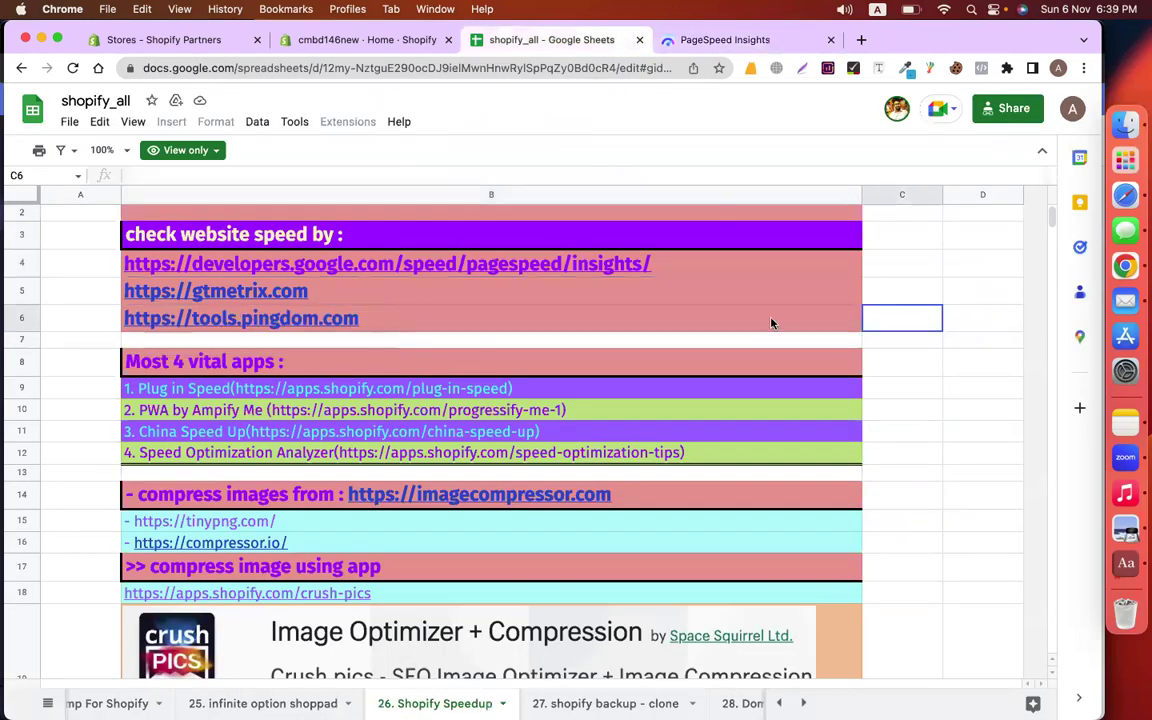
# Open gtmetrix.com from the notes and start a test of the store's pasted address
pyautogui.click(312, 292)
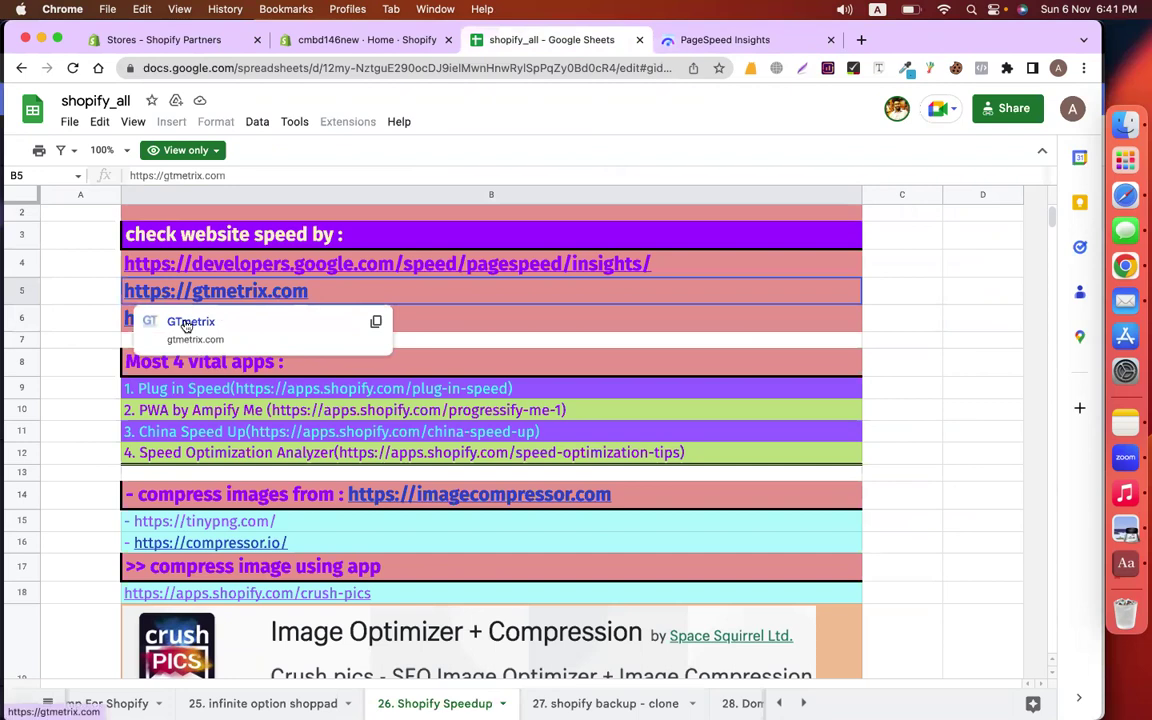
pyautogui.click(183, 320)
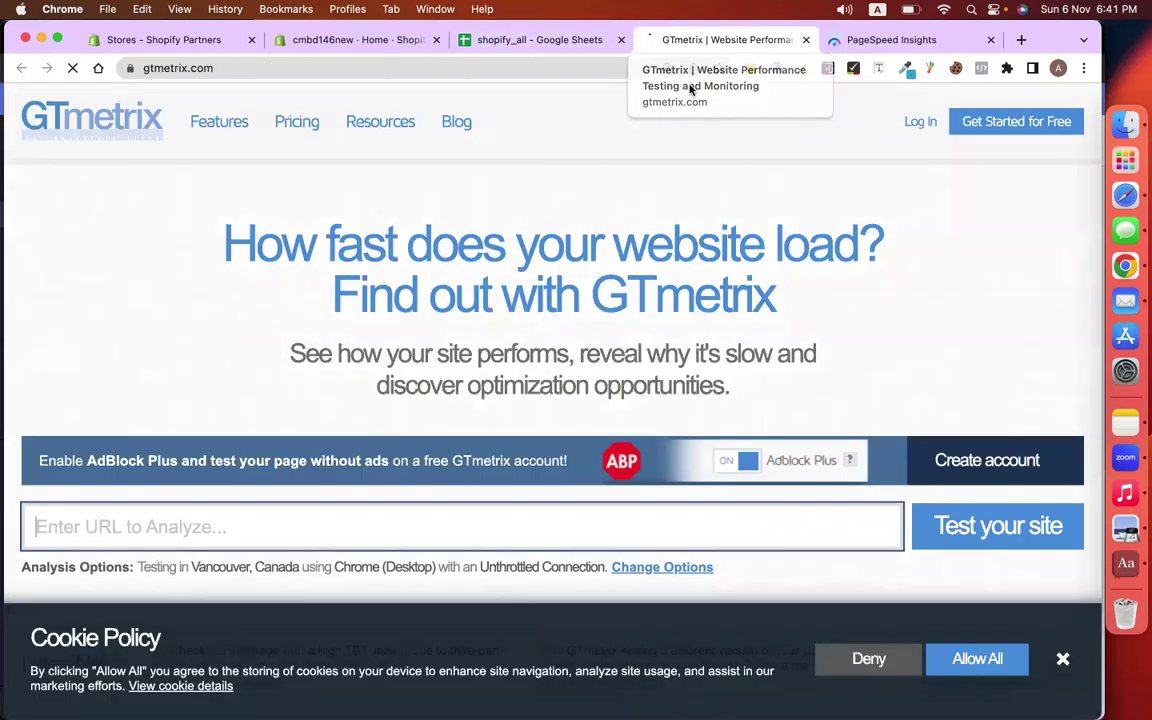
pyautogui.scroll(-3, 321, 401)
pyautogui.click(319, 393)
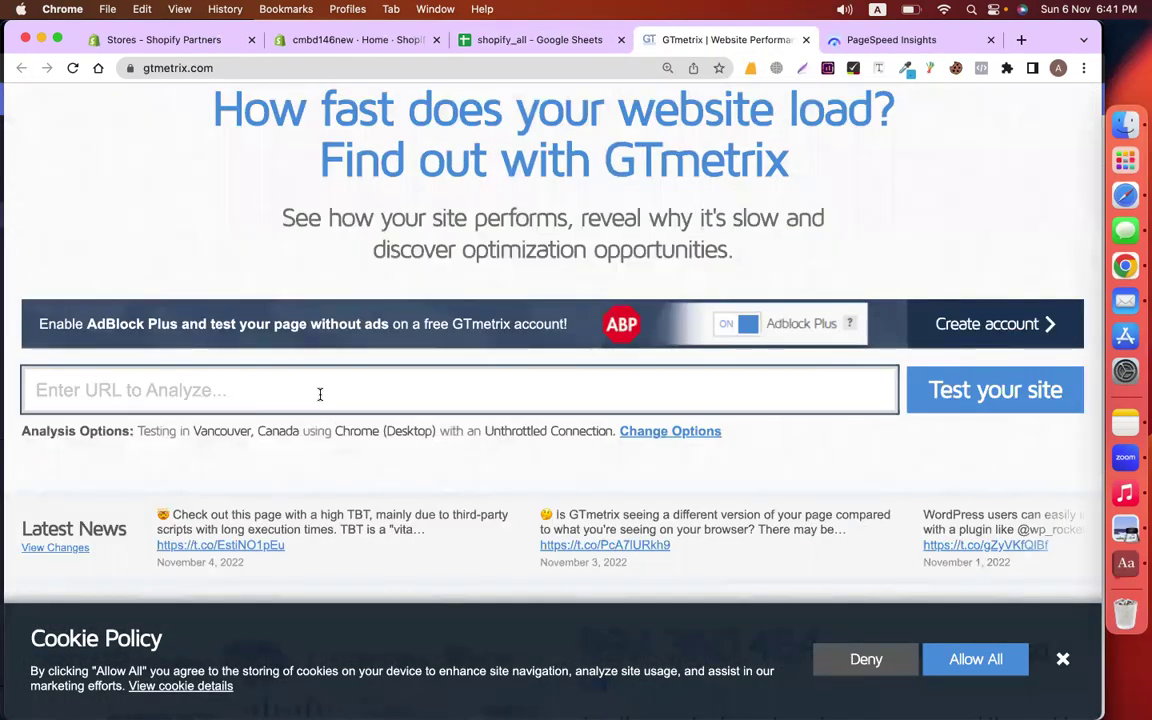
pyautogui.press('super+v')
pyautogui.click(967, 395)
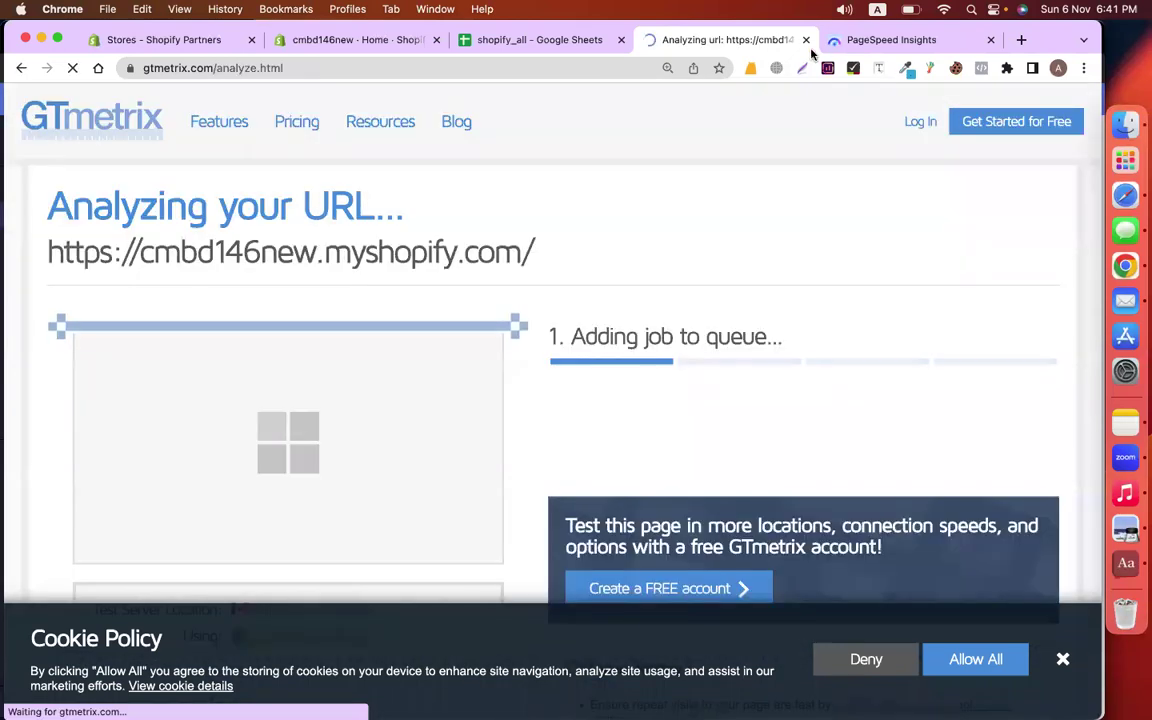
# Glance at the PageSpeed report and GTmetrix progress, then return to the notes spreadsheet
pyautogui.click(843, 48)
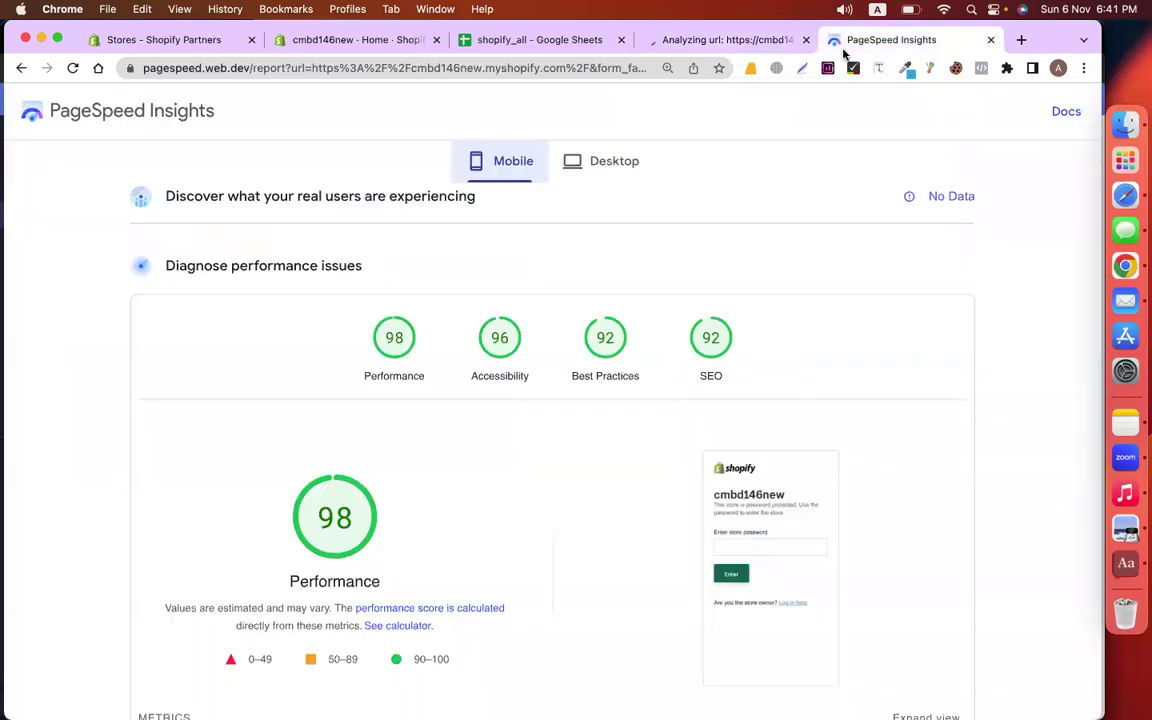
pyautogui.click(758, 42)
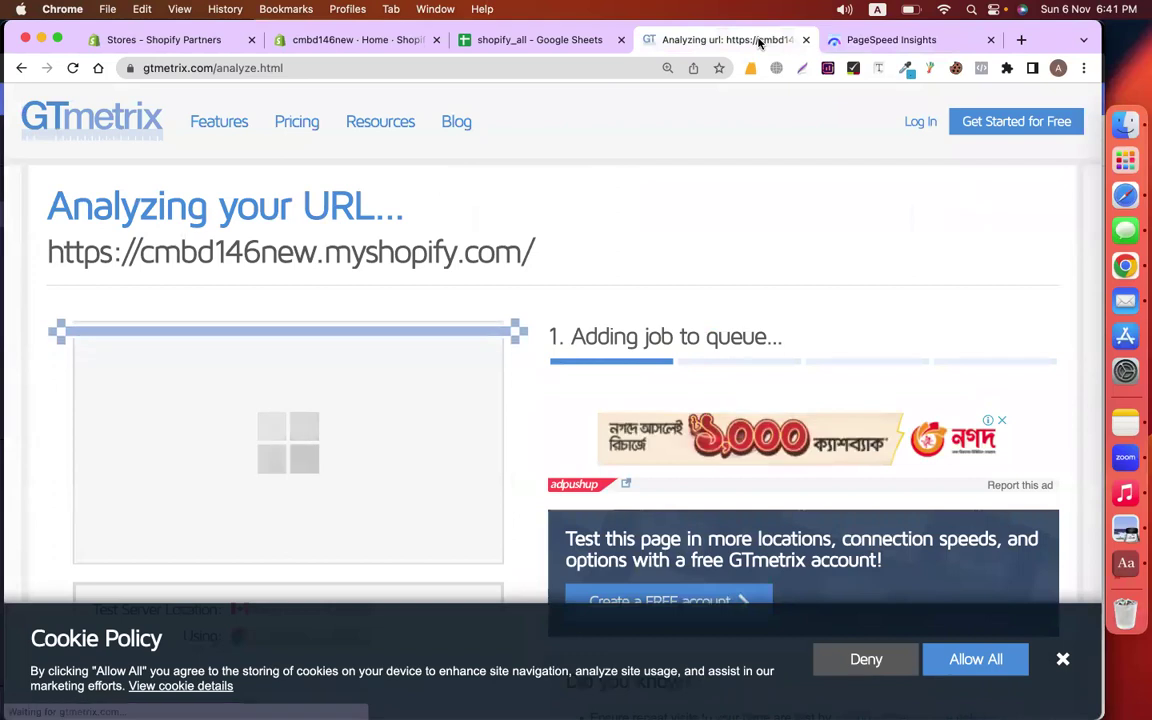
pyautogui.click(548, 40)
# Scroll the Speedup notes, highlighting the four recommended speed apps in B9:B12
pyautogui.click(905, 406)
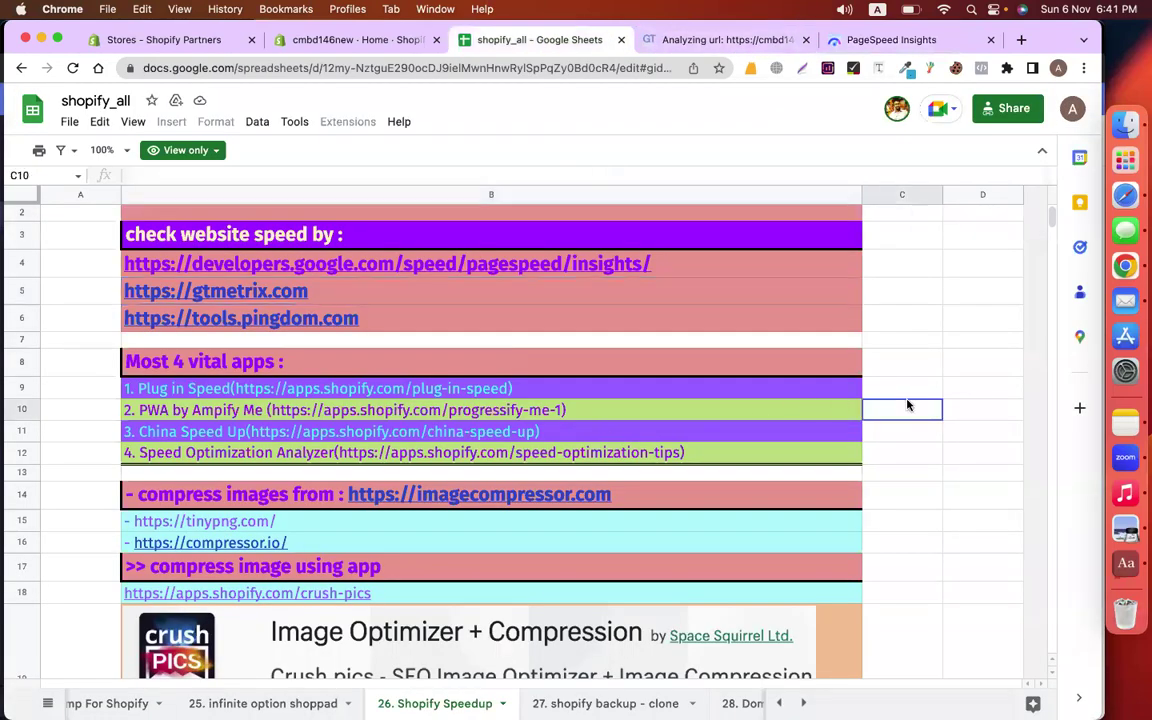
pyautogui.scroll(-2, 908, 405)
pyautogui.scroll(-2, 908, 405)
pyautogui.scroll(1, 771, 411)
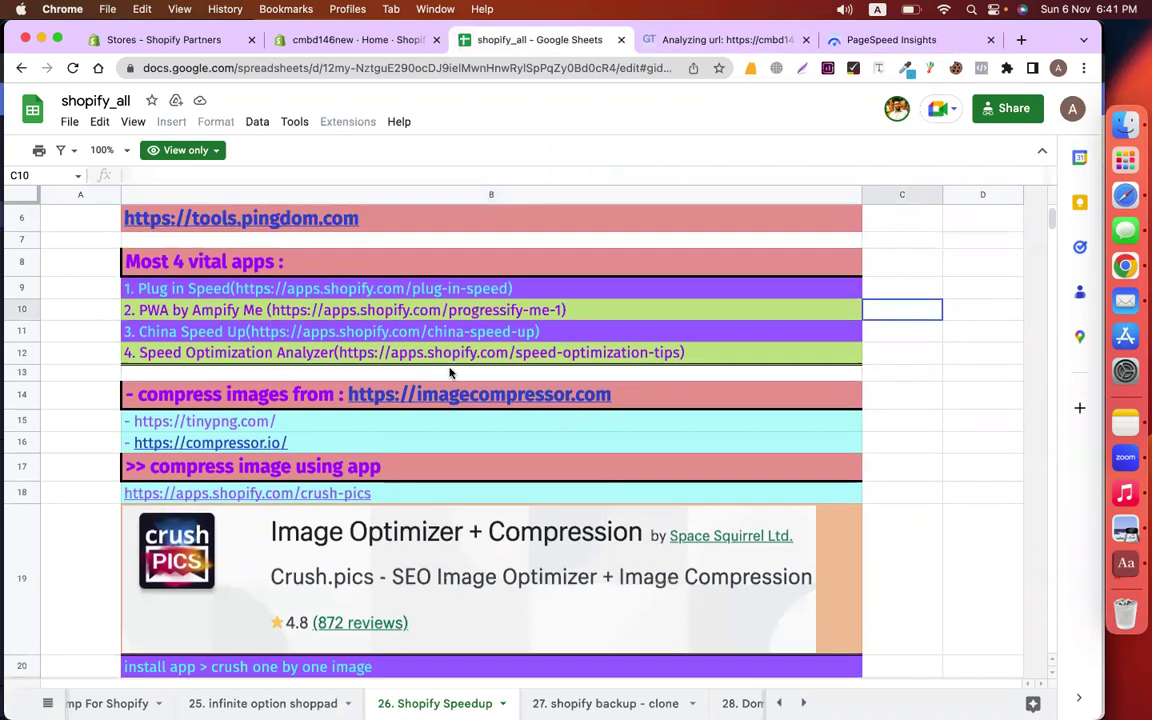
pyautogui.moveTo(185, 290); pyautogui.dragTo(207, 361)
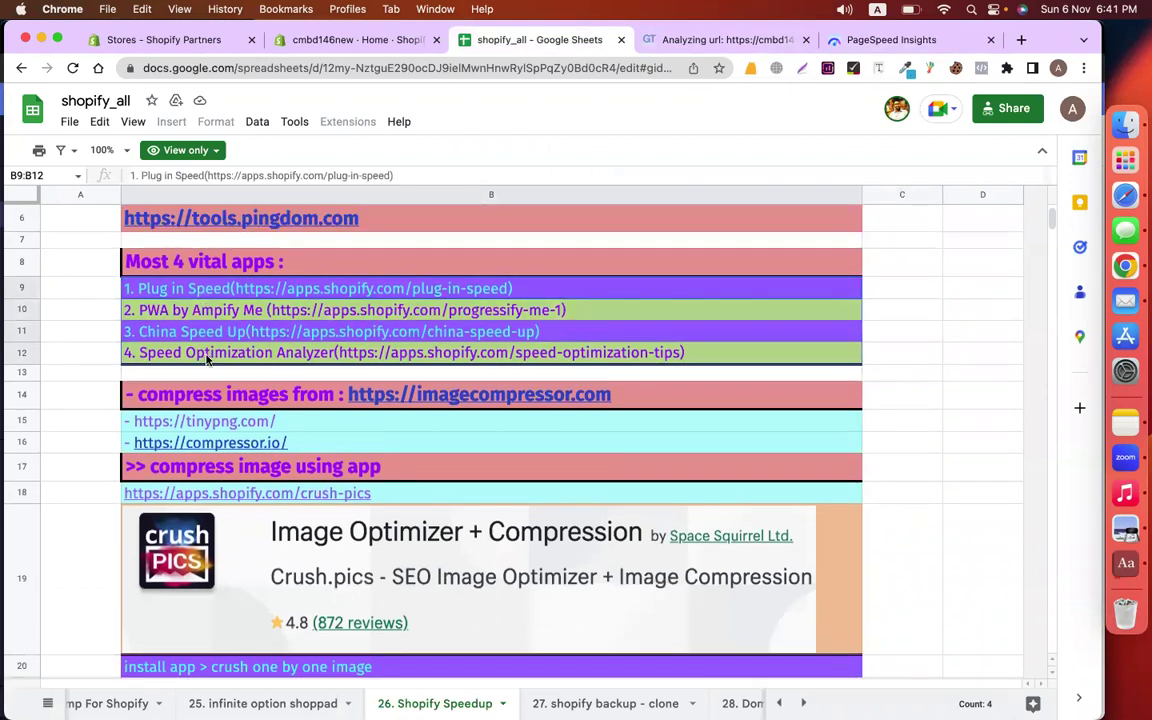
pyautogui.click(886, 377)
pyautogui.scroll(-1, 894, 380)
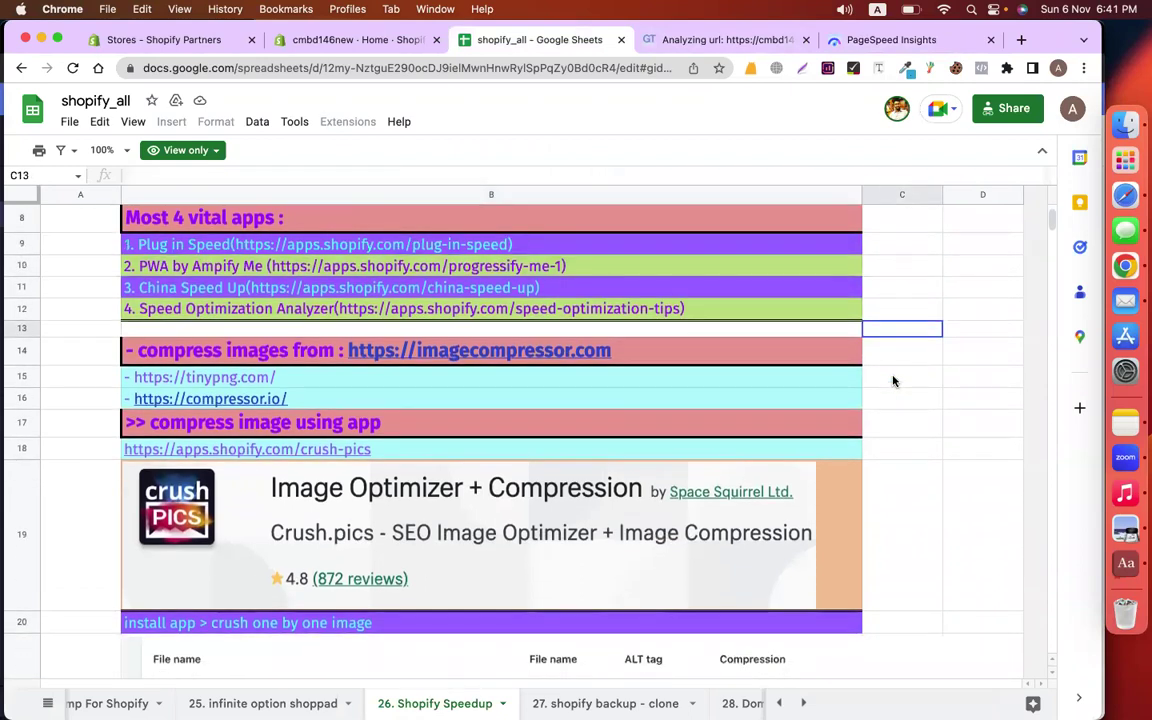
pyautogui.scroll(-1, 894, 380)
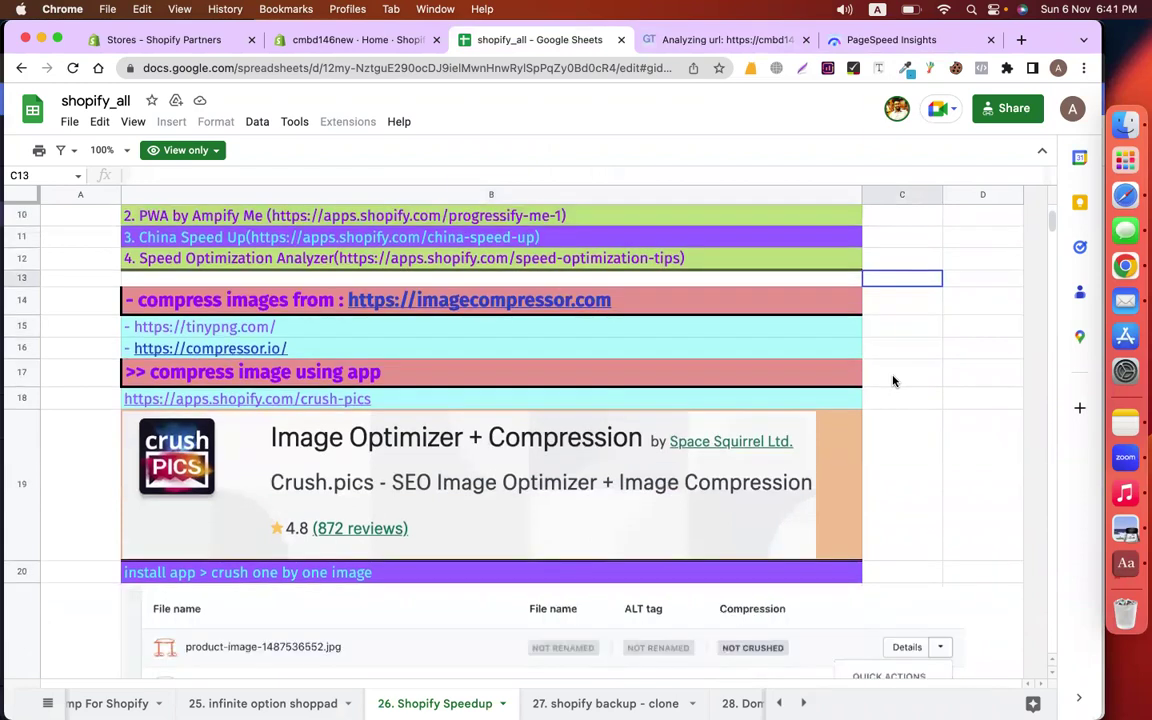
pyautogui.scroll(-1, 894, 380)
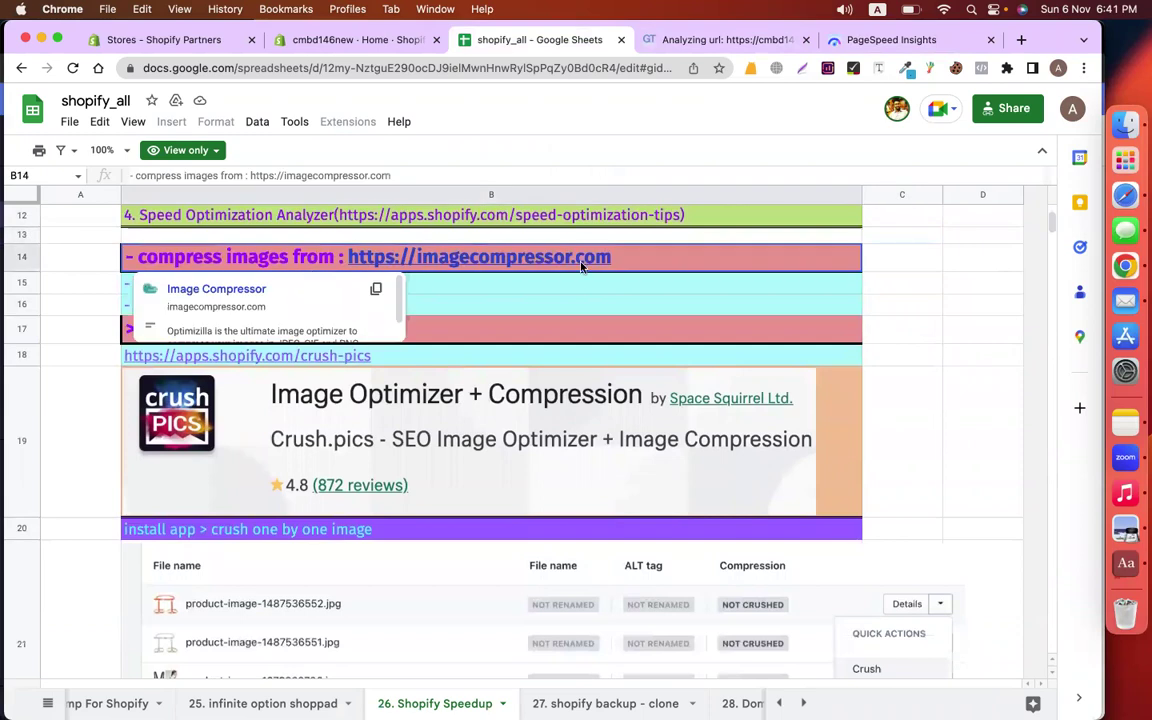
# Open imagecompressor.com in a new tab, note tinypng.com and compressor.io alternatives, then switch to the cmbd146new admin
pyautogui.click(618, 311)
pyautogui.click(543, 261)
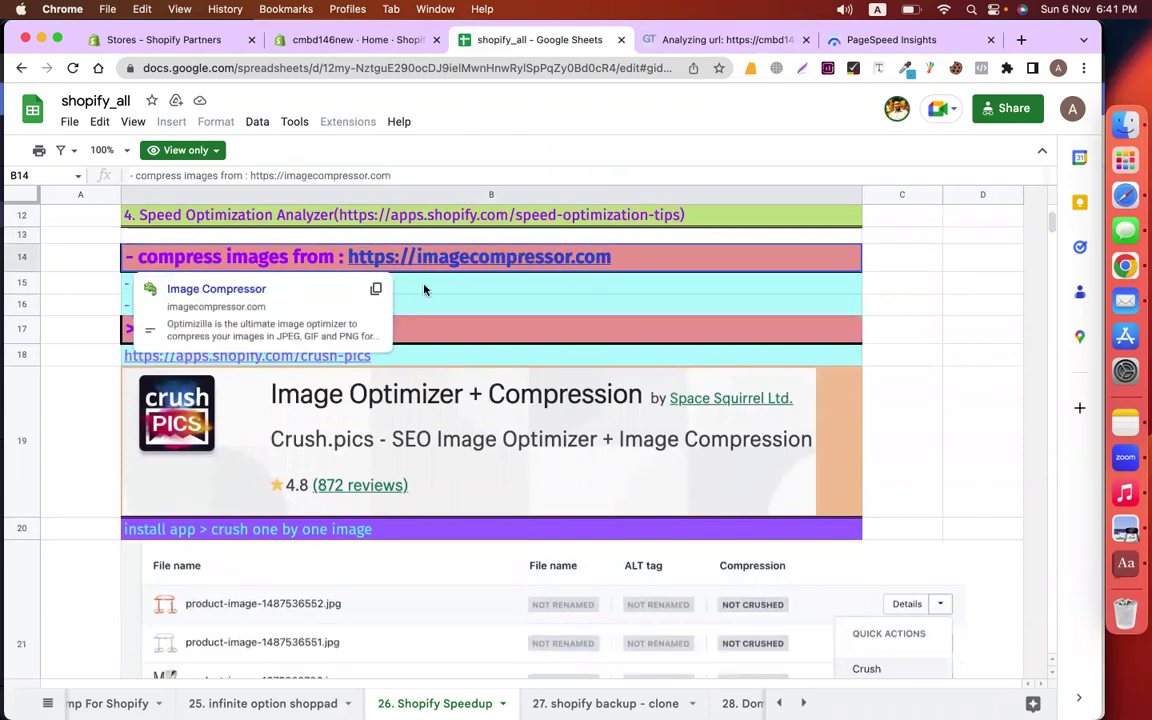
pyautogui.click(266, 291)
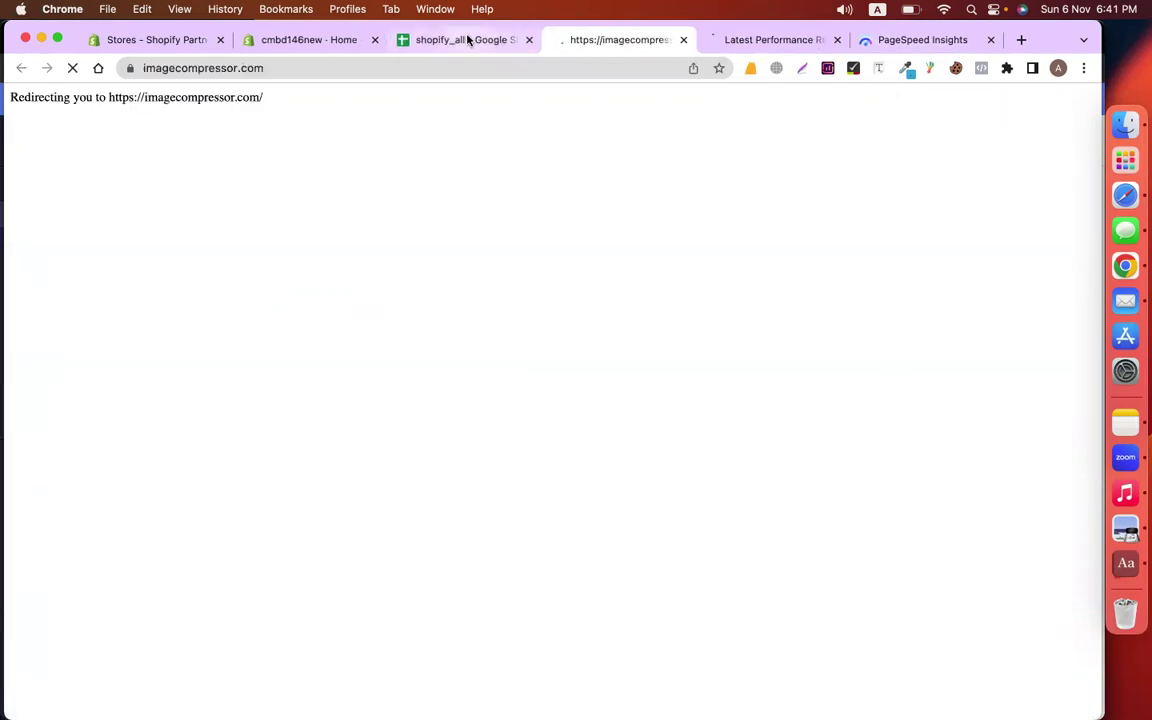
pyautogui.click(503, 40)
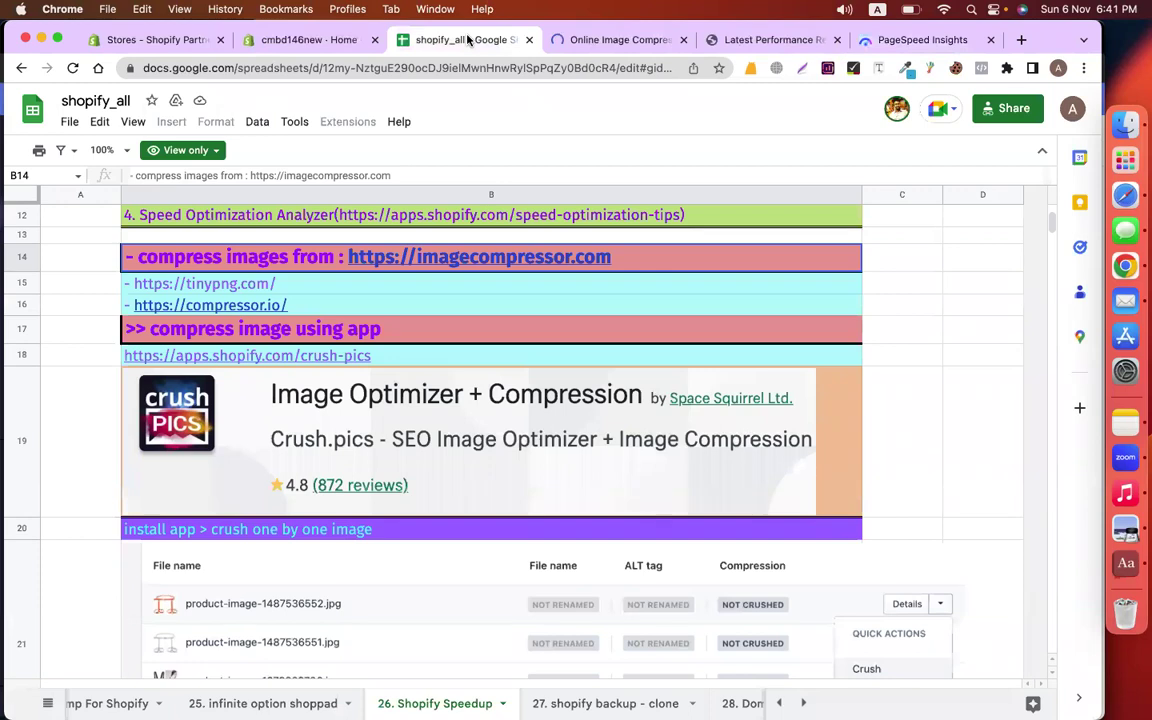
pyautogui.click(226, 288)
pyautogui.click(228, 306)
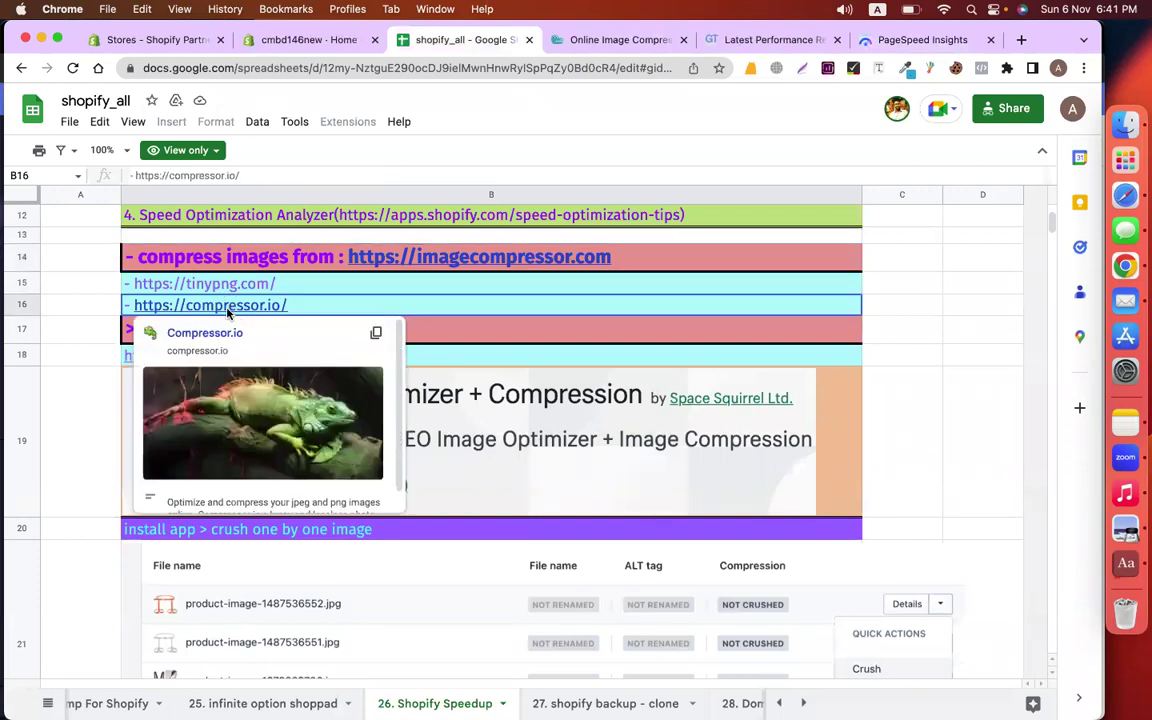
pyautogui.click(310, 42)
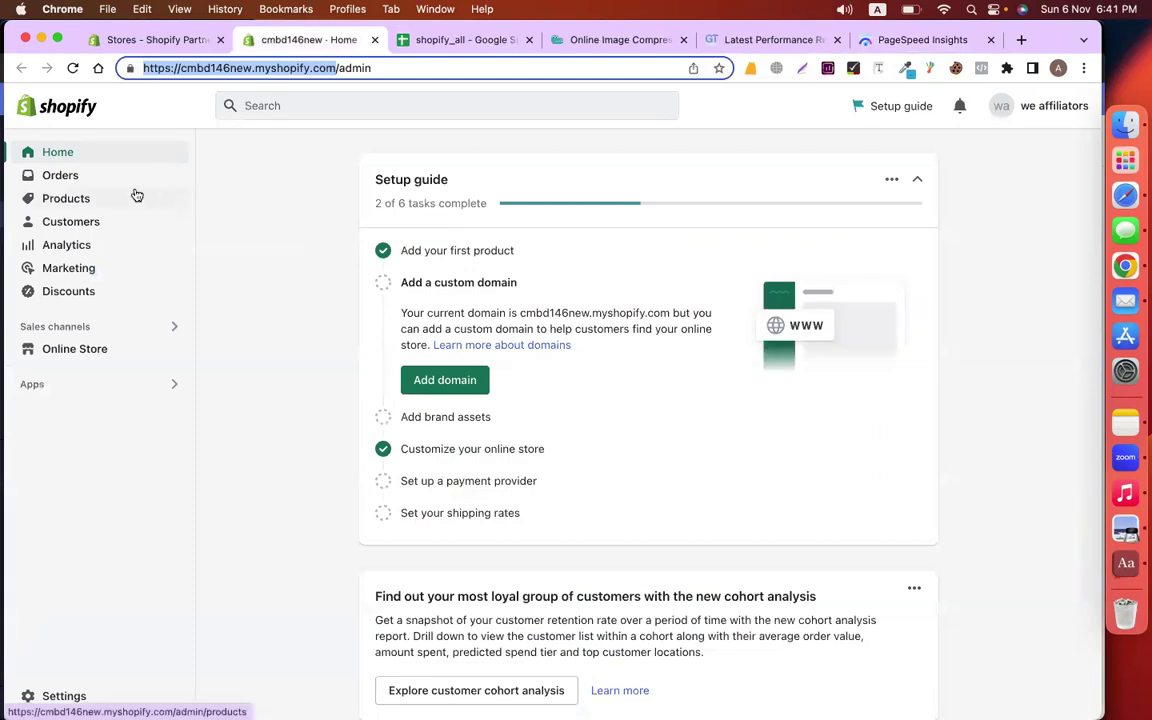
# View the cmbd146new storefront in a new tab and scroll to its Peak Rest and Peak Active Chocolate sections
pyautogui.click(174, 350)
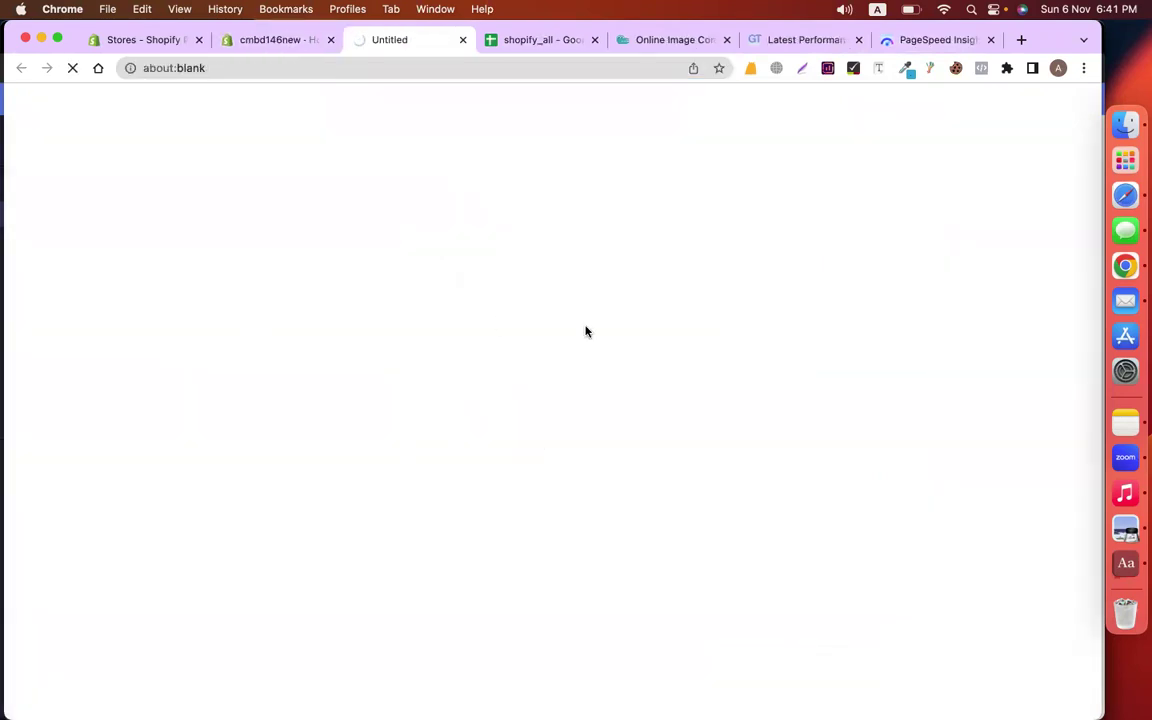
pyautogui.scroll(-5, 684, 473)
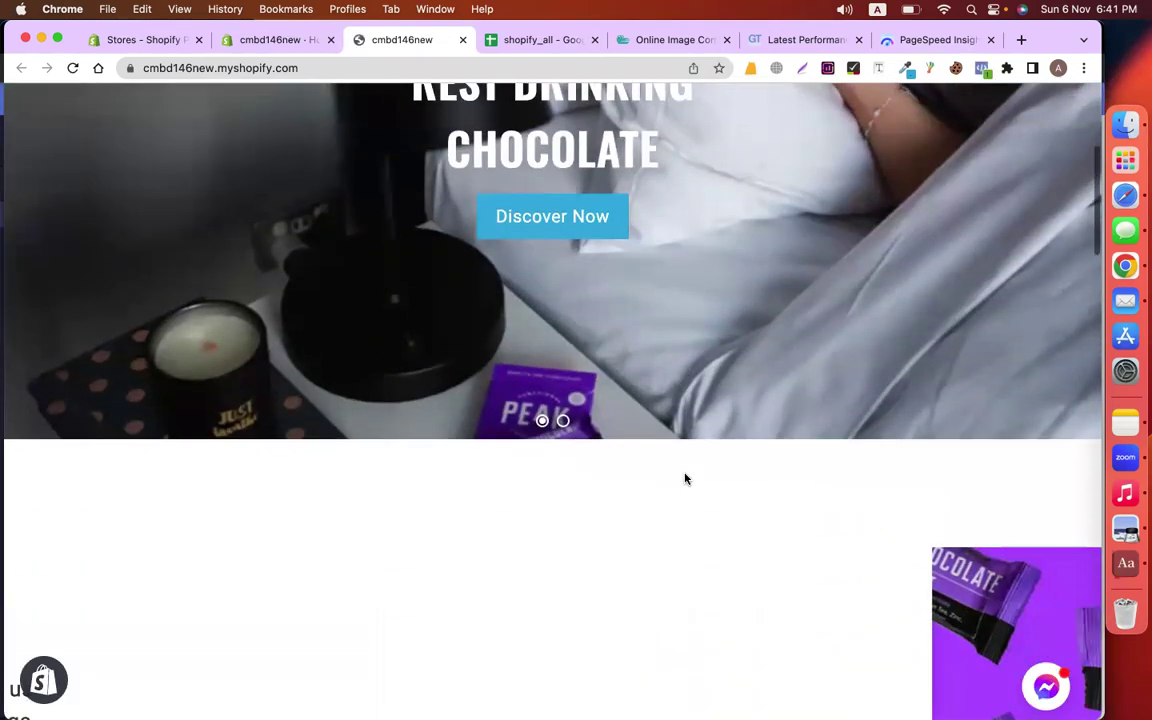
pyautogui.scroll(-10, 684, 473)
pyautogui.scroll(2, 684, 473)
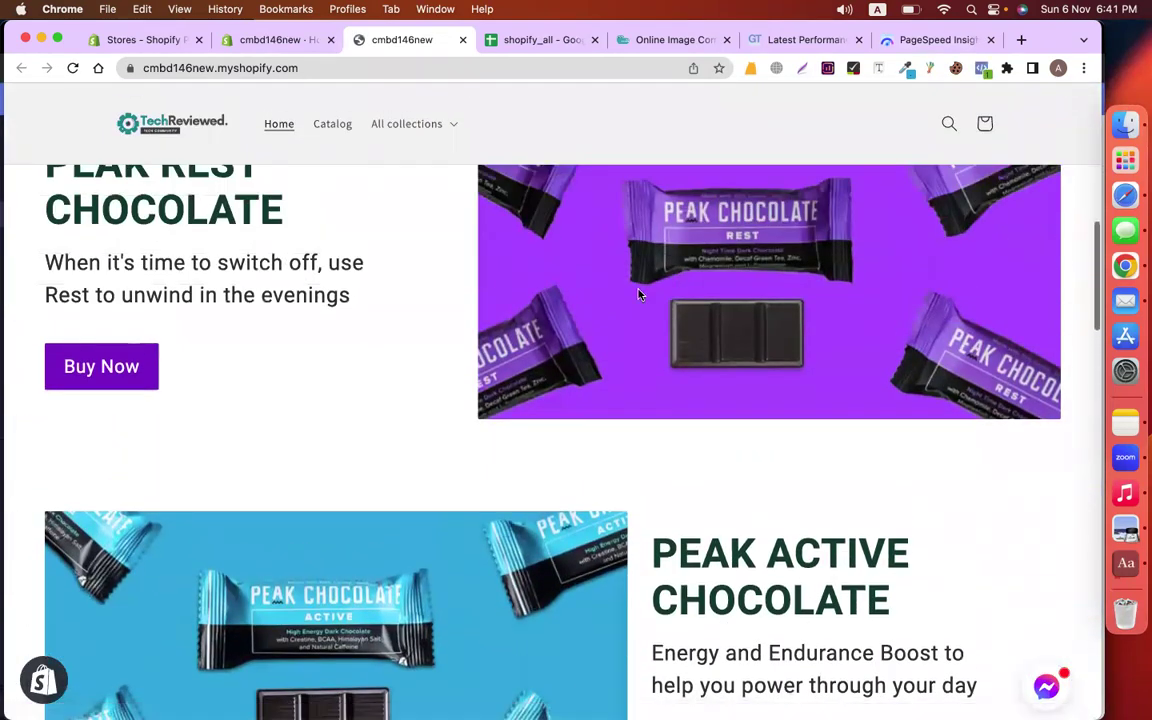
# Compress Screenshot 2022-11-03 at 7.17.08 PM.png in Optimizilla from 853 KB to 232 KB, then return to the storefront
pyautogui.click(656, 42)
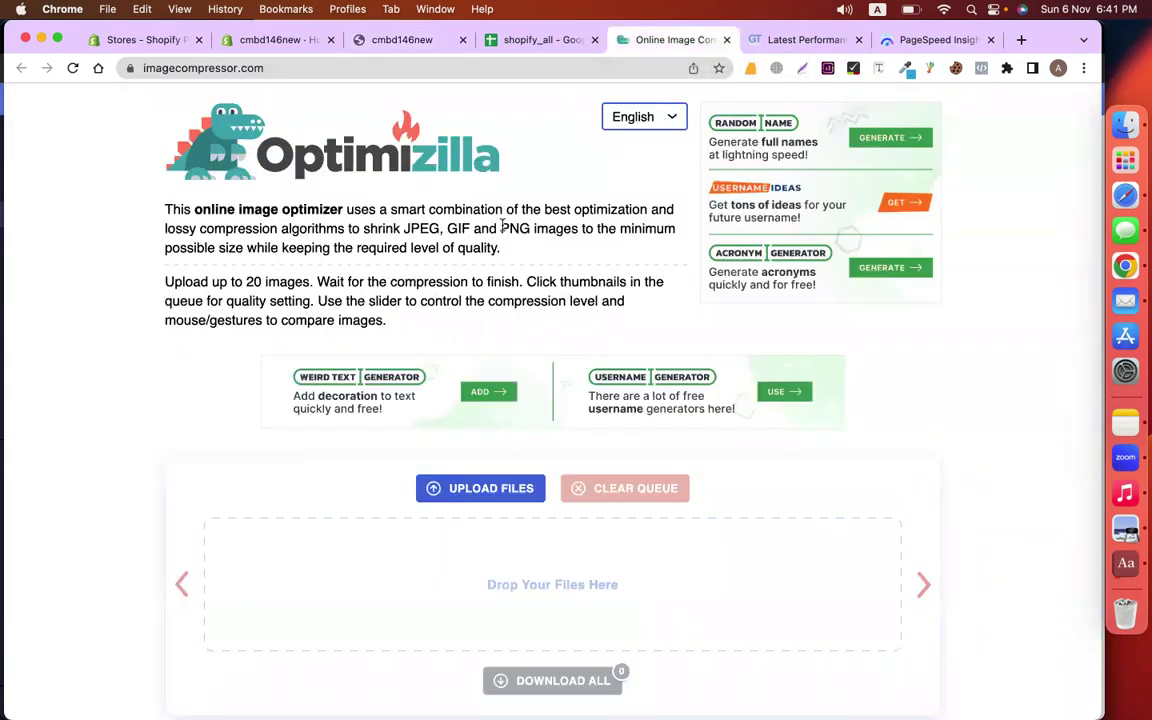
pyautogui.click(490, 496)
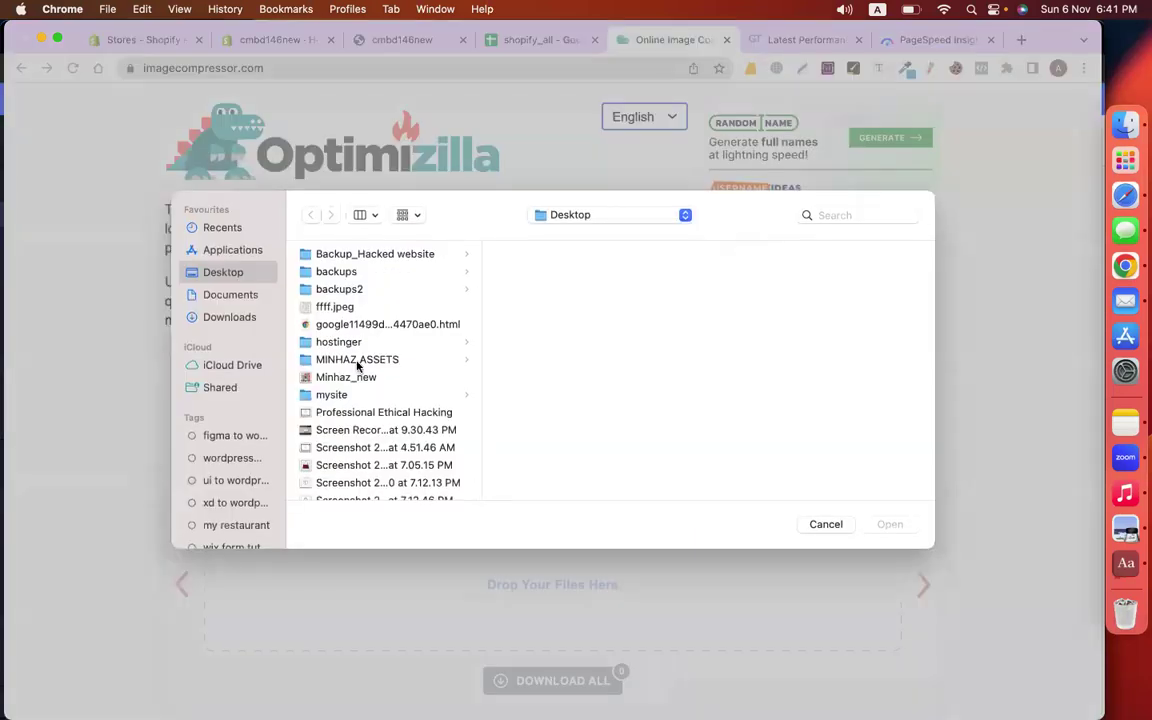
pyautogui.scroll(-5, 398, 410)
pyautogui.scroll(-15, 398, 410)
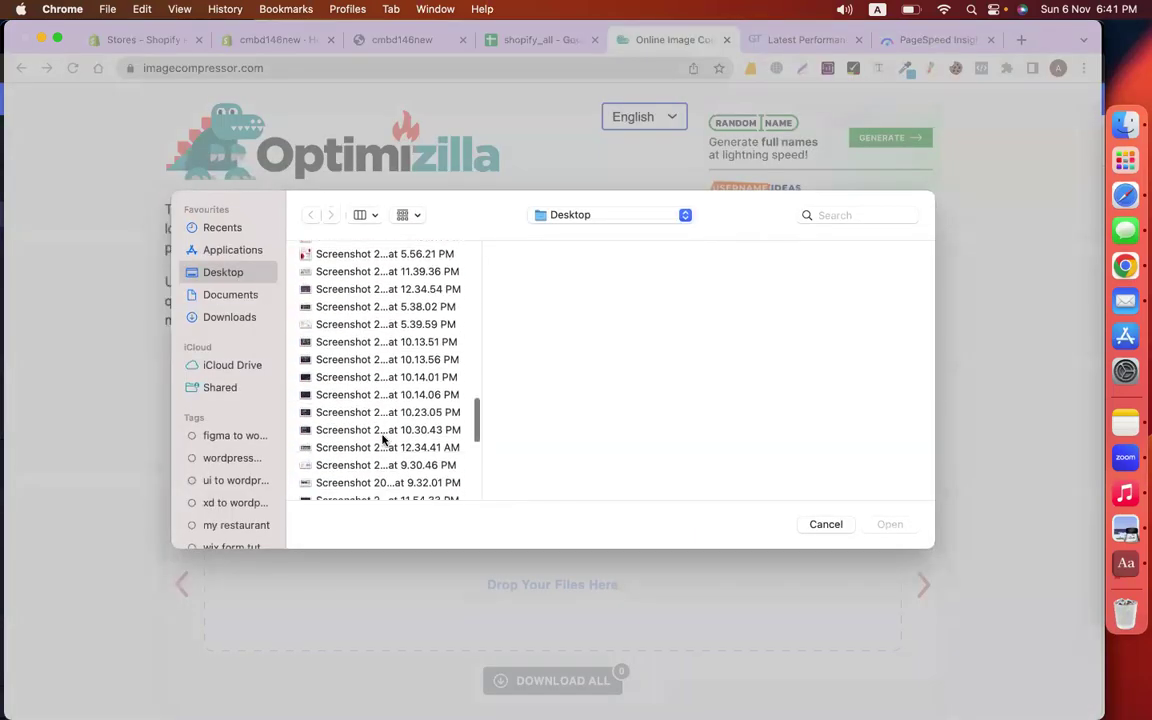
pyautogui.click(344, 416)
pyautogui.click(346, 361)
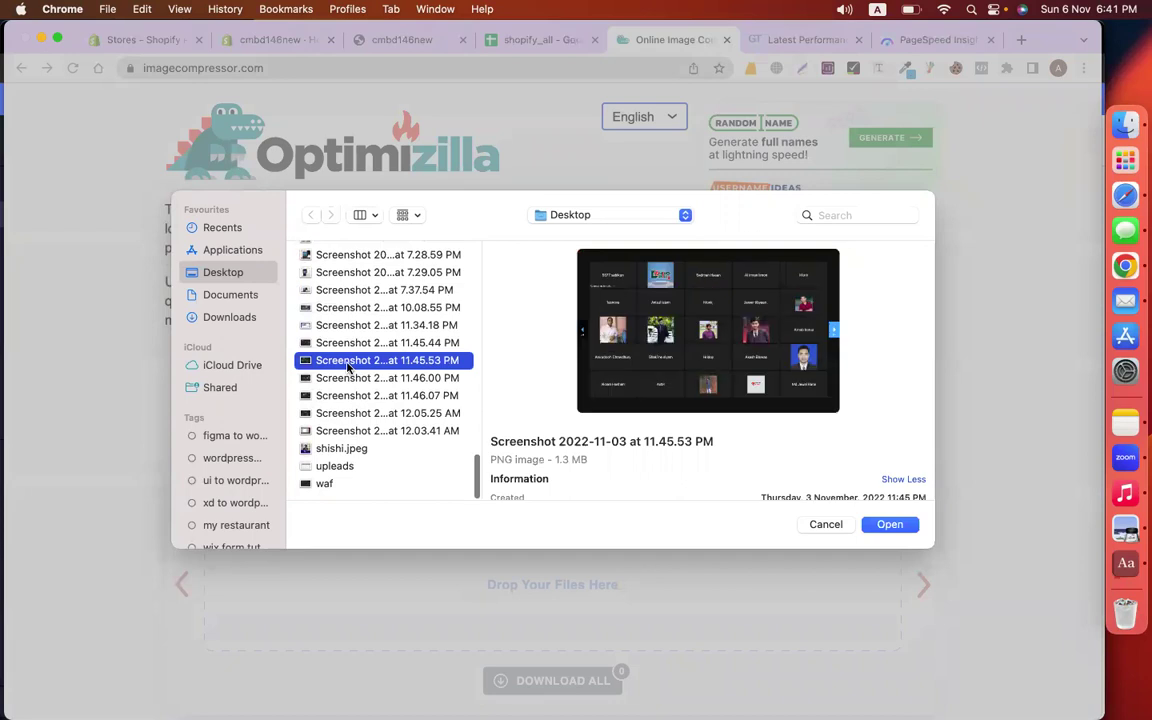
pyautogui.scroll(4, 350, 370)
pyautogui.click(316, 306)
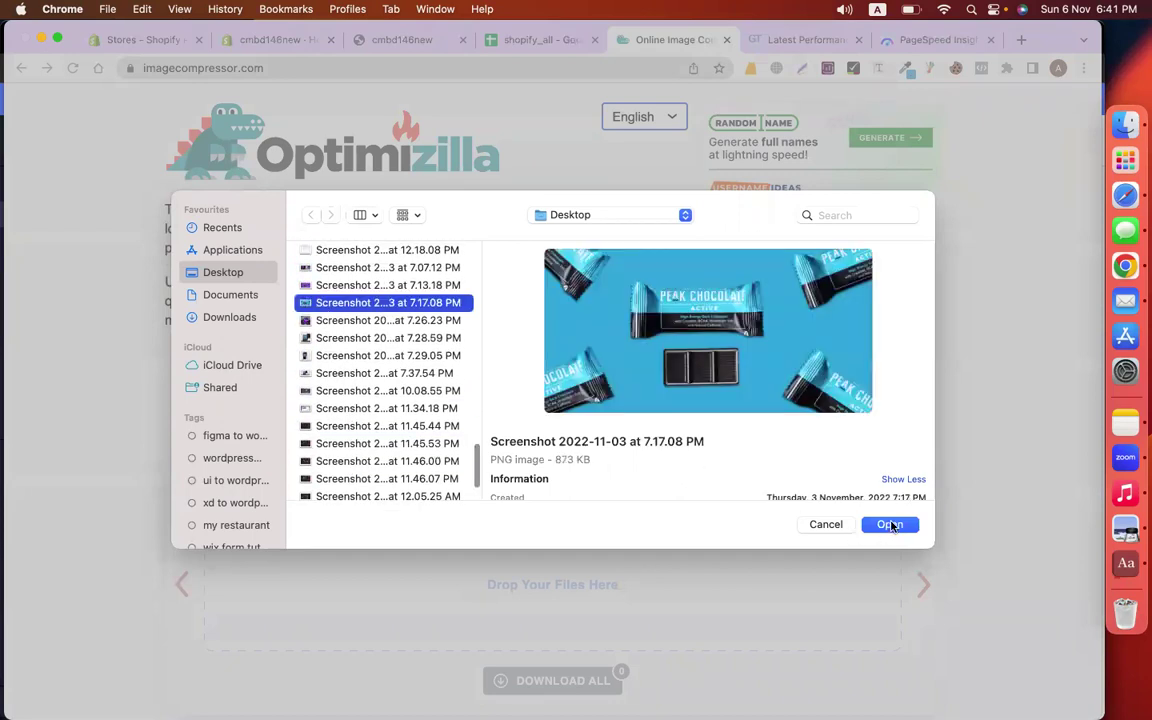
pyautogui.click(892, 525)
pyautogui.scroll(-3, 992, 487)
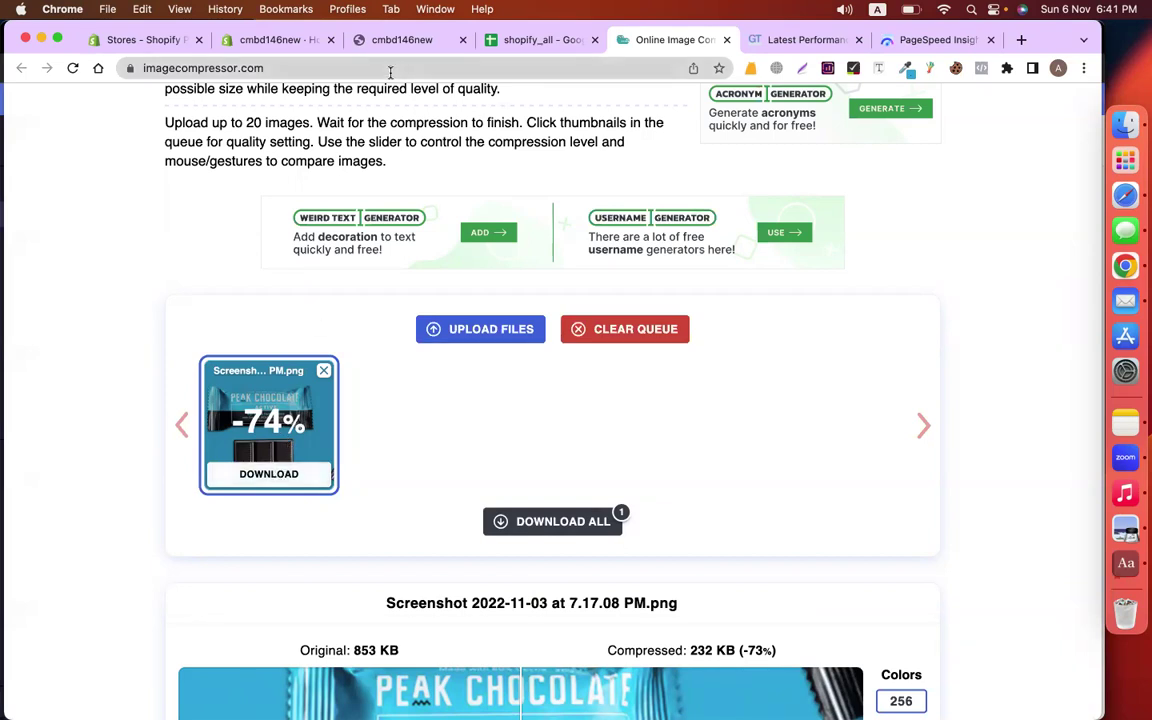
pyautogui.click(392, 41)
pyautogui.scroll(-3, 440, 357)
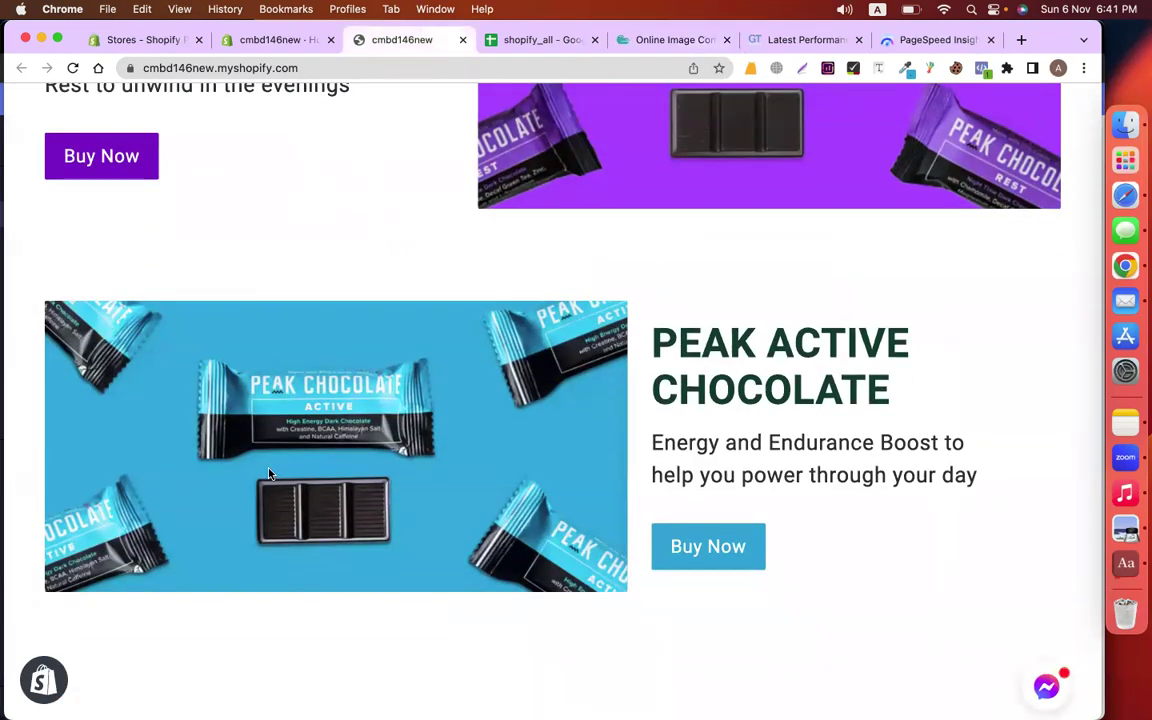
# Look over the tinypng.com and compressor.io links in B15 and B16 of the shopify_all sheet
pyautogui.click(522, 40)
pyautogui.click(905, 286)
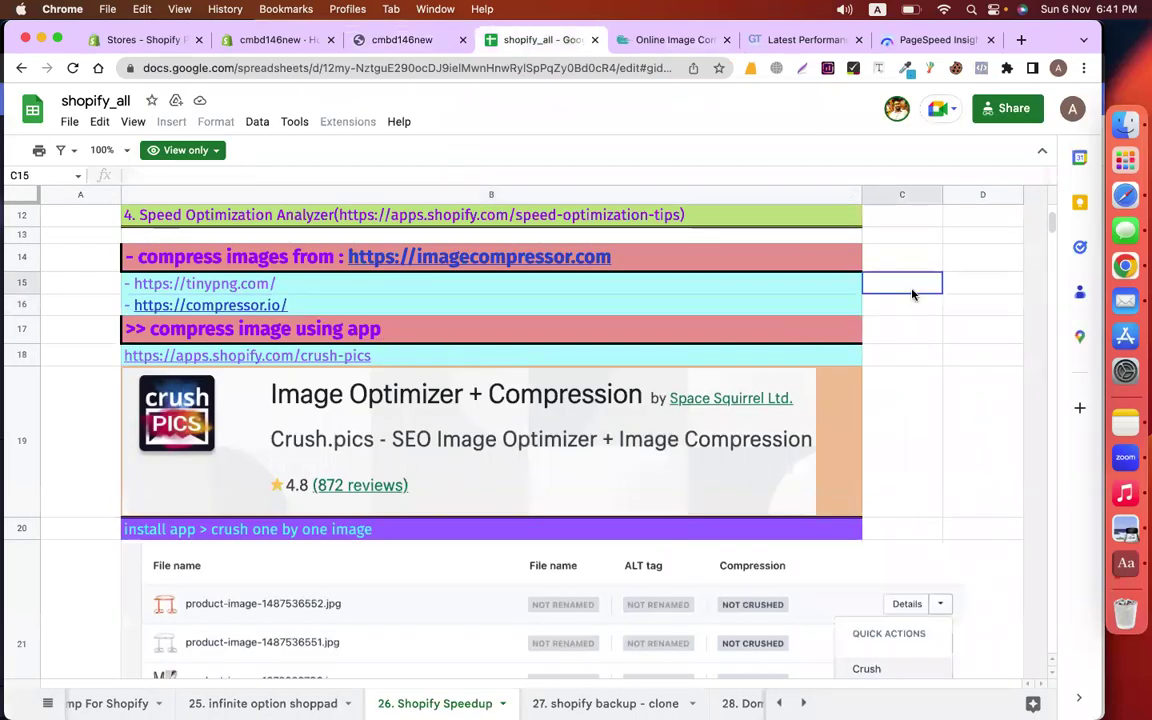
pyautogui.click(205, 284)
pyautogui.click(238, 312)
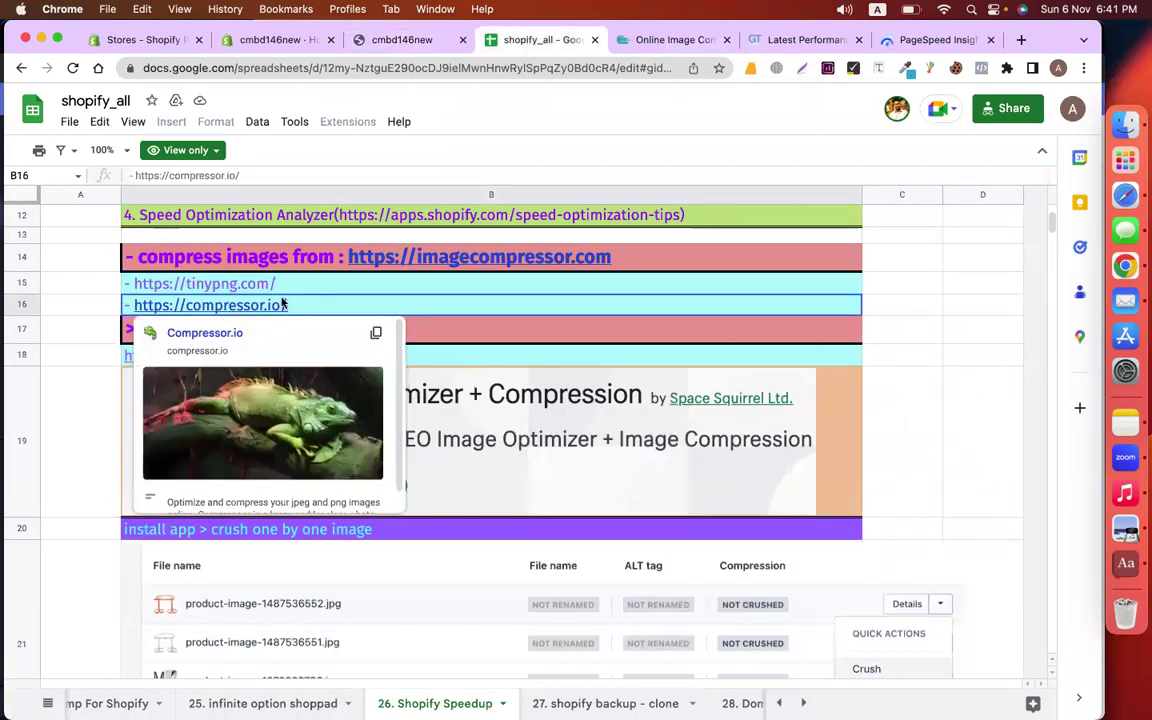
pyautogui.click(117, 284)
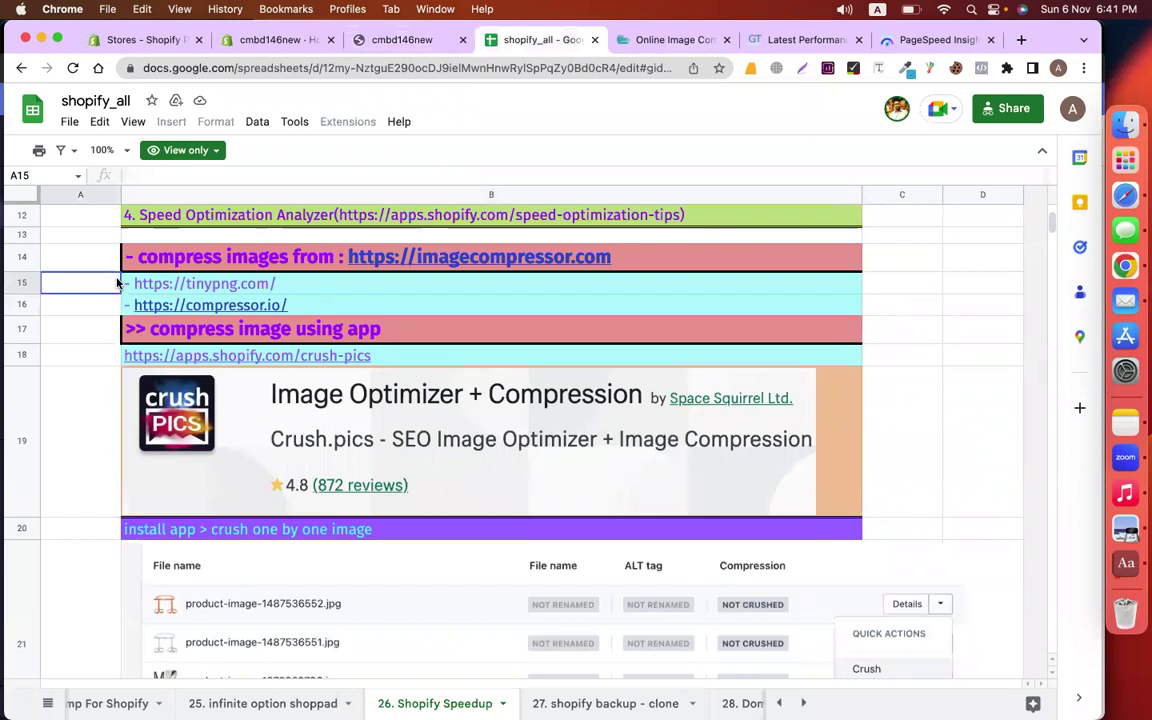
# Follow the crush-pics link in B18 to the Crush.pics SEO Image Optimizer listing
pyautogui.click(219, 354)
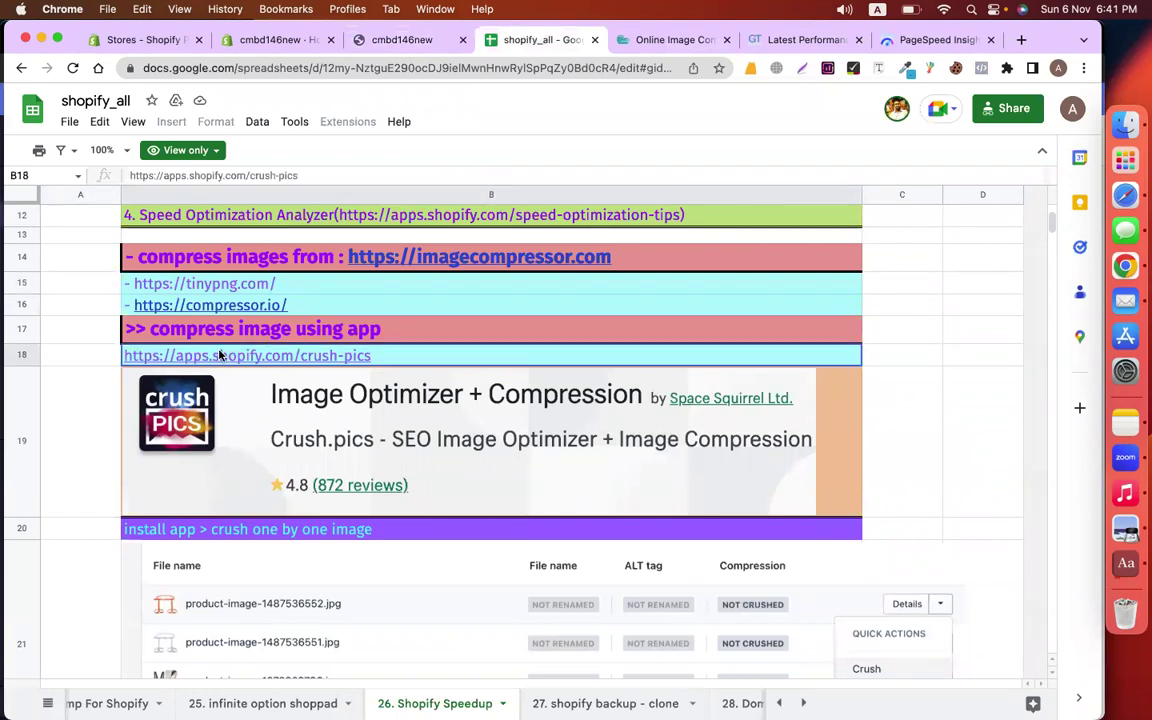
pyautogui.click(101, 337)
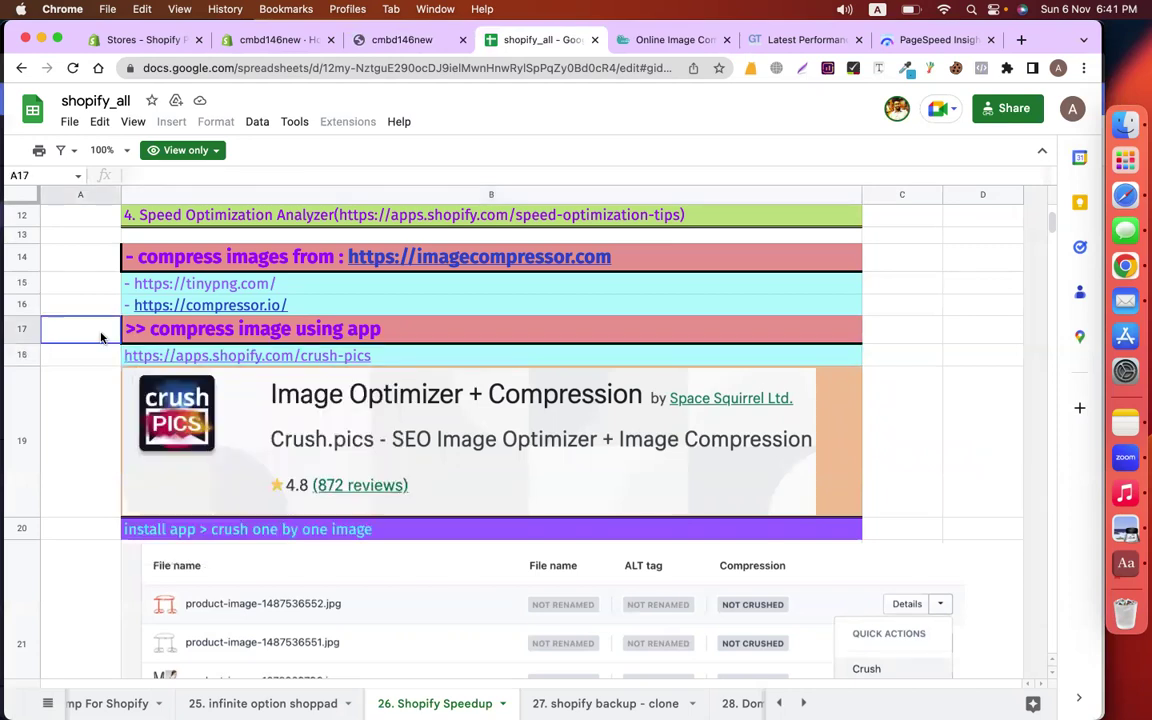
pyautogui.click(245, 355)
pyautogui.click(262, 384)
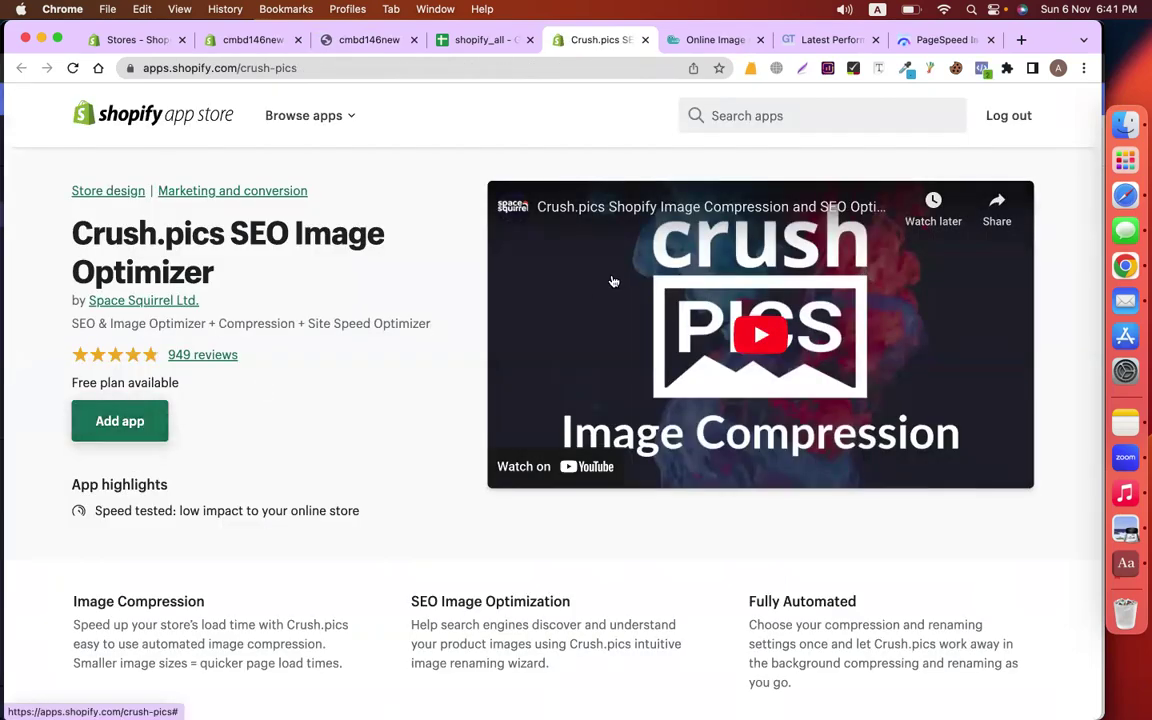
# Log out of the Shopify App Store, check the admin address, then start logging back in from Crush.pics
pyautogui.click(1015, 115)
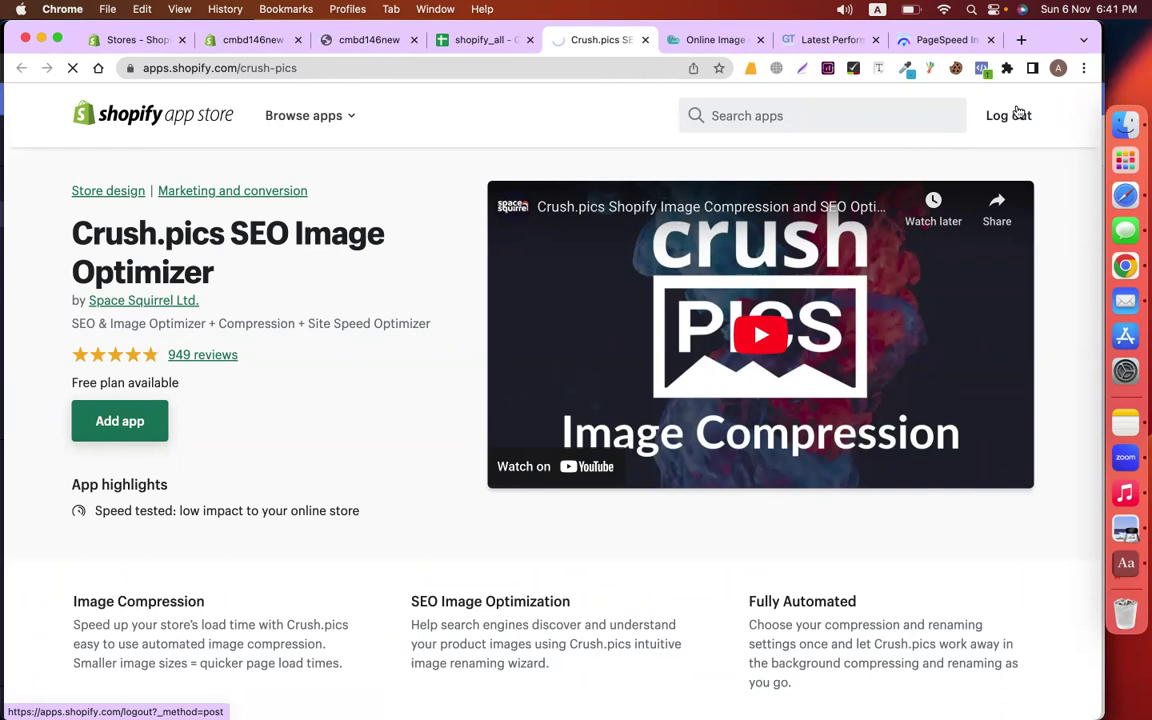
pyautogui.click(275, 39)
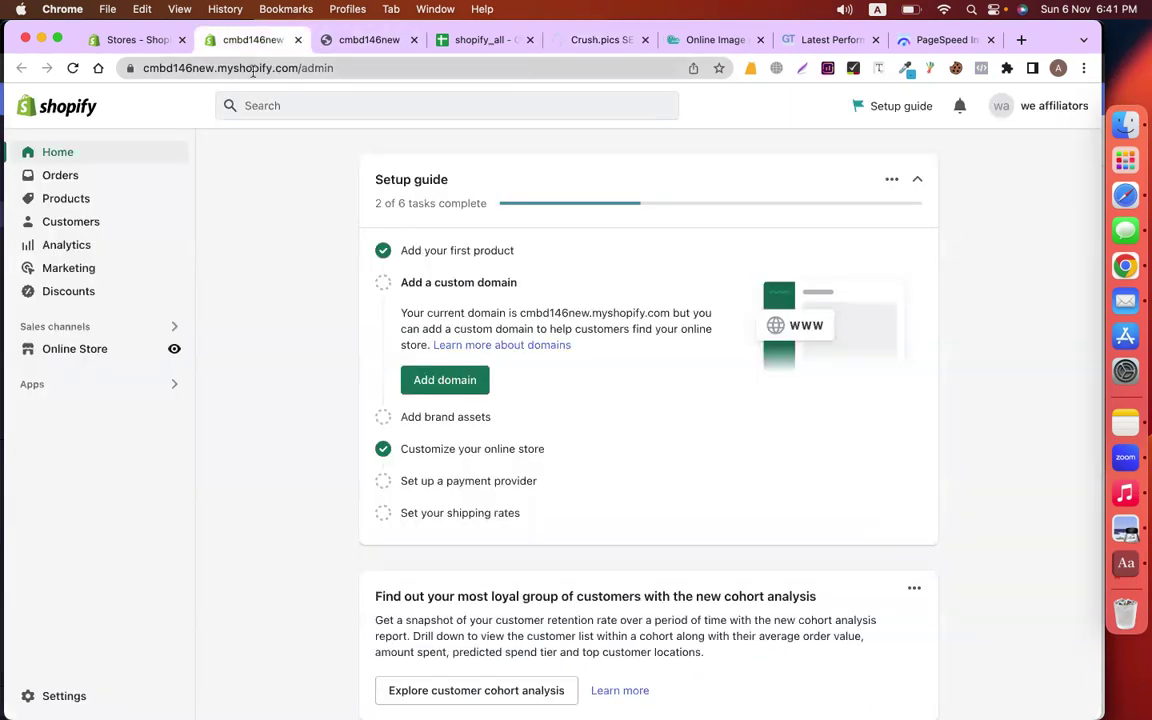
pyautogui.click(293, 67)
pyautogui.press('super+c')
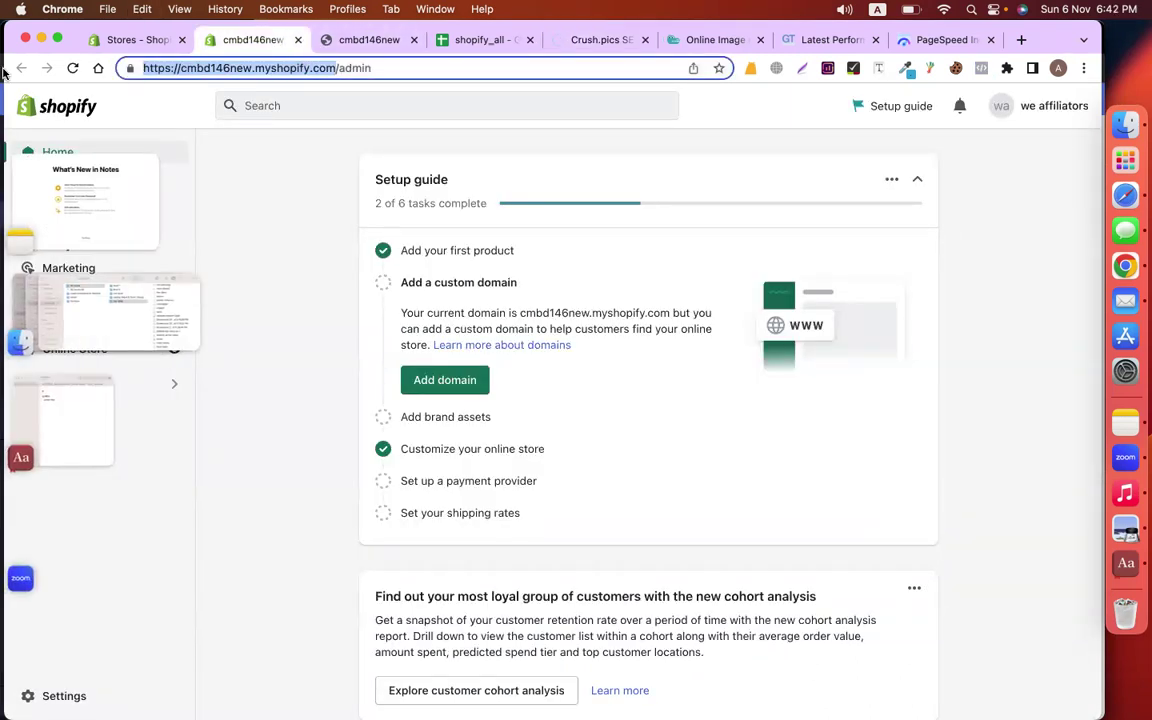
pyautogui.click(584, 38)
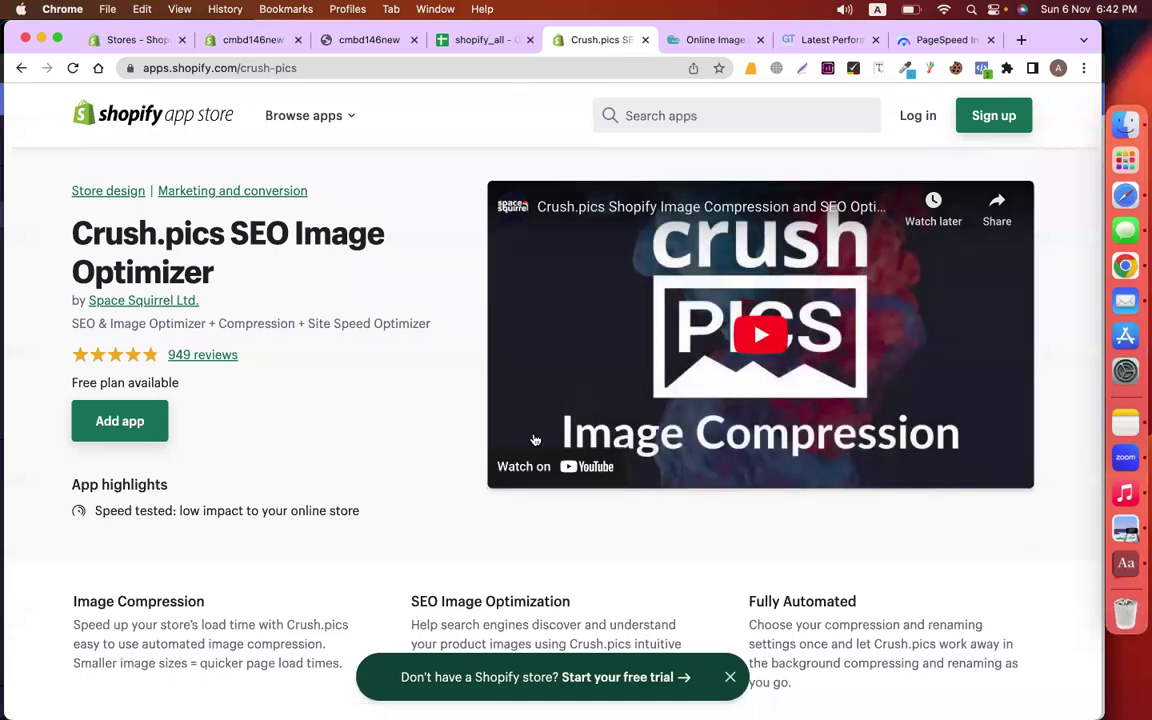
pyautogui.click(916, 117)
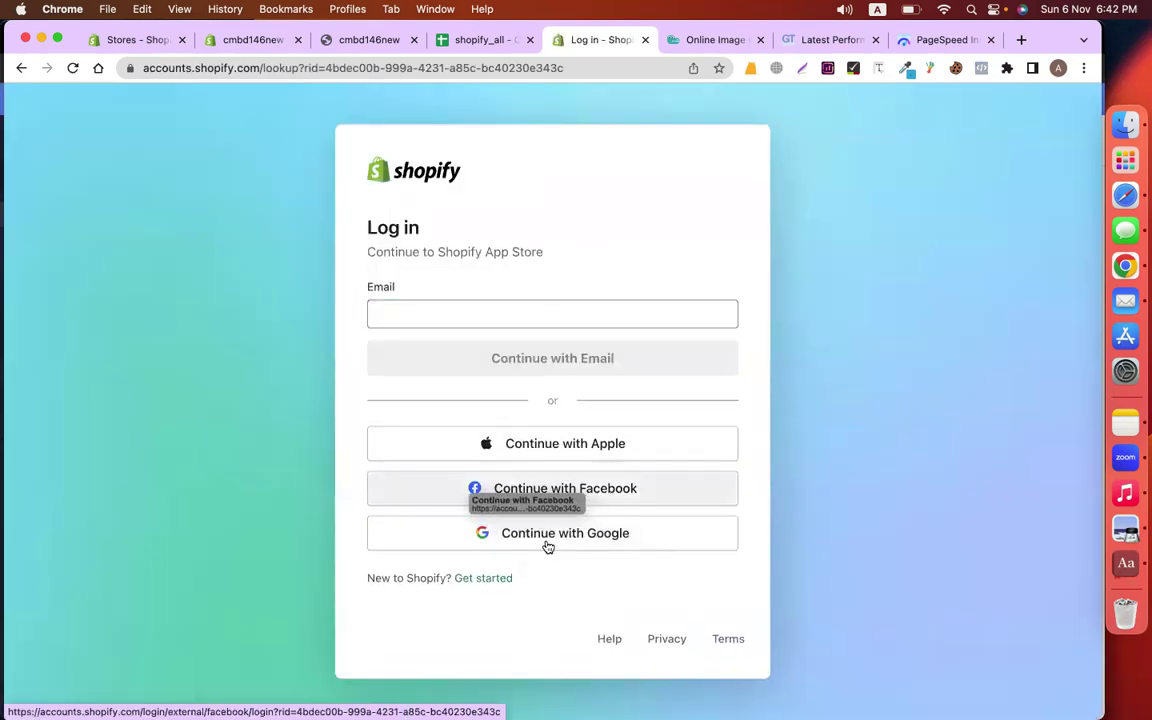
# Try signing in with the Google account and its password
pyautogui.click(512, 535)
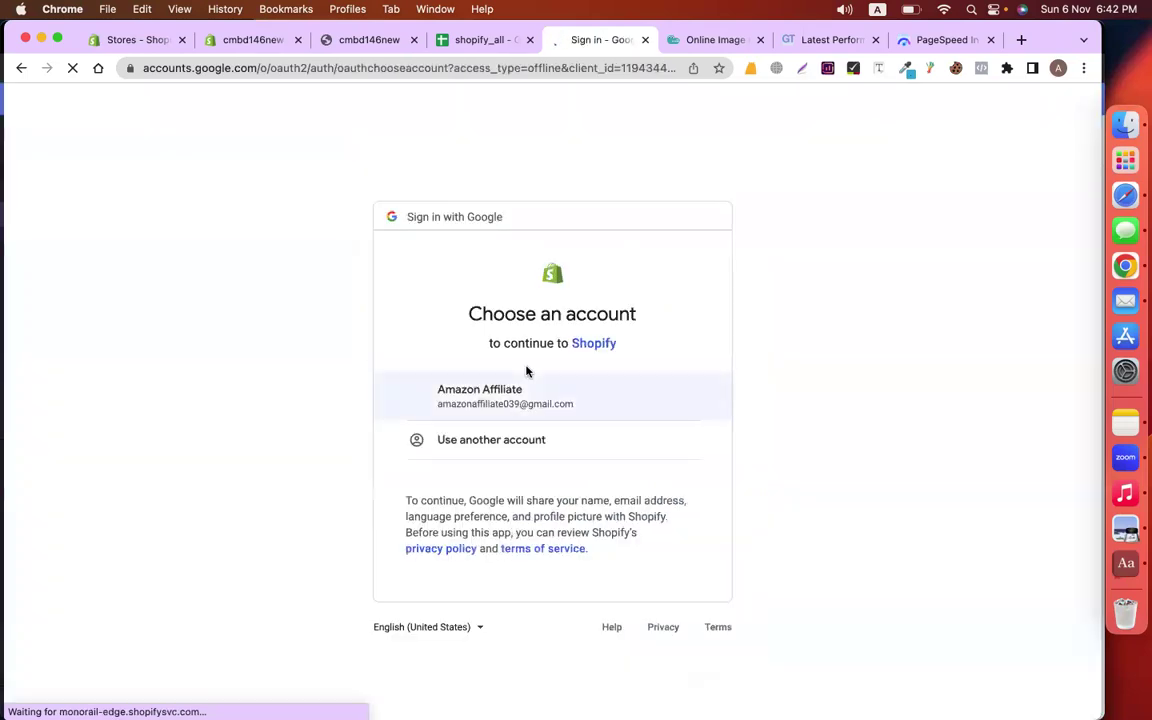
pyautogui.moveTo(527, 373); pyautogui.dragTo(496, 386)
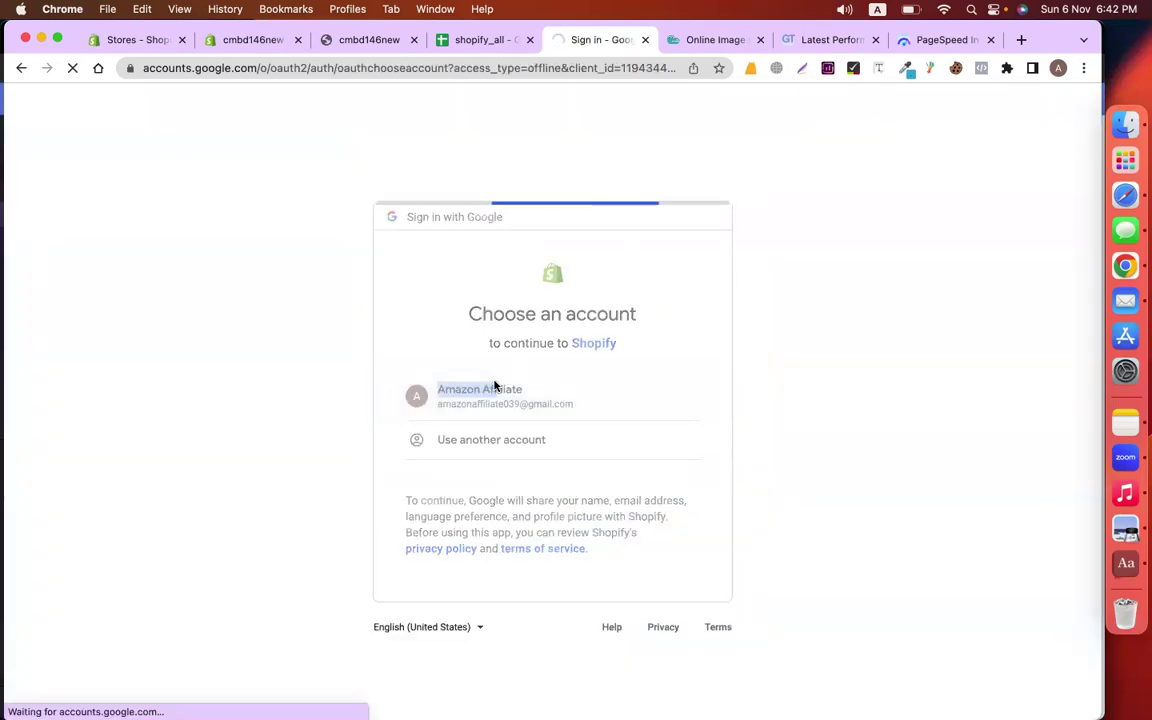
pyautogui.write('••••')
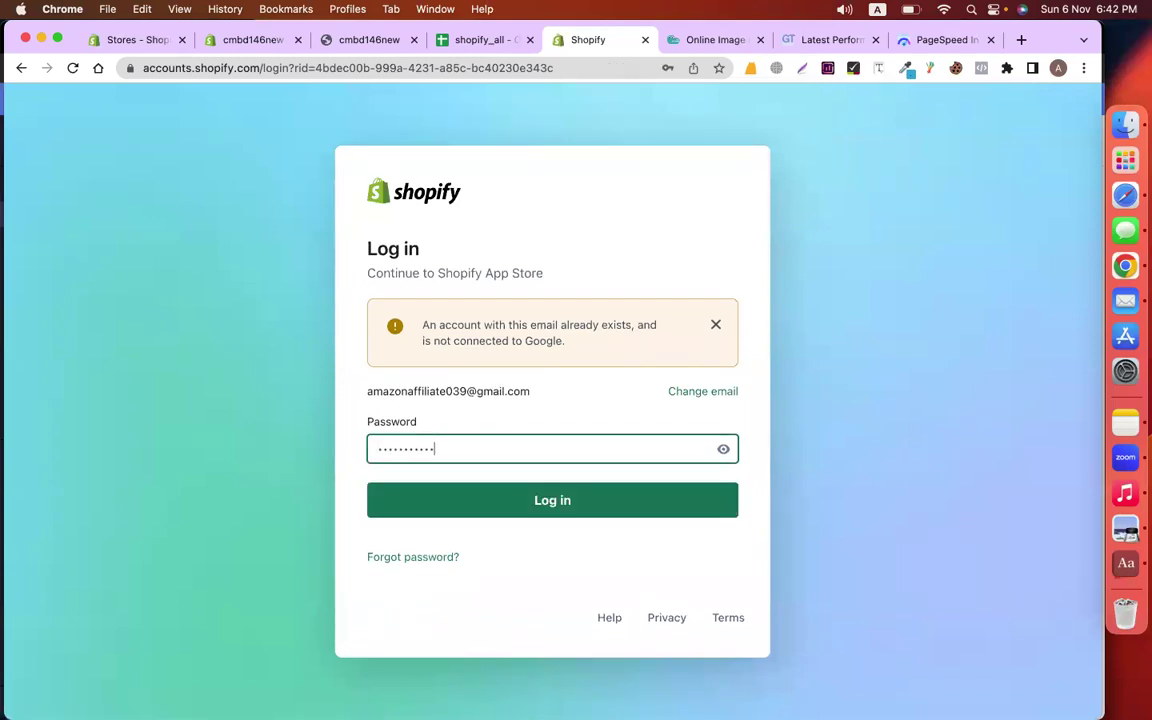
pyautogui.click(504, 489)
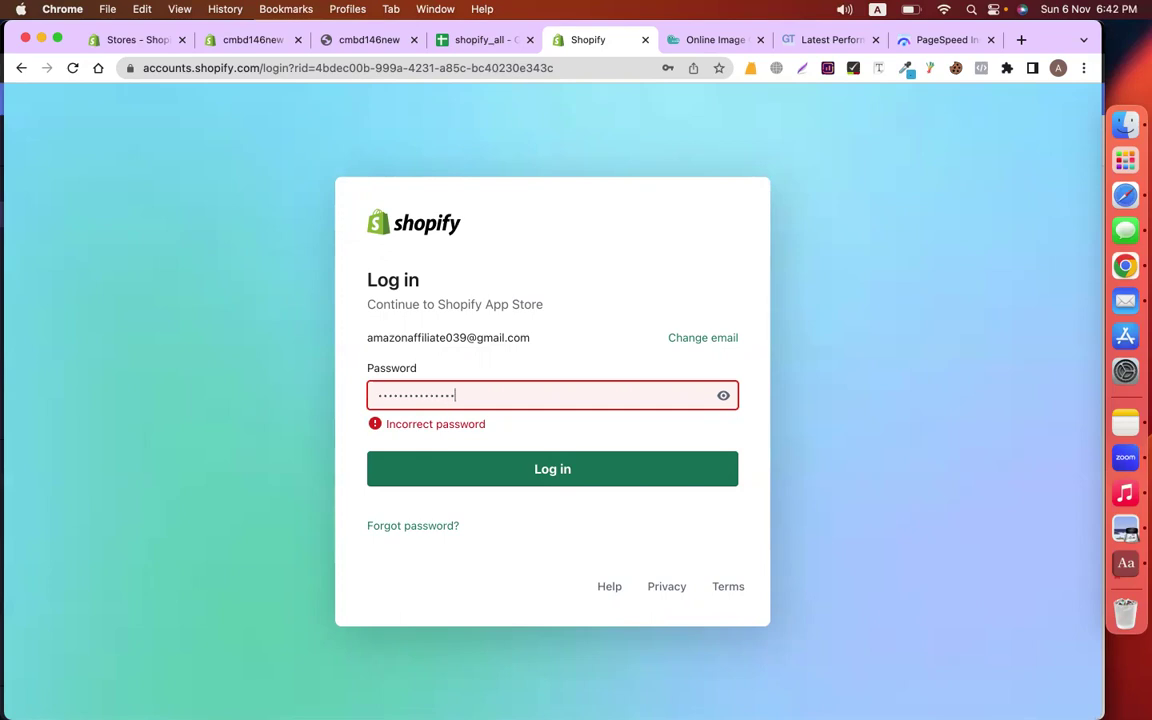
# Retry the login by re-entering the account password and submitting it
pyautogui.click(456, 483)
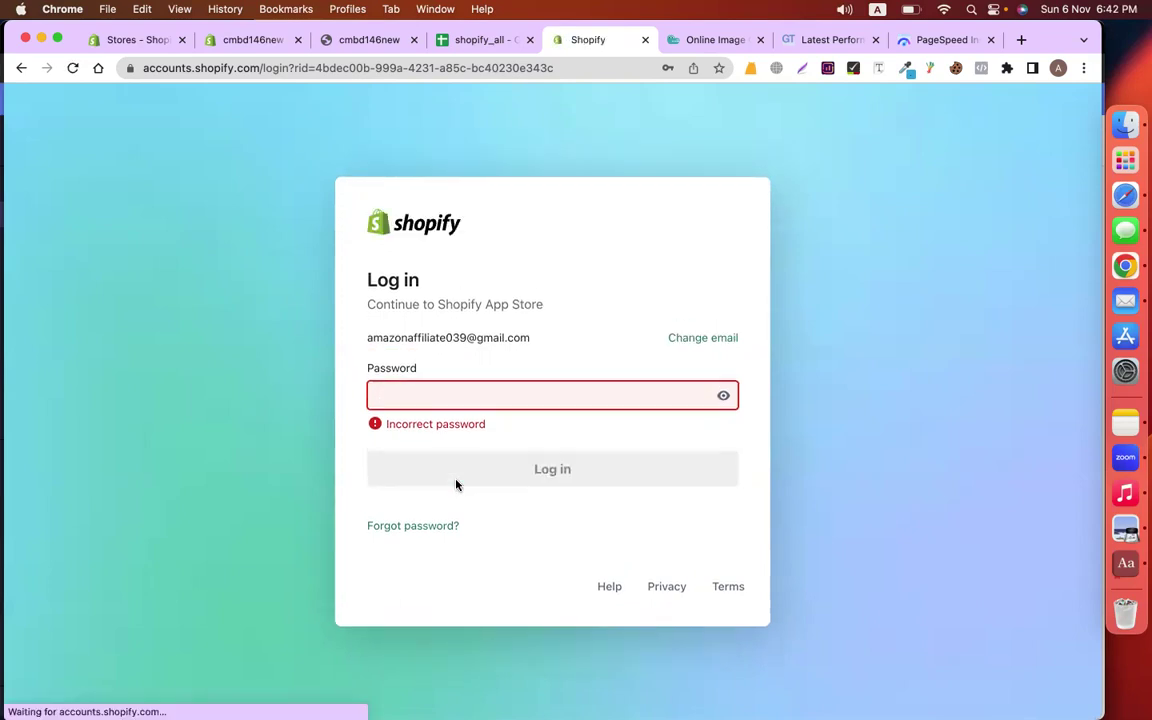
pyautogui.write('******')
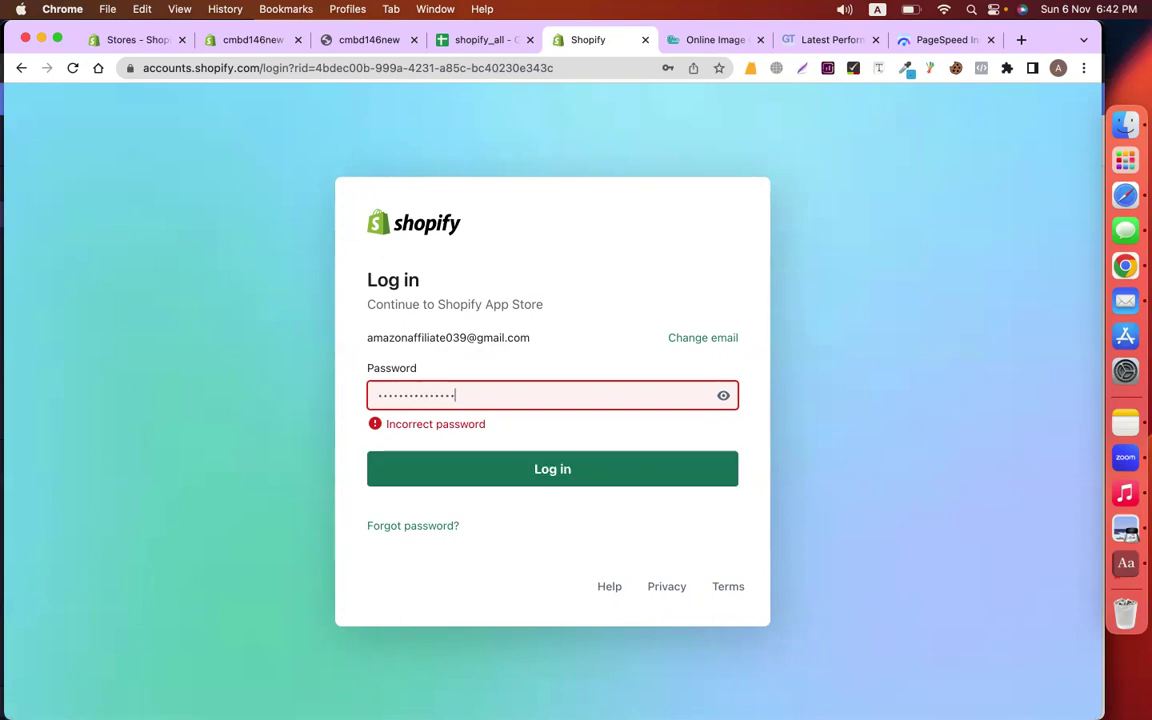
pyautogui.write('***********')
pyautogui.press('Return')
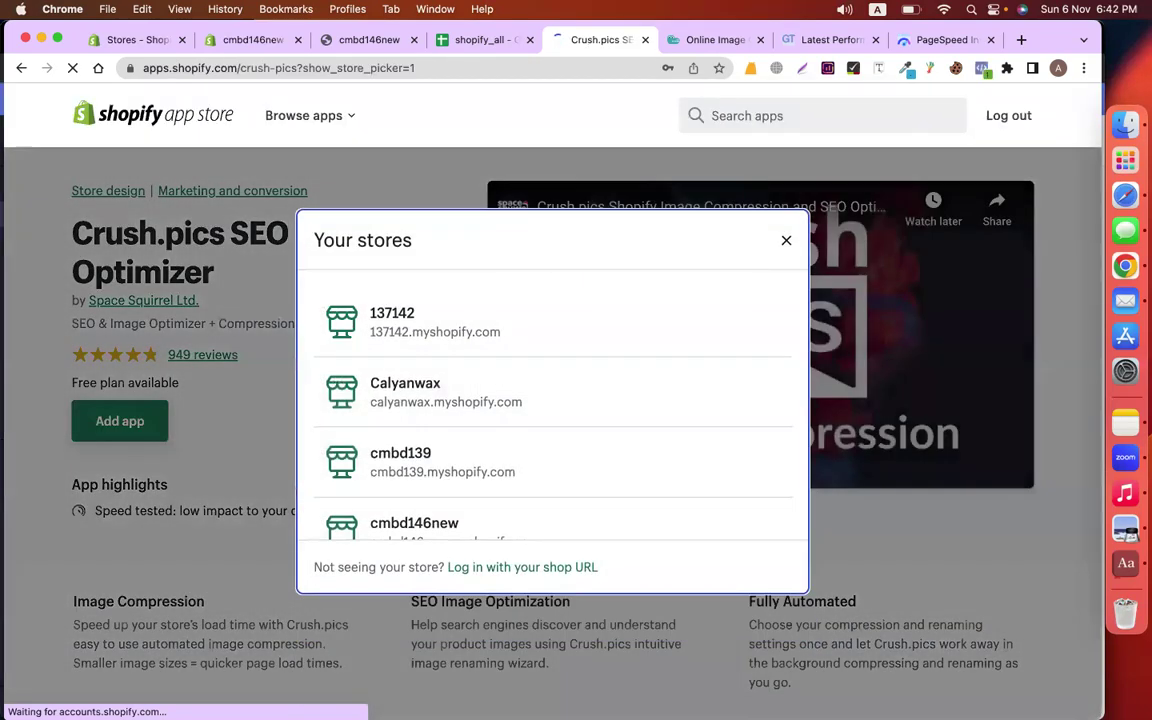
# Decline saving the password, log in with the cmbd146new shop URL, and install Crush.pics
pyautogui.click(633, 297)
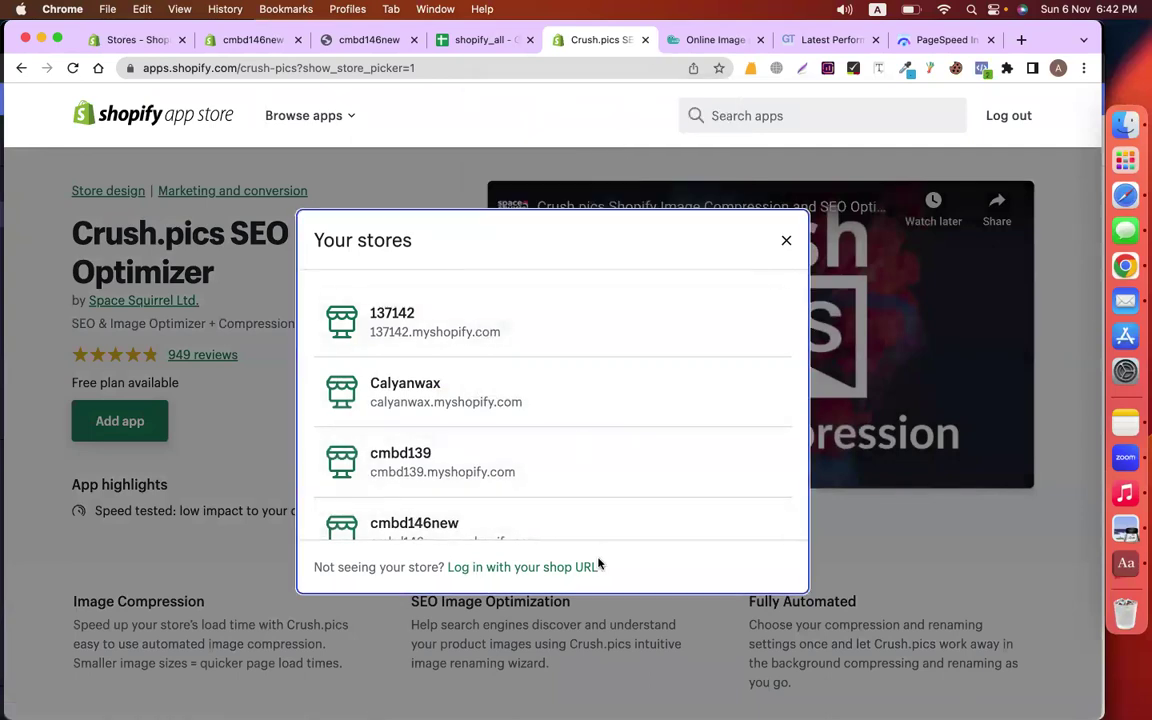
pyautogui.click(594, 566)
pyautogui.click(470, 395)
pyautogui.press('super+v')
pyautogui.click(748, 490)
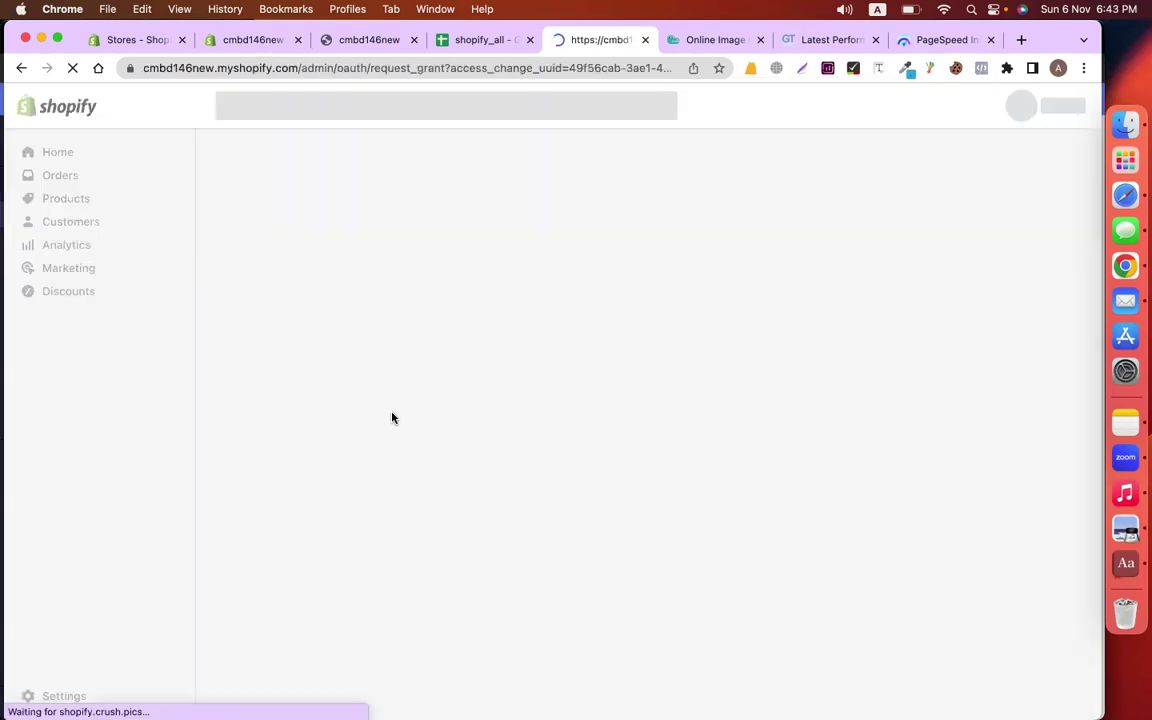
pyautogui.click(890, 157)
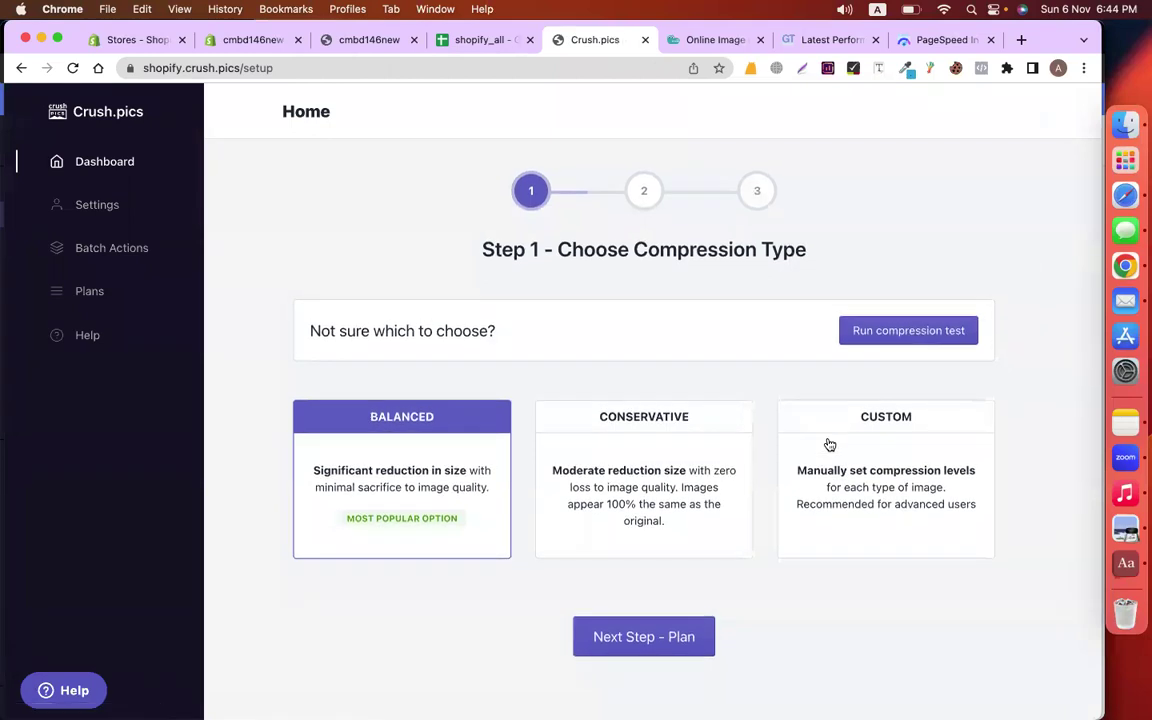
# Complete Crush.pics setup with Balanced compression and the Free Plan, saving Step 3 to reach the Dashboard
pyautogui.click(663, 647)
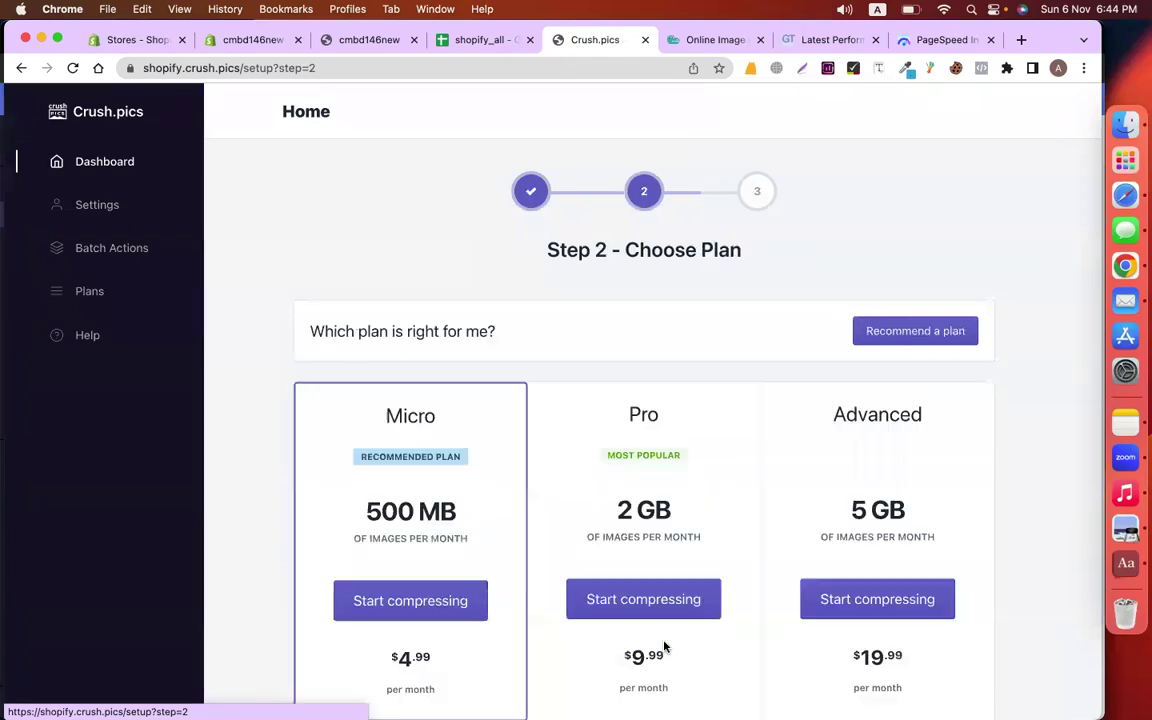
pyautogui.scroll(-1, 726, 579)
pyautogui.scroll(-2, 726, 579)
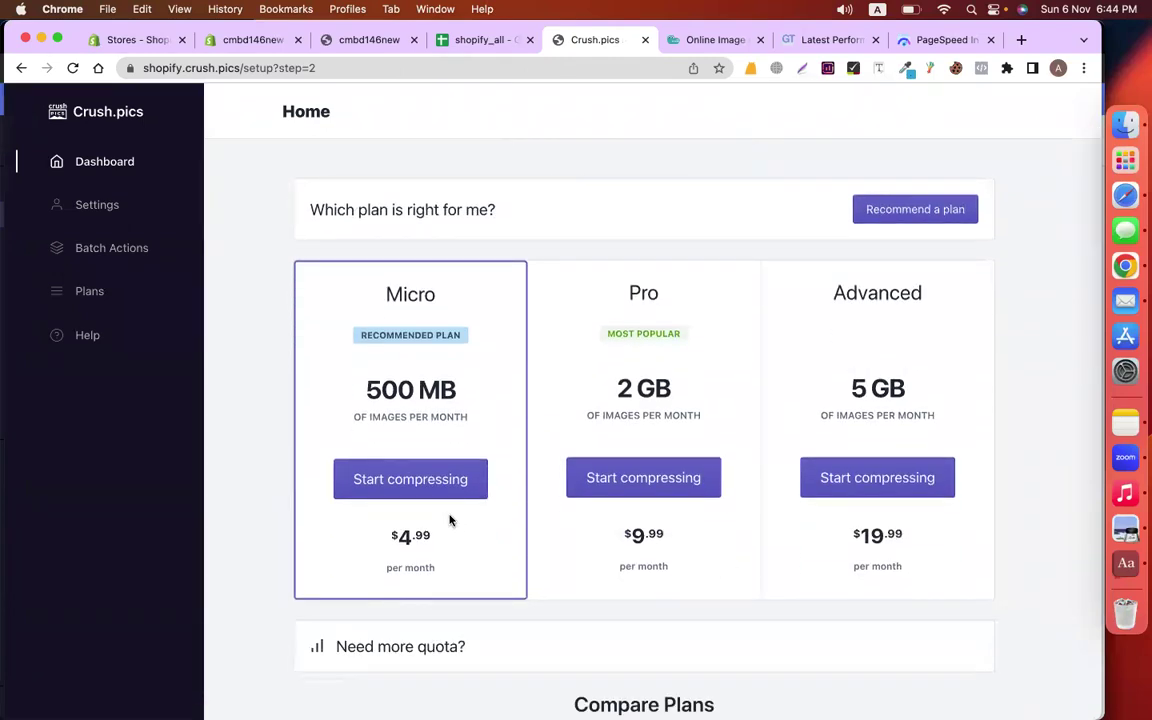
pyautogui.scroll(-10, 952, 381)
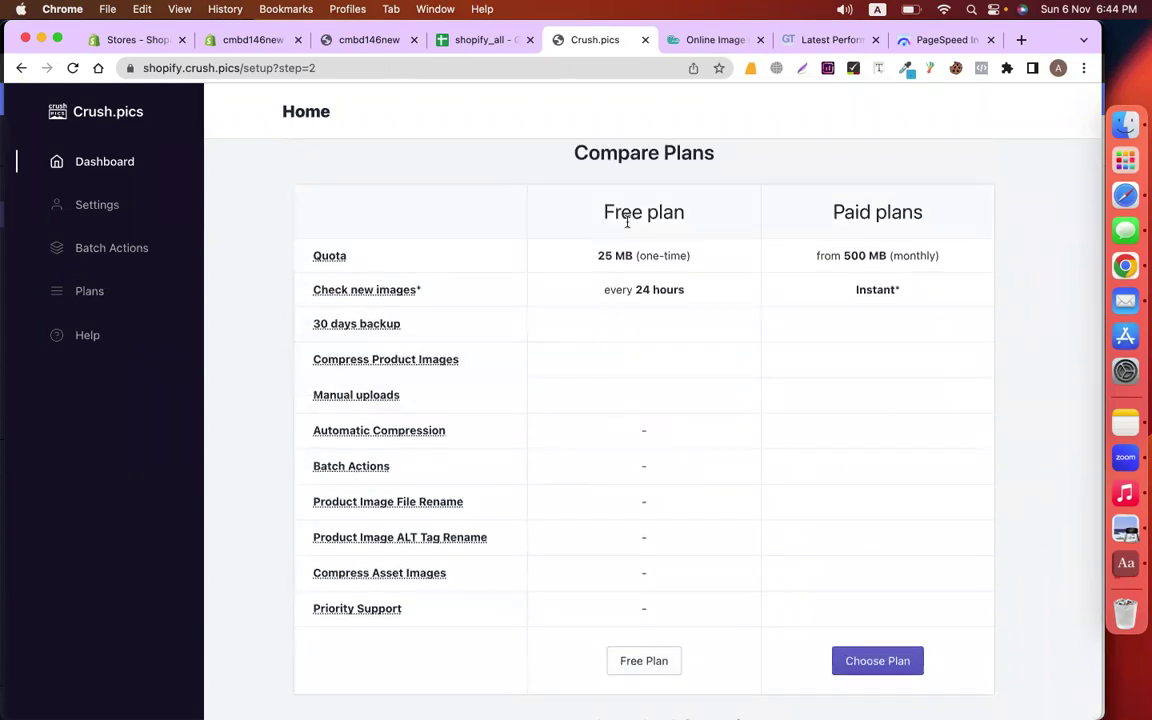
pyautogui.scroll(-1, 681, 566)
pyautogui.click(666, 622)
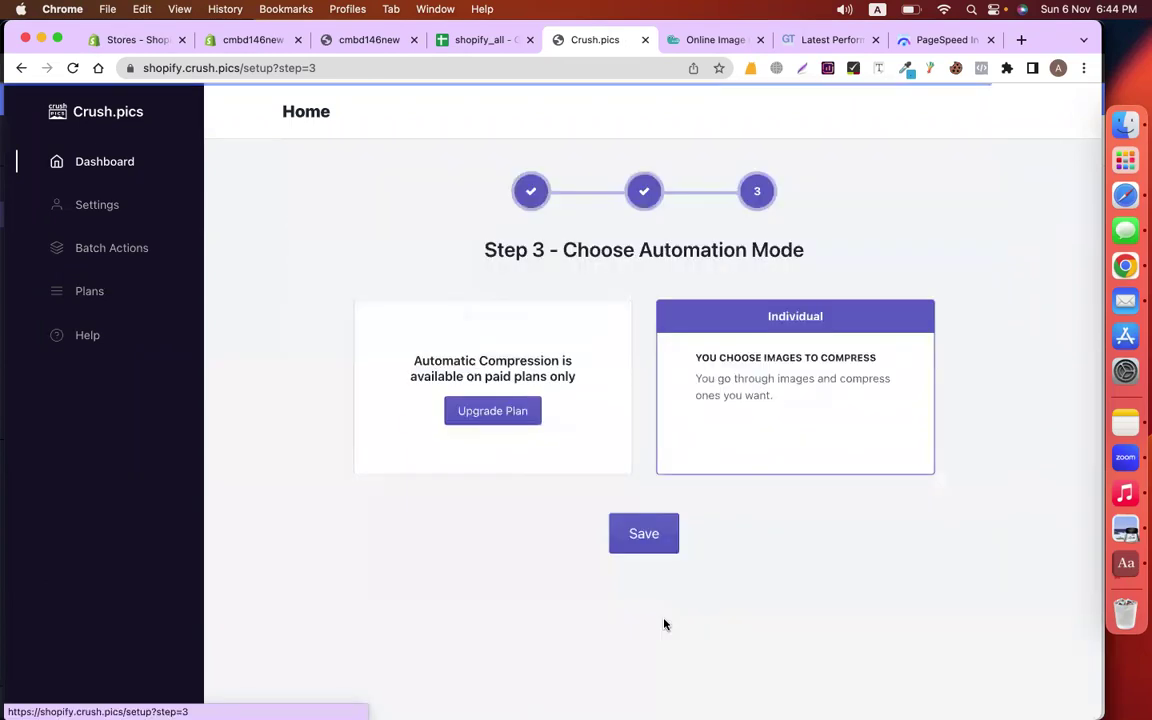
pyautogui.click(644, 536)
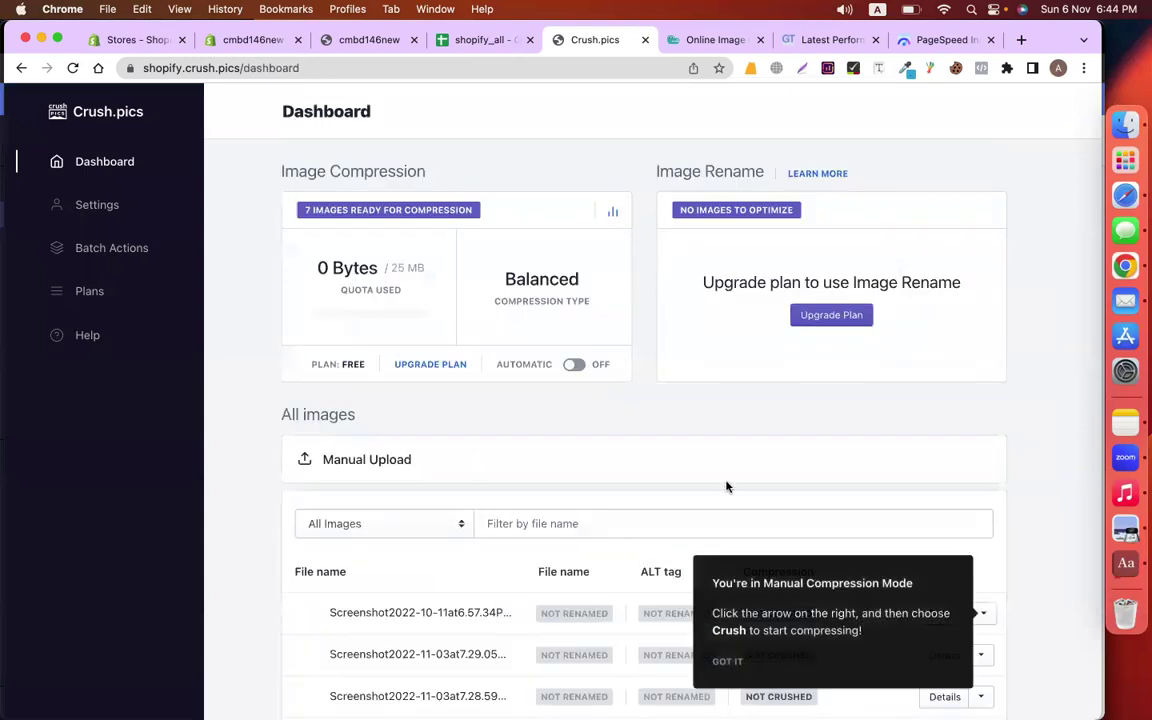
# Dismiss the manual mode tip and Crush the first two screenshot images, saving 57% and 60%
pyautogui.scroll(-3, 960, 470)
pyautogui.scroll(-3, 968, 470)
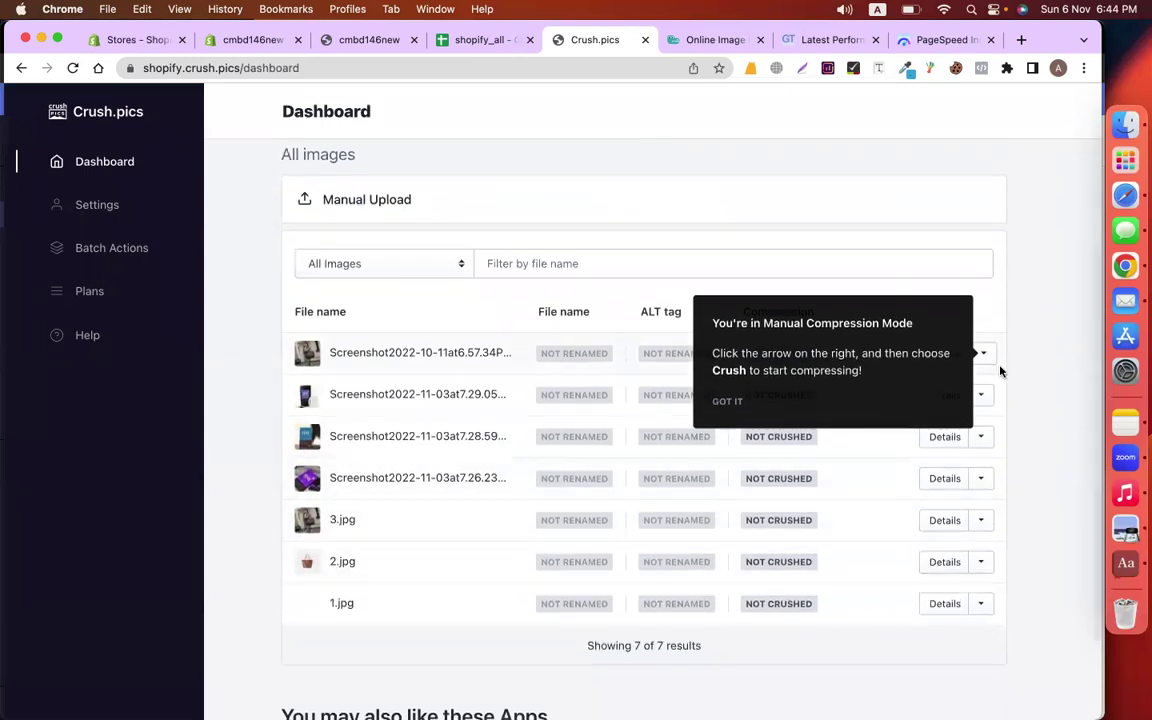
pyautogui.click(730, 402)
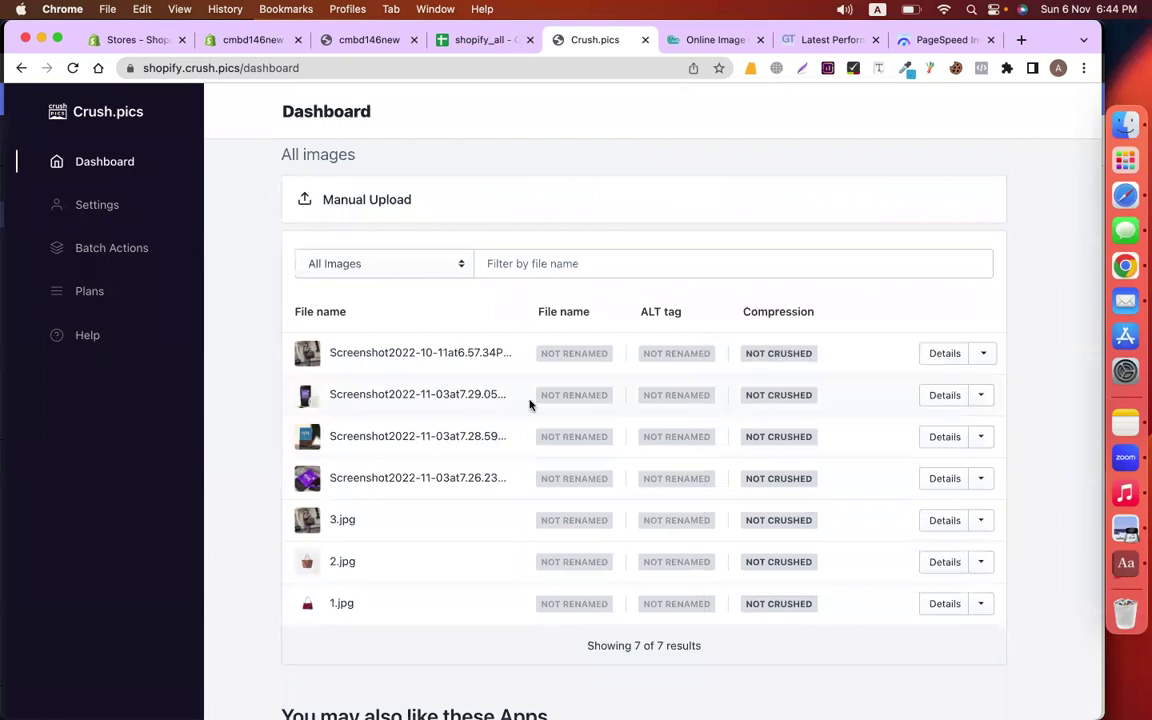
pyautogui.click(983, 353)
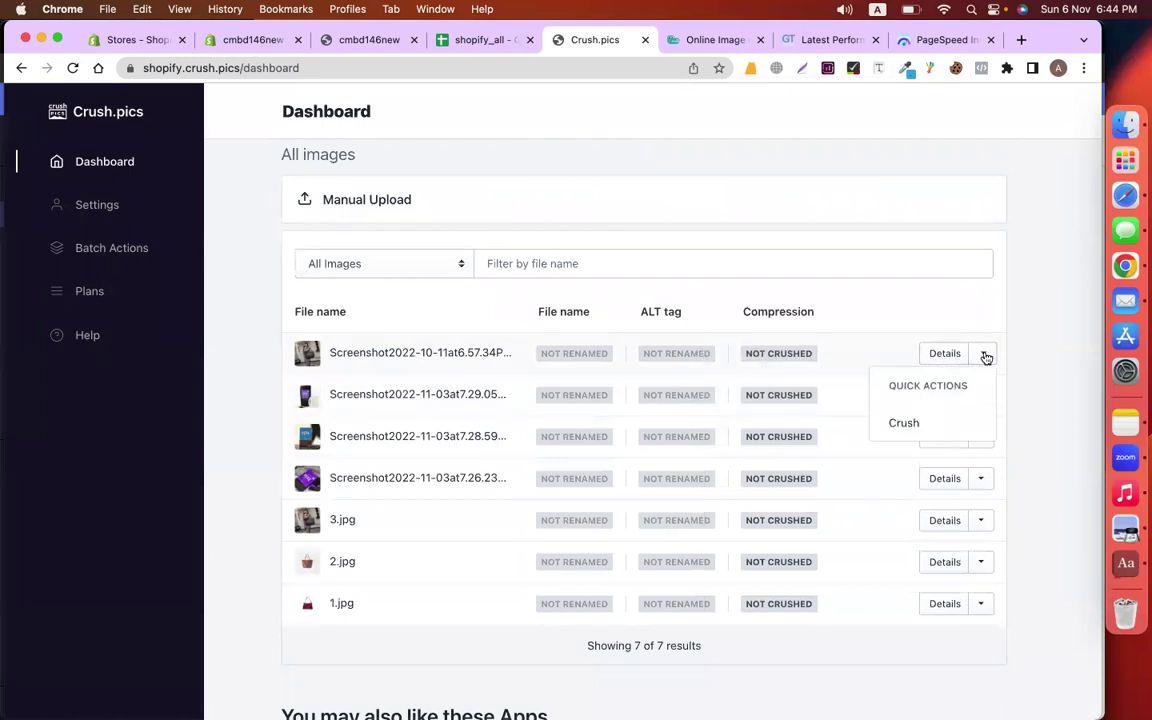
pyautogui.click(925, 425)
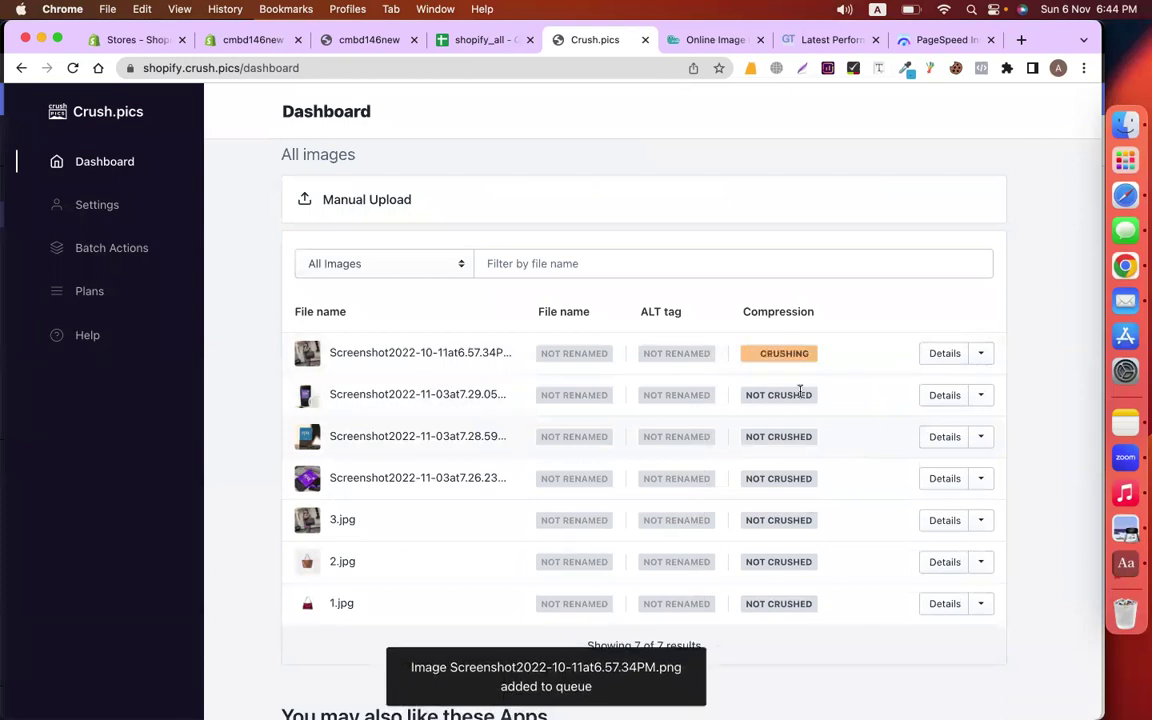
pyautogui.click(980, 397)
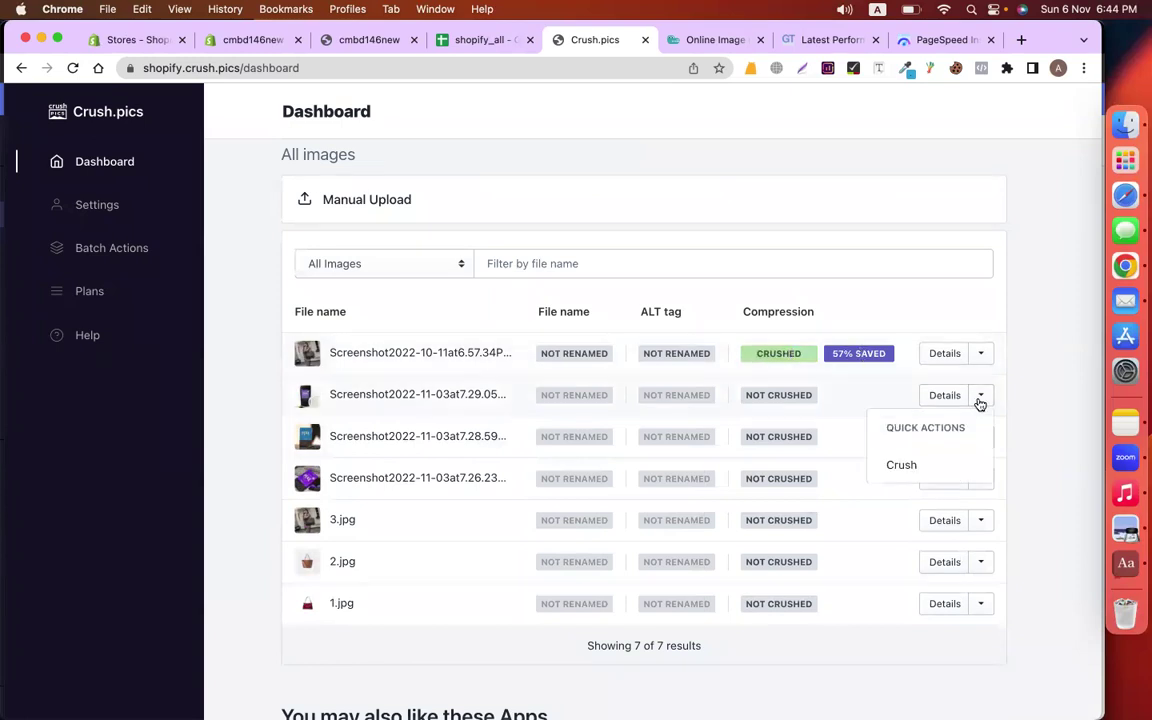
pyautogui.click(915, 463)
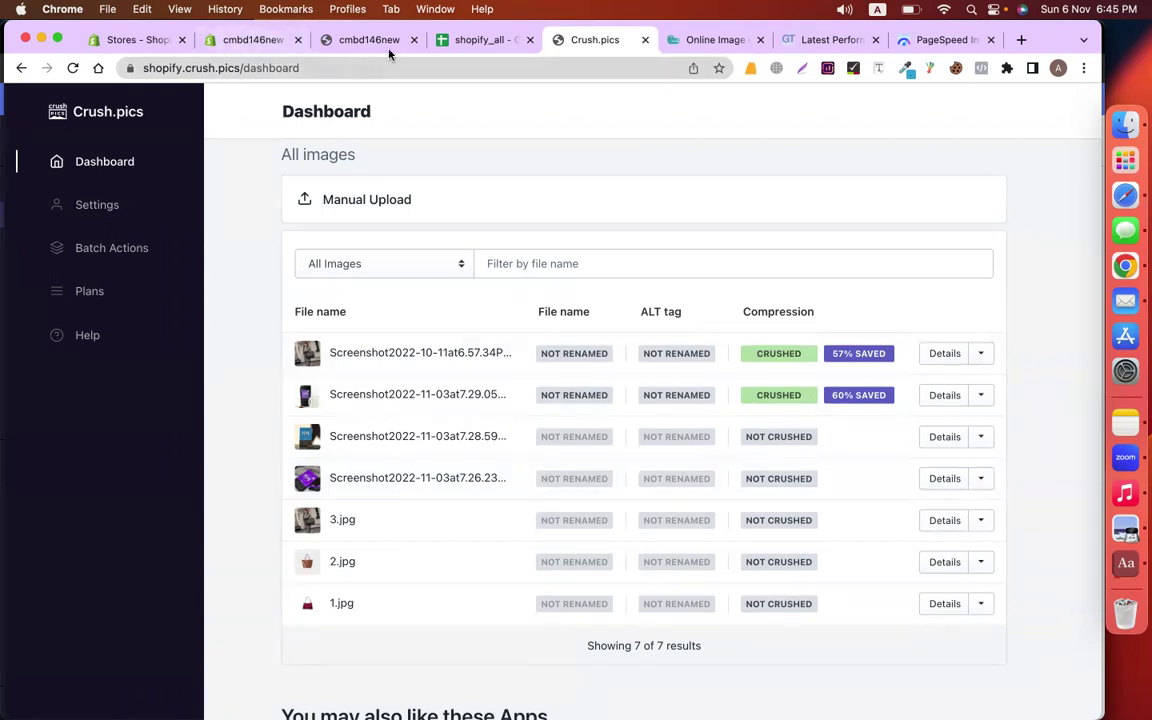
# Read the shopify_all Speedup notes on crushing images and removing include codes, then return to the admin
pyautogui.click(470, 40)
pyautogui.scroll(-10, 680, 410)
pyautogui.scroll(6, 680, 410)
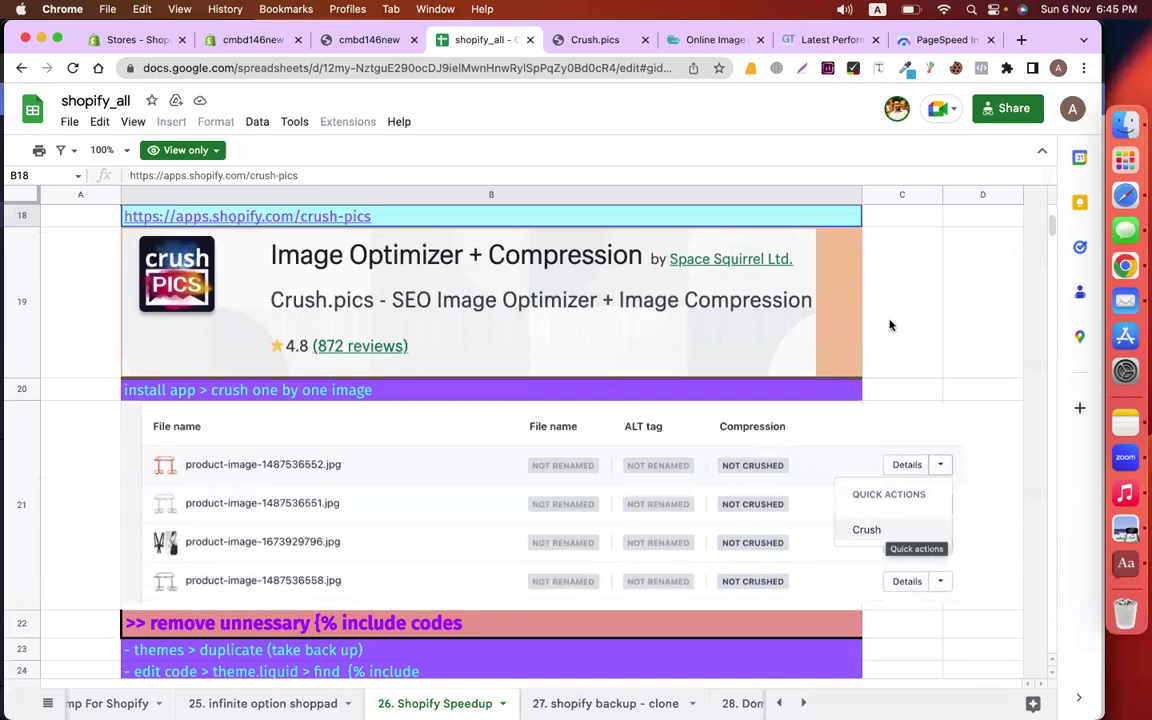
pyautogui.click(890, 324)
pyautogui.scroll(-5, 890, 324)
pyautogui.scroll(5, 890, 324)
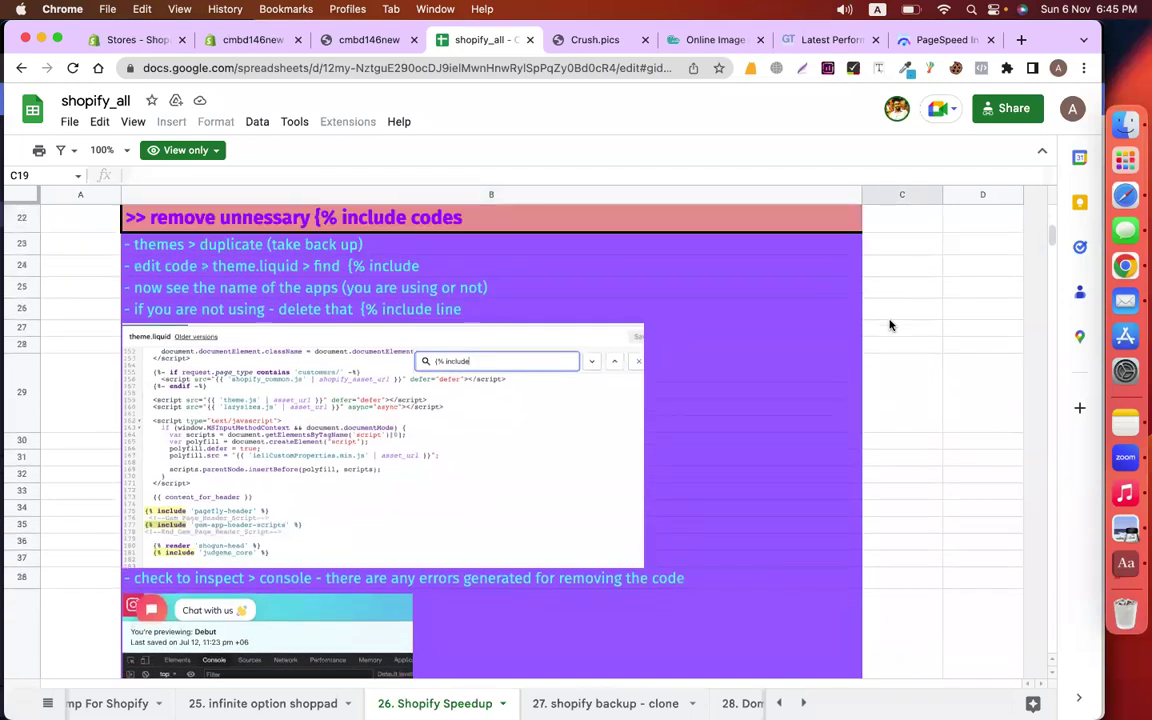
pyautogui.click(371, 430)
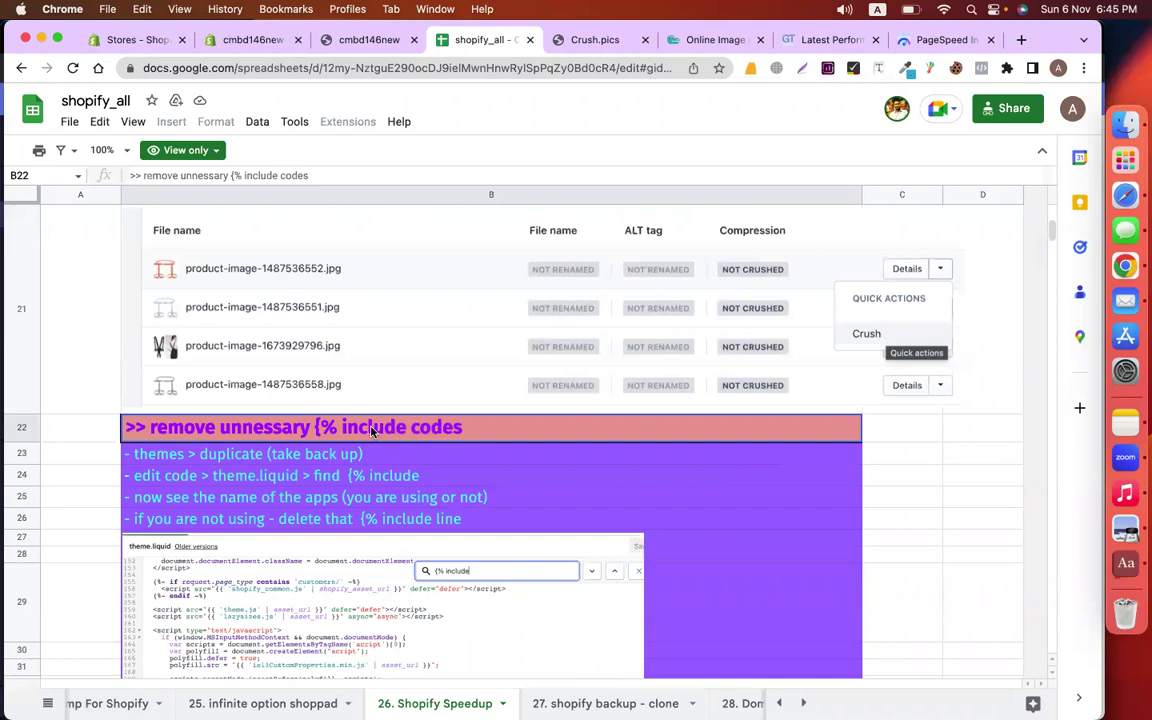
pyautogui.click(342, 44)
# Check the installed apps list, then go to Settings > Apps and sales channels
pyautogui.click(258, 40)
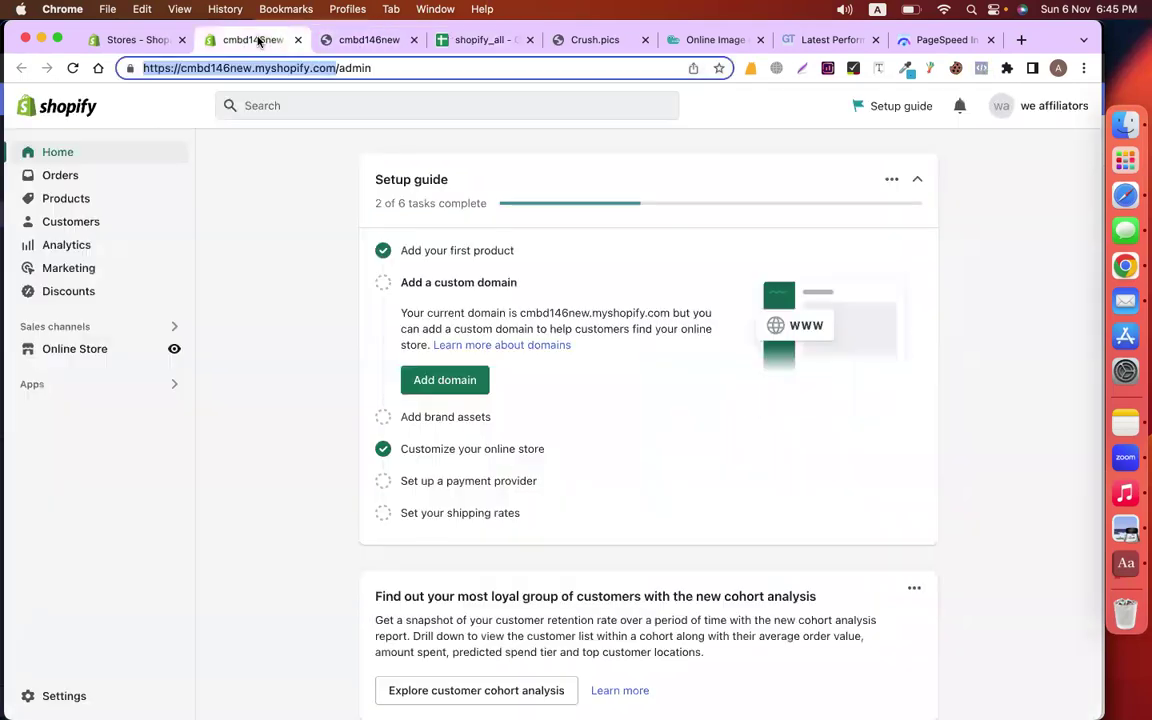
pyautogui.click(117, 389)
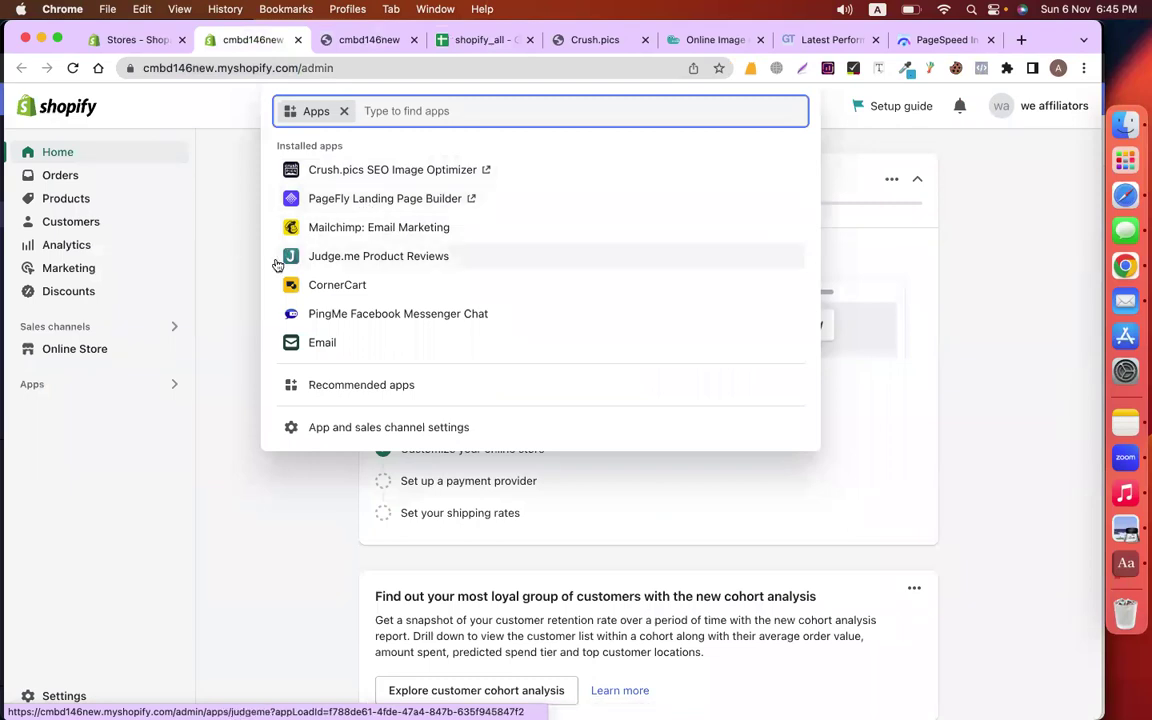
pyautogui.click(205, 340)
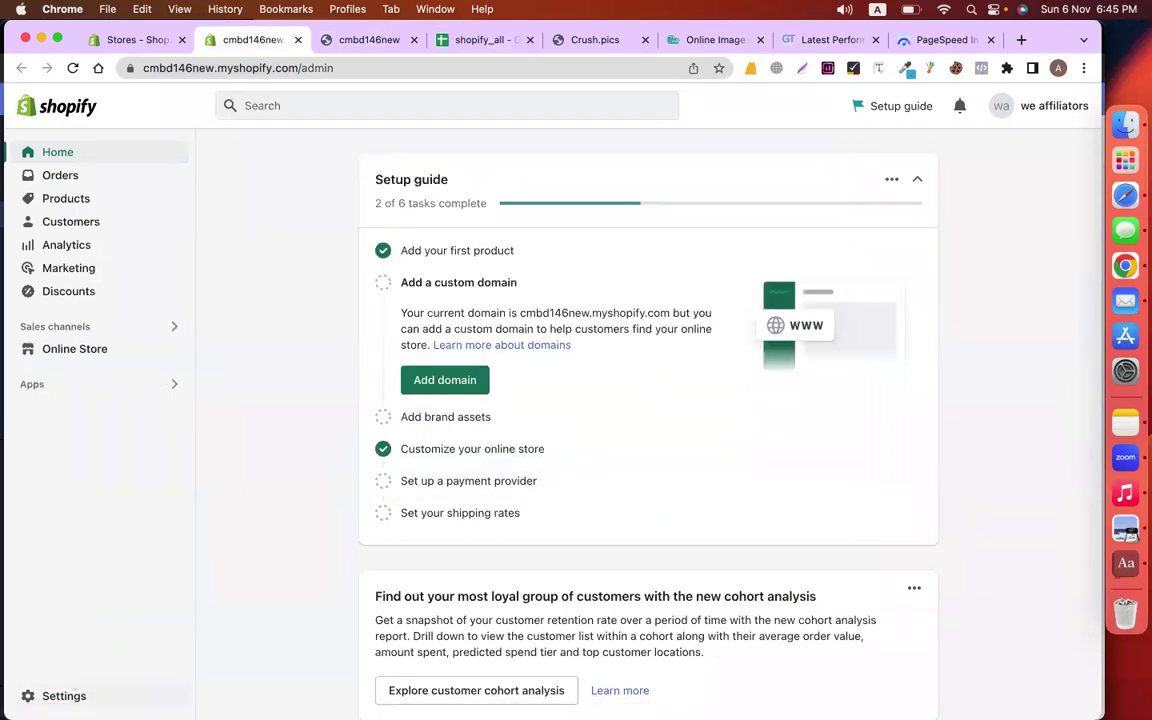
pyautogui.click(63, 700)
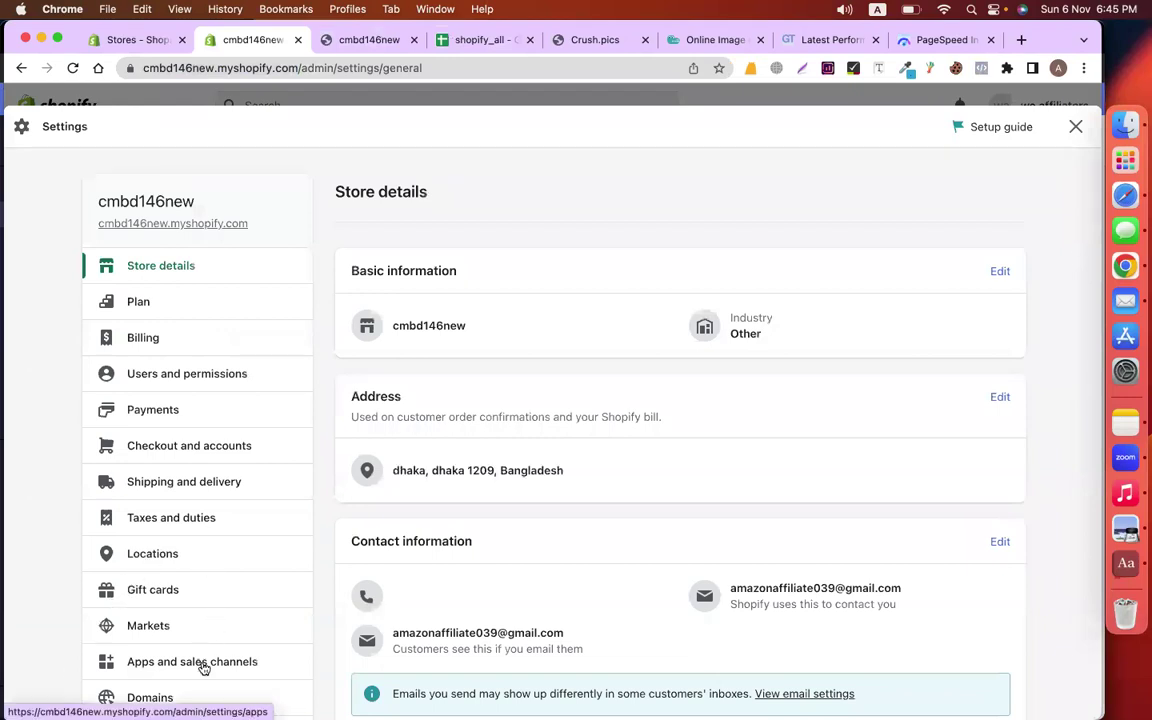
pyautogui.click(226, 671)
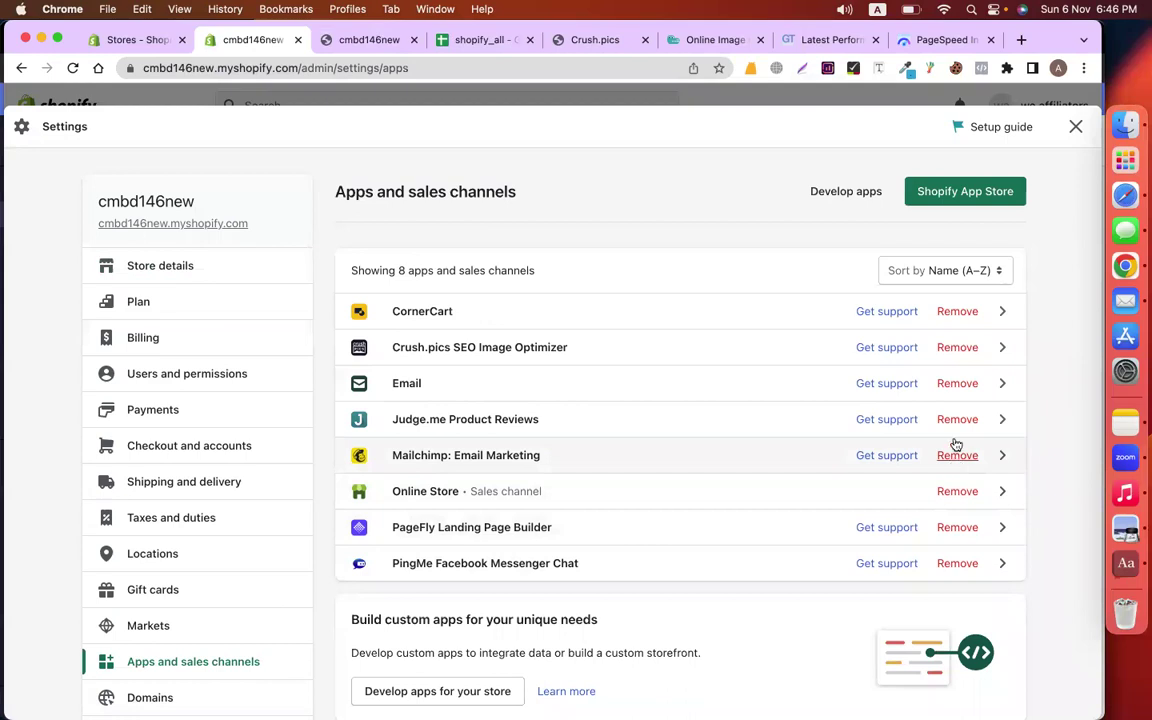
# Delete Judge.me Product Reviews and Mailchimp: Email Marketing, then close Settings
pyautogui.click(956, 424)
pyautogui.click(768, 595)
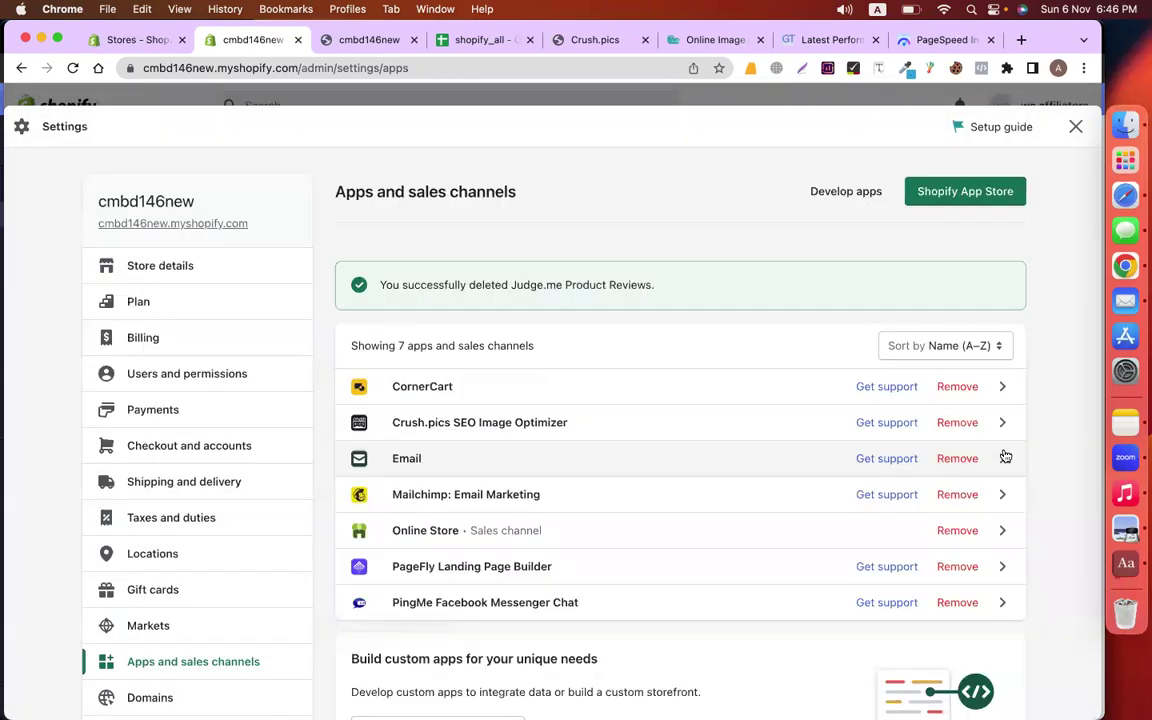
pyautogui.click(955, 494)
pyautogui.click(758, 581)
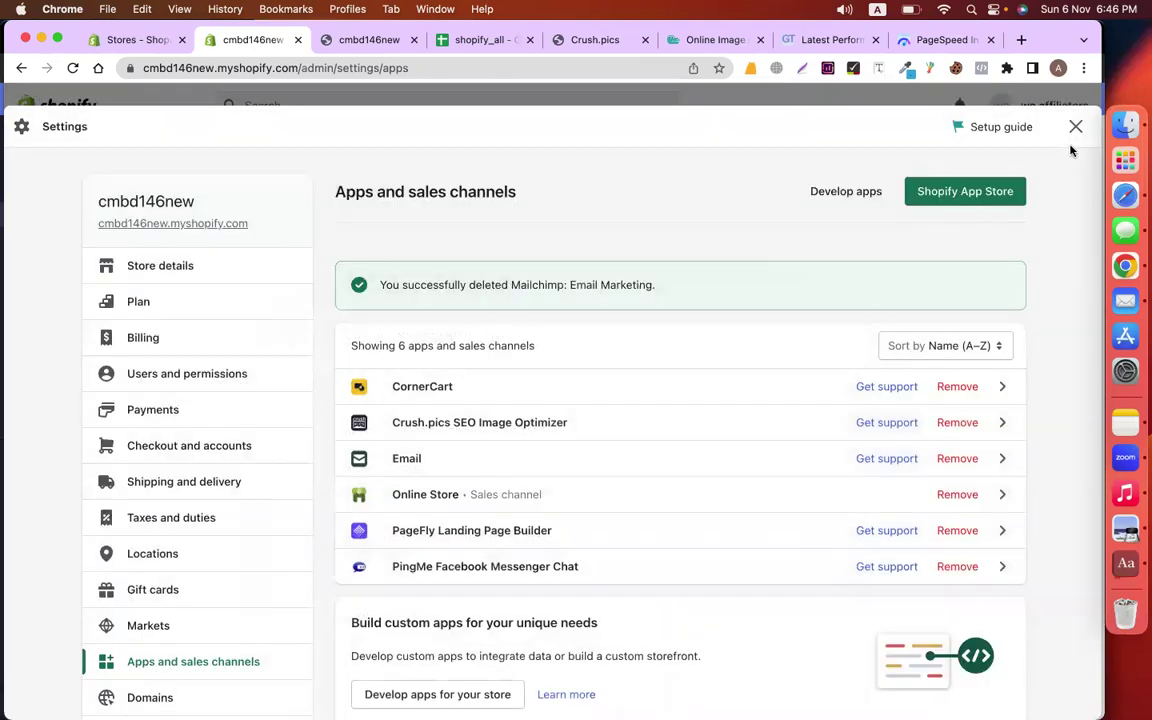
pyautogui.click(1076, 126)
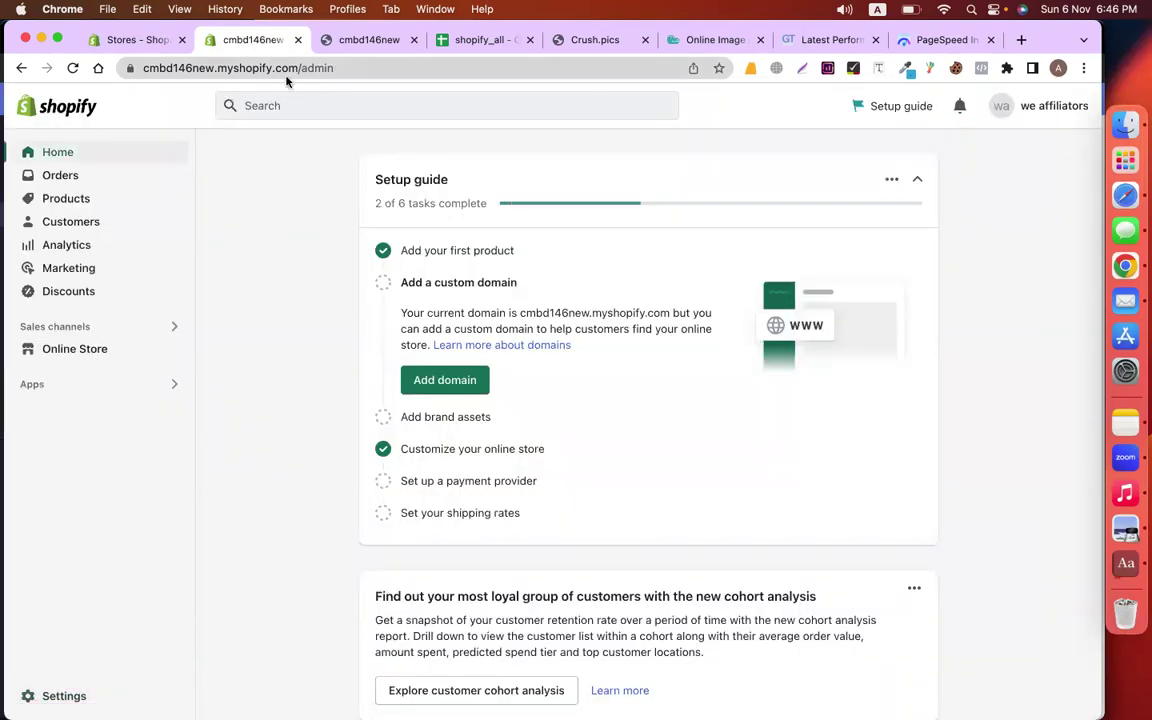
# Move the shopify_all notes tab ahead of the store page and select the theme-backup note
pyautogui.moveTo(488, 44); pyautogui.dragTo(374, 48)
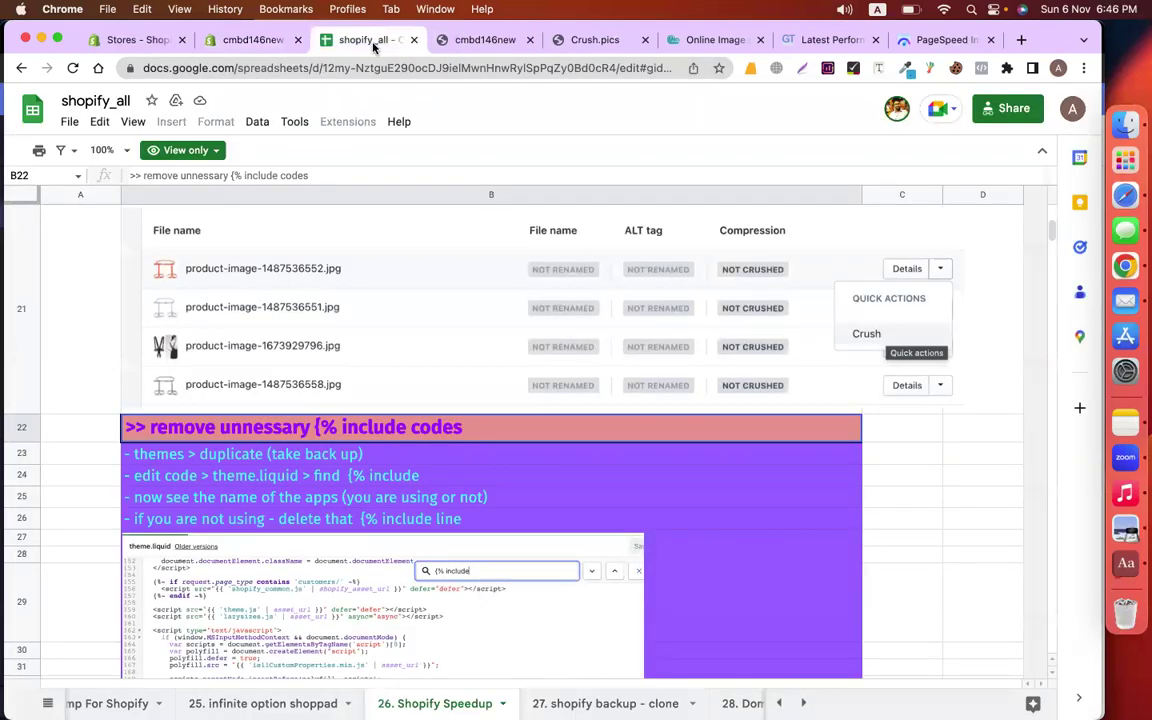
pyautogui.scroll(-3, 535, 347)
pyautogui.scroll(3, 535, 347)
pyautogui.click(194, 456)
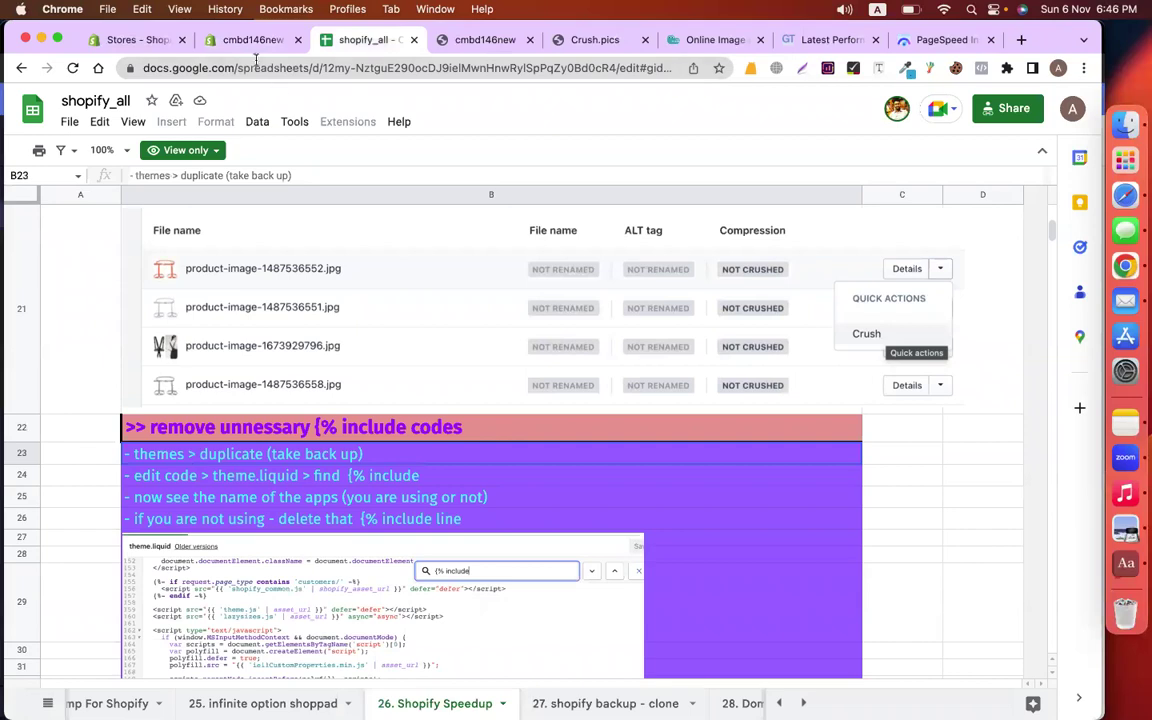
# Duplicate the Dawn theme from Online Store > Themes to create a Copy of Dawn backup
pyautogui.click(248, 44)
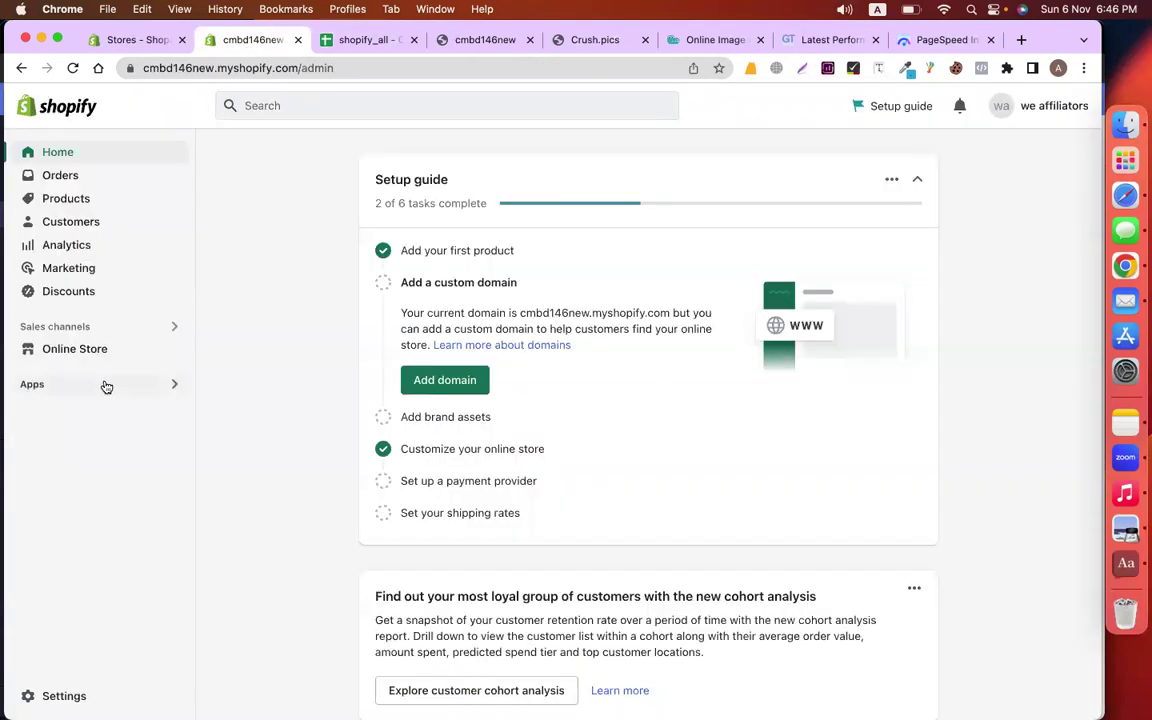
pyautogui.click(78, 352)
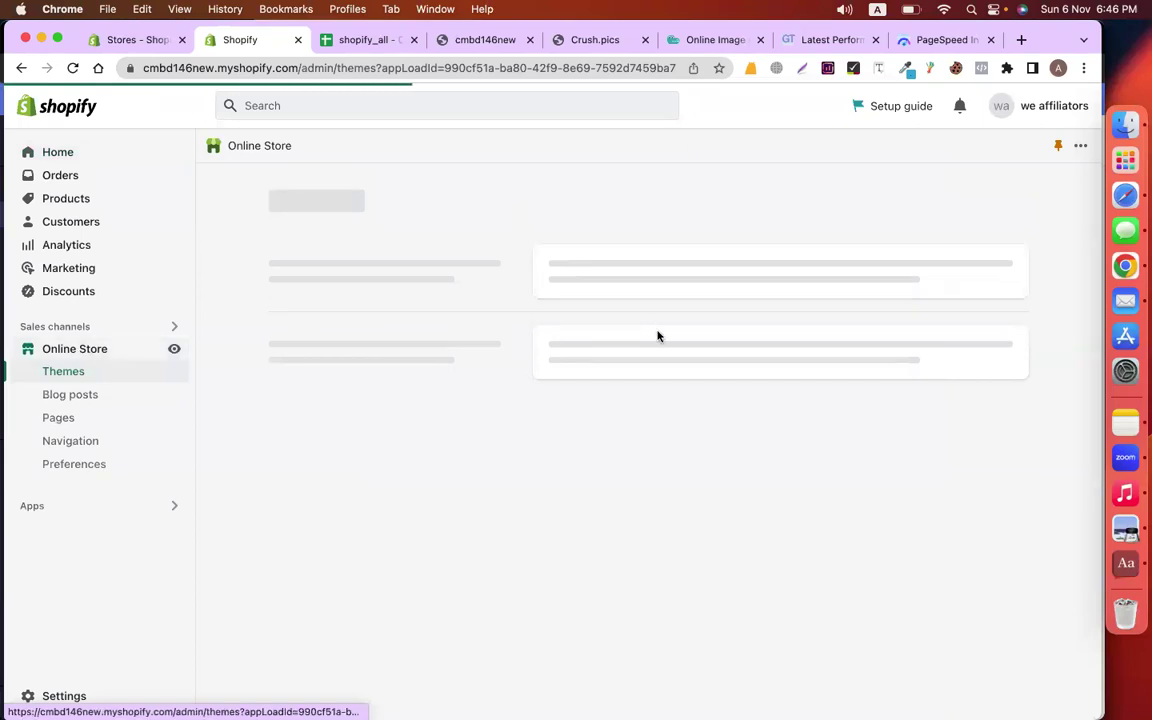
pyautogui.scroll(-3, 936, 393)
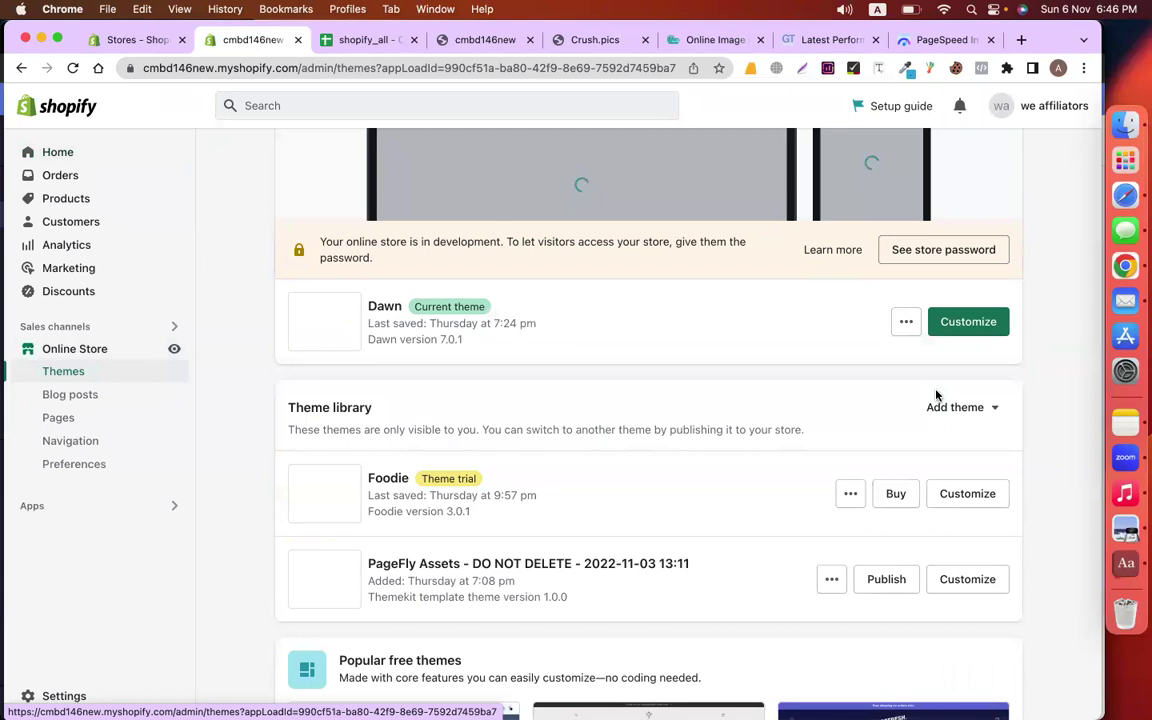
pyautogui.click(905, 322)
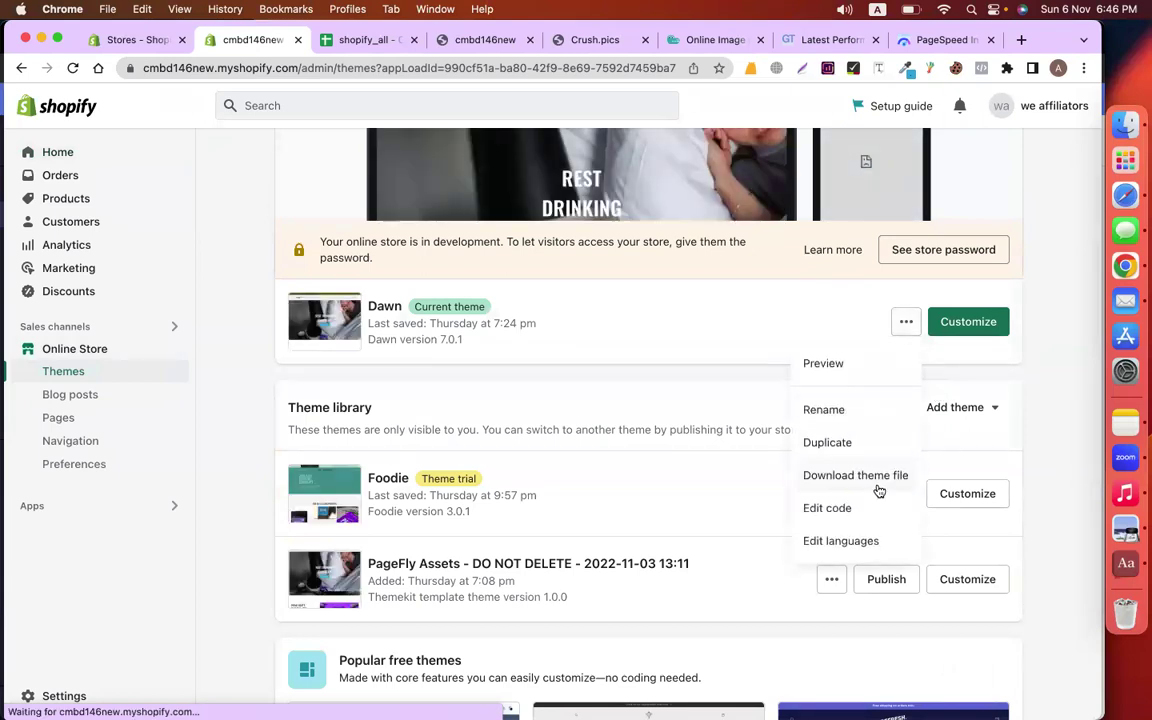
pyautogui.click(829, 447)
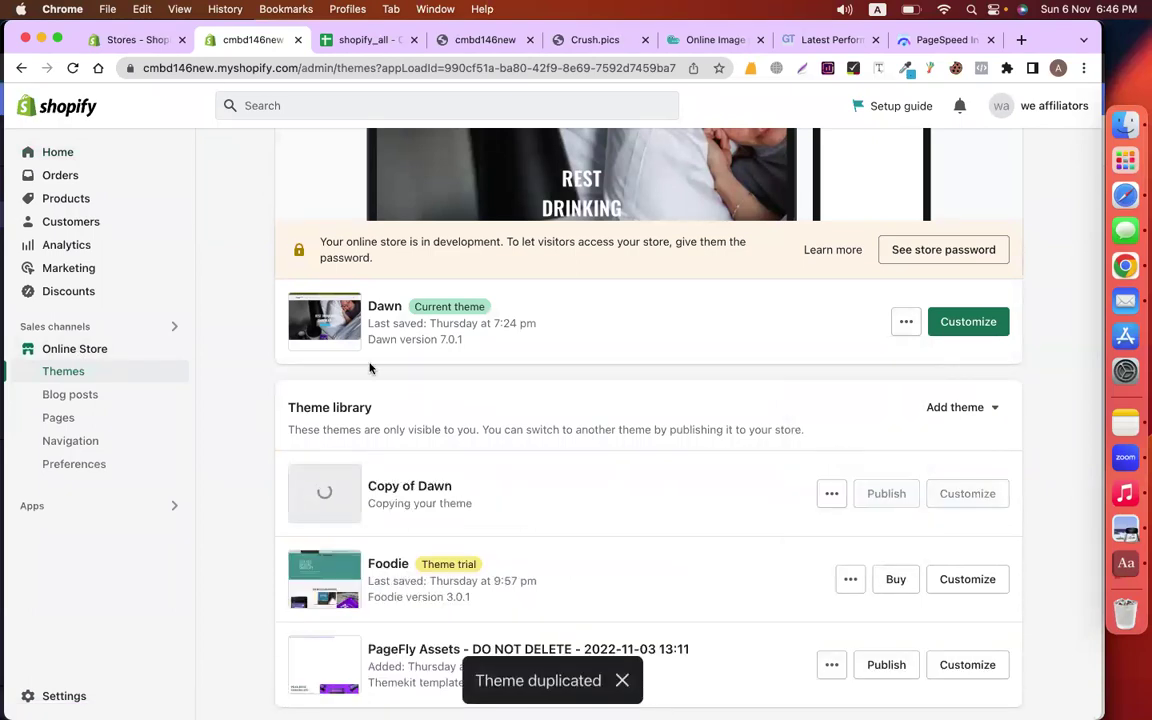
pyautogui.doubleClick(381, 308)
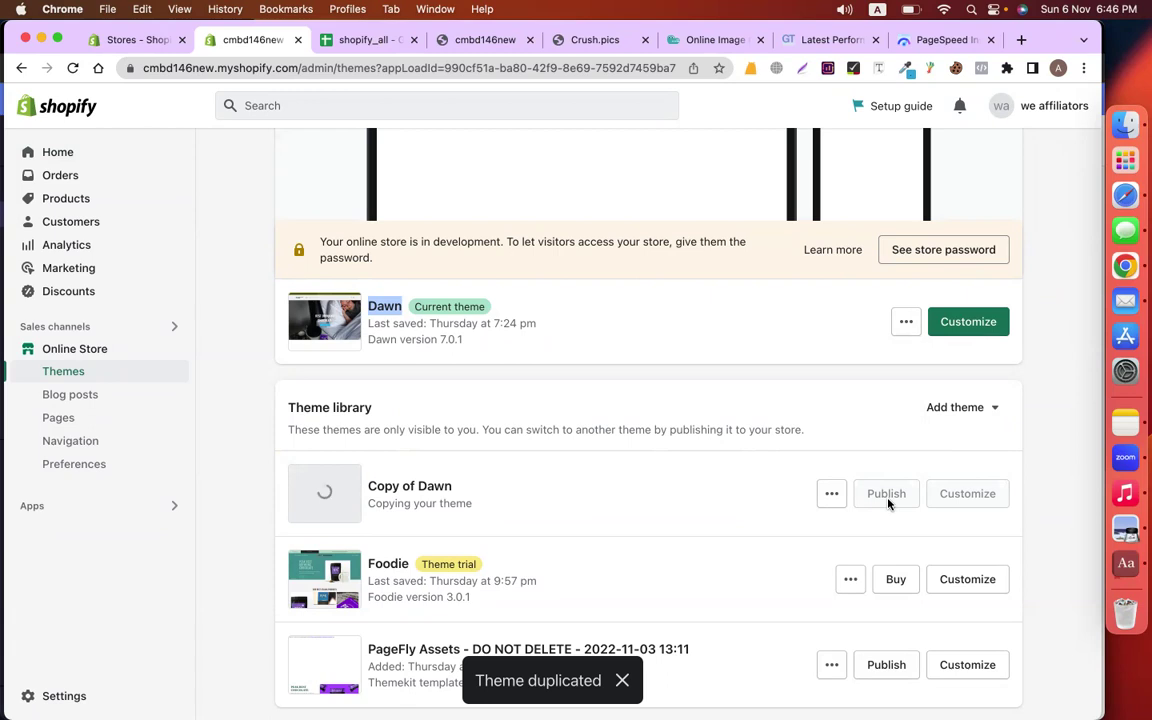
pyautogui.click(906, 322)
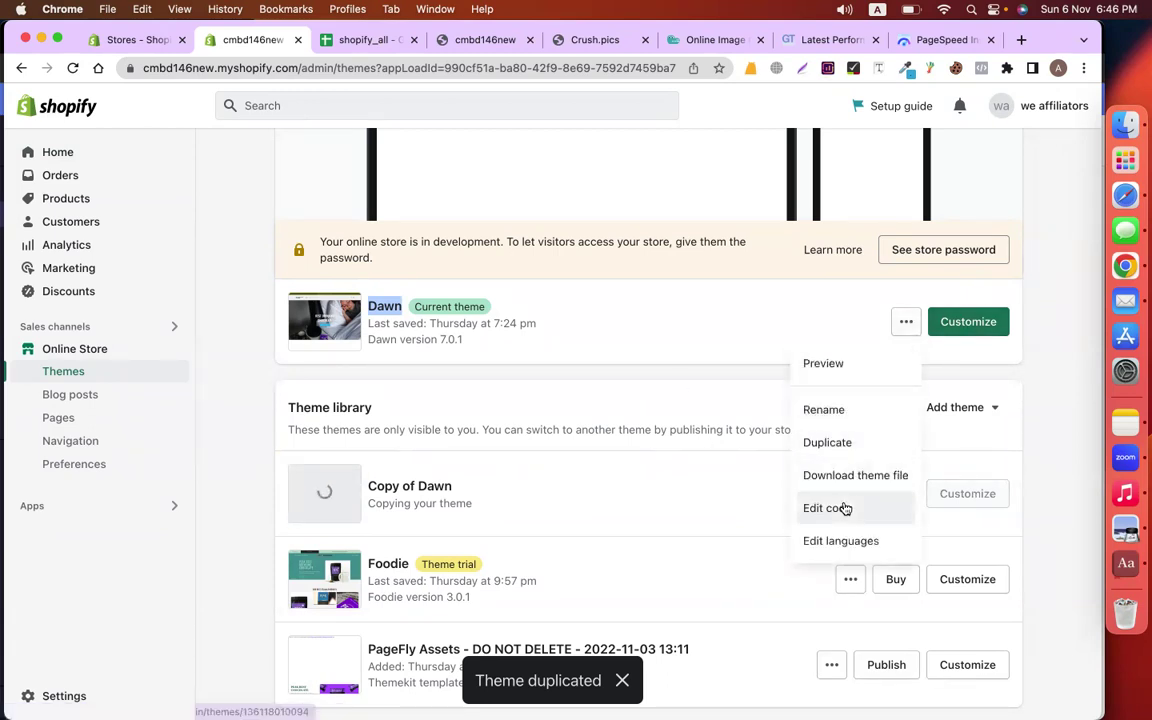
# Open the Dawn theme's code editor with Layout/theme.liquid
pyautogui.click(843, 509)
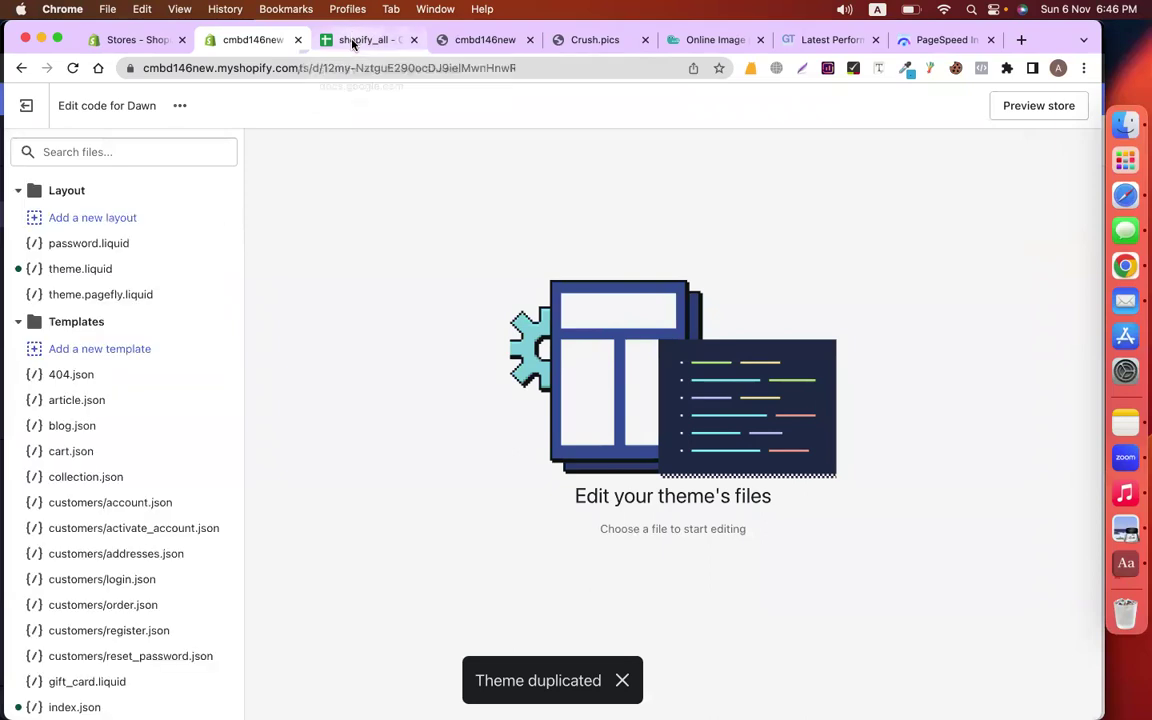
pyautogui.click(318, 38)
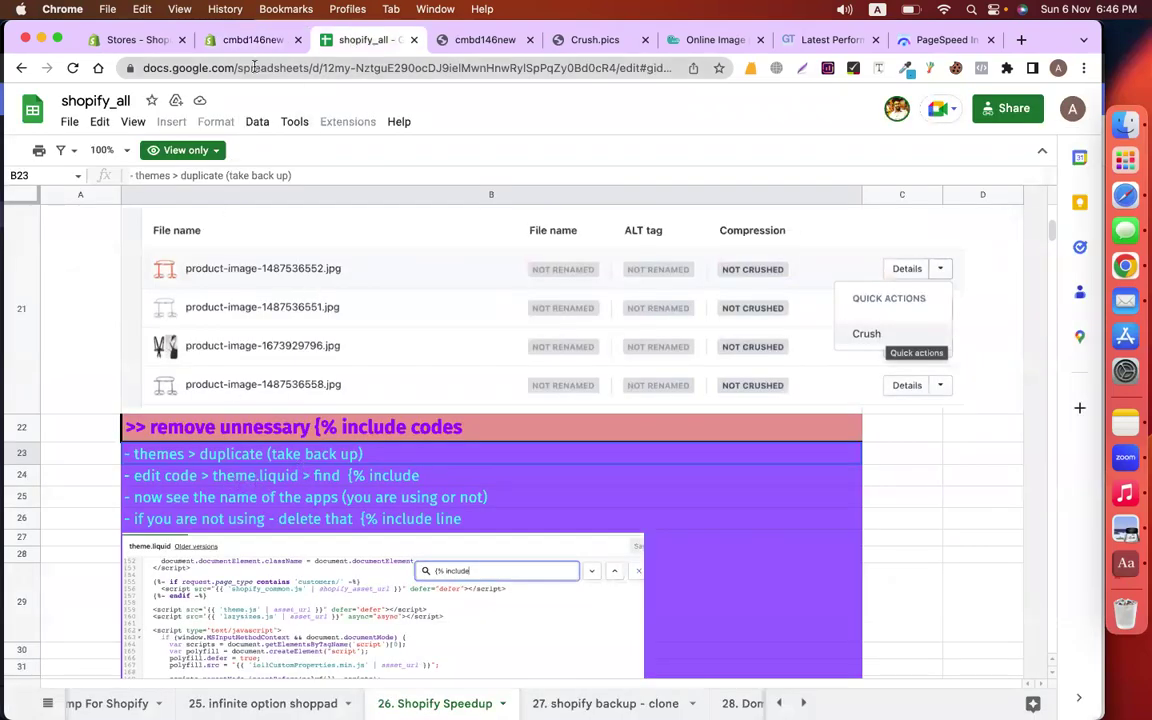
pyautogui.click(233, 42)
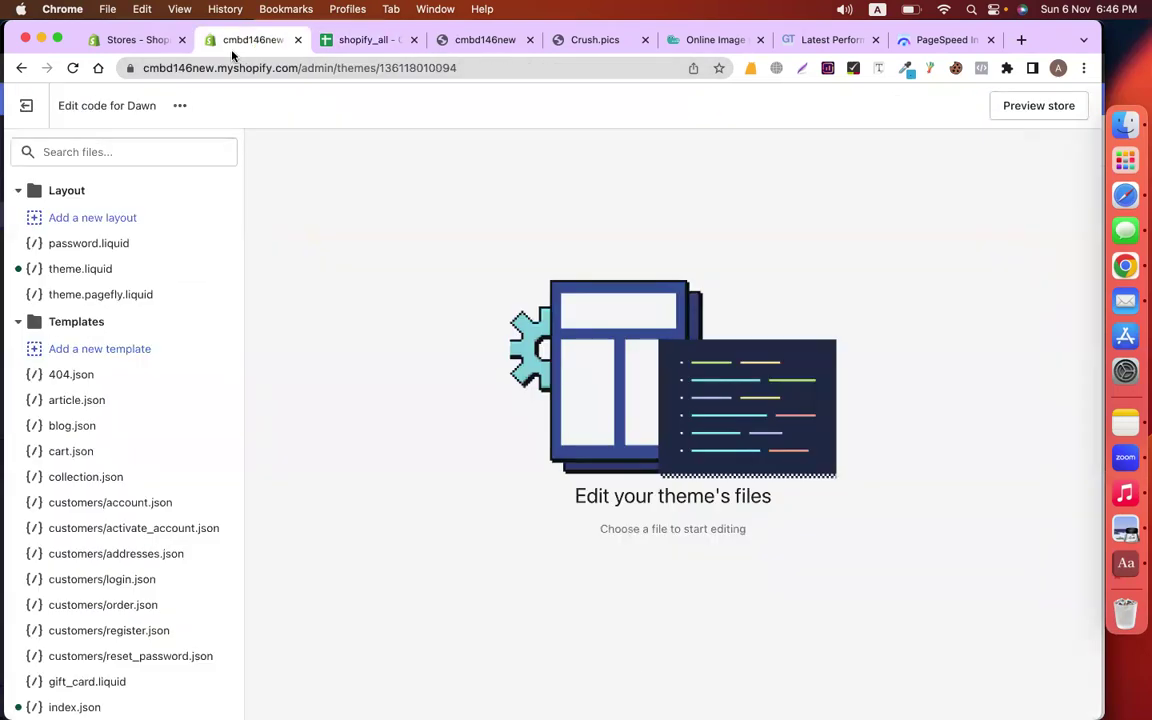
pyautogui.click(92, 272)
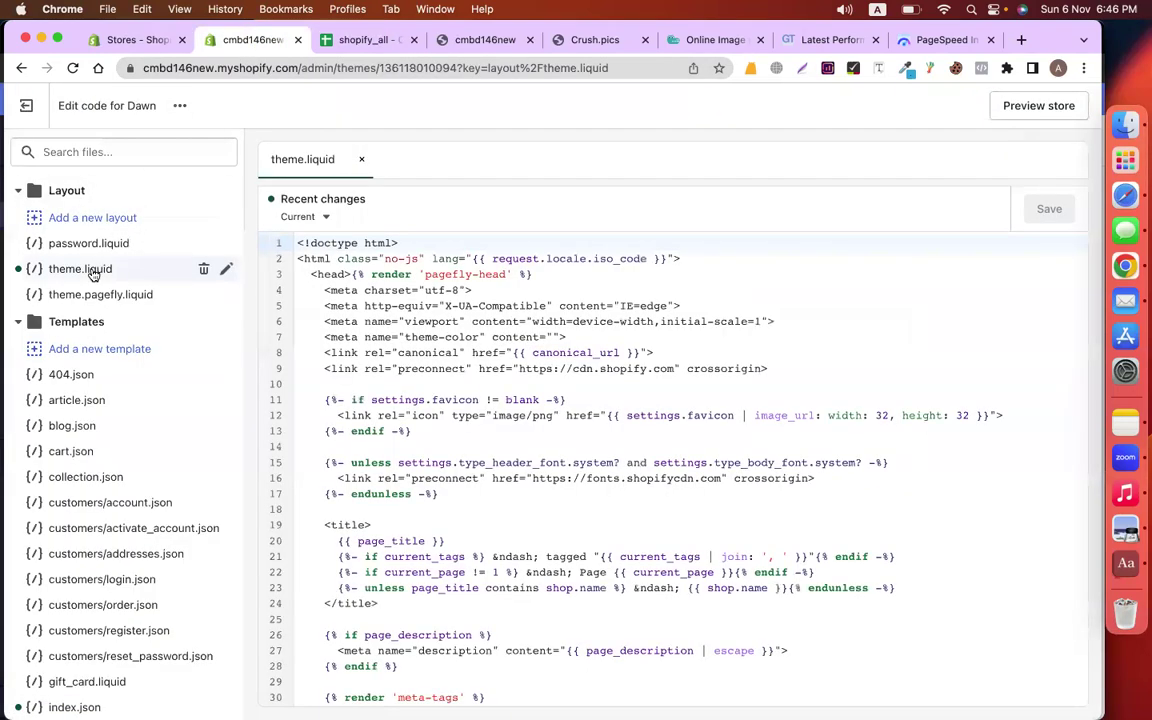
# Copy '{% include' from the shopify_all notes and search theme.liquid for it
pyautogui.click(343, 40)
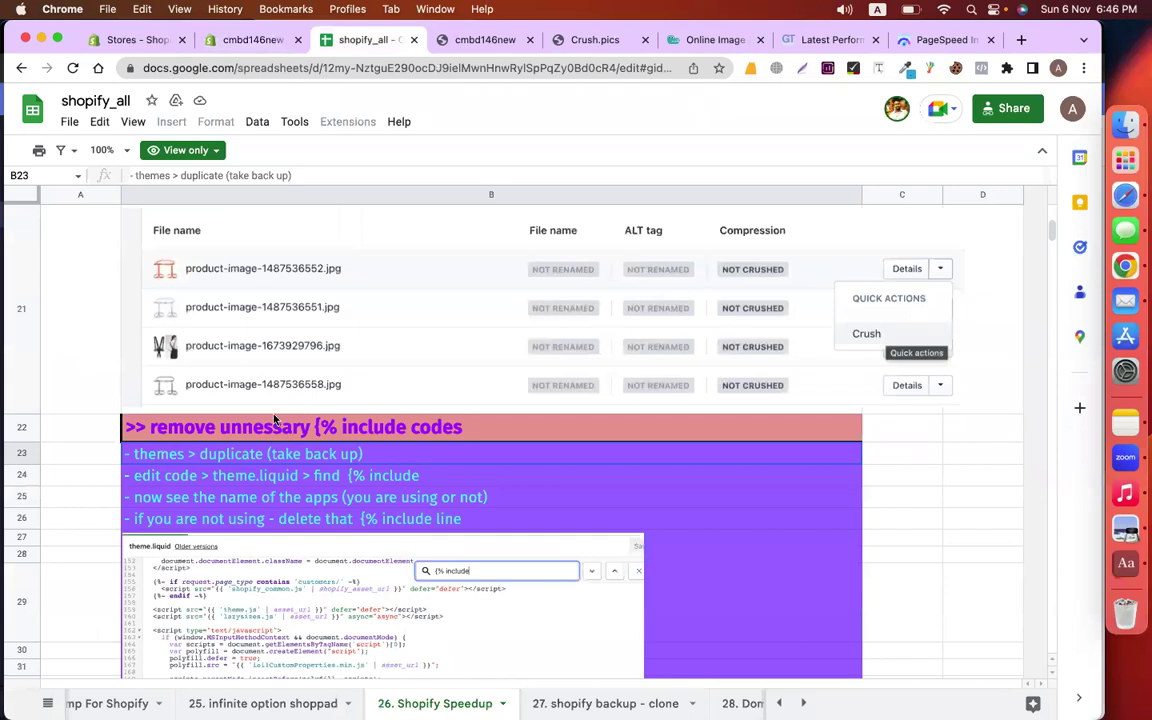
pyautogui.click(275, 422)
pyautogui.moveTo(231, 177); pyautogui.dragTo(277, 178)
pyautogui.press('super+c')
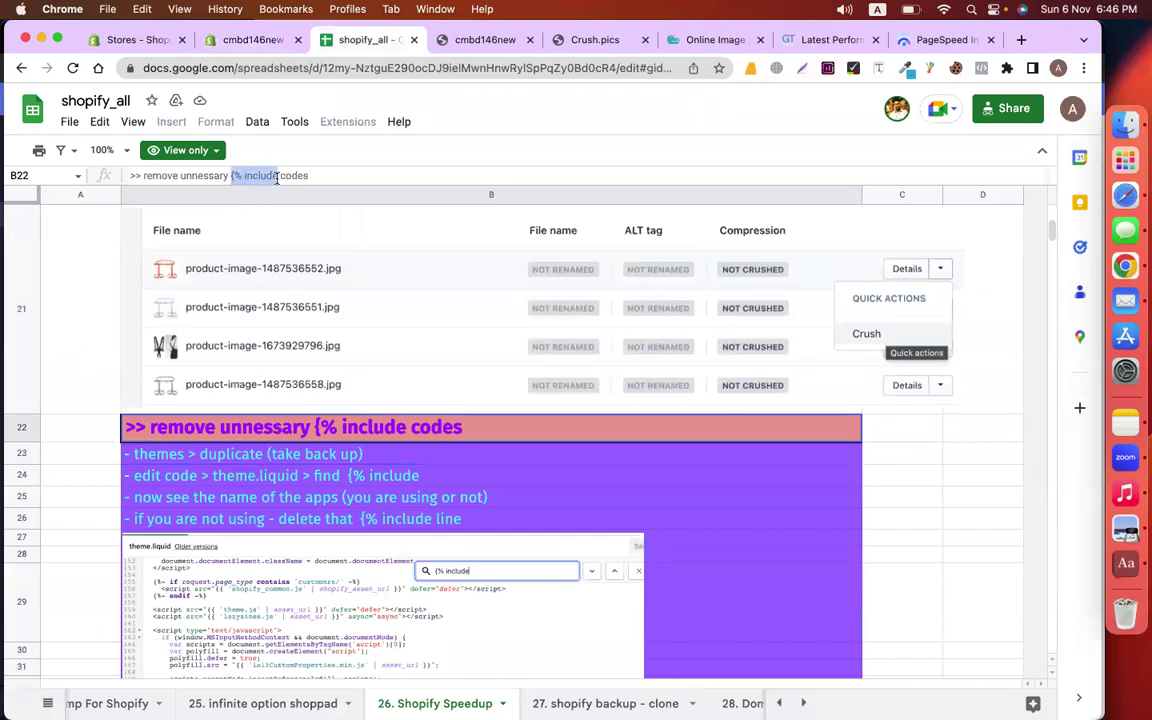
pyautogui.click(231, 40)
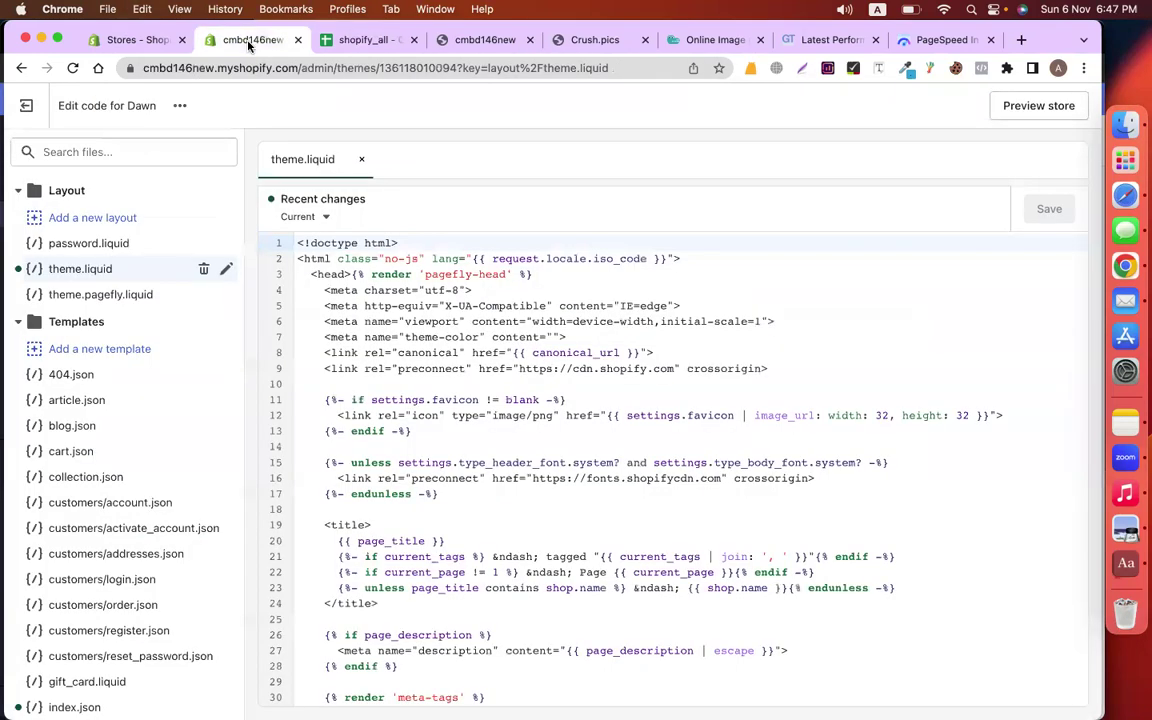
pyautogui.hotkey('ctrl', 'f')
pyautogui.press('super+v')
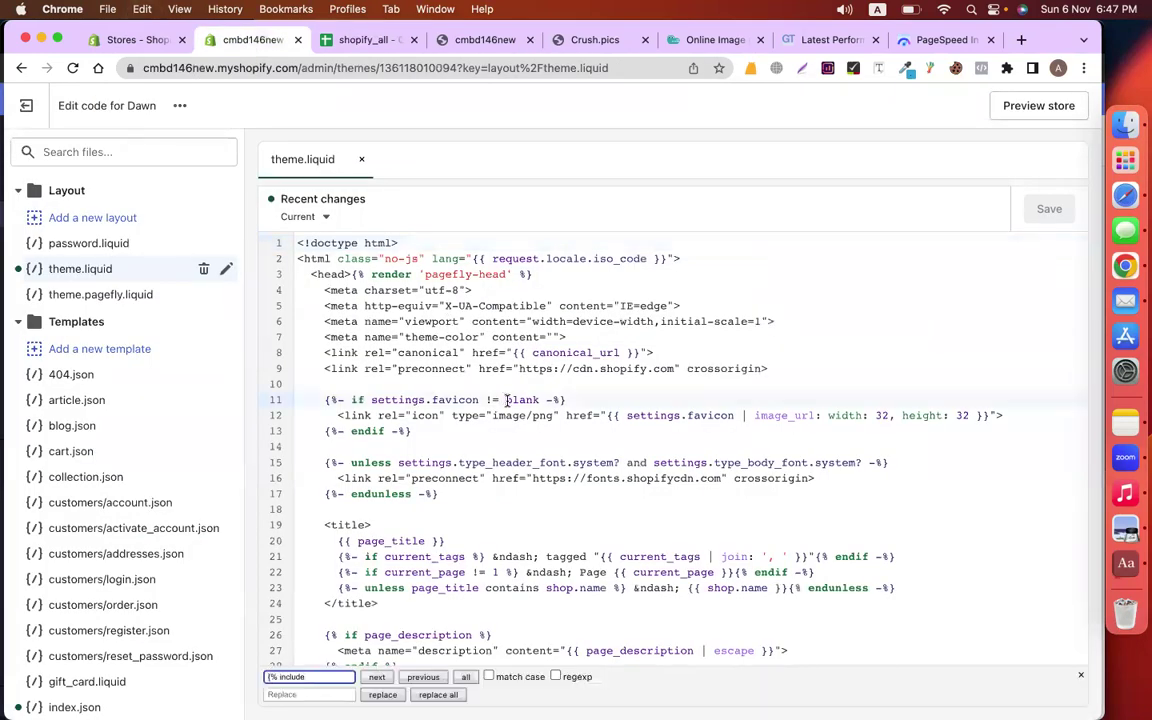
# Adjust the search term and step through the include matches in theme.liquid
pyautogui.scroll(-20, 631, 322)
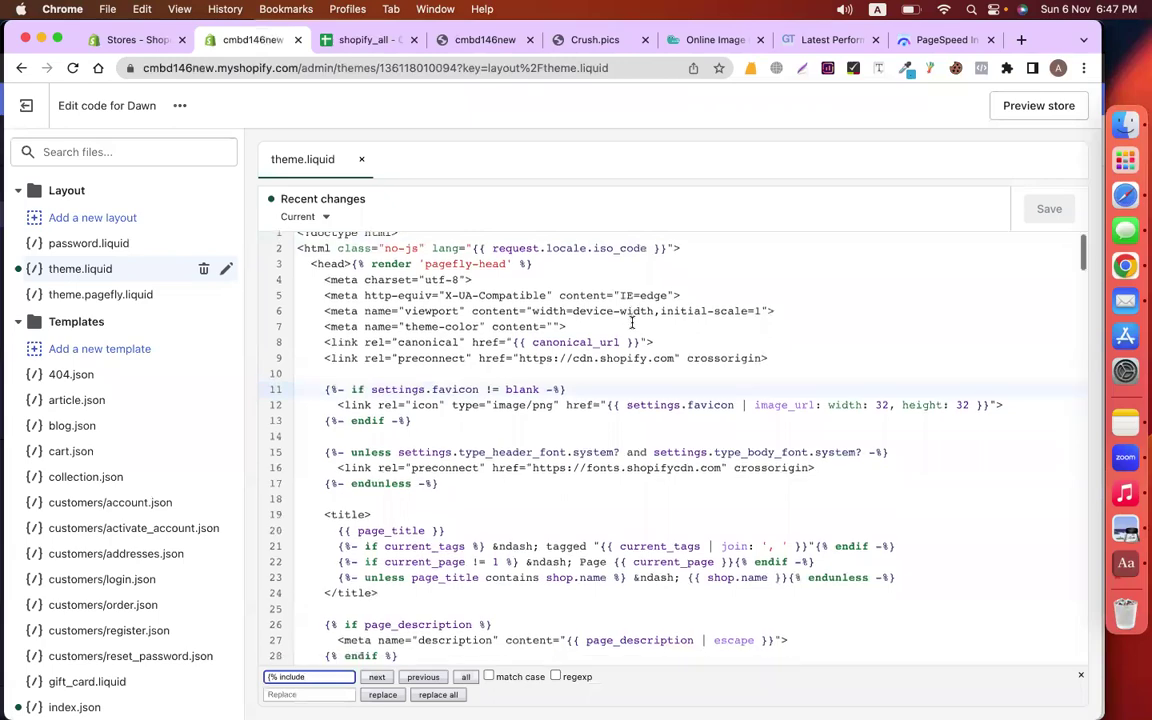
pyautogui.scroll(-12, 631, 322)
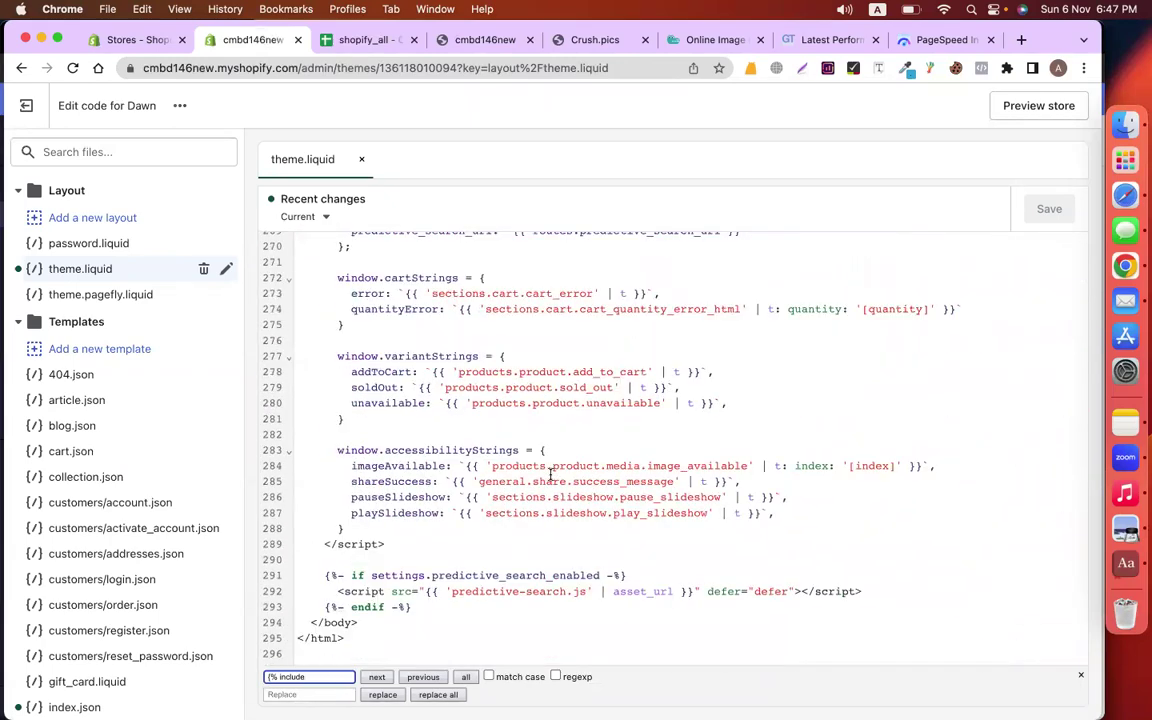
pyautogui.press('BackSpace')
pyautogui.press('Return')
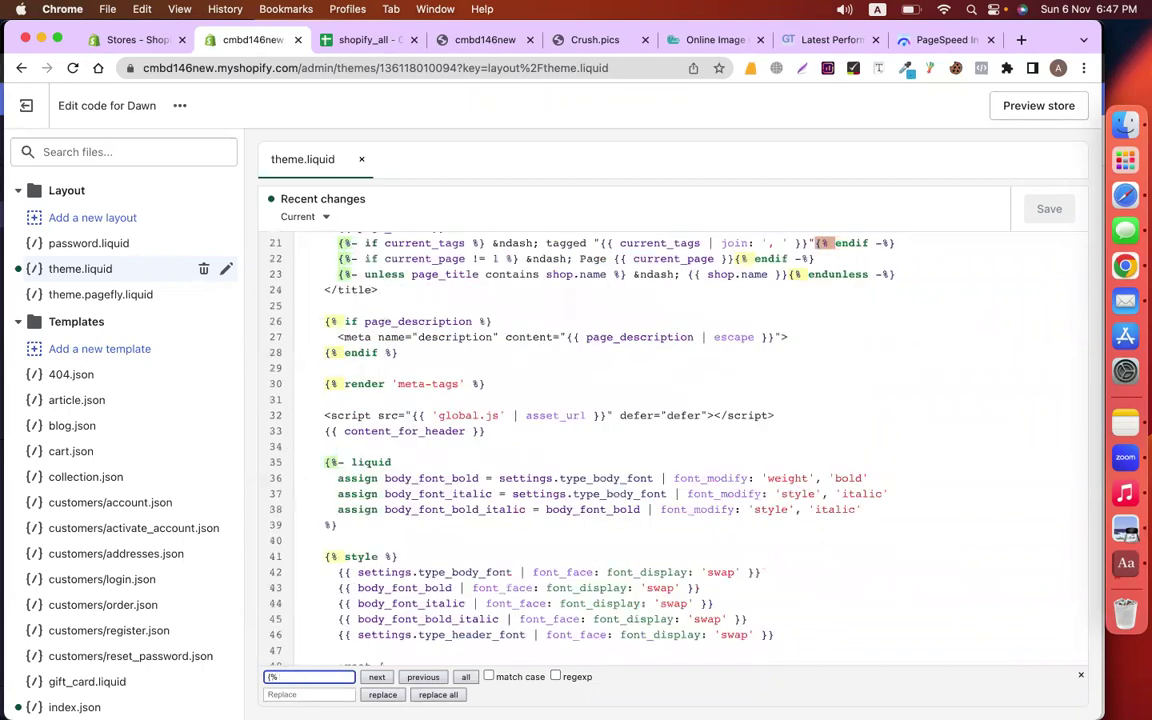
pyautogui.write('in')
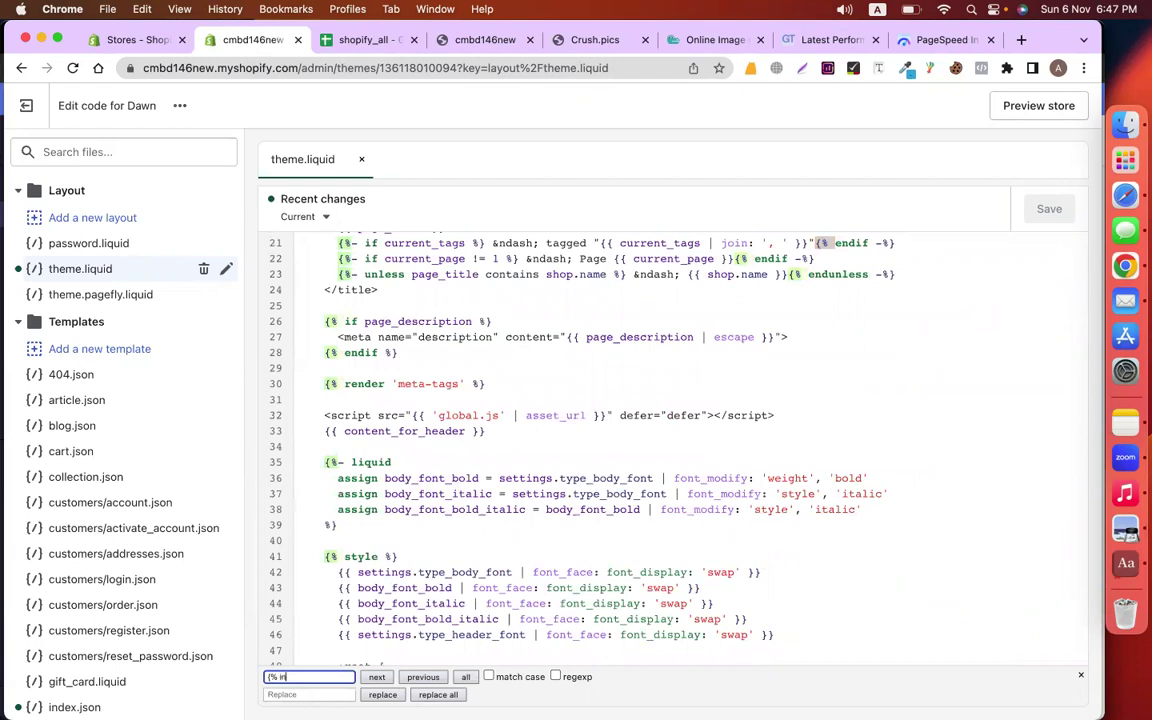
pyautogui.press('Return')
pyautogui.press('Return')
pyautogui.press('Return')
pyautogui.press('Return')
pyautogui.press('Return')
pyautogui.press('Return')
pyautogui.press('Return')
pyautogui.press('Return')
pyautogui.press('Return')
pyautogui.press('Return')
pyautogui.press('Return')
pyautogui.press('Return')
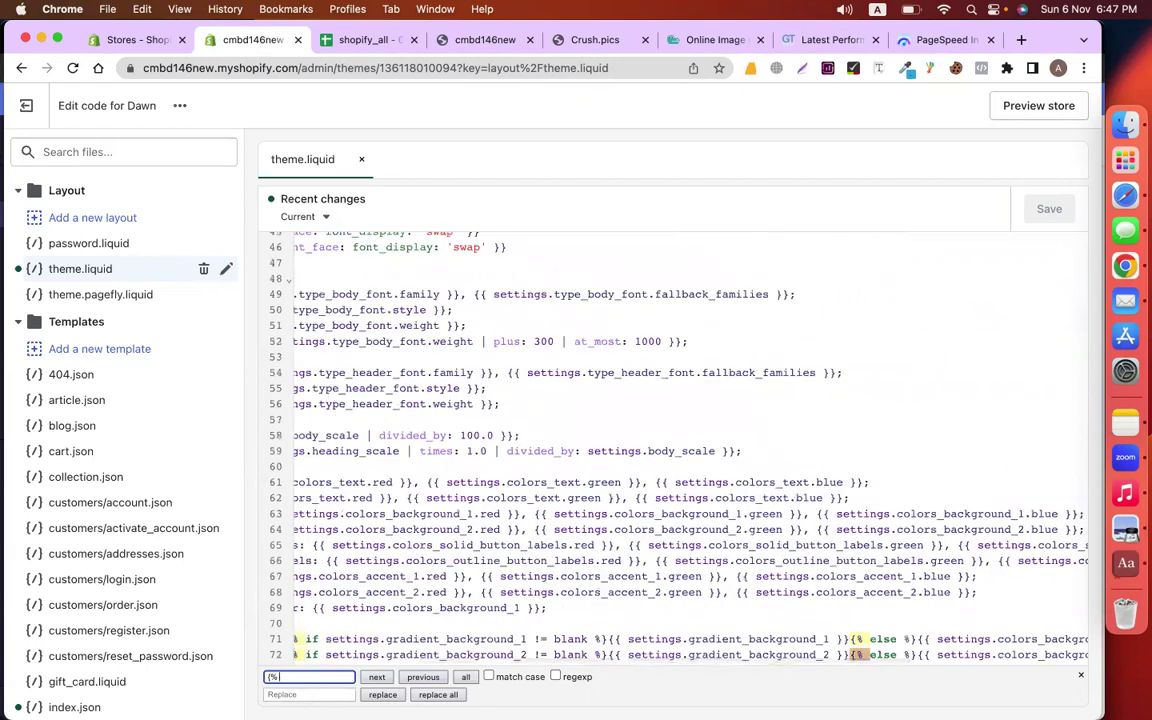
pyautogui.press('Return')
pyautogui.press('Return')
pyautogui.press('Return')
pyautogui.press('Return')
pyautogui.press('Return')
pyautogui.press('Return')
pyautogui.press('Return')
pyautogui.press('Return')
pyautogui.press('Return')
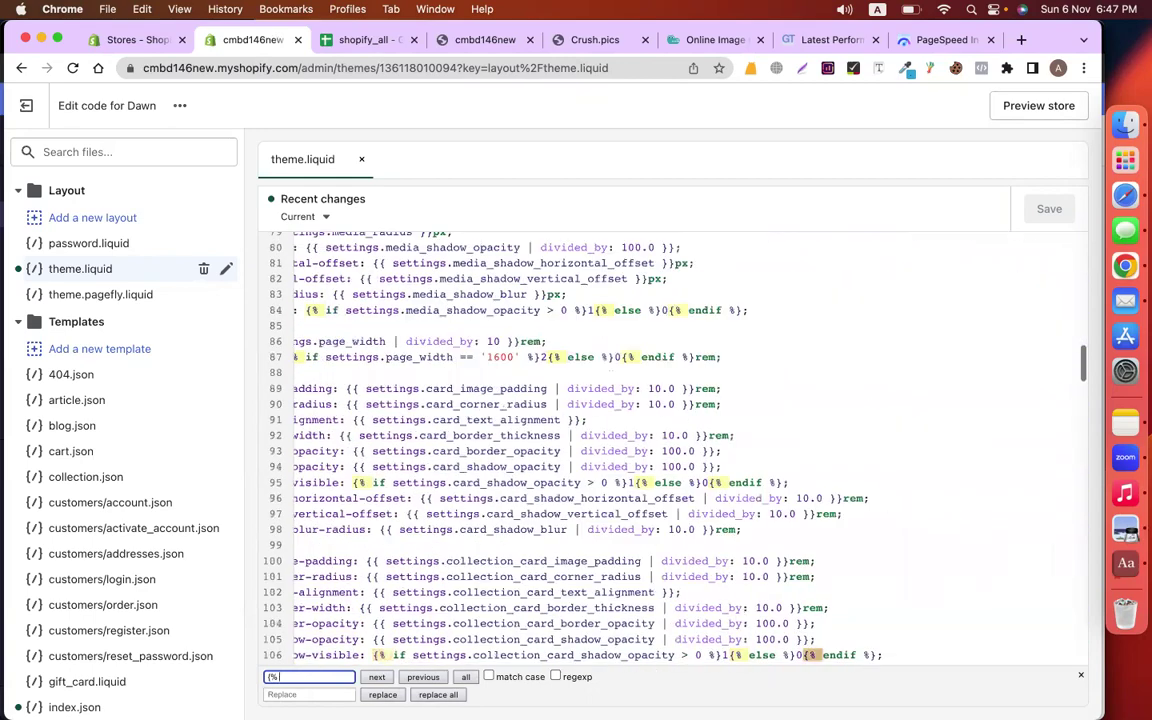
pyautogui.press('Return')
pyautogui.scroll(-10, 453, 526)
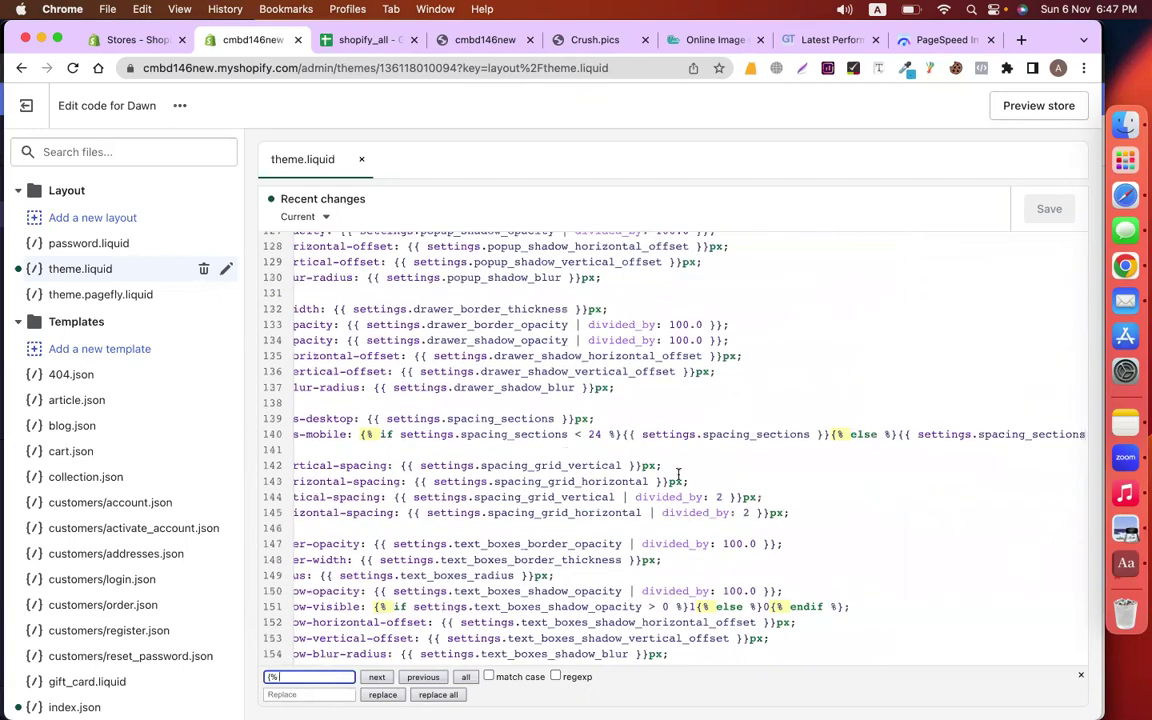
pyautogui.hscroll(-3, 676, 478)
pyautogui.scroll(-10, 678, 474)
pyautogui.scroll(-2, 678, 474)
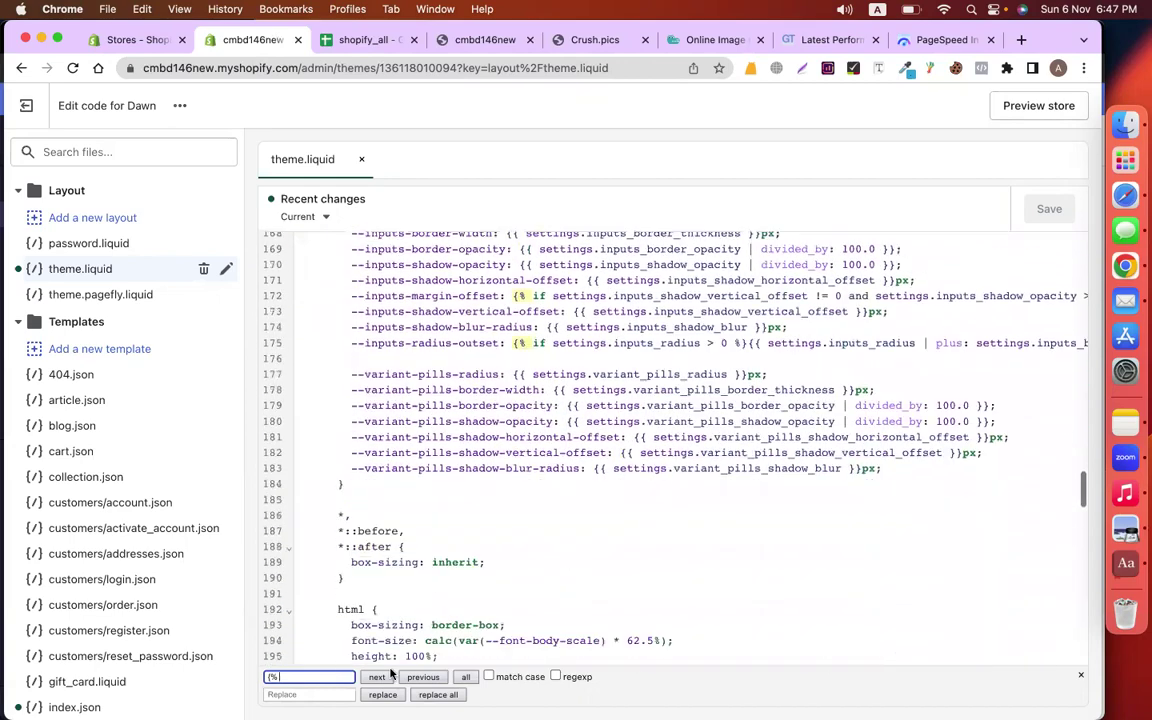
# Search for 'inc' and select the whole of line 175 with the if tag
pyautogui.write('include')
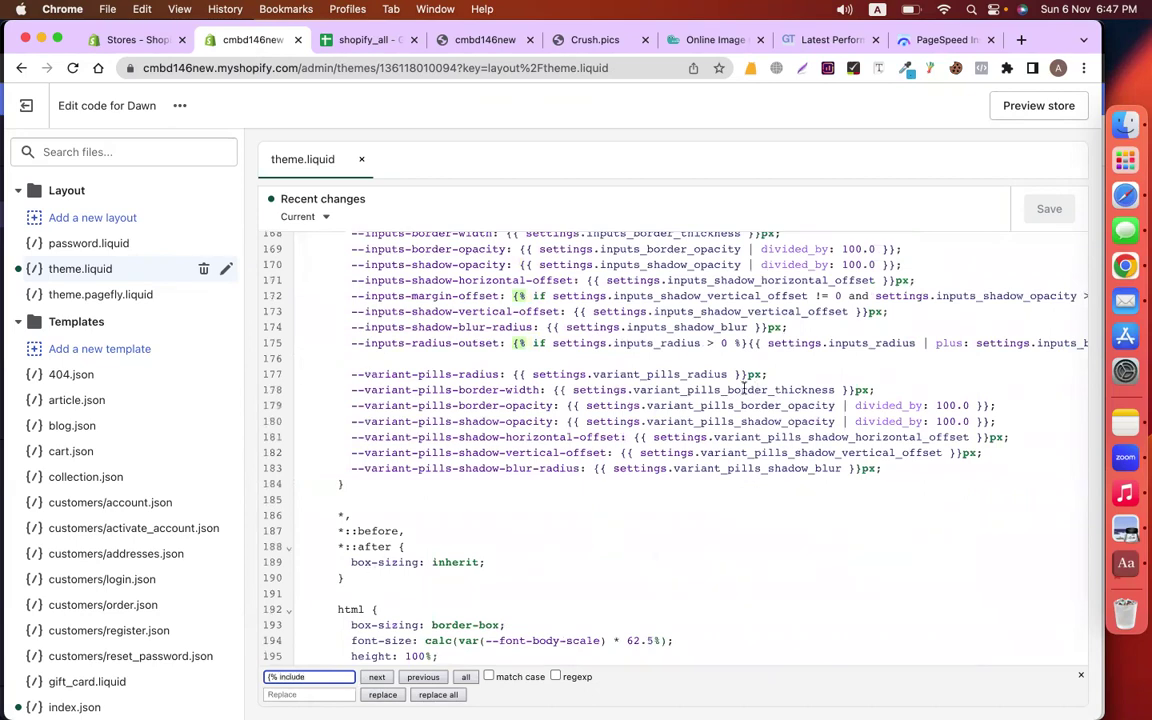
pyautogui.moveTo(516, 342); pyautogui.dragTo(715, 344)
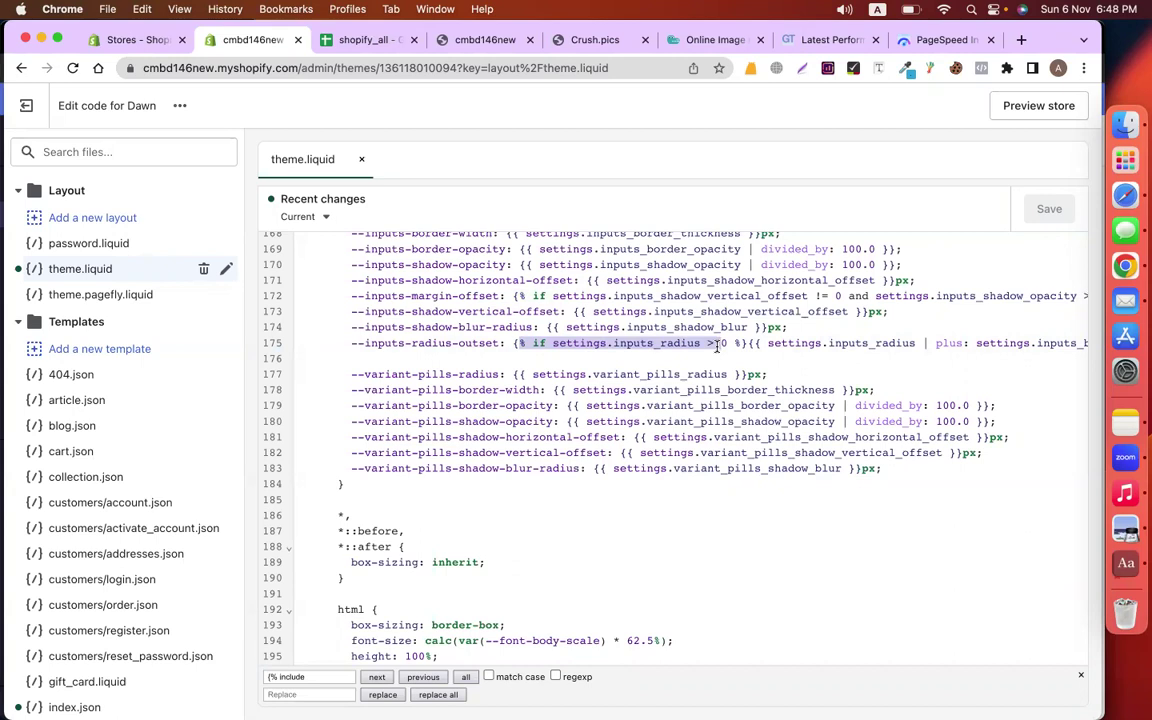
pyautogui.click(328, 343)
pyautogui.moveTo(328, 343); pyautogui.dragTo(843, 343)
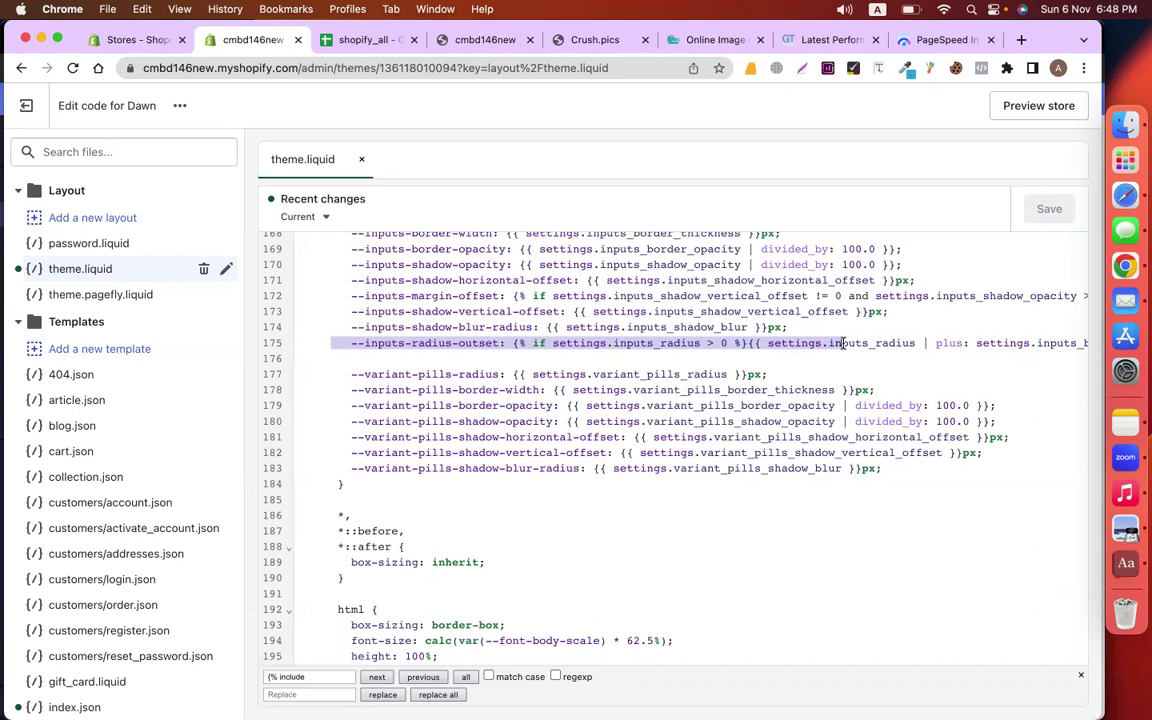
pyautogui.scroll(-8, 129, 409)
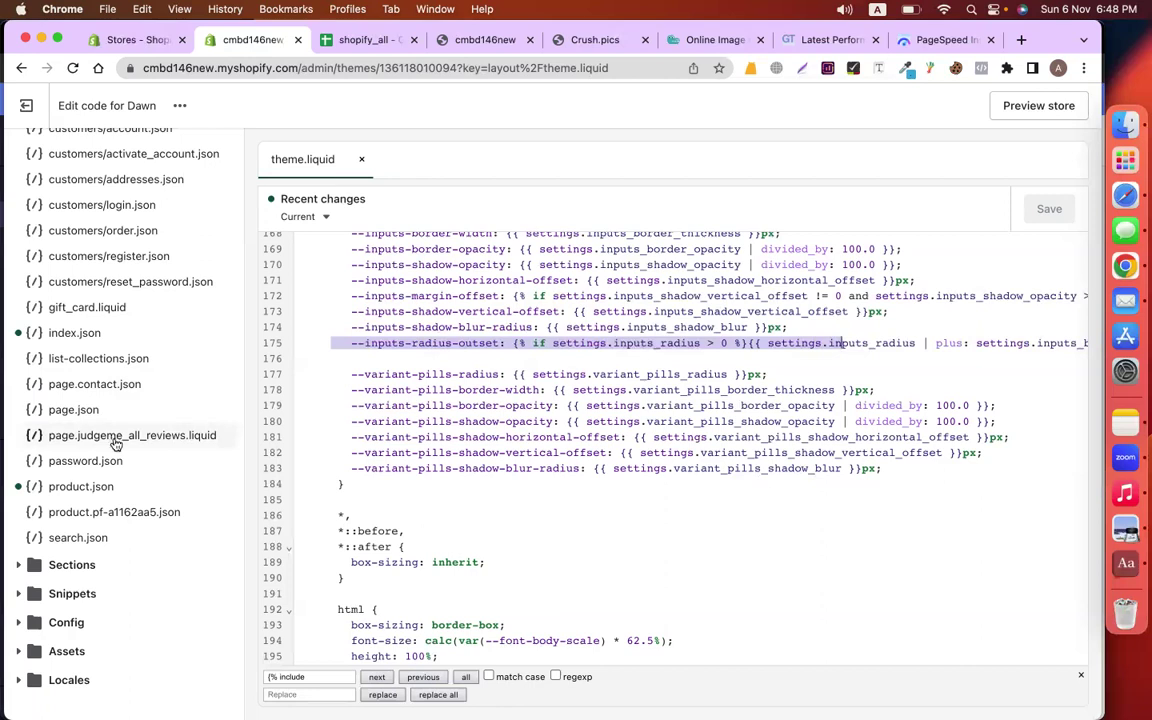
pyautogui.click(116, 437)
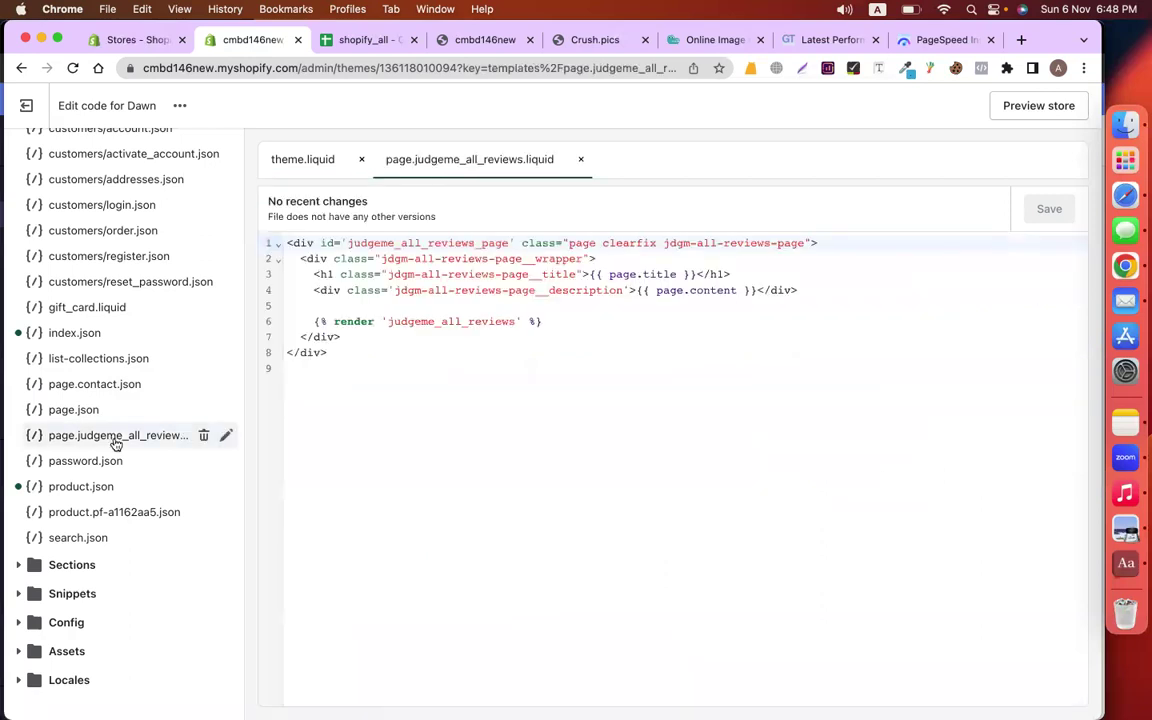
pyautogui.click(203, 438)
pyautogui.click(729, 460)
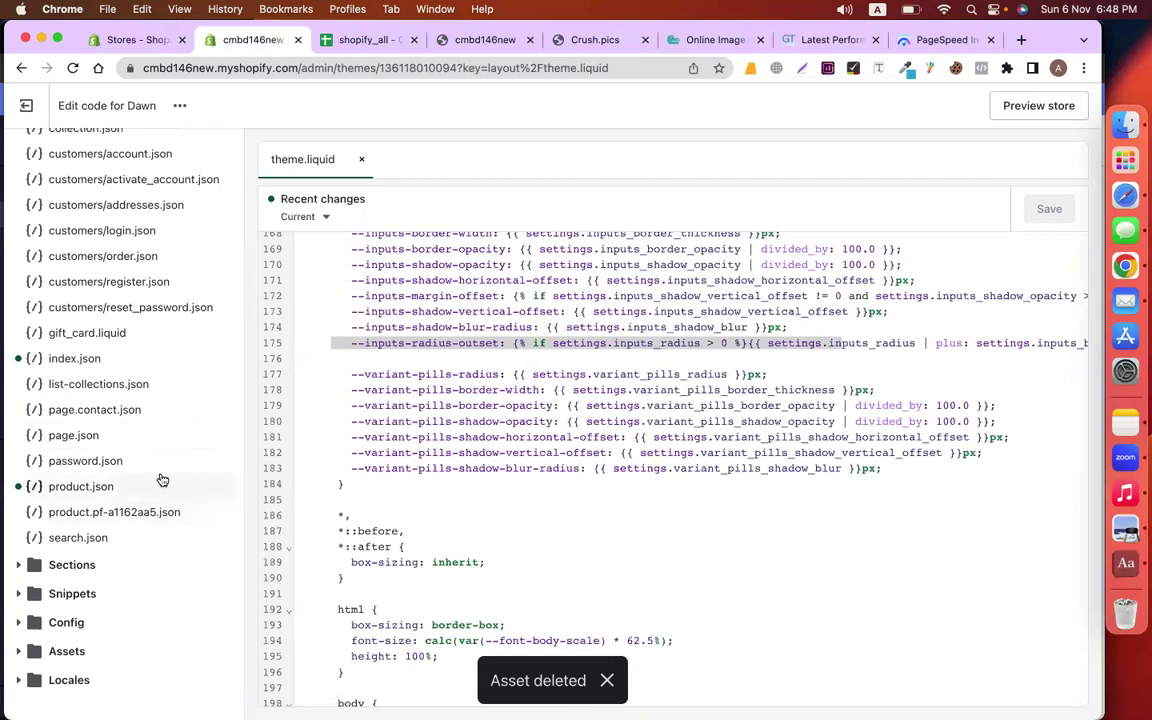
pyautogui.scroll(1, 160, 479)
pyautogui.scroll(5, 160, 470)
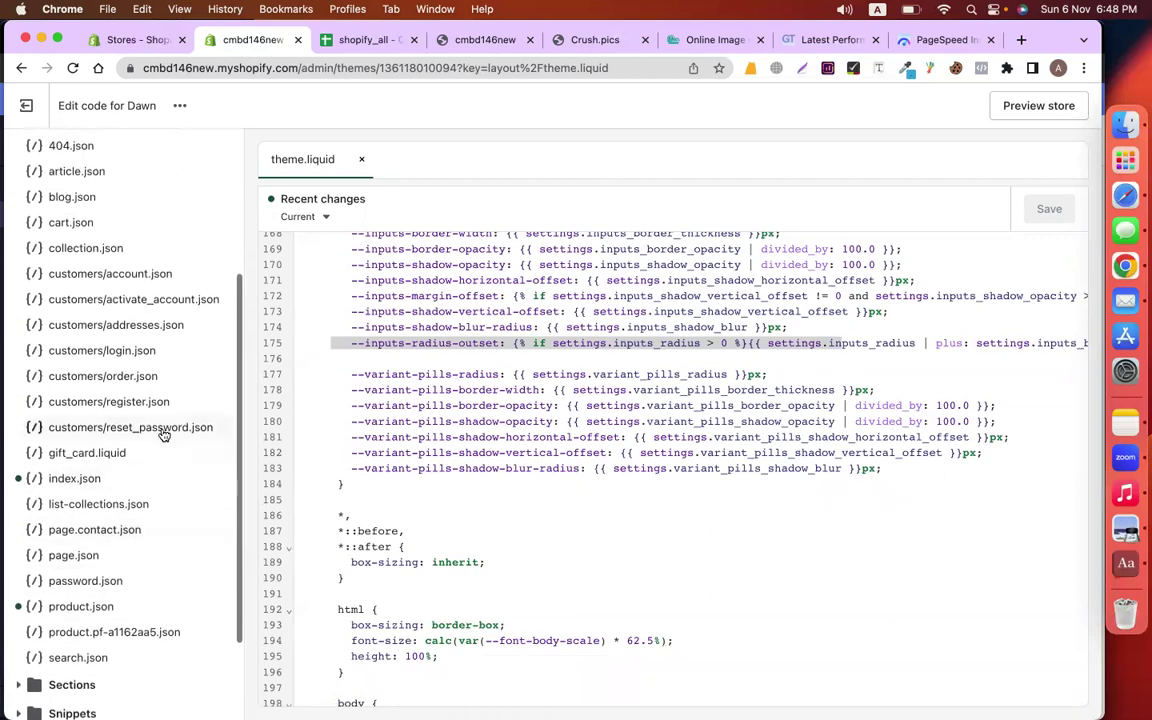
pyautogui.scroll(3, 163, 433)
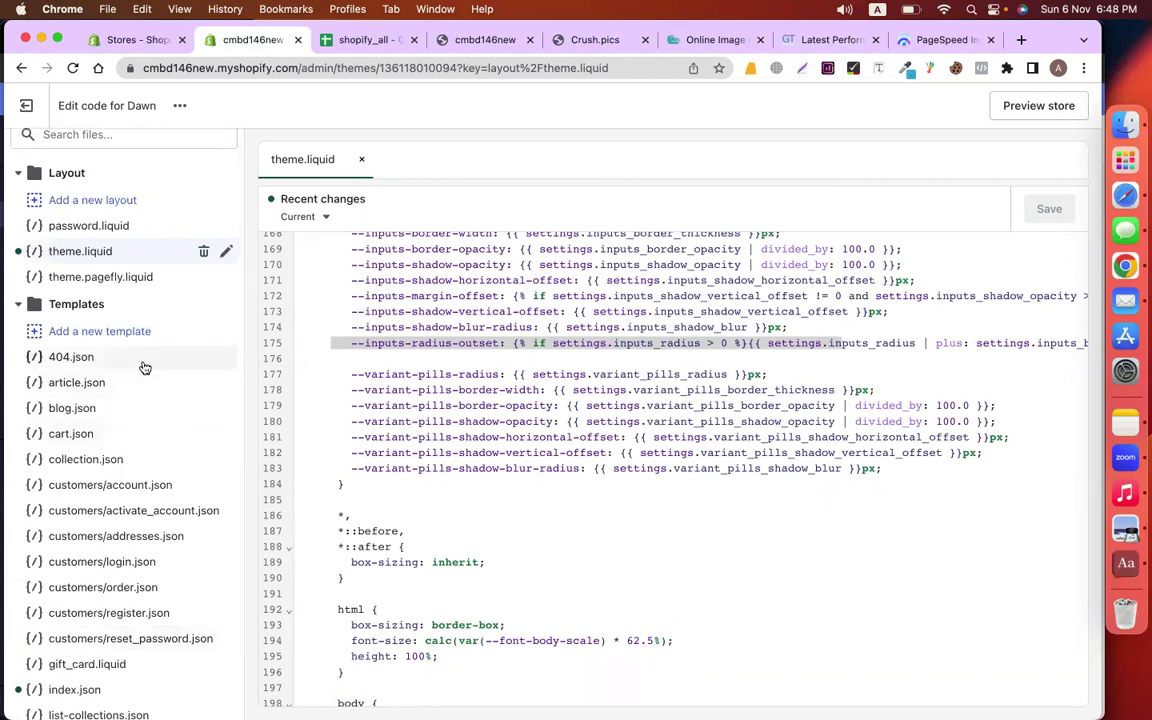
pyautogui.scroll(-4, 138, 485)
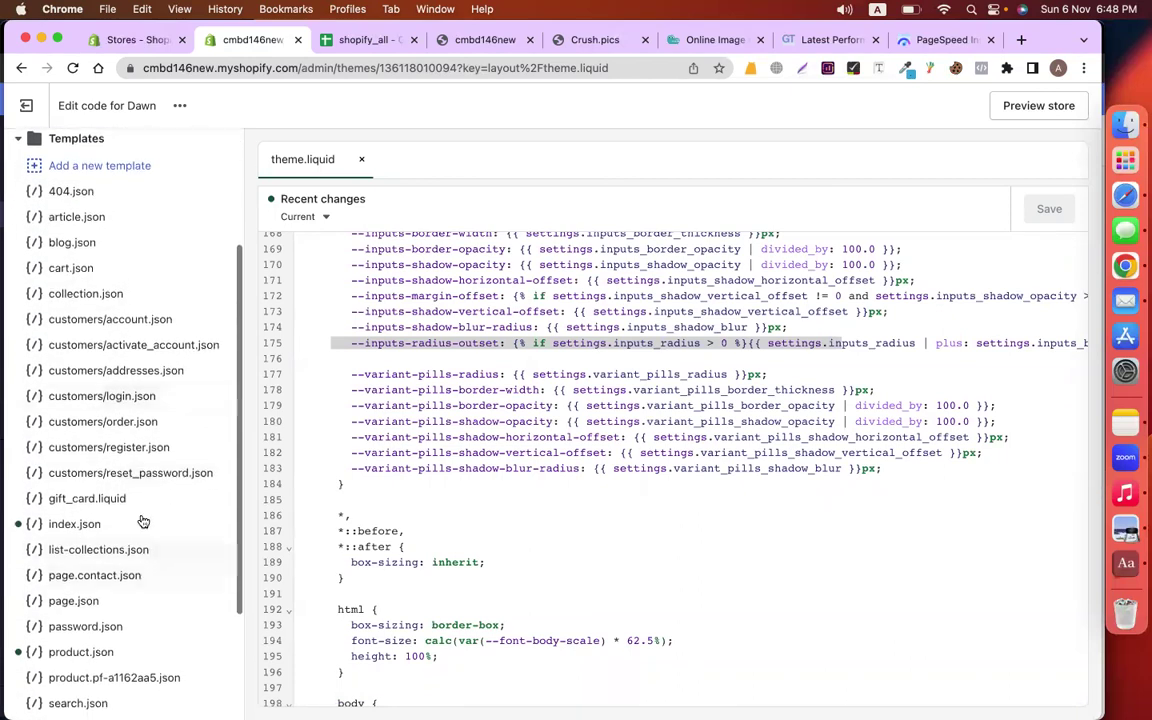
pyautogui.scroll(-4, 135, 488)
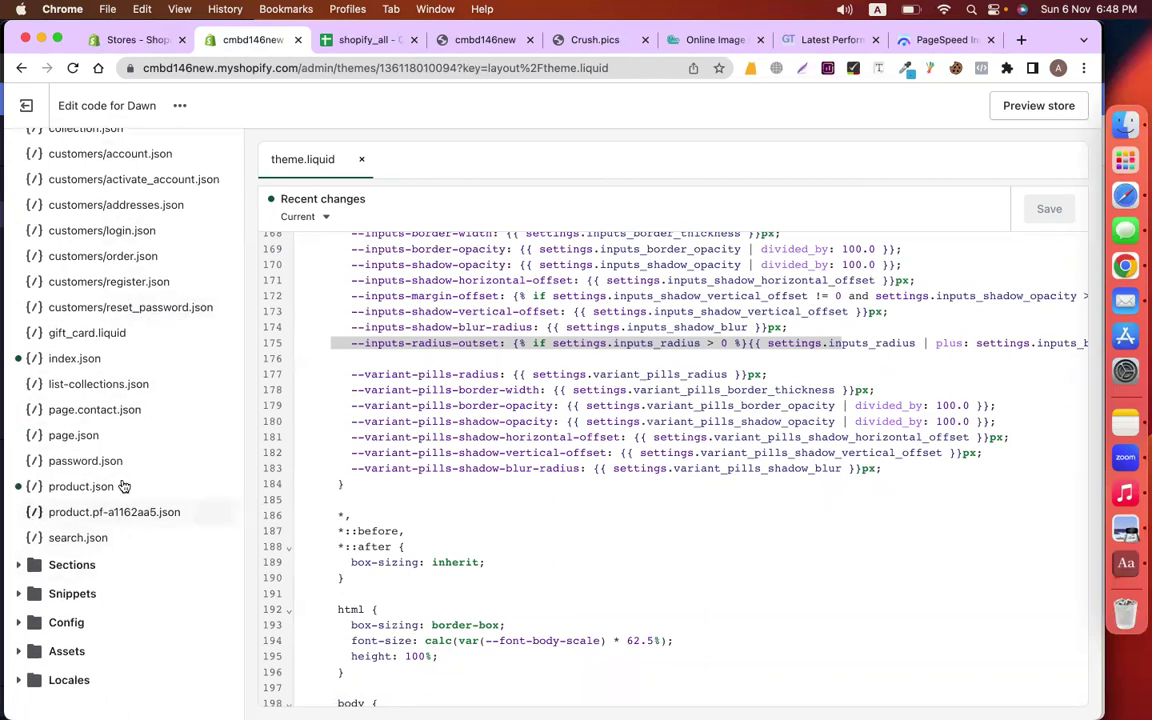
pyautogui.scroll(8, 130, 450)
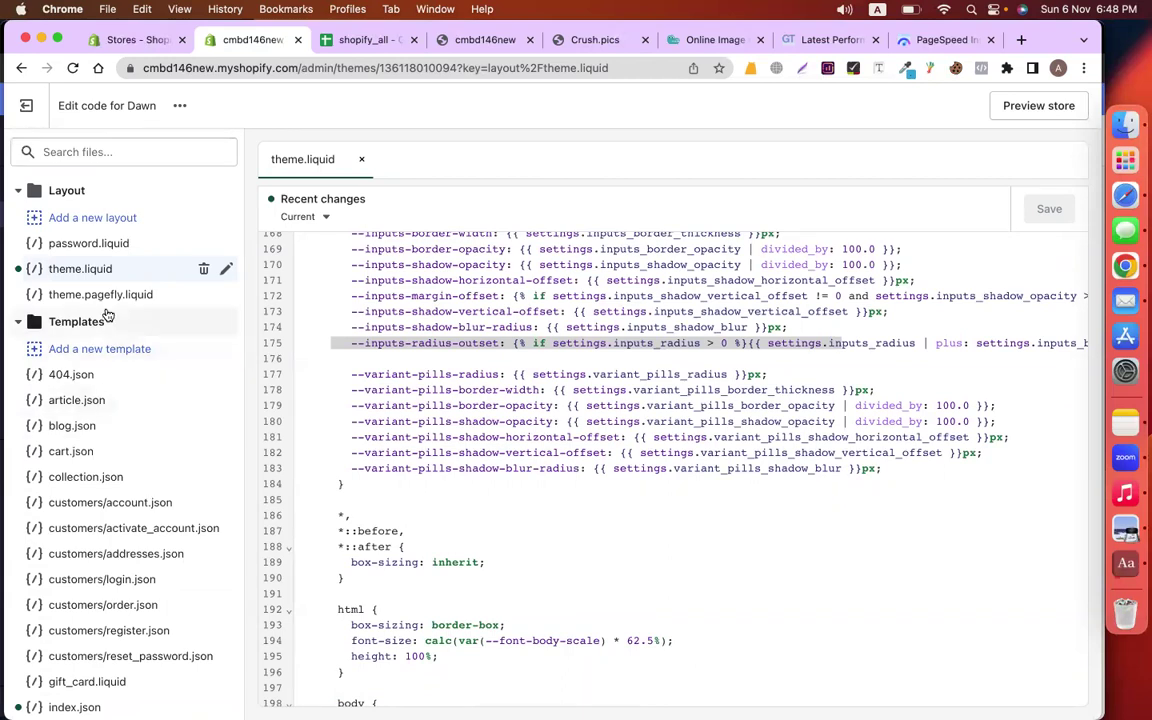
# Inspect theme.pagefly.liquid and close it again
pyautogui.click(165, 298)
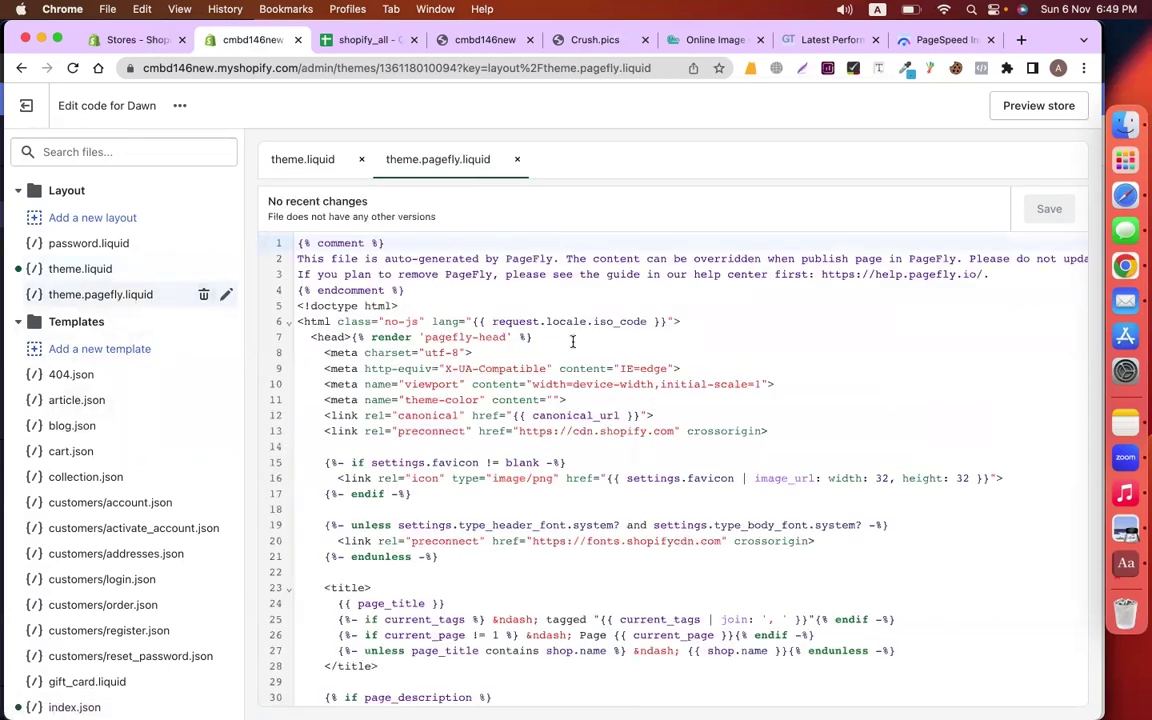
pyautogui.click(517, 159)
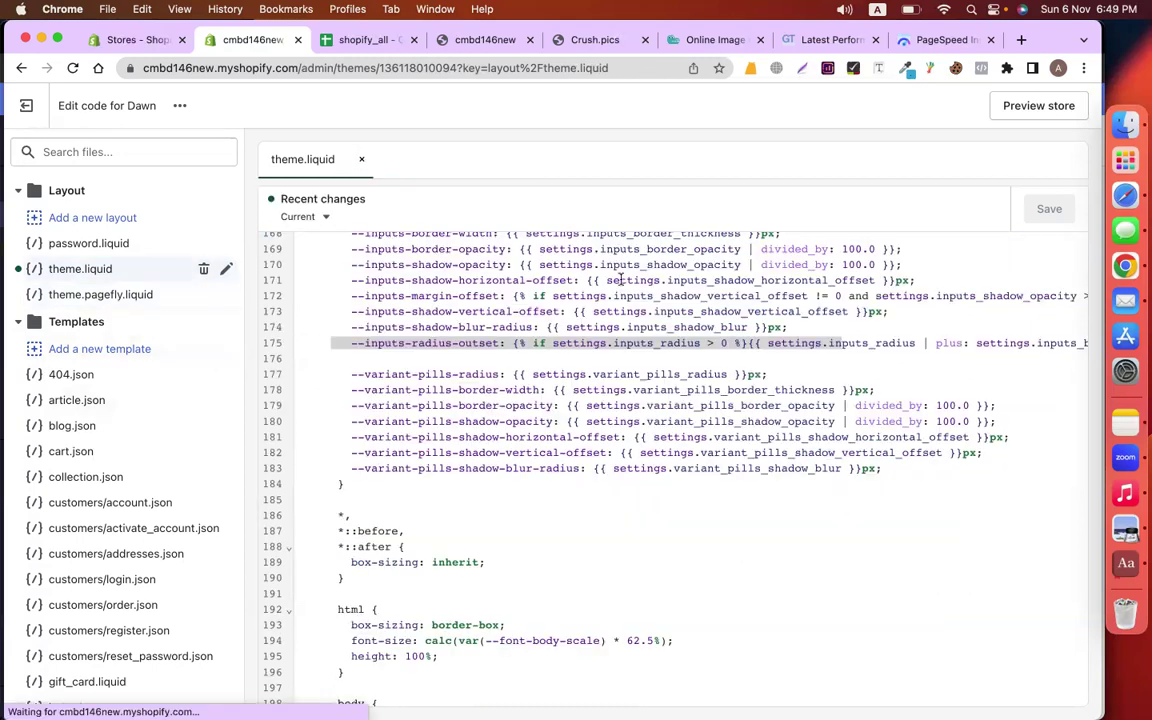
pyautogui.scroll(-5, 545, 405)
pyautogui.scroll(-5, 172, 556)
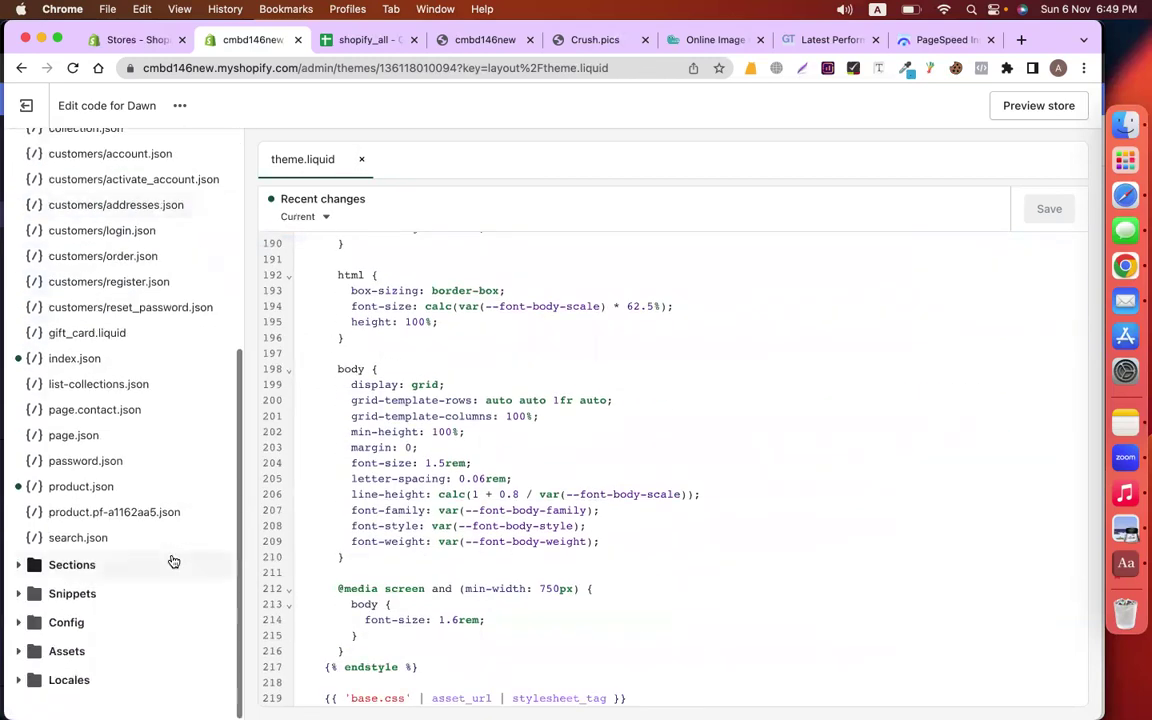
# Expand the Sections folder and scroll through its files
pyautogui.click(20, 566)
pyautogui.scroll(-6, 147, 553)
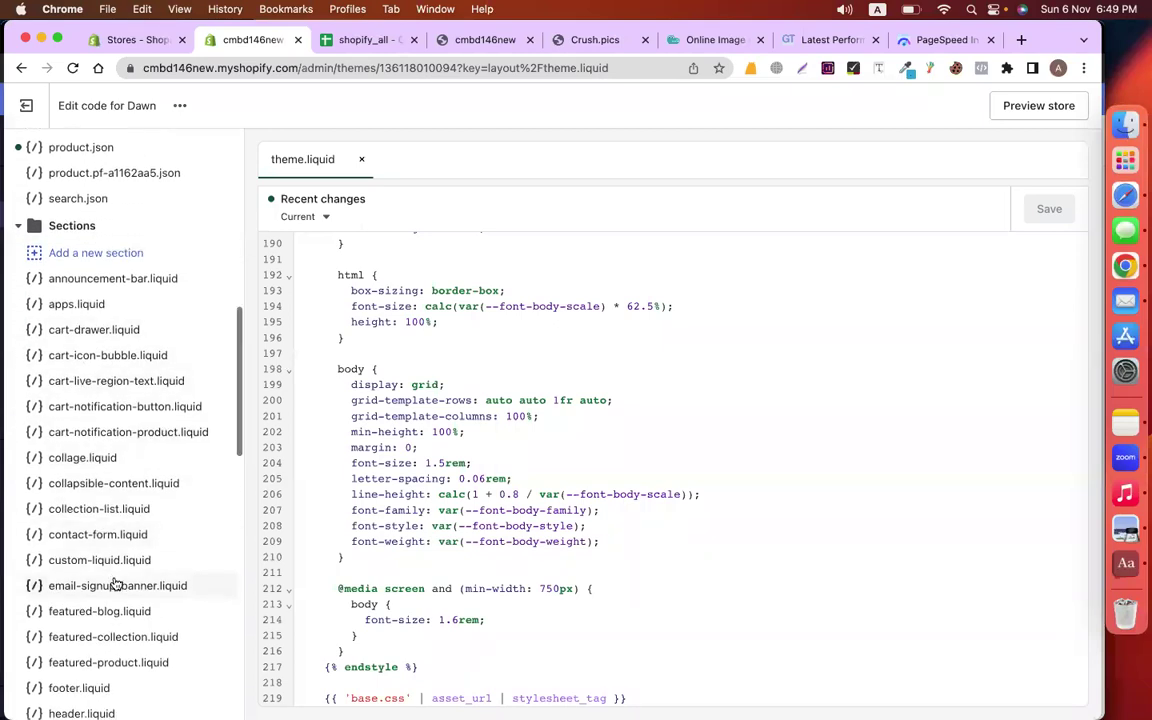
pyautogui.scroll(-6, 115, 580)
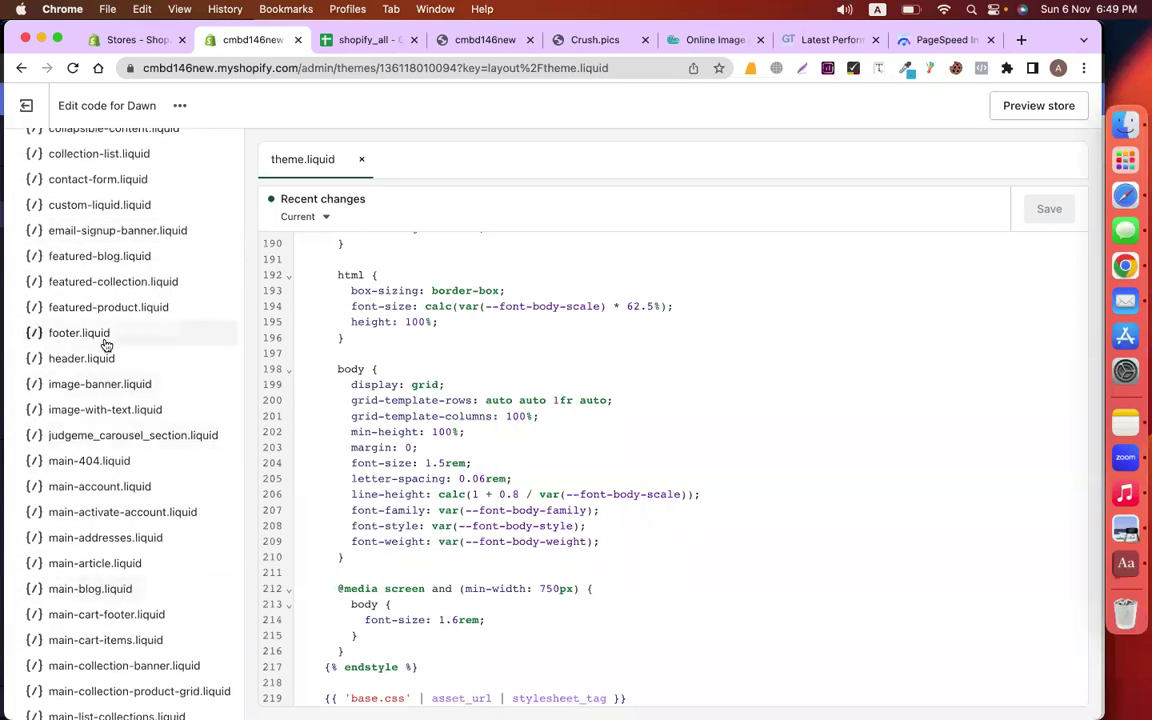
pyautogui.scroll(-3, 105, 345)
pyautogui.scroll(-8, 105, 345)
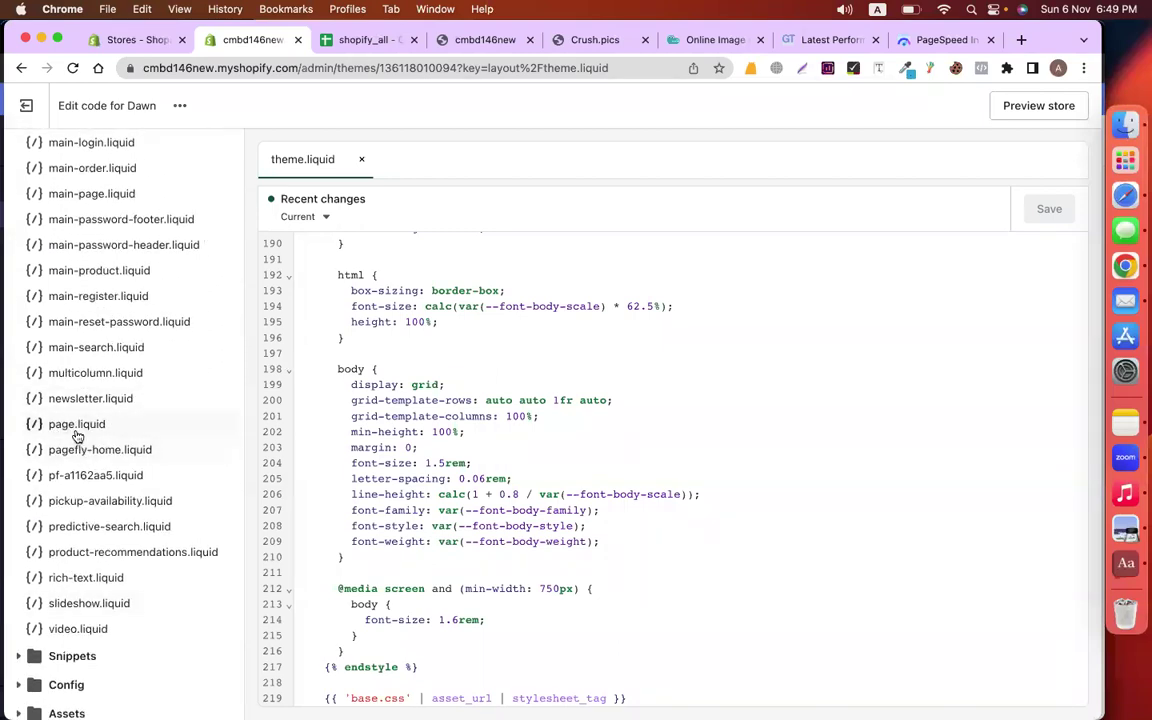
pyautogui.scroll(-2, 90, 420)
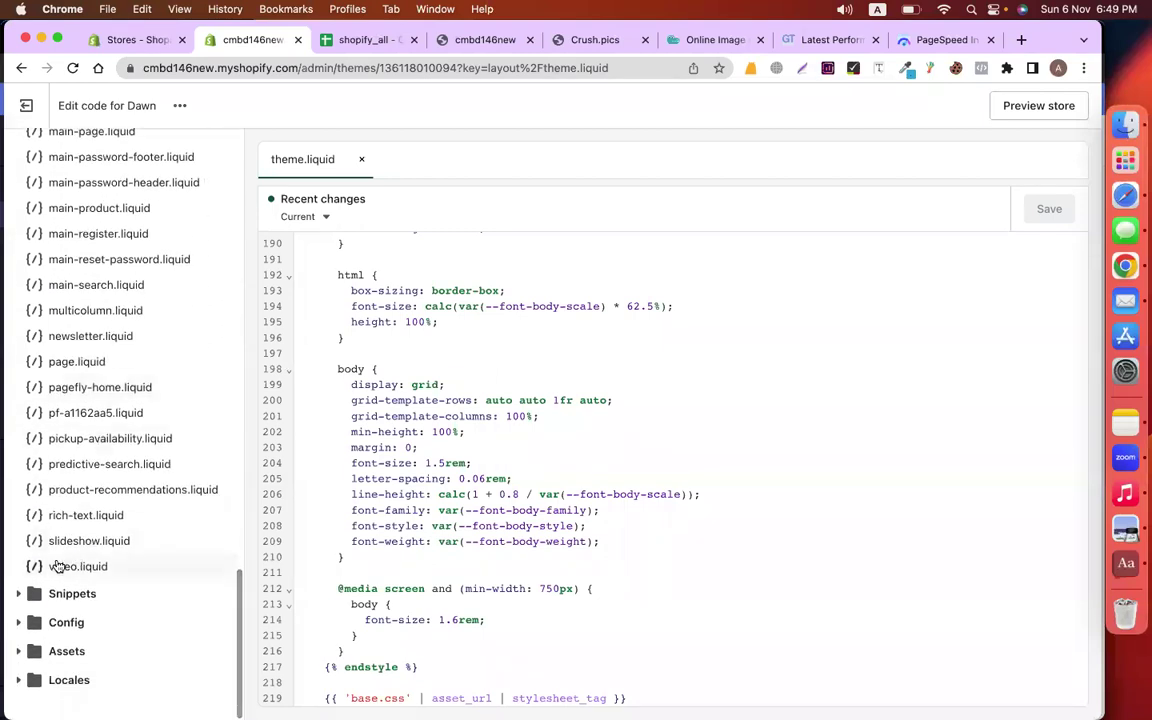
# Expand Snippets to reveal the judgeme_all_reviews, judgeme_core and judgeme_widgets files
pyautogui.click(33, 592)
pyautogui.scroll(-6, 110, 400)
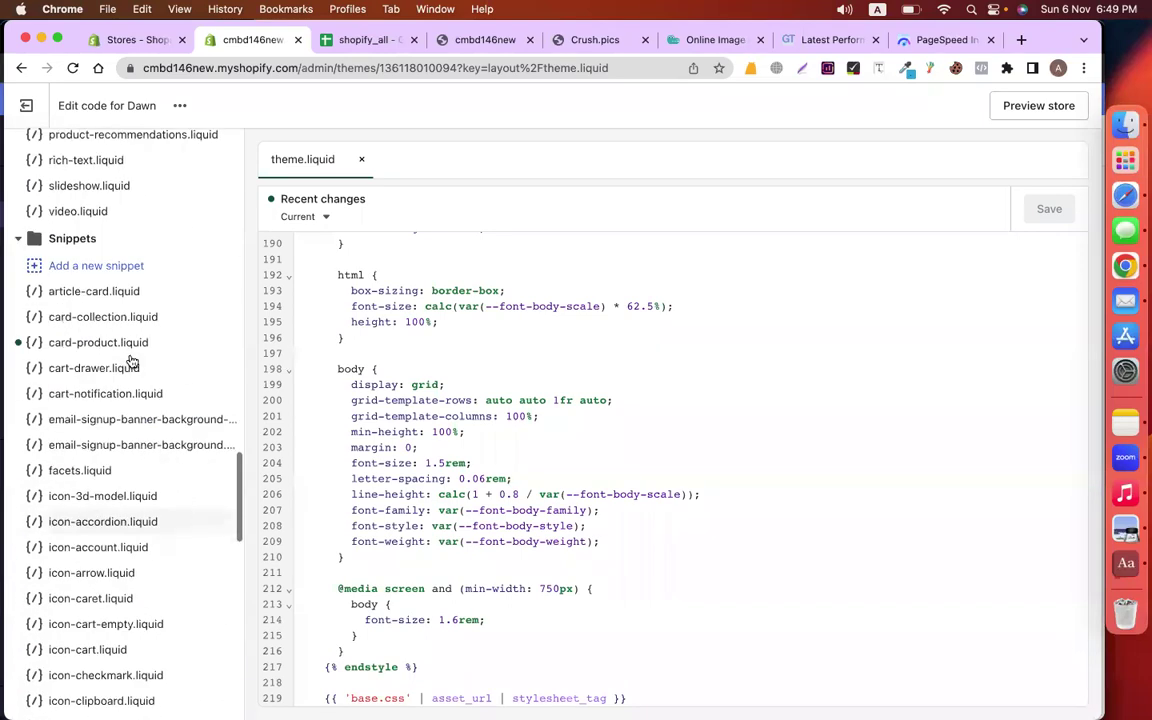
pyautogui.scroll(-10, 113, 604)
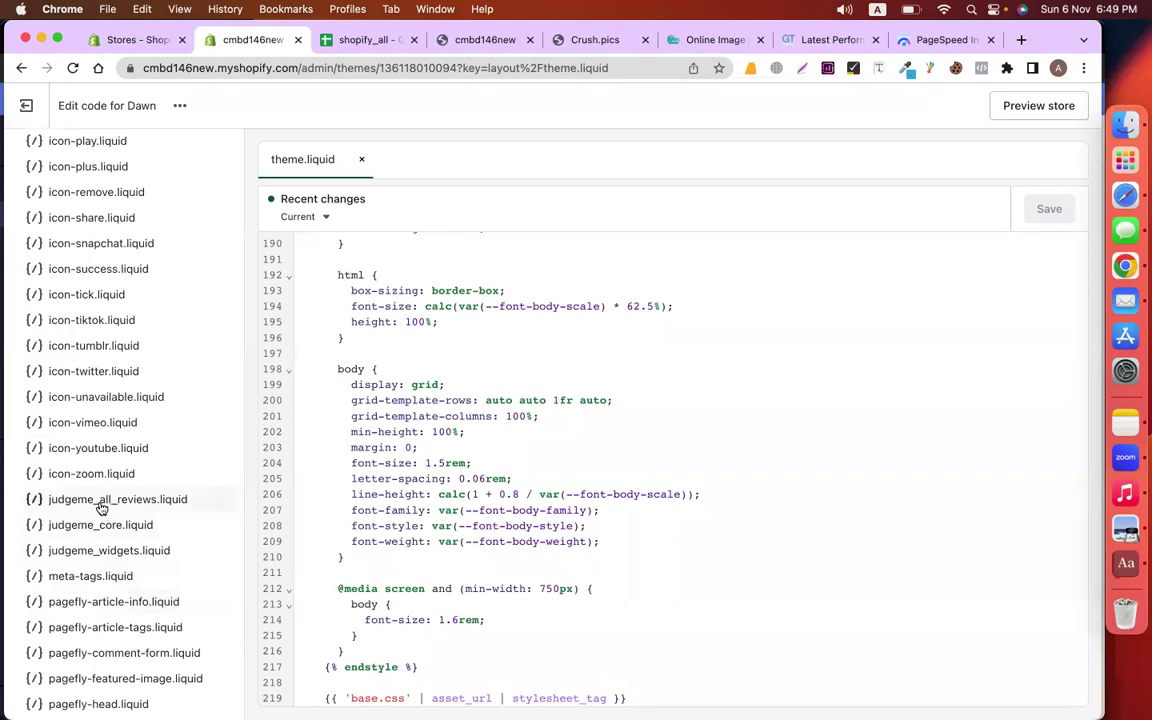
# Delete judgeme_all_reviews.liquid, judgeme_core.liquid and judgeme_widgets.liquid, then return to the shopify_all sheet
pyautogui.click(102, 502)
pyautogui.click(203, 500)
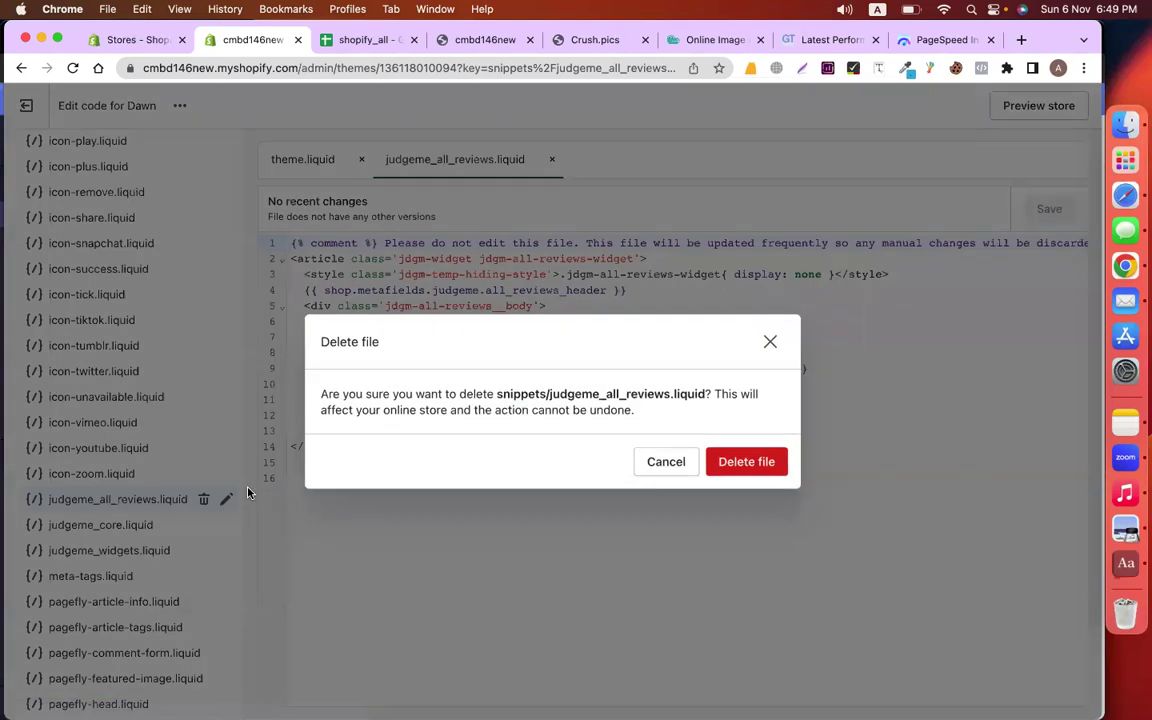
pyautogui.click(745, 462)
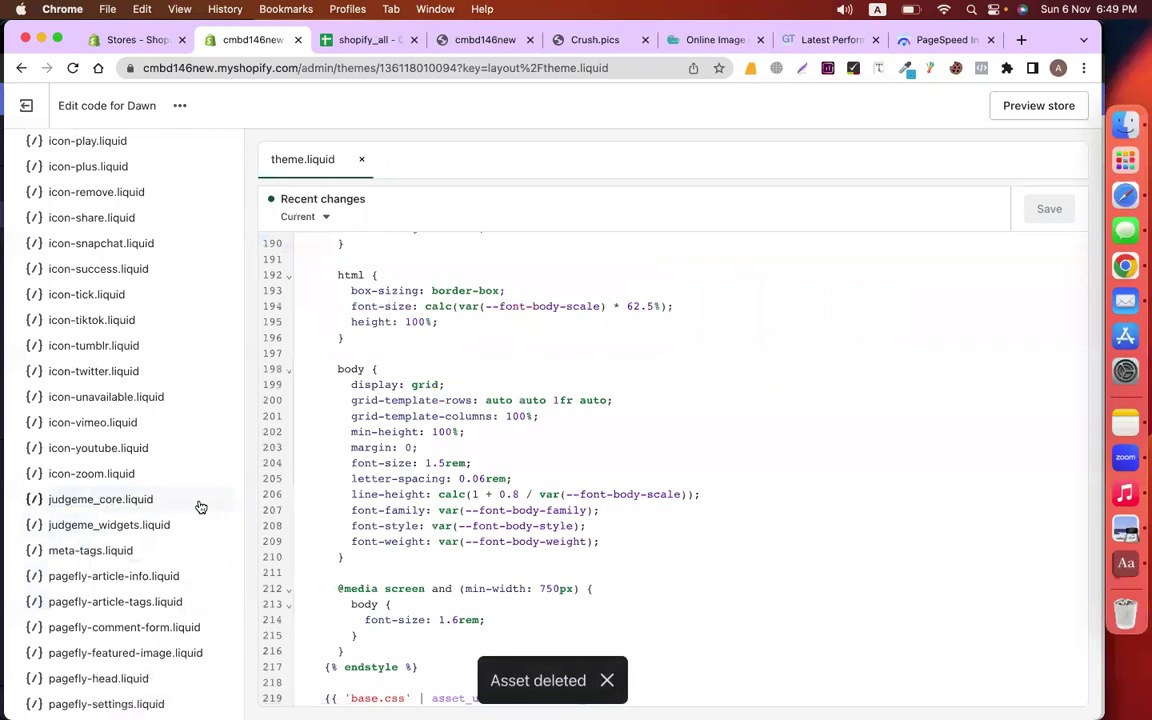
pyautogui.click(200, 501)
pyautogui.click(203, 499)
pyautogui.click(736, 460)
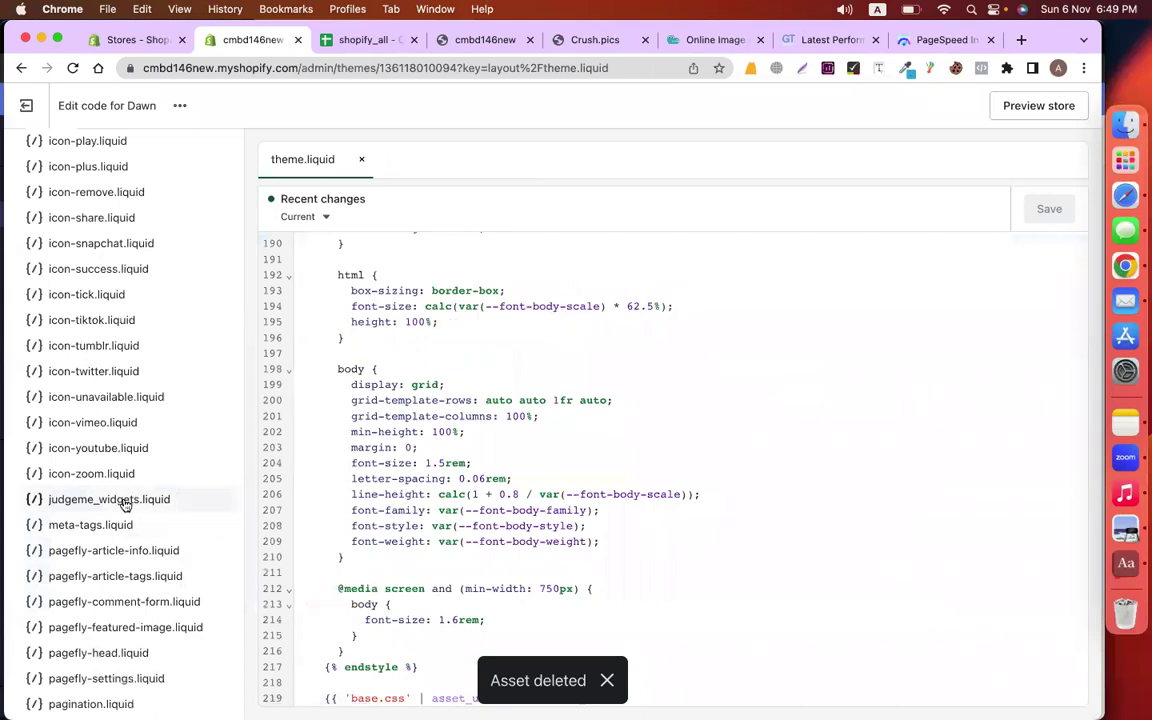
pyautogui.click(125, 500)
pyautogui.click(203, 499)
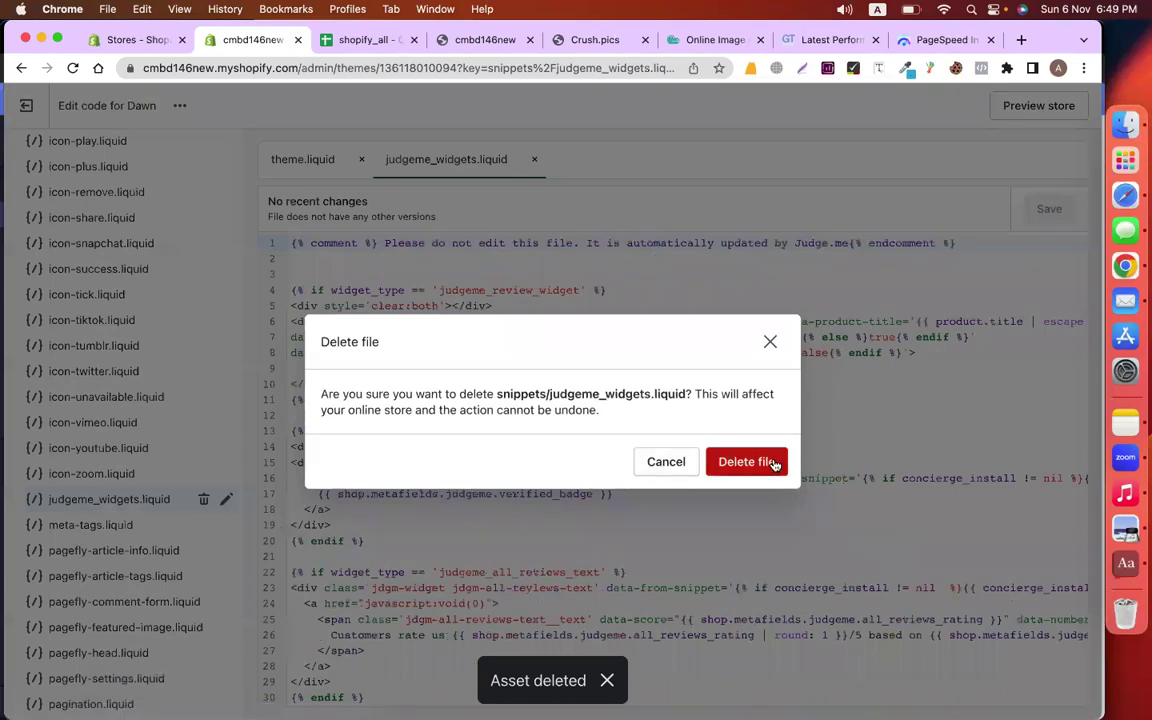
pyautogui.click(745, 462)
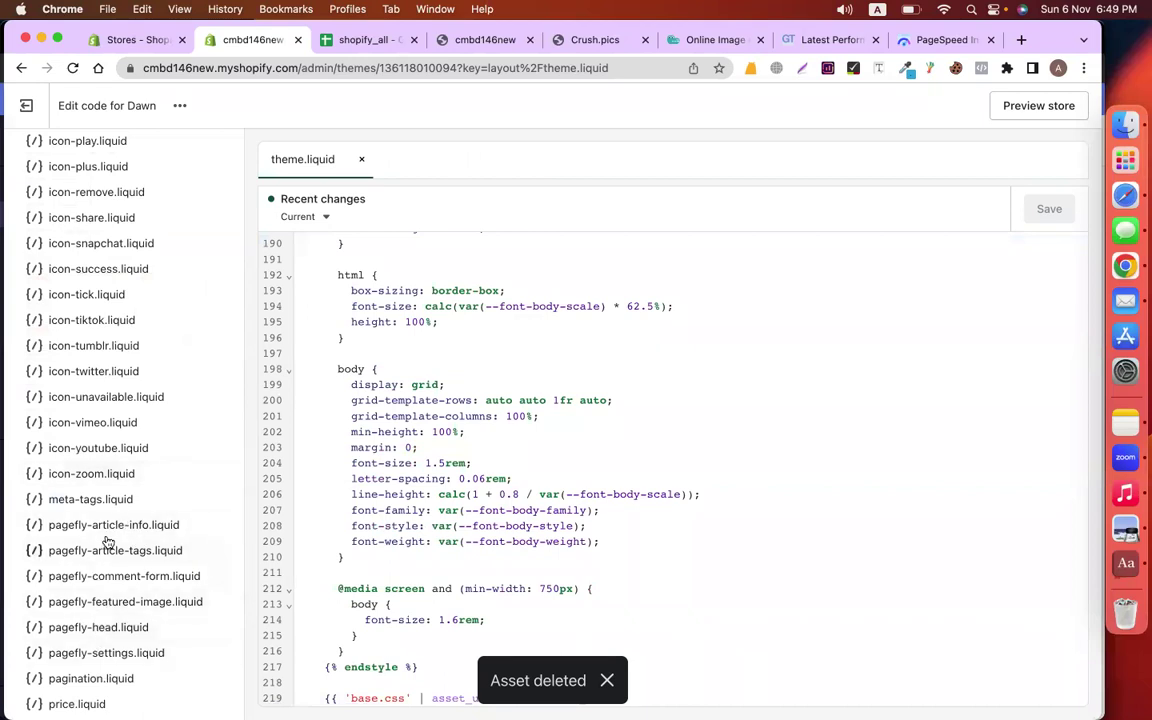
pyautogui.scroll(20, 108, 541)
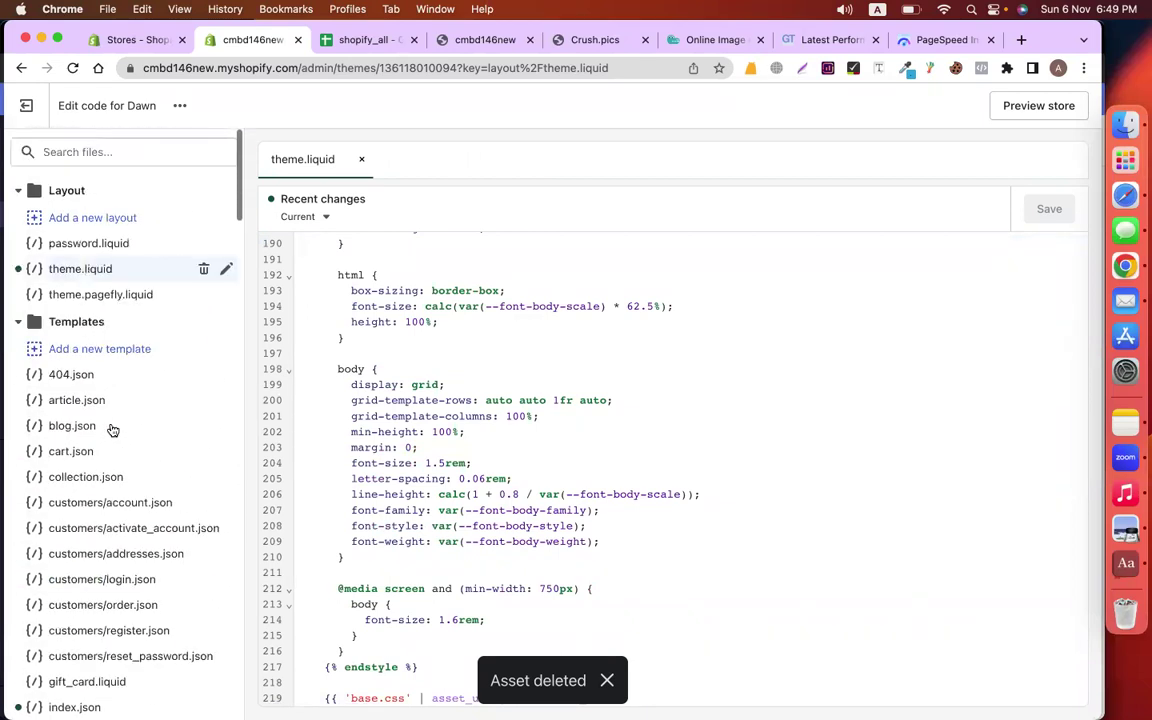
pyautogui.click(352, 45)
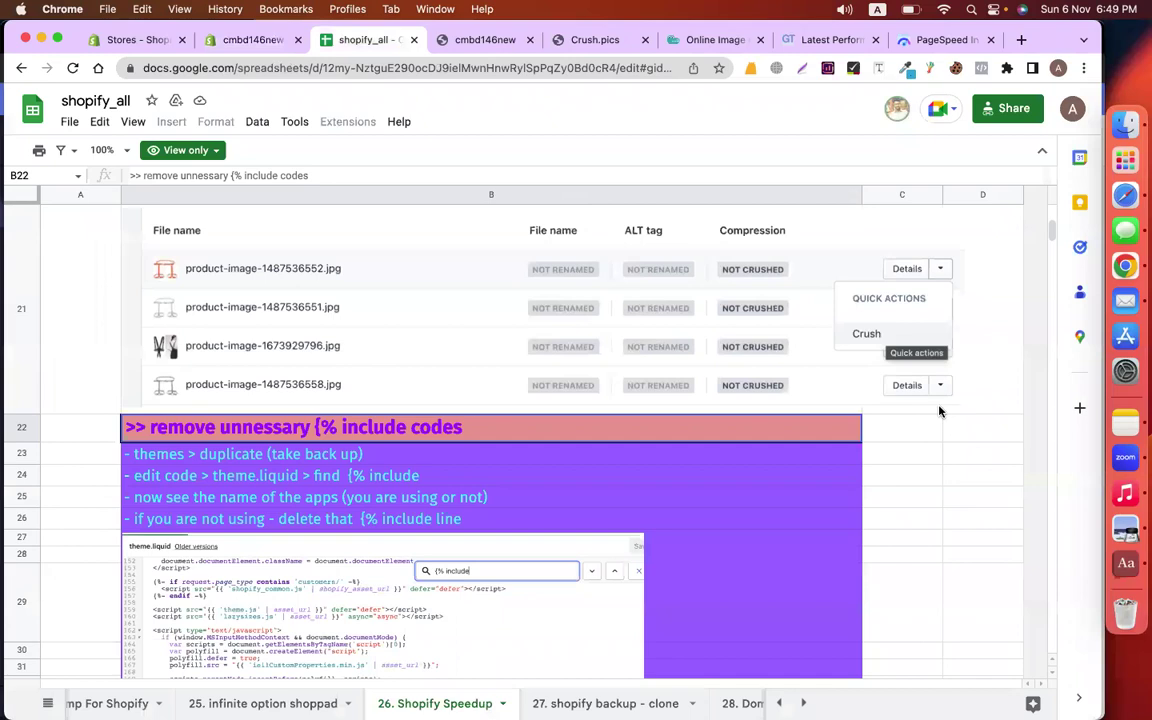
# Scroll to row 77 and follow the B77 link to the Booster: Page Speed Optimizer listing
pyautogui.click(940, 473)
pyautogui.scroll(-5, 940, 472)
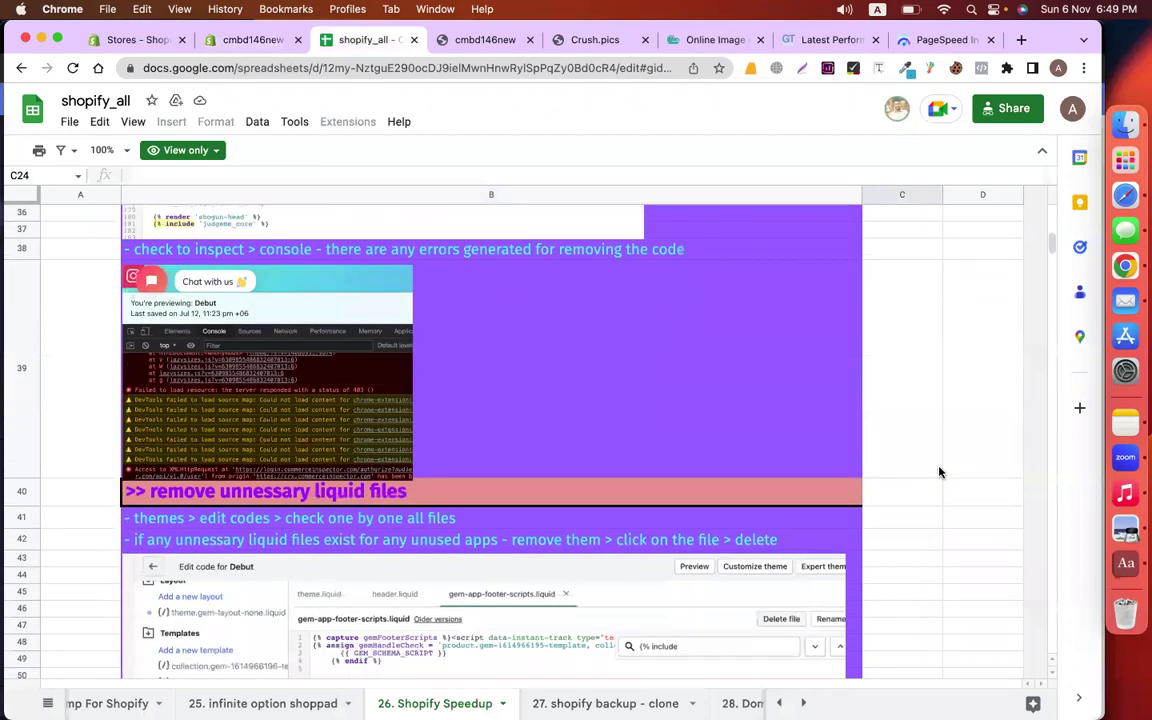
pyautogui.scroll(-5, 940, 472)
pyautogui.click(940, 472)
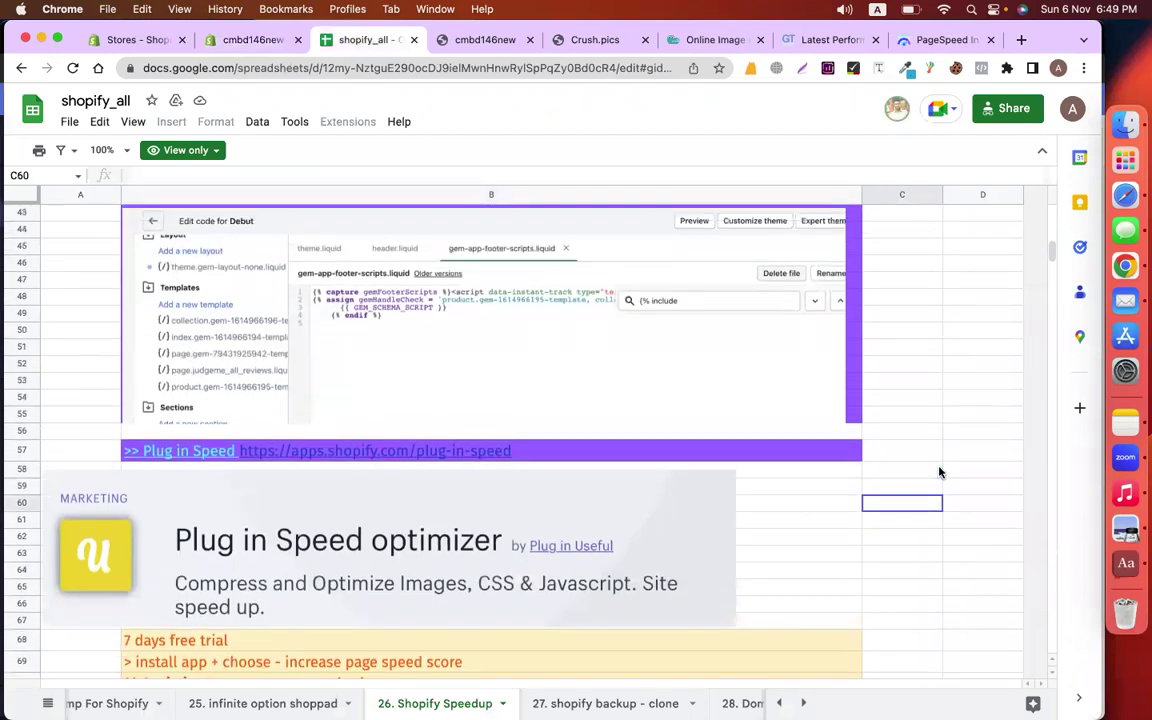
pyautogui.scroll(-5, 940, 472)
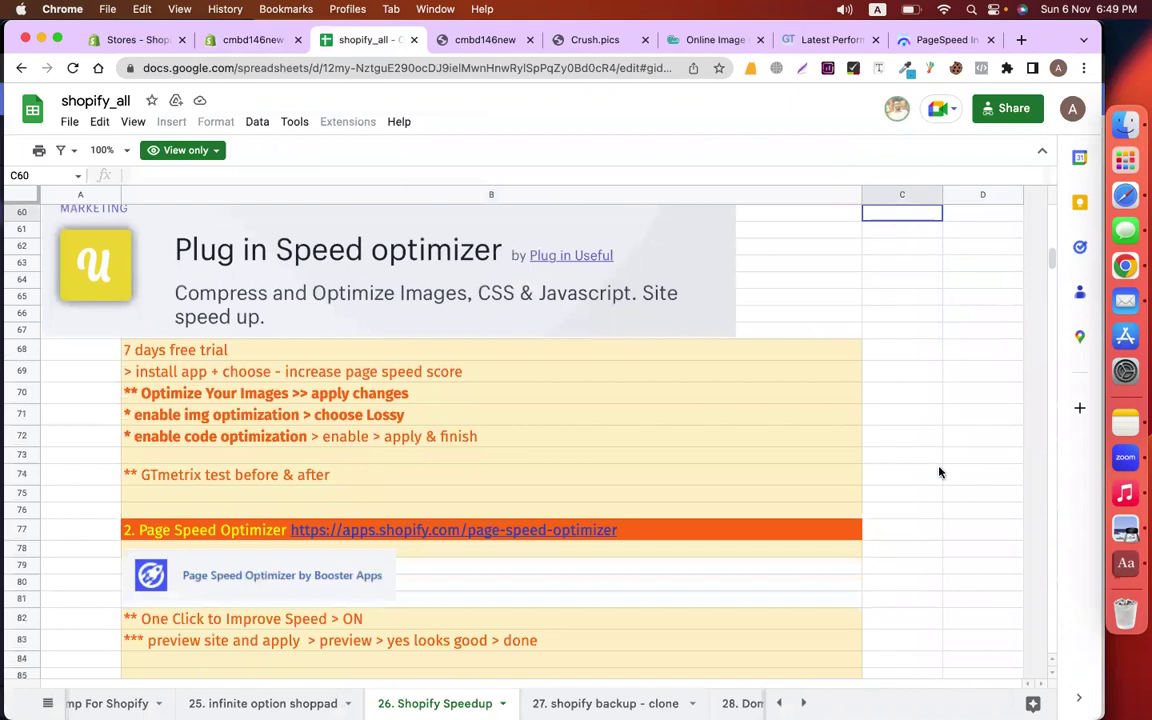
pyautogui.click(505, 537)
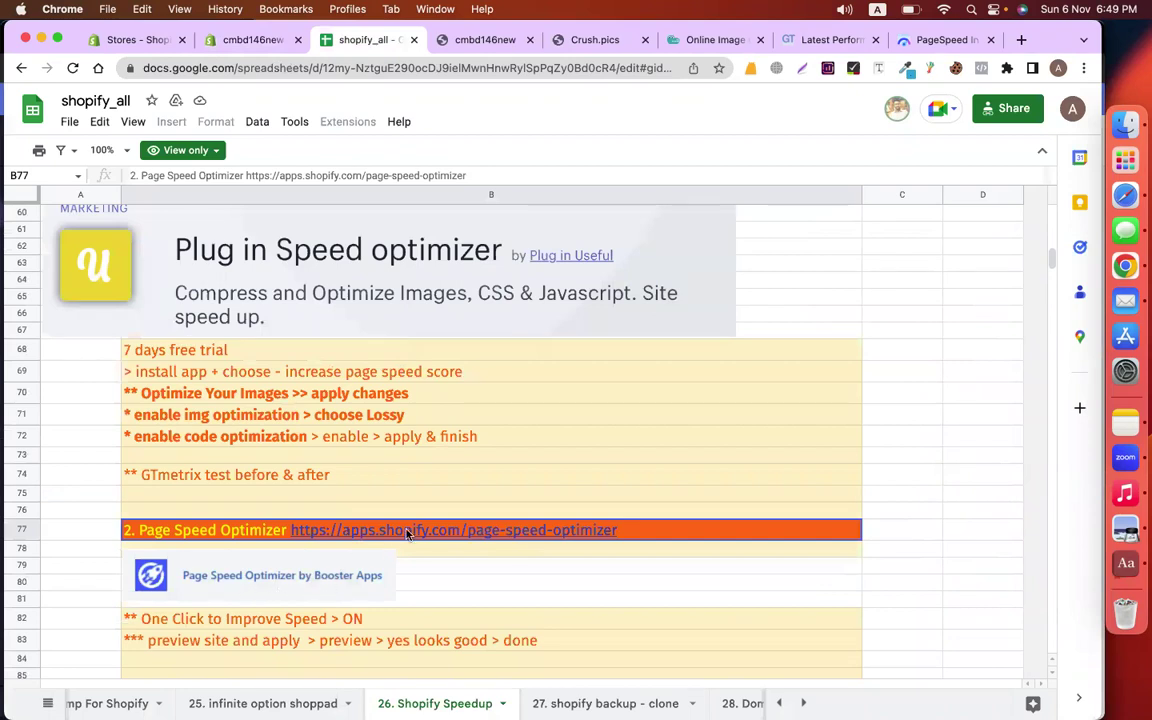
pyautogui.moveTo(310, 533)
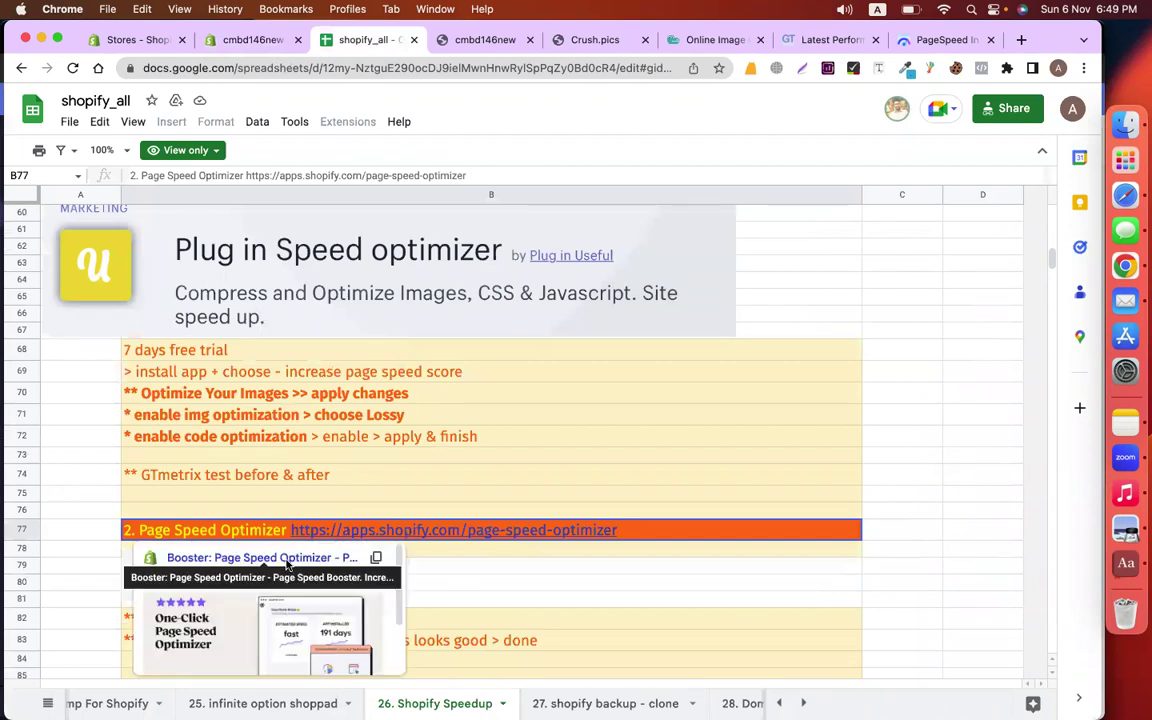
pyautogui.click(287, 562)
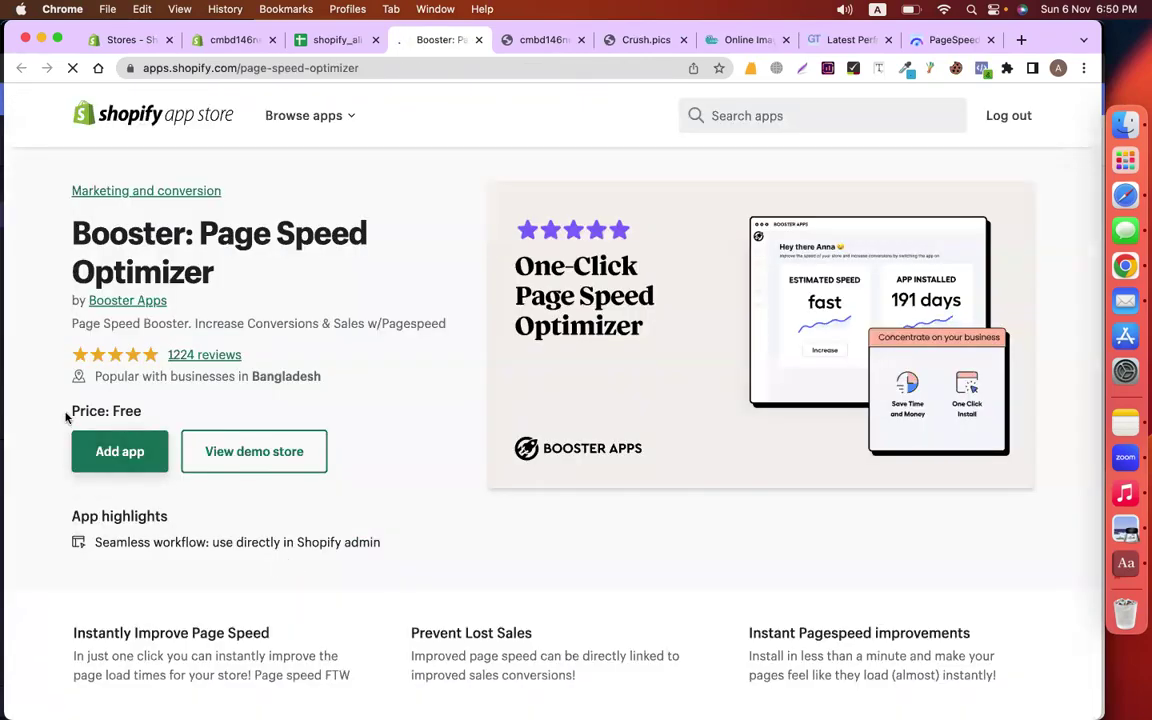
# Confirm Booster: Page Speed Optimizer is free and add it to the store
pyautogui.moveTo(67, 417); pyautogui.dragTo(148, 417)
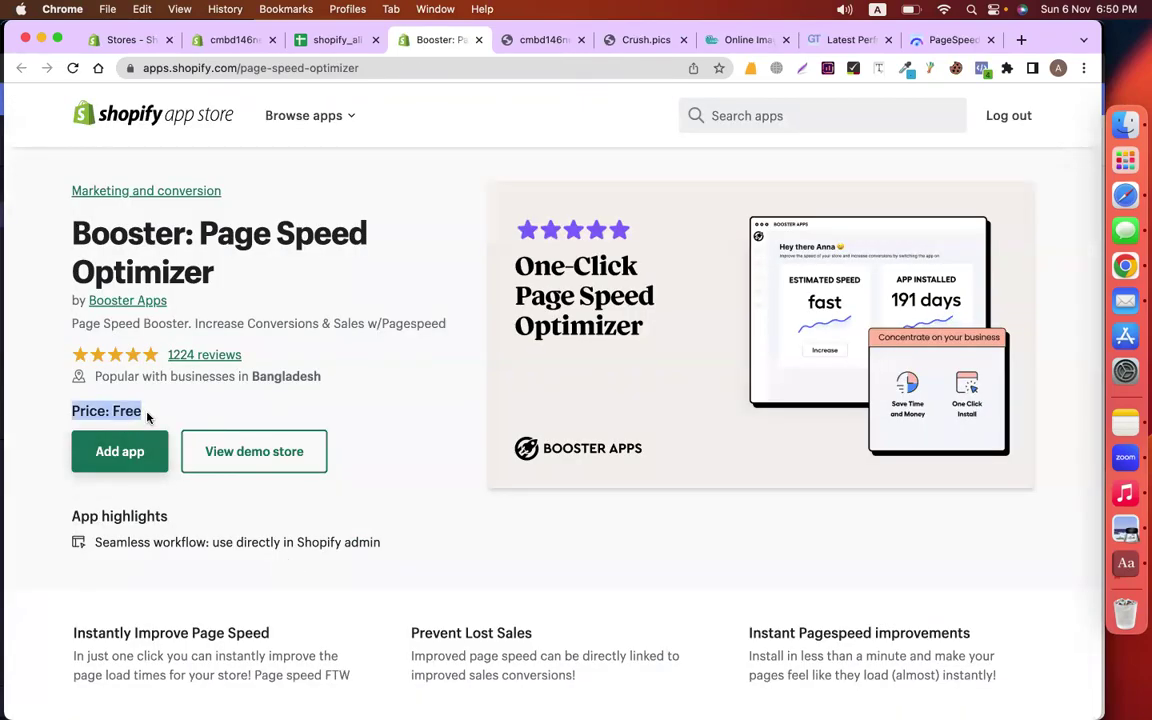
pyautogui.click(137, 454)
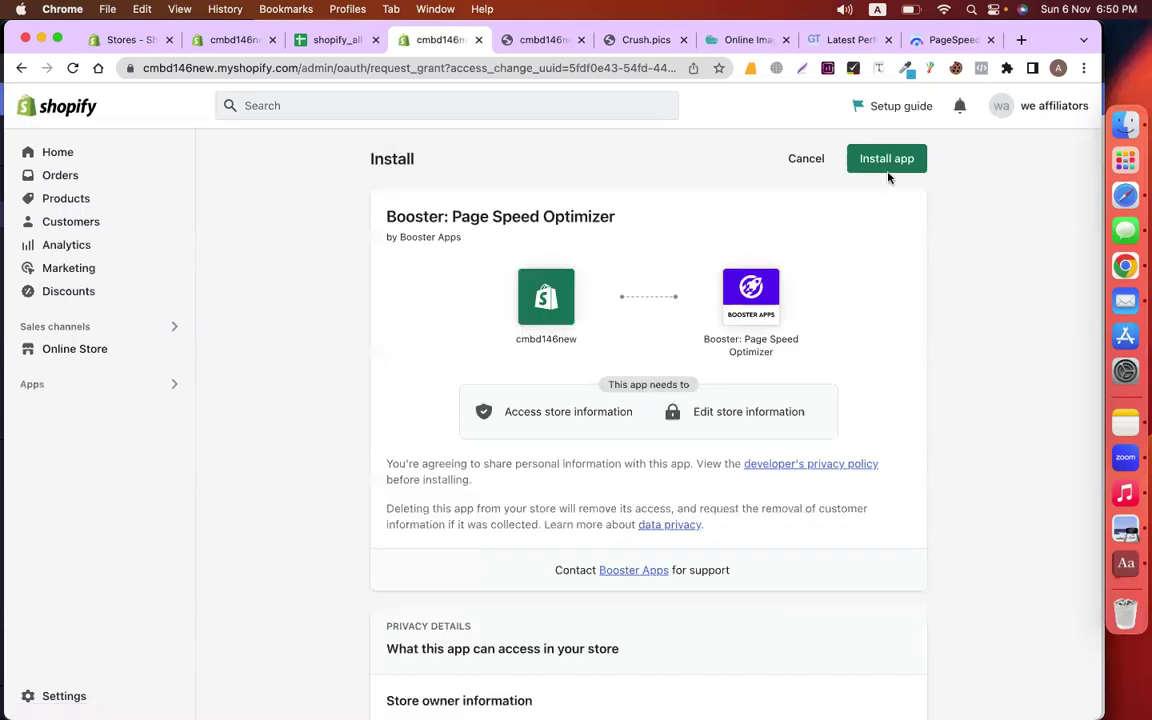
# Approve the Booster install, reload its dashboard, and scroll to the One Click to Improve Speed switch
pyautogui.click(886, 167)
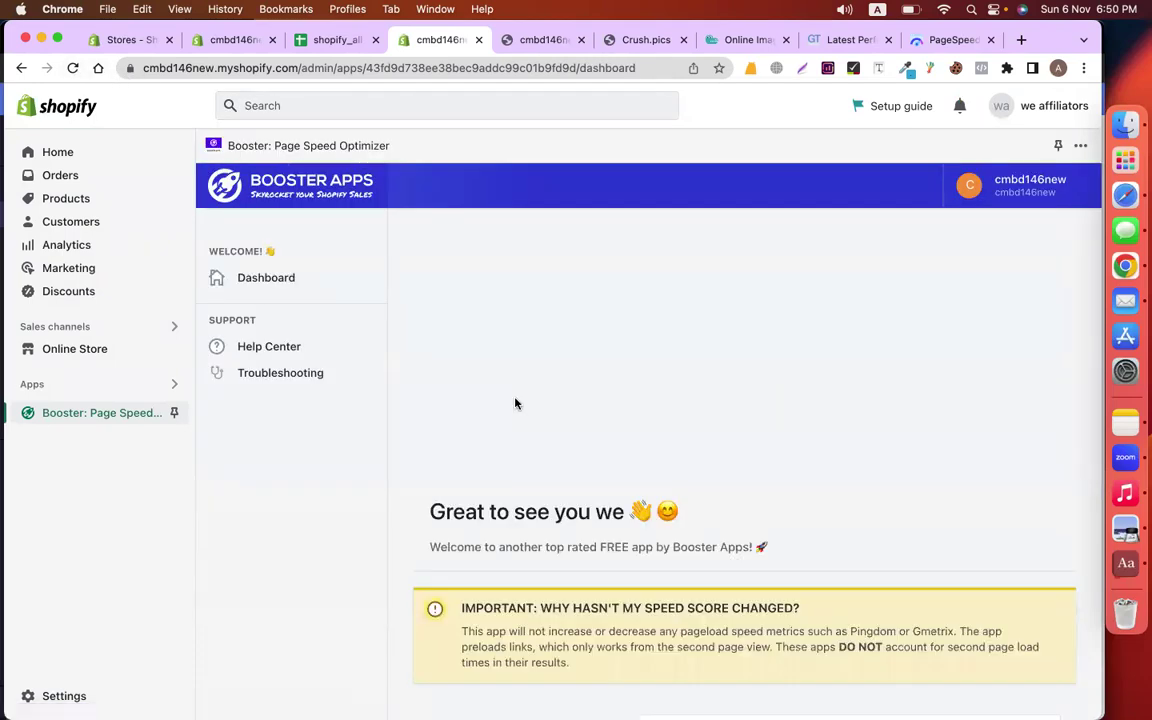
pyautogui.scroll(-5, 515, 403)
pyautogui.scroll(-5, 515, 403)
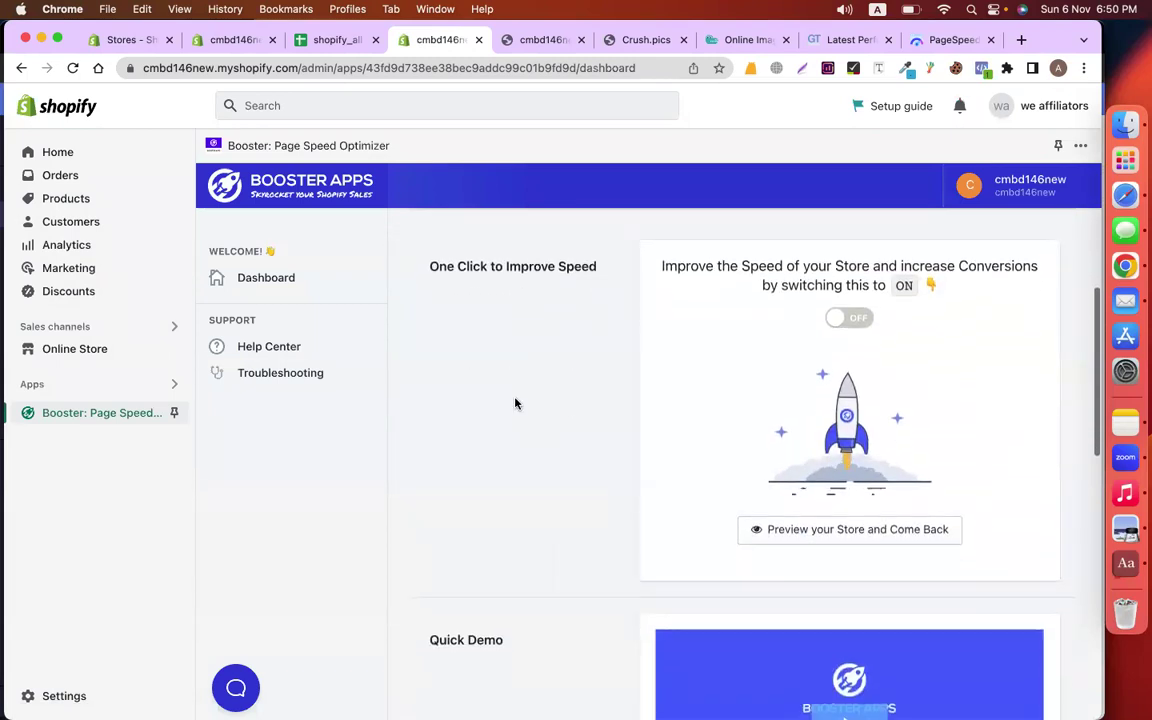
pyautogui.scroll(8, 515, 403)
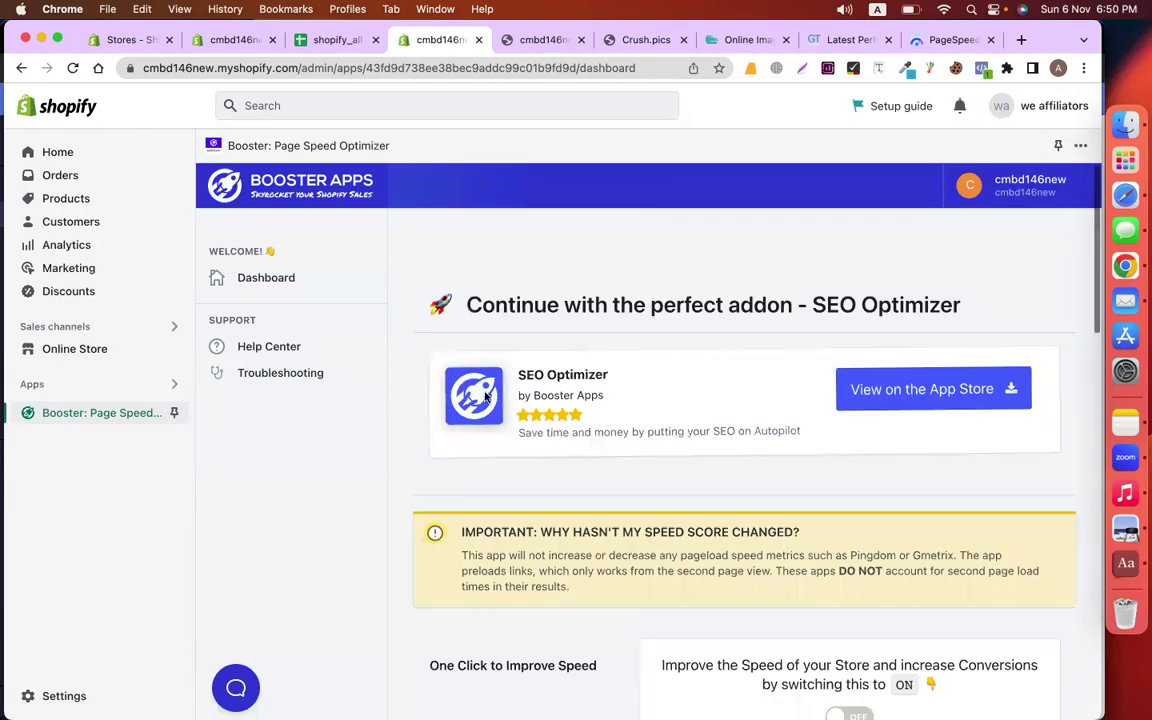
pyautogui.click(278, 278)
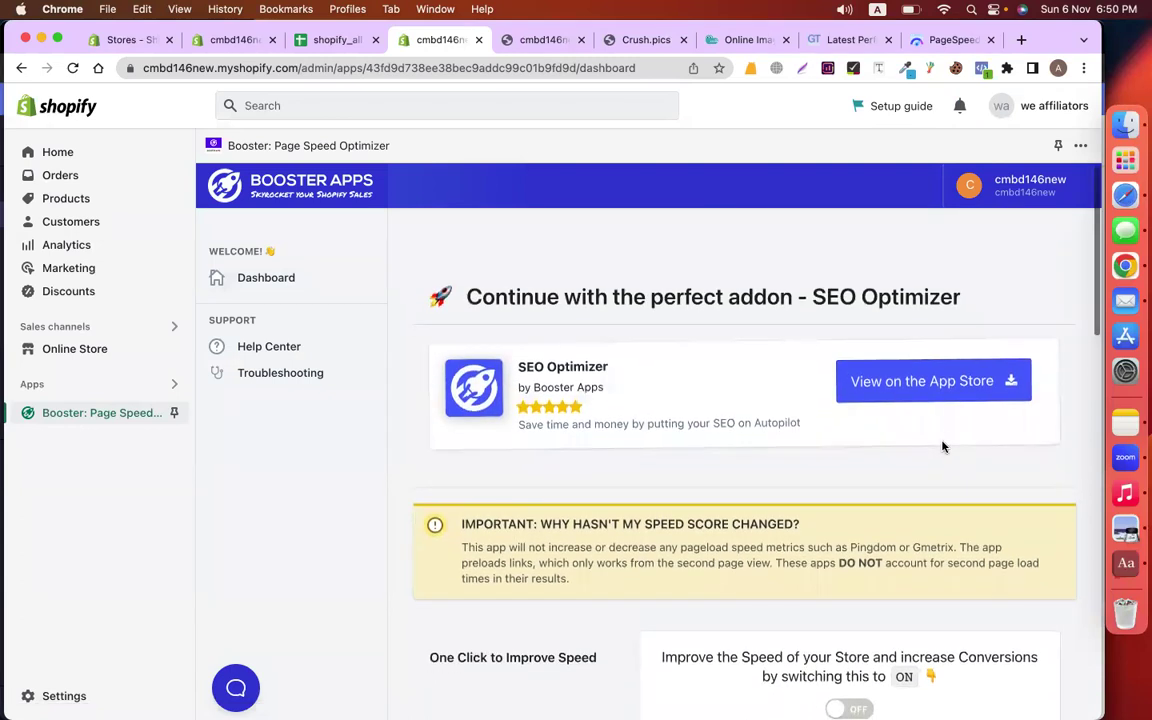
pyautogui.scroll(-5, 642, 531)
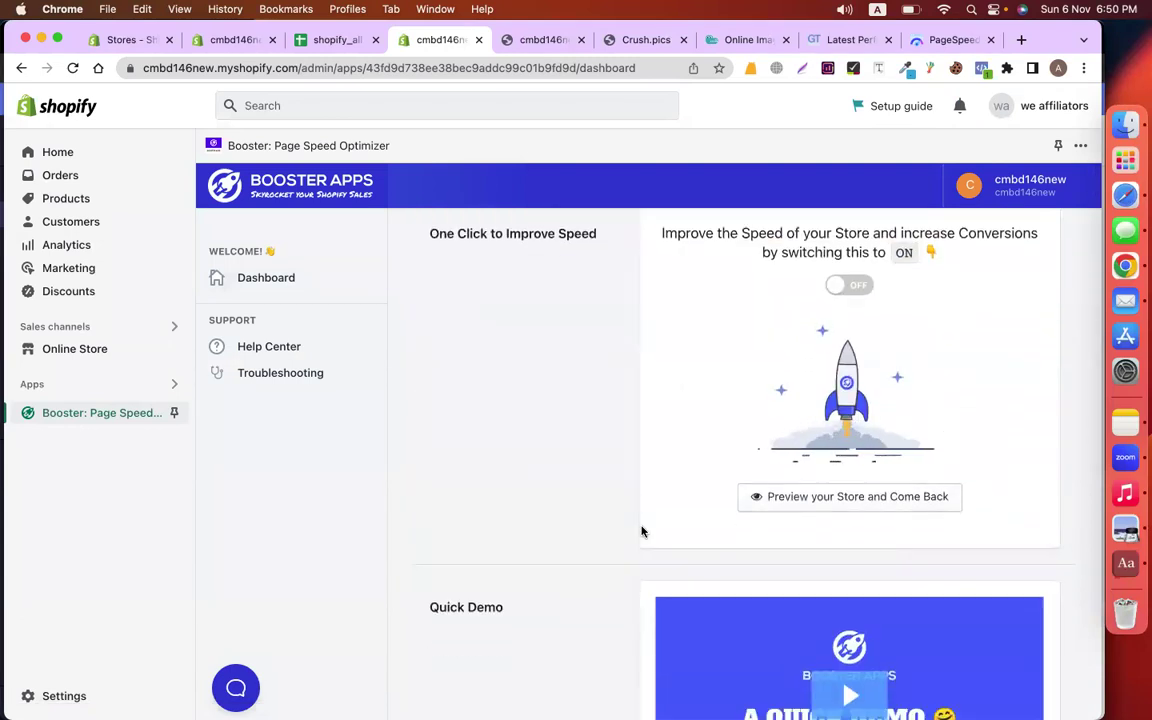
pyautogui.scroll(-3, 642, 531)
pyautogui.scroll(-8, 642, 531)
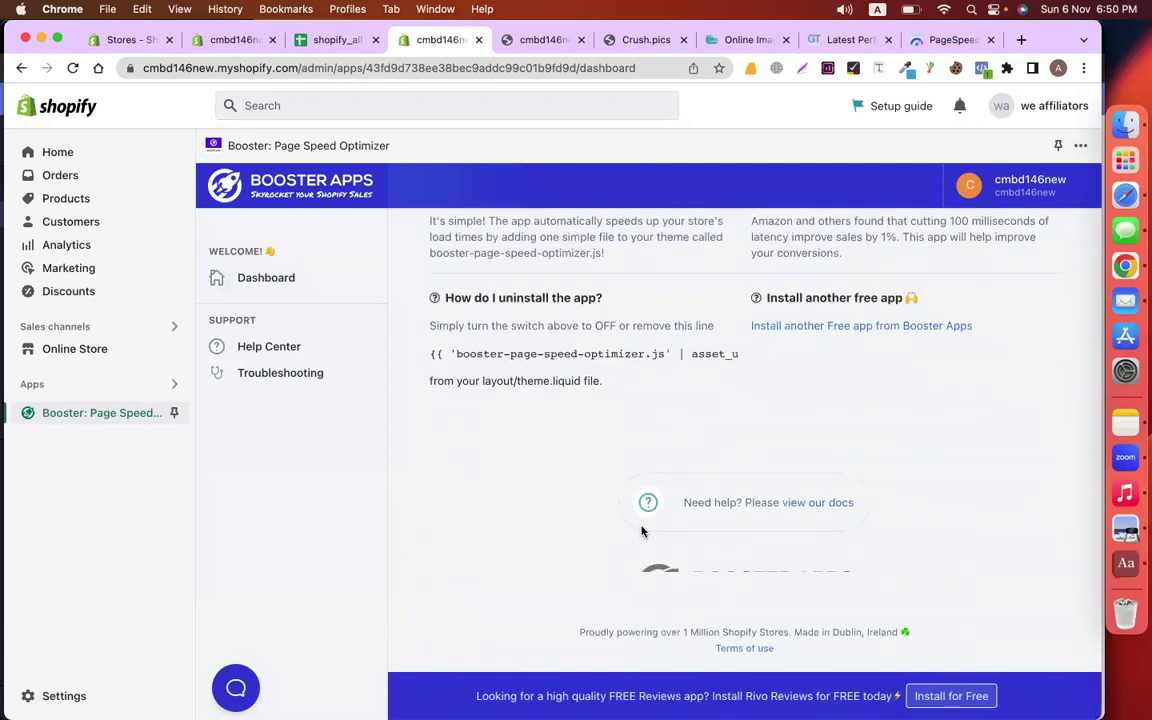
pyautogui.scroll(8, 797, 406)
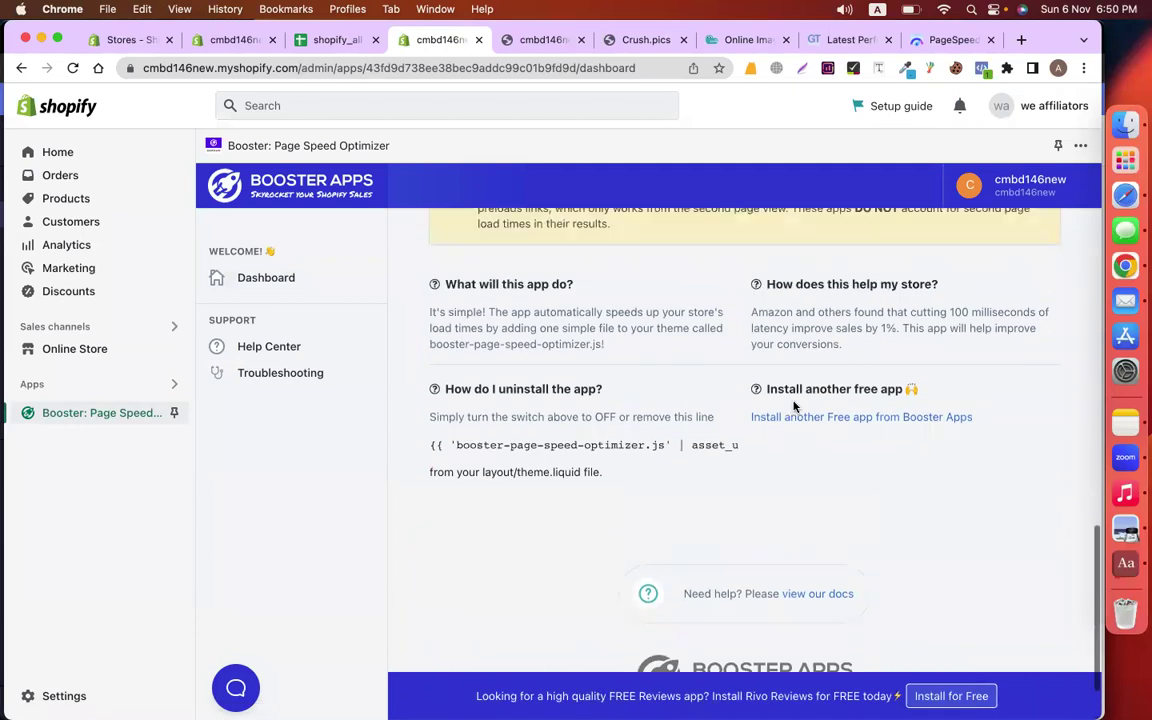
pyautogui.scroll(8, 666, 432)
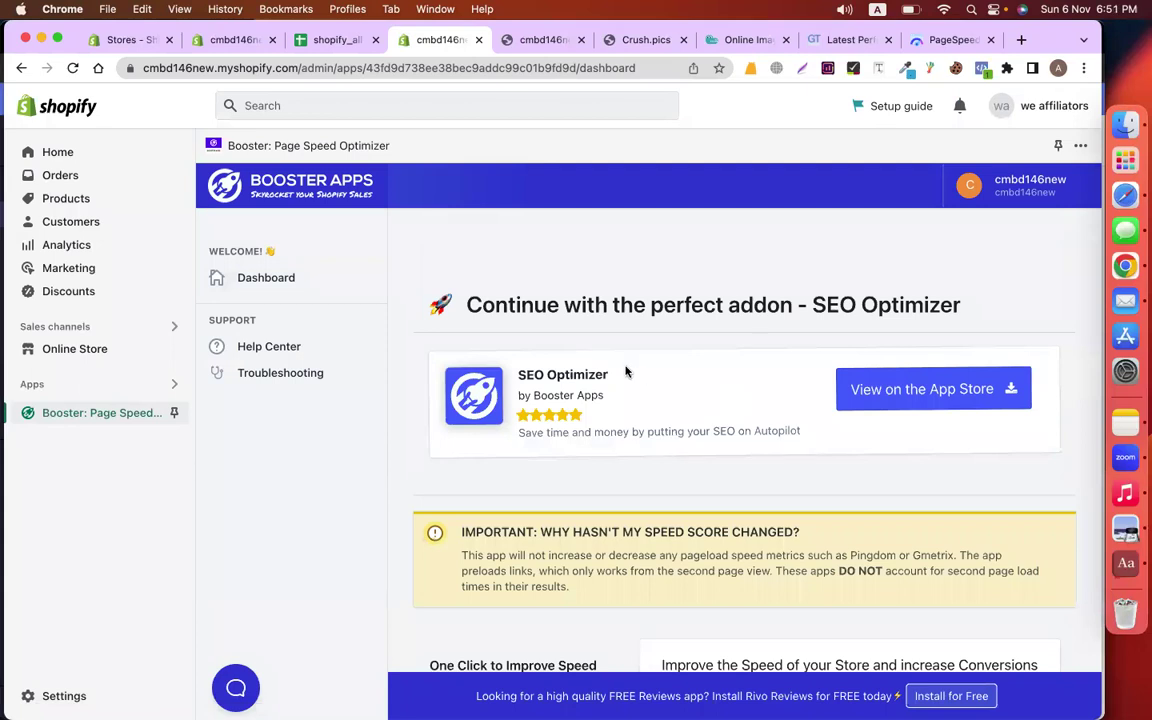
pyautogui.scroll(-1, 626, 372)
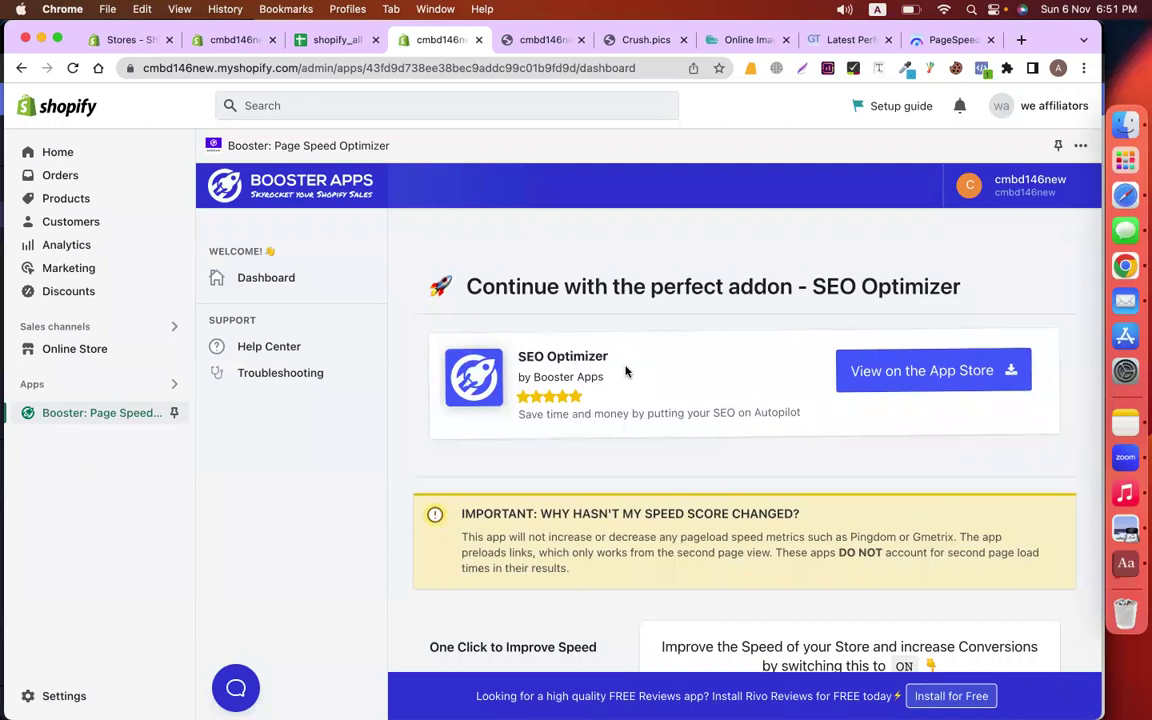
pyautogui.scroll(-10, 626, 372)
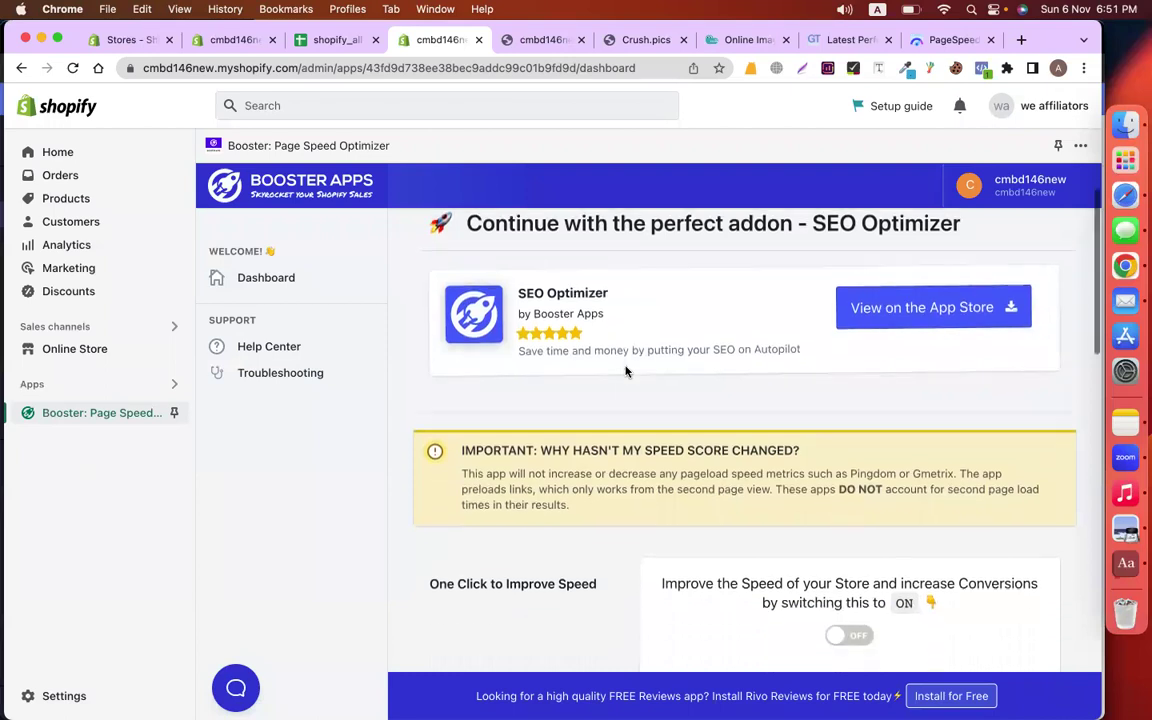
# Switch One Click to Improve Speed ON, then go back to the shopify_all sheet
pyautogui.click(861, 432)
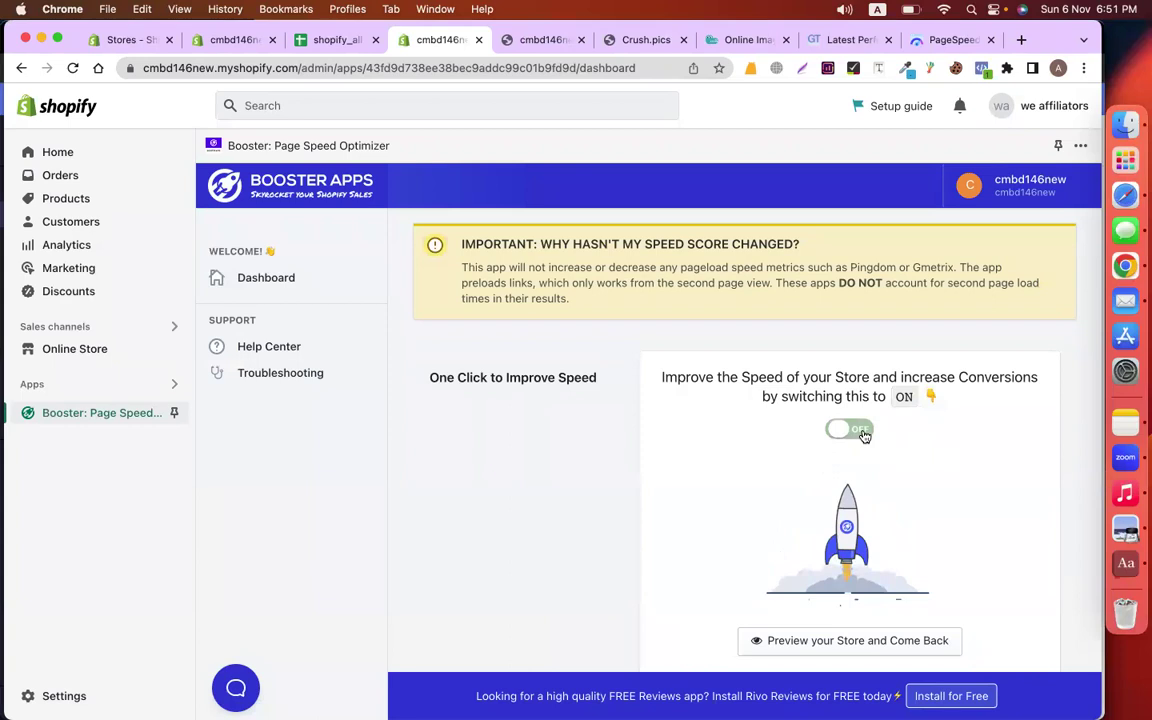
pyautogui.scroll(-5, 964, 481)
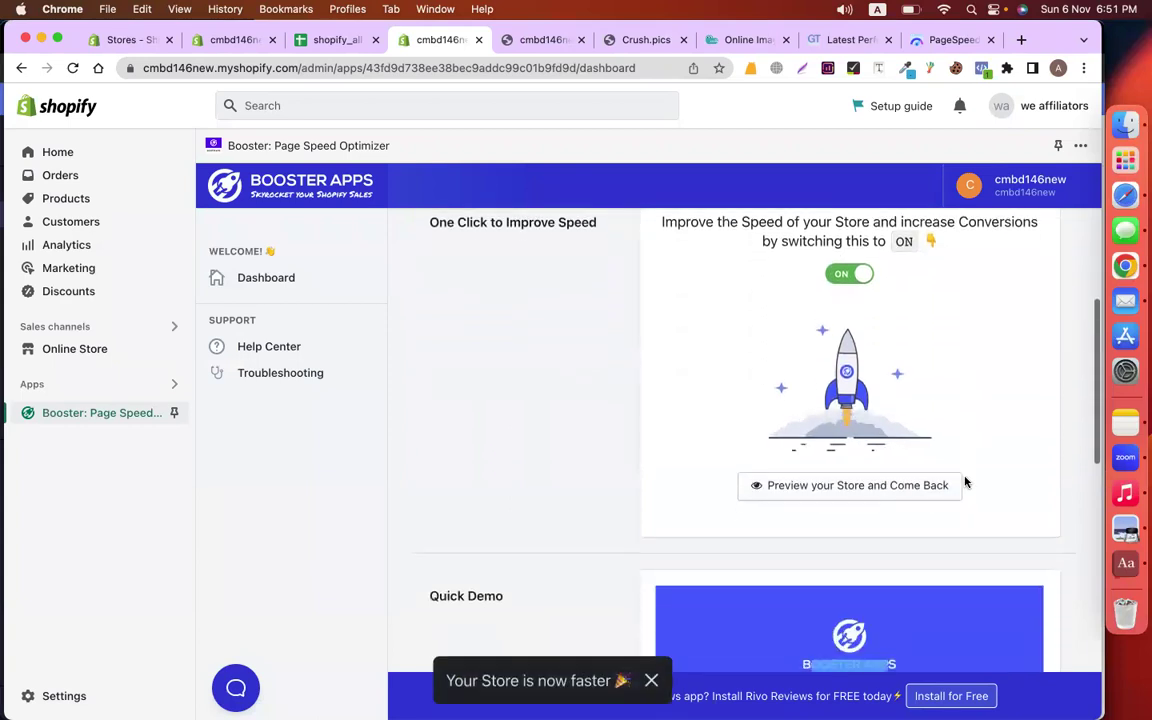
pyautogui.scroll(1, 980, 430)
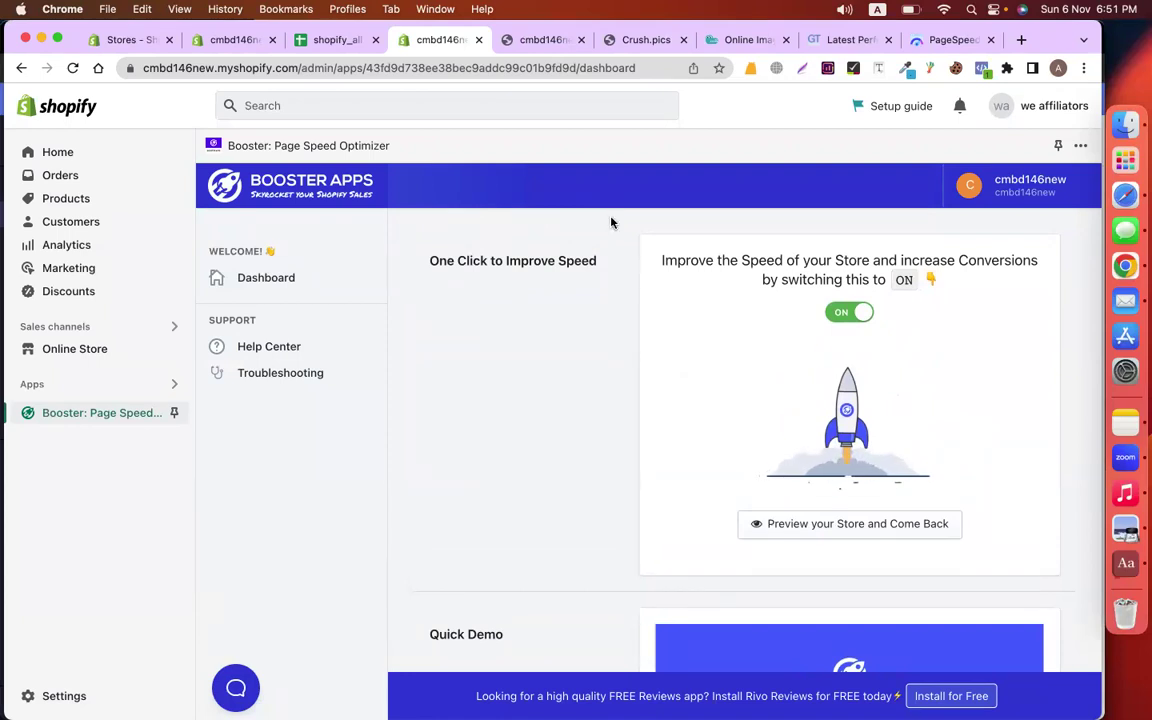
pyautogui.click(335, 40)
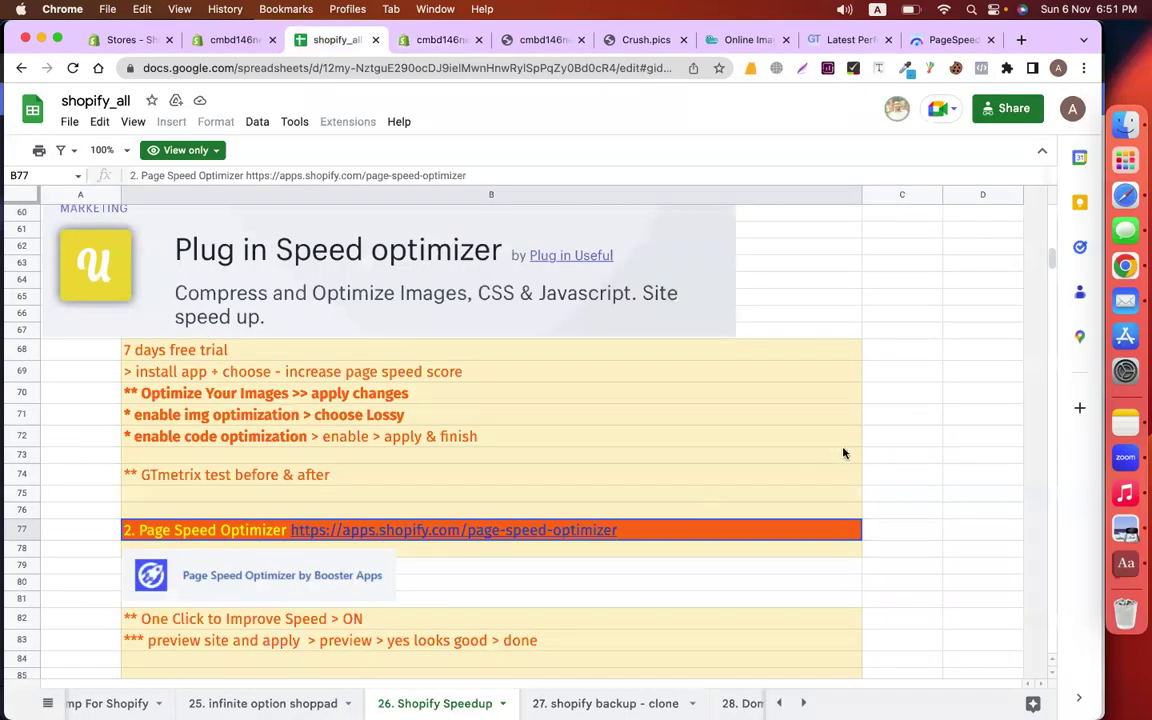
# Review the Plug in Speed notes, dismiss the link preview, and bring up the GTmetrix report
pyautogui.scroll(-5, 843, 452)
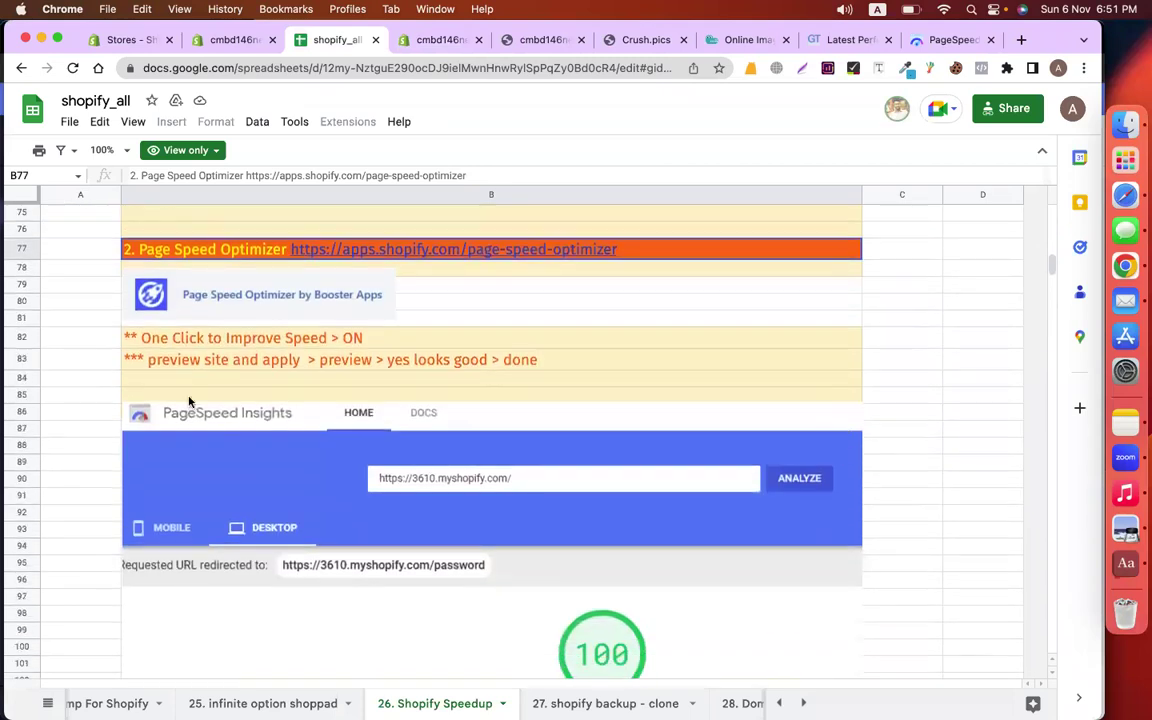
pyautogui.scroll(8, 617, 378)
pyautogui.click(877, 469)
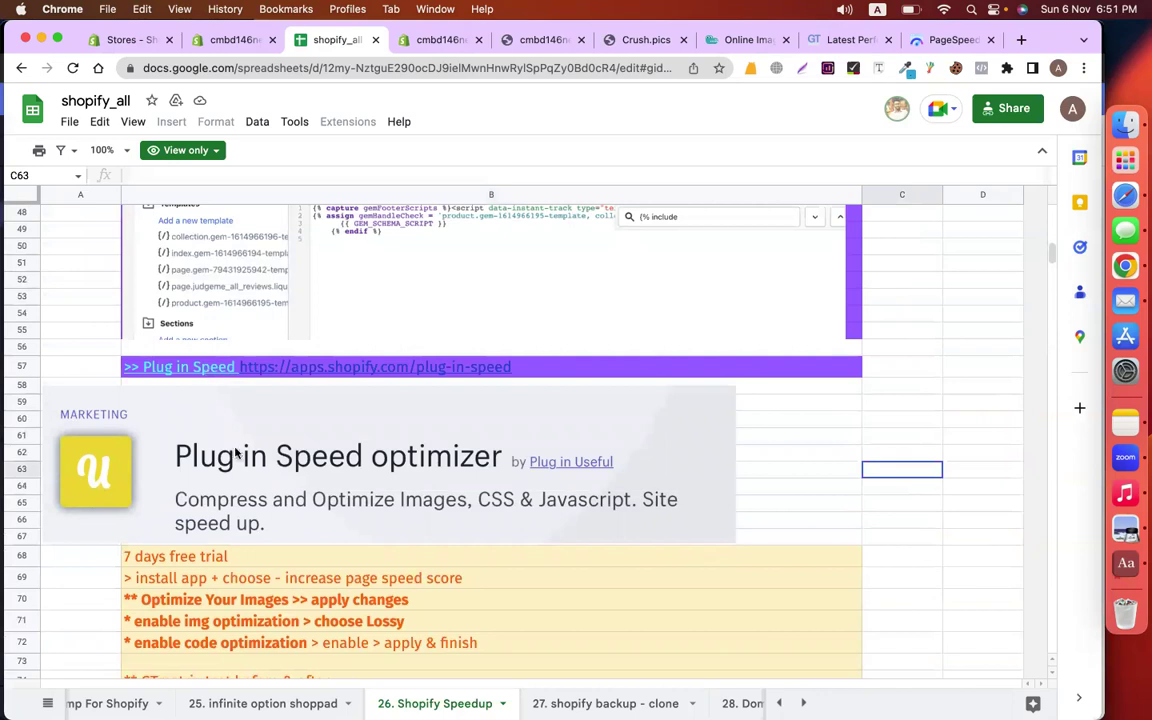
pyautogui.click(795, 477)
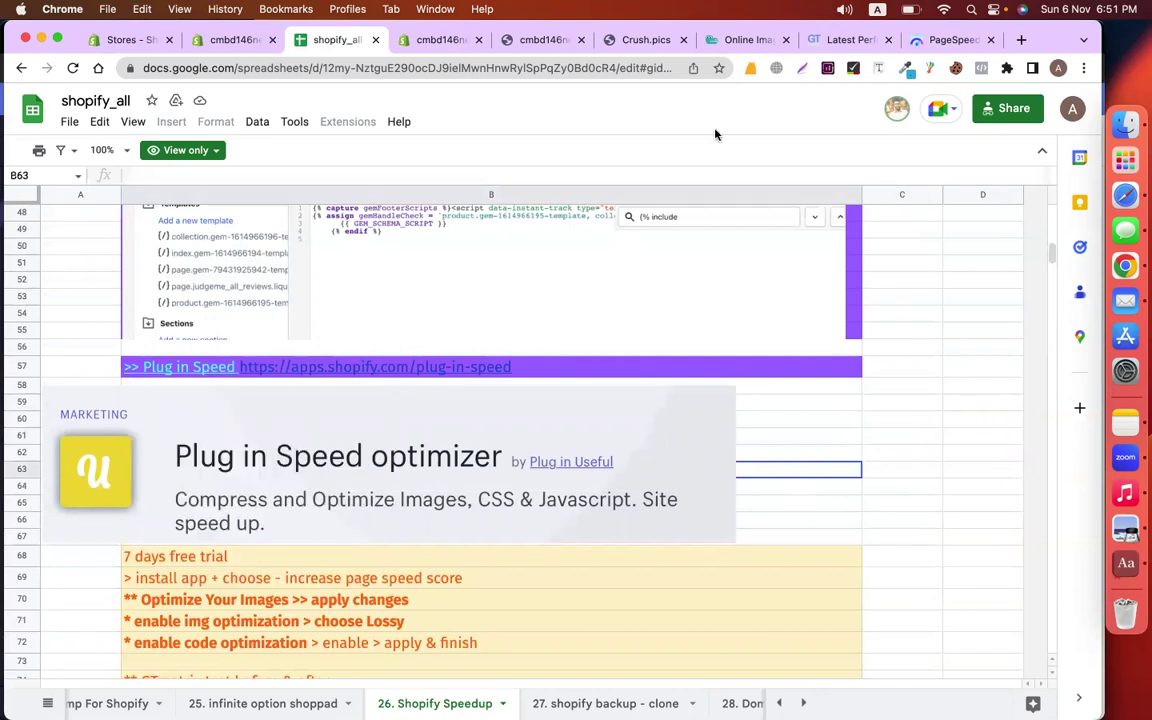
pyautogui.click(848, 40)
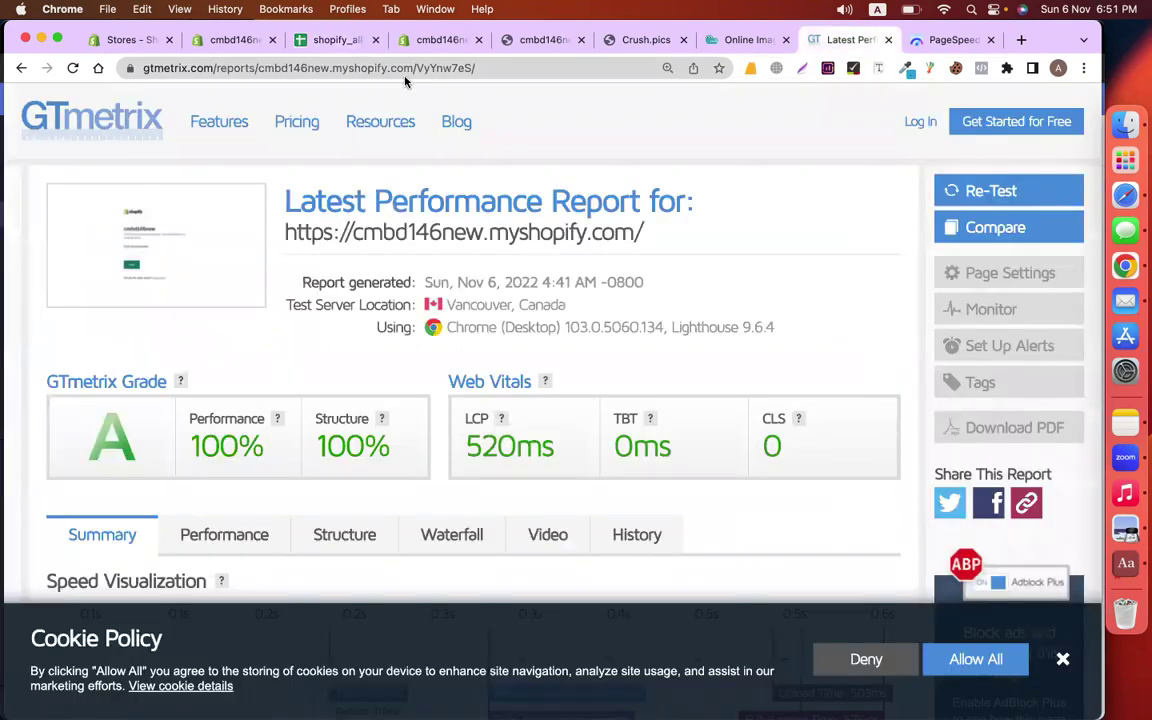
# Leave the grade A GTmetrix report and return to the shopify_all notes sheet
pyautogui.click(306, 39)
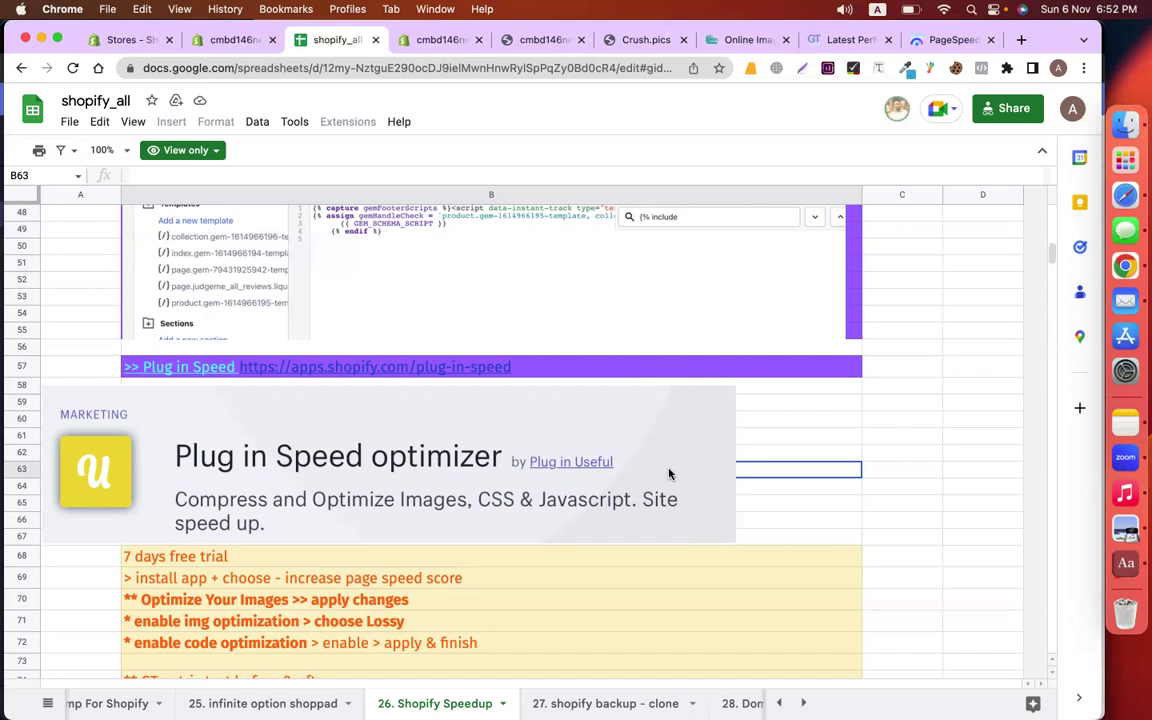
# Switch to the '34. Shopify Legal Pages Generator' sheet tab with the privacy policy steps
pyautogui.scroll(-5, 669, 473)
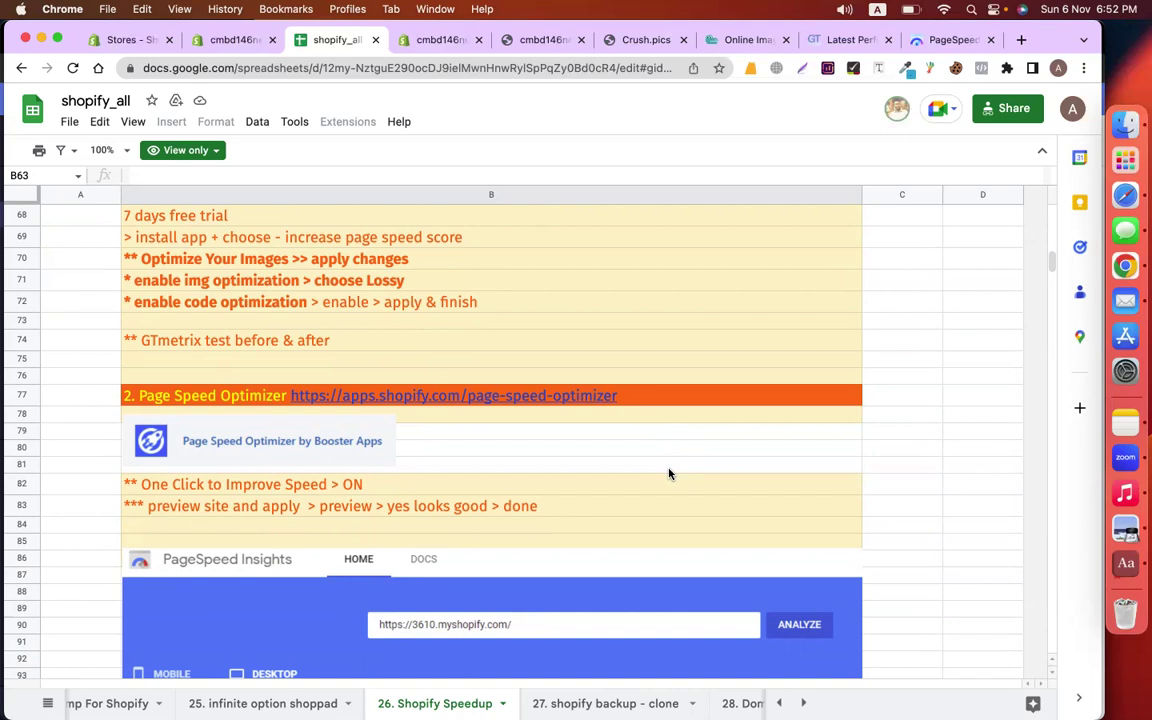
pyautogui.scroll(20, 669, 474)
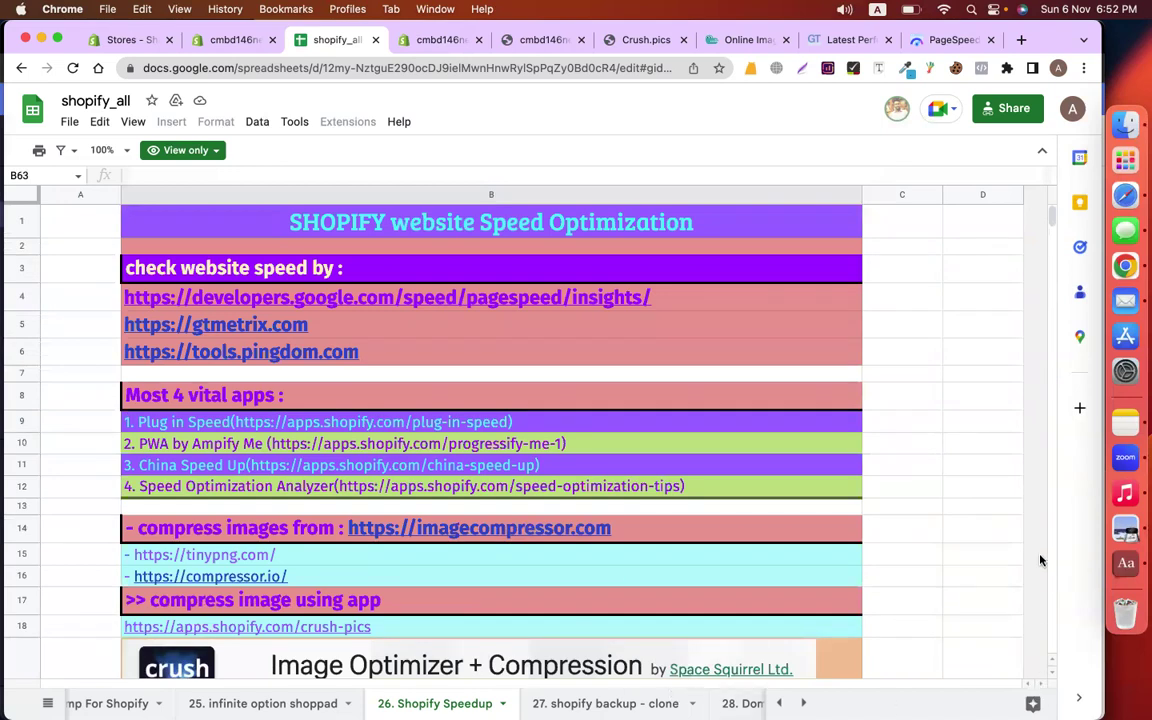
pyautogui.hscroll(5, 689, 700)
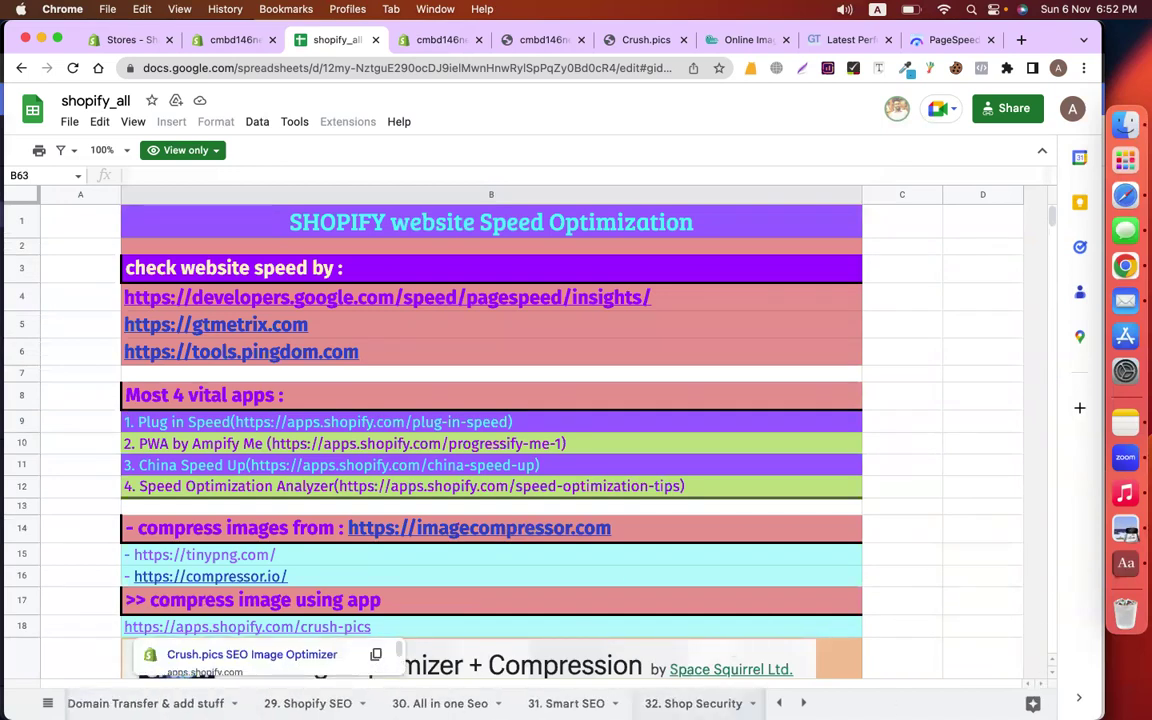
pyautogui.hscroll(2, 500, 703)
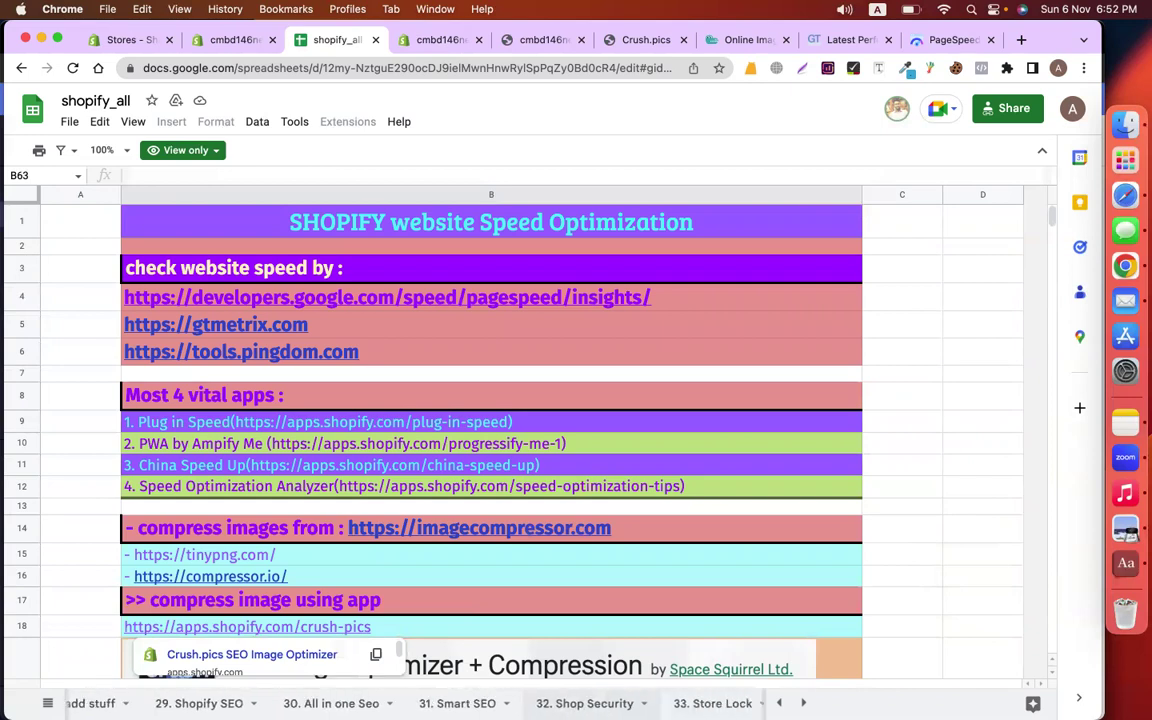
pyautogui.hscroll(4, 500, 703)
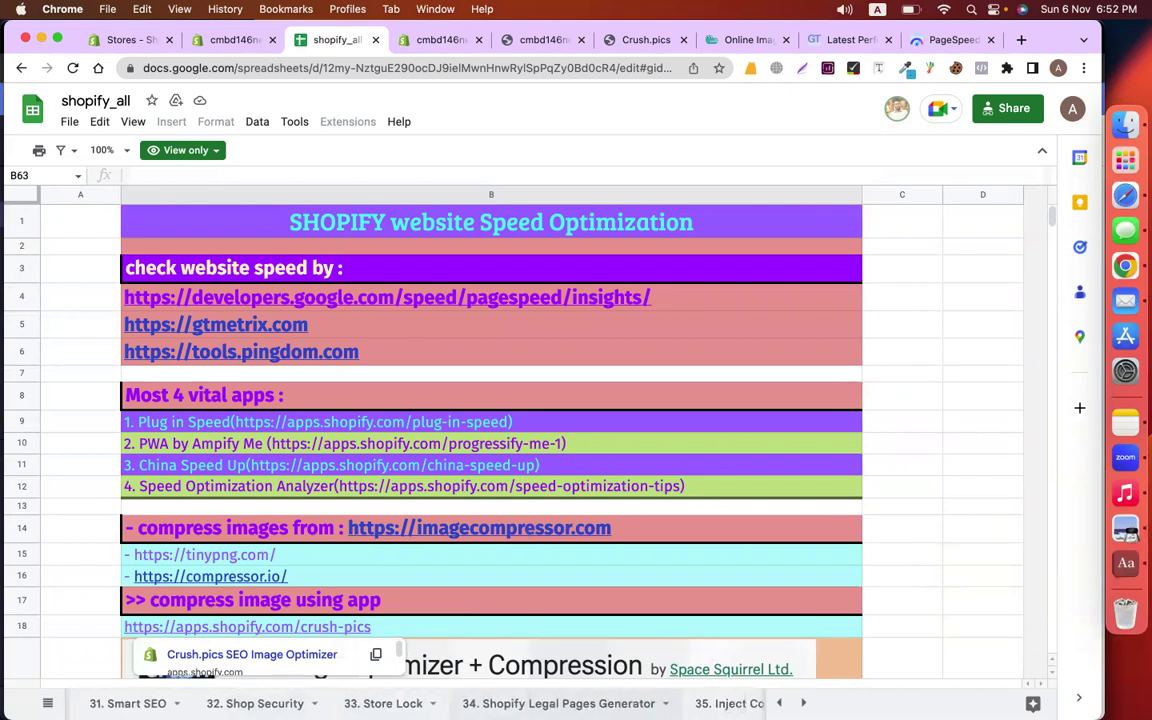
pyautogui.click(558, 703)
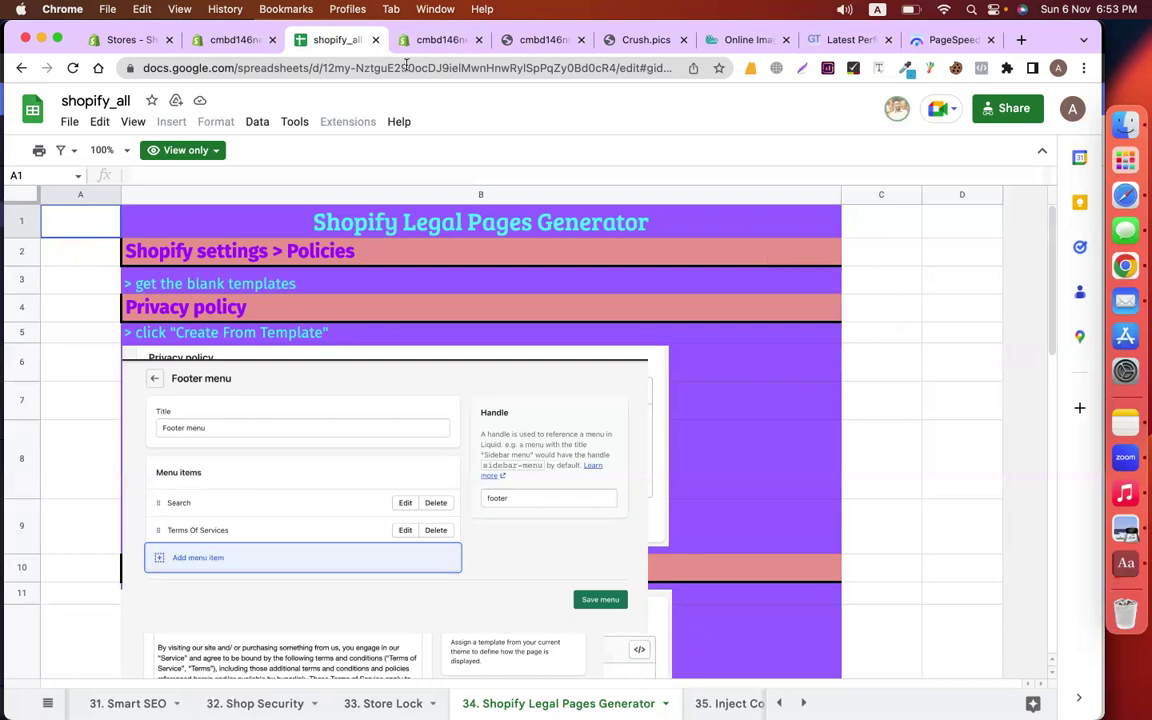
# Leave the theme code editor for the Themes list and preview the live cmbd146new storefront
pyautogui.click(234, 42)
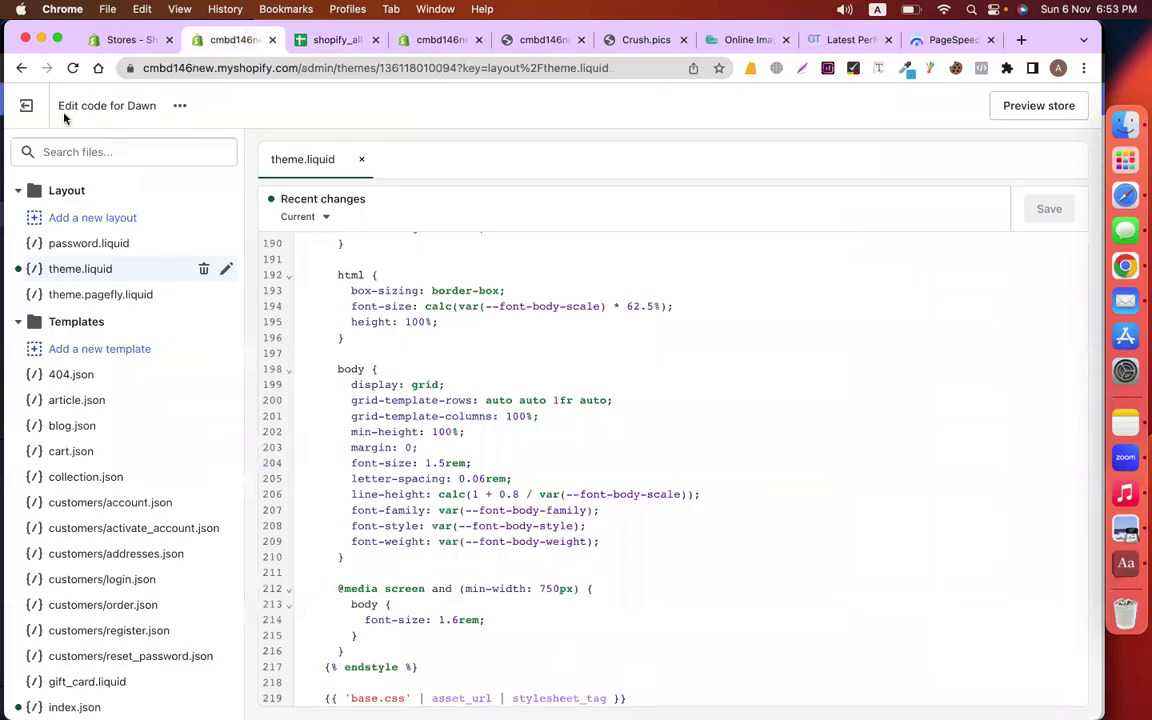
pyautogui.click(26, 105)
pyautogui.scroll(-3, 504, 459)
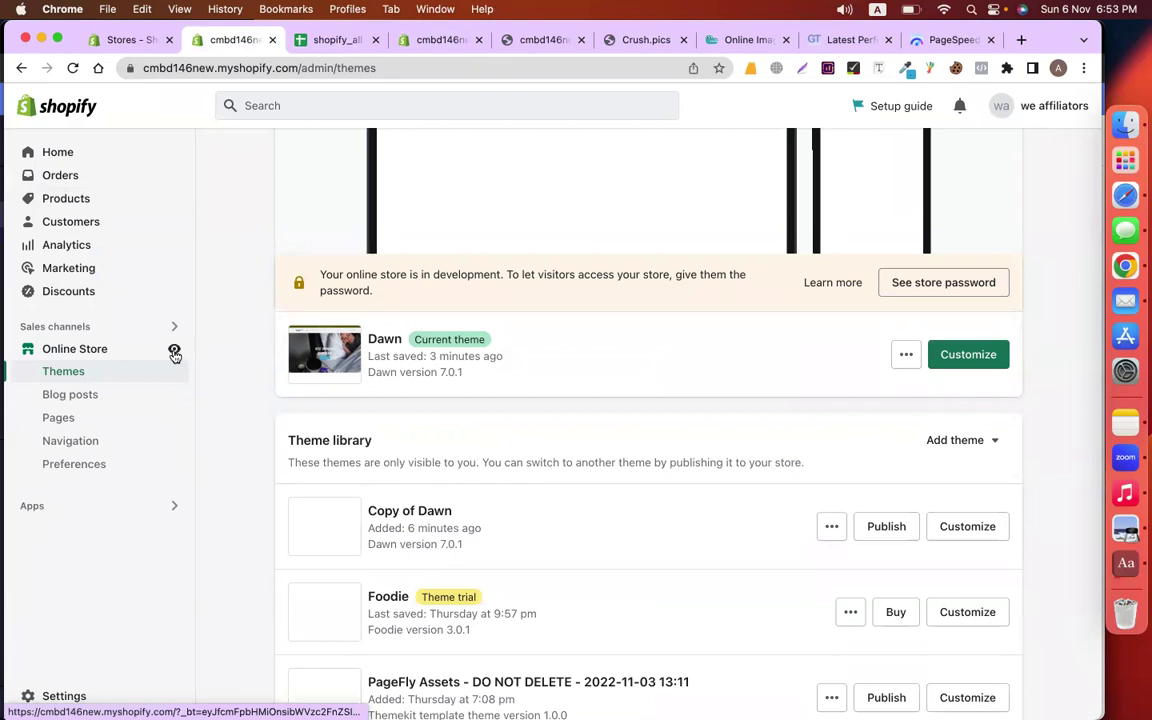
pyautogui.click(174, 349)
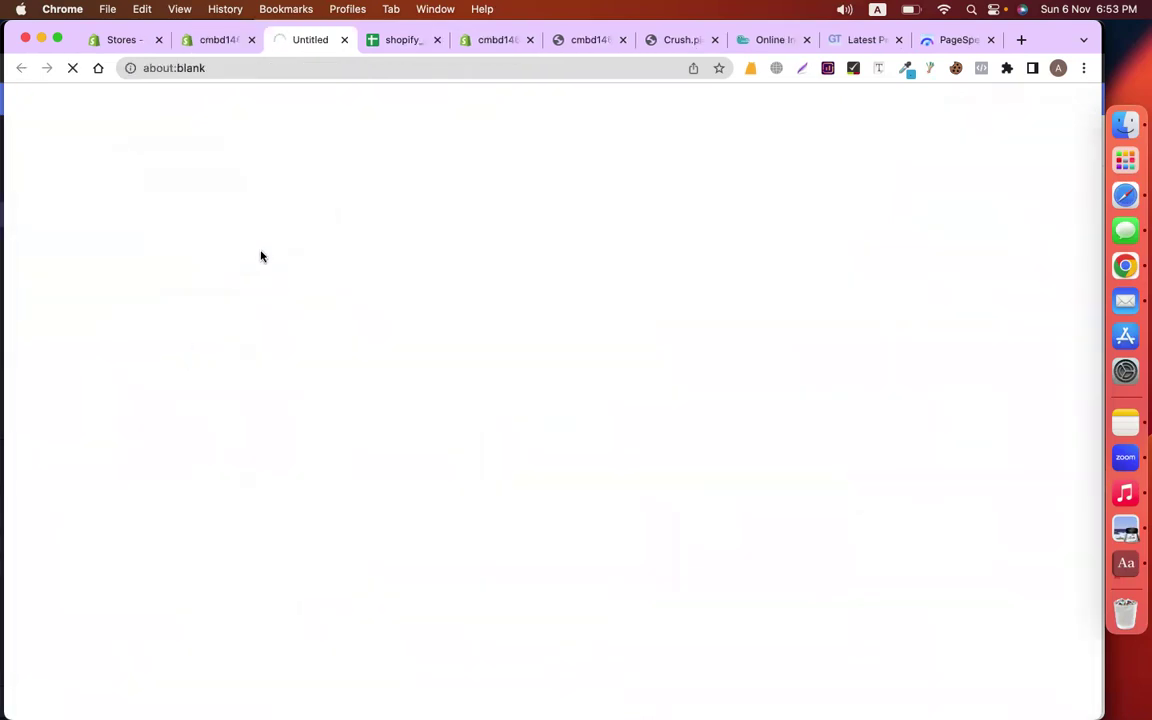
pyautogui.scroll(-5, 478, 396)
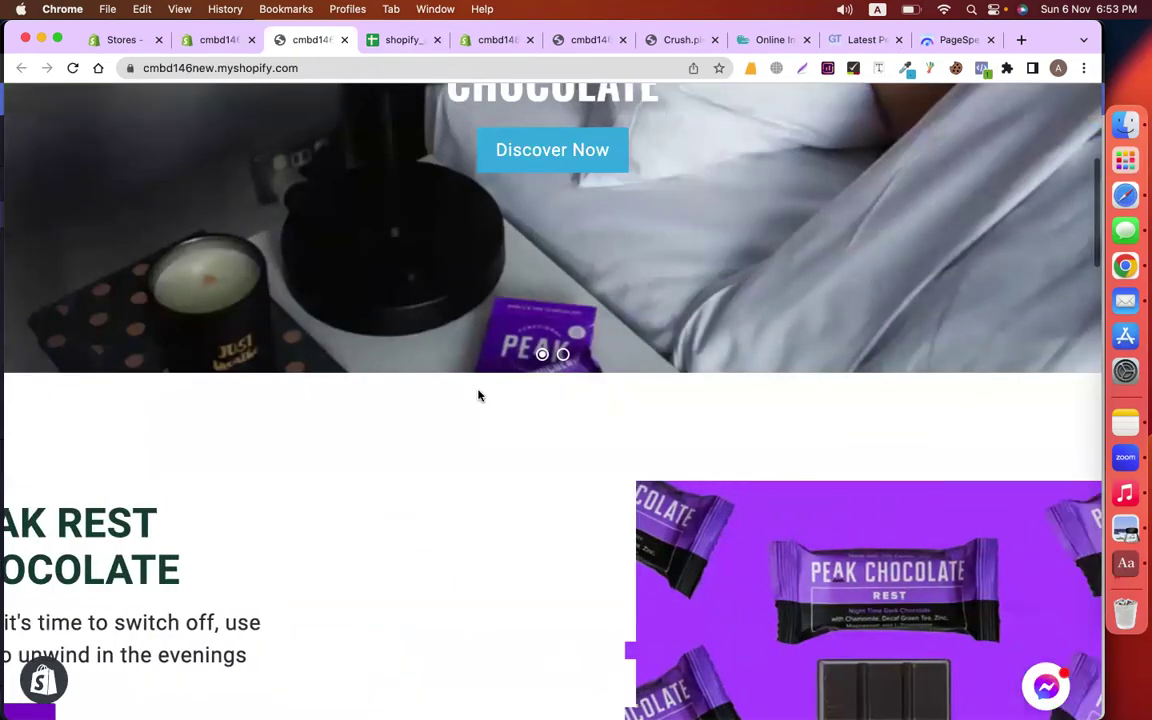
pyautogui.scroll(-9, 478, 396)
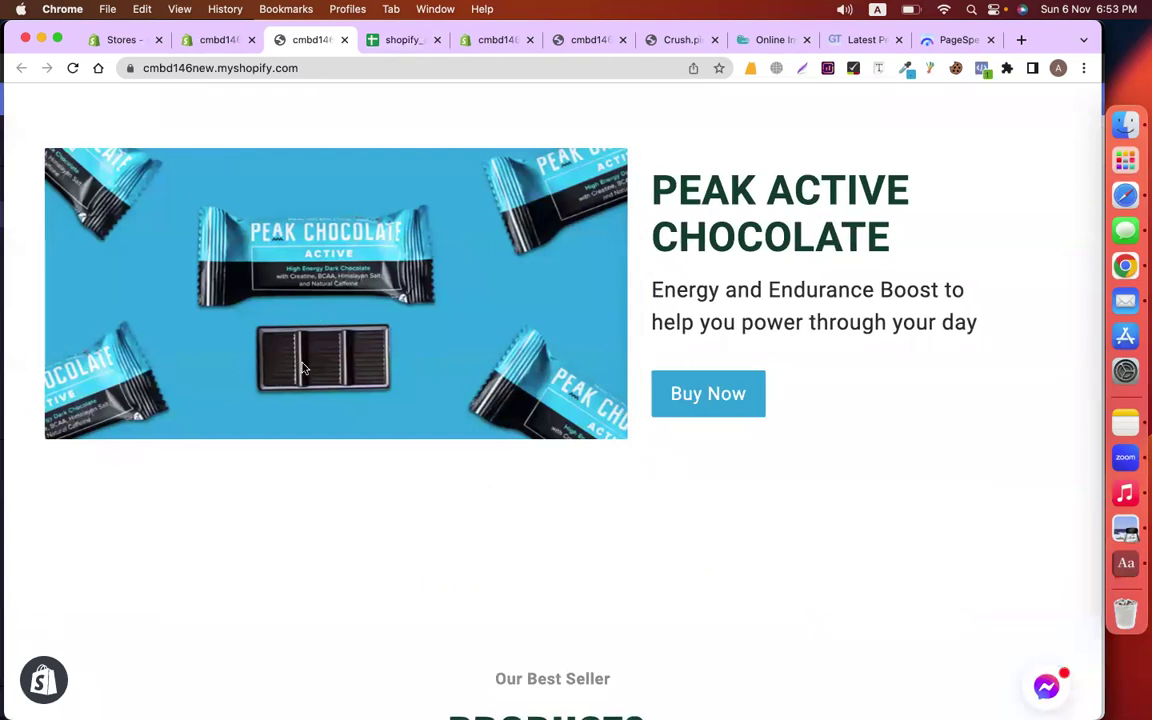
# Close the storefront preview and remove the Copy of Dawn theme
pyautogui.click(343, 40)
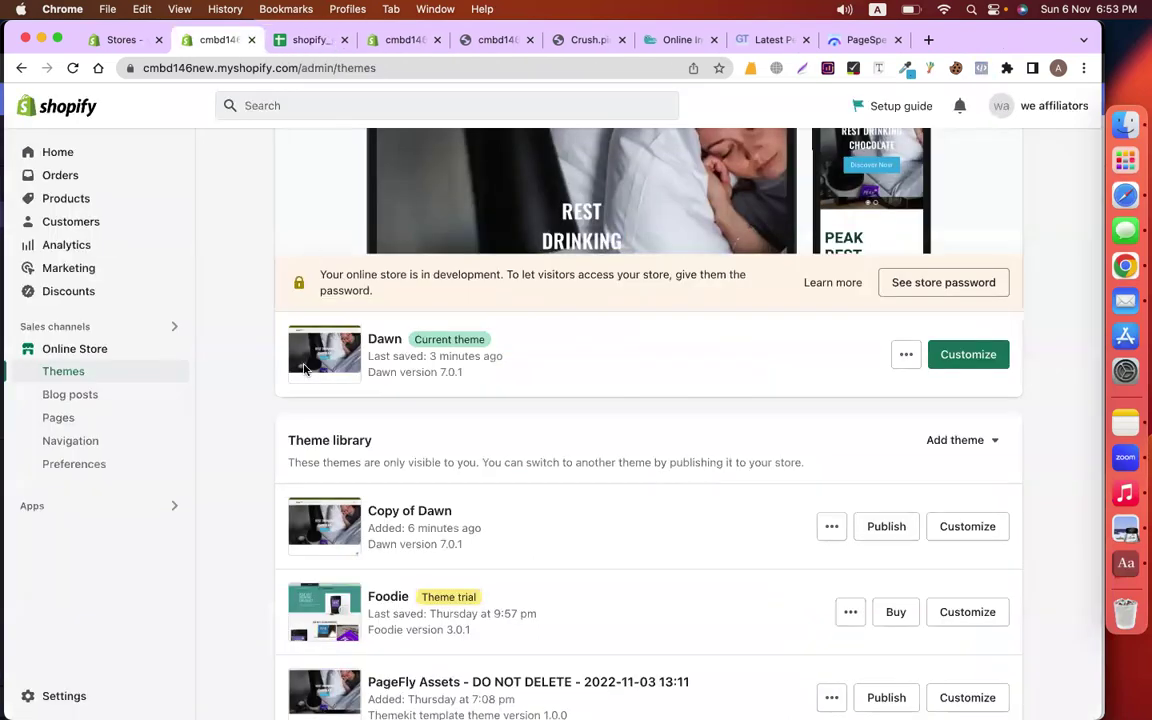
pyautogui.scroll(-1, 580, 477)
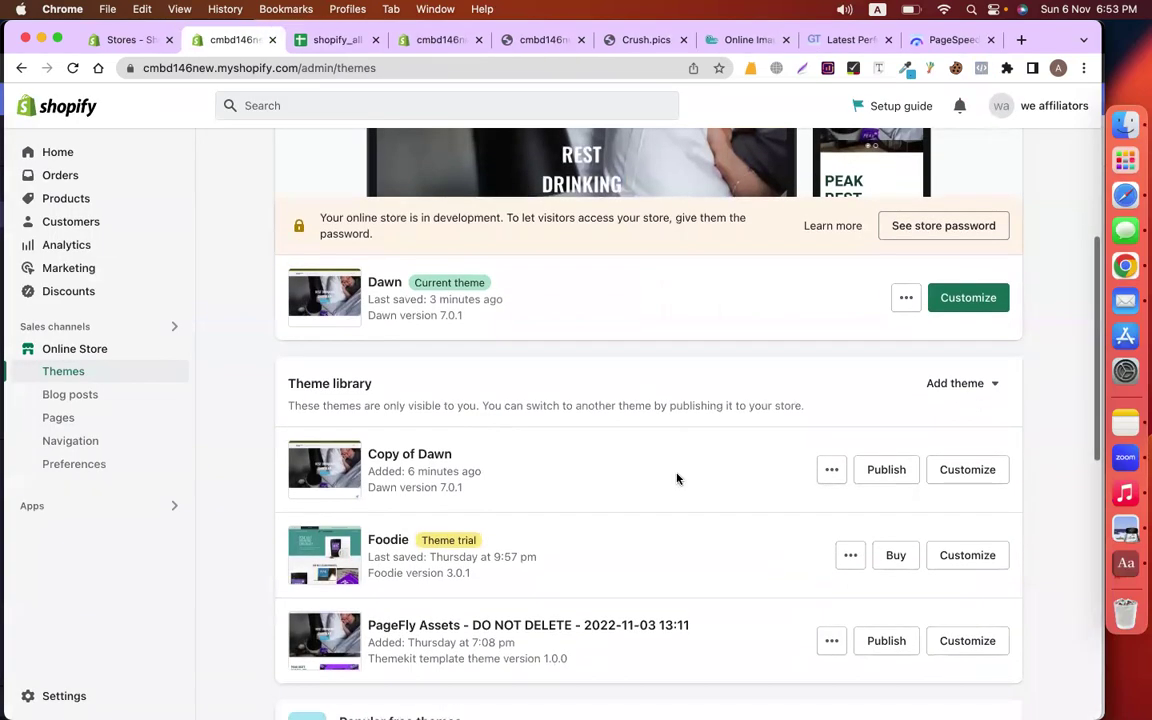
pyautogui.click(832, 471)
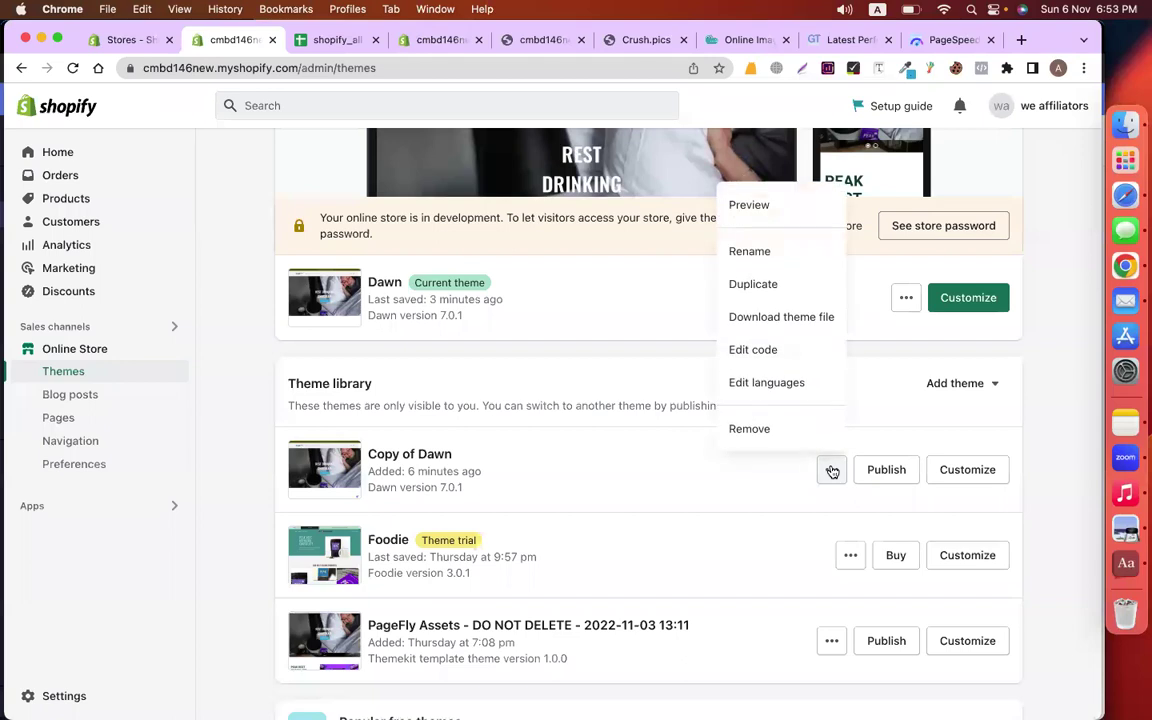
pyautogui.click(766, 437)
pyautogui.click(758, 455)
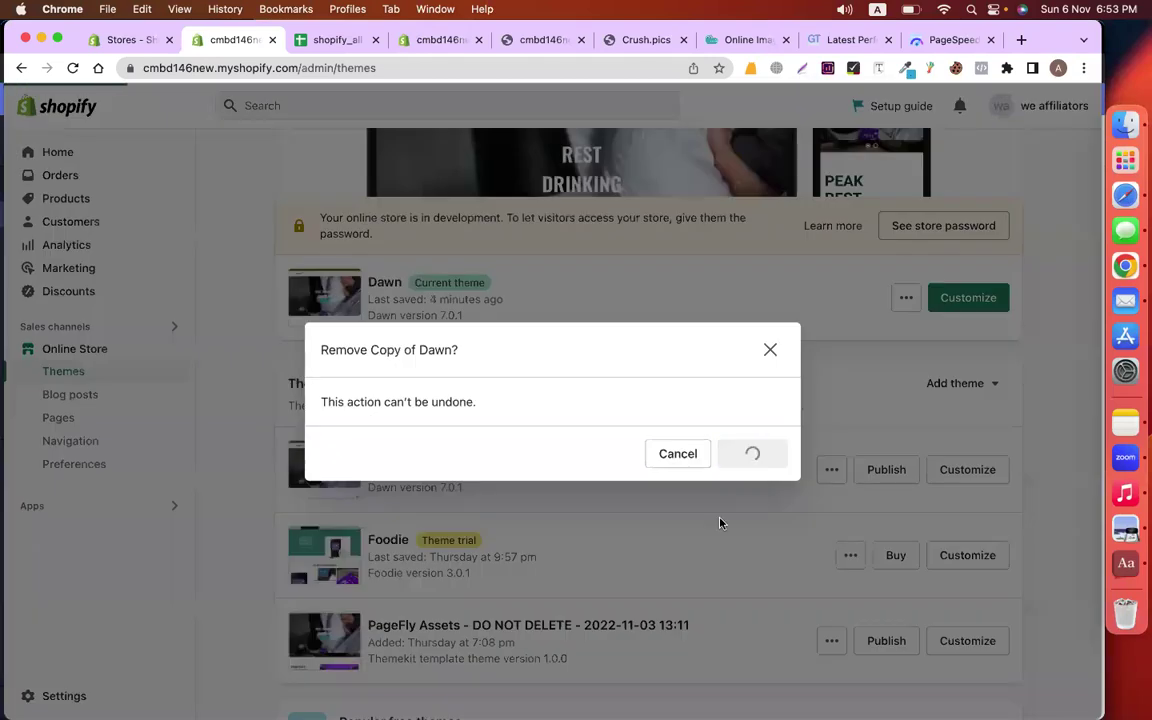
# Remove the Foodie theme from the theme library
pyautogui.scroll(-2, 720, 522)
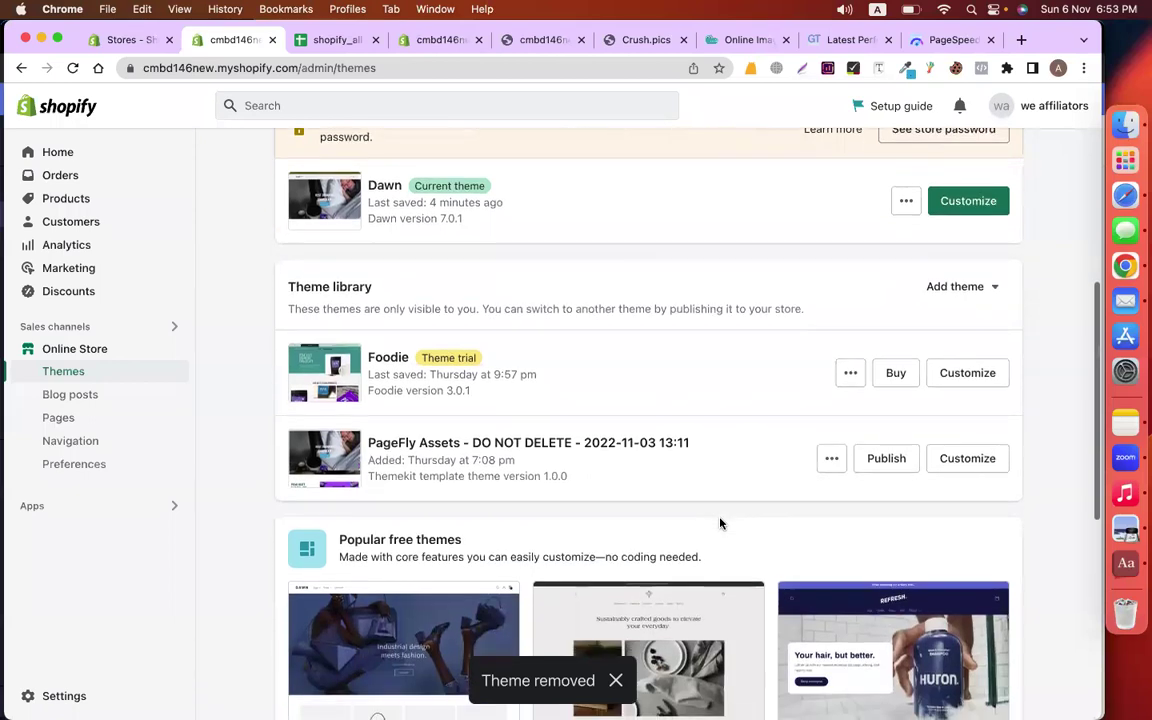
pyautogui.click(850, 373)
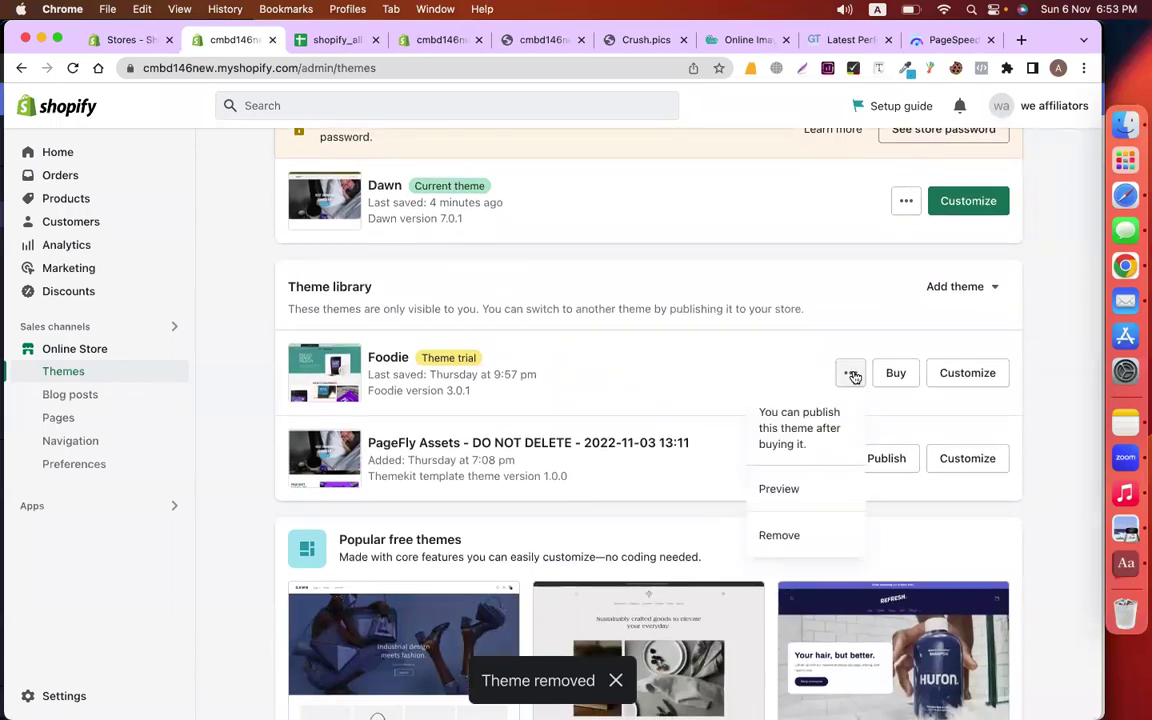
pyautogui.click(790, 535)
pyautogui.click(749, 455)
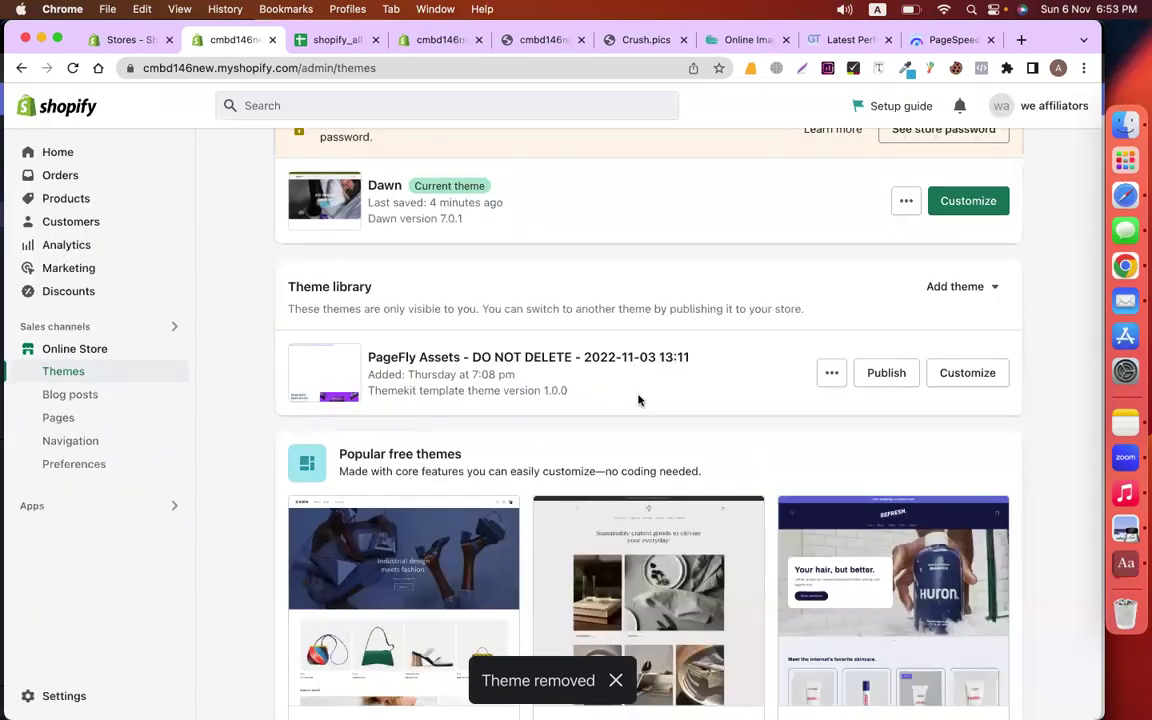
pyautogui.scroll(4, 630, 391)
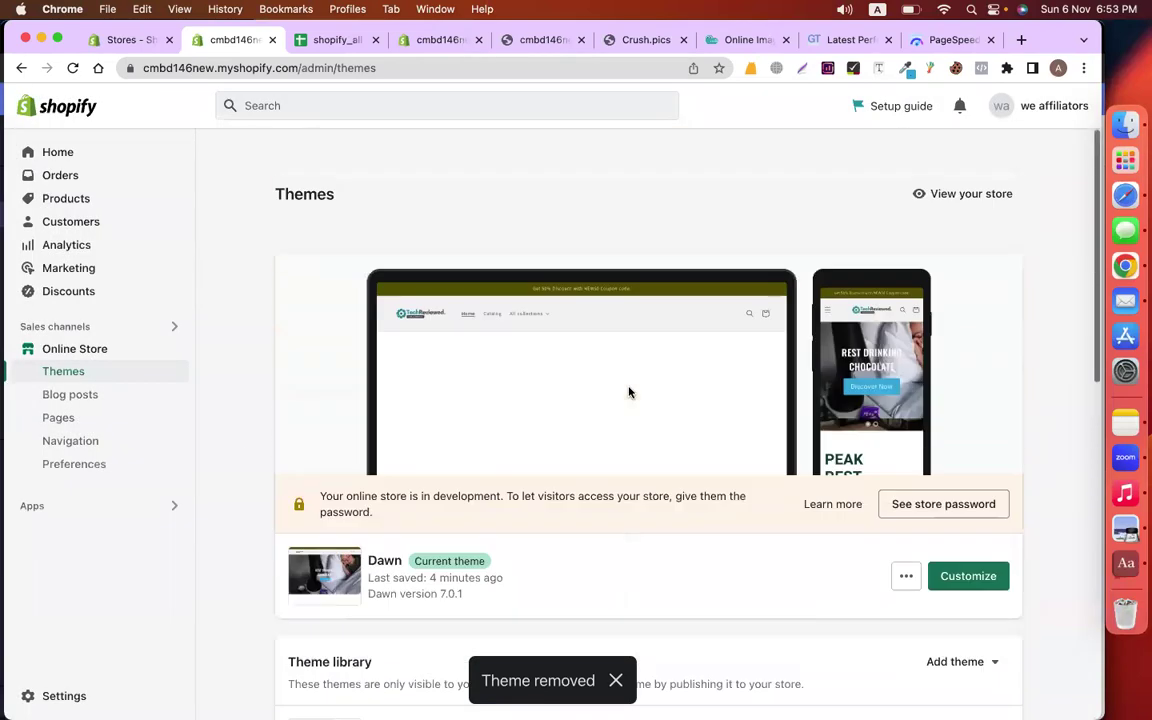
# Open Settings > Files and delete a t-shirt image file
pyautogui.click(53, 697)
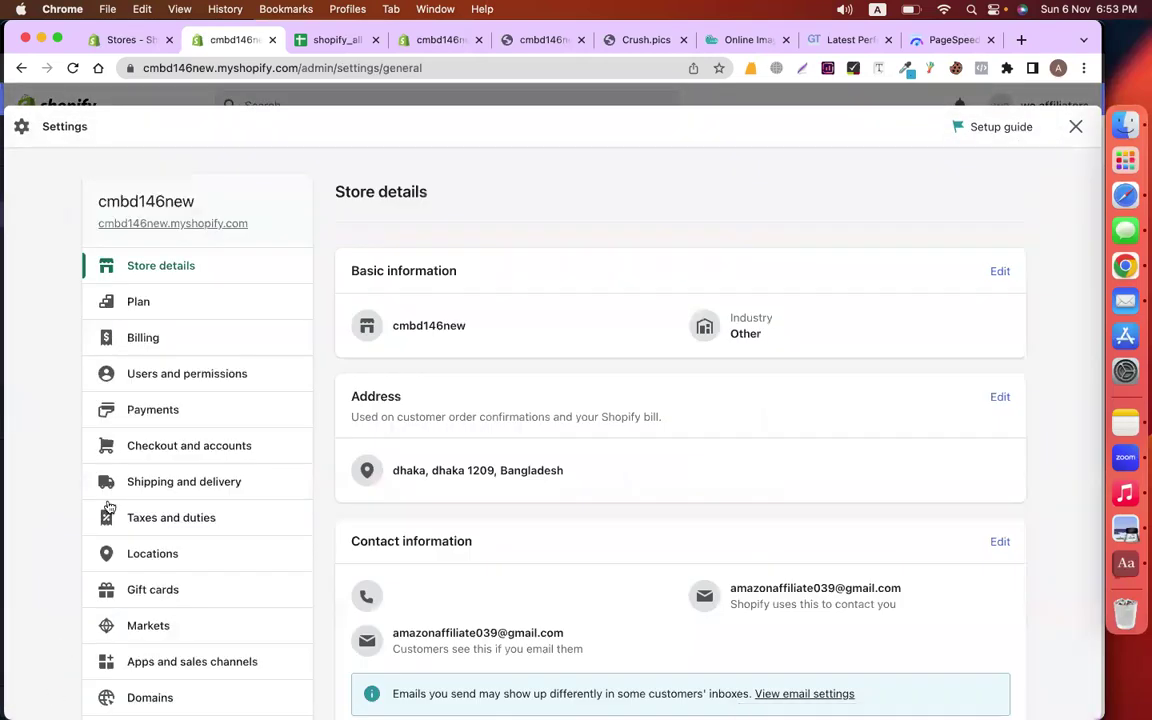
pyautogui.scroll(-3, 168, 576)
pyautogui.scroll(-3, 167, 578)
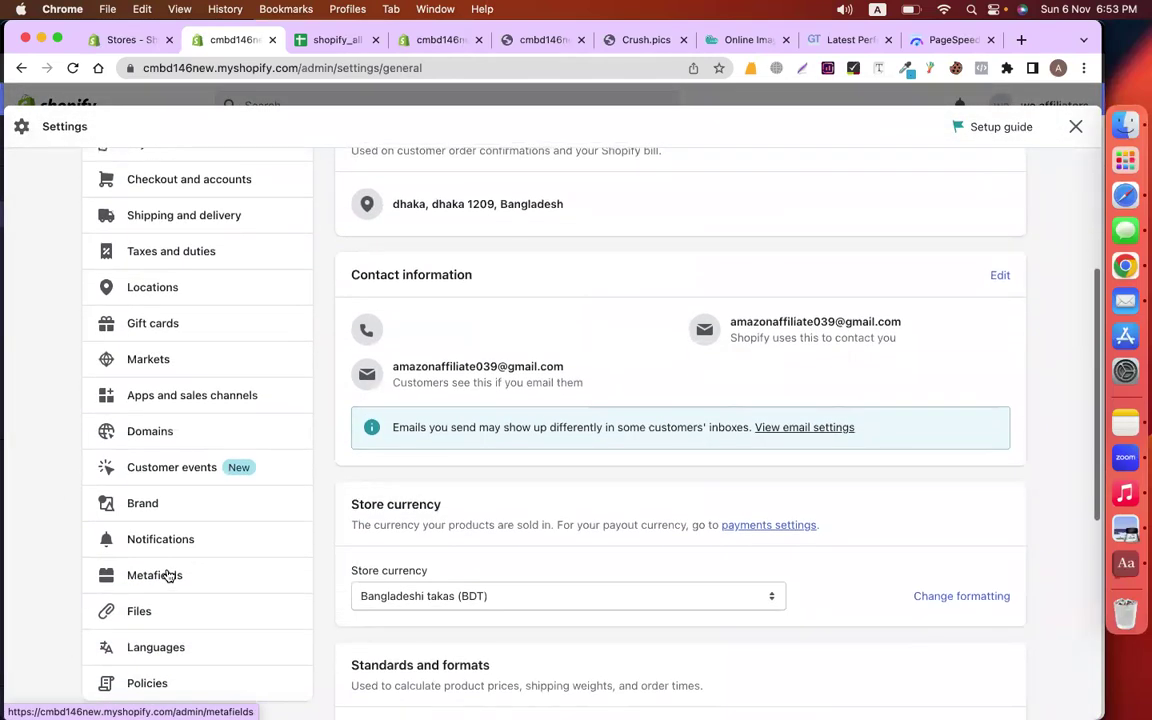
pyautogui.click(140, 611)
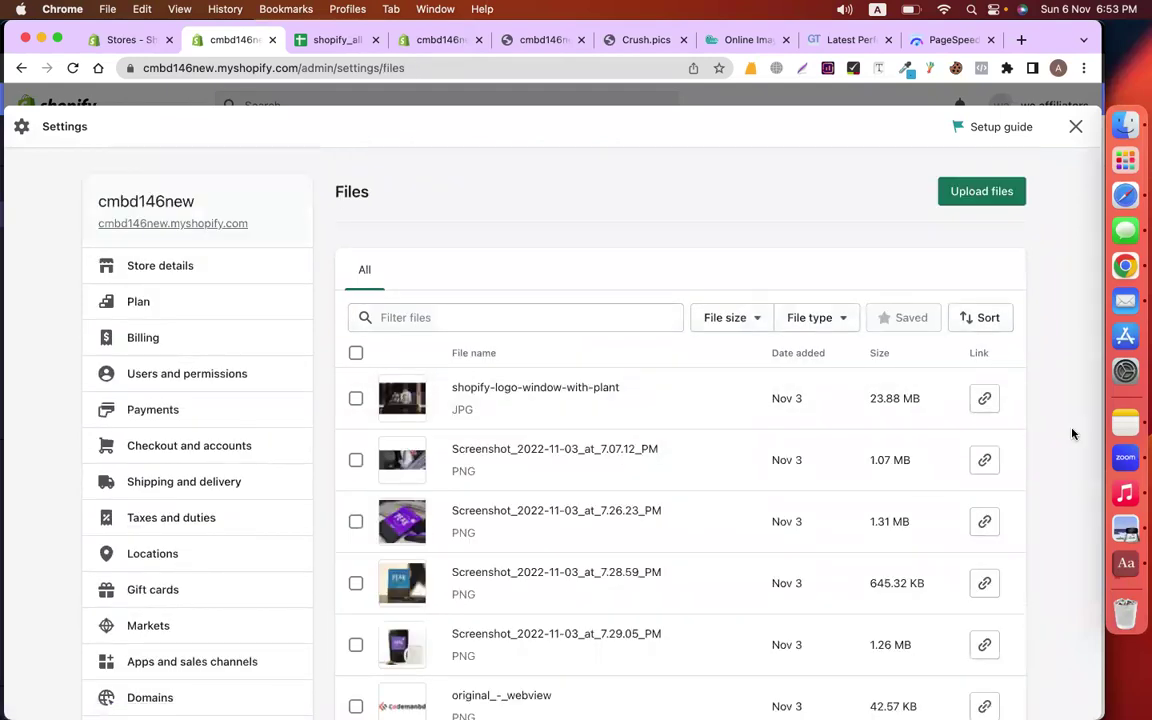
pyautogui.scroll(-5, 1072, 432)
pyautogui.scroll(-1, 725, 481)
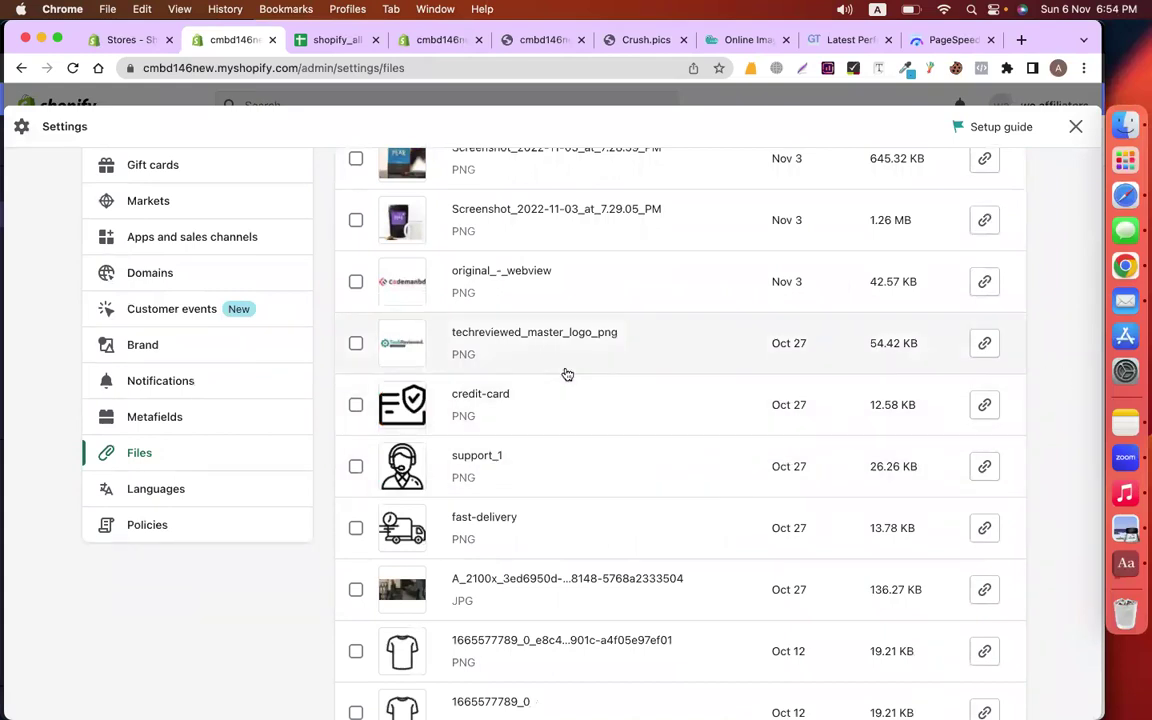
pyautogui.scroll(-3, 567, 374)
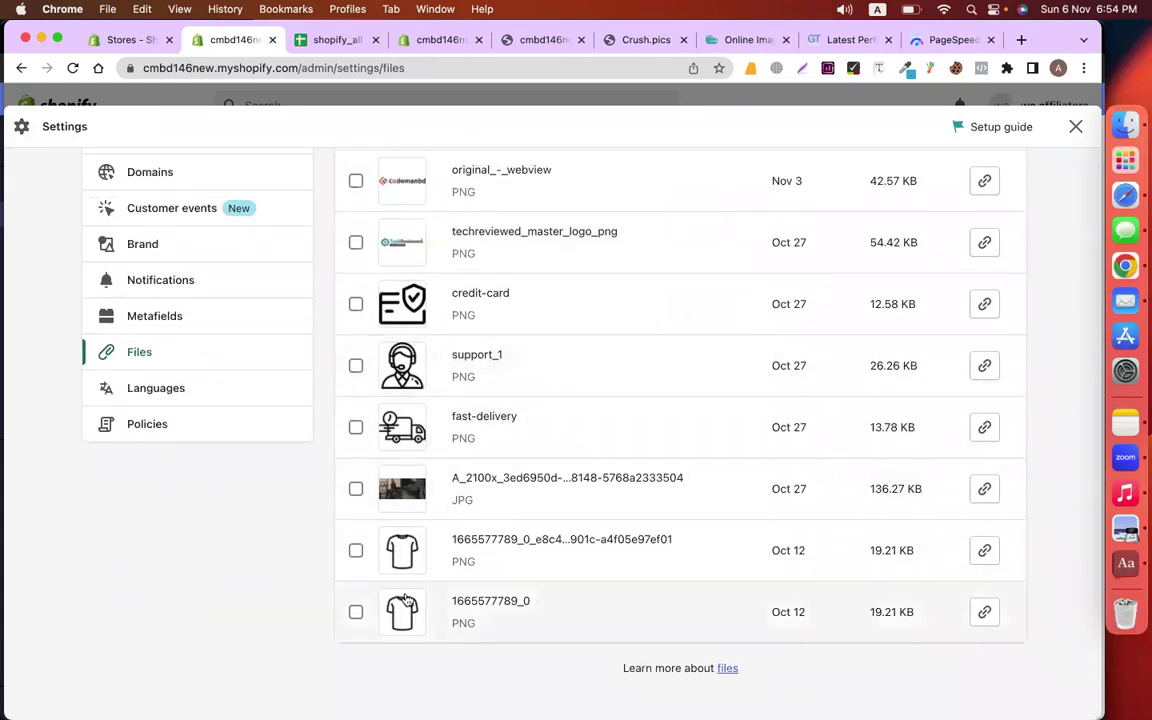
pyautogui.click(355, 550)
pyautogui.scroll(5, 550, 476)
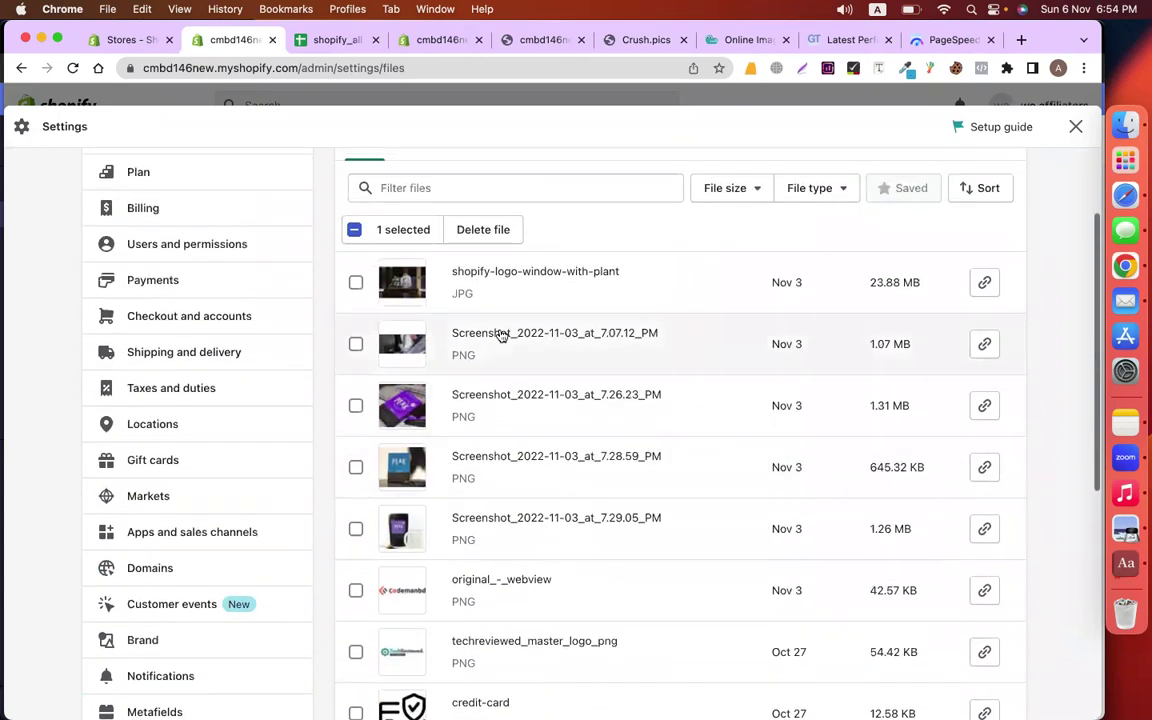
pyautogui.click(495, 231)
pyautogui.click(757, 459)
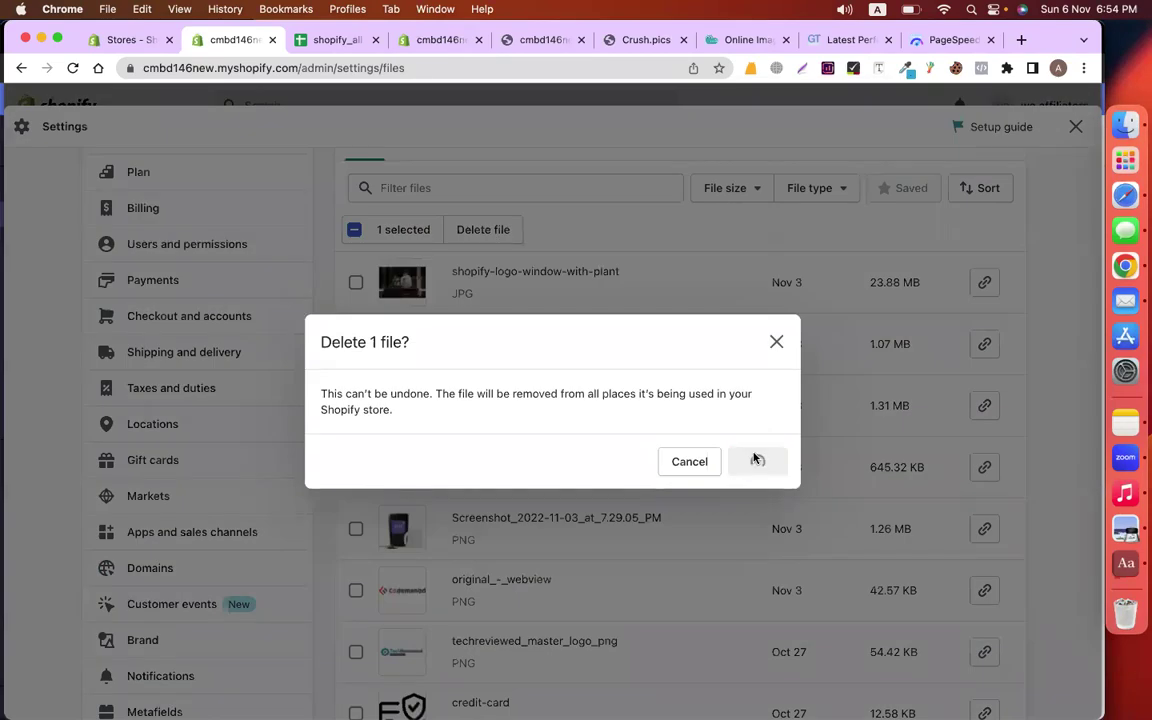
# Delete the techreviewed_master_logo_png file and close Settings
pyautogui.scroll(-3, 566, 504)
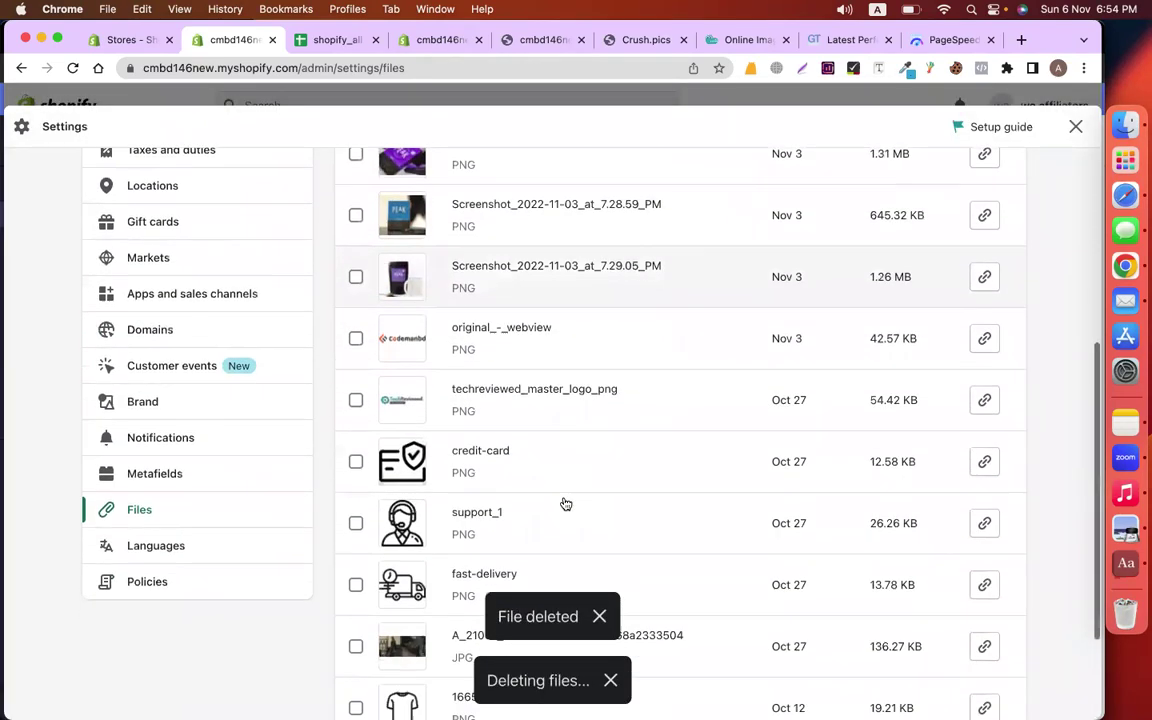
pyautogui.click(357, 402)
pyautogui.scroll(4, 514, 410)
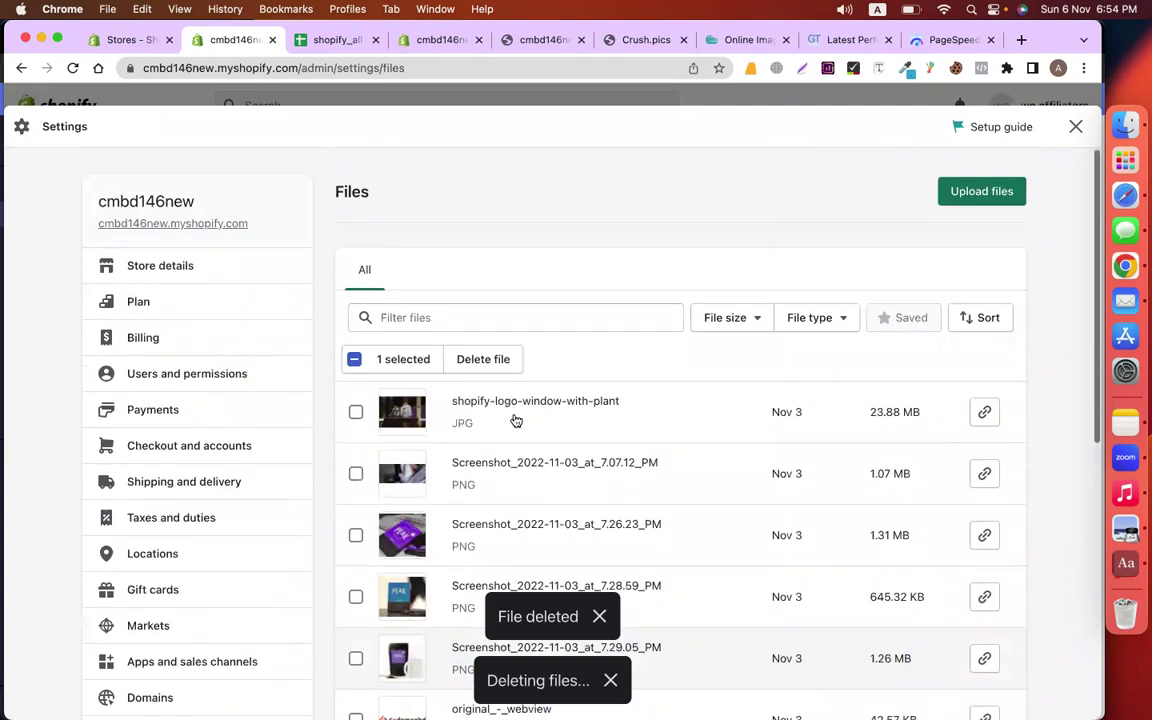
pyautogui.click(483, 359)
pyautogui.click(760, 459)
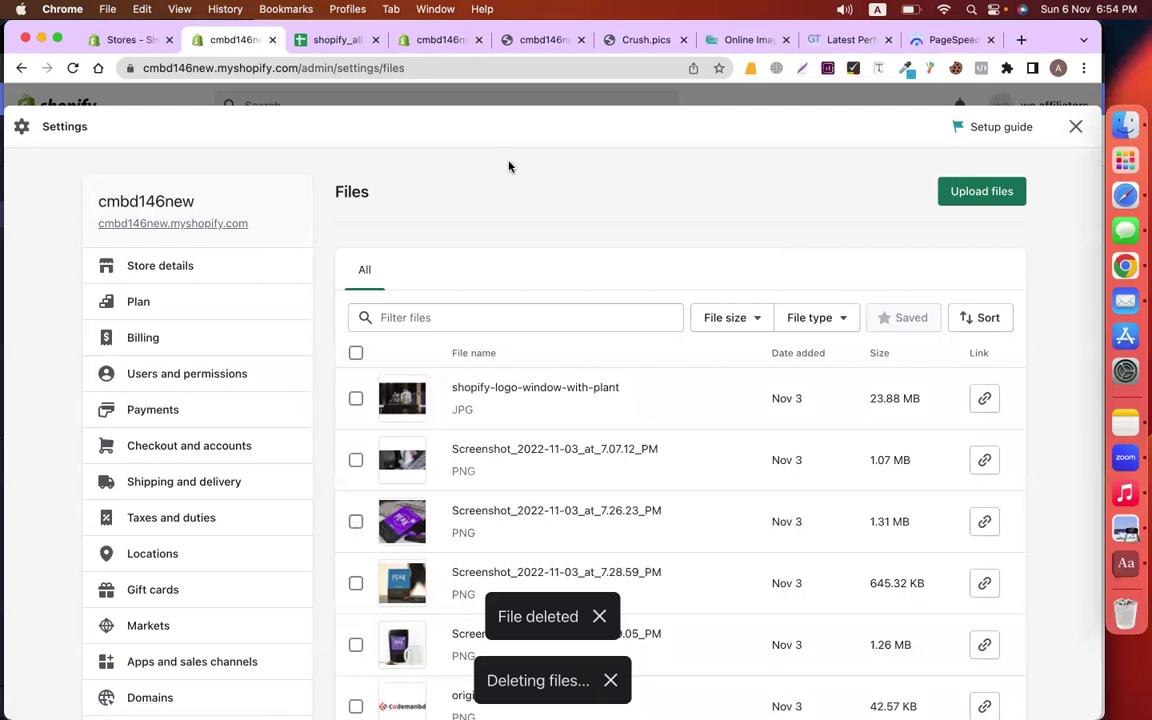
pyautogui.click(1076, 127)
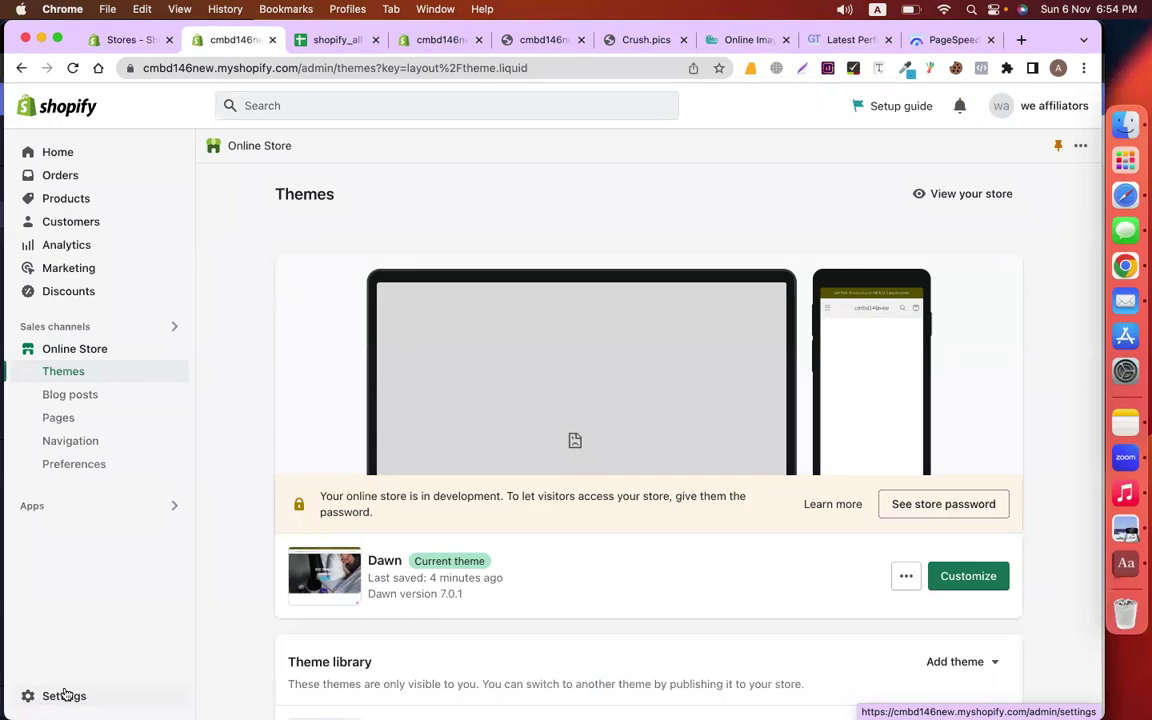
# Open the Policies section of the store settings
pyautogui.click(64, 694)
pyautogui.scroll(-3, 226, 607)
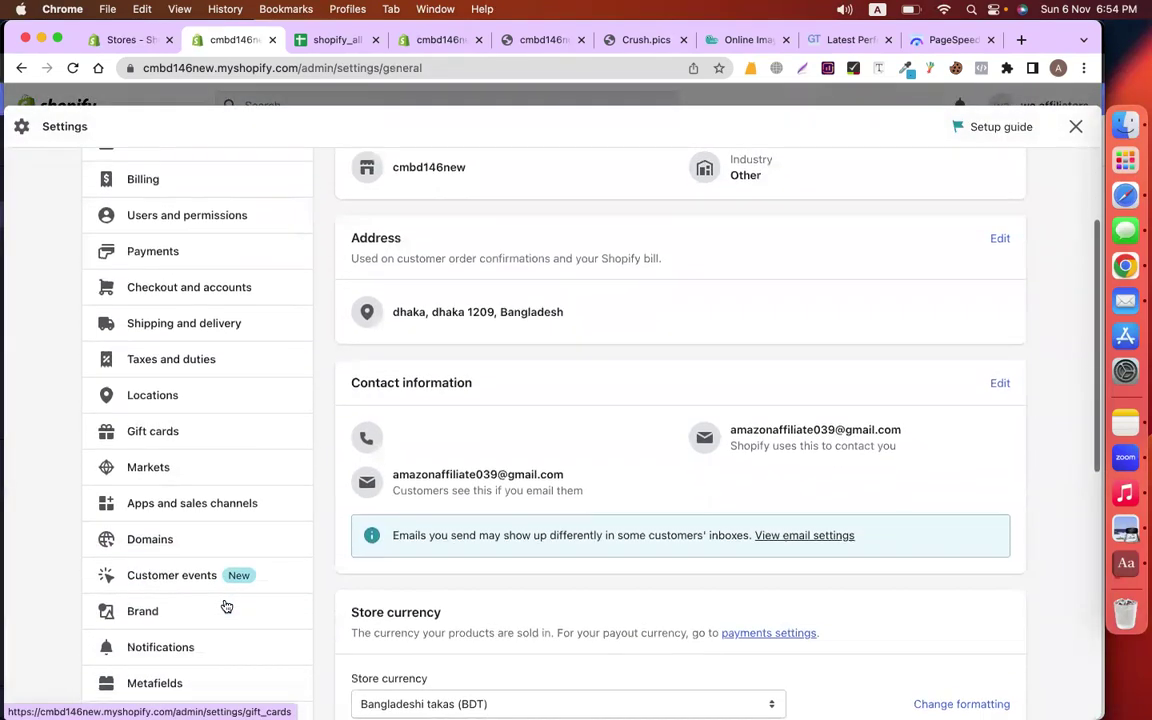
pyautogui.scroll(-4, 229, 650)
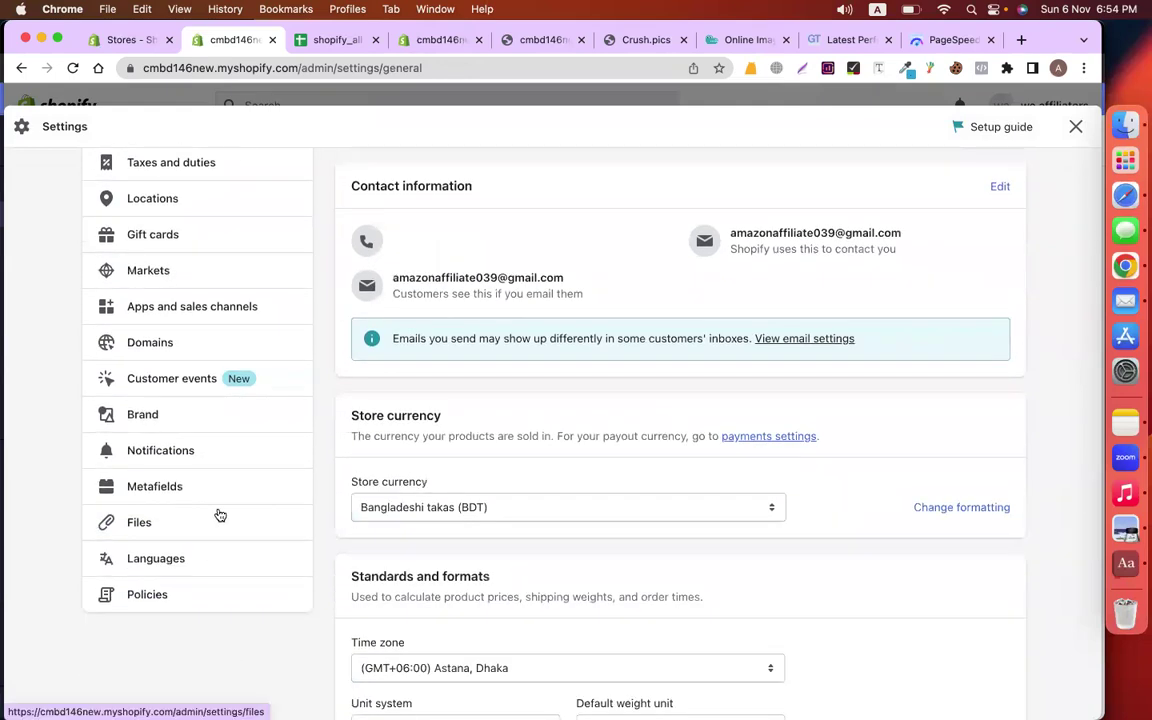
pyautogui.scroll(2, 200, 310)
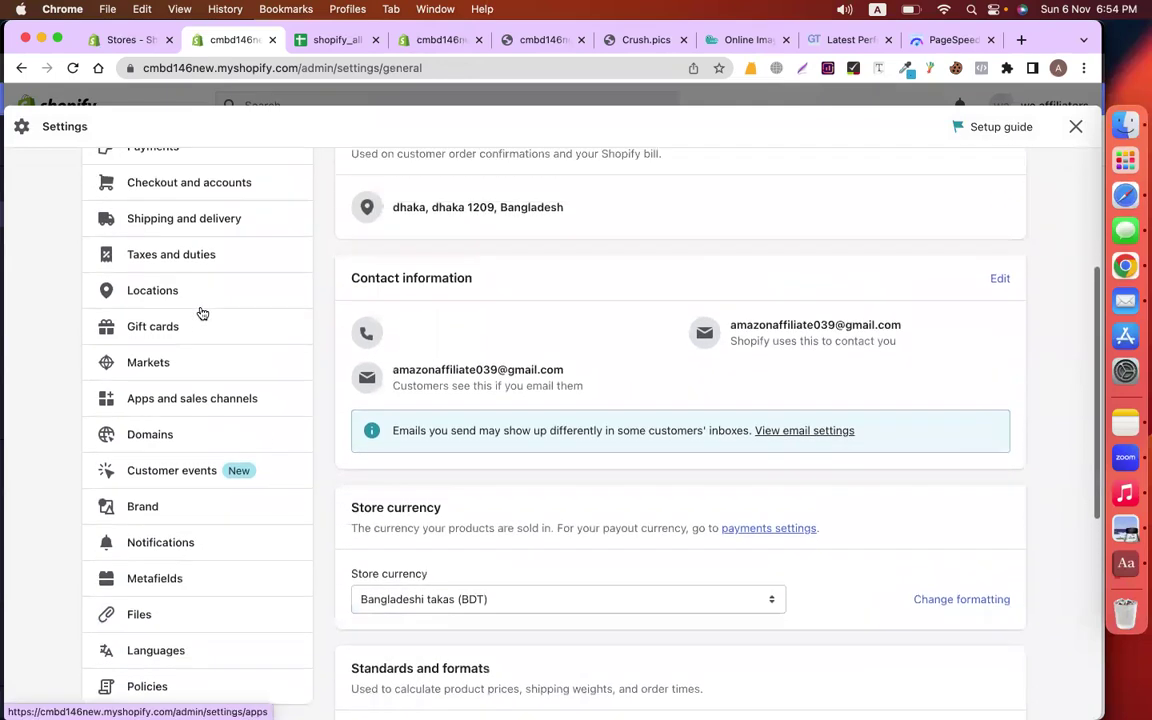
pyautogui.scroll(4, 189, 370)
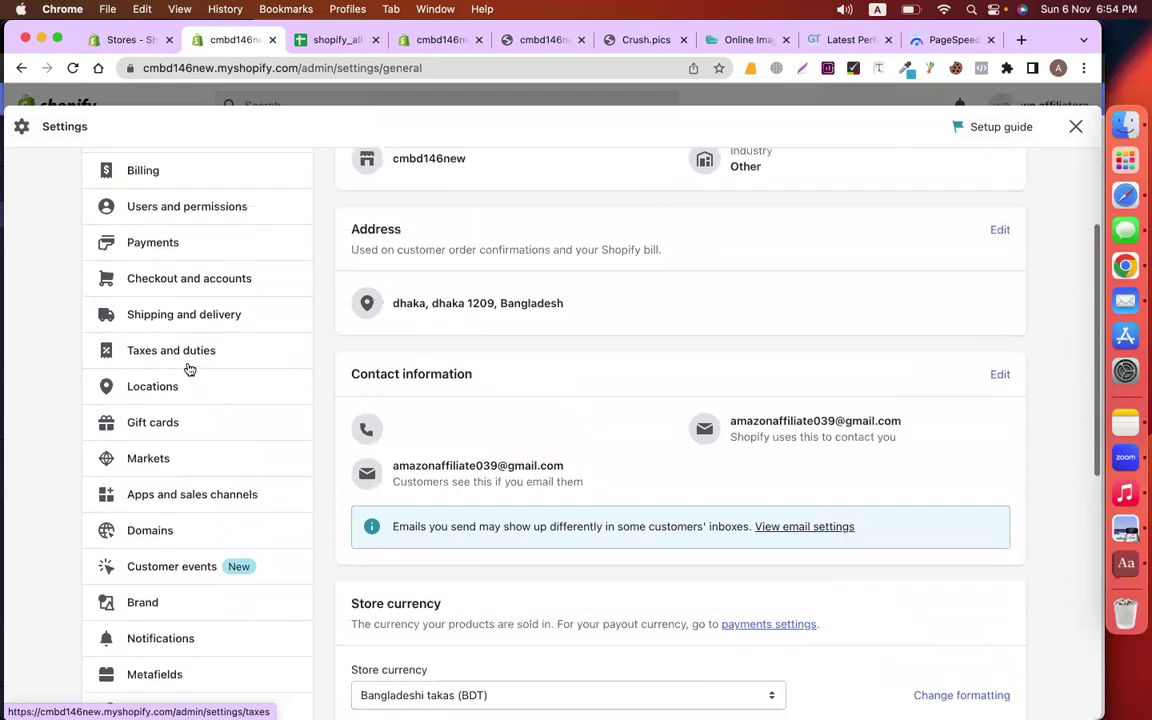
pyautogui.scroll(-4, 189, 370)
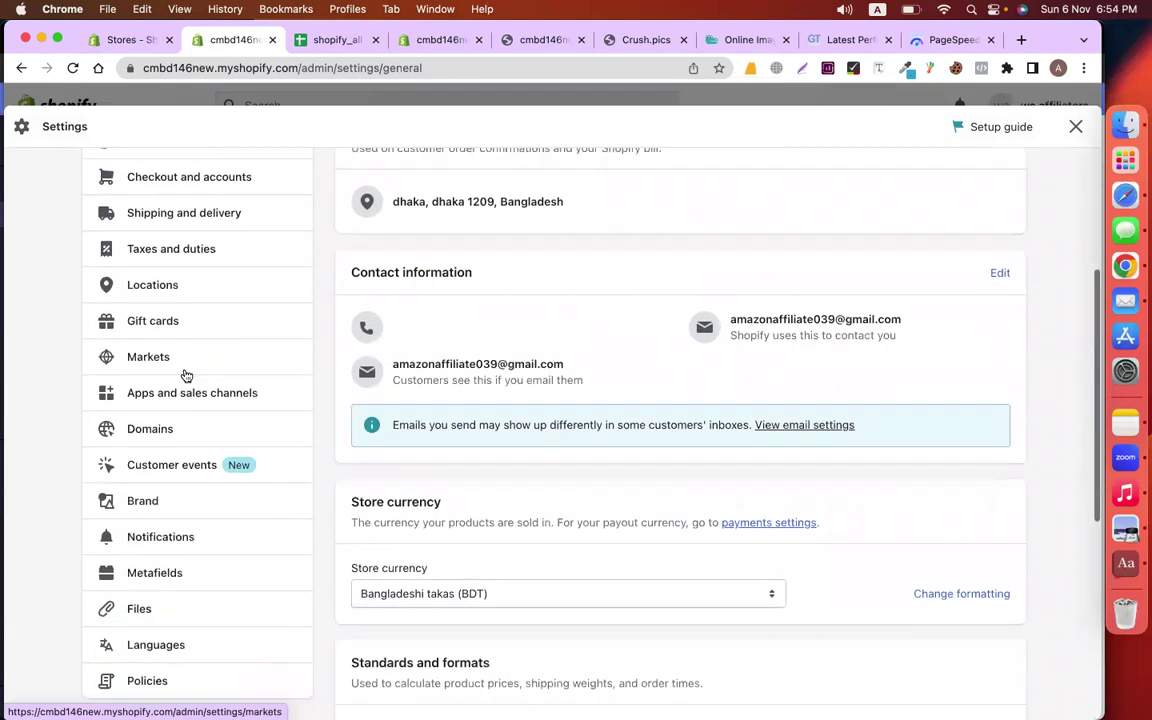
pyautogui.scroll(-3, 166, 586)
pyautogui.click(152, 545)
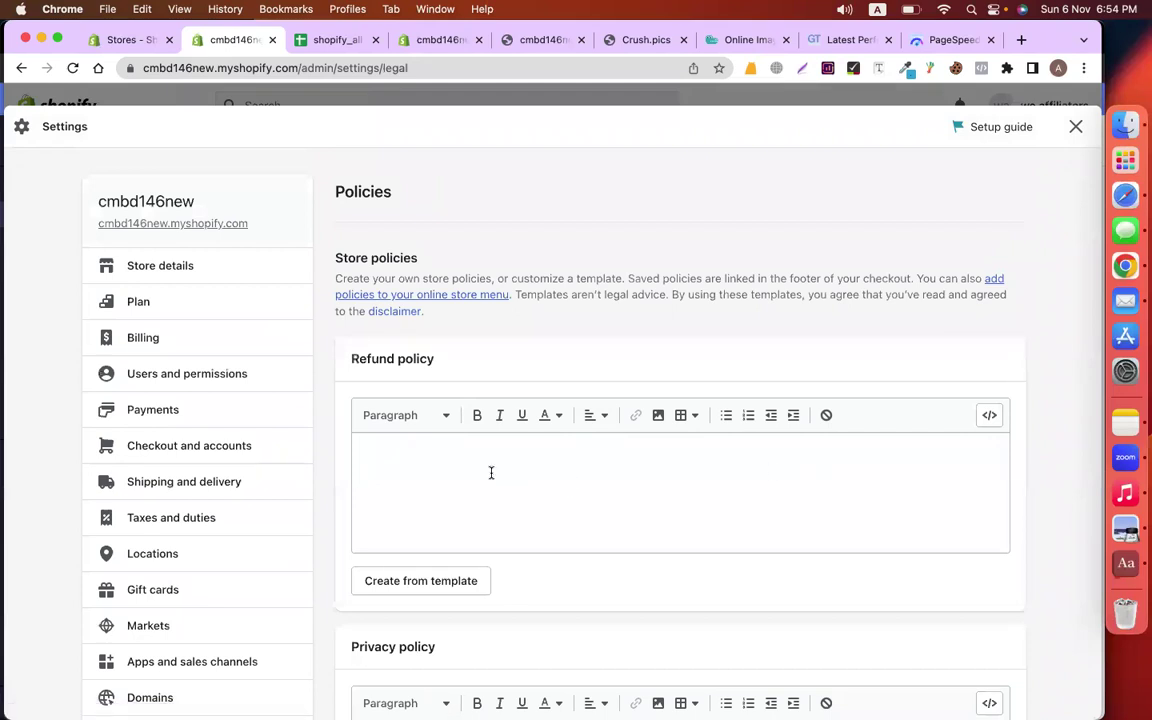
# Fill the Refund policy from the template, copy its full text and save it
pyautogui.moveTo(352, 358); pyautogui.dragTo(440, 363)
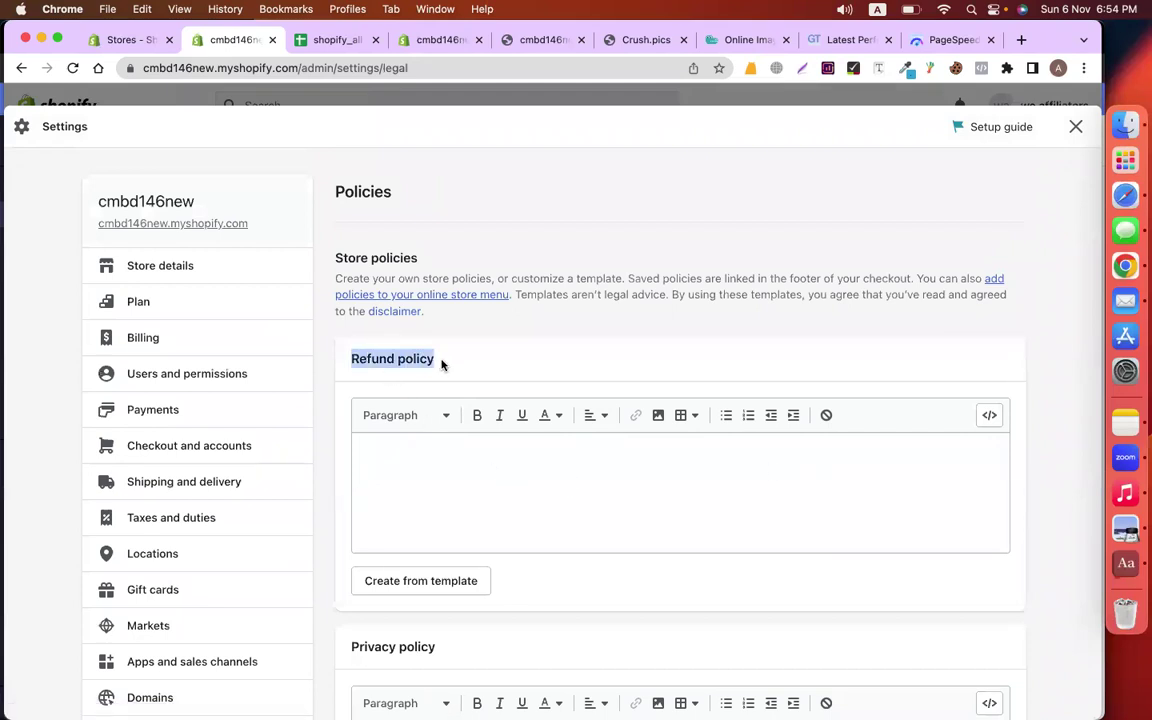
pyautogui.click(440, 468)
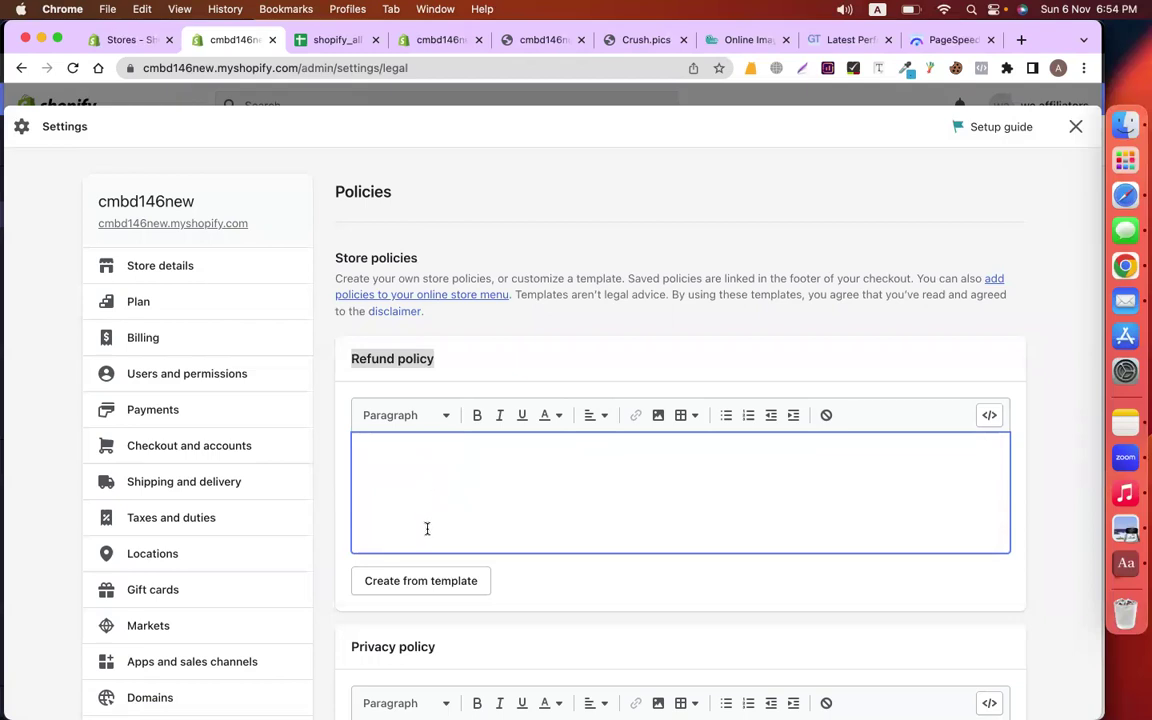
pyautogui.click(425, 584)
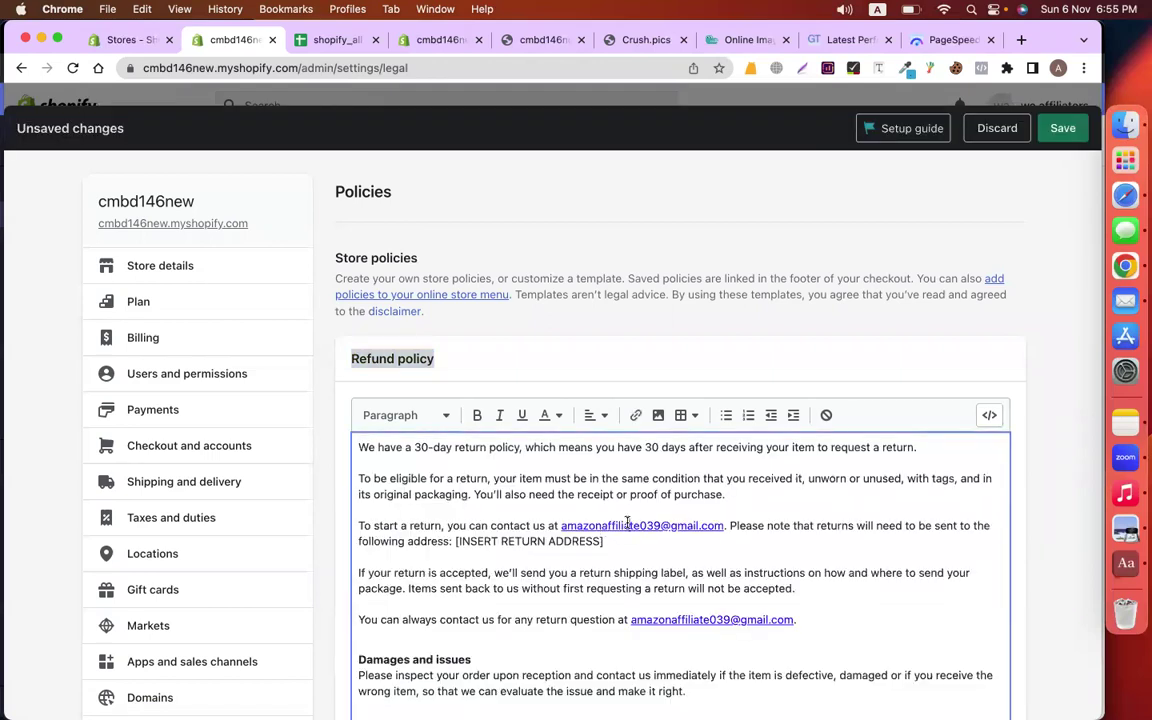
pyautogui.scroll(-2, 590, 545)
pyautogui.scroll(-3, 590, 546)
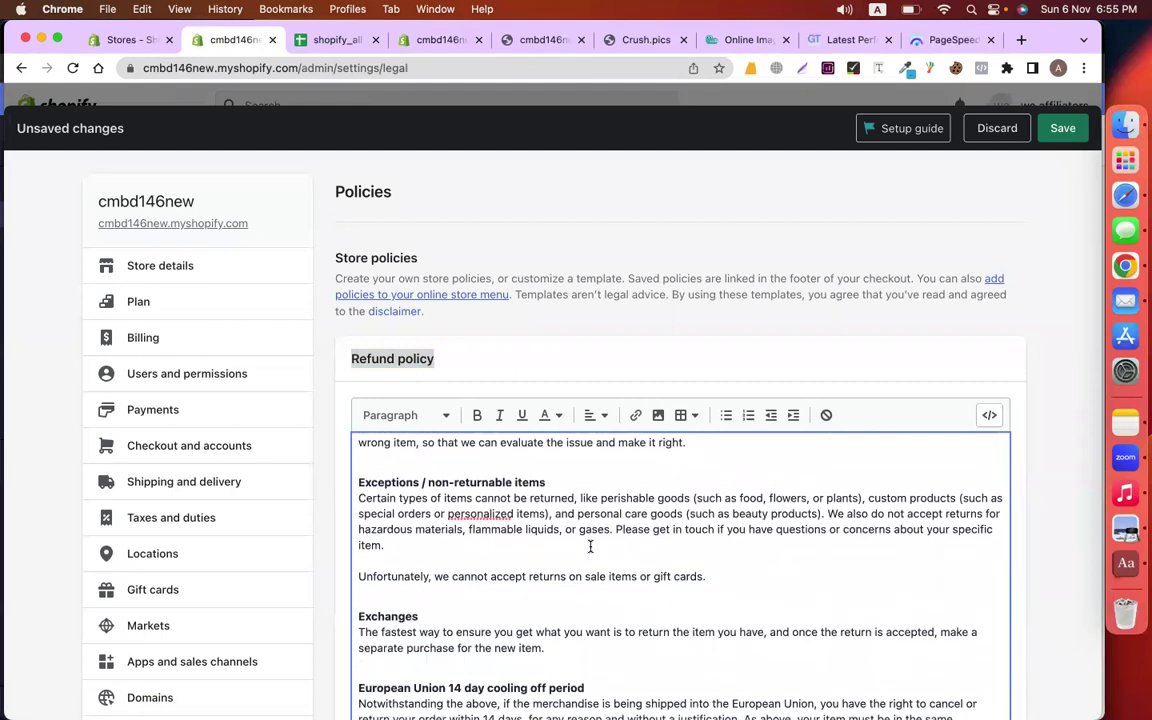
pyautogui.scroll(-5, 590, 546)
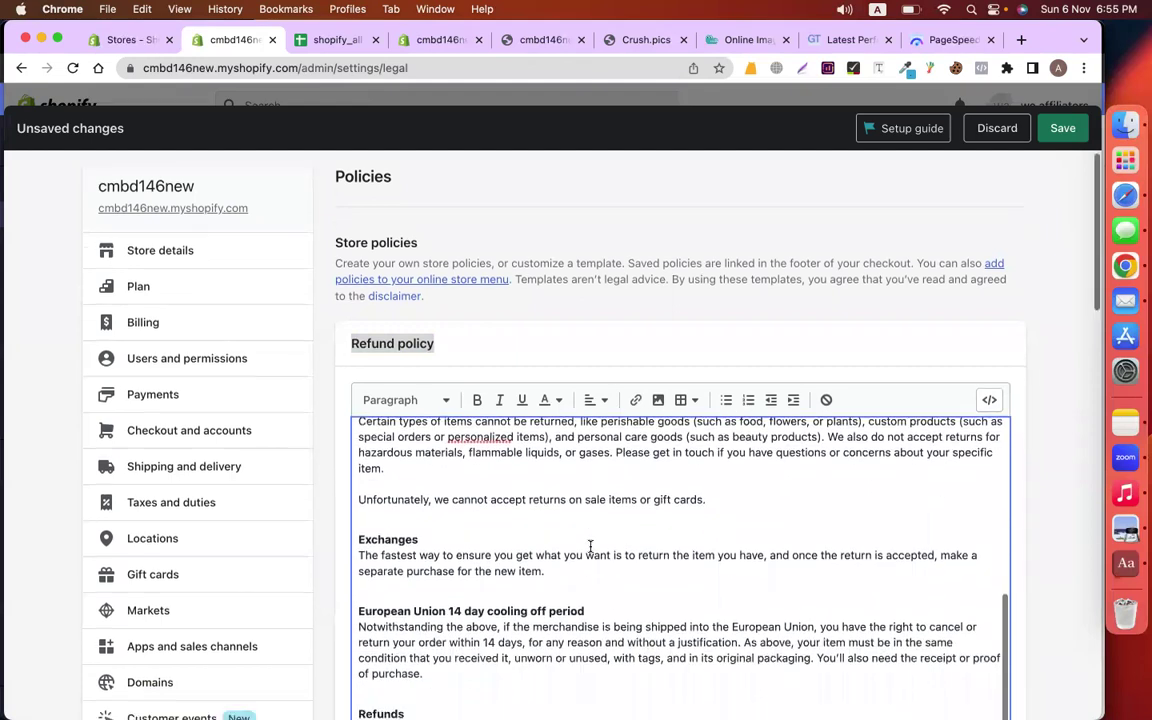
pyautogui.scroll(5, 590, 546)
pyautogui.press('super+a')
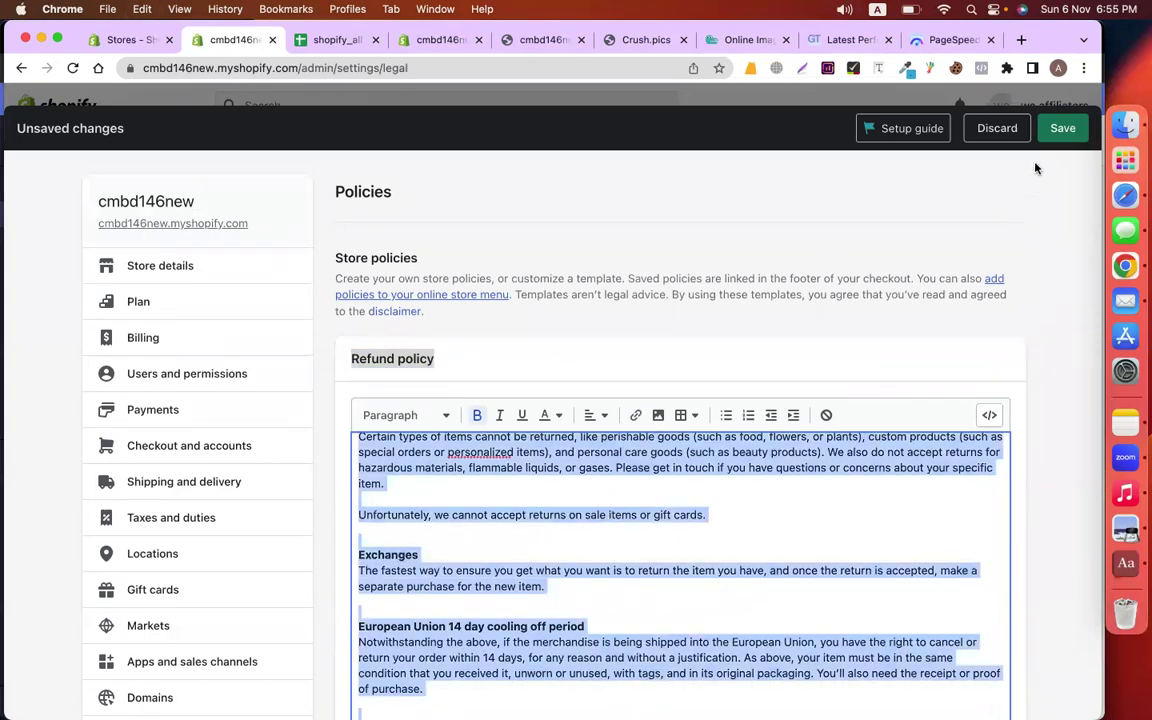
pyautogui.click(1061, 127)
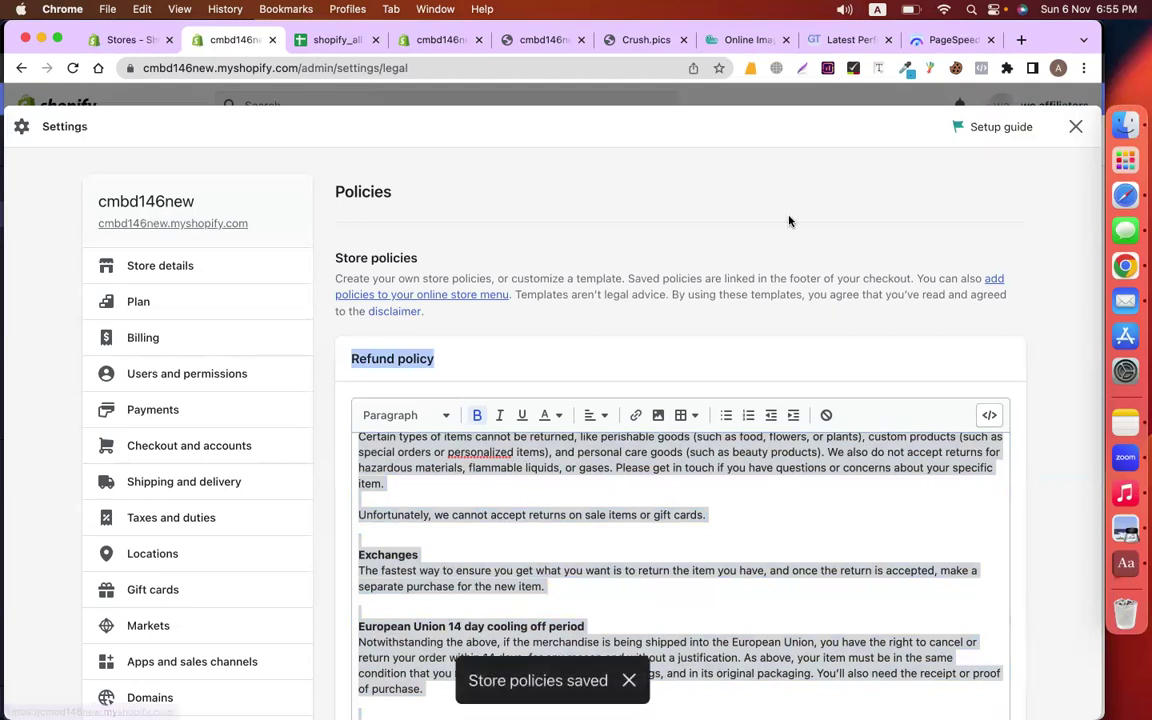
# Close Settings and start a new page under Online Store > Pages
pyautogui.click(1075, 127)
pyautogui.click(98, 350)
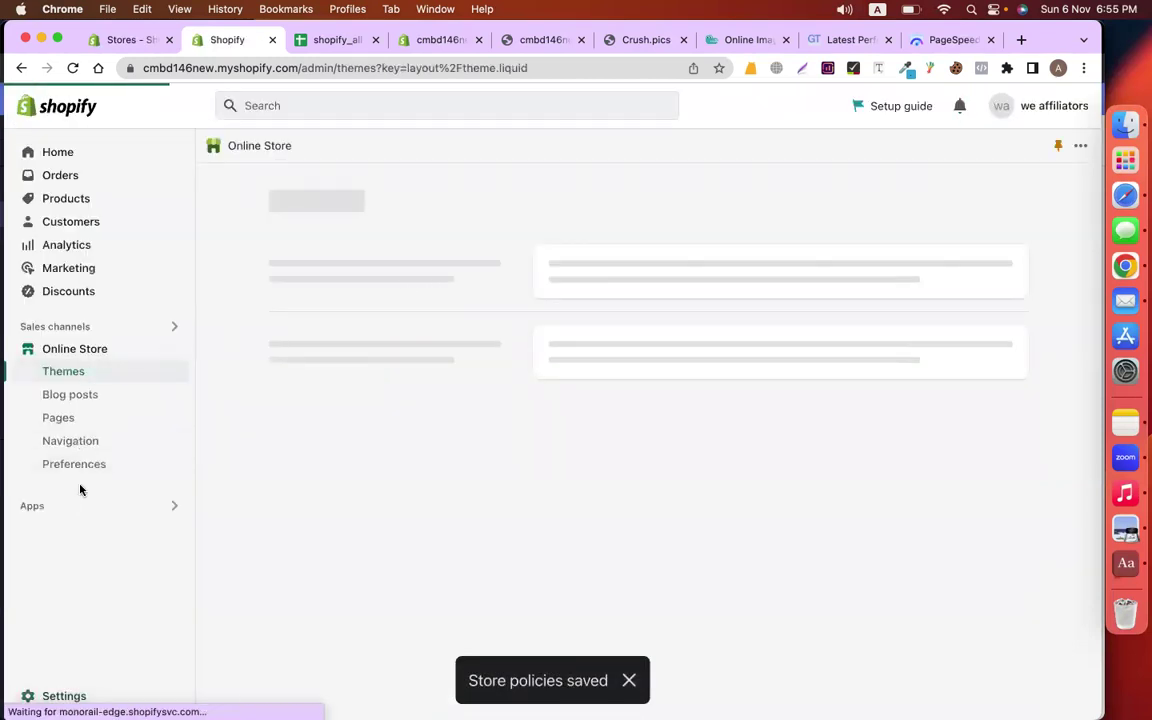
pyautogui.click(84, 421)
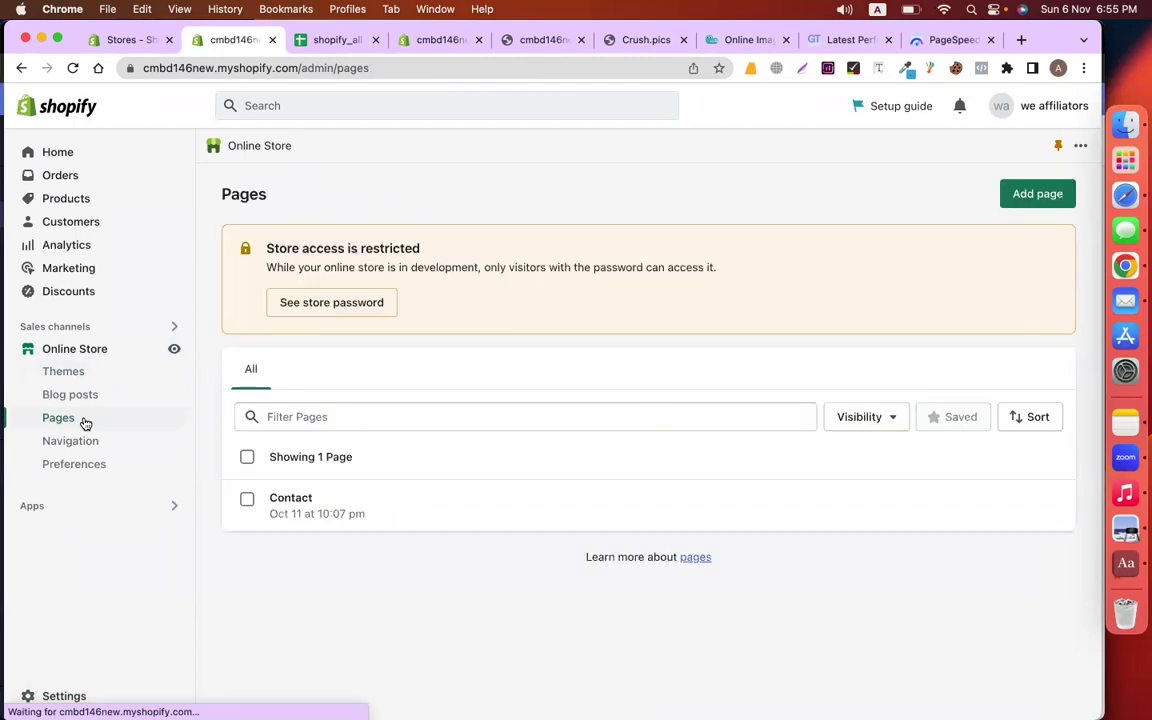
pyautogui.click(1031, 196)
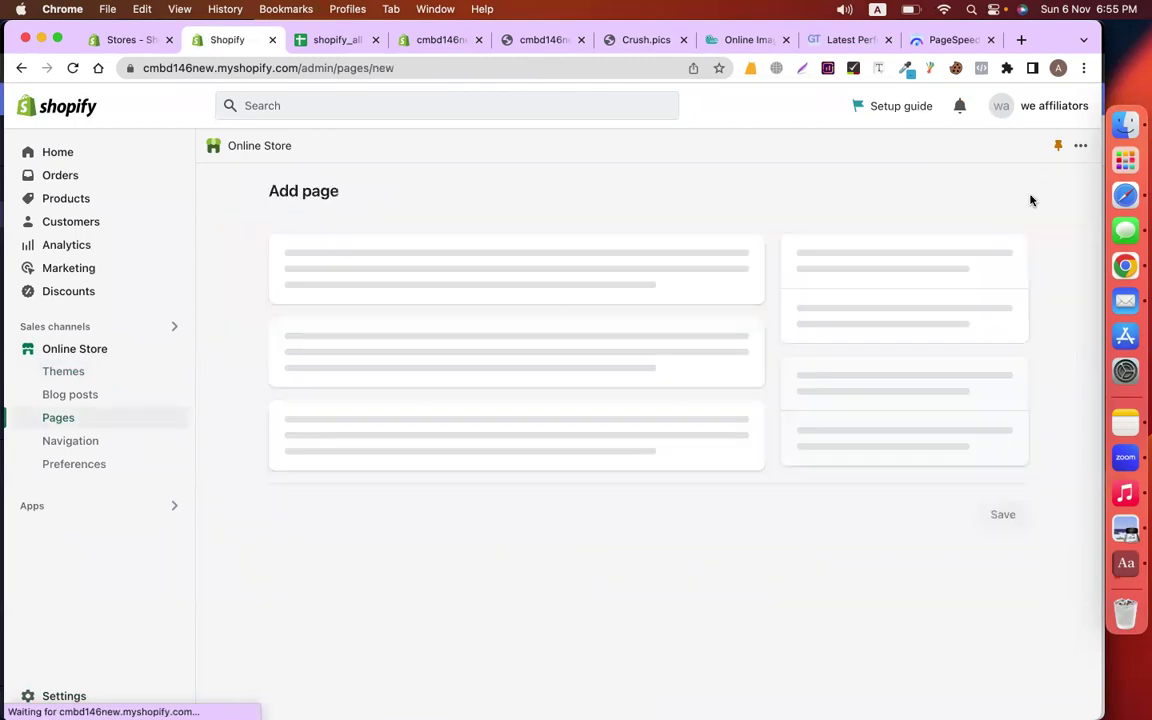
# Save a 'Refund Policy' page containing the pasted refund policy text
pyautogui.click(464, 283)
pyautogui.write('Refund Policy')
pyautogui.click(473, 414)
pyautogui.press('super+v')
pyautogui.scroll(-5, 422, 414)
pyautogui.moveTo(497, 541); pyautogui.dragTo(500, 549)
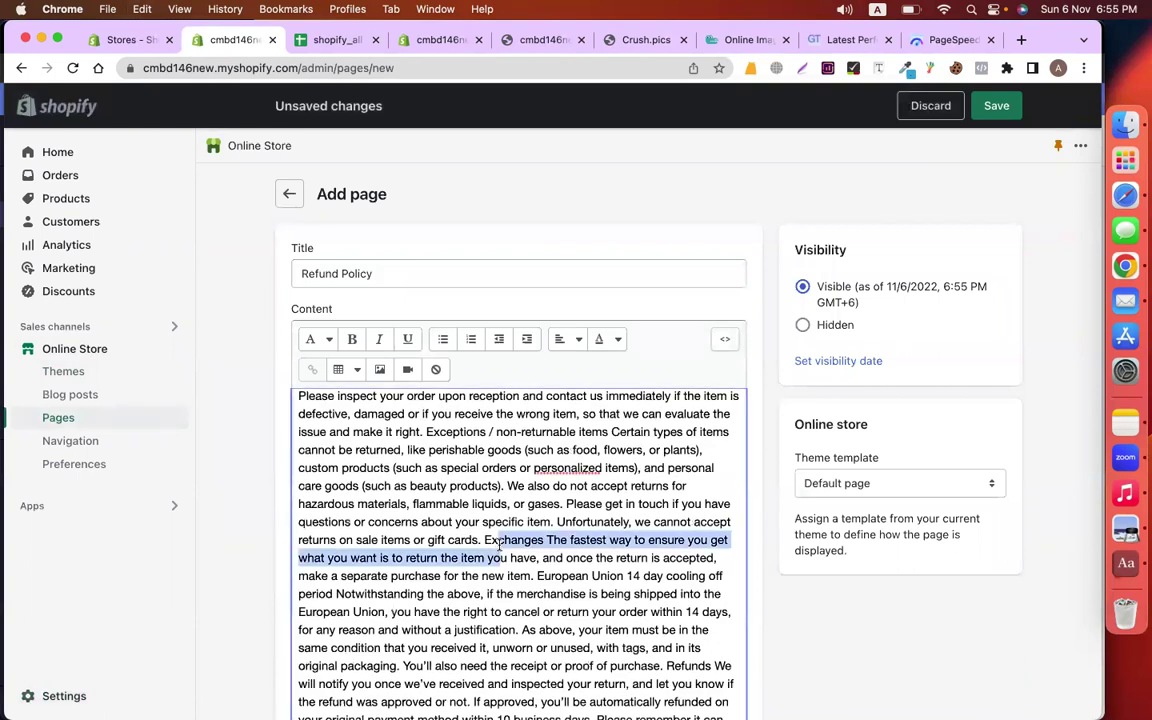
pyautogui.press('super+a')
pyautogui.click(992, 106)
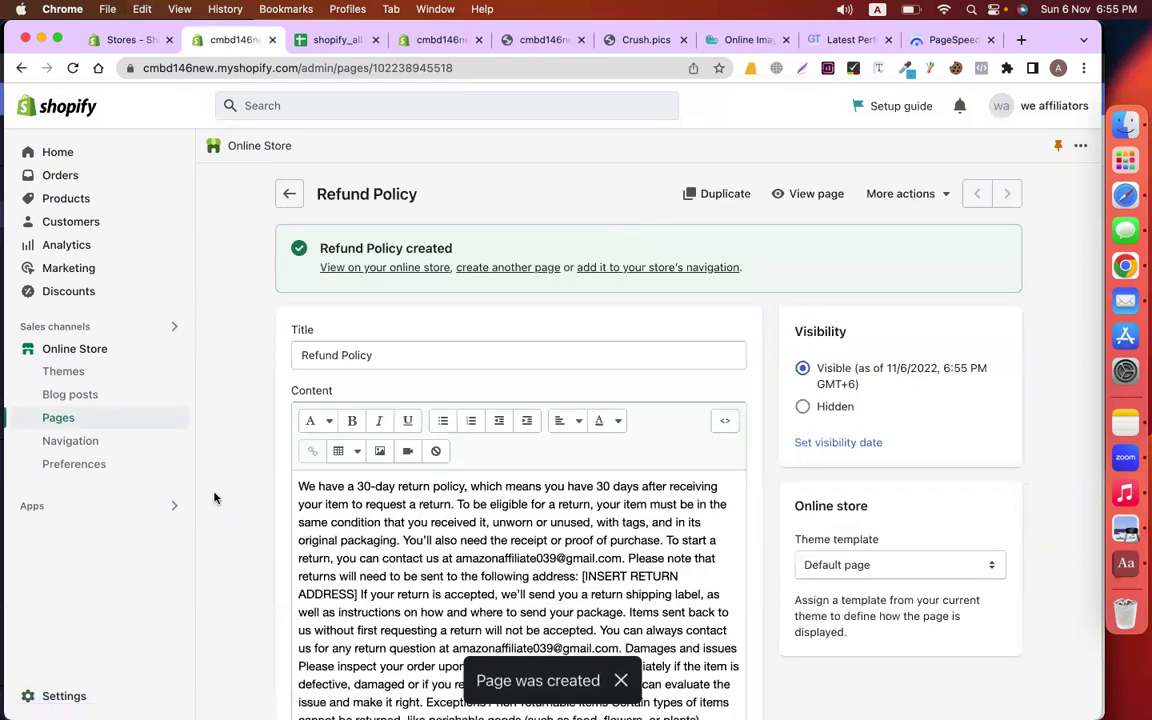
pyautogui.click(72, 694)
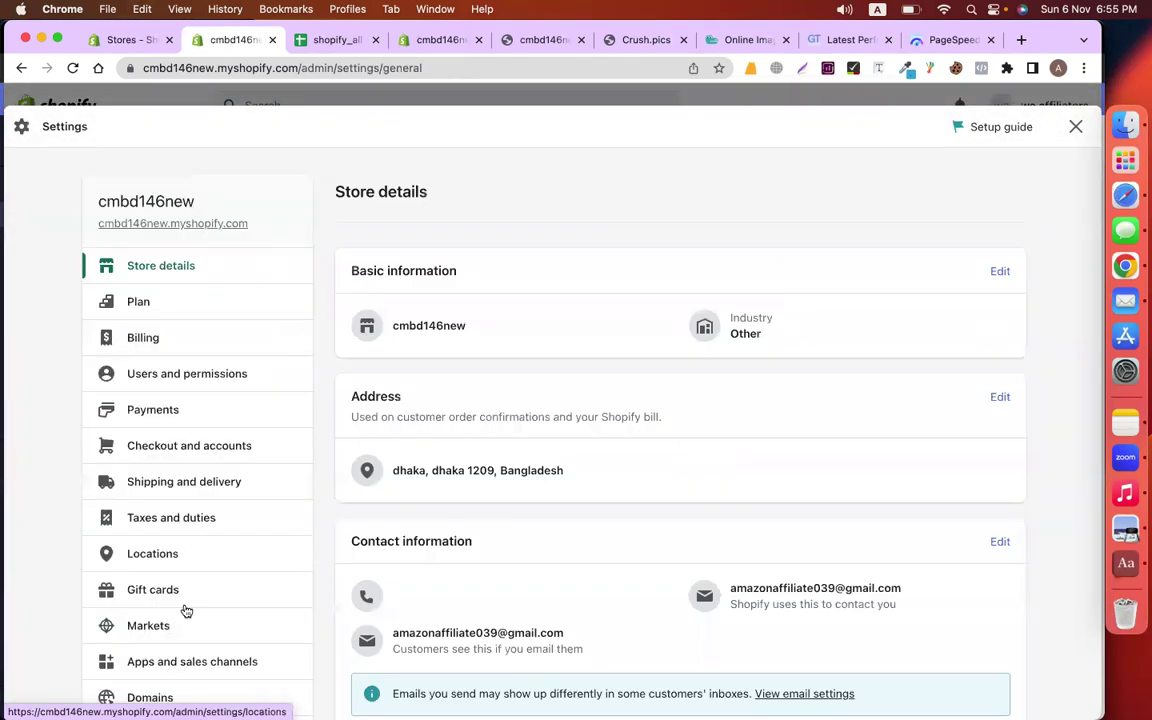
# Fill the Privacy policy from the template, copy its text and save it
pyautogui.scroll(-5, 185, 609)
pyautogui.click(154, 422)
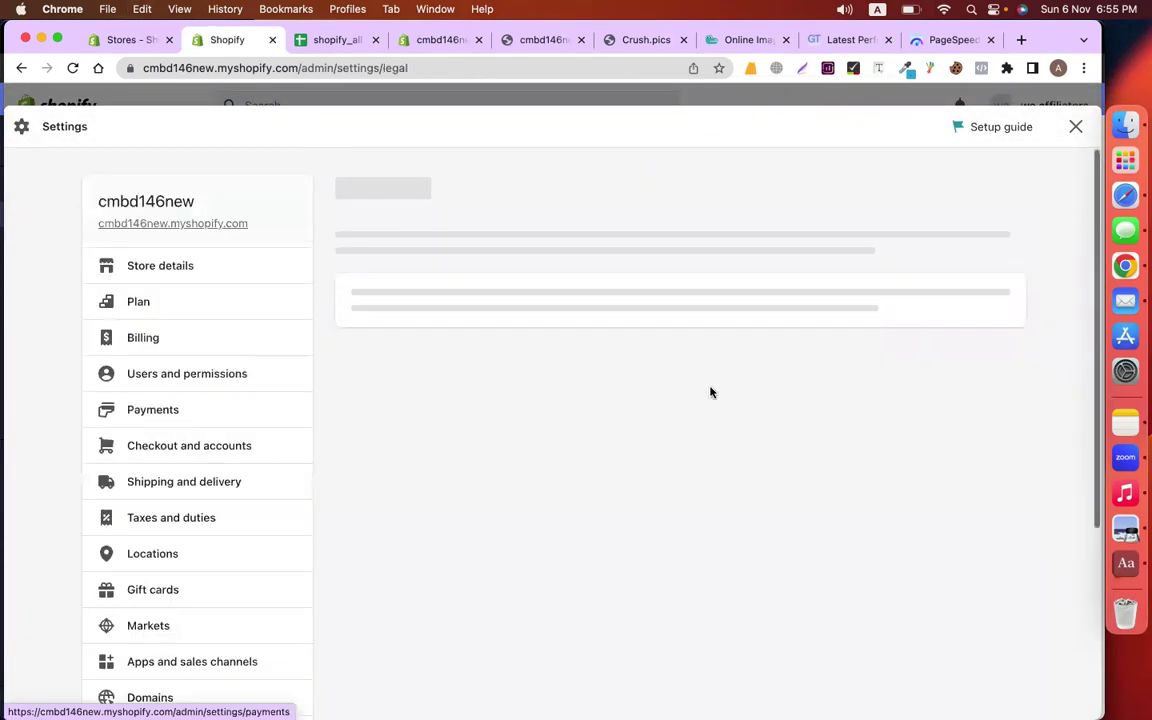
pyautogui.scroll(-10, 846, 372)
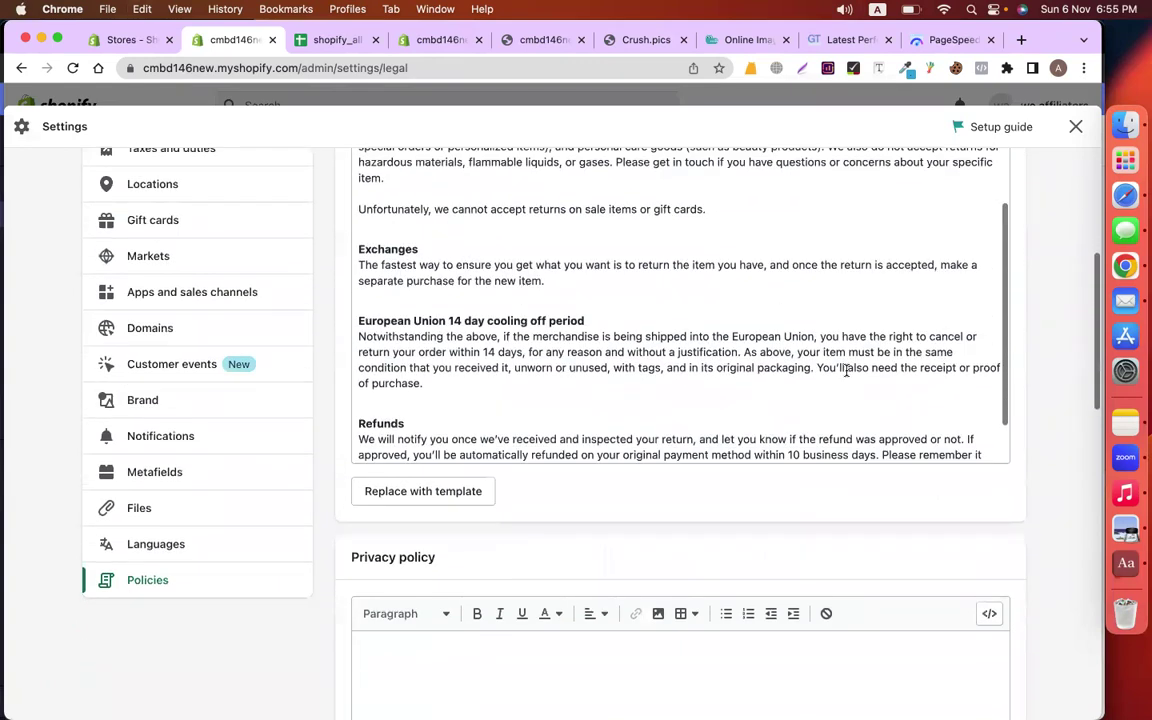
pyautogui.scroll(-4, 728, 494)
pyautogui.click(418, 476)
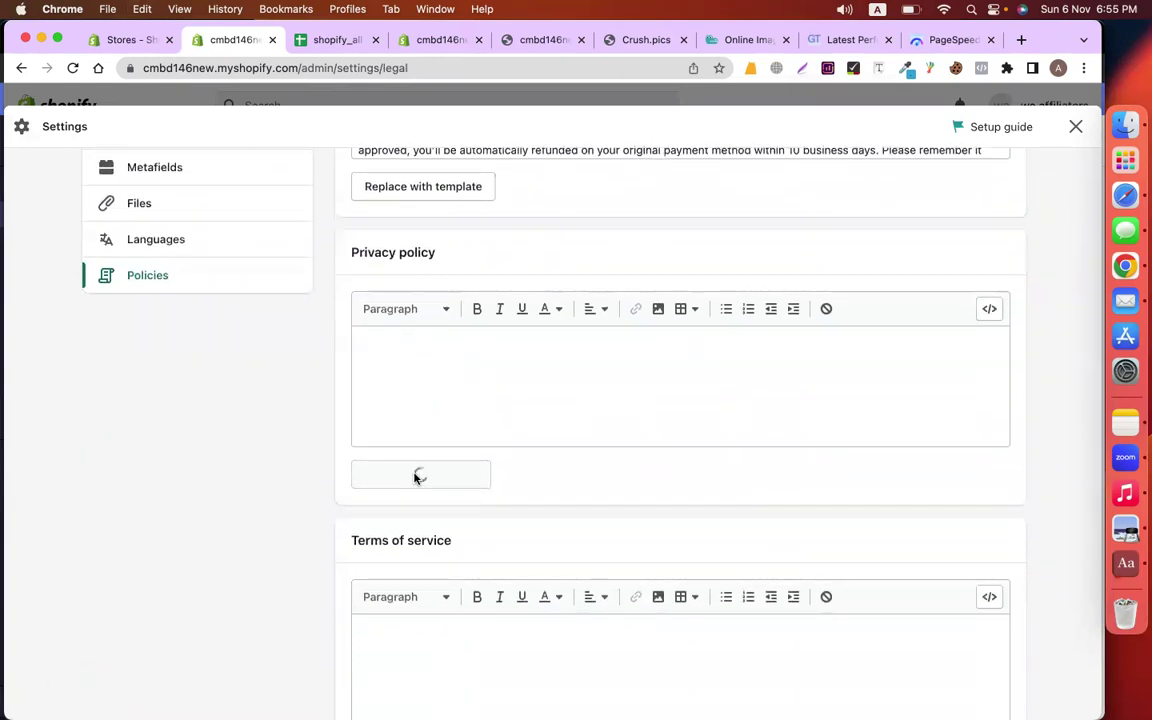
pyautogui.click(460, 411)
pyautogui.hotkey('ctrl', 'a')
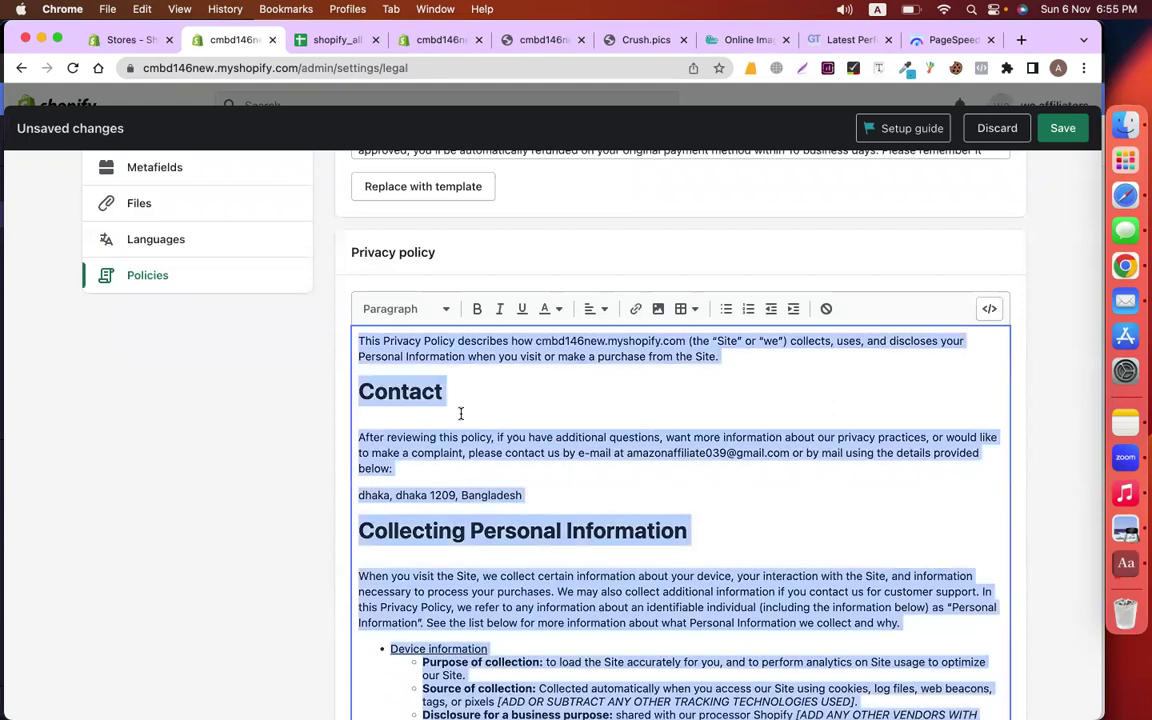
pyautogui.click(1062, 128)
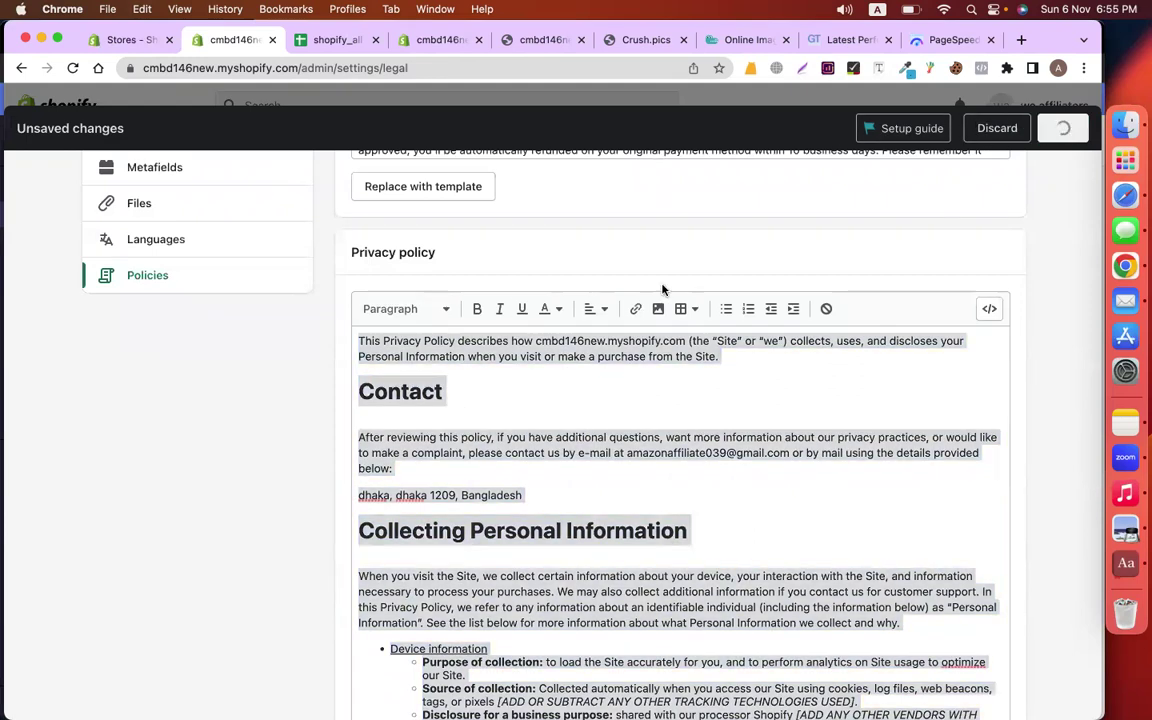
# Close Settings and go to the online store Pages list
pyautogui.scroll(5, 571, 298)
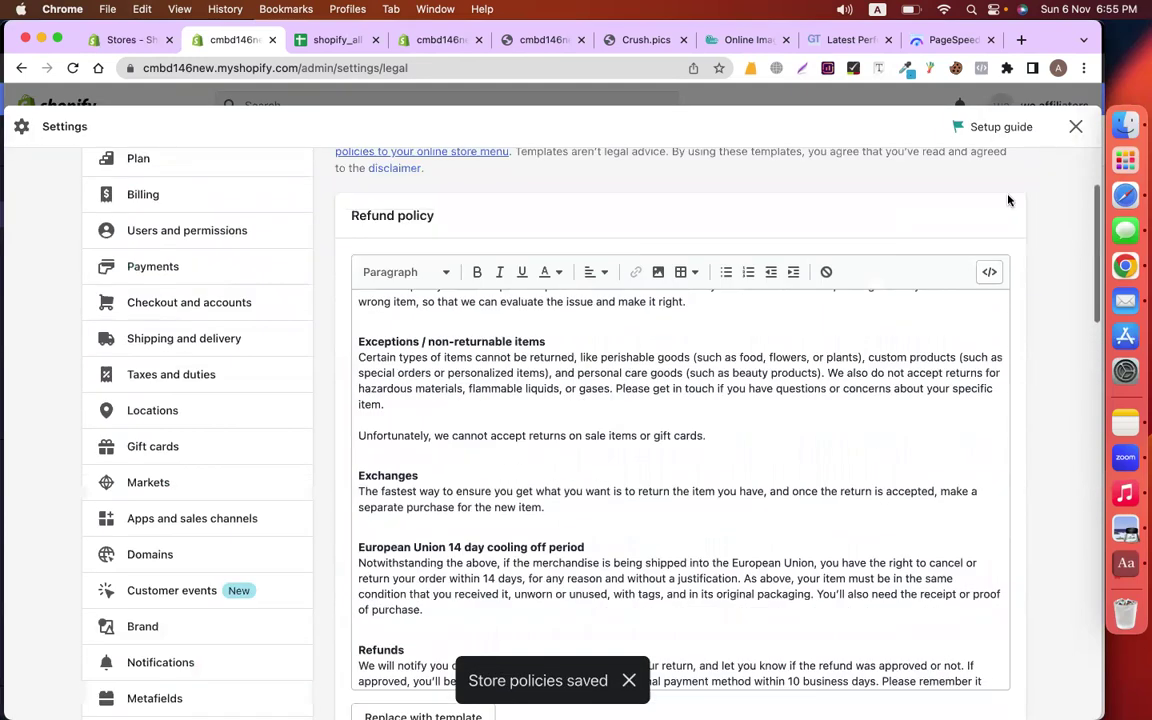
pyautogui.click(1077, 127)
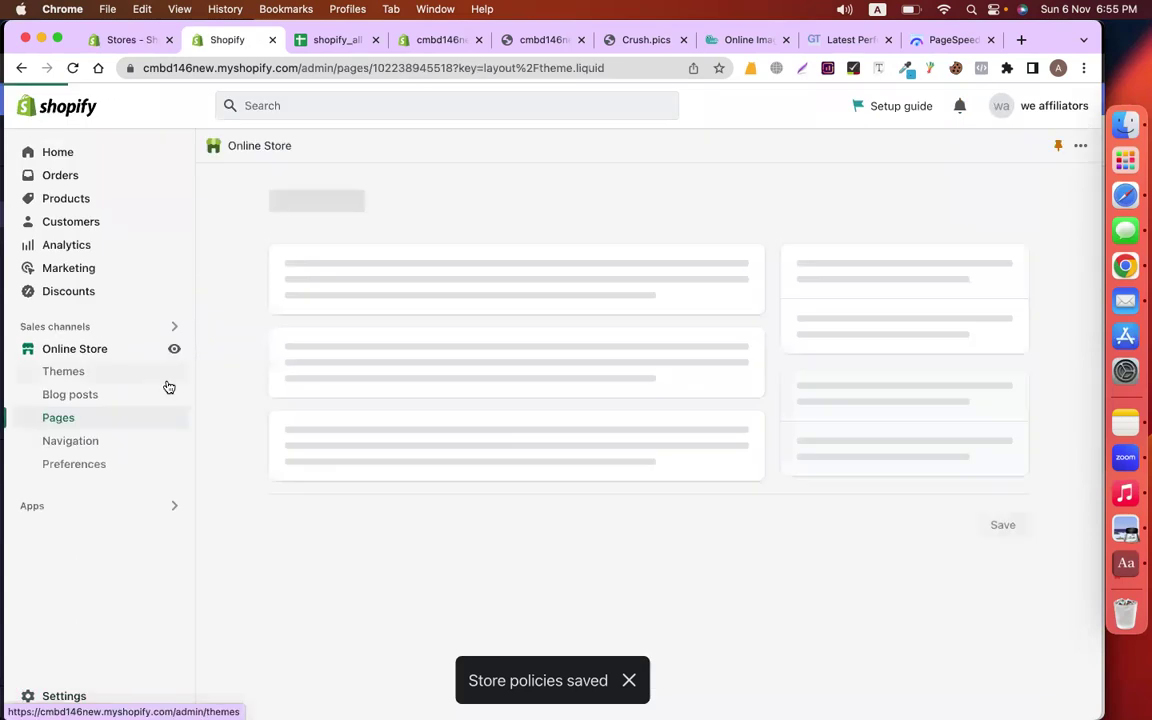
pyautogui.click(58, 418)
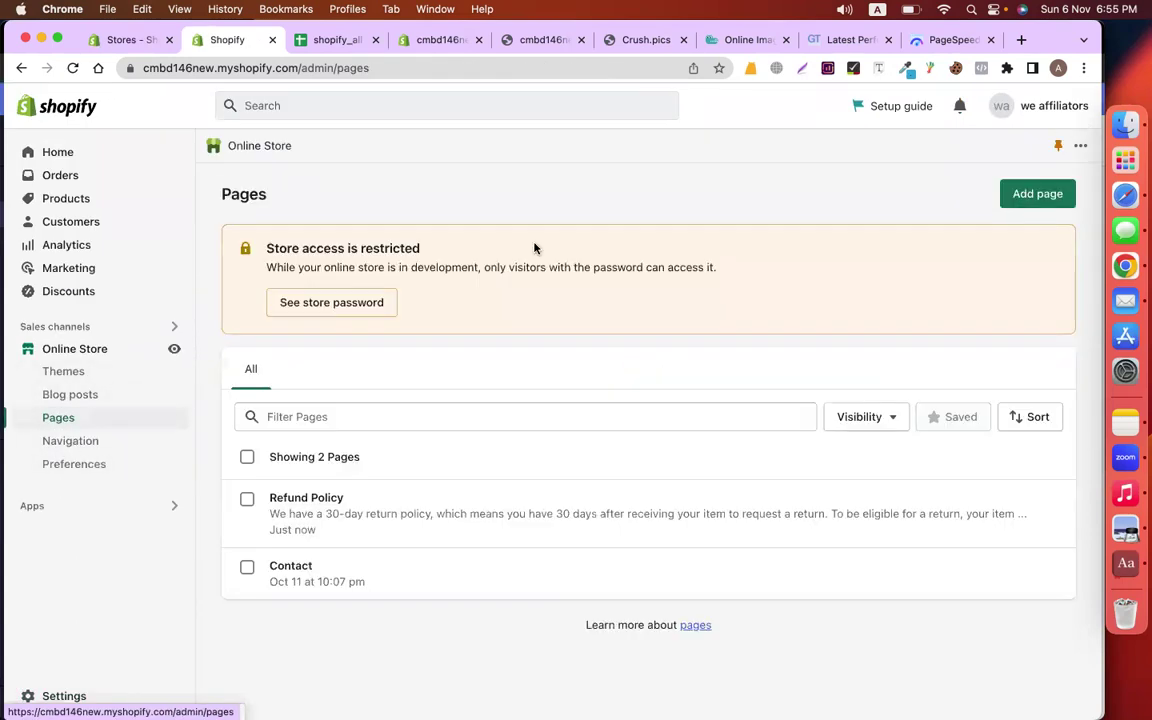
# Add and save a 'Privacy Policy' page with the pasted privacy policy text
pyautogui.click(1026, 196)
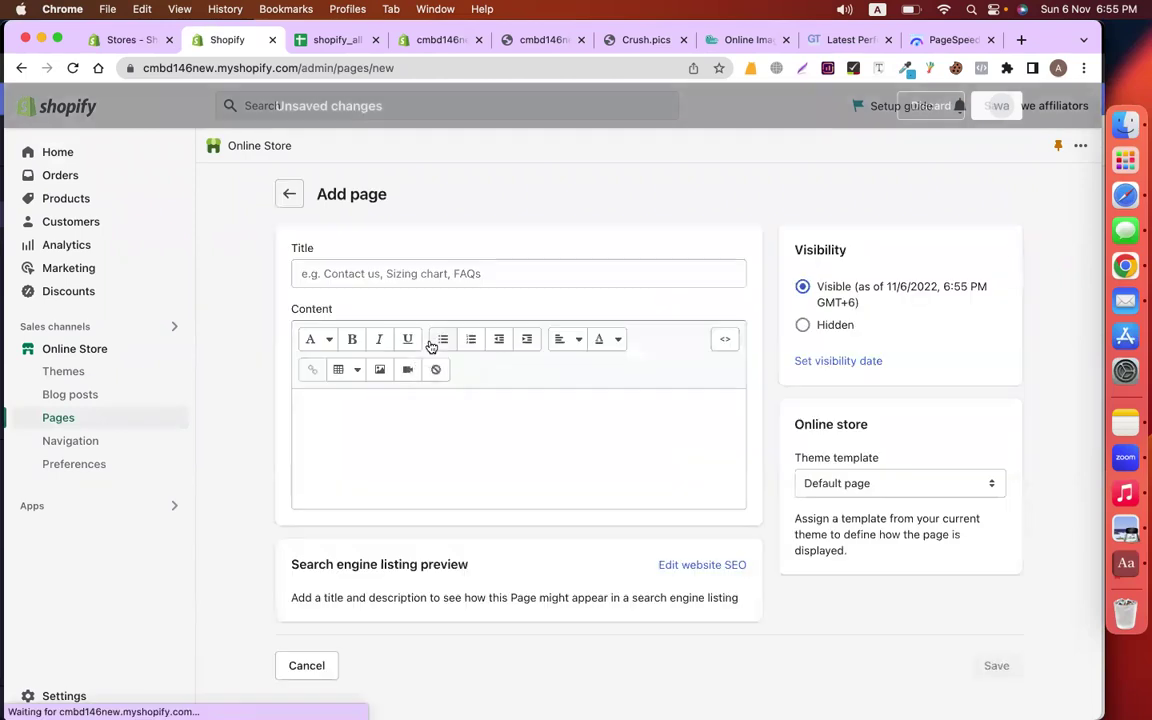
pyautogui.click(393, 262)
pyautogui.write('Privacy Policy')
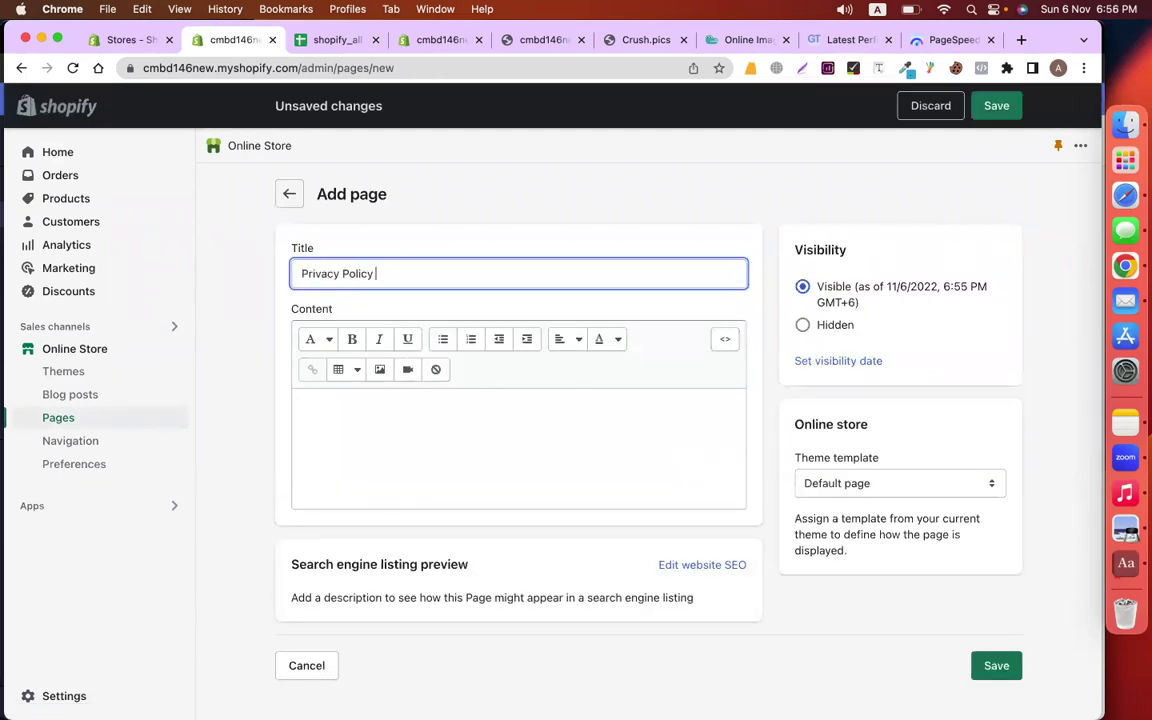
pyautogui.click(406, 401)
pyautogui.press('super+v')
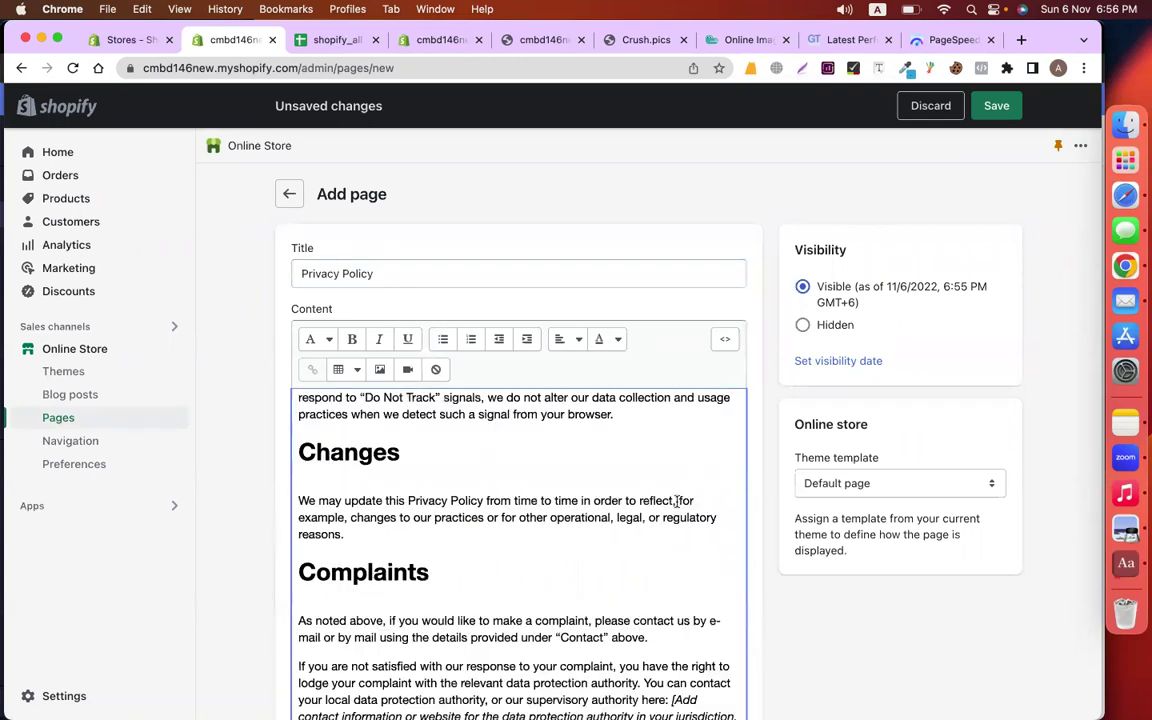
pyautogui.click(989, 108)
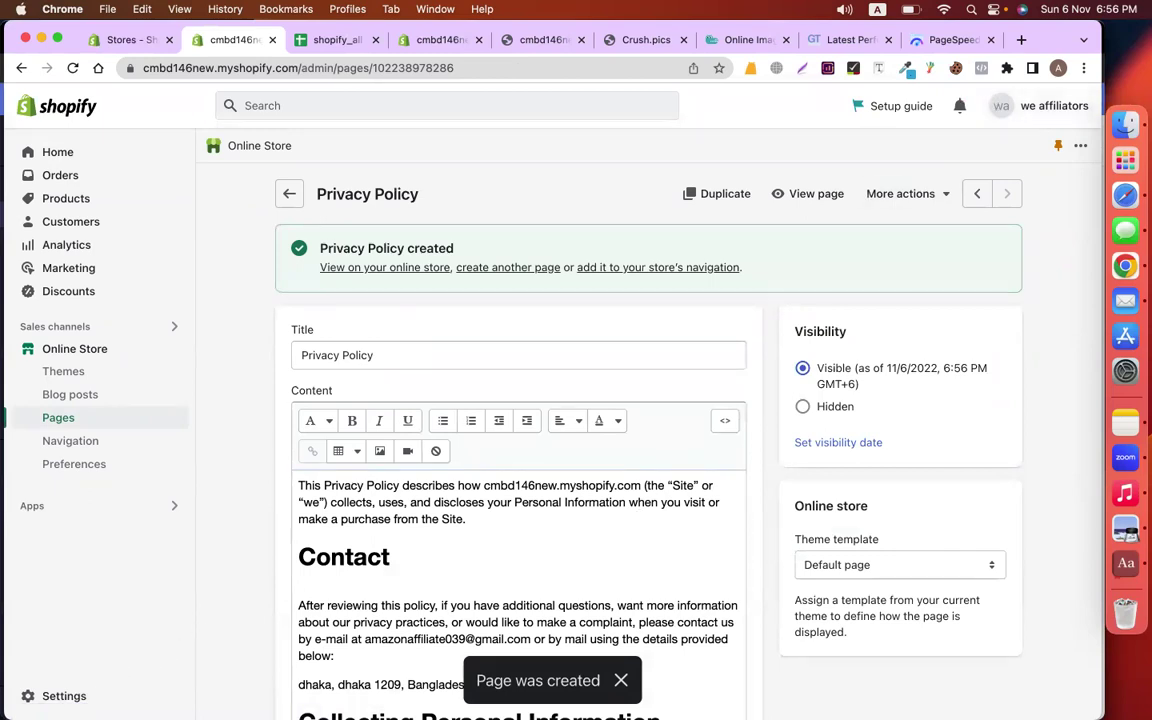
pyautogui.click(62, 697)
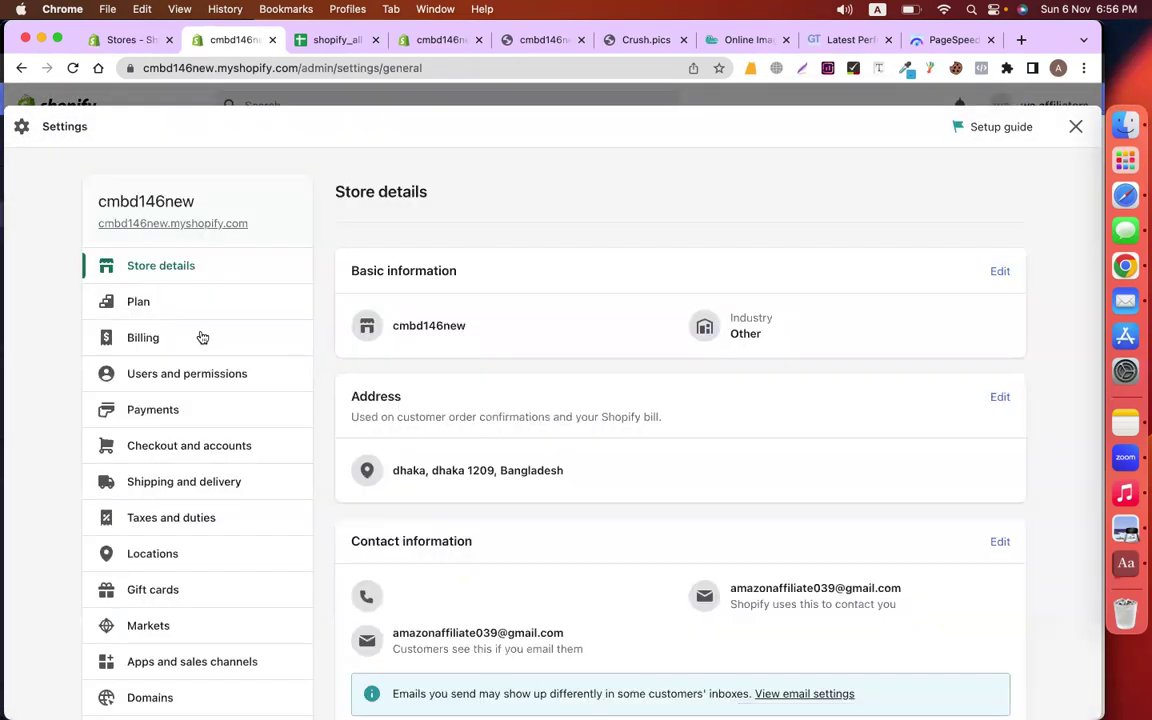
# Open Settings > Policies and generate the Terms of service from the template
pyautogui.scroll(-10, 220, 430)
pyautogui.click(224, 314)
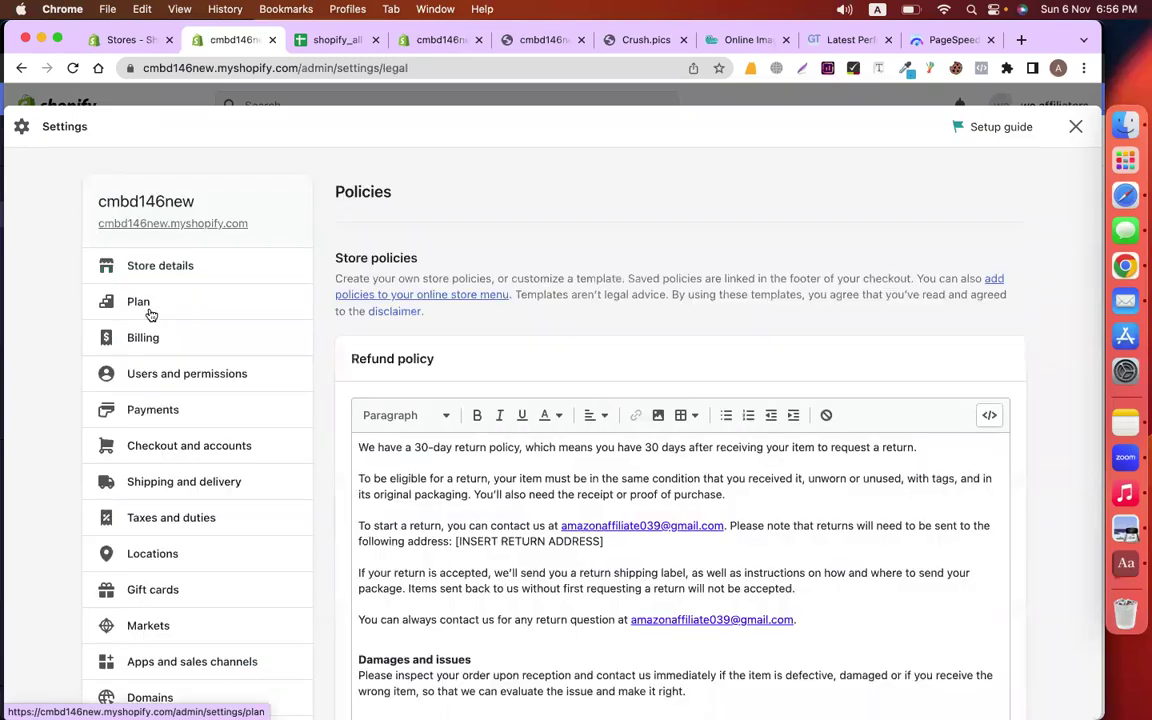
pyautogui.scroll(-10, 663, 283)
pyautogui.scroll(-5, 797, 413)
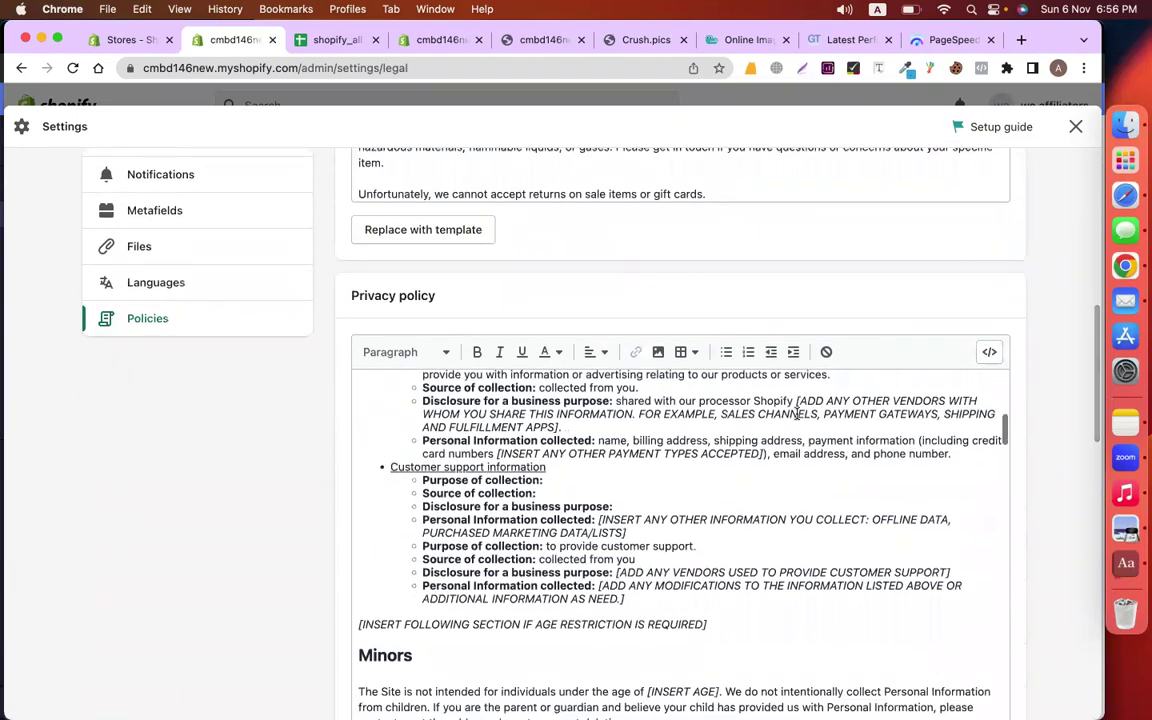
pyautogui.scroll(-5, 188, 607)
pyautogui.scroll(-2, 330, 510)
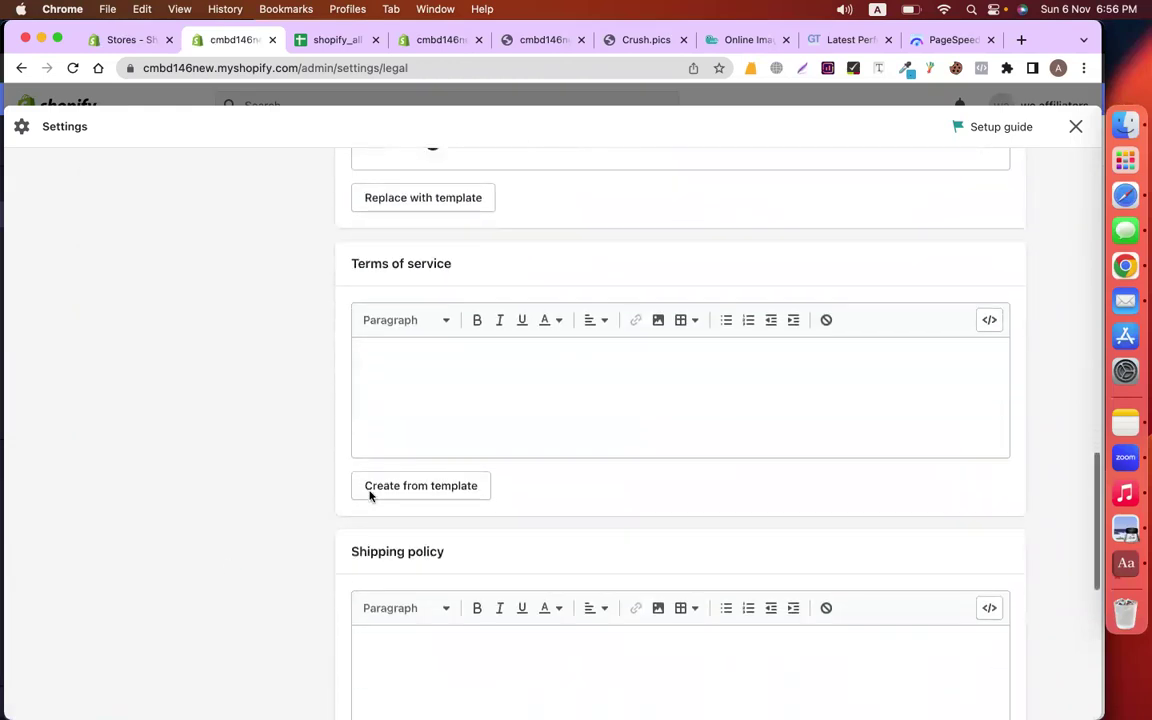
pyautogui.click(446, 487)
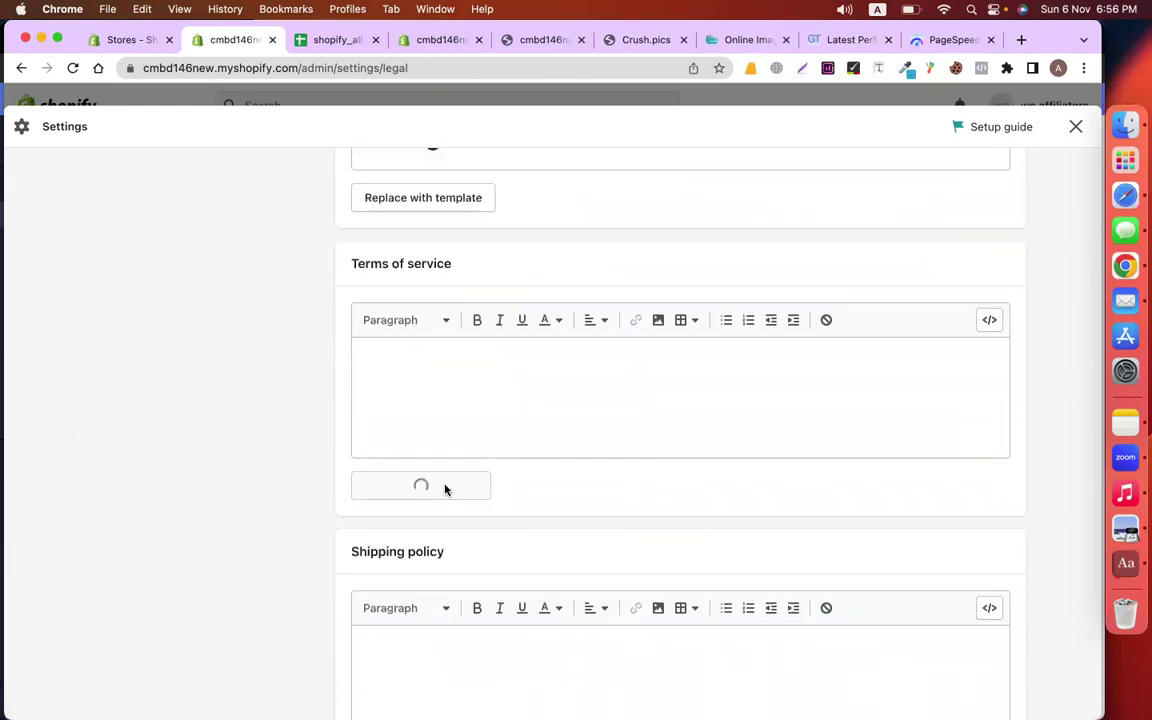
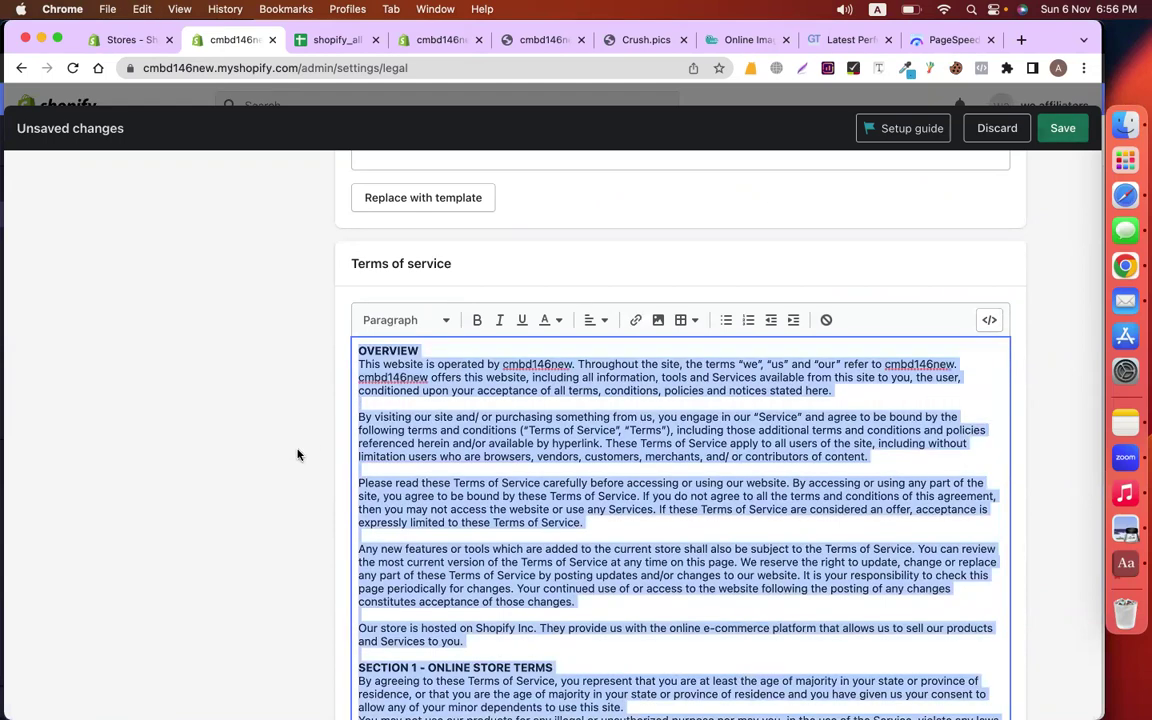
# Save the edited store policies and close the Settings overlay
pyautogui.scroll(-5, 297, 455)
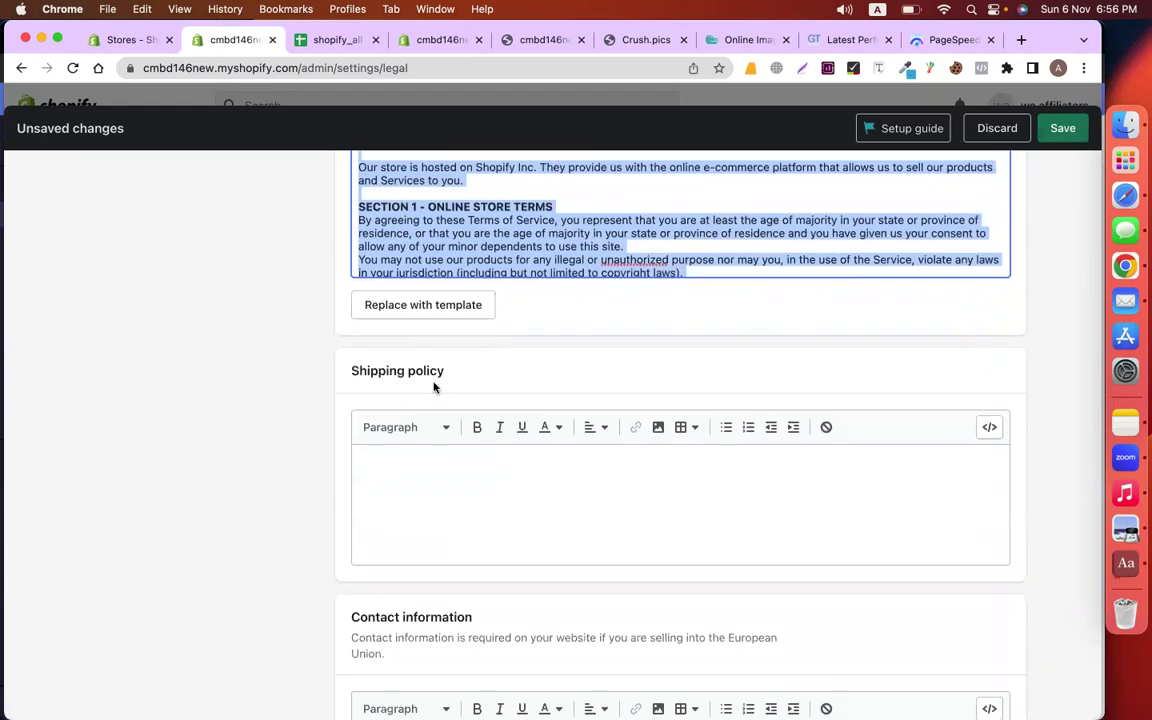
pyautogui.scroll(10, 296, 464)
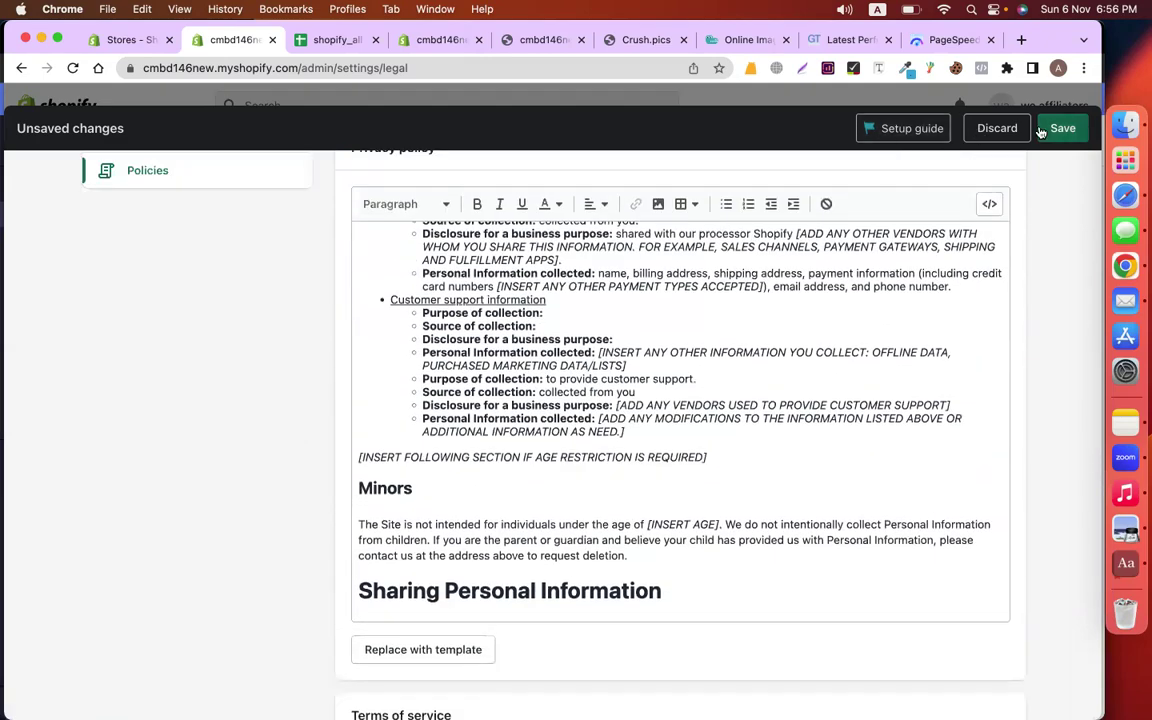
pyautogui.click(1045, 128)
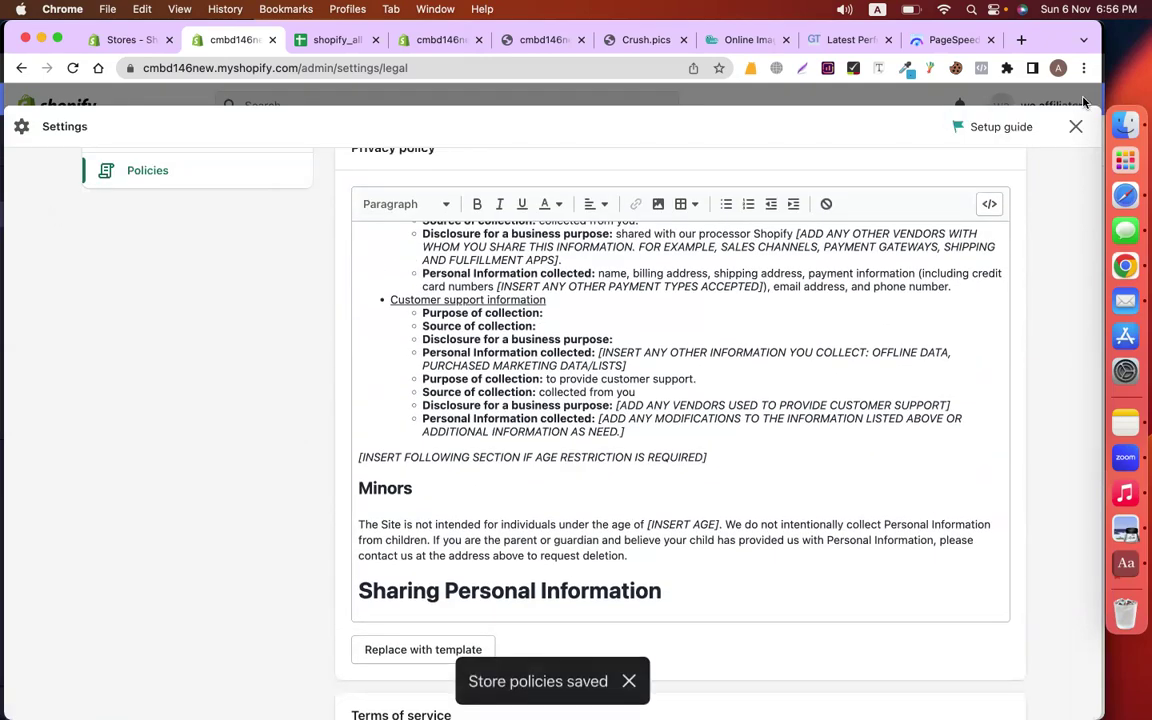
pyautogui.click(1078, 123)
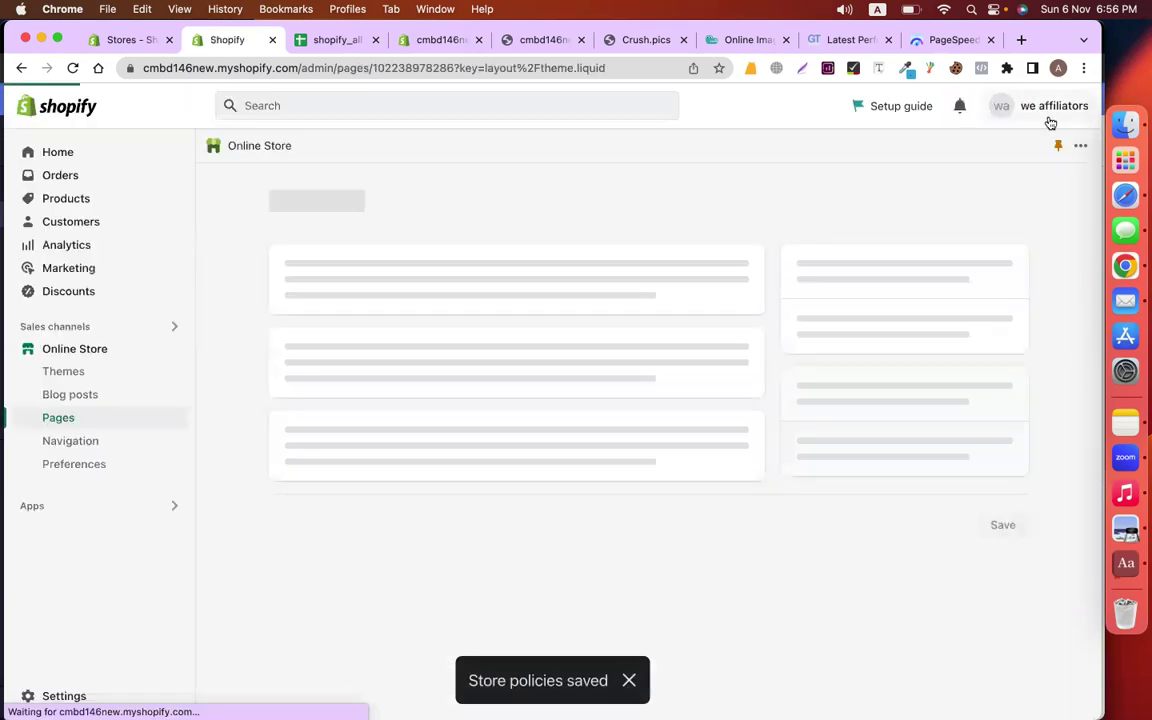
# Create and save a 'Terms Of Services' page with the pasted terms text as its content
pyautogui.click(79, 420)
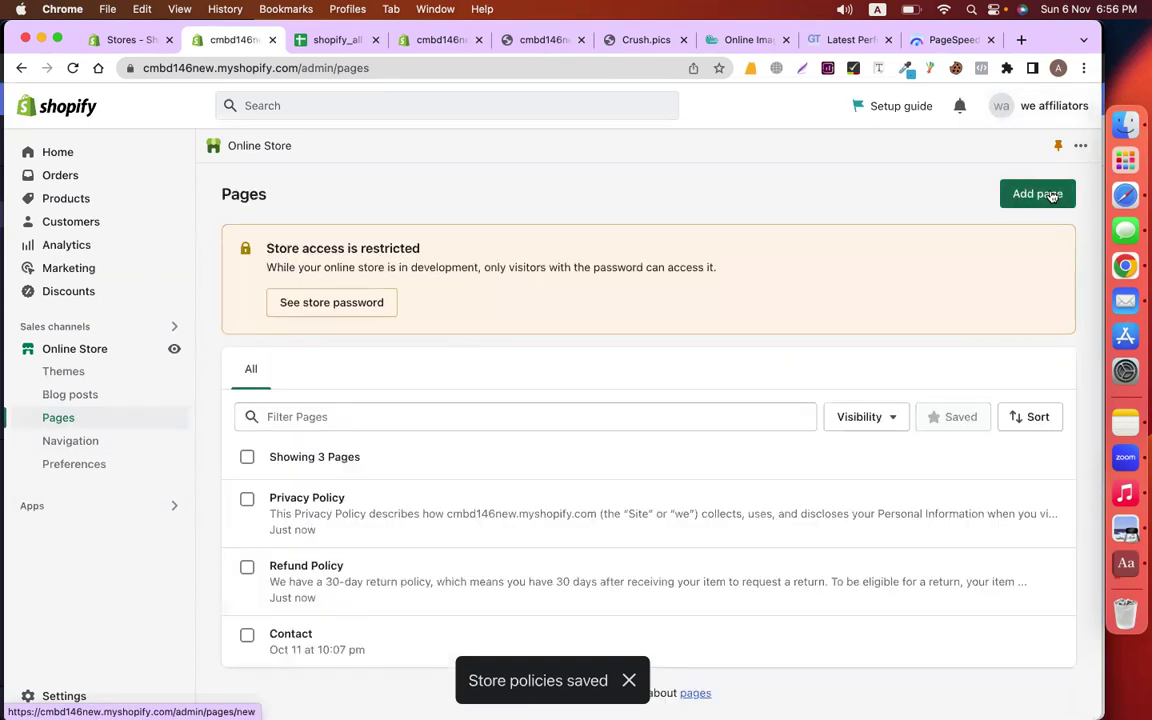
pyautogui.click(1037, 193)
pyautogui.click(483, 273)
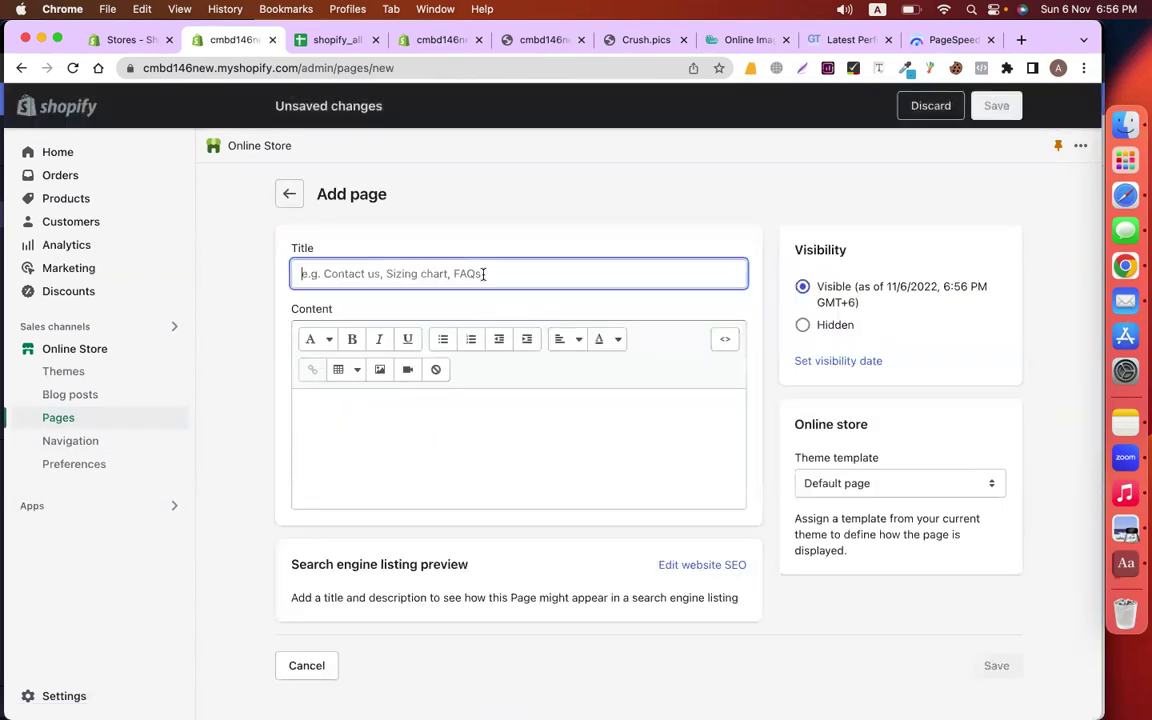
pyautogui.write('Terms Of Services')
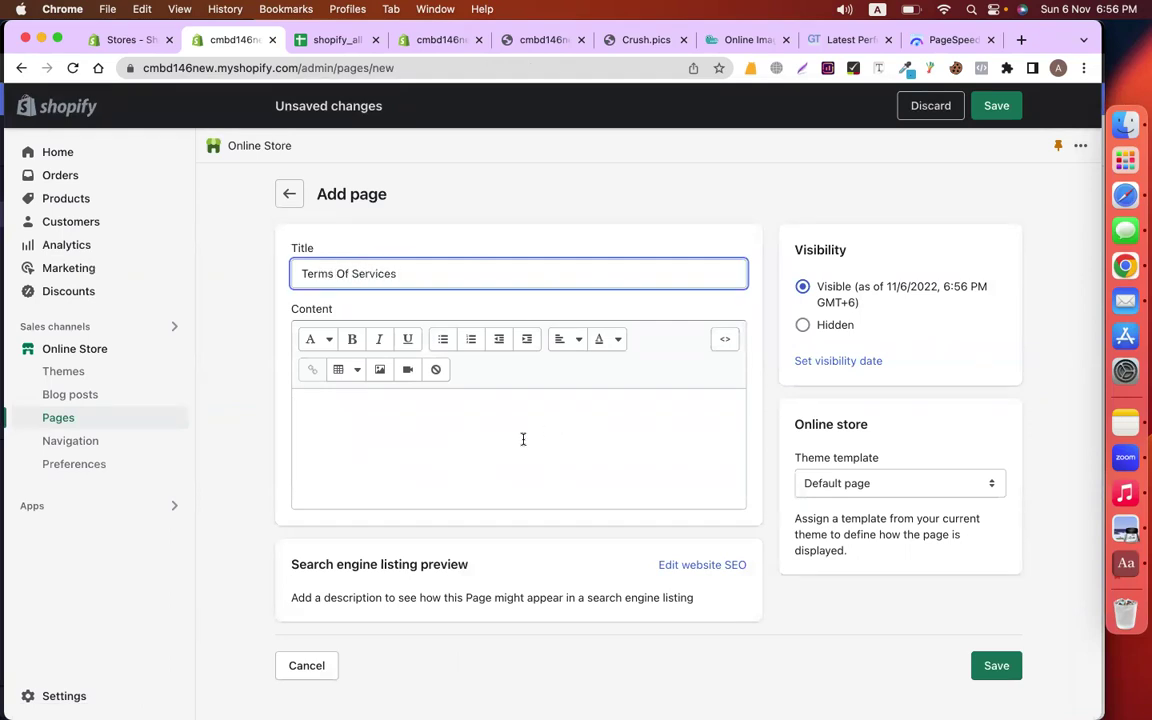
pyautogui.click(522, 439)
pyautogui.press('super+v')
pyautogui.click(985, 110)
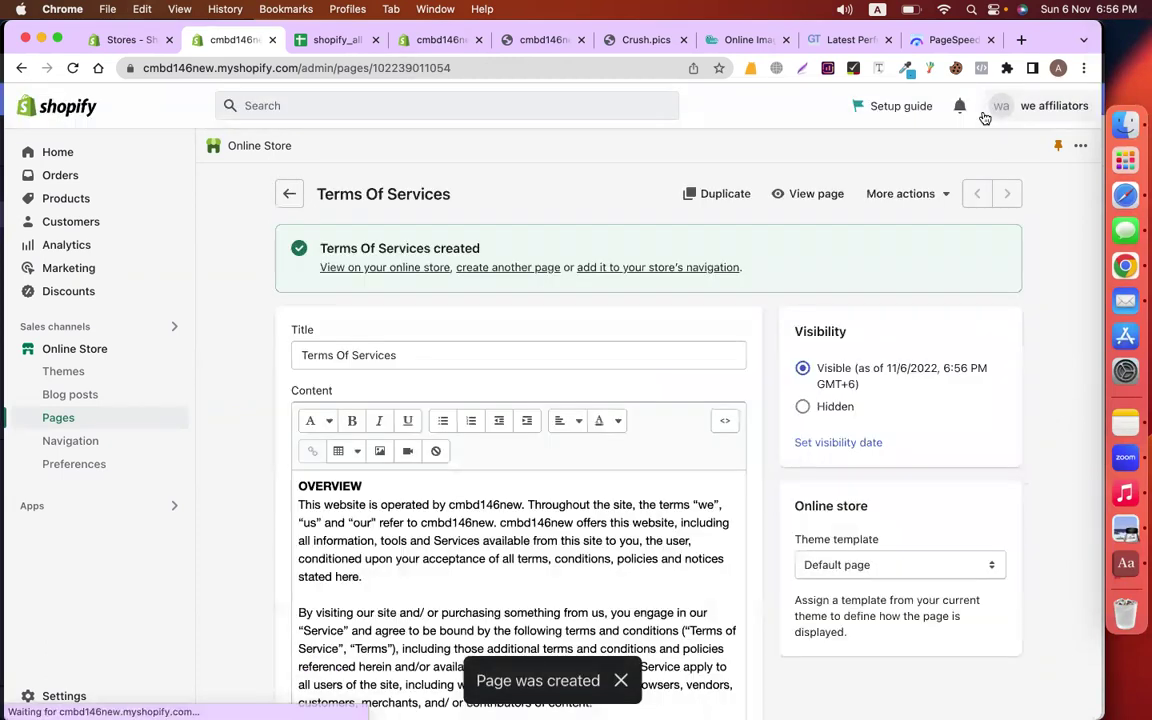
pyautogui.click(80, 446)
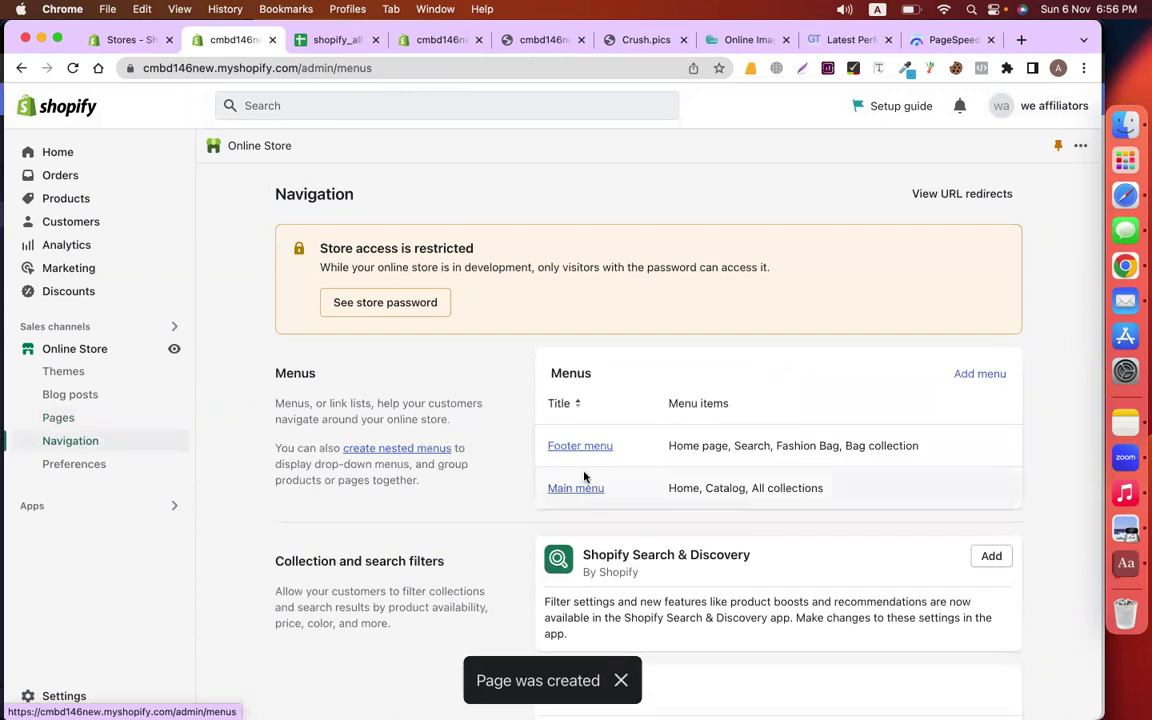
# Add a Privacy Policy page link to the Footer menu
pyautogui.click(571, 446)
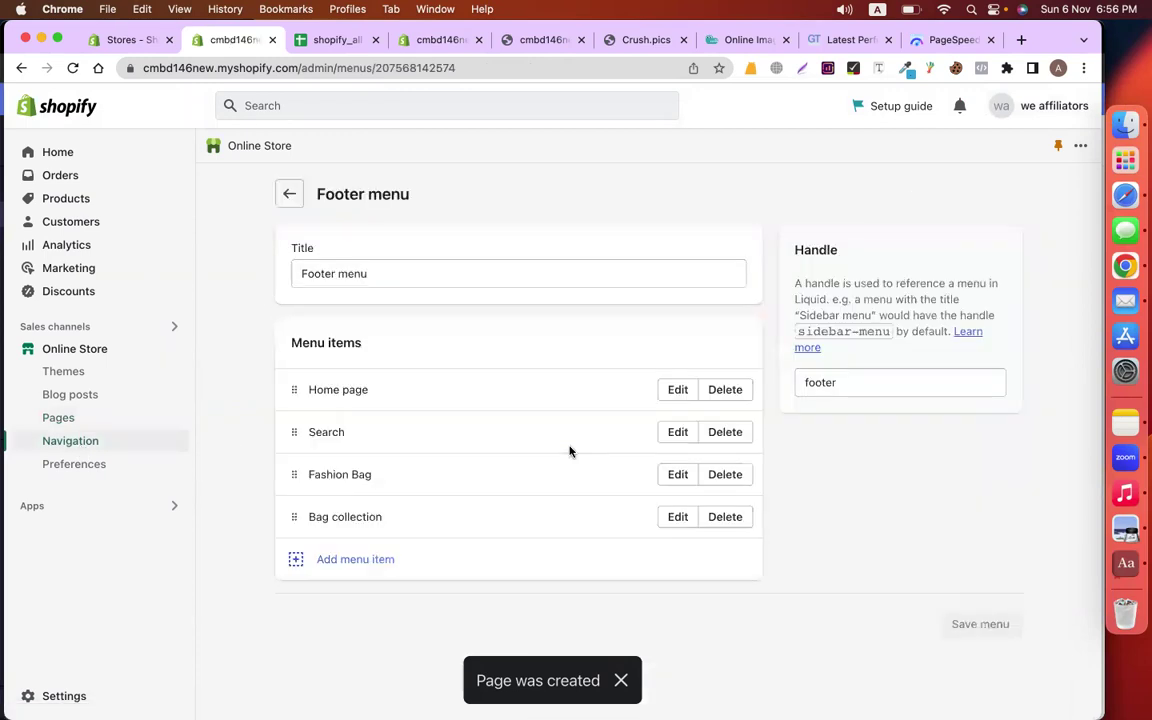
pyautogui.click(357, 558)
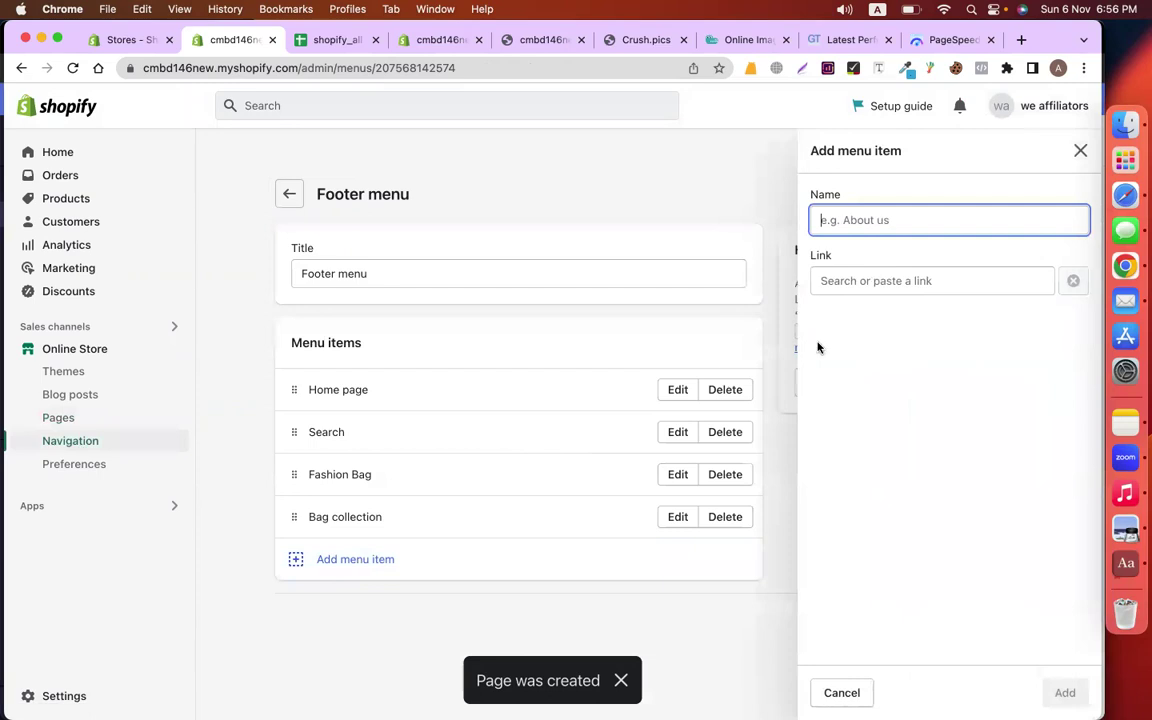
pyautogui.click(848, 283)
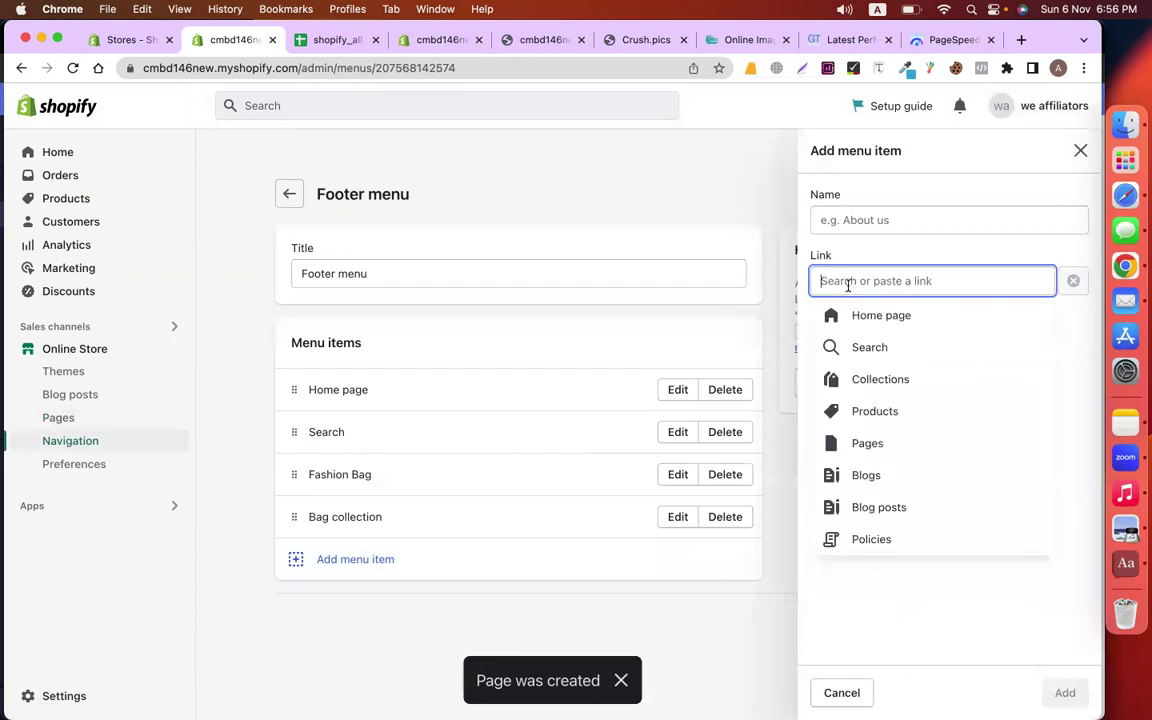
pyautogui.click(876, 444)
pyautogui.click(862, 386)
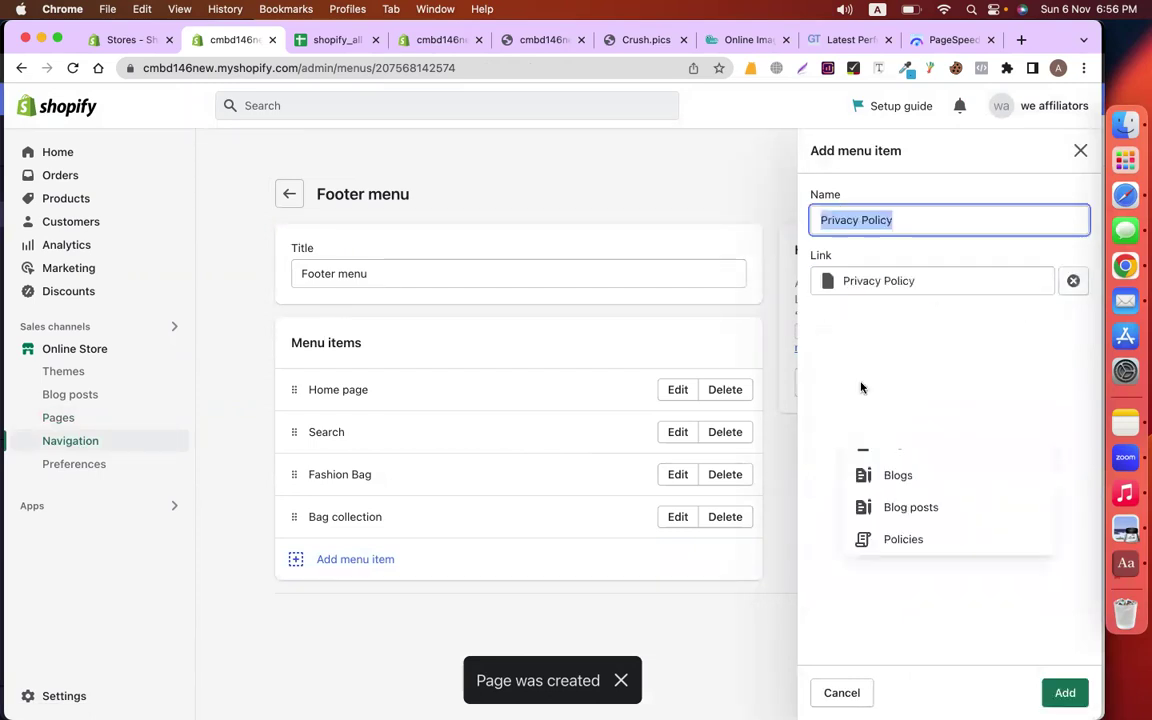
pyautogui.click(1065, 692)
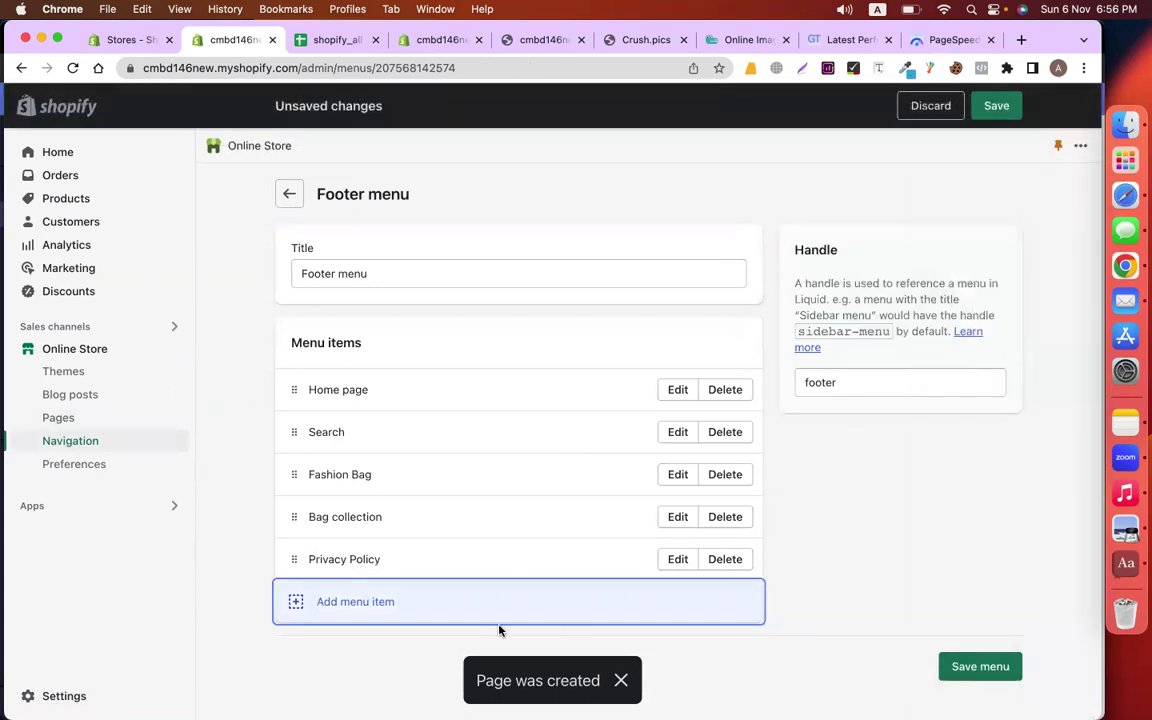
# Add a Refund Policy page link to the Footer menu
pyautogui.click(860, 281)
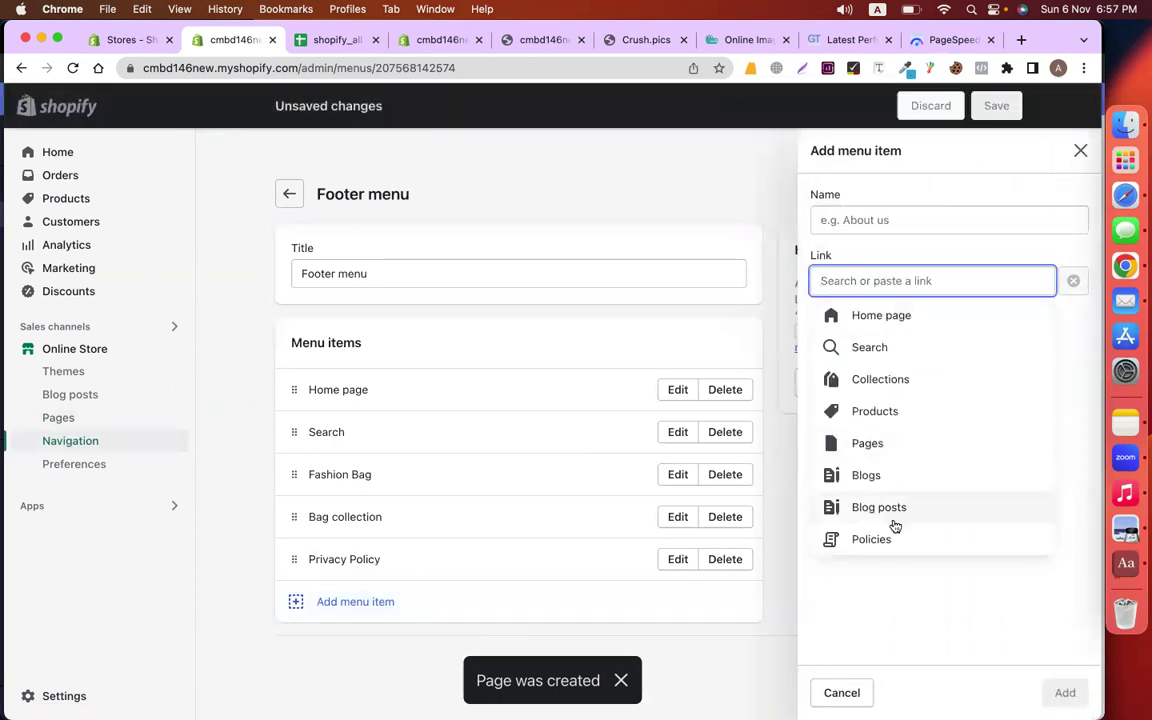
pyautogui.click(856, 448)
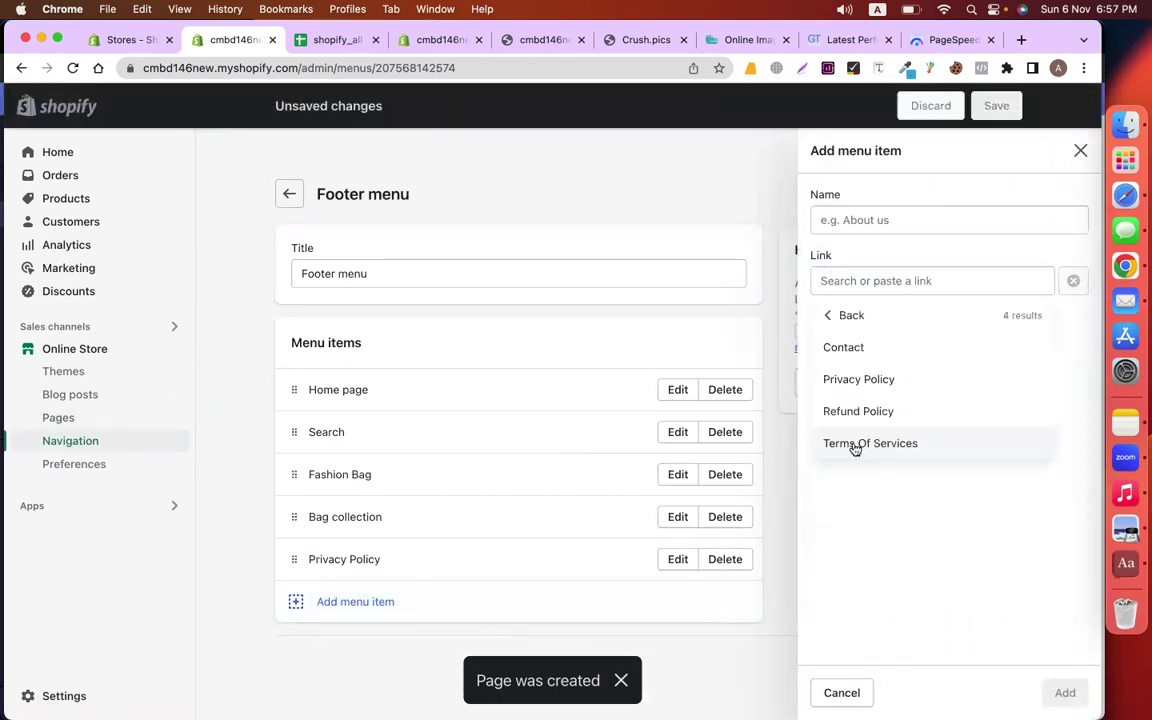
pyautogui.click(857, 408)
pyautogui.click(1062, 689)
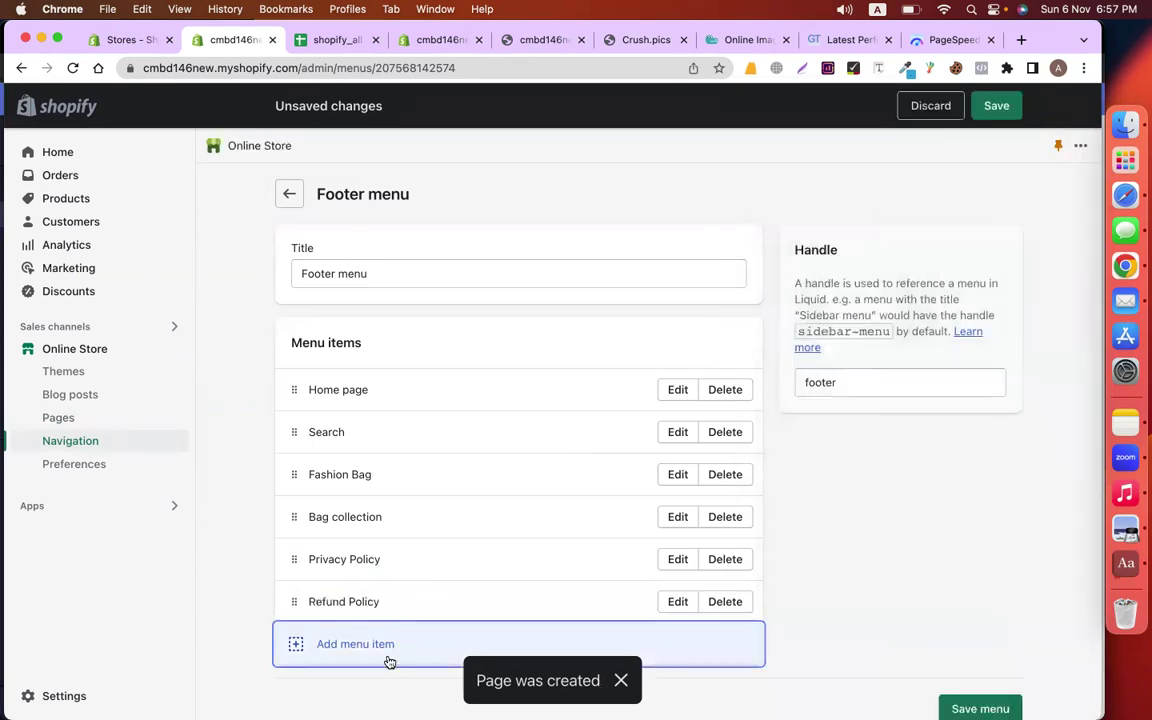
# Add a Terms Of Services page link, save the Footer menu, and view the store
pyautogui.click(390, 660)
pyautogui.click(850, 281)
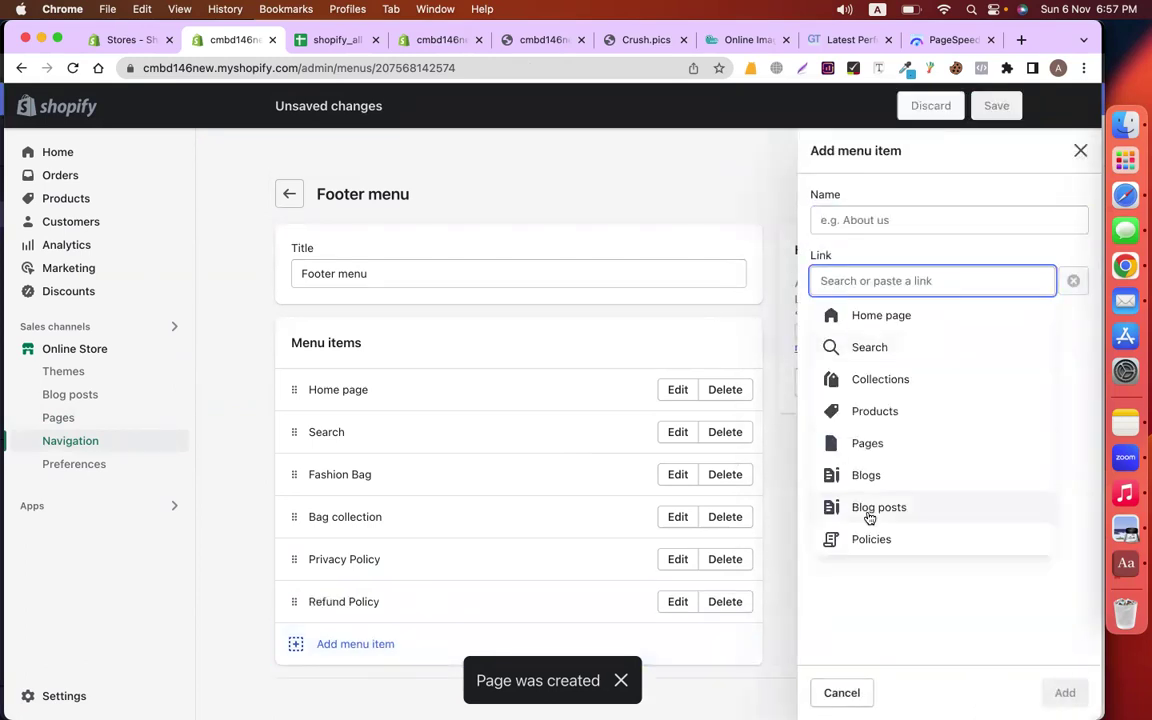
pyautogui.click(864, 441)
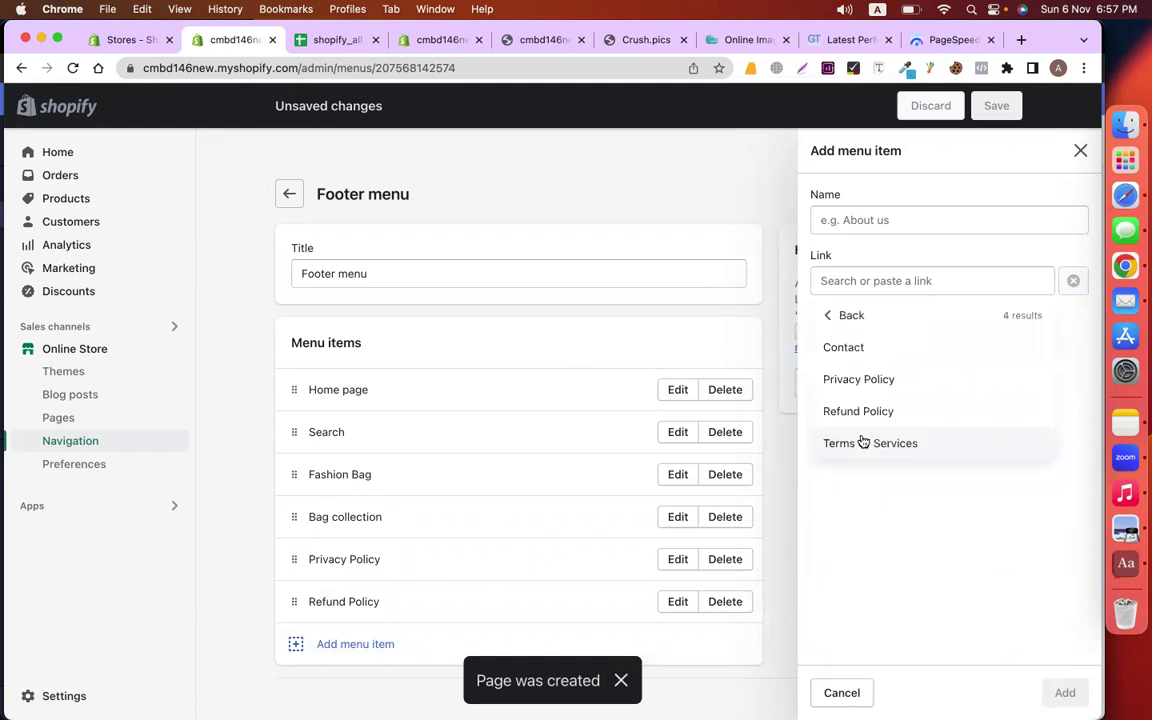
pyautogui.click(864, 442)
pyautogui.click(1064, 692)
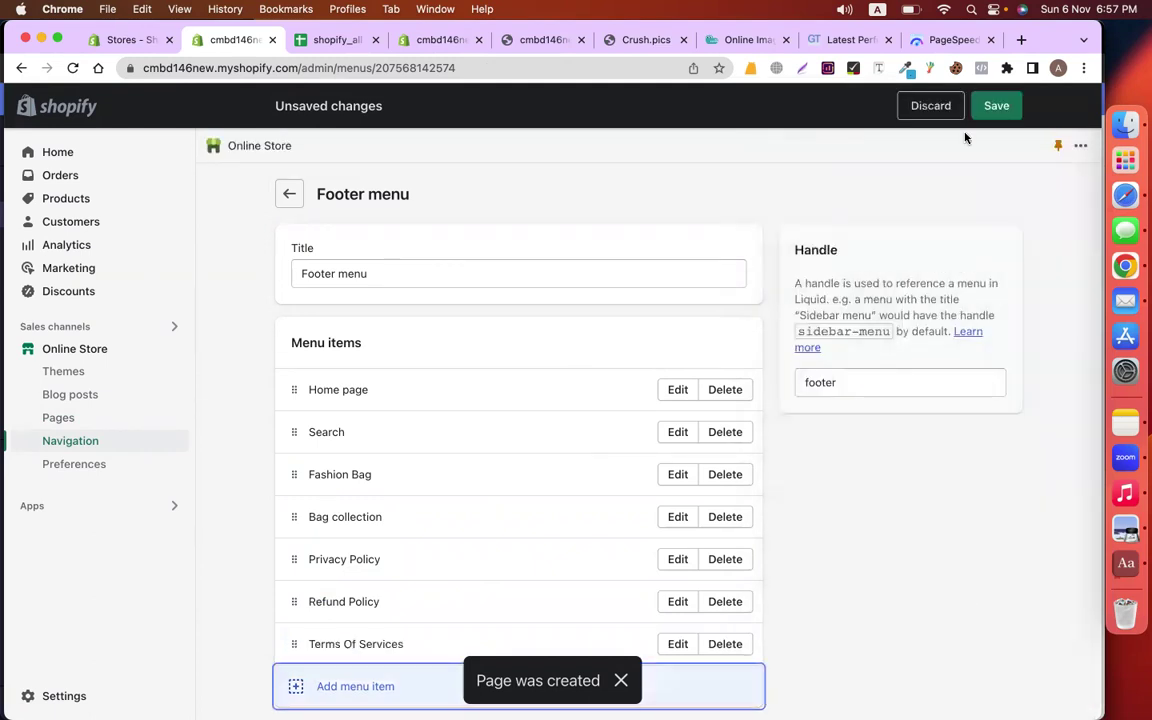
pyautogui.click(996, 105)
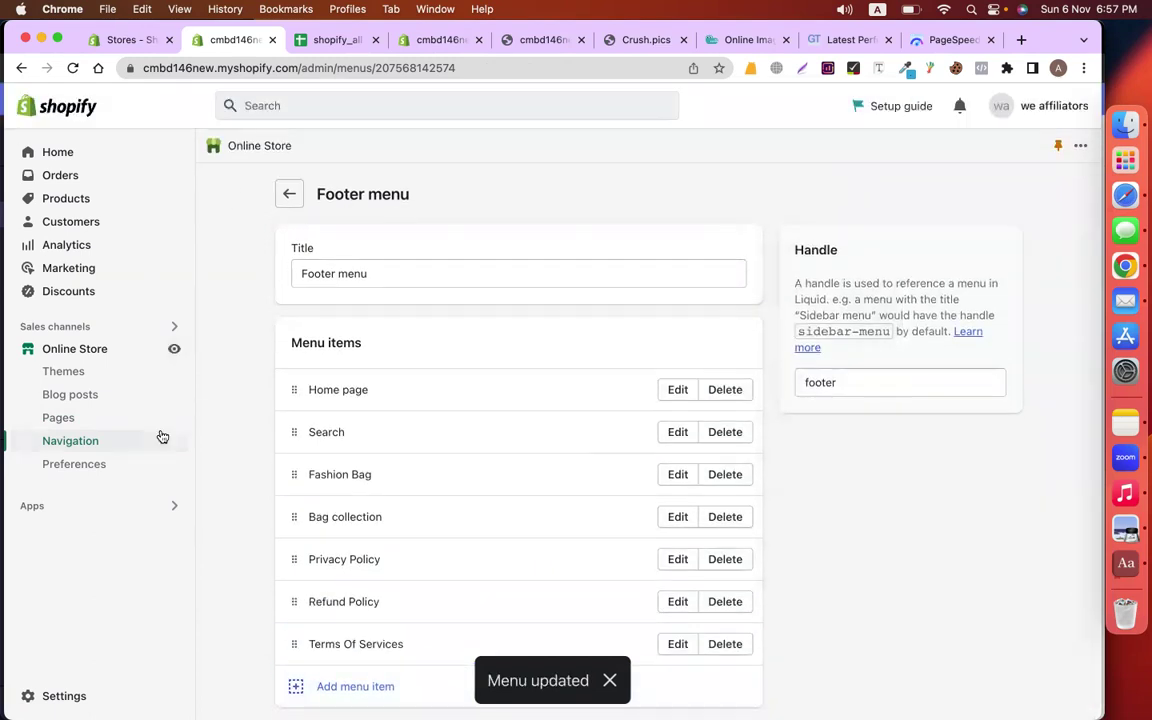
pyautogui.click(175, 350)
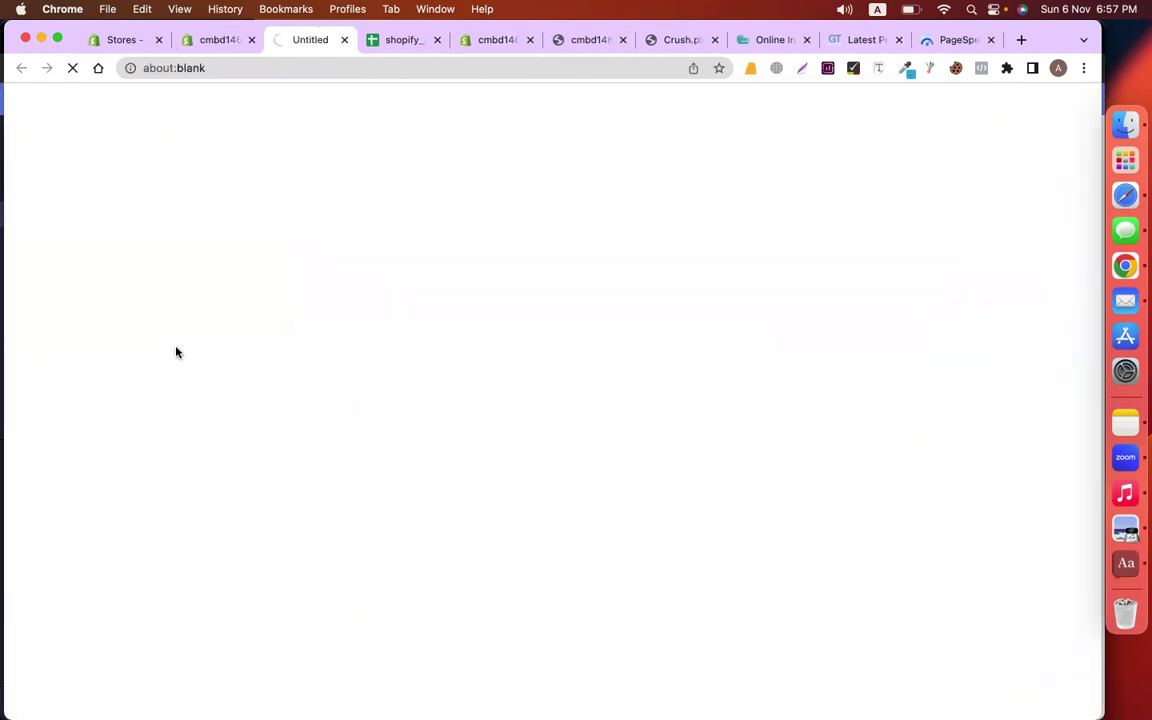
# Reload the storefront and check the footer's Privacy Policy, Refund Policy and Terms Of Services links
pyautogui.scroll(-15, 941, 494)
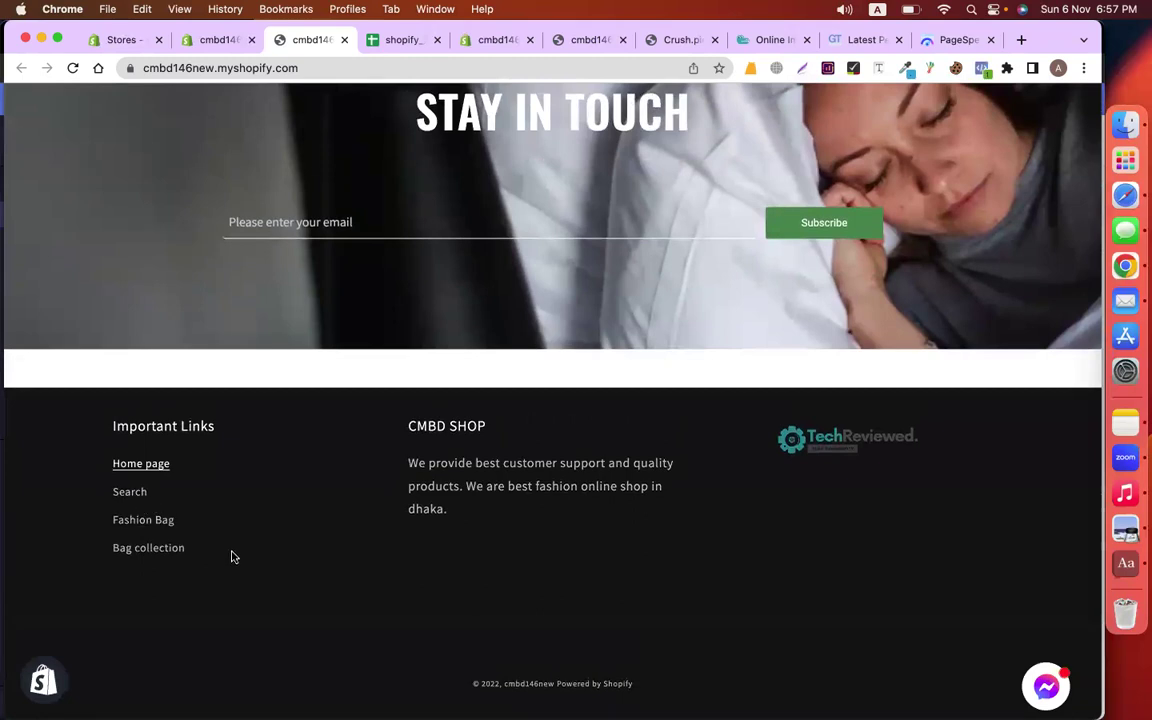
pyautogui.click(72, 68)
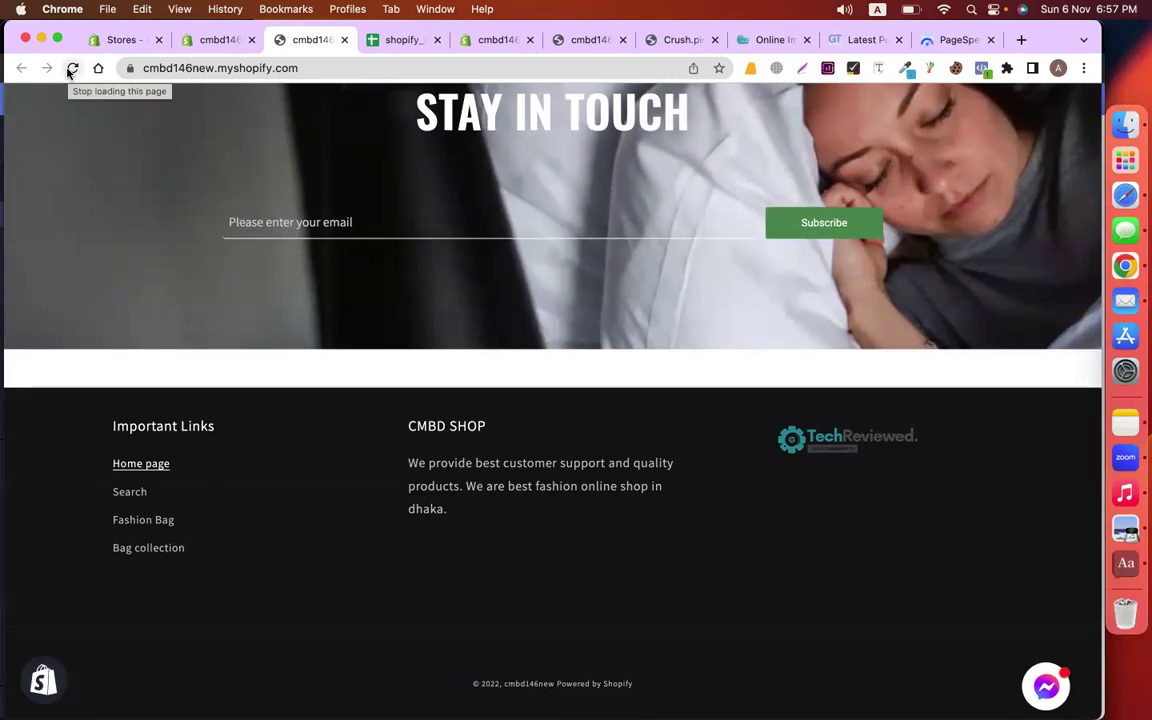
pyautogui.click(71, 68)
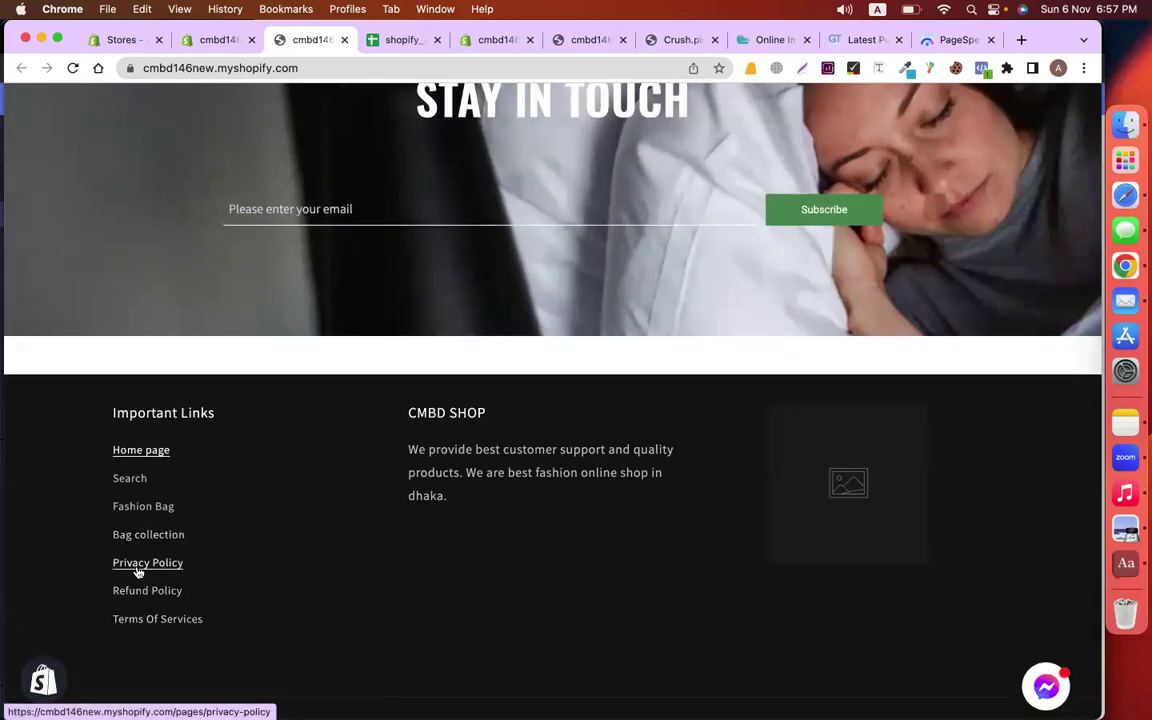
pyautogui.moveTo(229, 628); pyautogui.dragTo(98, 572)
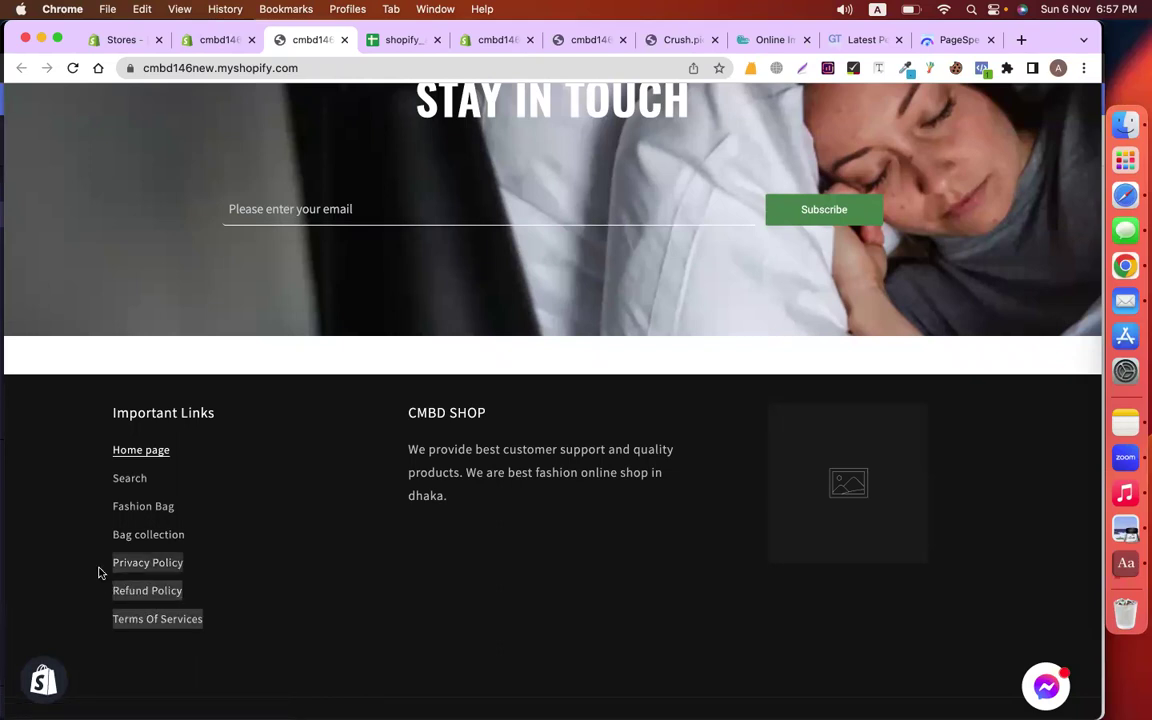
pyautogui.click(102, 569)
pyautogui.moveTo(198, 568); pyautogui.dragTo(33, 568)
pyautogui.press('super+c')
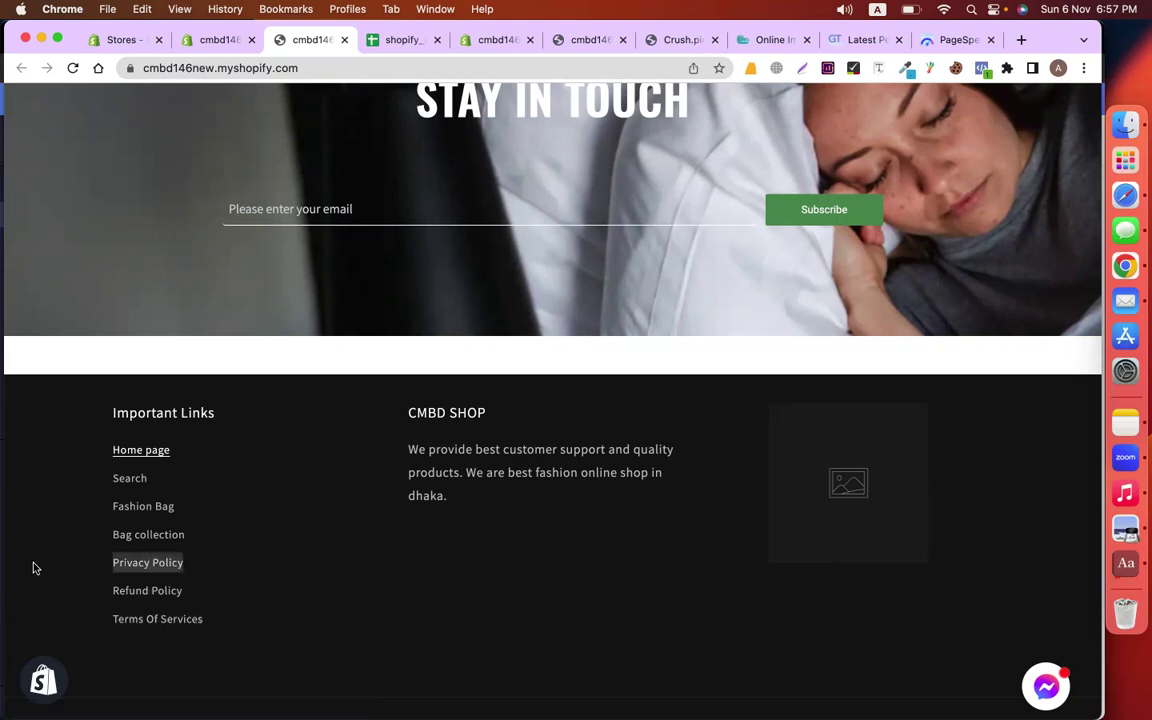
pyautogui.press('super+t')
# Search Google for a privacy policy generator
pyautogui.write('v')
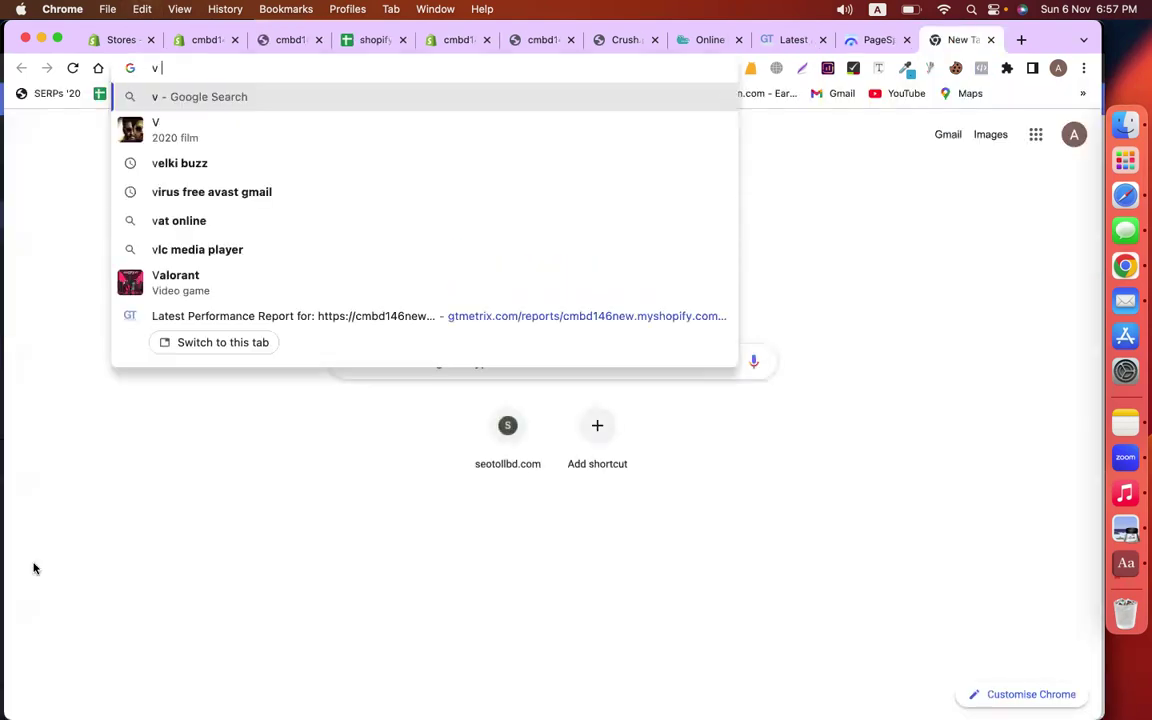
pyautogui.press('BackSpace')
pyautogui.press('super+v')
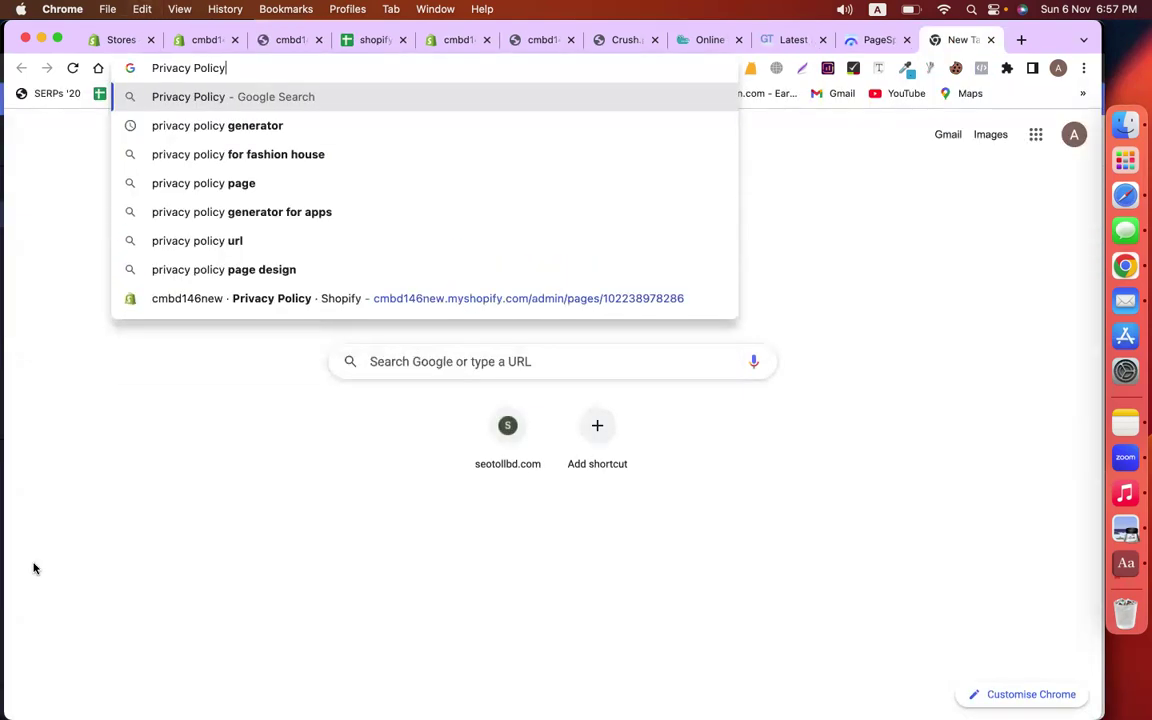
pyautogui.write('ge')
pyautogui.press('Return')
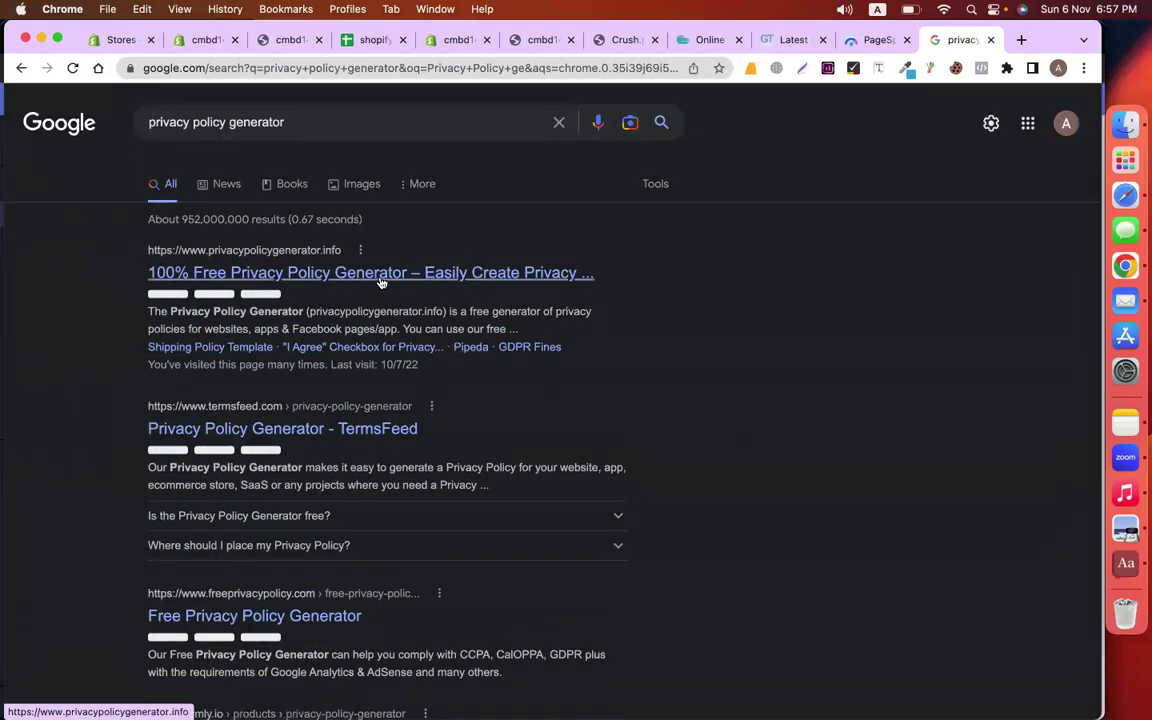
# Open privacypolicygenerator.info and enter codemanbd as the company name
pyautogui.click(373, 272)
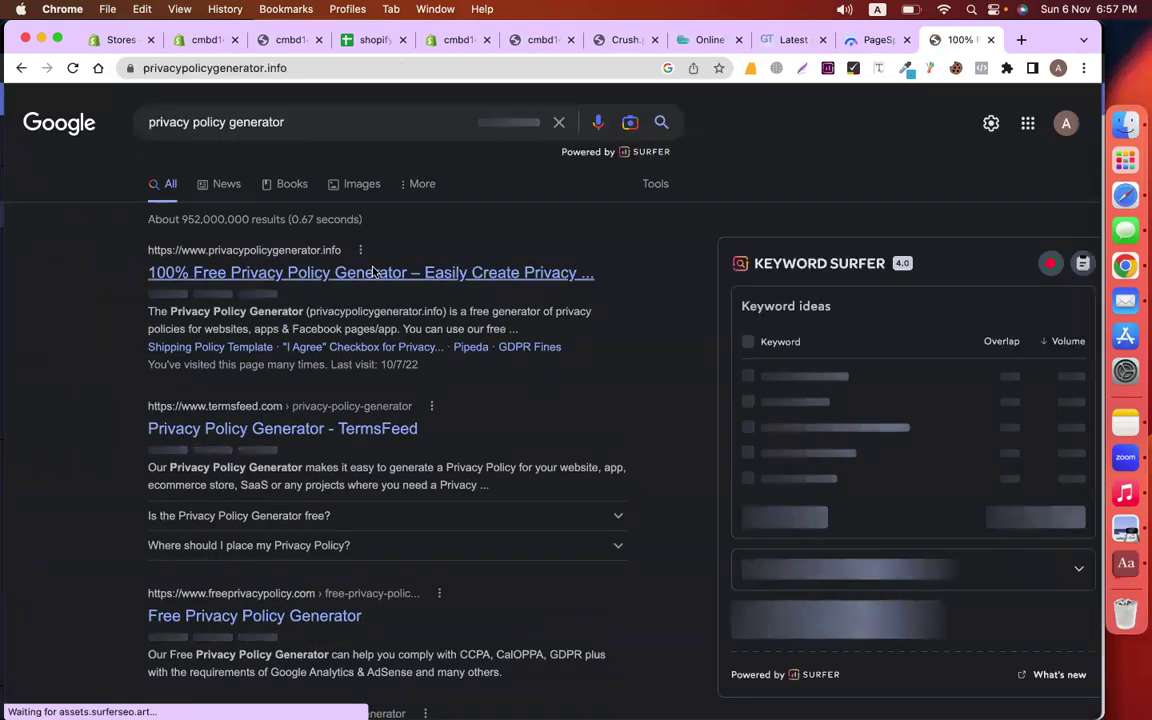
pyautogui.click(854, 328)
pyautogui.write('codemanbd')
pyautogui.press('Tab')
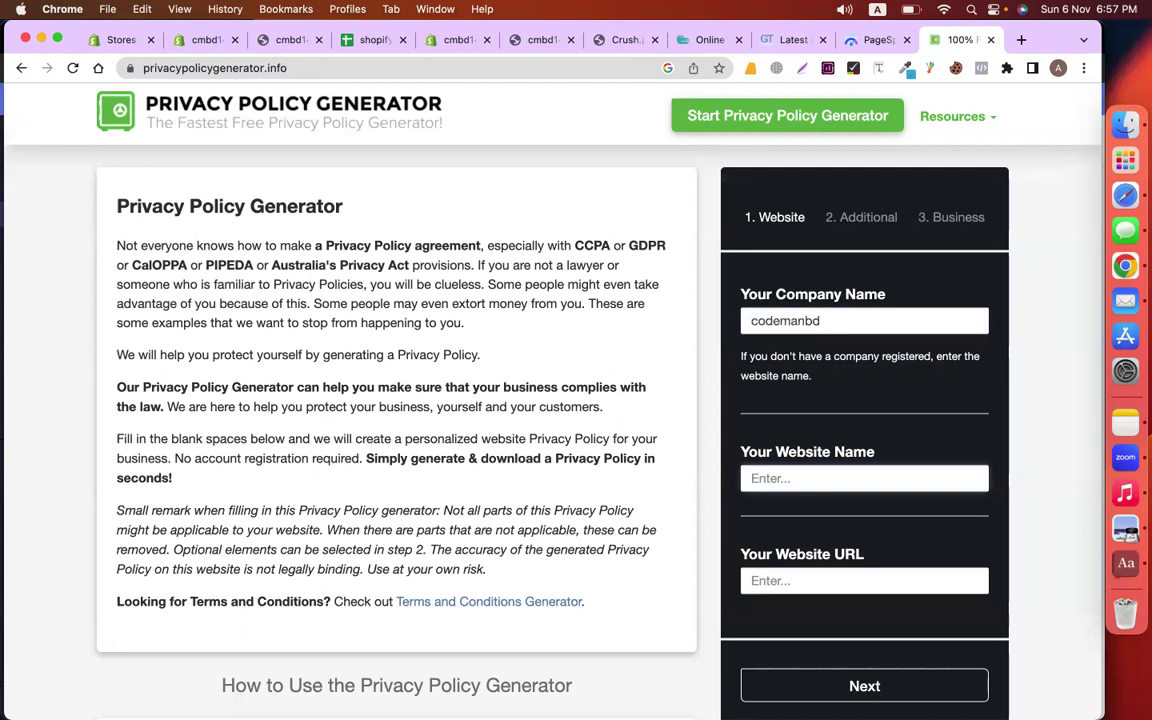
pyautogui.doubleClick(786, 320)
pyautogui.press('super+c')
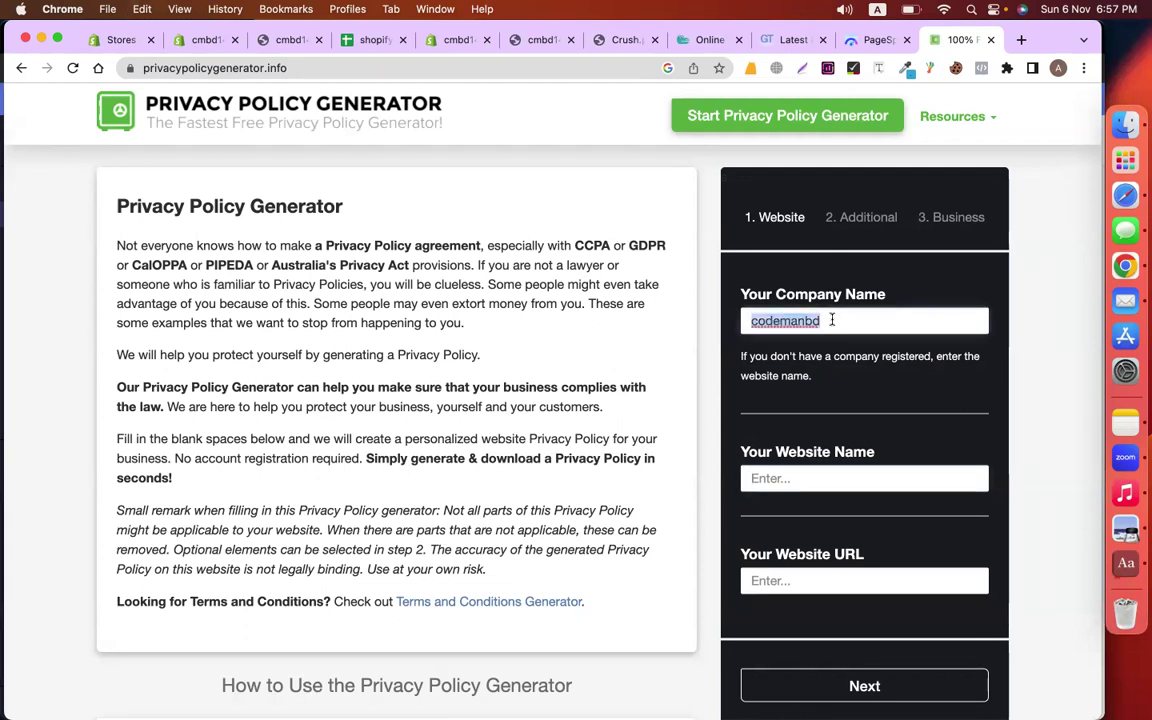
pyautogui.scroll(-3, 835, 310)
pyautogui.click(795, 322)
pyautogui.press('super+v')
pyautogui.click(789, 426)
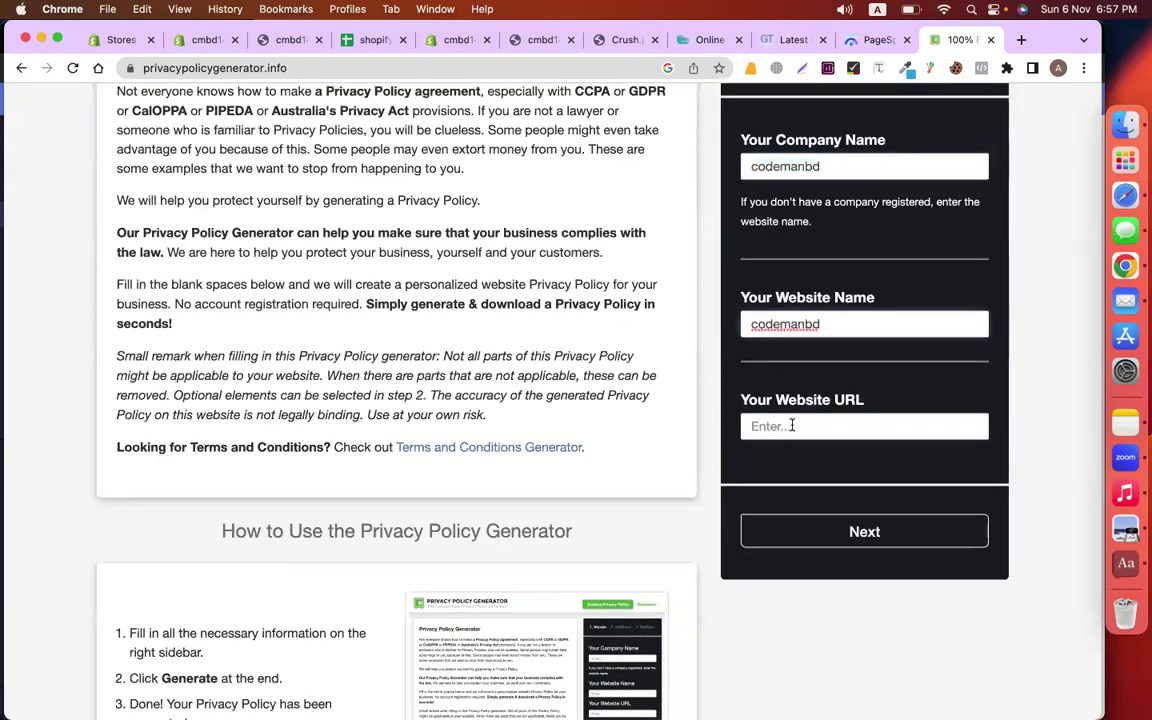
pyautogui.write('https')
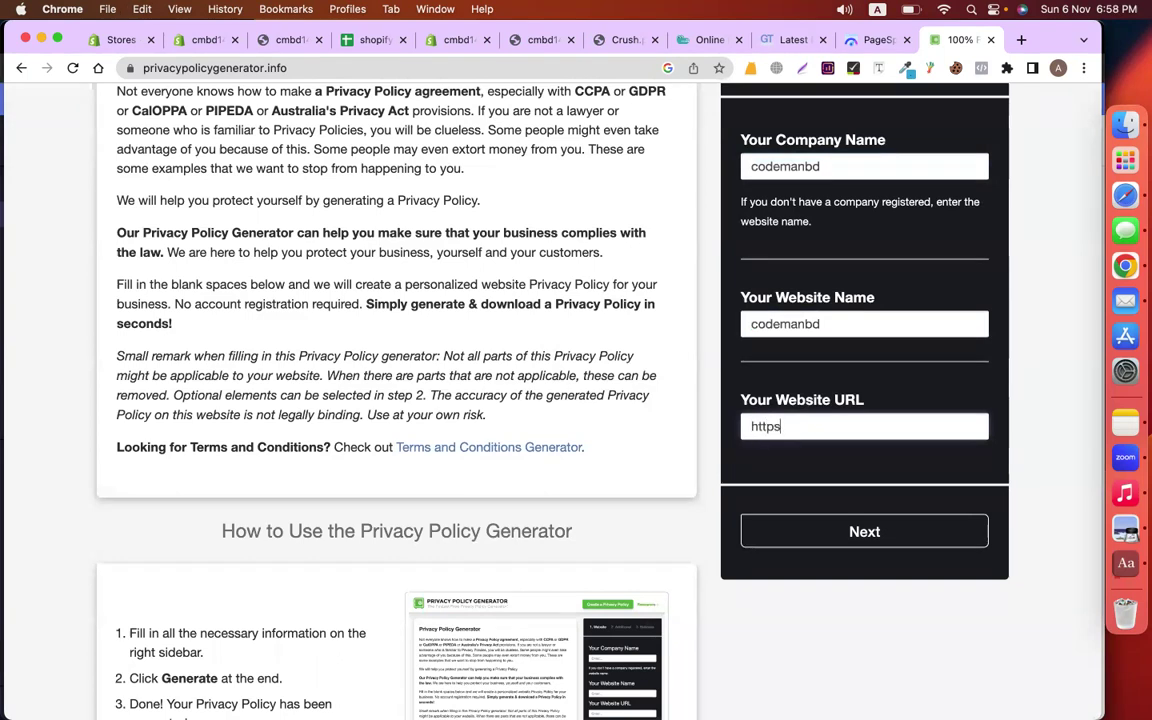
pyautogui.write('://')
pyautogui.press('super+v')
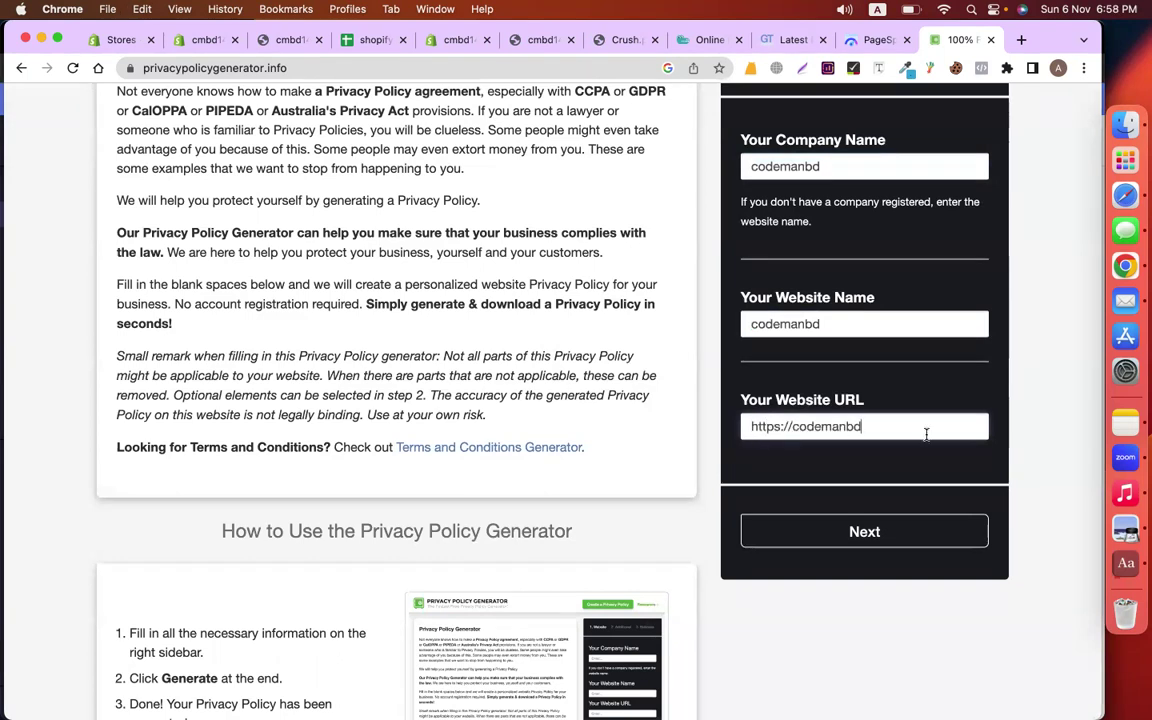
pyautogui.scroll(2, 900, 375)
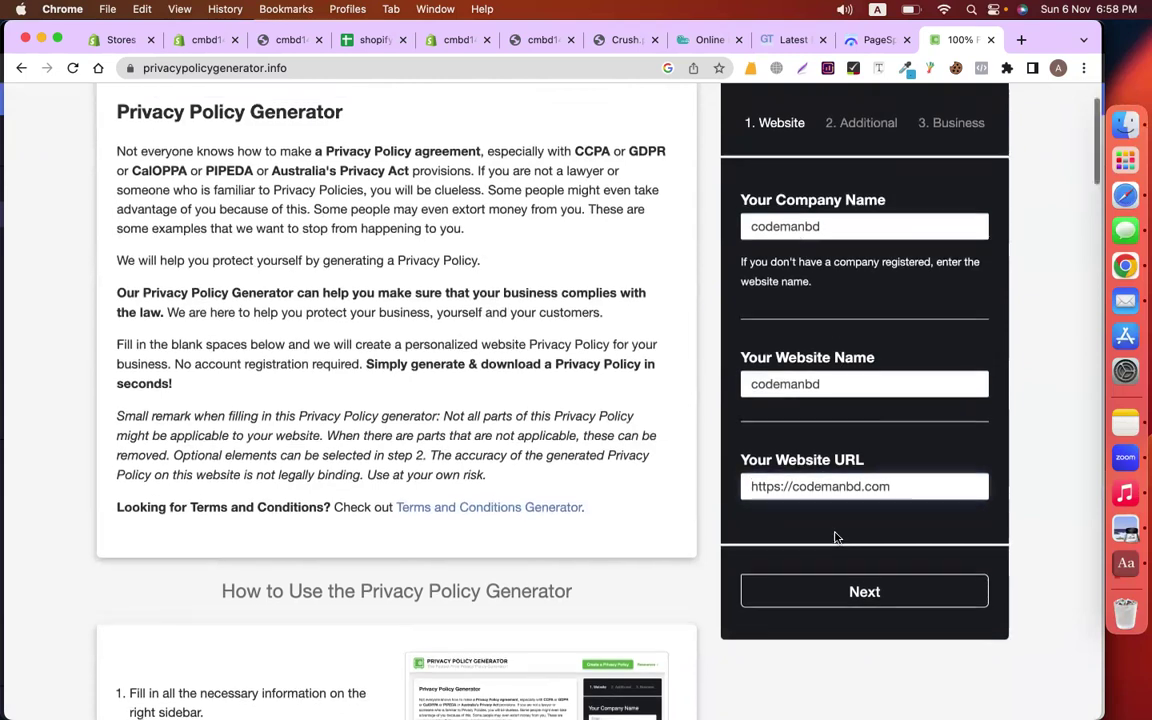
pyautogui.scroll(-1, 836, 535)
pyautogui.click(872, 548)
# Answer No to the cookies, AdSense and third-party questions
pyautogui.click(746, 267)
pyautogui.click(744, 413)
pyautogui.scroll(-2, 735, 395)
pyautogui.click(746, 486)
pyautogui.scroll(-2, 884, 495)
pyautogui.click(864, 550)
pyautogui.scroll(3, 860, 500)
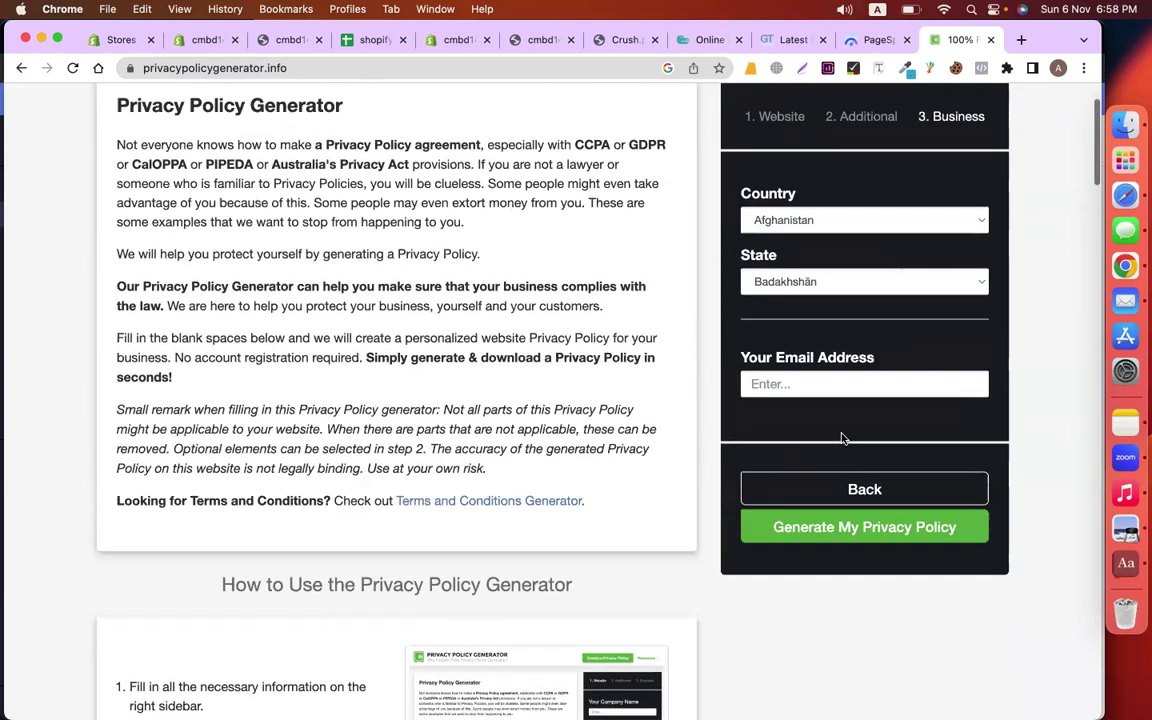
# Choose Bangladesh as the country, enter the contact e-mail, and generate the policy
pyautogui.click(811, 220)
pyautogui.write('ban')
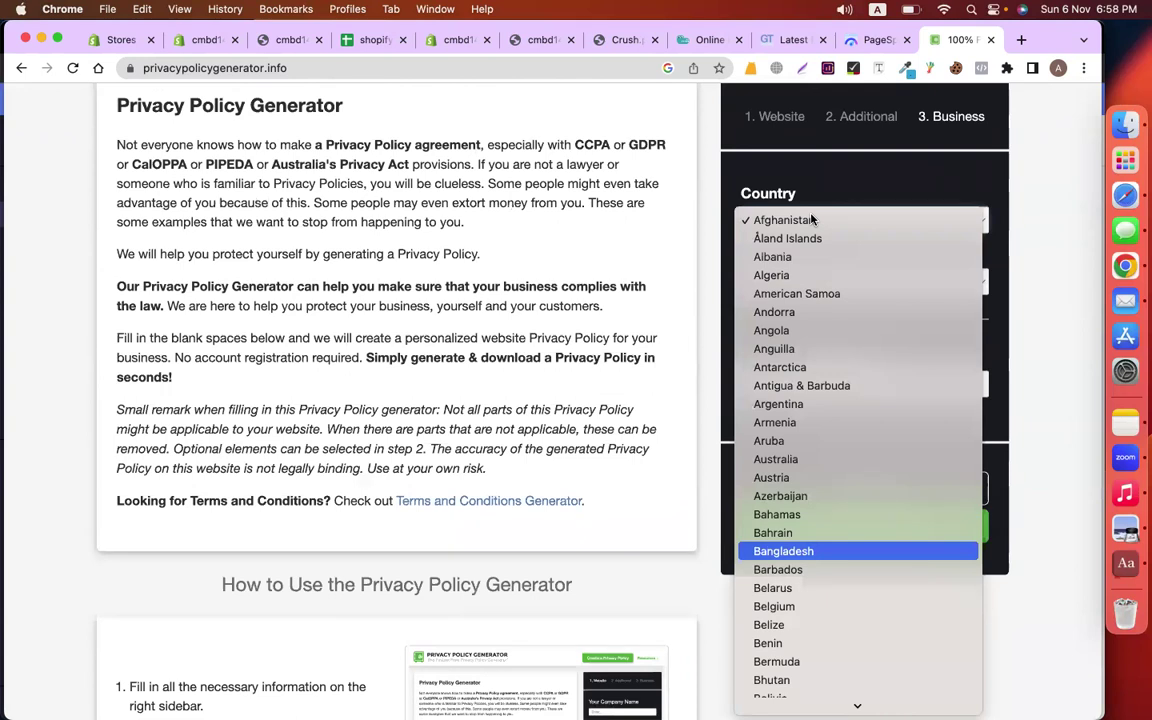
pyautogui.press('Return')
pyautogui.click(789, 320)
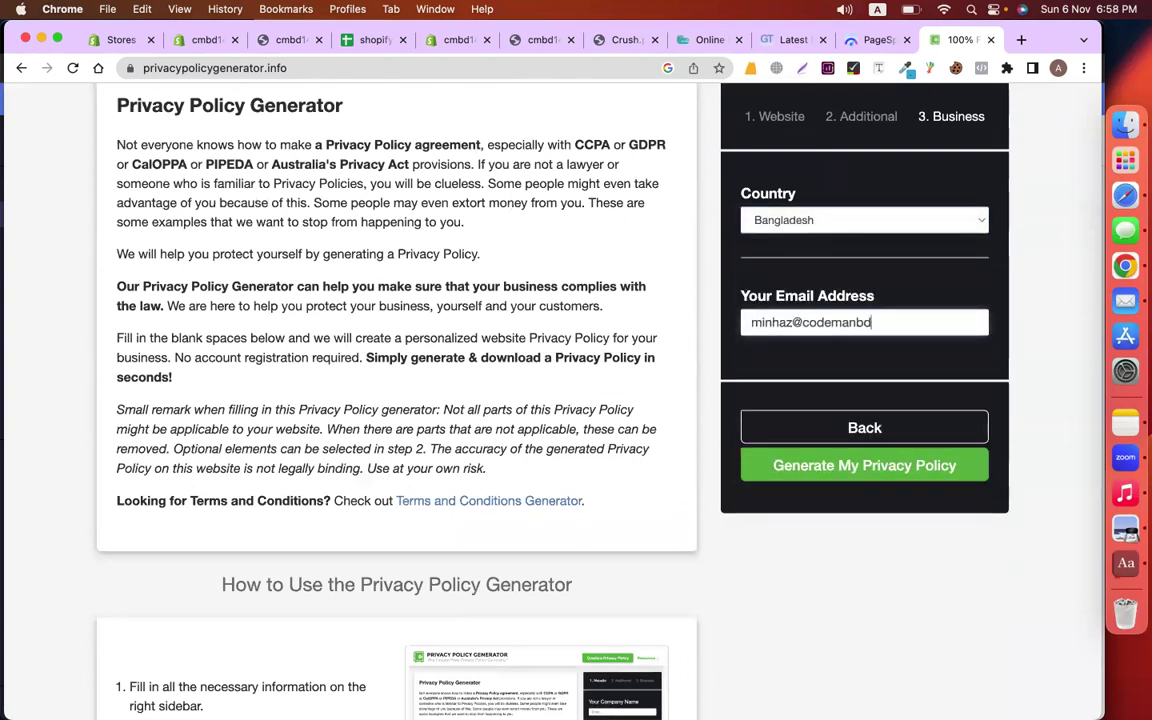
pyautogui.click(866, 468)
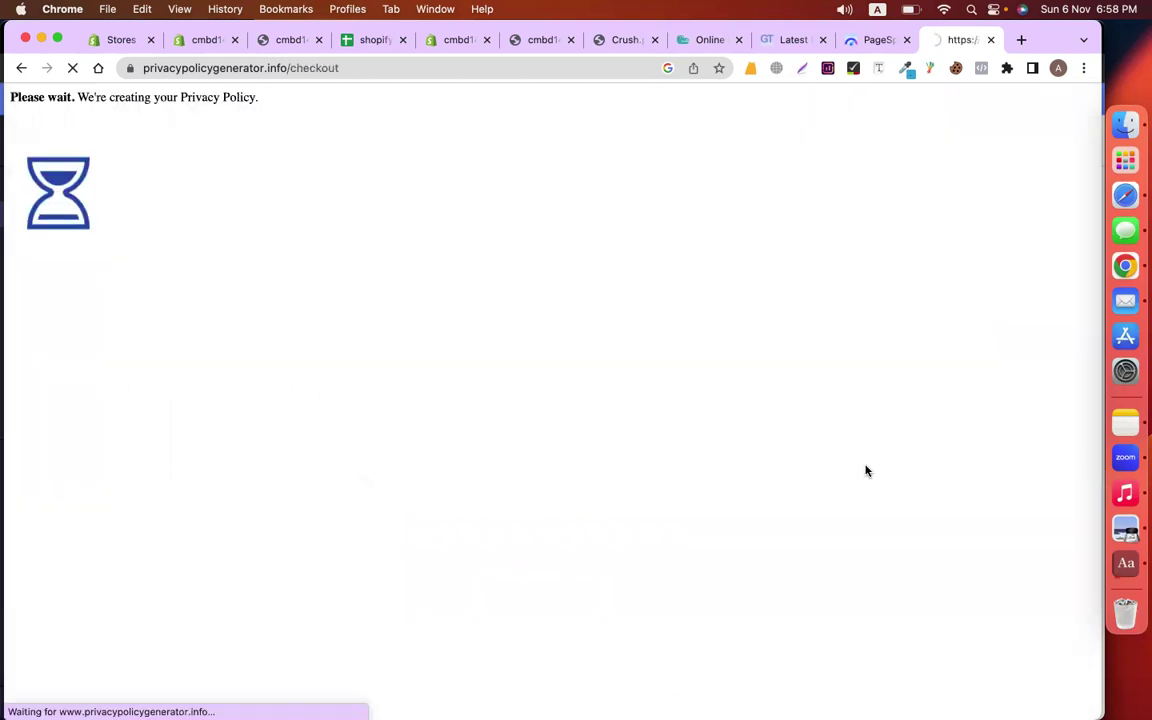
# Review the generated Privacy Policy for codemanbd and close the PageSpeed tab
pyautogui.scroll(-2, 413, 438)
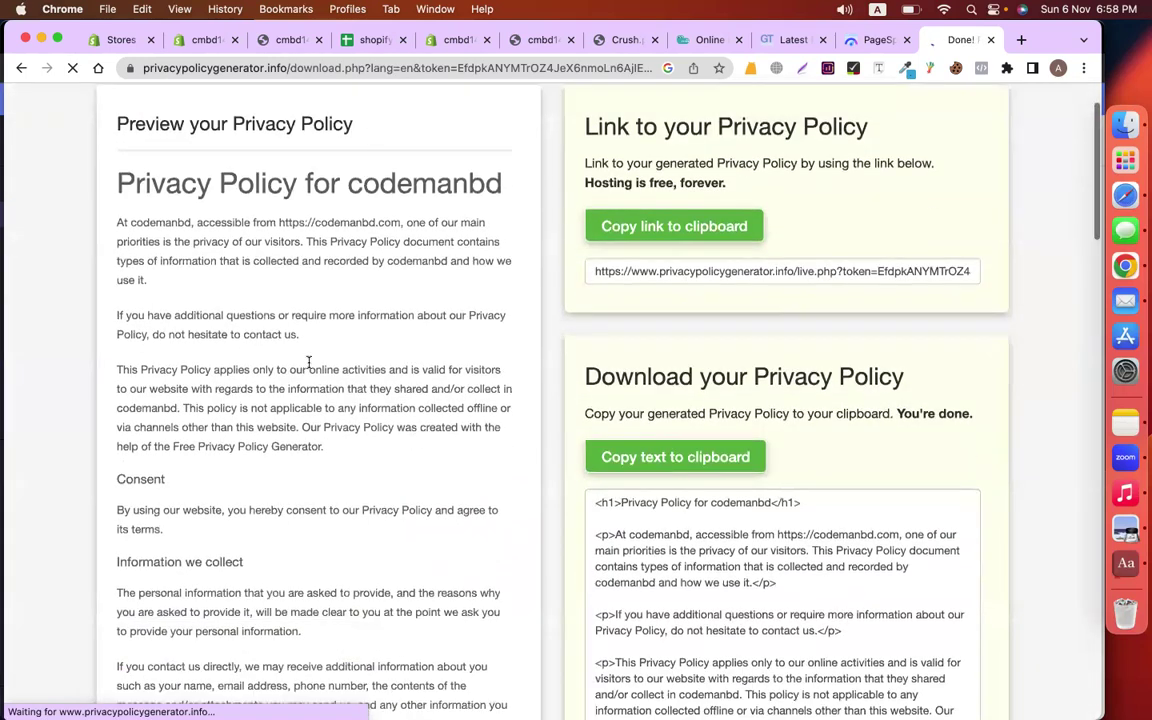
pyautogui.moveTo(116, 182); pyautogui.dragTo(444, 554)
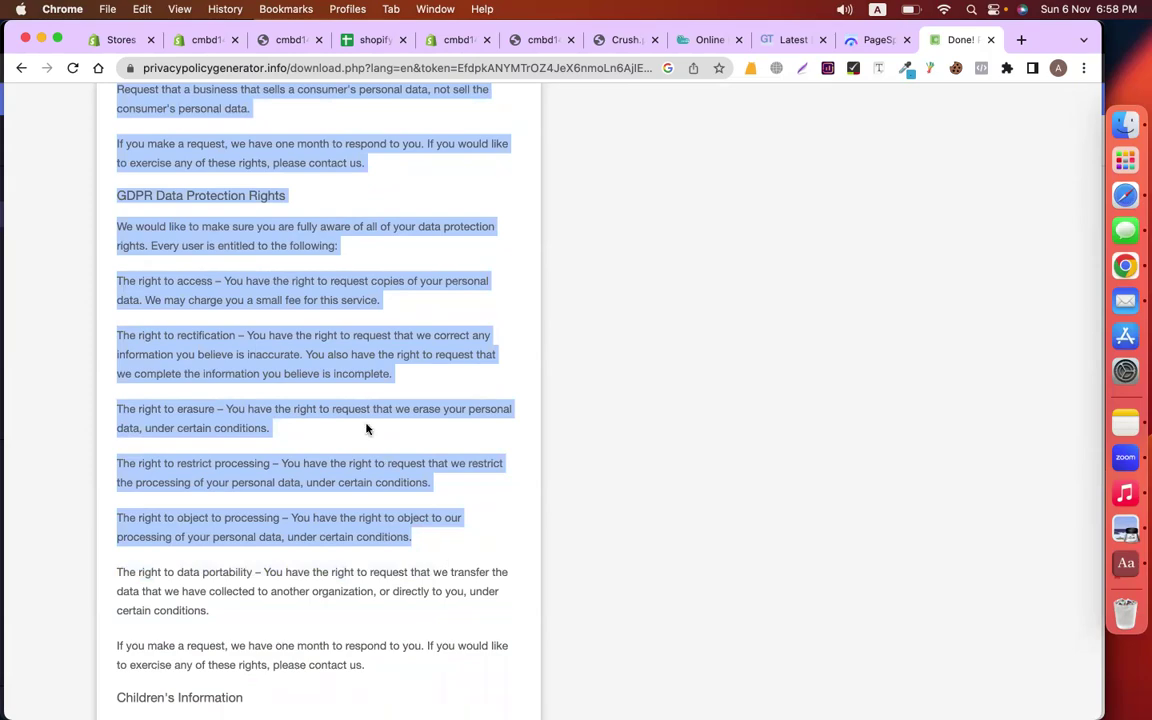
pyautogui.scroll(20, 478, 371)
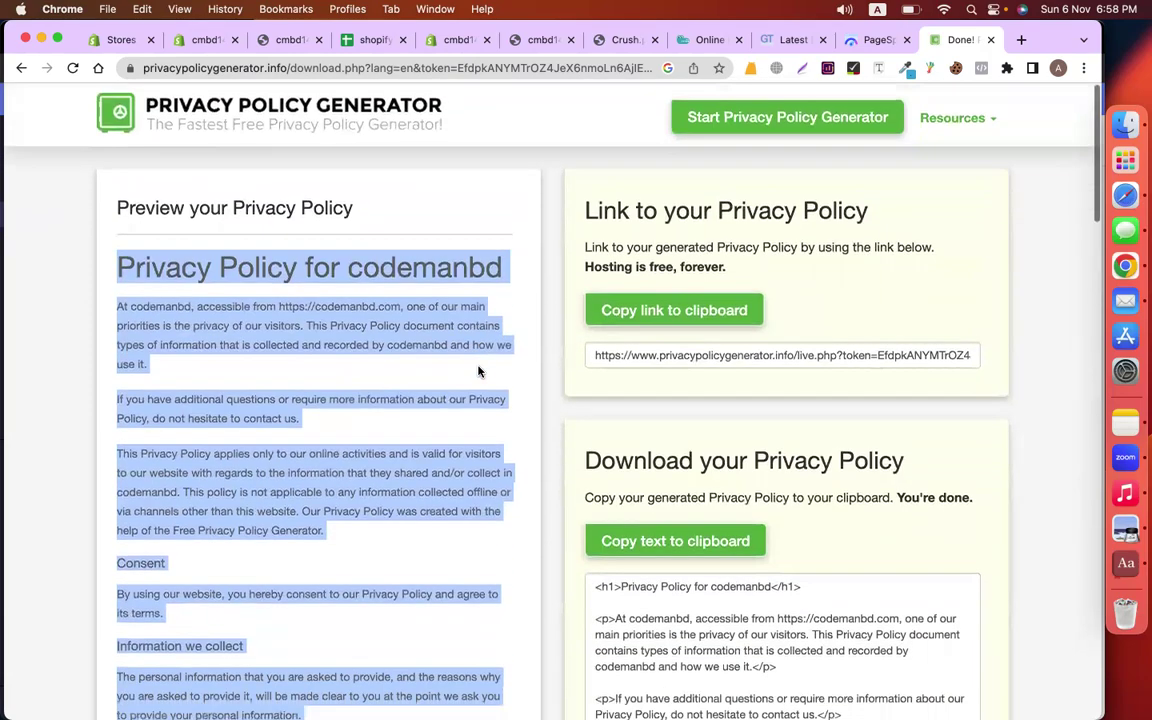
pyautogui.click(432, 325)
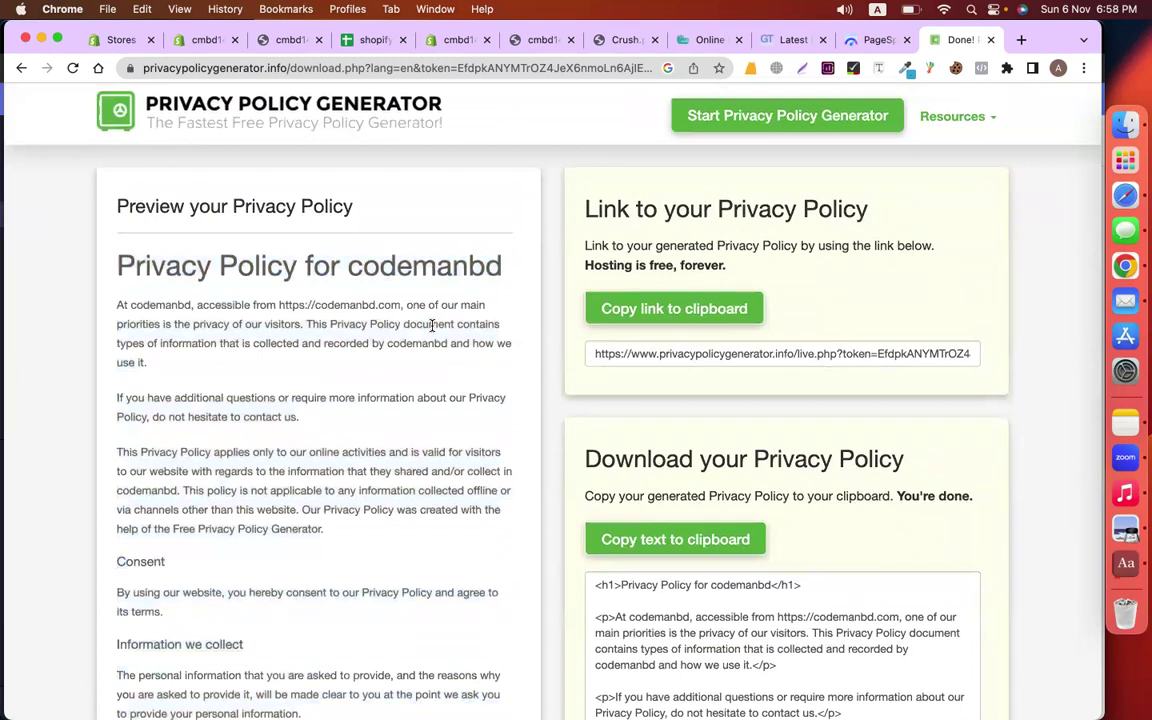
pyautogui.click(907, 40)
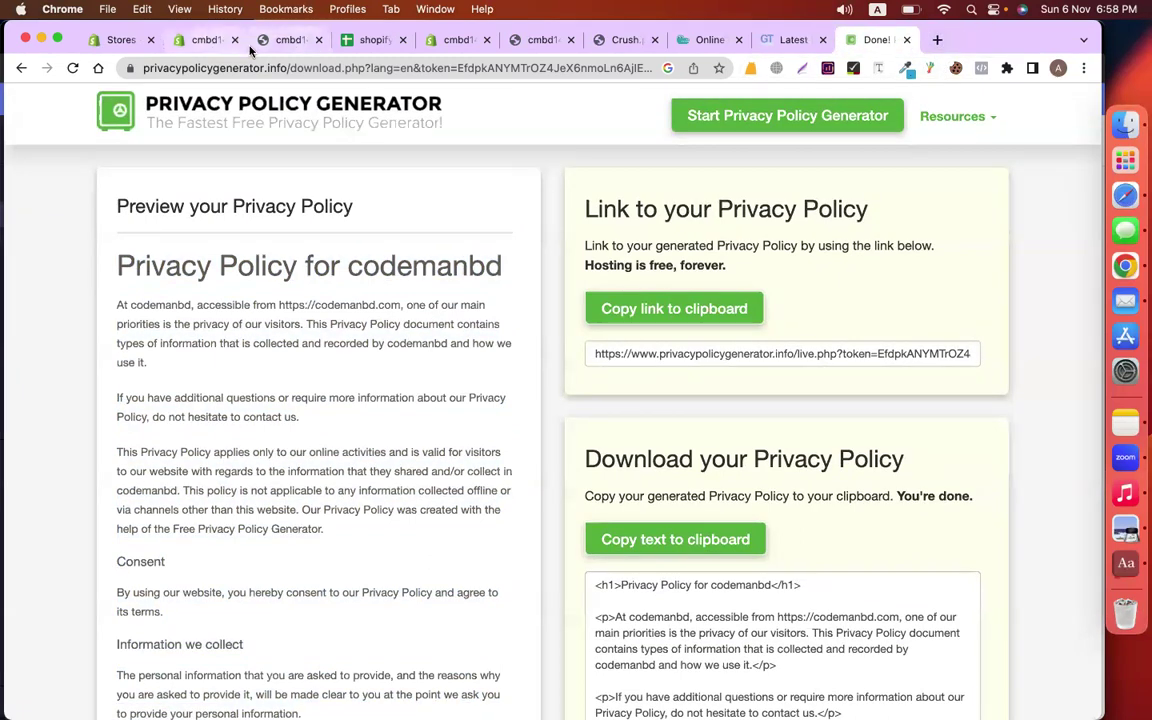
# Switch to the shopify_all spreadsheet and browse sheets 35, 36, 33, 31, 30 and 29
pyautogui.click(370, 40)
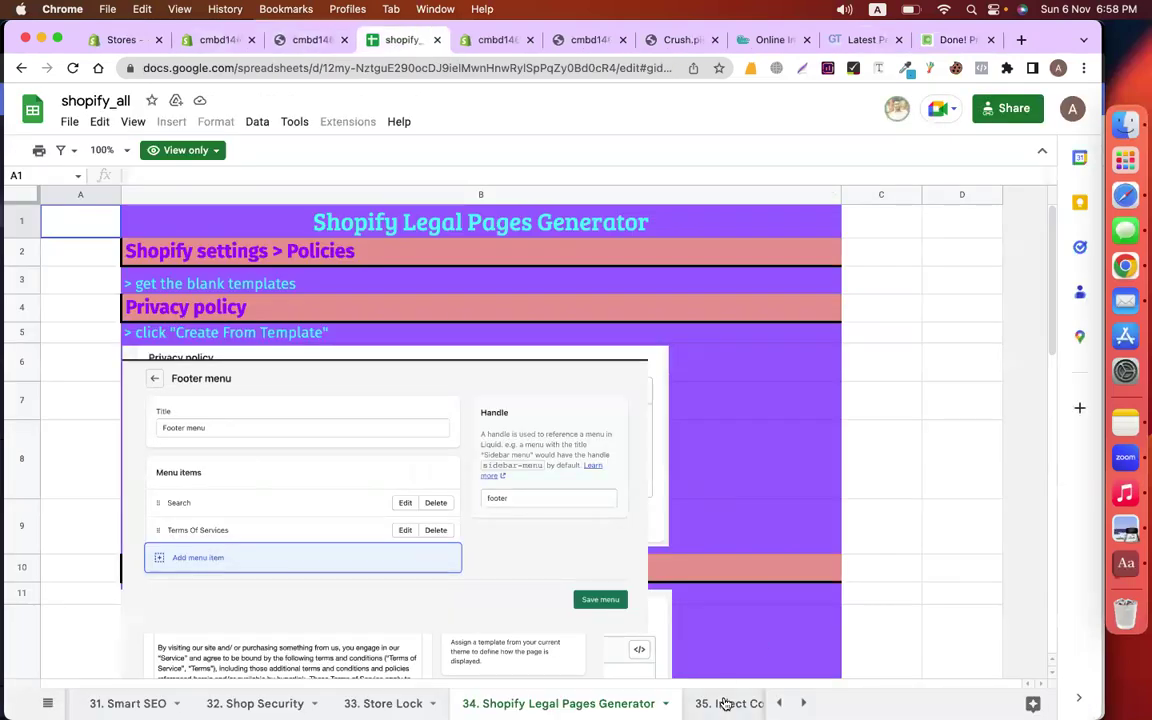
pyautogui.click(727, 703)
pyautogui.click(690, 703)
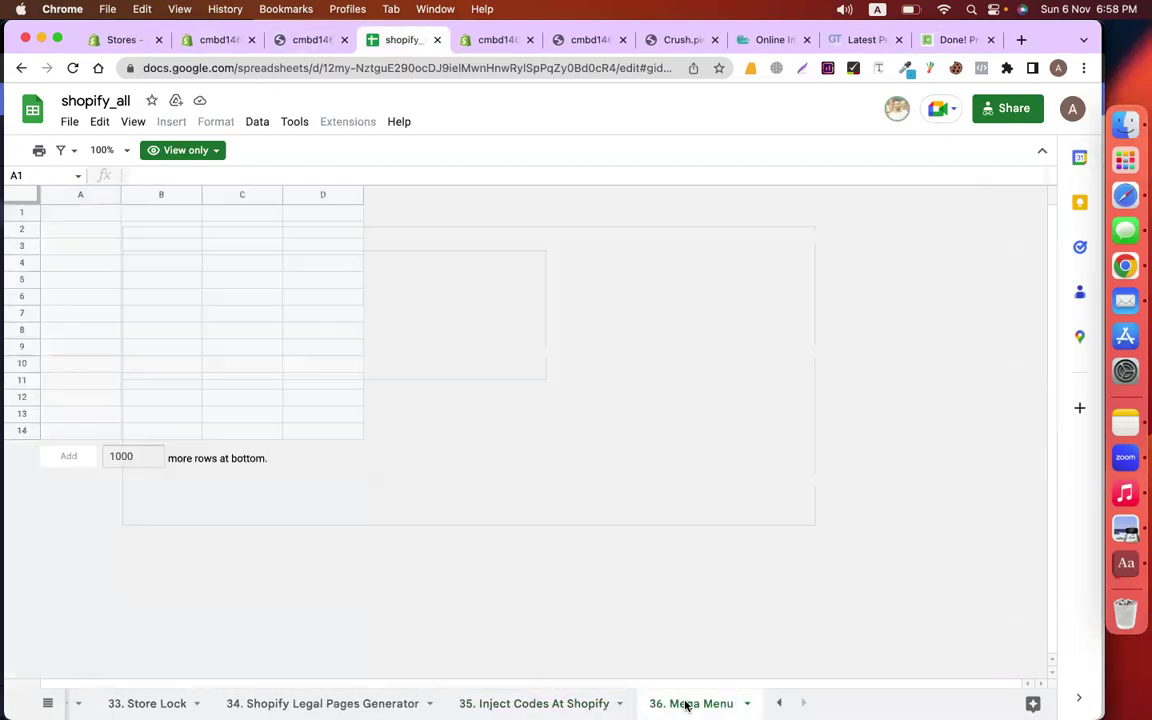
pyautogui.hscroll(-3, 600, 703)
pyautogui.click(290, 703)
pyautogui.hscroll(-2, 400, 703)
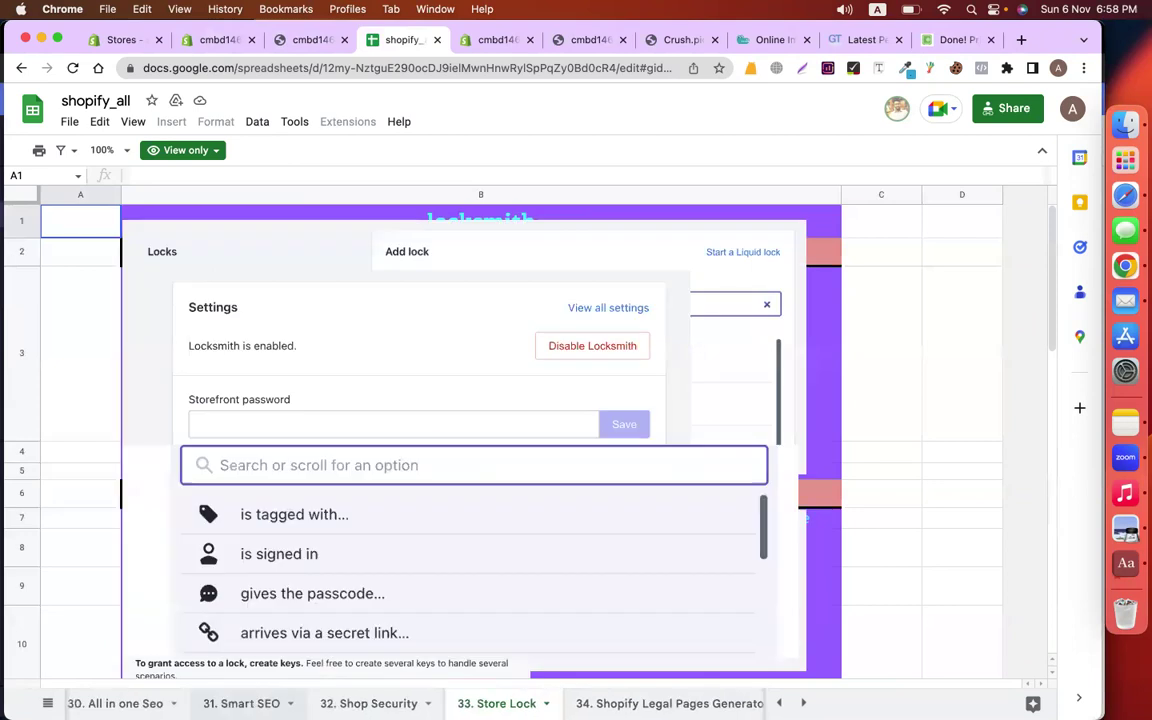
pyautogui.click(257, 703)
pyautogui.hscroll(-2, 400, 703)
pyautogui.click(308, 703)
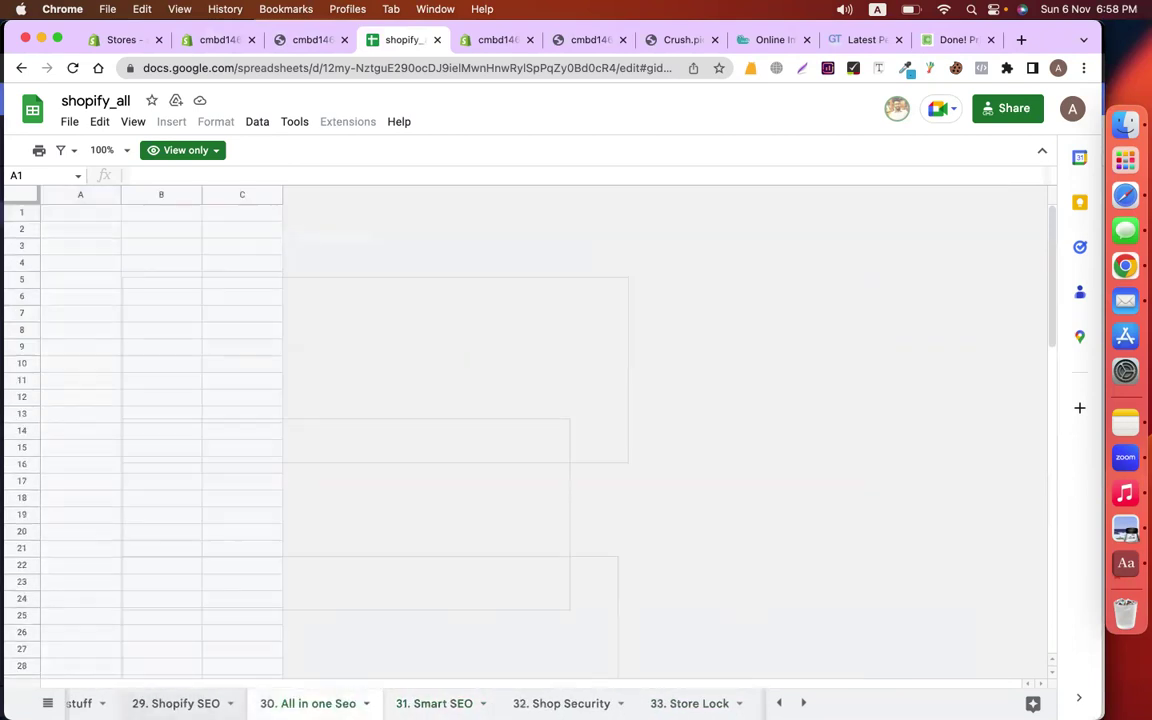
pyautogui.click(176, 703)
# Continue back through sheets 28 to 25, stopping at 24. Mailchimp For Shopify
pyautogui.hscroll(-2, 400, 703)
pyautogui.click(180, 703)
pyautogui.hscroll(-2, 400, 703)
pyautogui.click(187, 703)
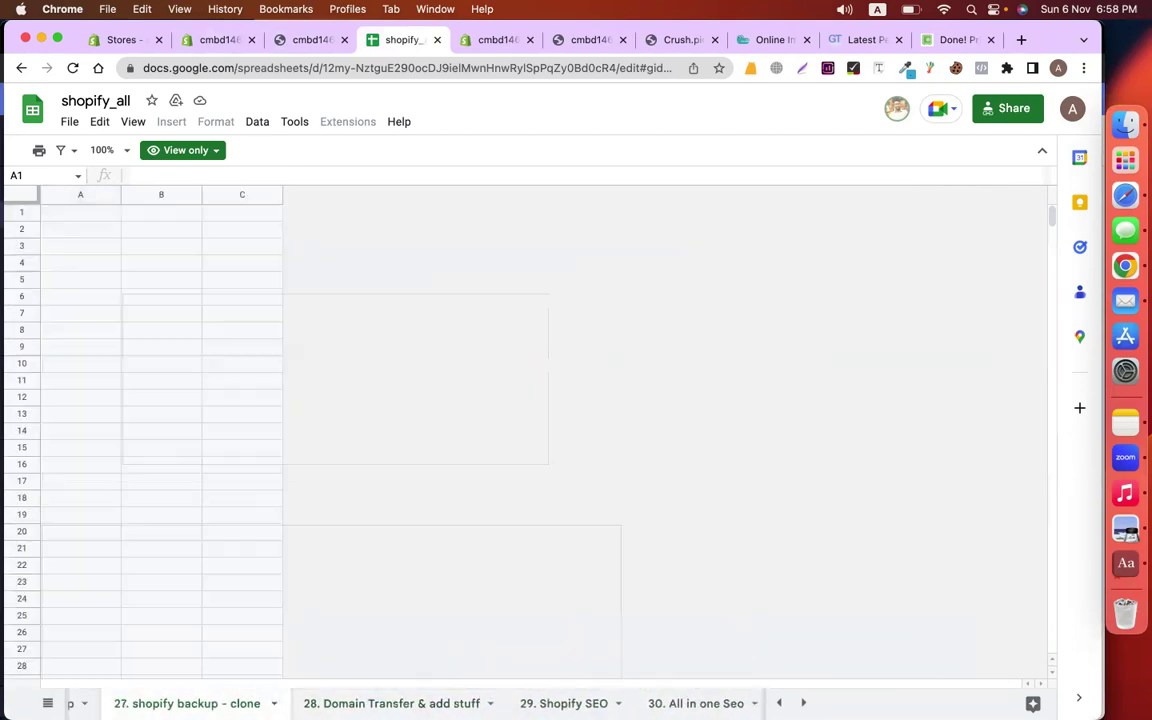
pyautogui.hscroll(-2, 400, 703)
pyautogui.click(240, 703)
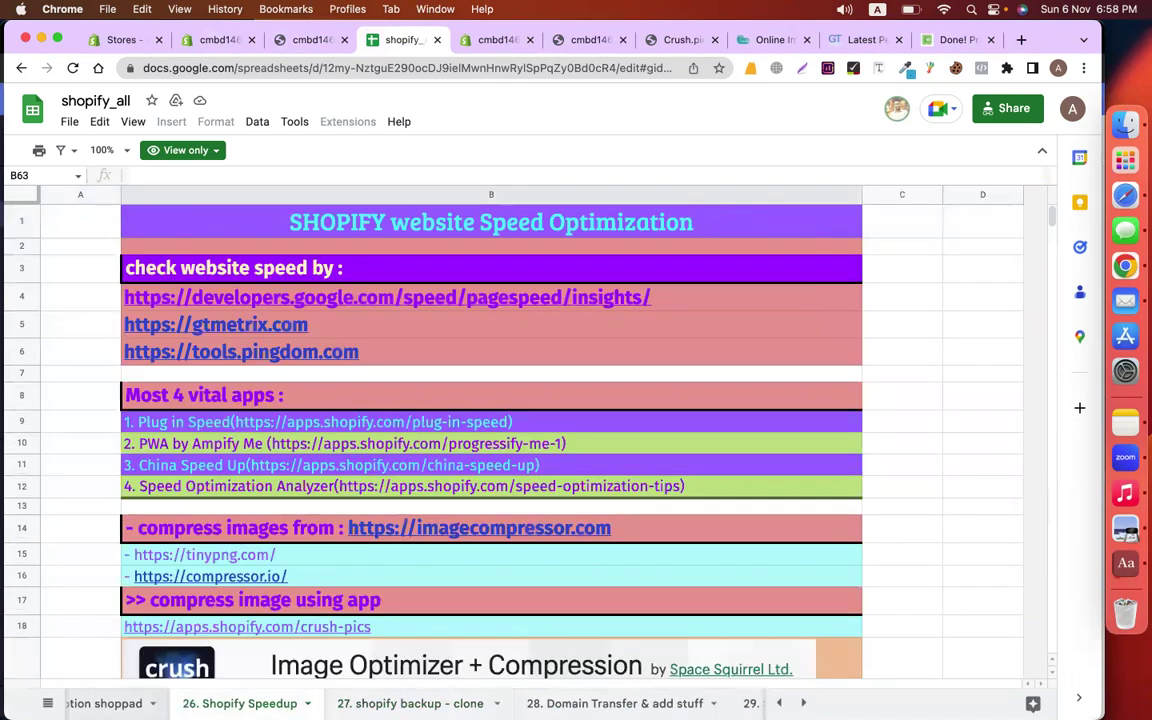
pyautogui.click(104, 703)
pyautogui.hscroll(-2, 290, 703)
pyautogui.click(290, 703)
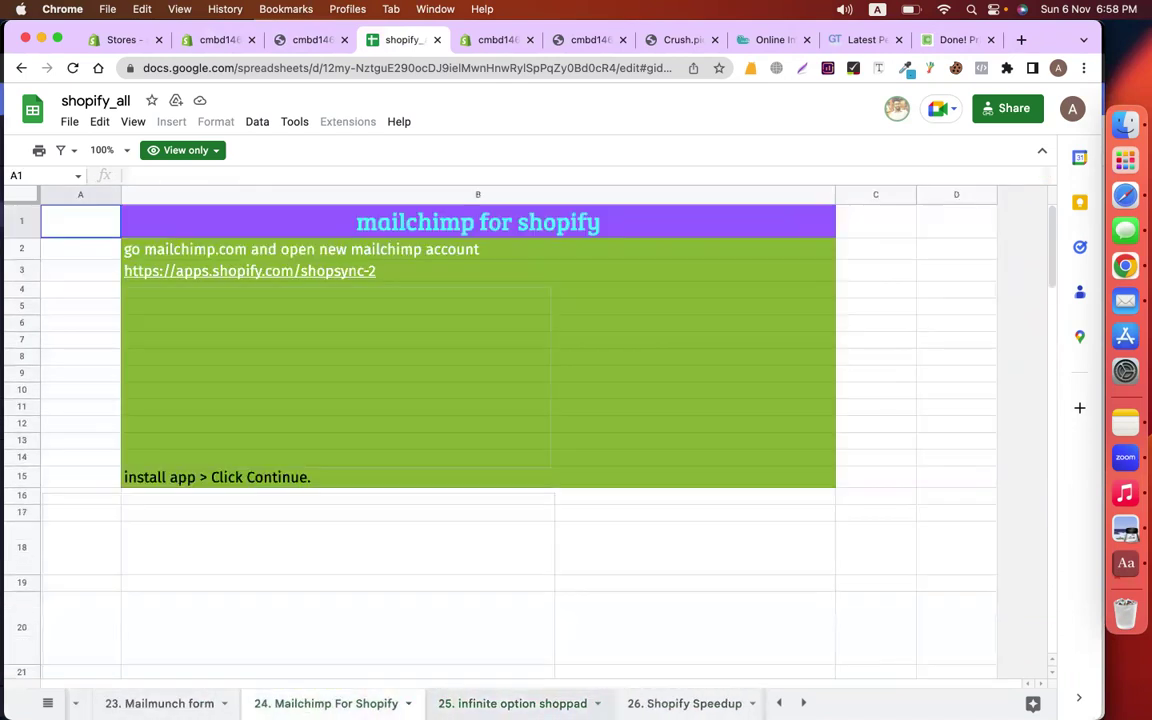
pyautogui.hscroll(5, 400, 703)
pyautogui.click(895, 338)
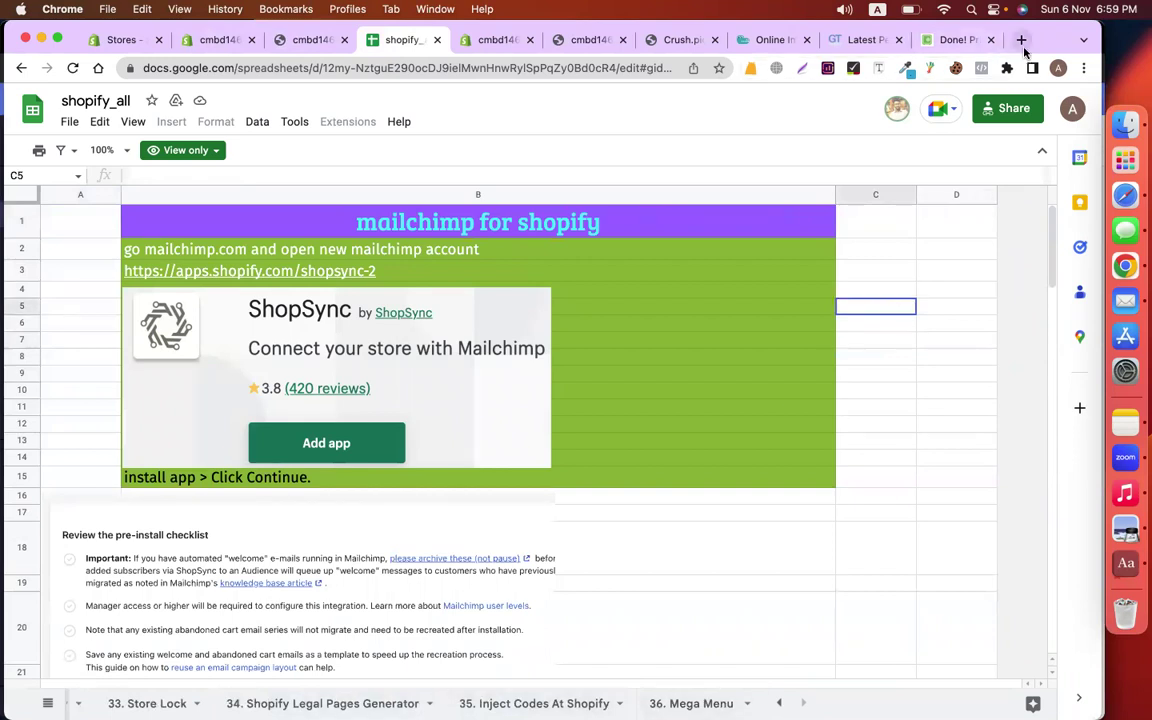
# Open a blank tab, switch to another Chrome profile and back, then return to shopify_all
pyautogui.click(1021, 40)
pyautogui.write('y')
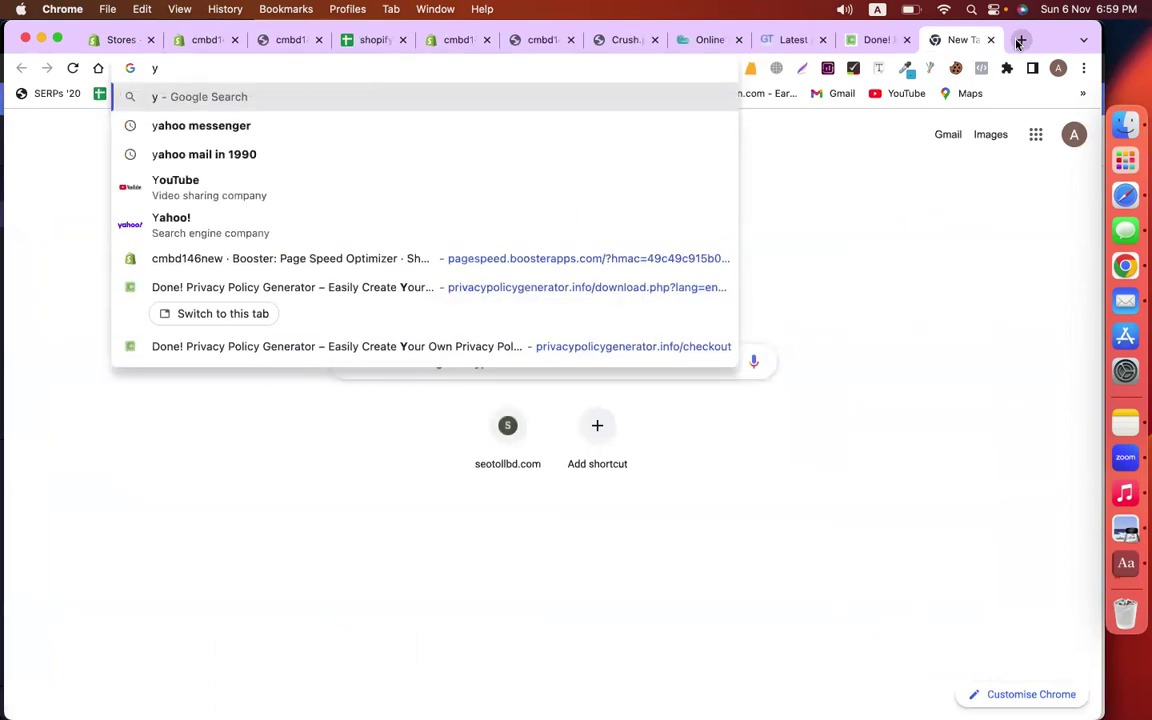
pyautogui.click(1058, 68)
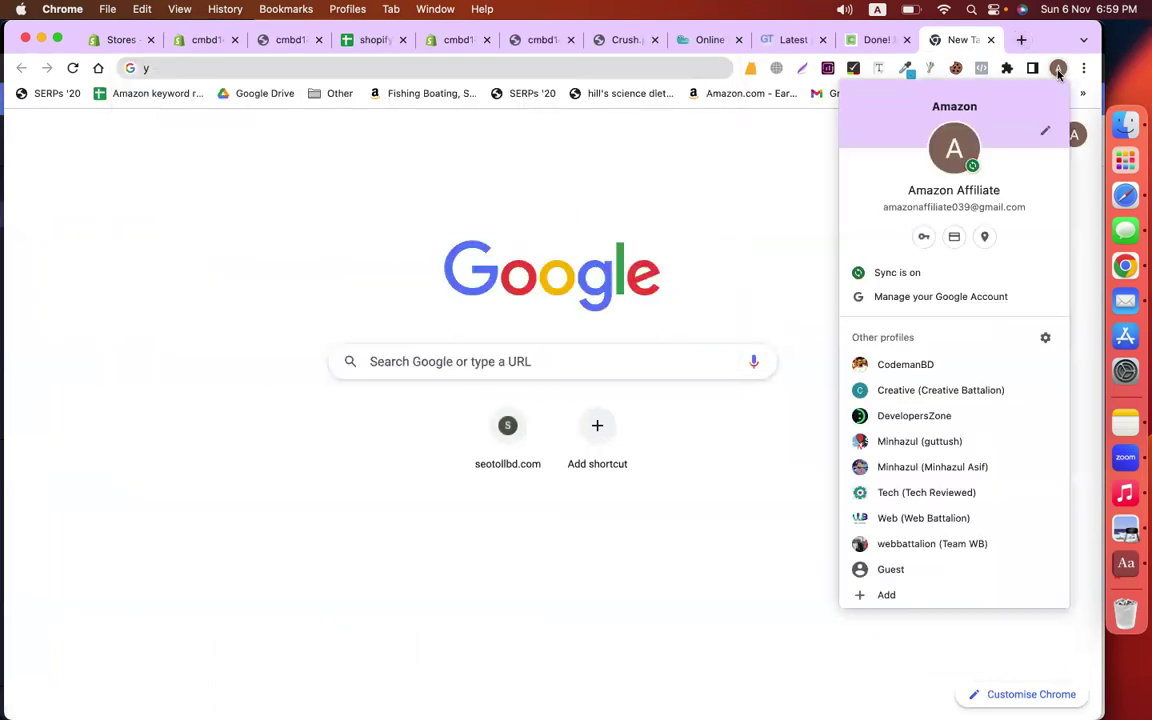
pyautogui.click(899, 468)
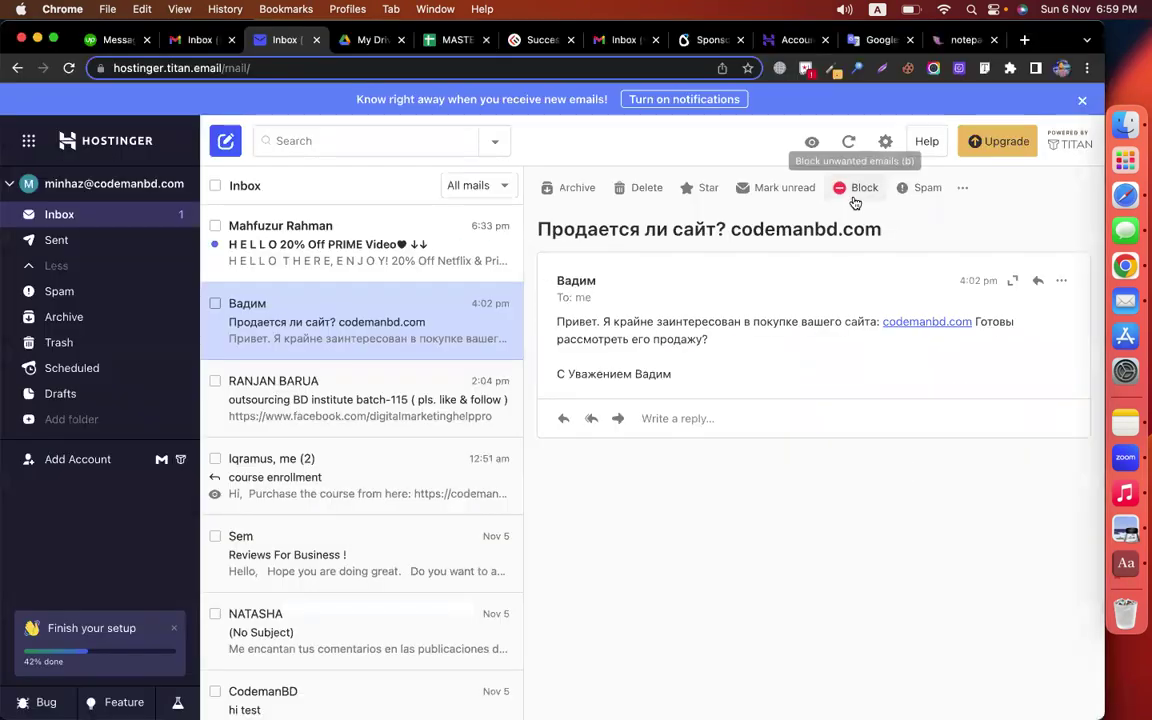
pyautogui.click(1062, 70)
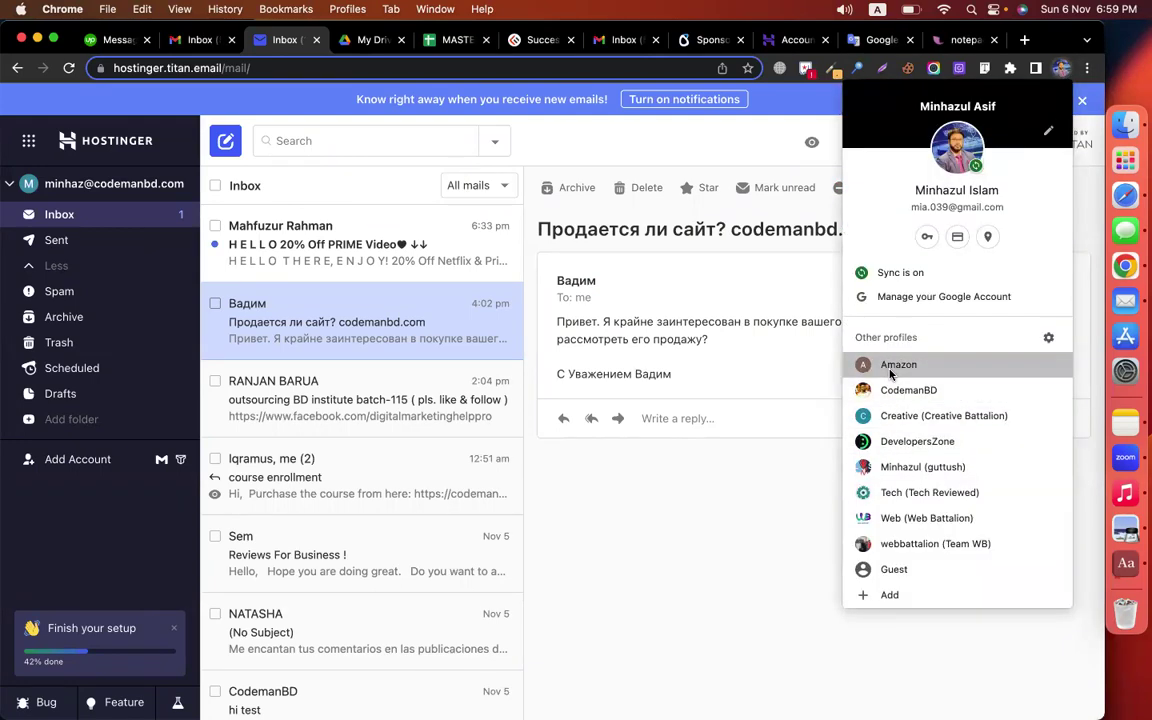
pyautogui.click(890, 374)
pyautogui.write('y')
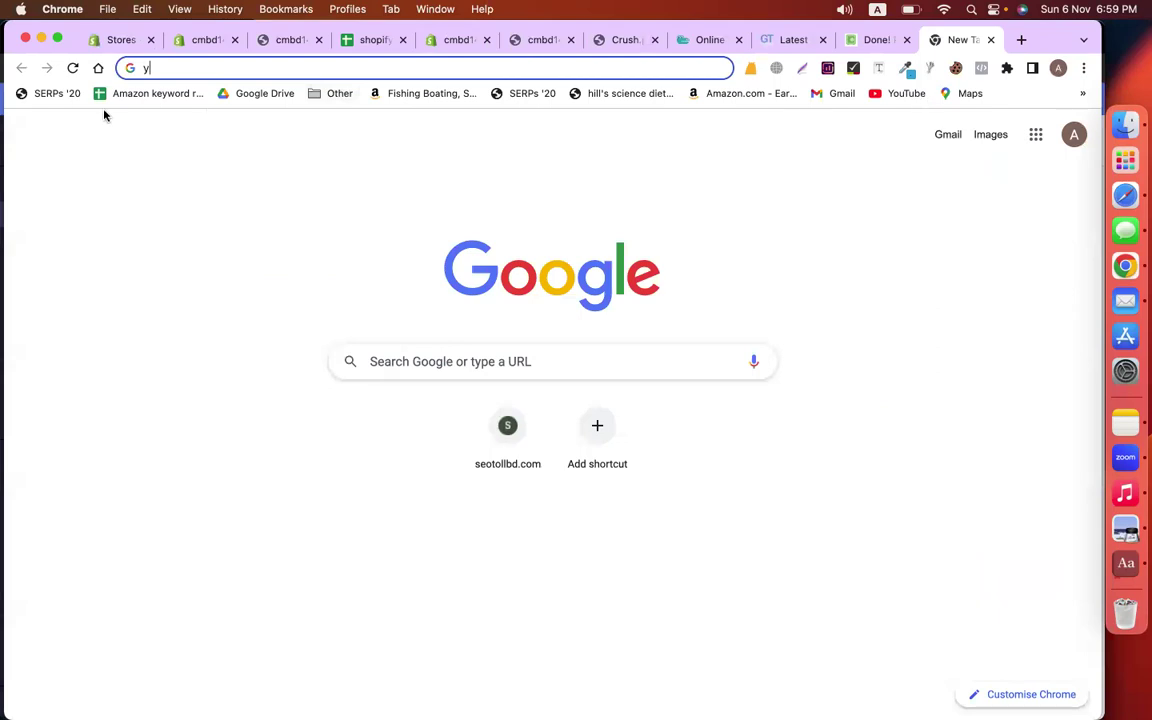
pyautogui.click(368, 39)
# Open the 36. Mega Menu sheet and select the Globo Mega Menu app link in B4
pyautogui.click(651, 478)
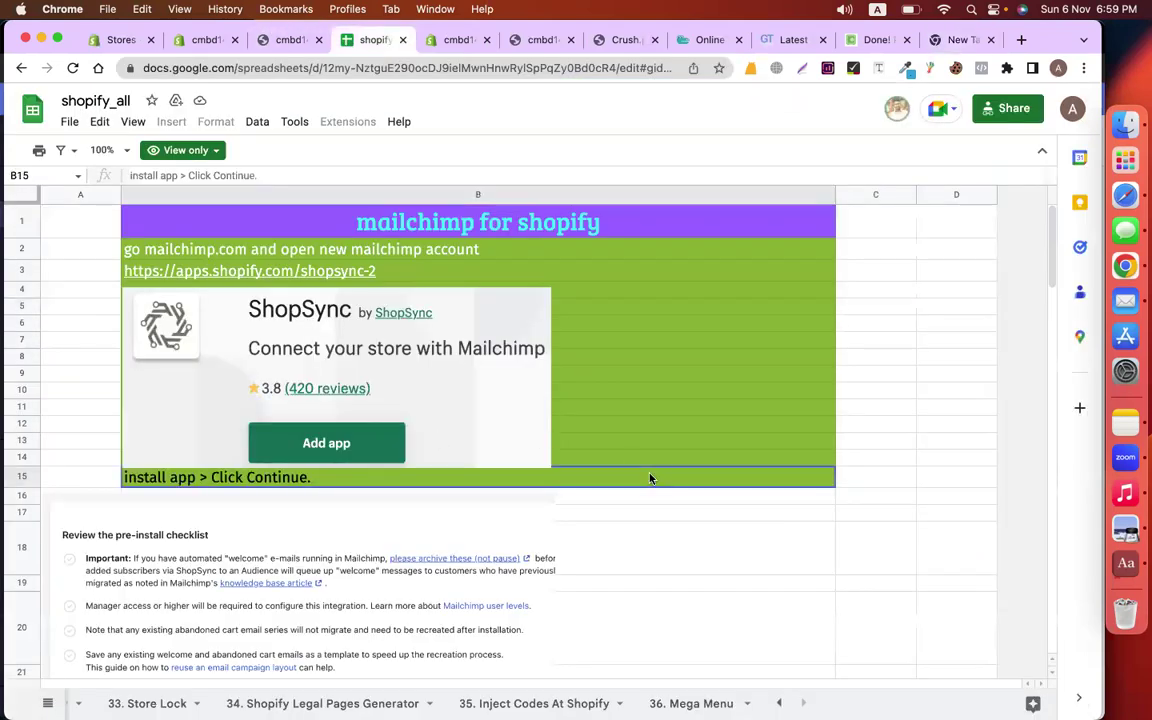
pyautogui.click(690, 704)
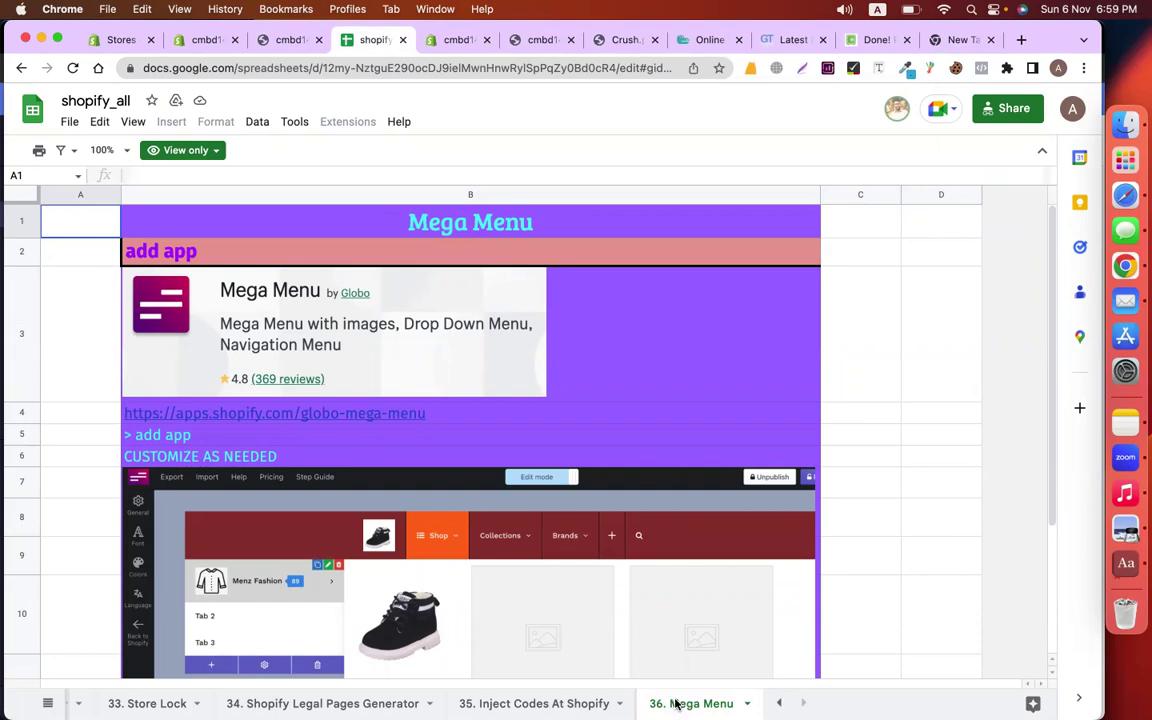
pyautogui.click(251, 420)
# Install Globo Mega Menu from its app page and choose the Free plan
pyautogui.click(280, 443)
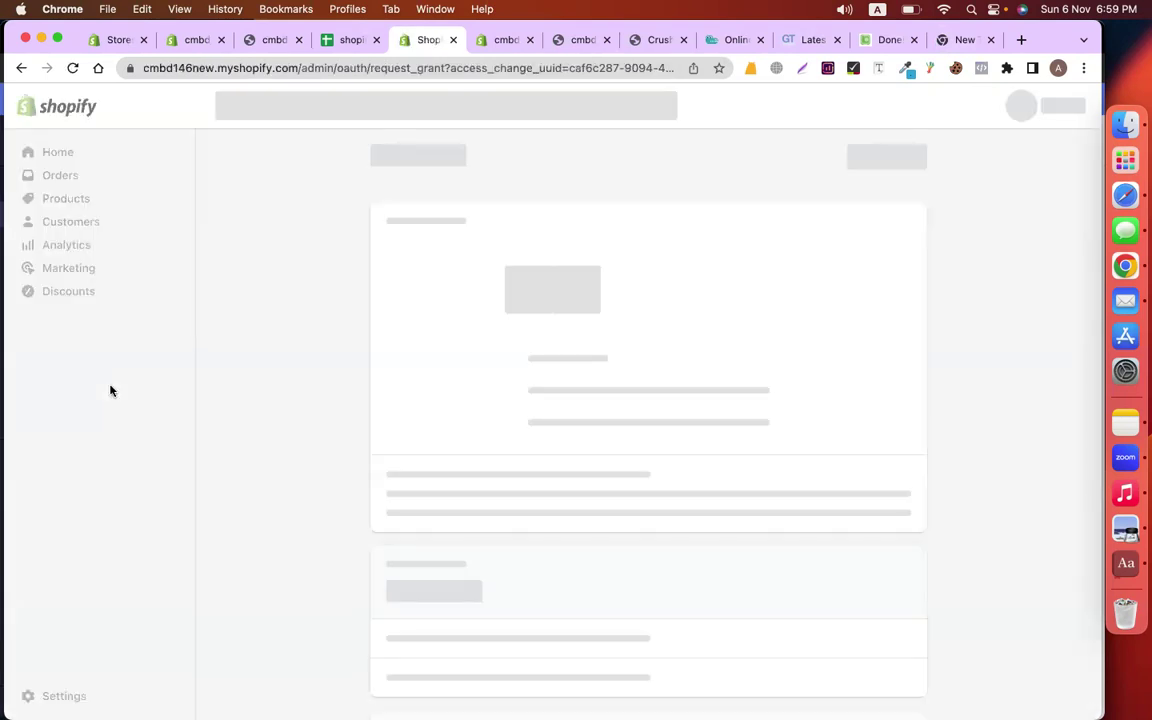
pyautogui.click(884, 160)
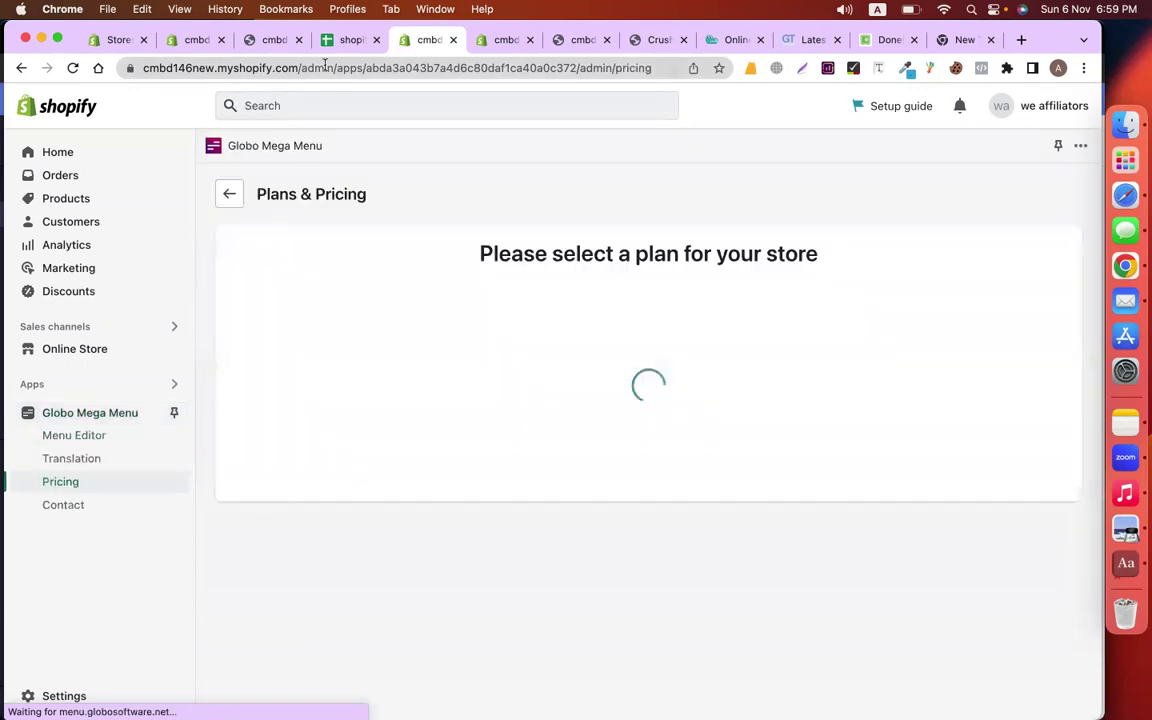
pyautogui.click(295, 44)
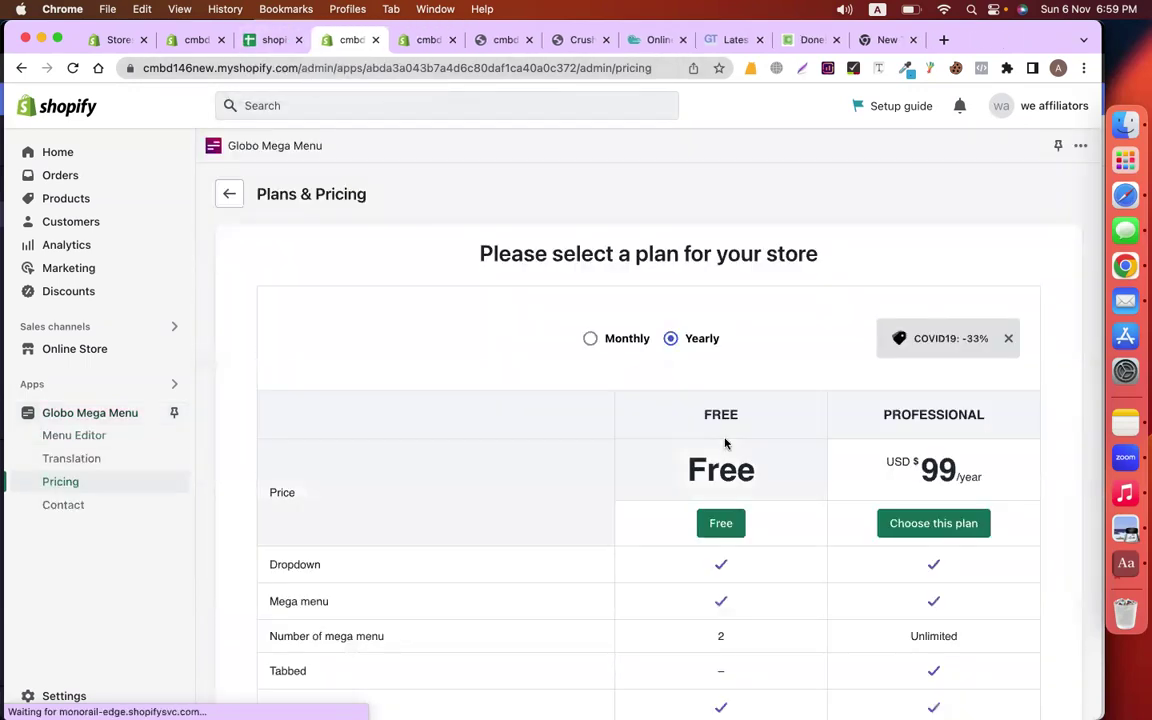
pyautogui.click(724, 521)
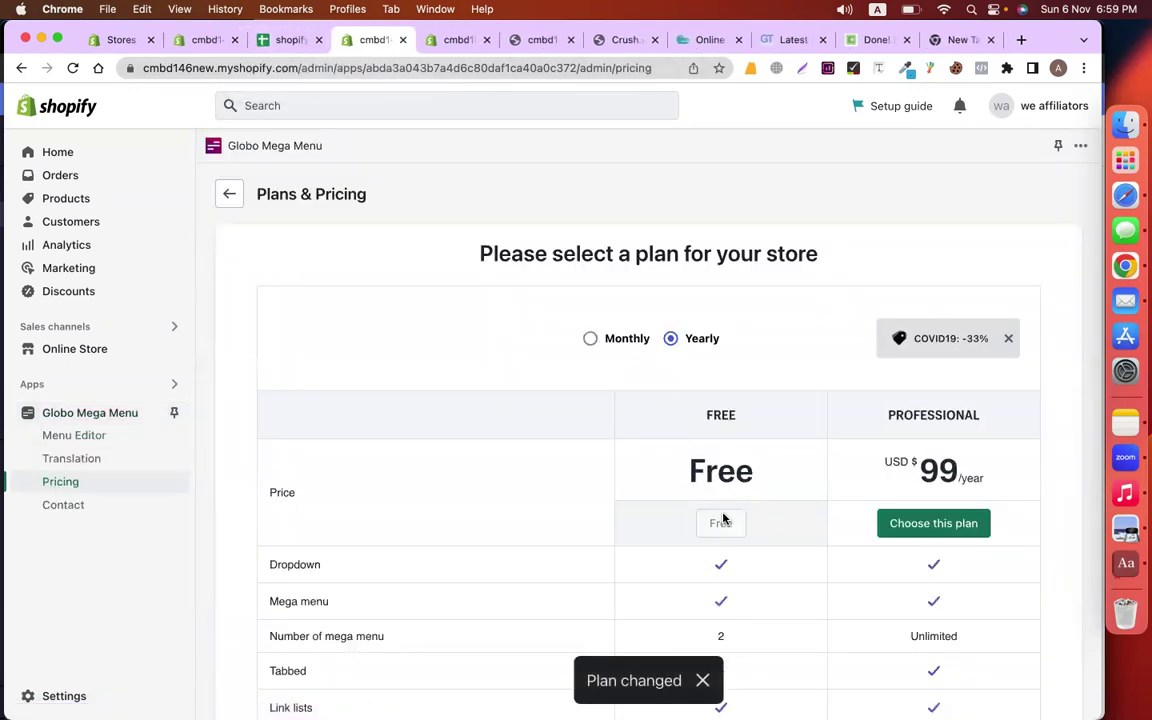
pyautogui.scroll(-10, 724, 521)
pyautogui.scroll(6, 724, 519)
pyautogui.scroll(-10, 724, 518)
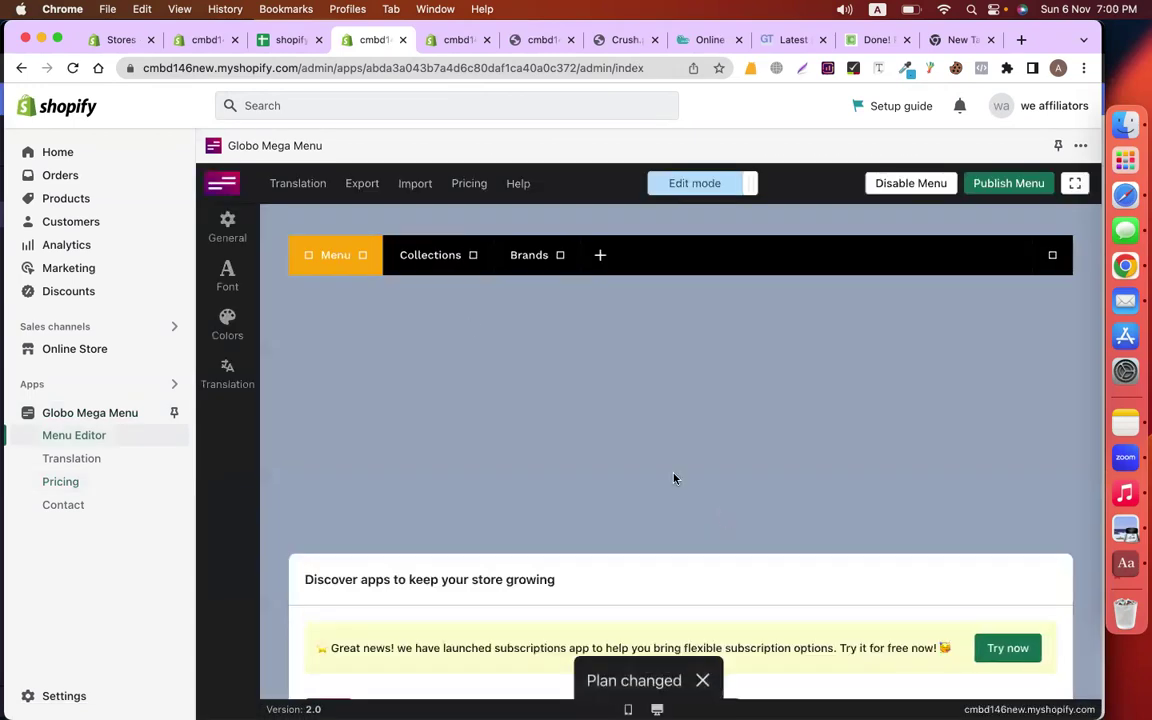
# Check the Collections and Brands dropdowns, then add Home and drag it right after Menu
pyautogui.click(455, 266)
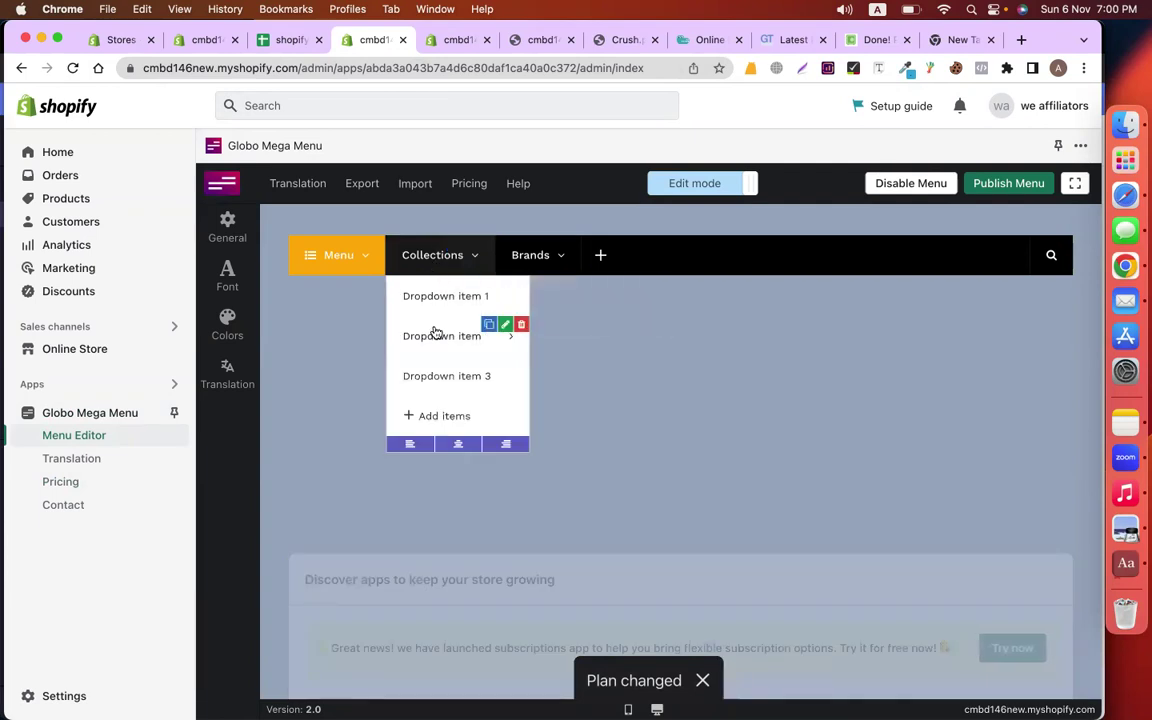
pyautogui.click(520, 262)
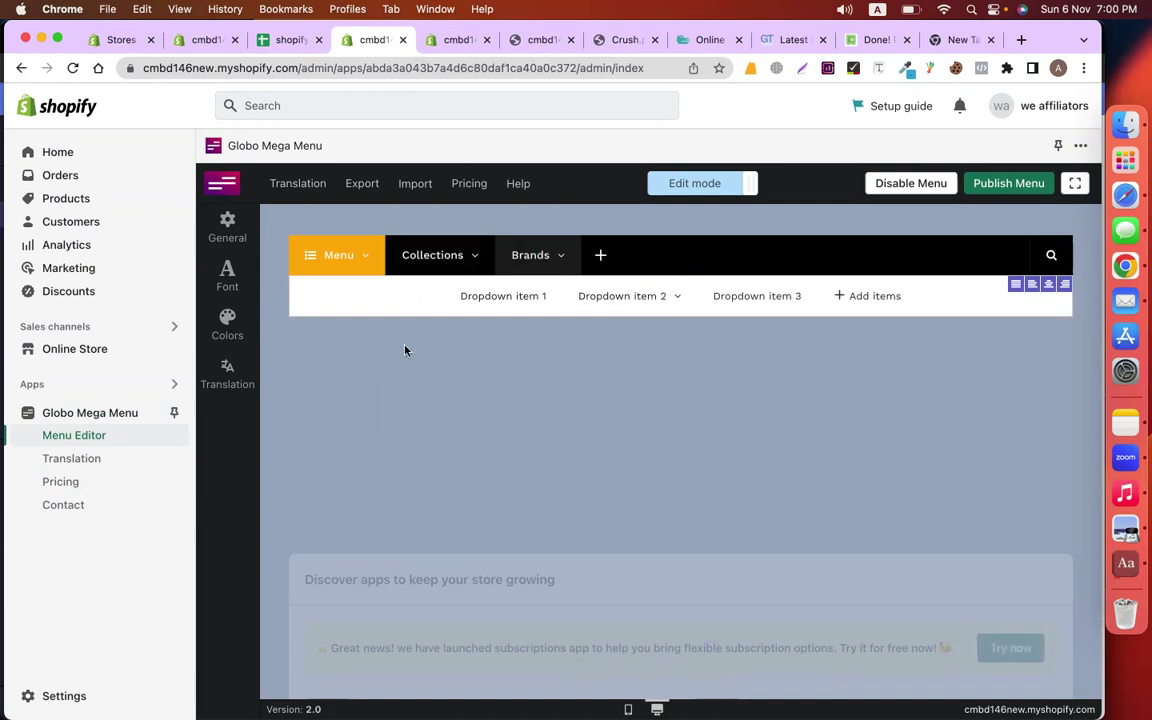
pyautogui.click(600, 255)
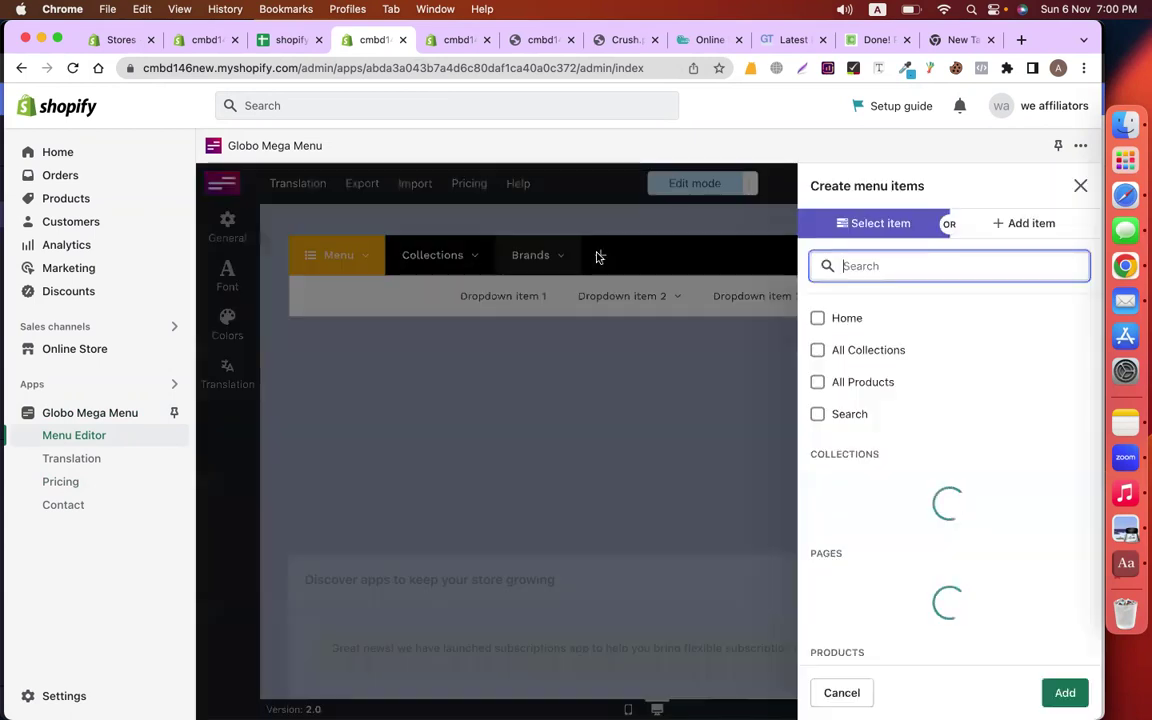
pyautogui.click(832, 319)
pyautogui.click(1064, 692)
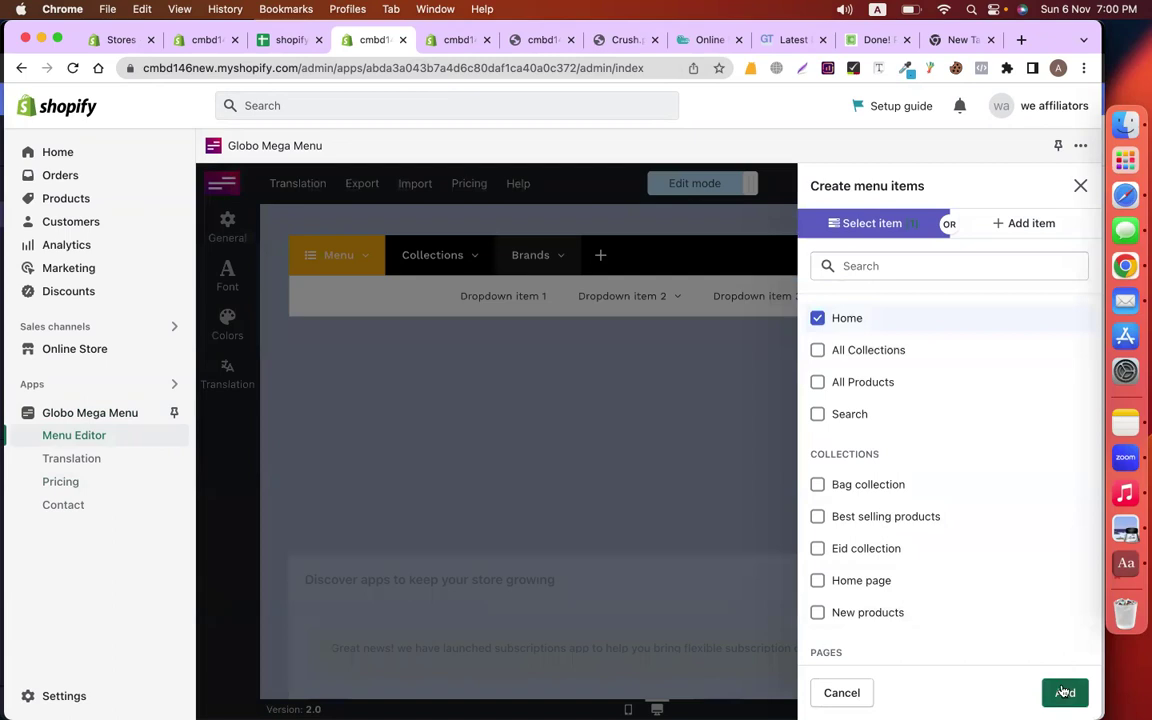
pyautogui.moveTo(613, 258); pyautogui.dragTo(413, 260)
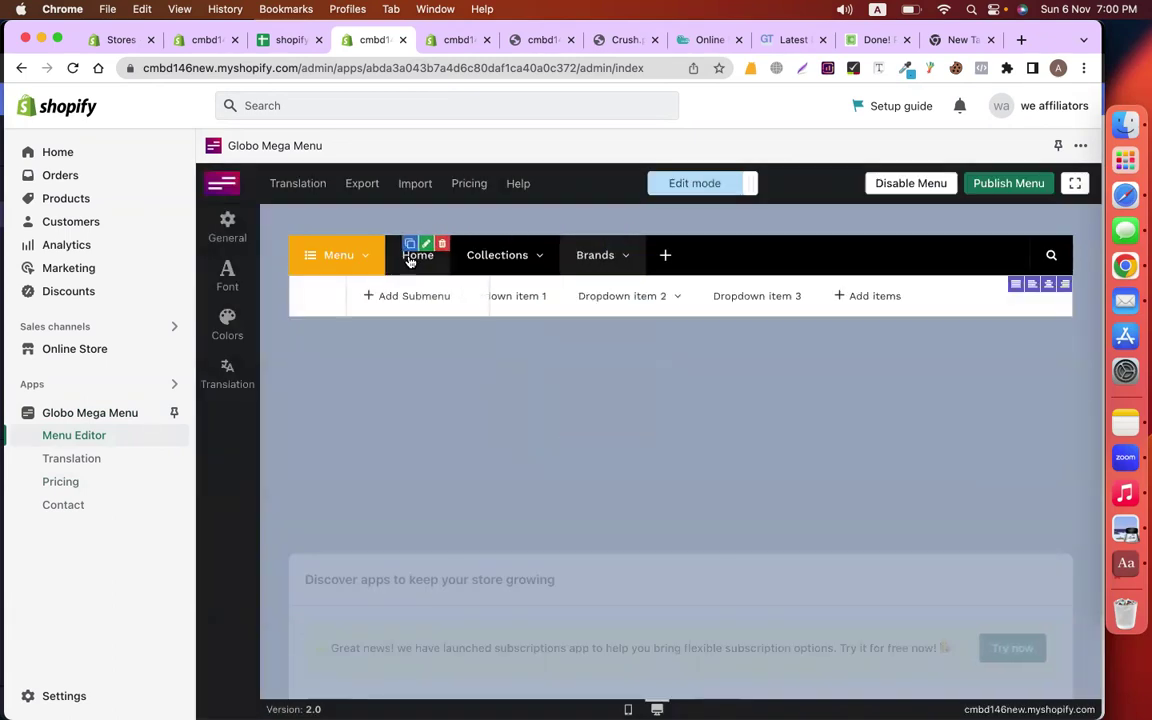
pyautogui.moveTo(411, 257)
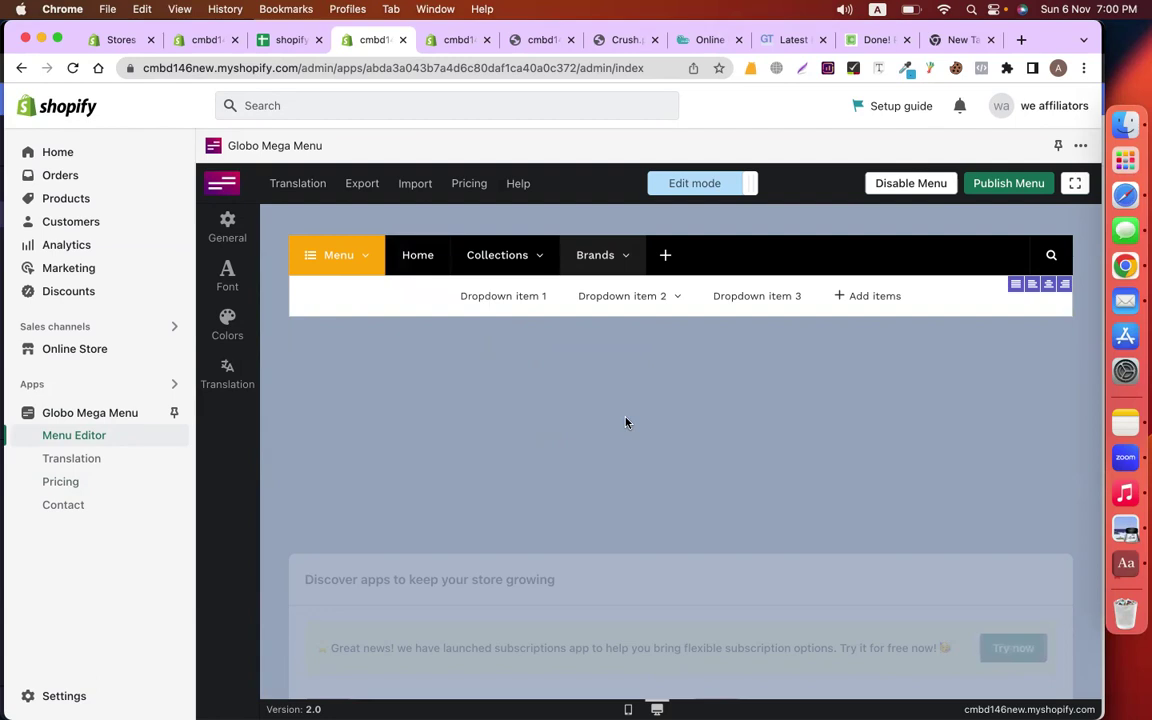
# Link Collections' Dropdown item 1 to the Bag collection and title it 'Bag Collection'
pyautogui.moveTo(490, 266)
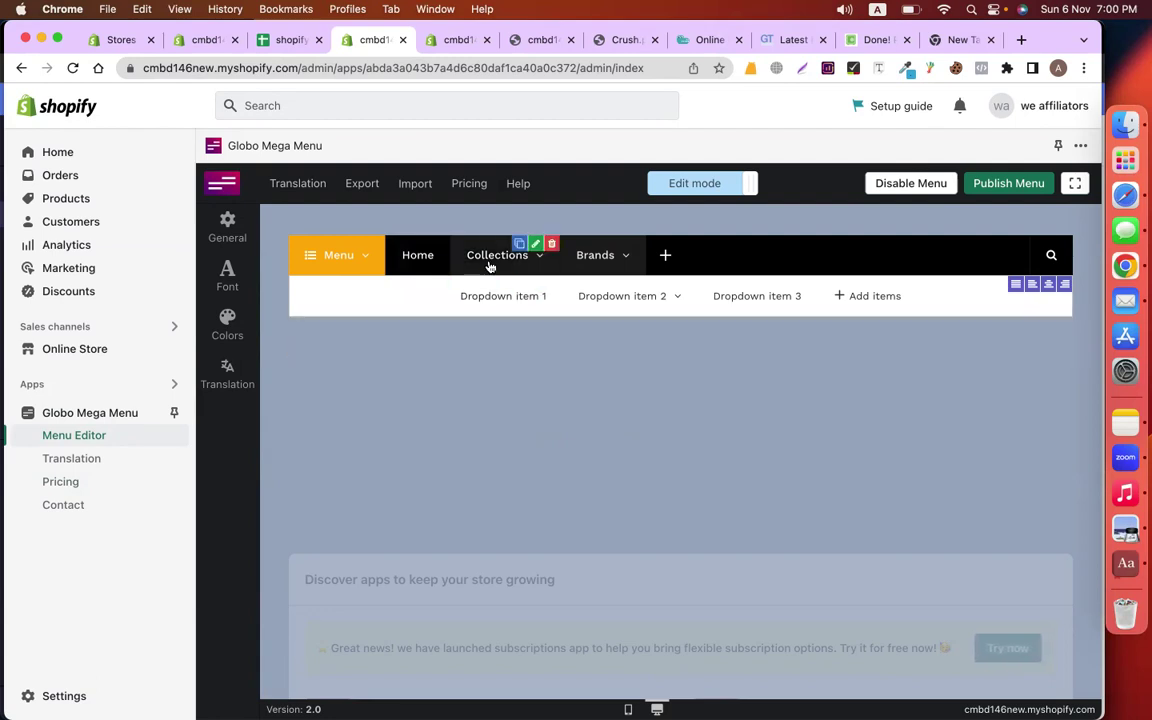
pyautogui.click(490, 266)
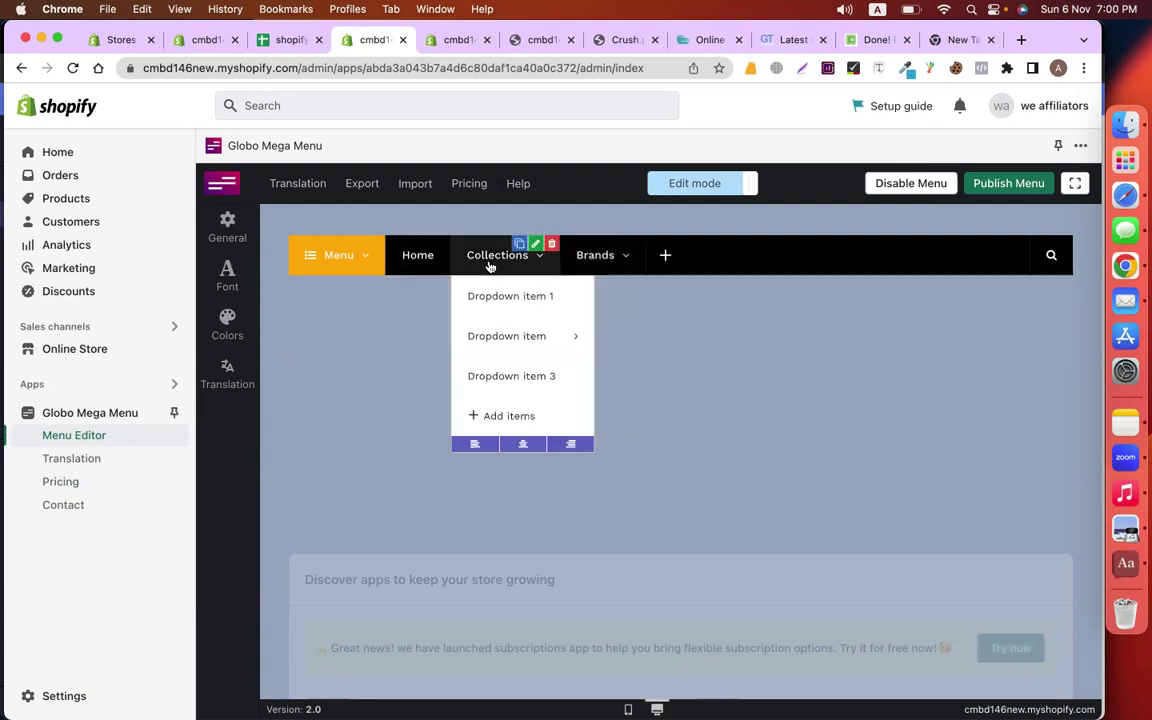
pyautogui.moveTo(504, 298)
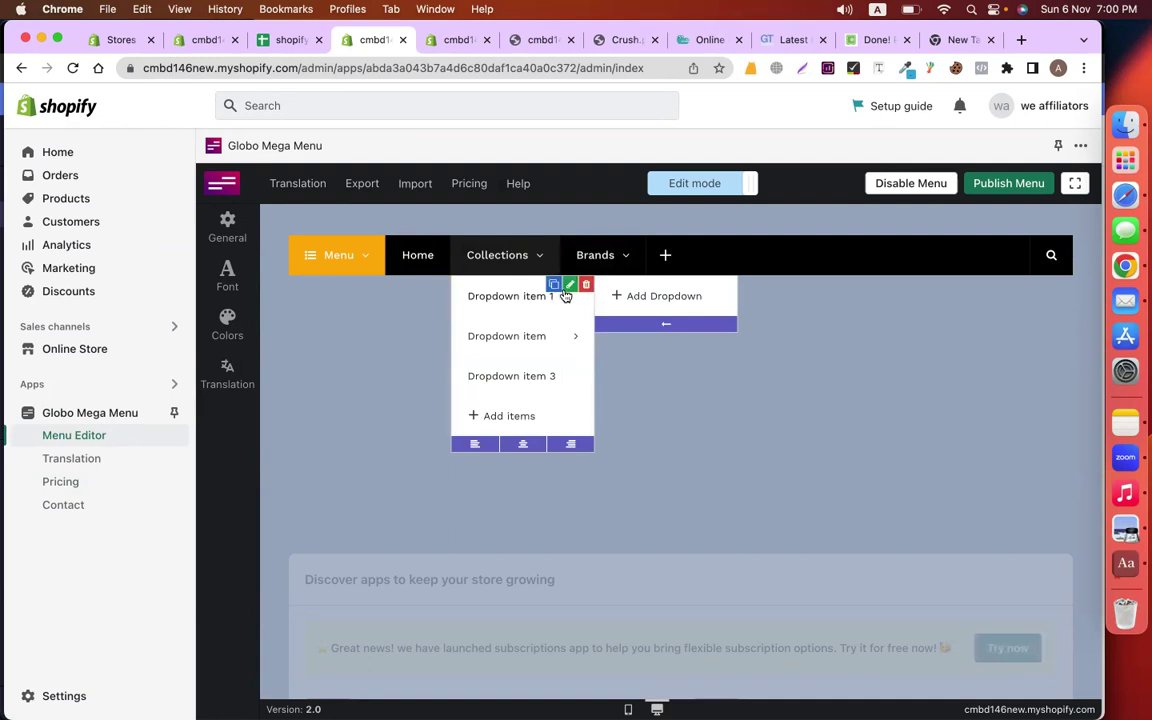
pyautogui.click(569, 286)
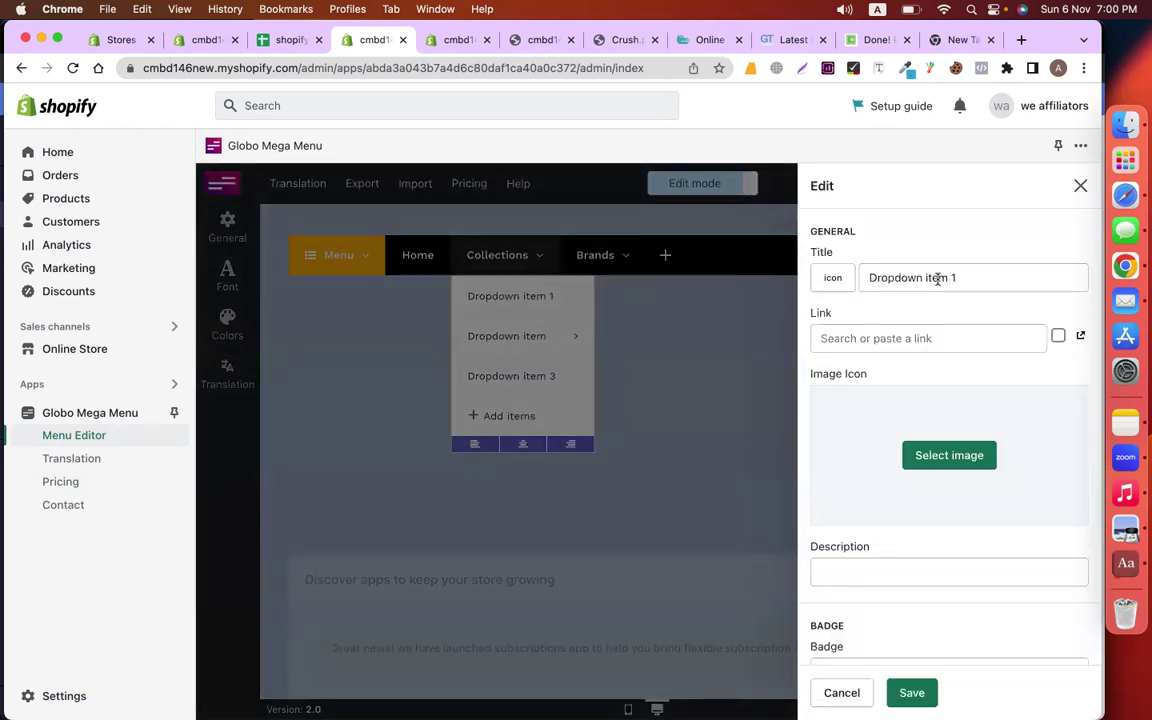
pyautogui.moveTo(993, 277); pyautogui.dragTo(795, 280)
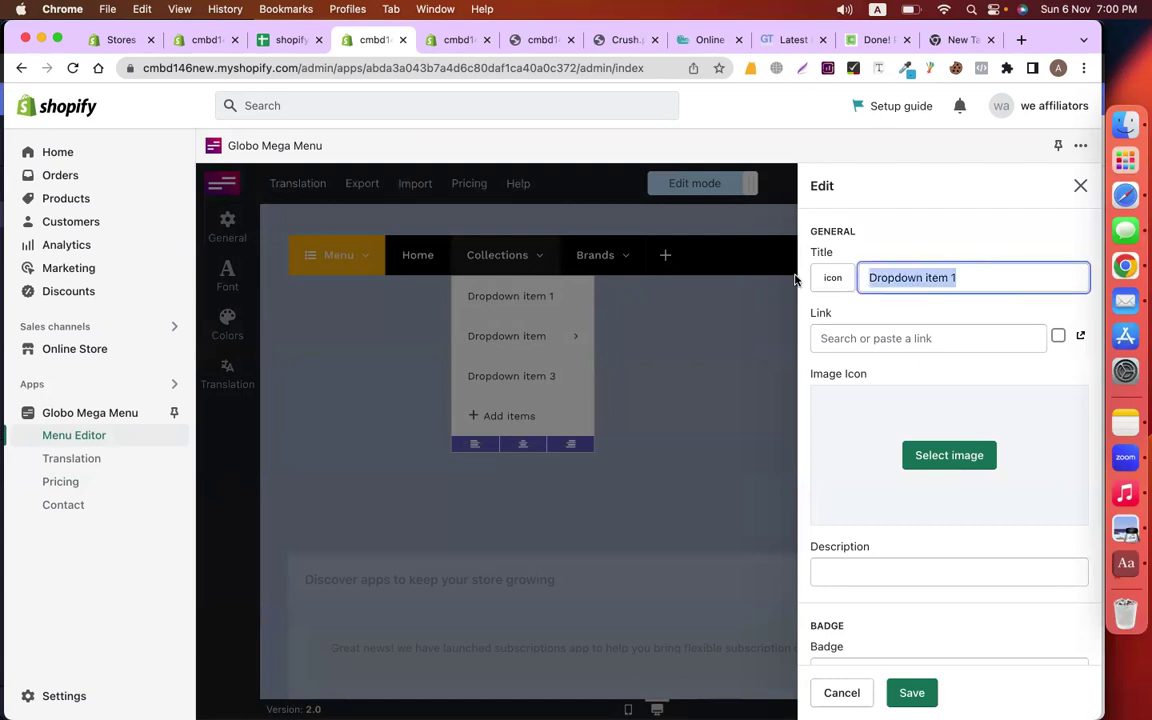
pyautogui.click(910, 336)
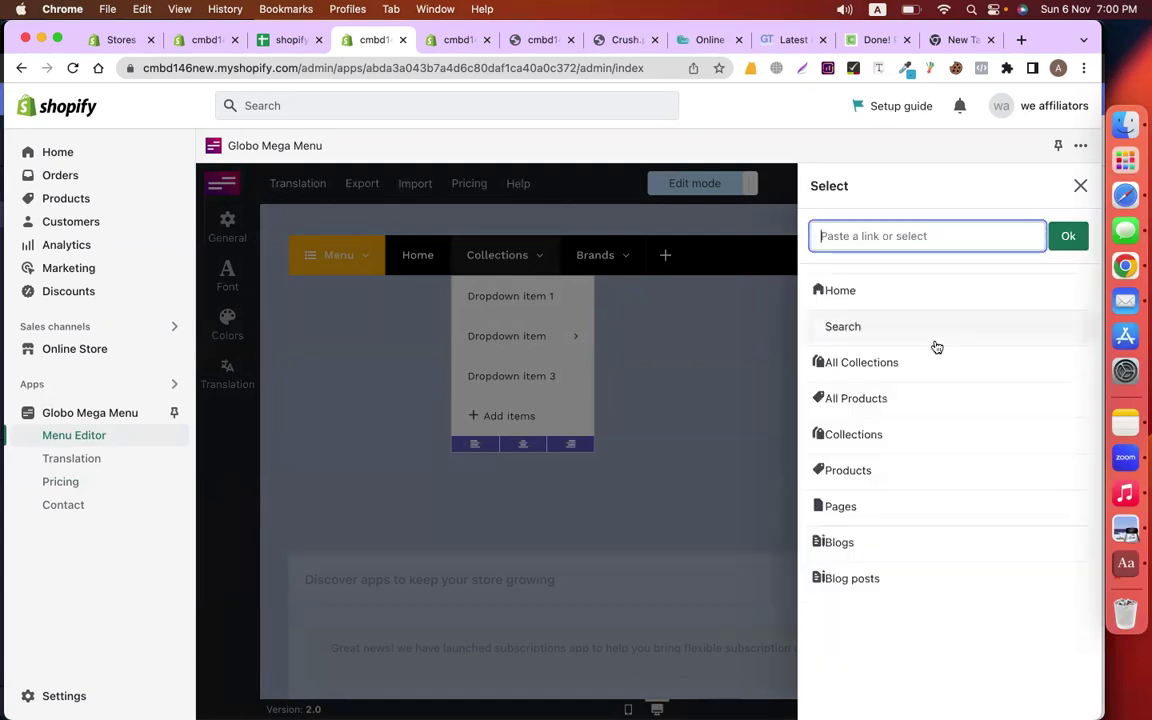
pyautogui.click(890, 434)
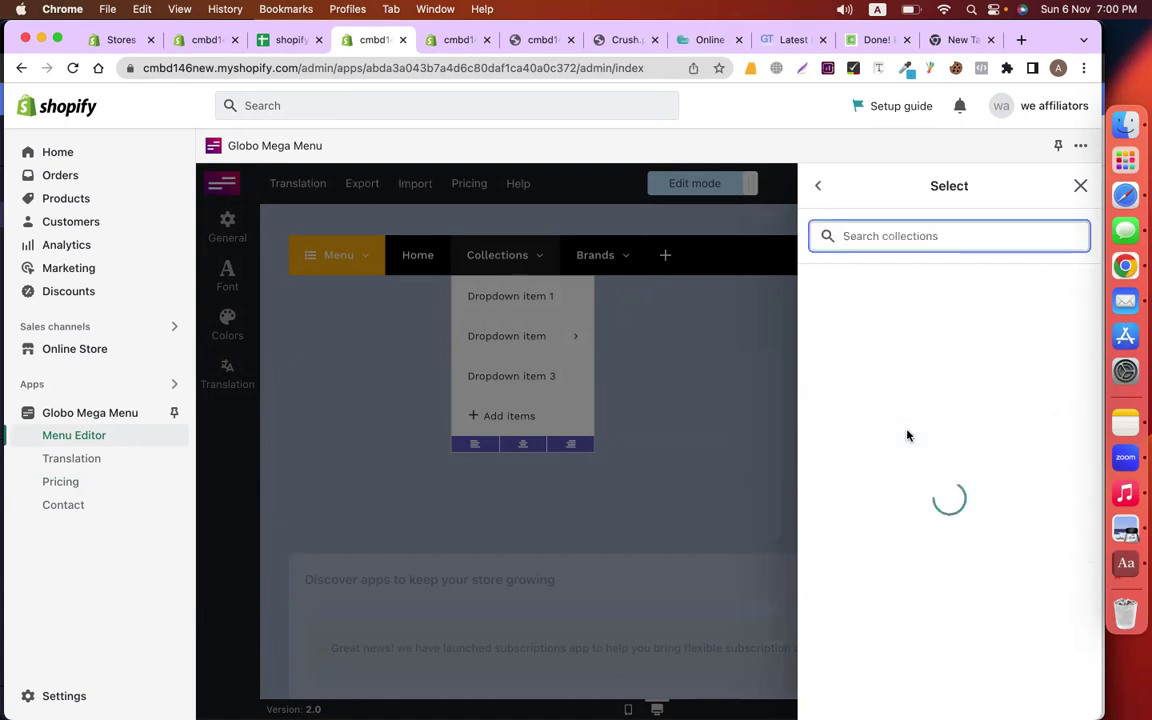
pyautogui.click(880, 291)
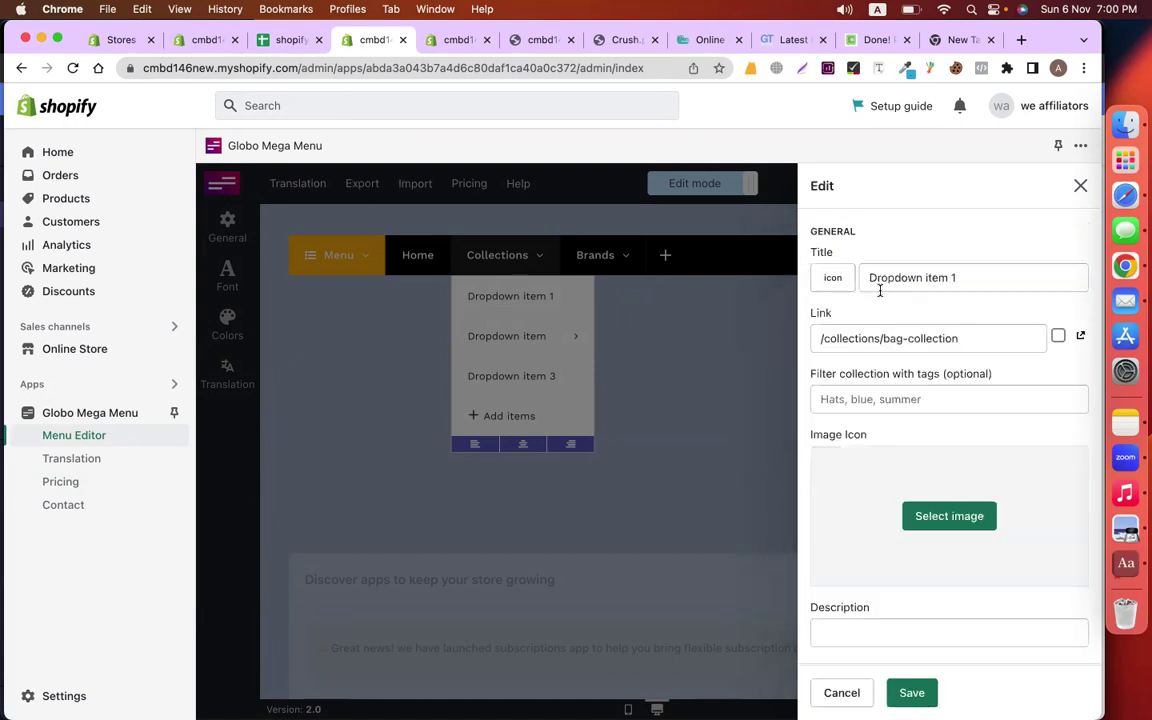
pyautogui.moveTo(955, 281); pyautogui.dragTo(862, 280)
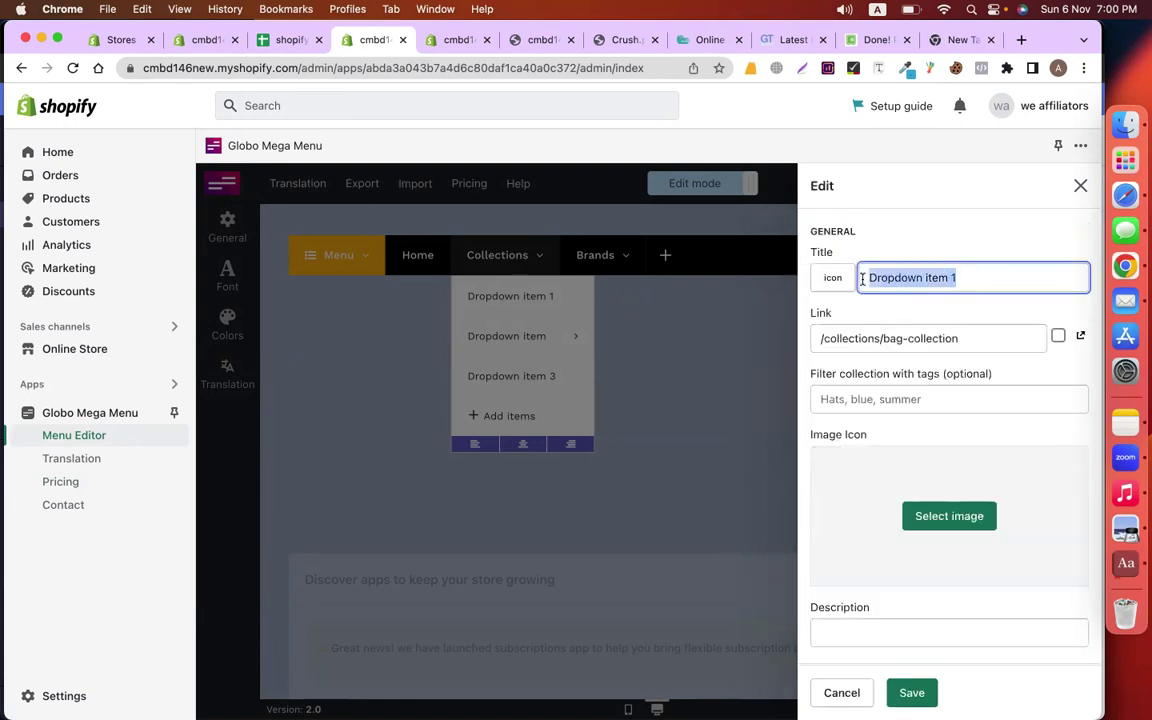
pyautogui.write('Bag Collection')
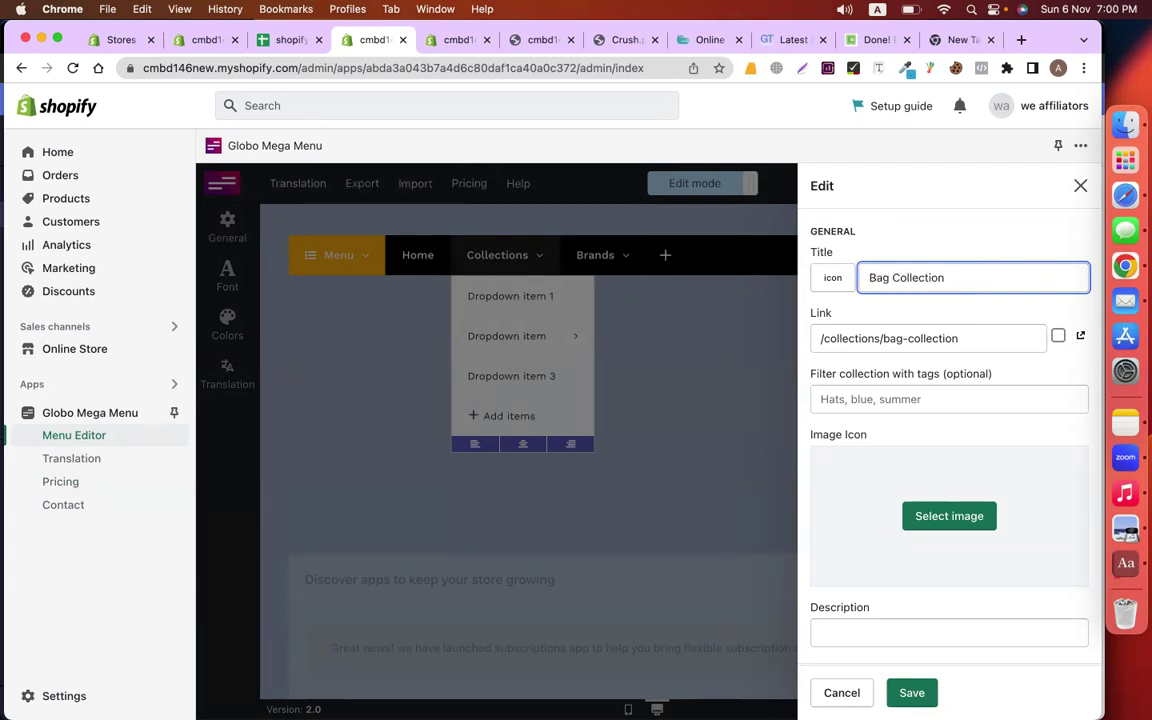
pyautogui.click(942, 237)
pyautogui.scroll(-2, 954, 325)
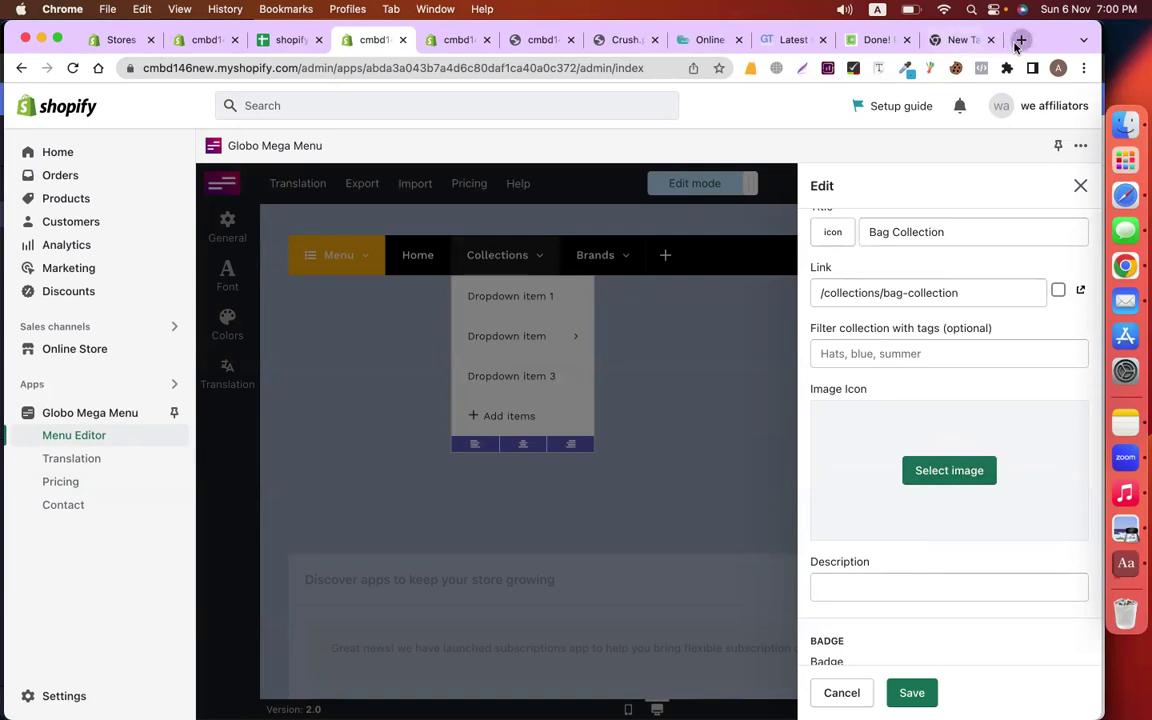
# In a new tab, search Google for 'flaticon' and open flaticon.com
pyautogui.click(1020, 40)
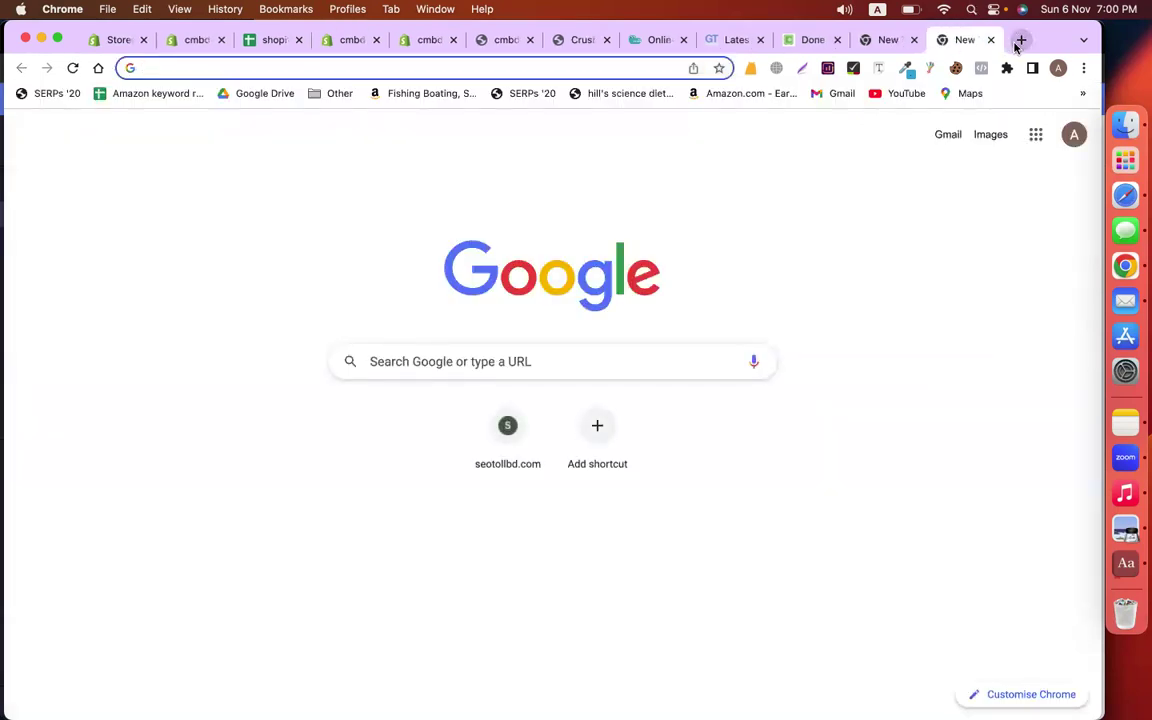
pyautogui.write('flat')
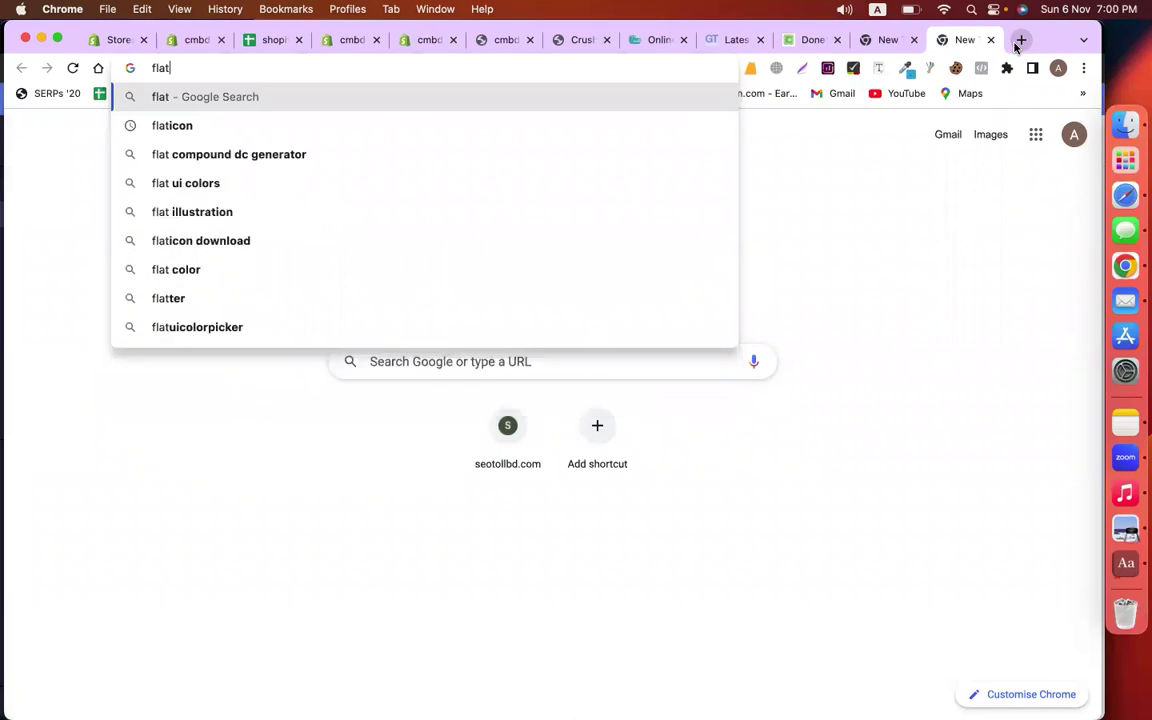
pyautogui.write('icon')
pyautogui.press('Return')
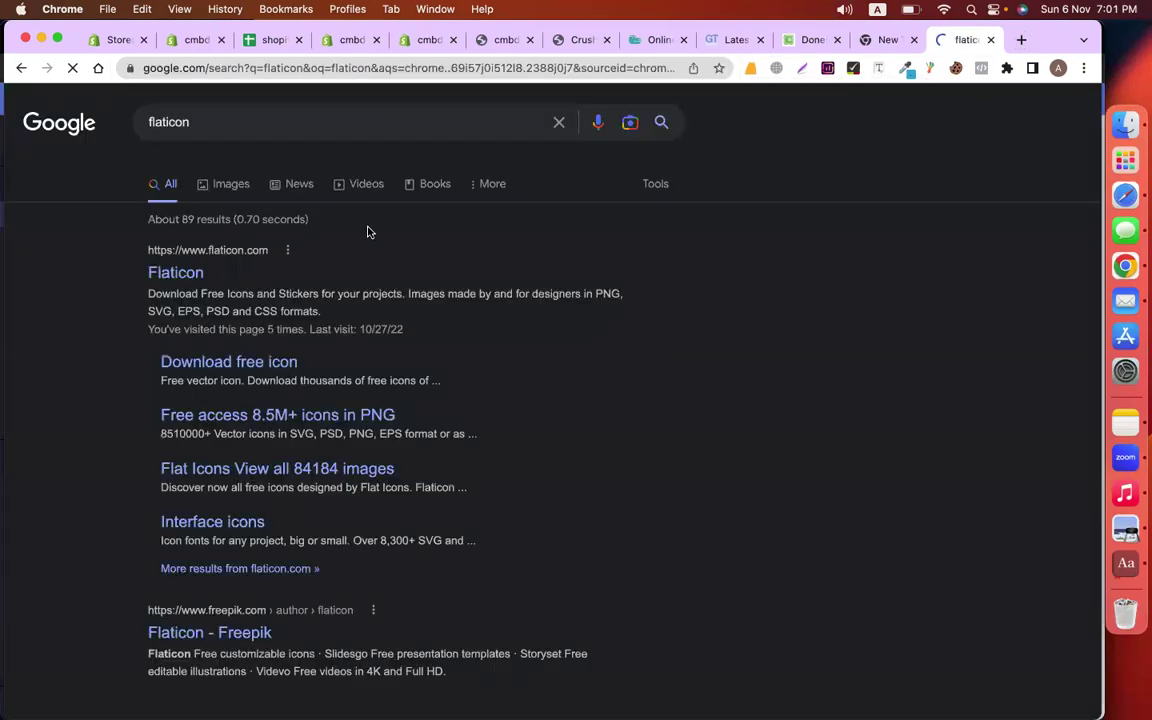
pyautogui.click(176, 273)
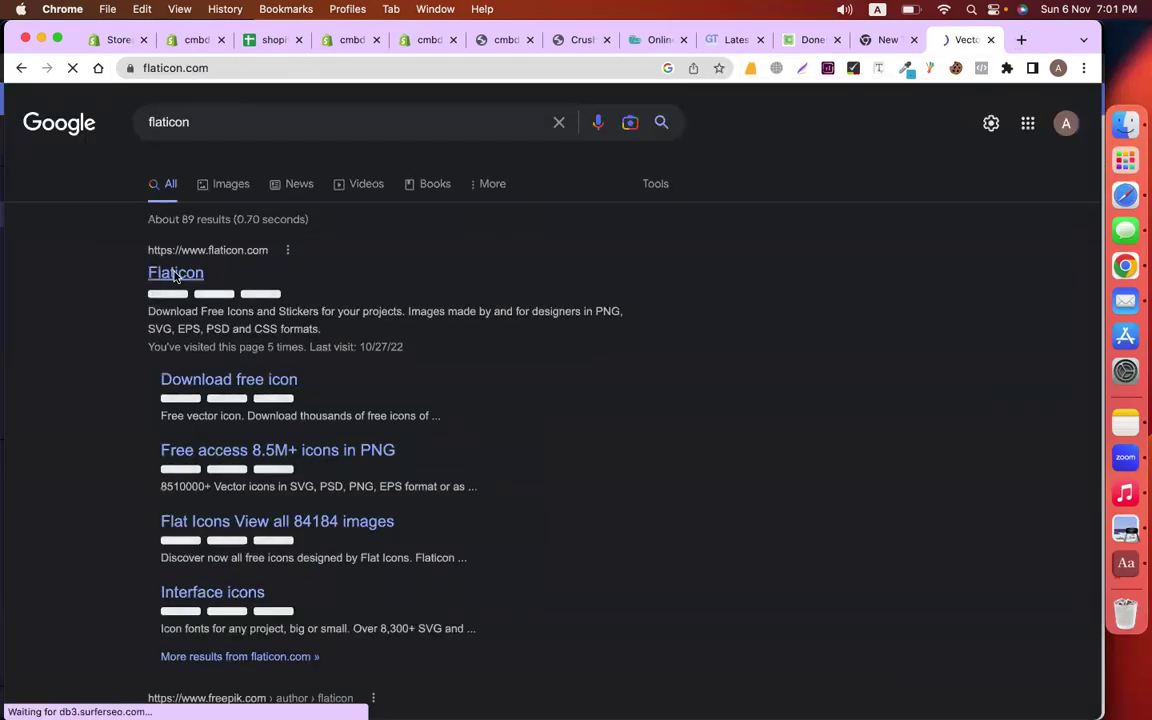
# Search Flaticon for 'bag' and download a bag icon free as cart.png
pyautogui.write('bag')
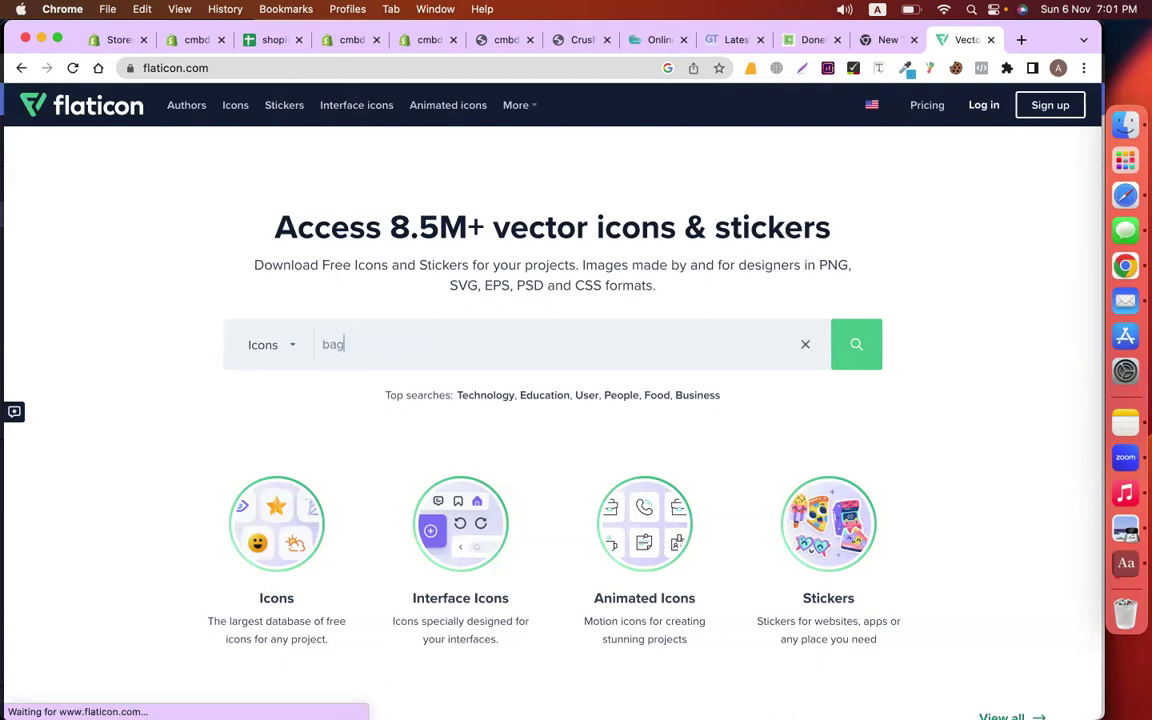
pyautogui.press('Return')
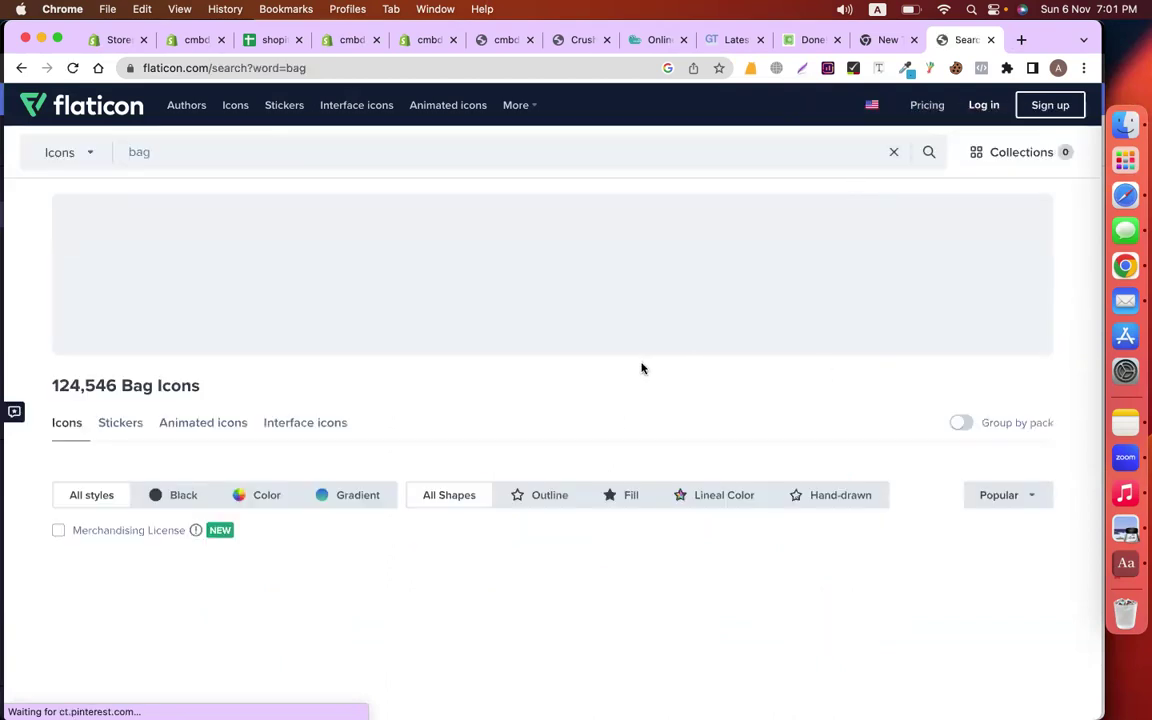
pyautogui.scroll(-4, 643, 368)
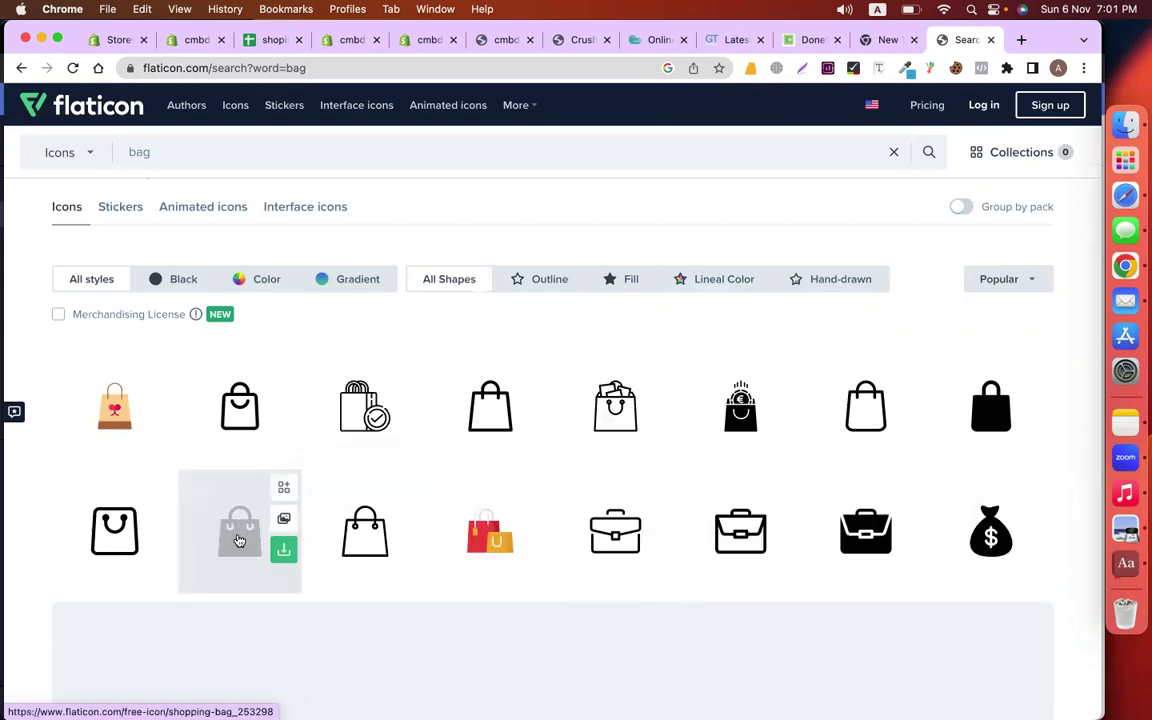
pyautogui.click(158, 548)
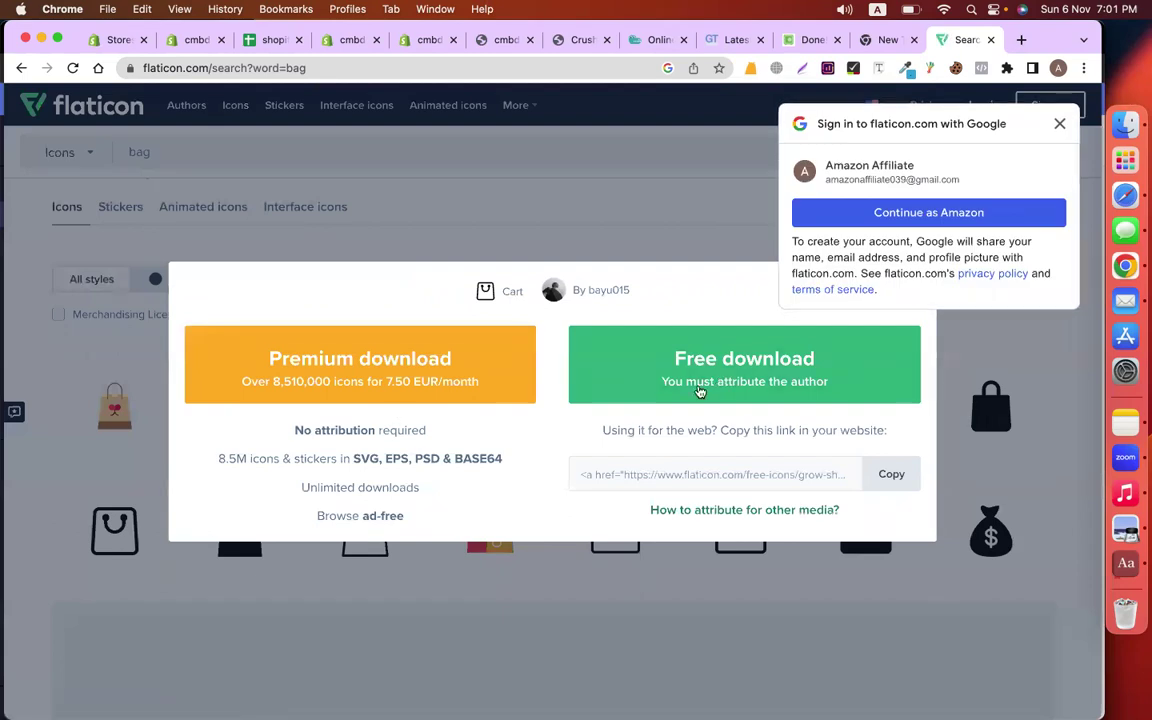
pyautogui.click(617, 386)
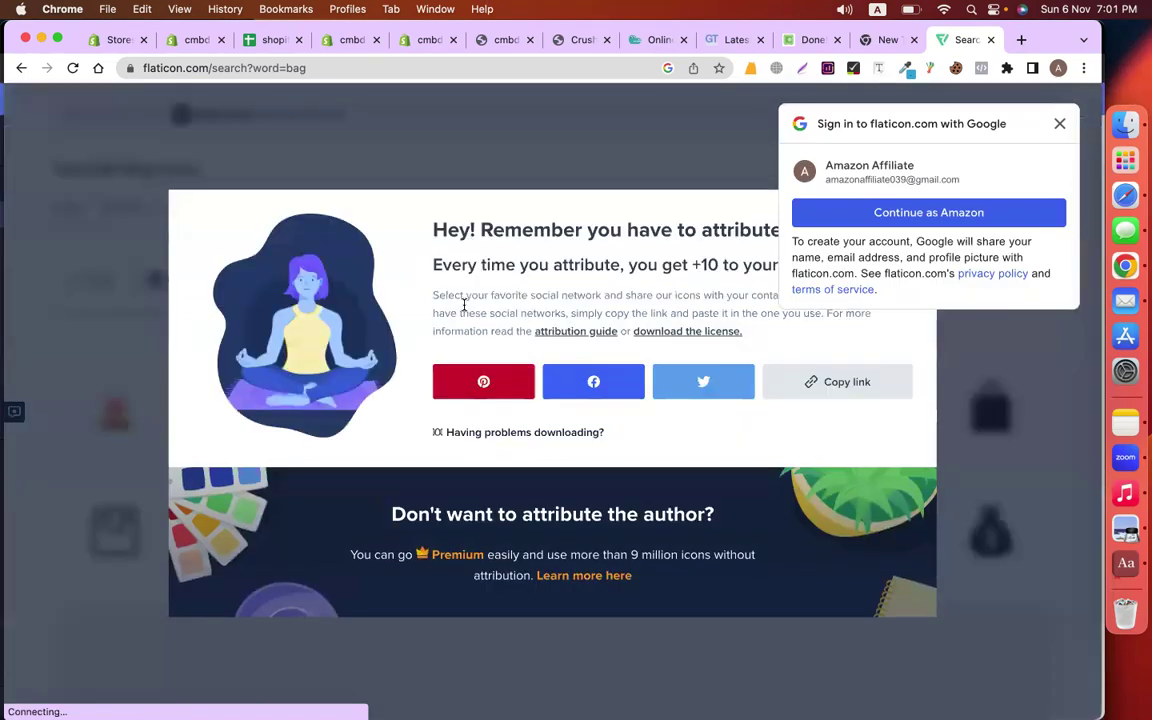
pyautogui.click(429, 42)
pyautogui.click(355, 41)
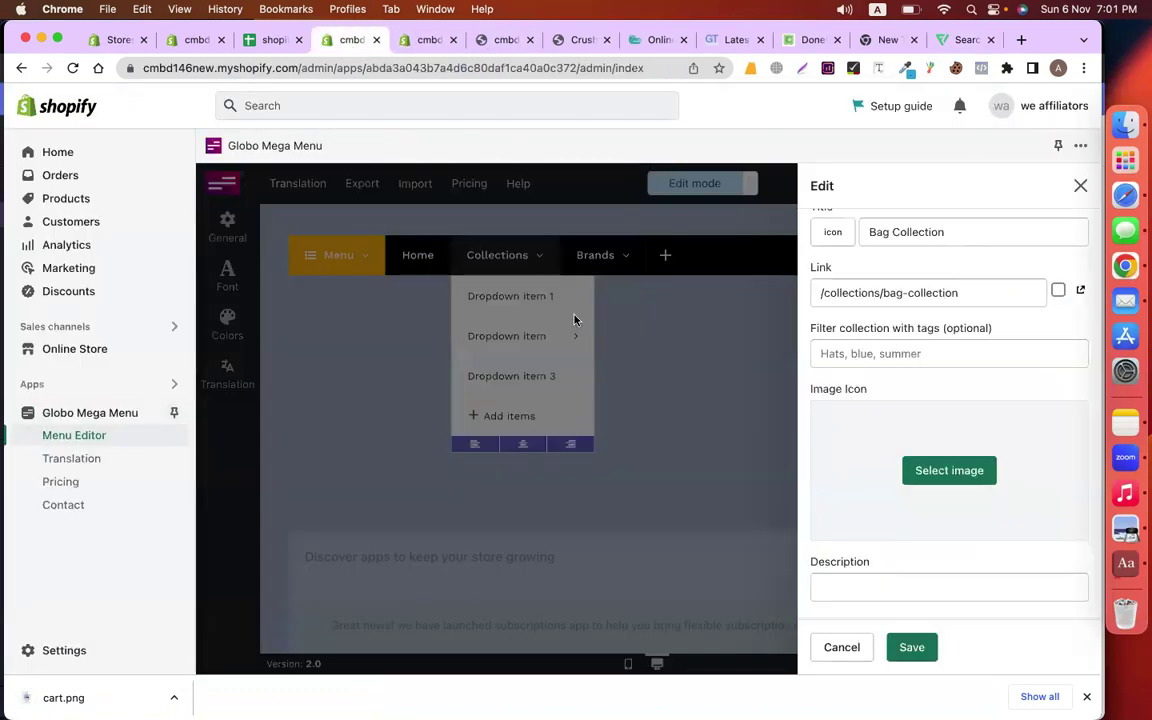
# Upload cart.png from Downloads and set it as the Bag Collection item's icon
pyautogui.click(935, 471)
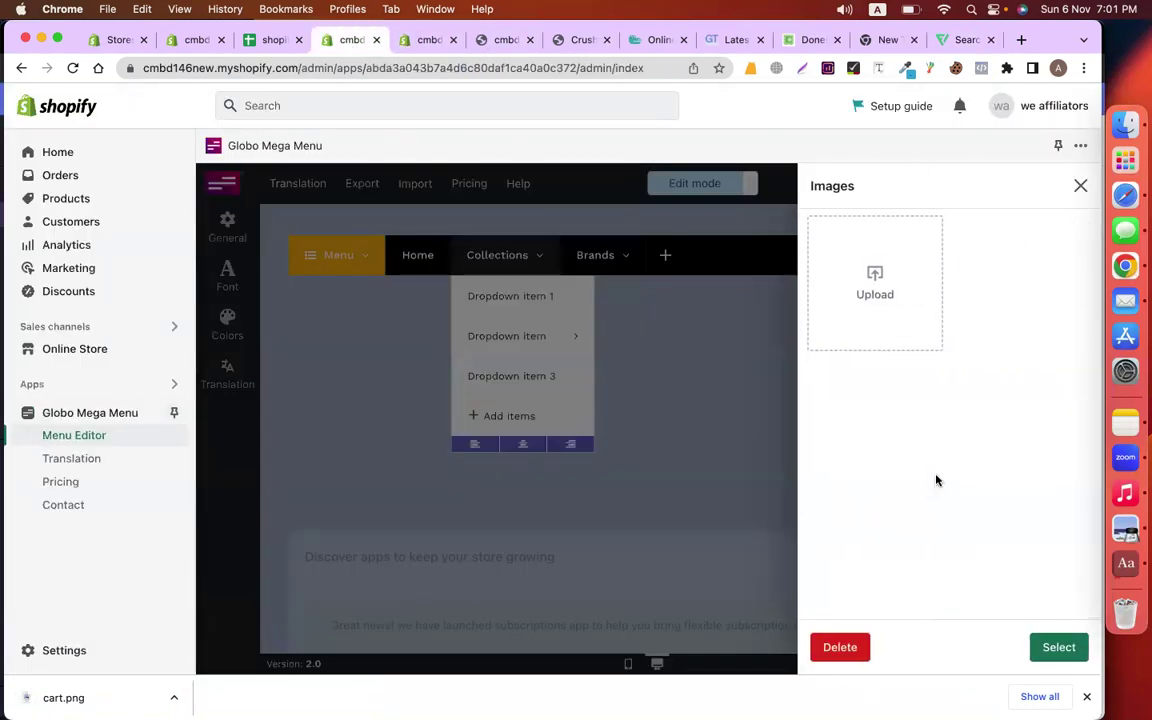
pyautogui.click(849, 327)
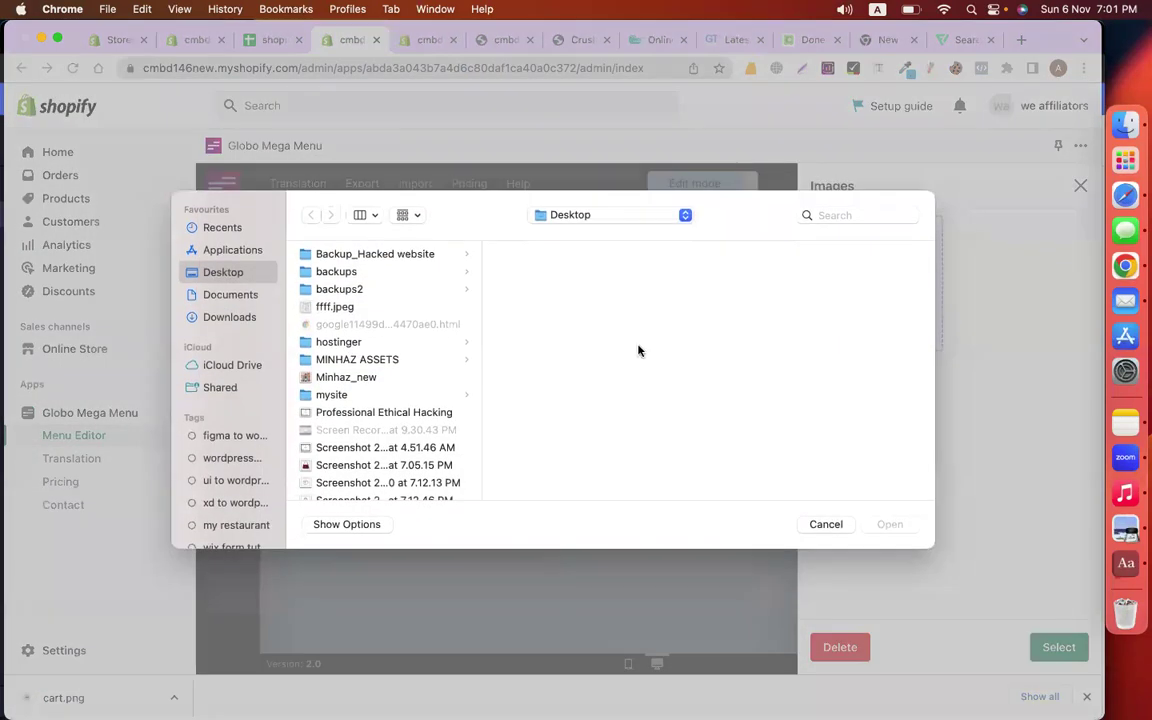
pyautogui.click(229, 317)
pyautogui.press('c')
pyautogui.press('Return')
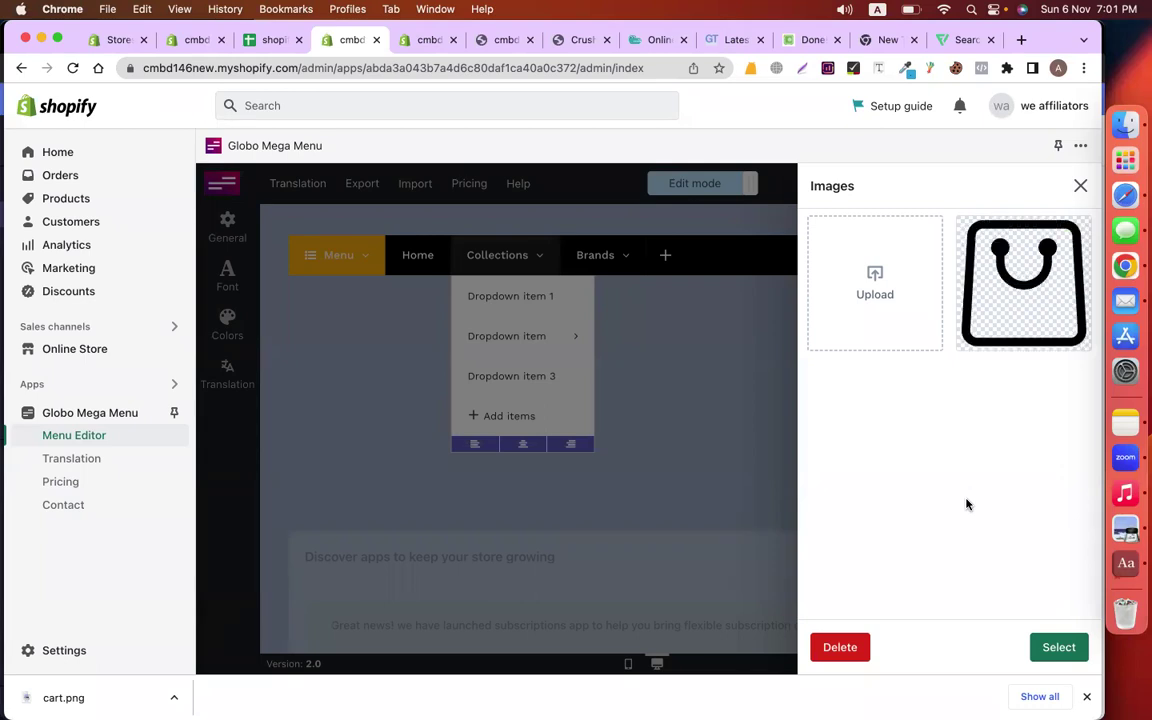
pyautogui.click(1018, 321)
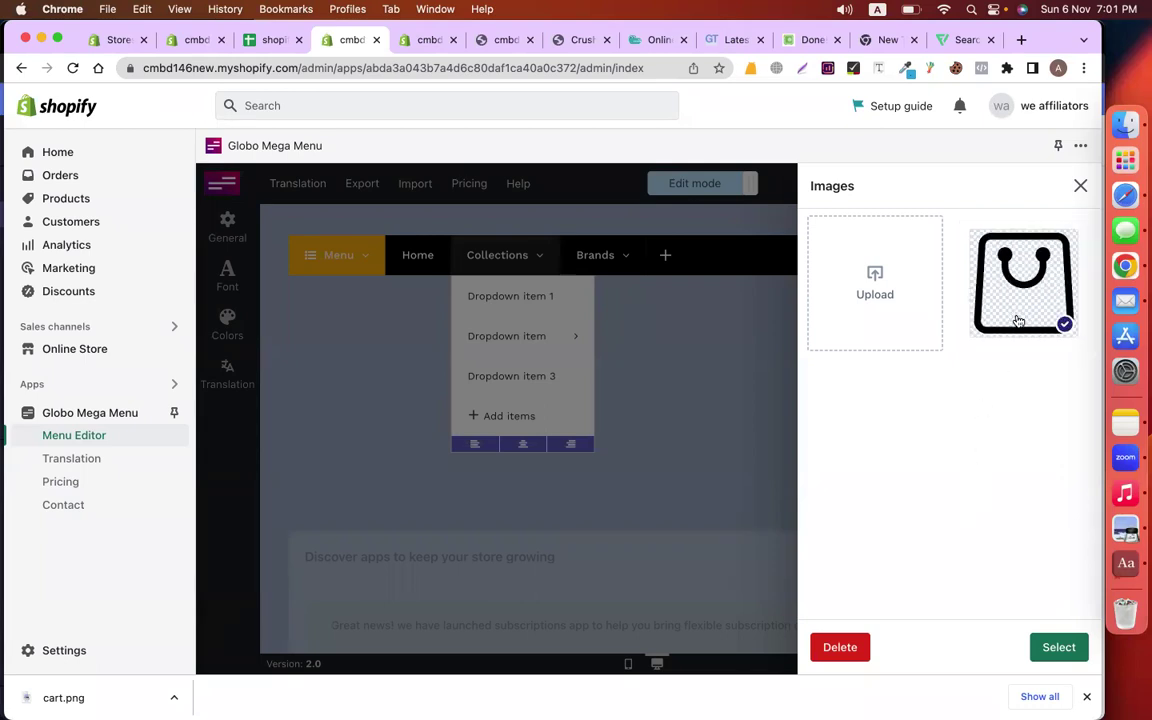
pyautogui.click(1055, 648)
pyautogui.scroll(-3, 950, 578)
pyautogui.scroll(-1, 950, 578)
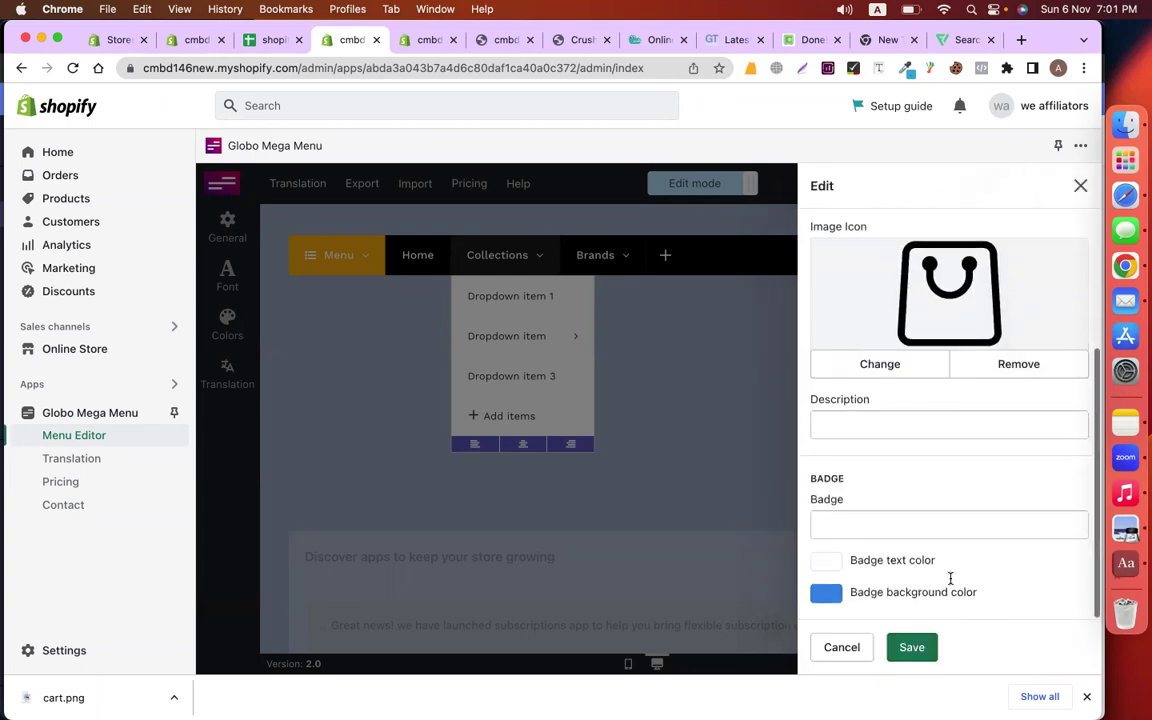
# Check the Bag collection's product count, then save the item with badge 3
pyautogui.click(914, 527)
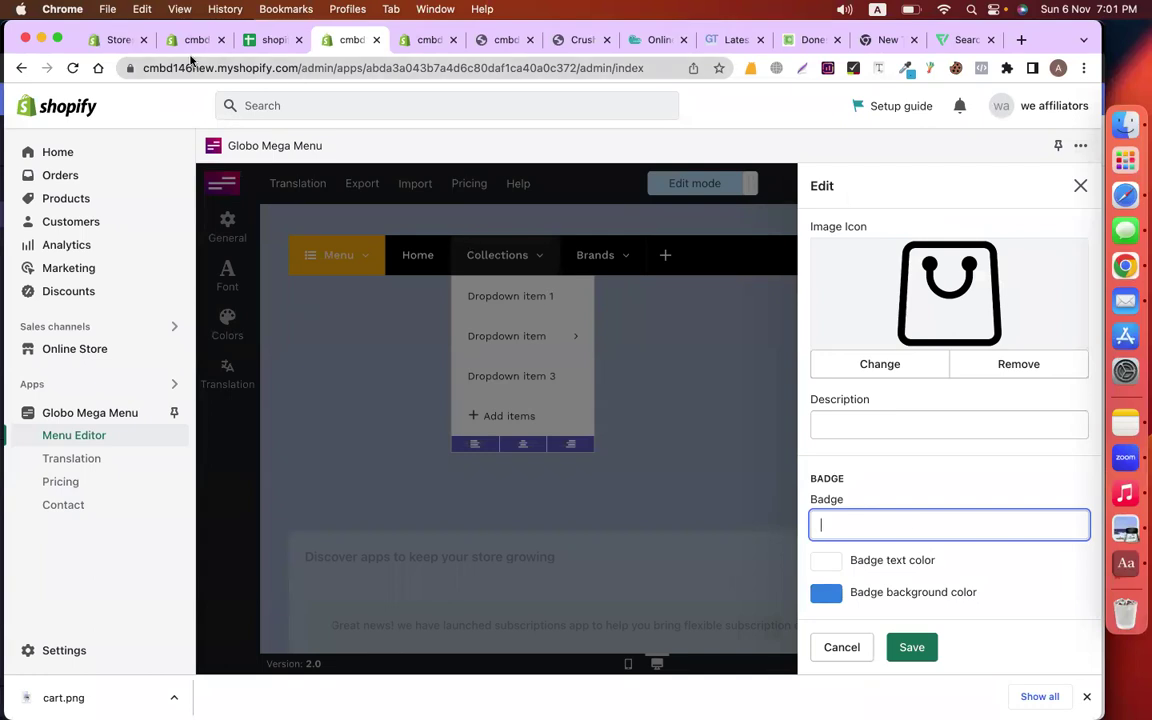
pyautogui.click(188, 42)
pyautogui.click(66, 199)
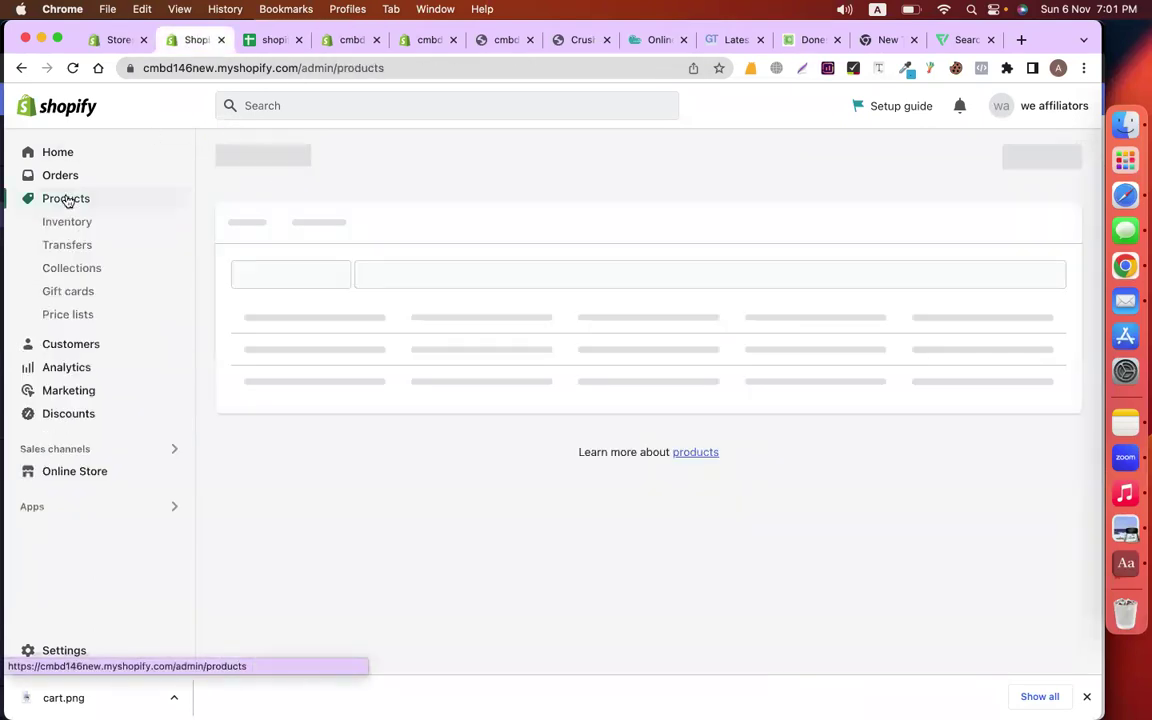
pyautogui.click(72, 267)
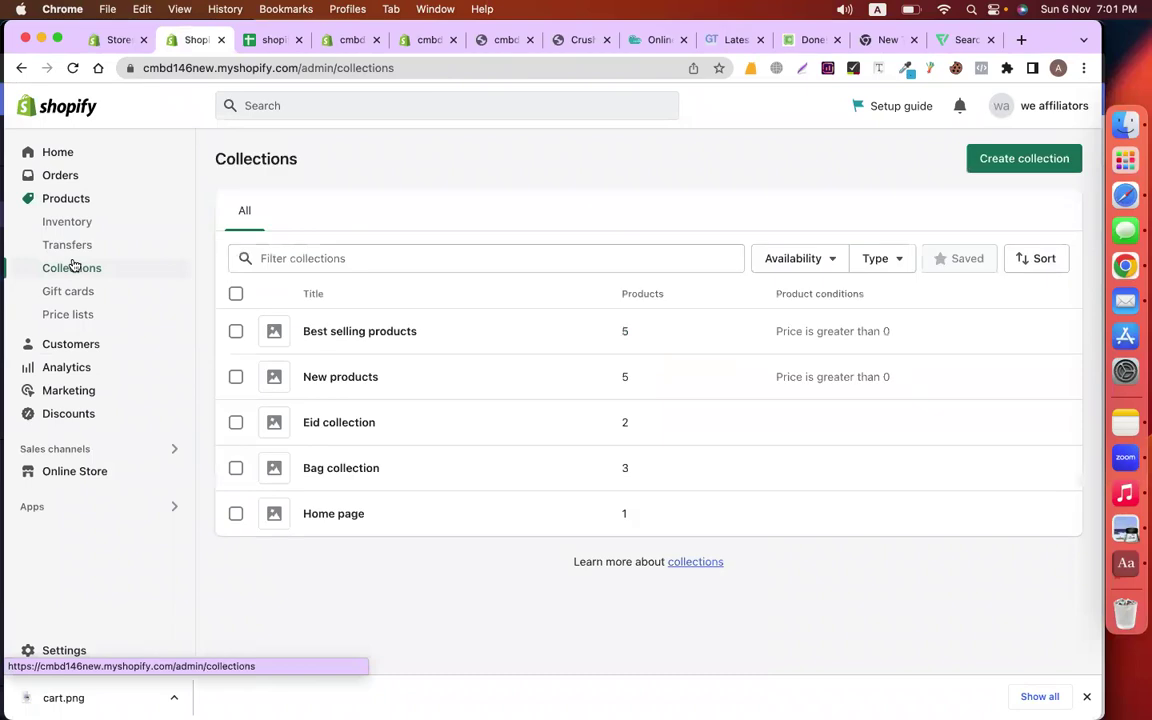
pyautogui.click(311, 468)
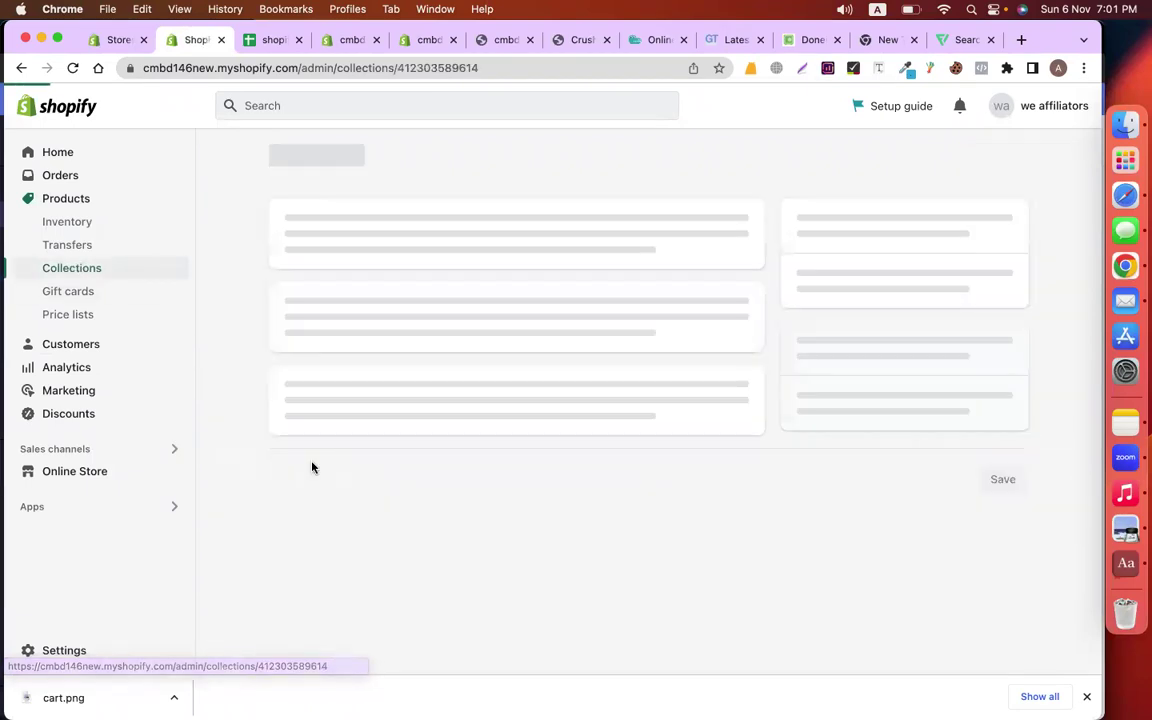
pyautogui.scroll(-4, 447, 386)
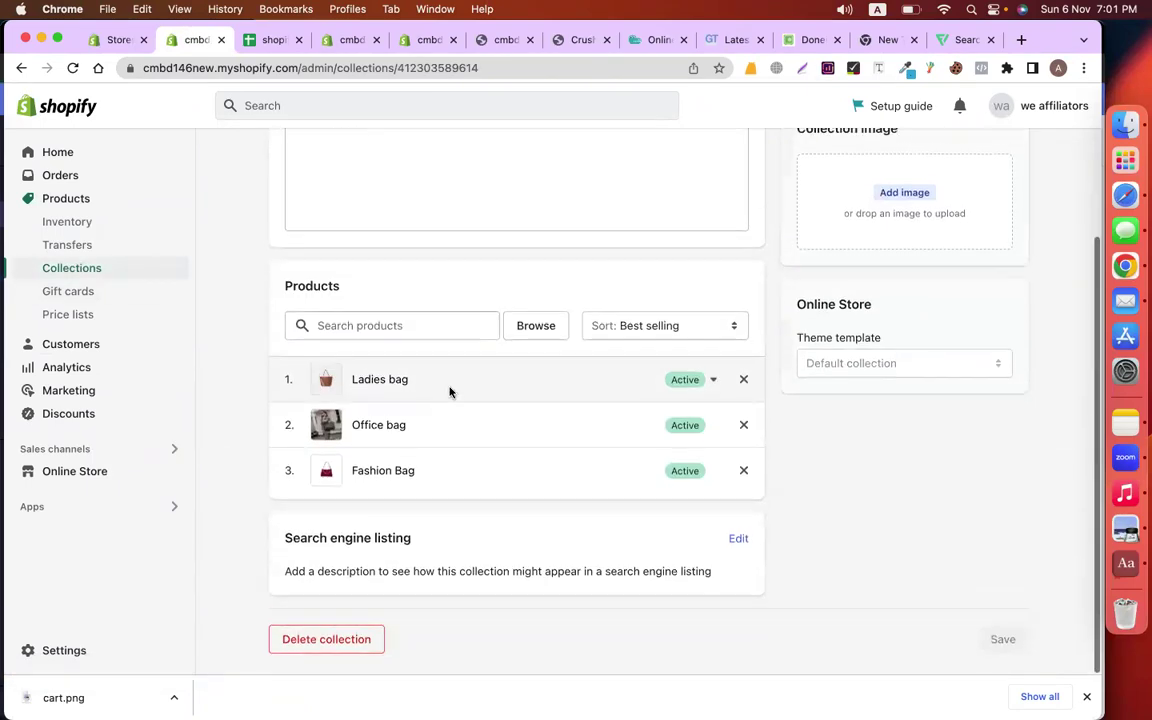
pyautogui.click(426, 42)
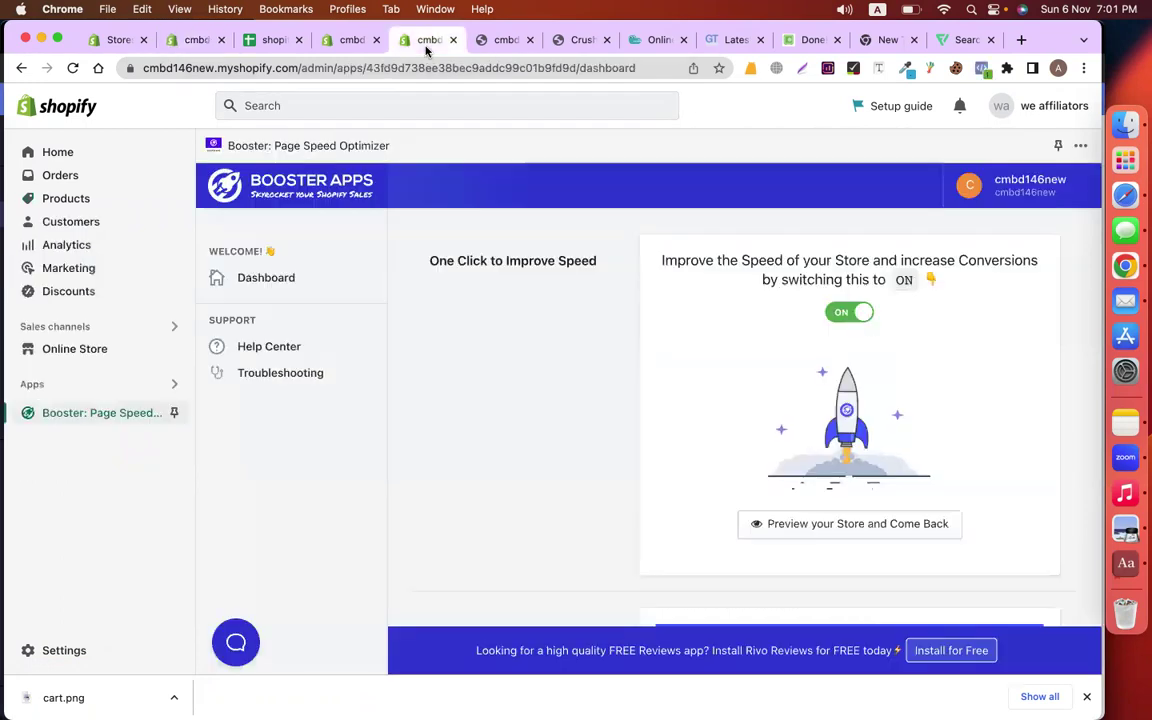
pyautogui.click(453, 40)
pyautogui.click(363, 42)
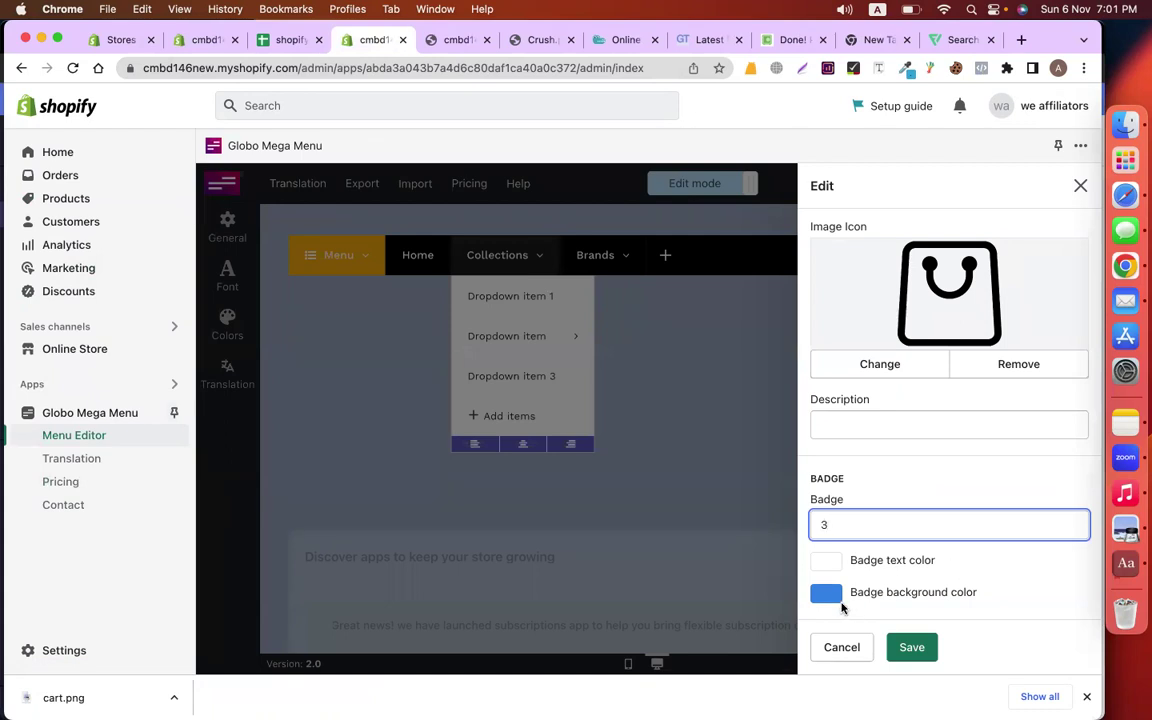
pyautogui.click(912, 650)
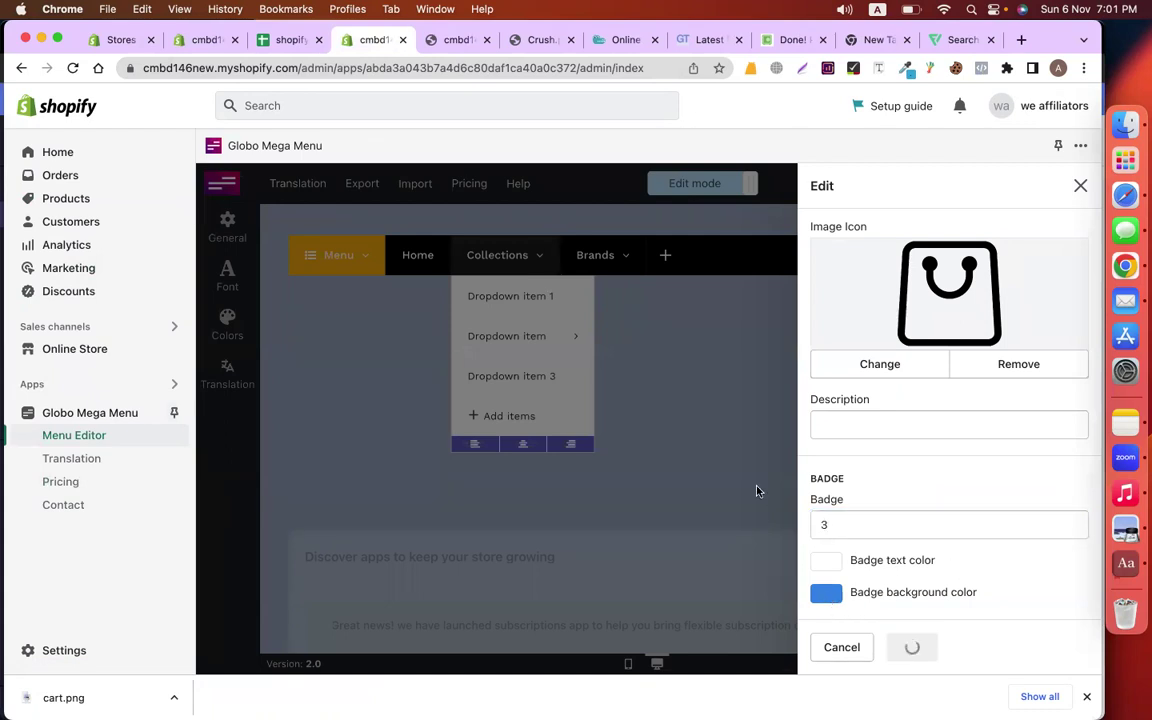
pyautogui.moveTo(533, 322)
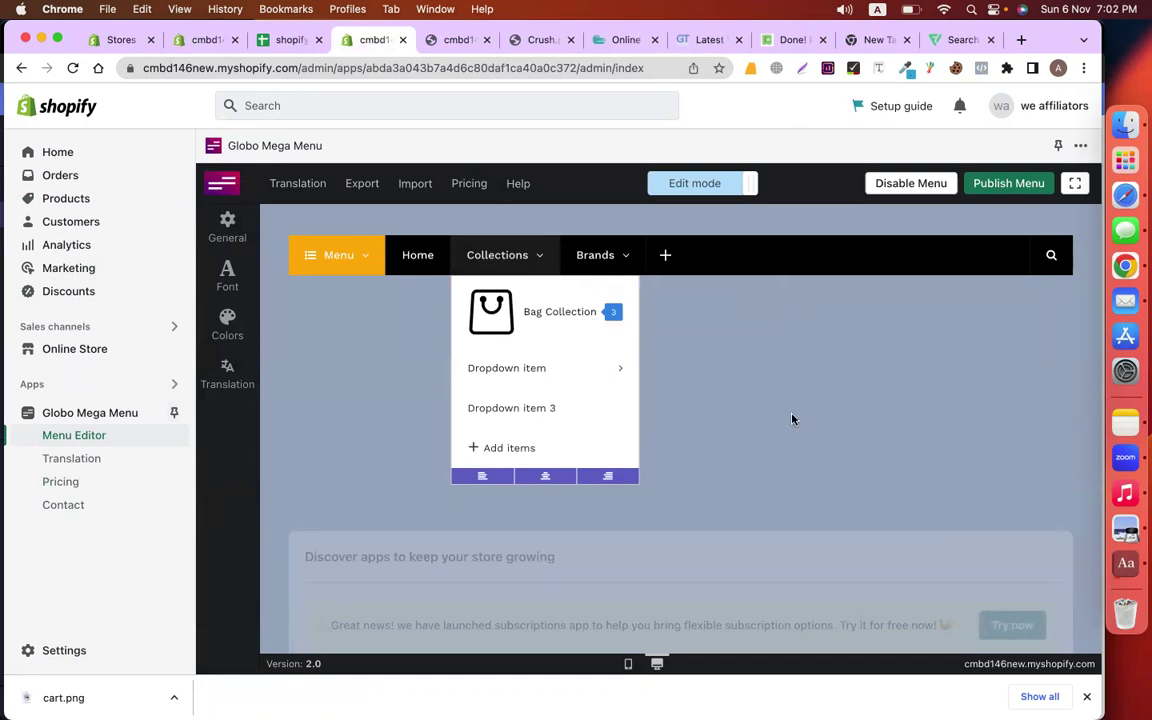
pyautogui.moveTo(617, 345)
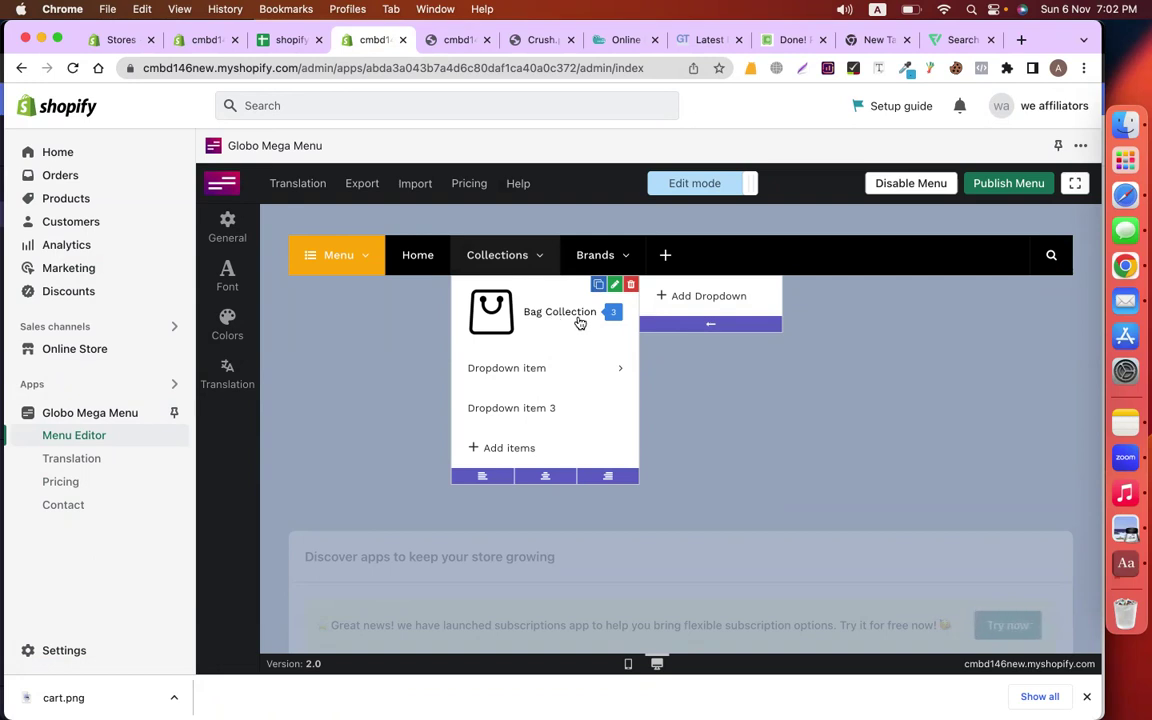
# Inspect the Dropdown item and Bag Collection item settings, closing both unchanged
pyautogui.click(615, 358)
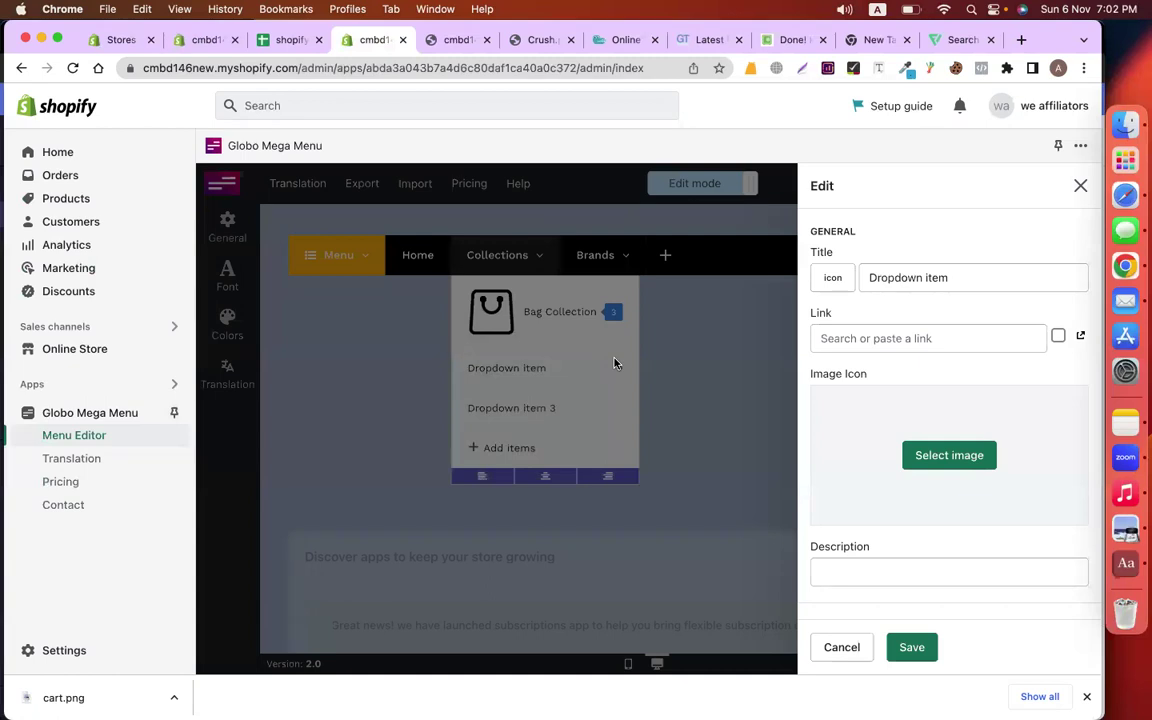
pyautogui.click(699, 361)
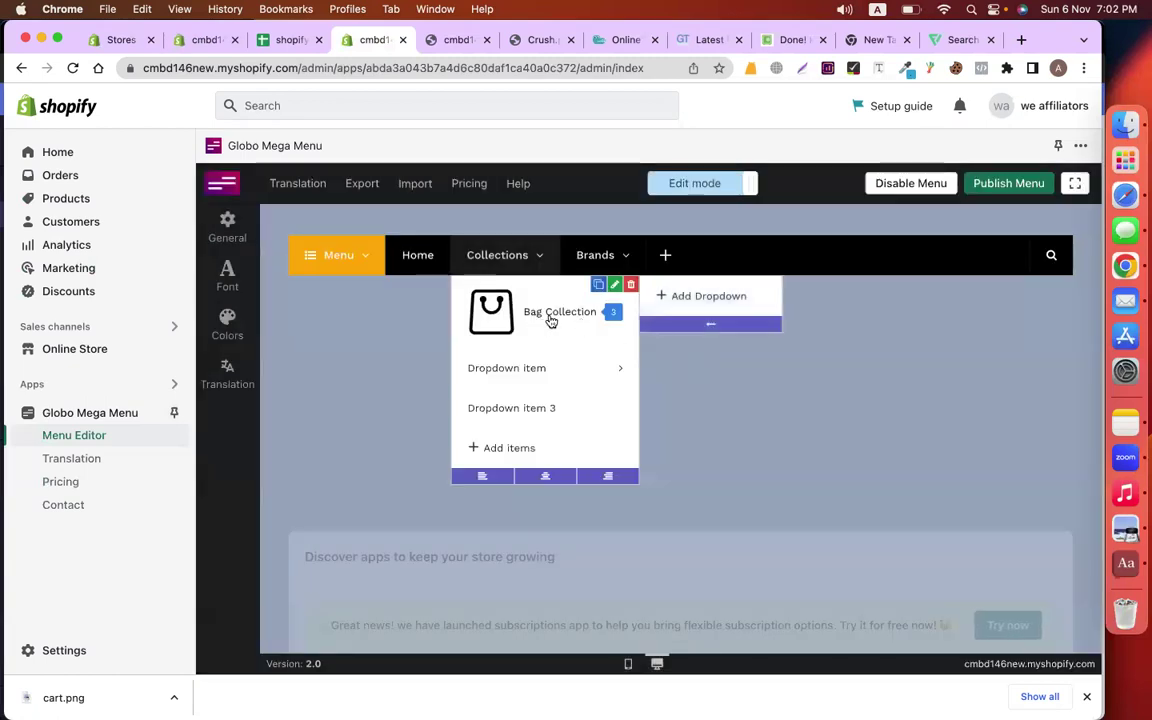
pyautogui.click(615, 285)
pyautogui.moveTo(969, 327); pyautogui.dragTo(775, 348)
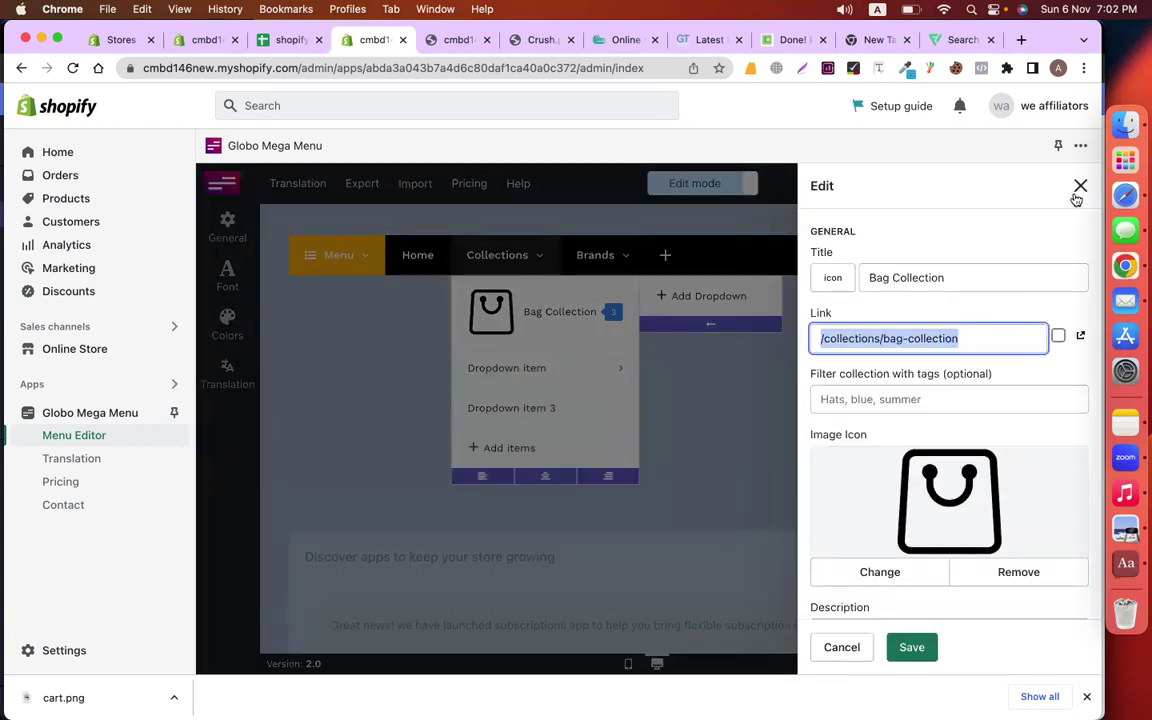
pyautogui.click(1079, 187)
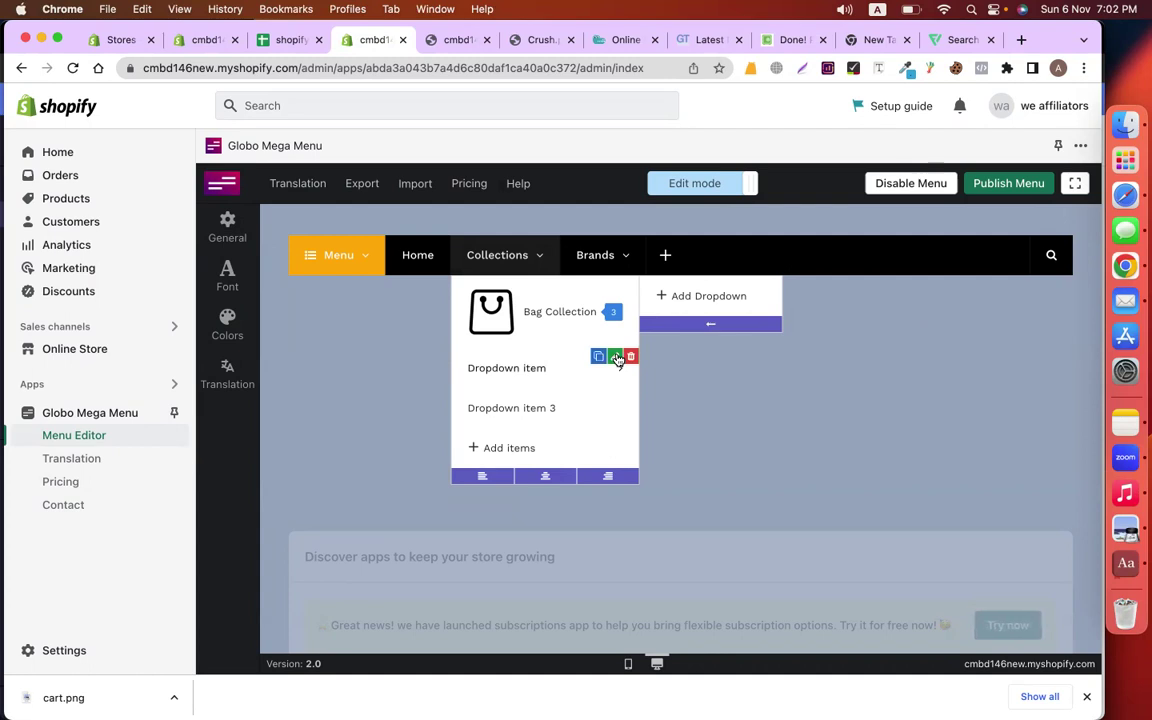
# Link the second dropdown item to the Eid collection and retitle it 'Eid Collection'
pyautogui.click(612, 358)
pyautogui.click(887, 339)
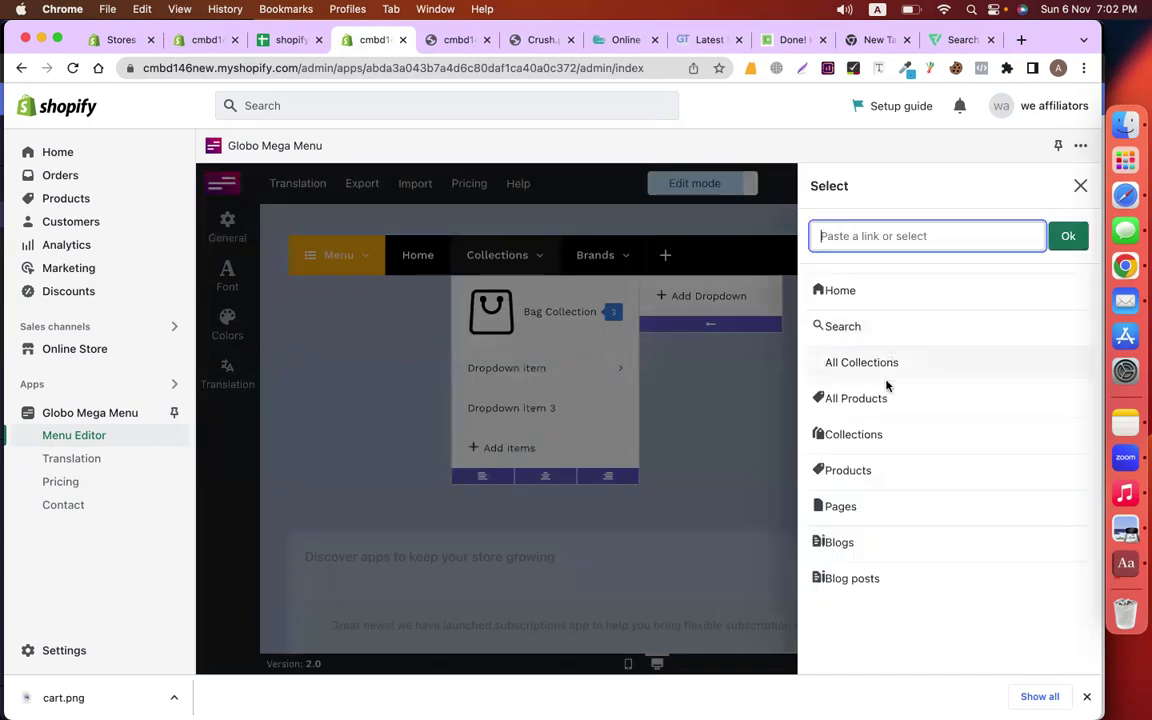
pyautogui.click(878, 434)
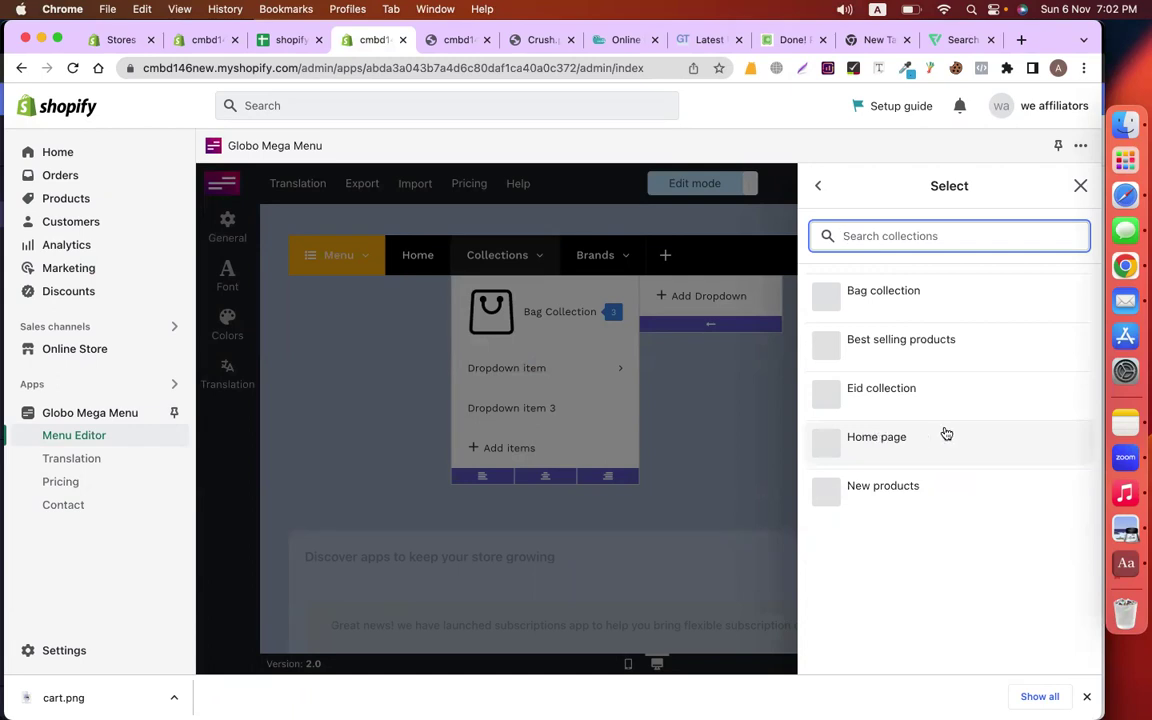
pyautogui.click(888, 406)
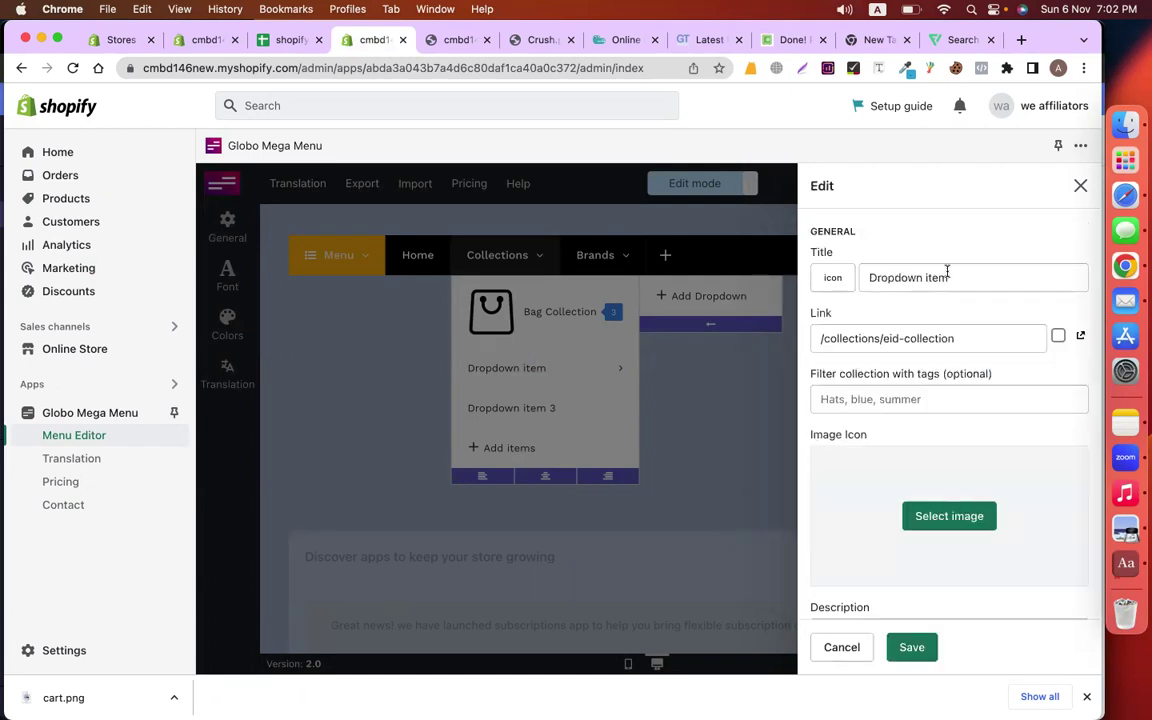
pyautogui.moveTo(947, 277); pyautogui.dragTo(797, 285)
pyautogui.write('Eid Collection')
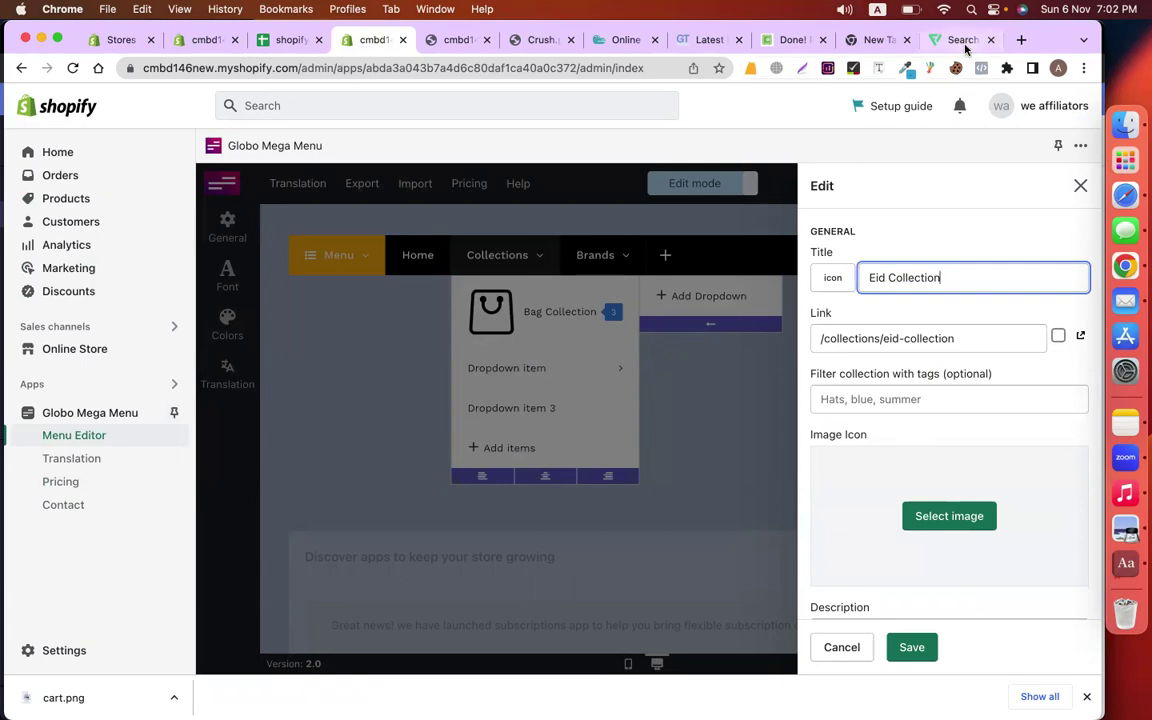
pyautogui.click(960, 42)
# Dismiss Flaticon's popups, search 'eid', and download the crescent-and-mosque icon free
pyautogui.click(1058, 125)
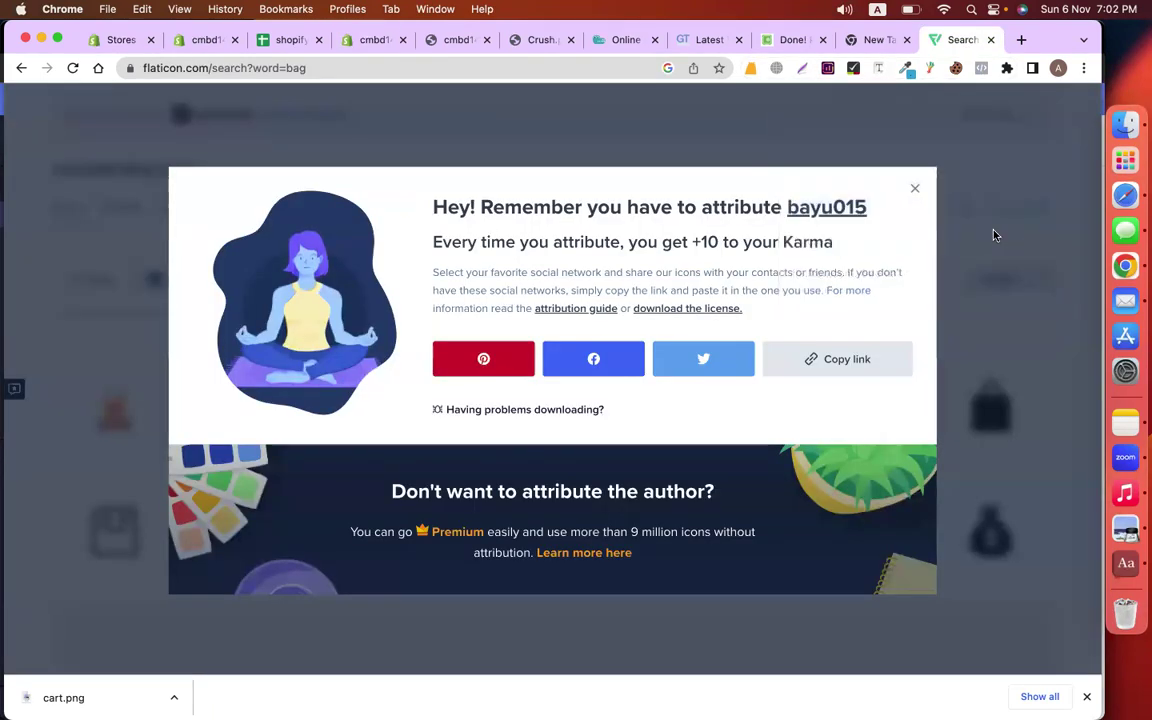
pyautogui.click(915, 189)
pyautogui.doubleClick(139, 152)
pyautogui.write('sto')
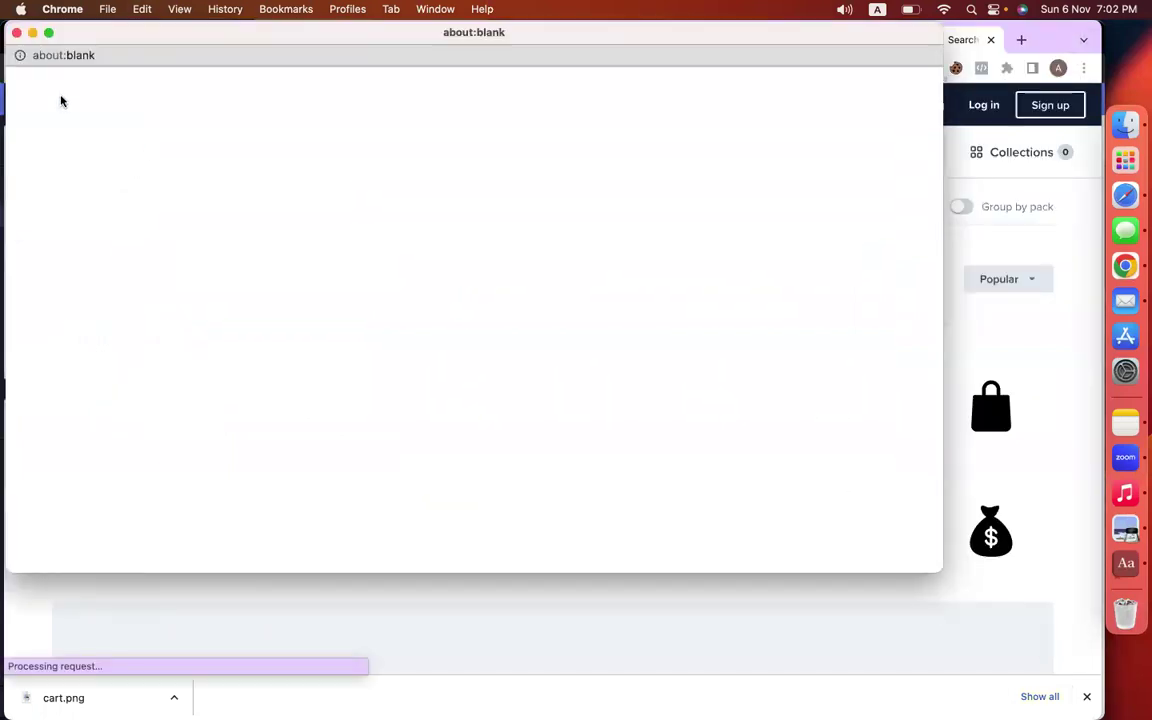
pyautogui.click(16, 32)
pyautogui.scroll(-2, 261, 437)
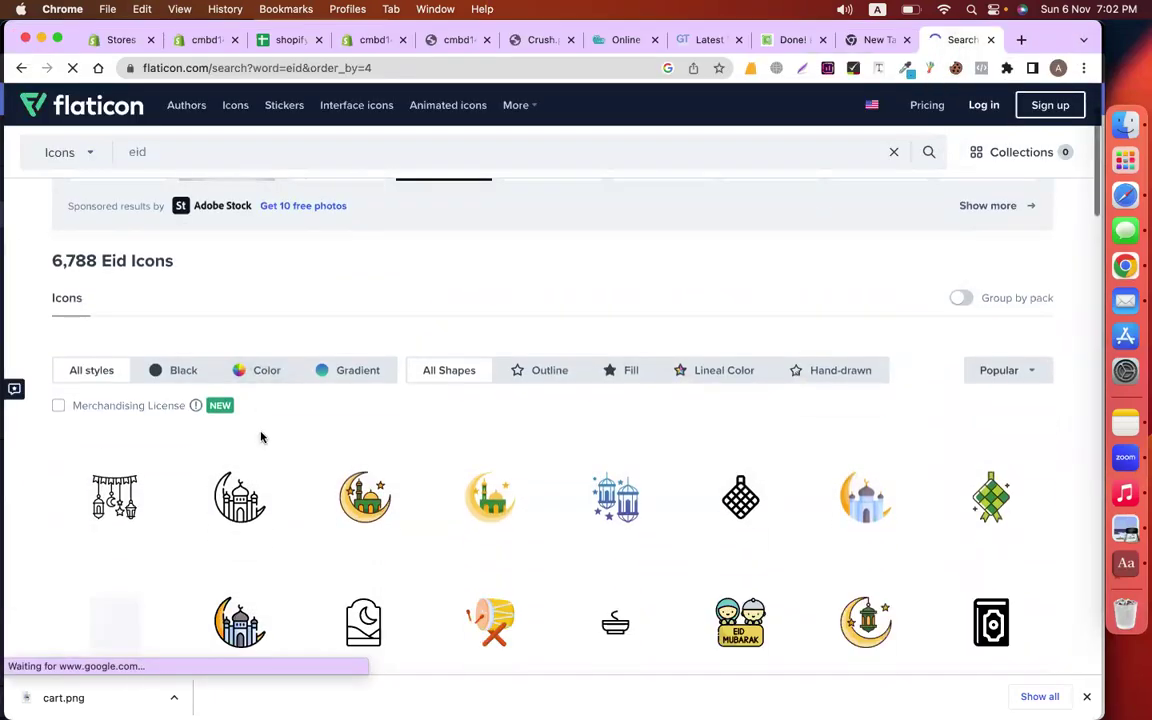
pyautogui.click(283, 515)
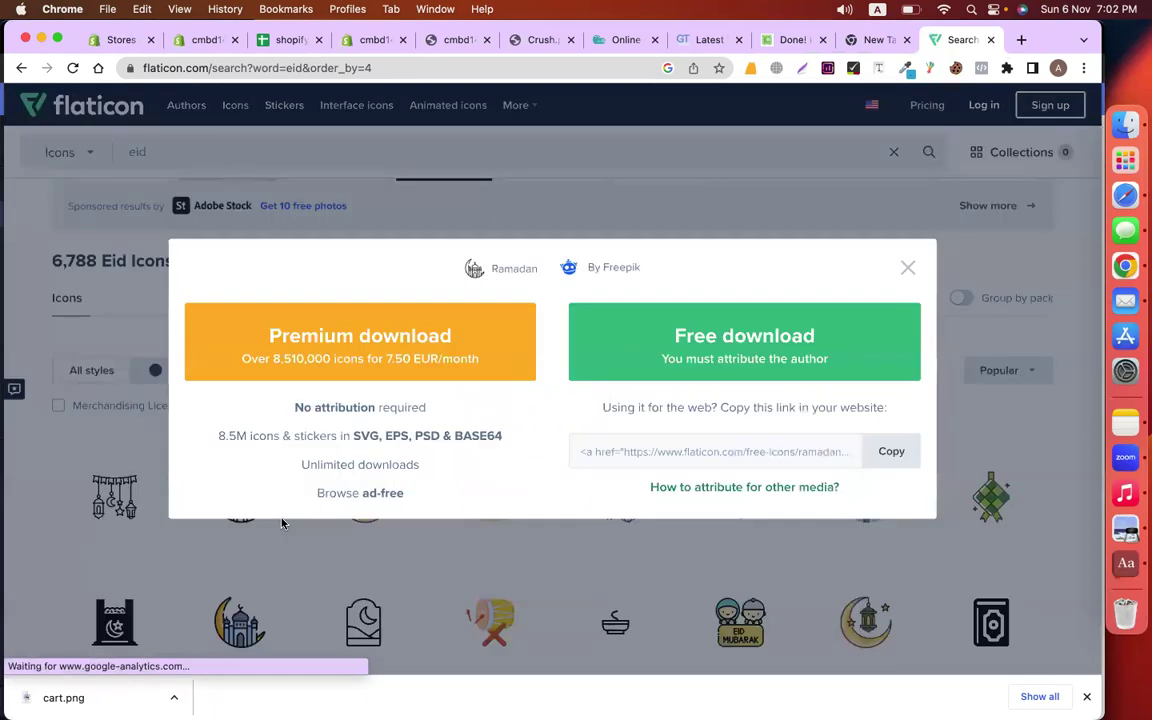
pyautogui.click(826, 306)
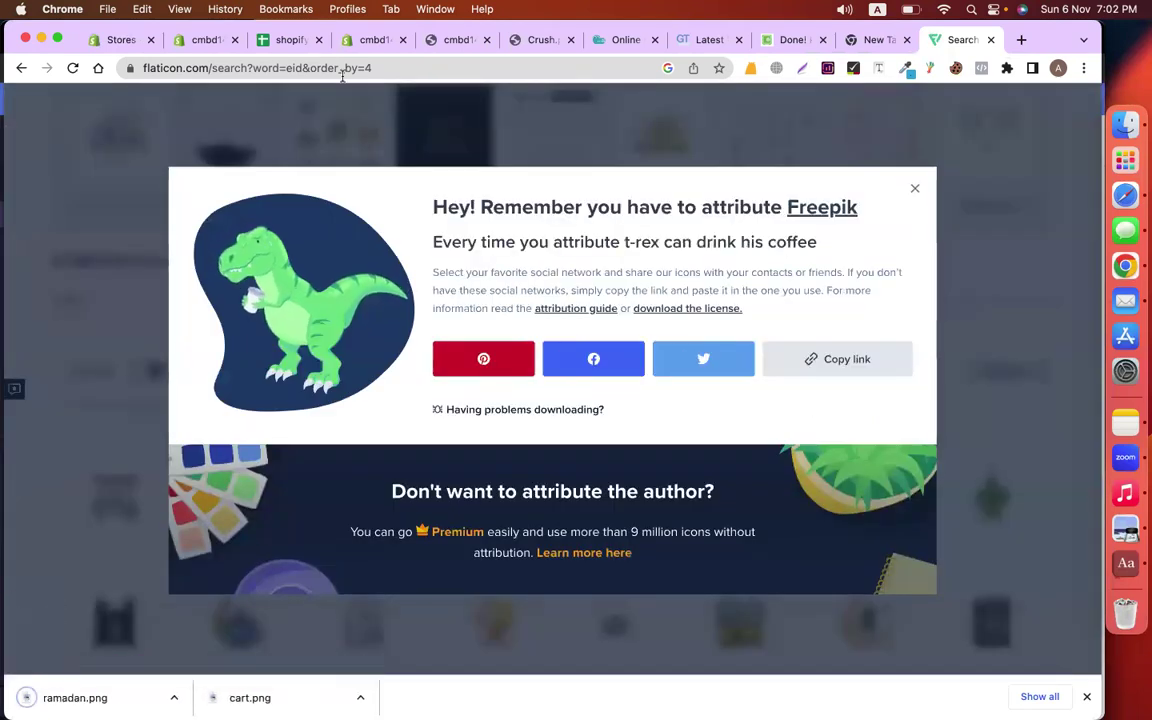
# Back in Shopify, drag ramadan.png into the Eid item's image picker
pyautogui.click(370, 40)
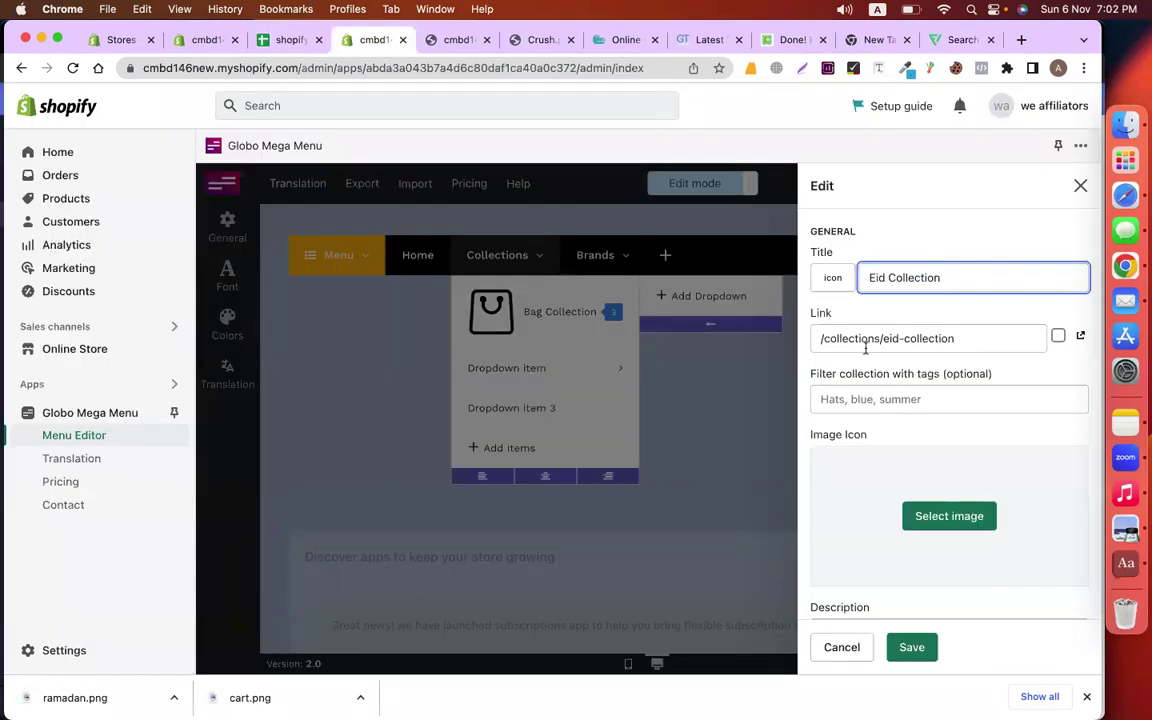
pyautogui.click(946, 508)
pyautogui.moveTo(75, 697); pyautogui.dragTo(993, 453)
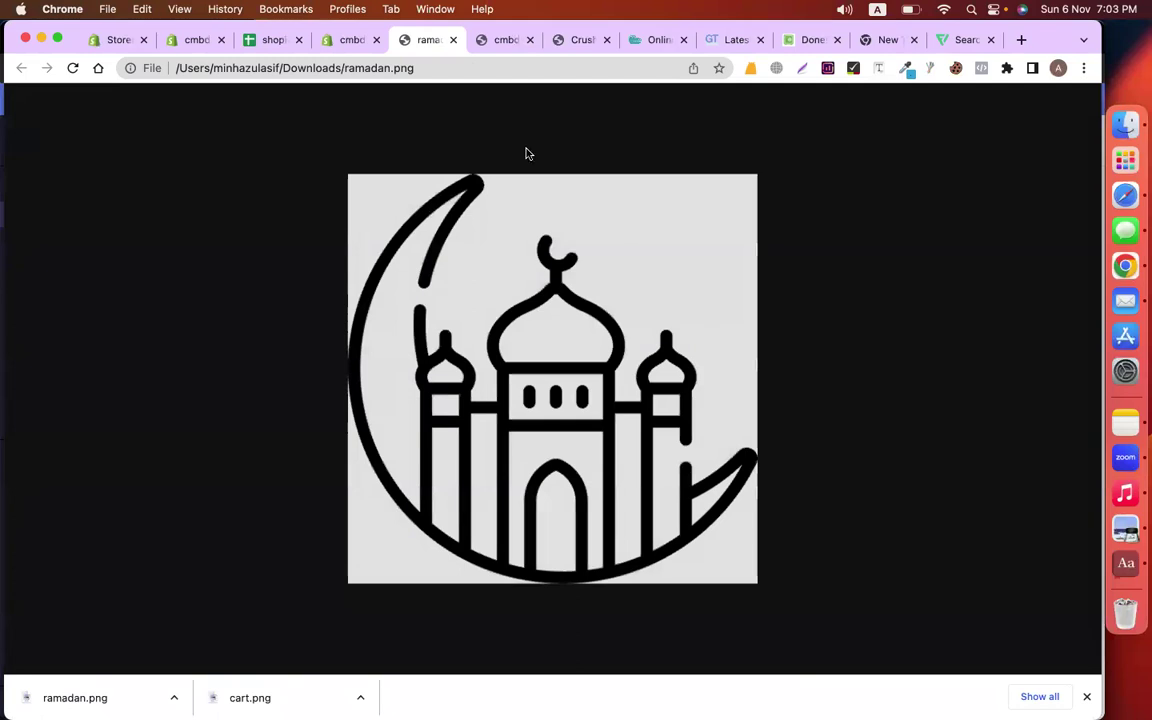
# Upload ramadan.png and set it as the Eid Collection item's icon
pyautogui.click(453, 40)
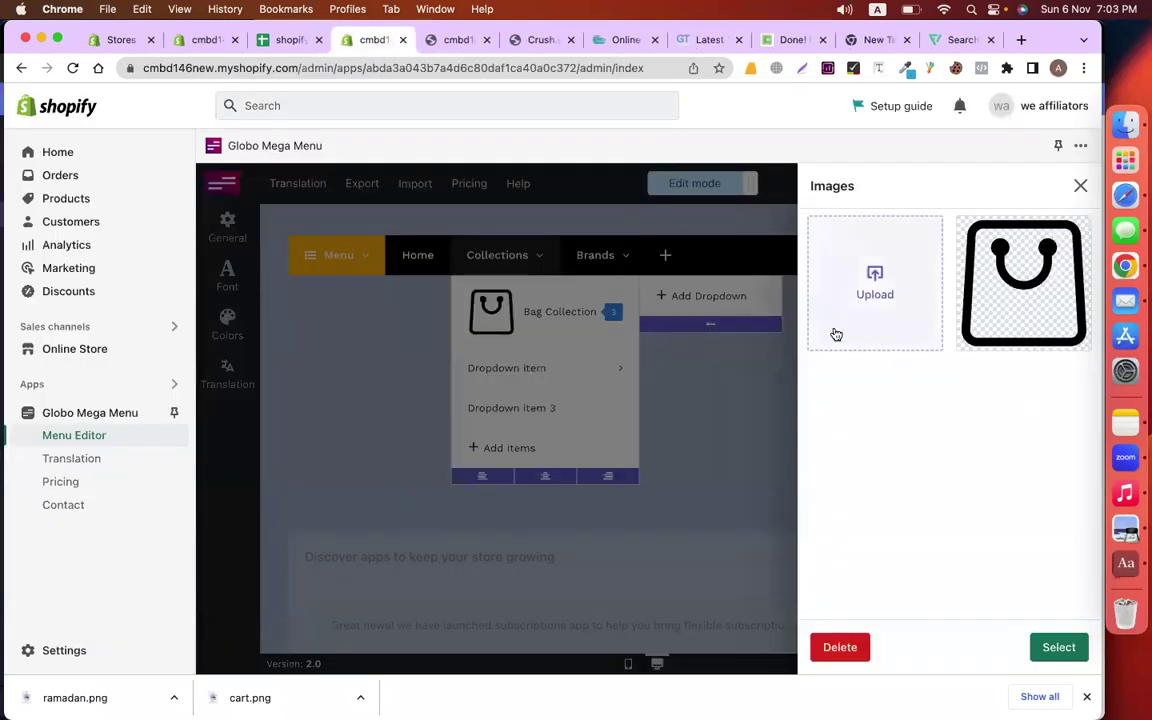
pyautogui.click(836, 334)
pyautogui.click(398, 360)
pyautogui.write('r')
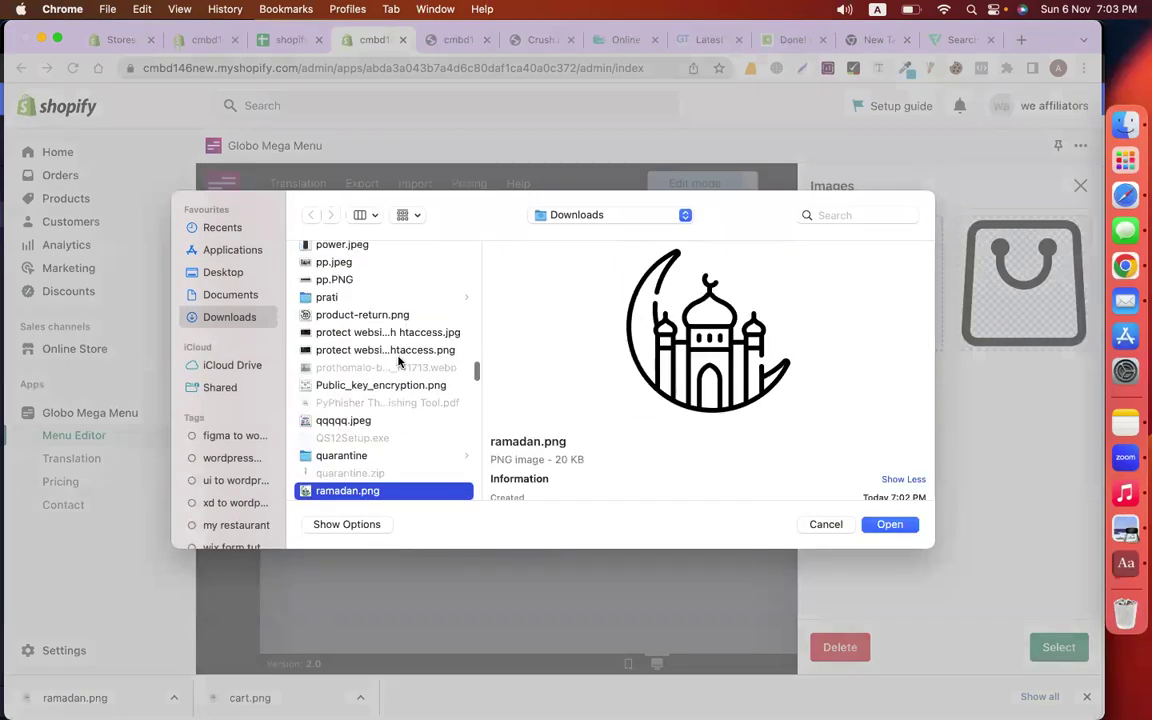
pyautogui.press('Return')
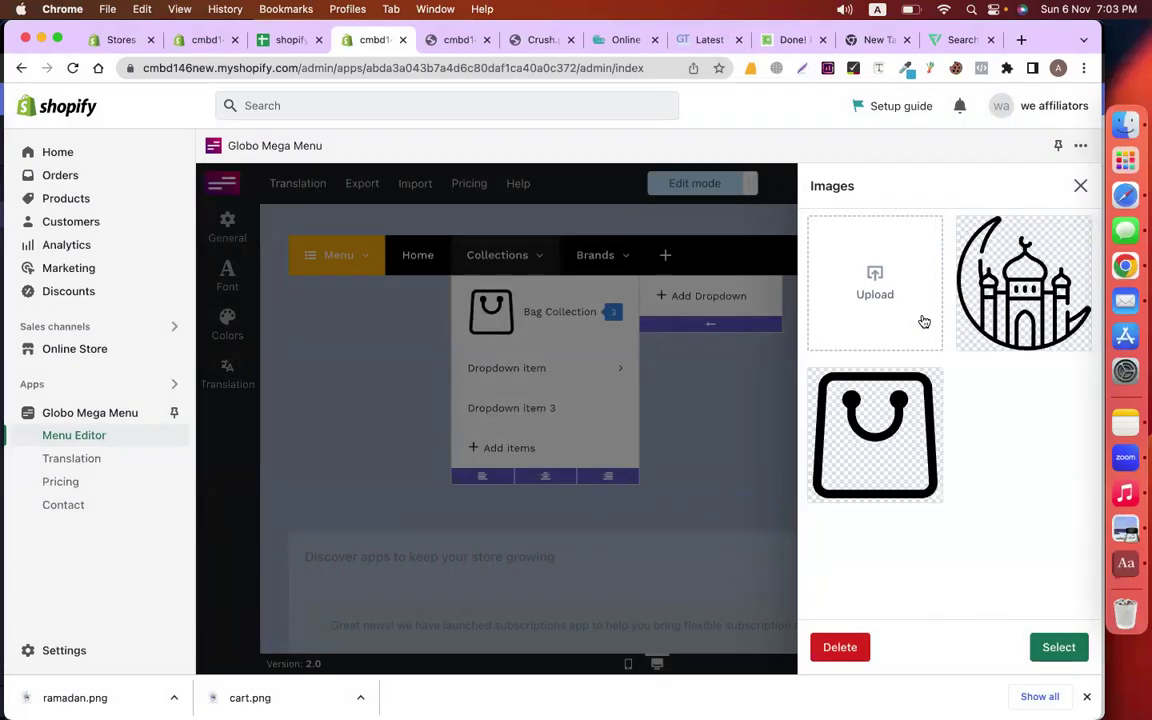
pyautogui.click(875, 303)
pyautogui.click(824, 524)
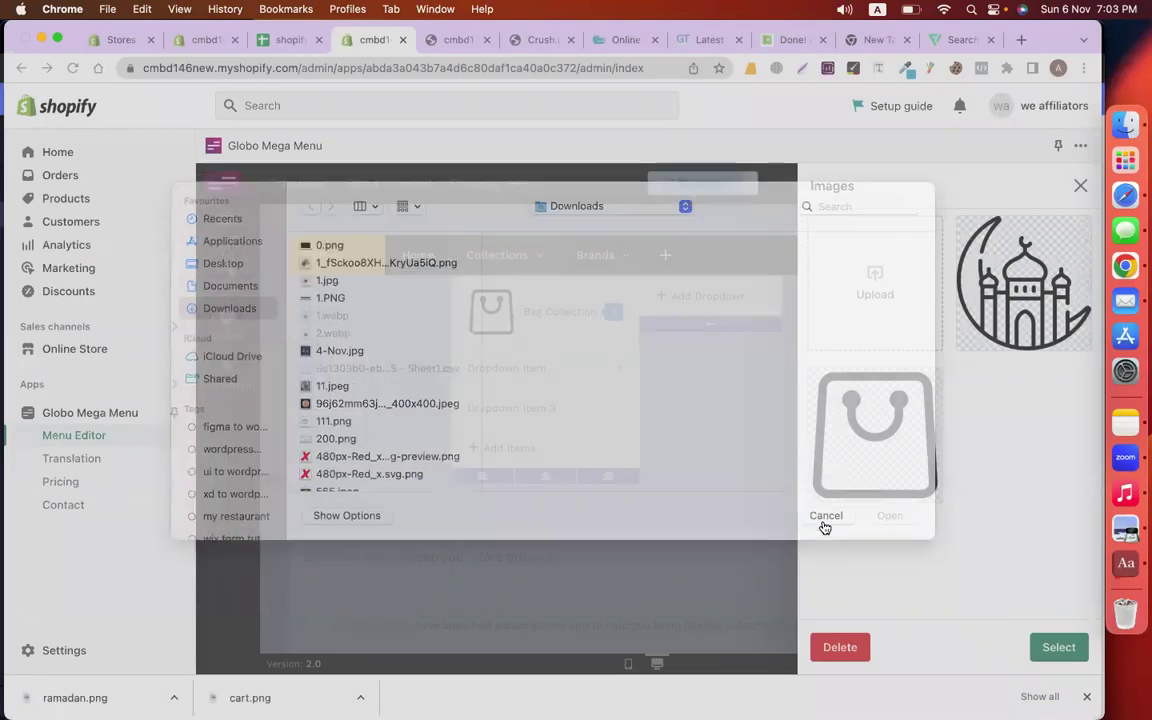
pyautogui.click(1057, 647)
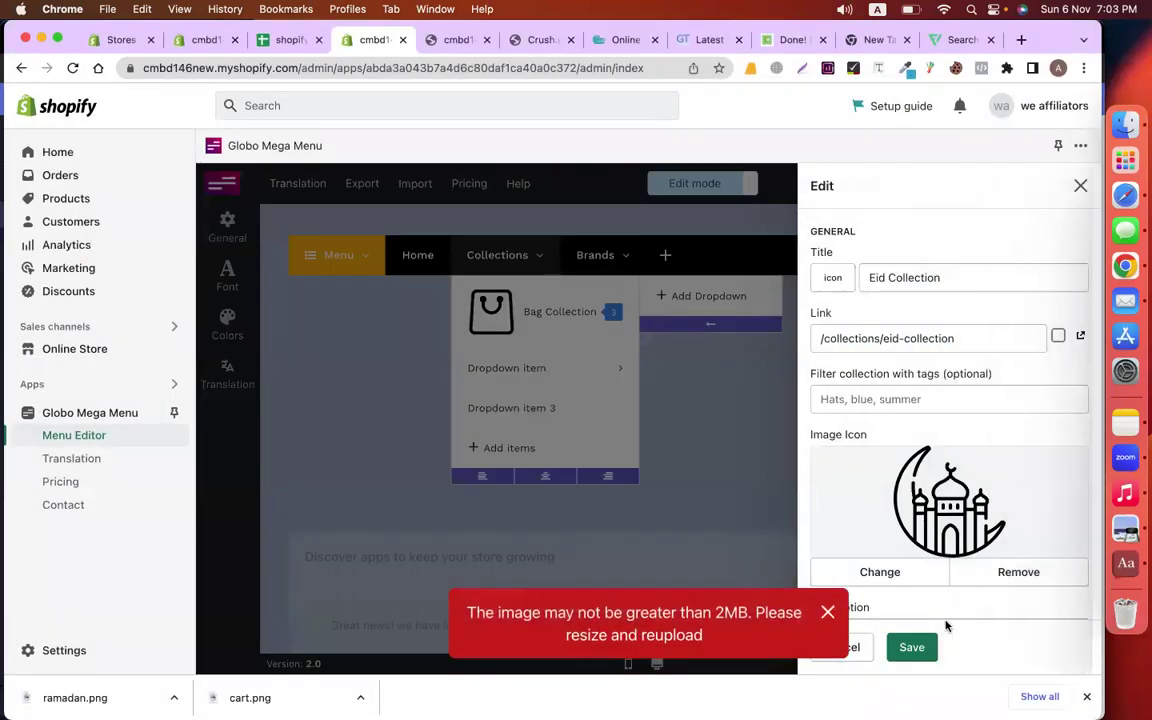
pyautogui.click(827, 613)
# Give the item a purple badge of 4, save it, and delete Dropdown item 3
pyautogui.scroll(-3, 910, 600)
pyautogui.click(872, 521)
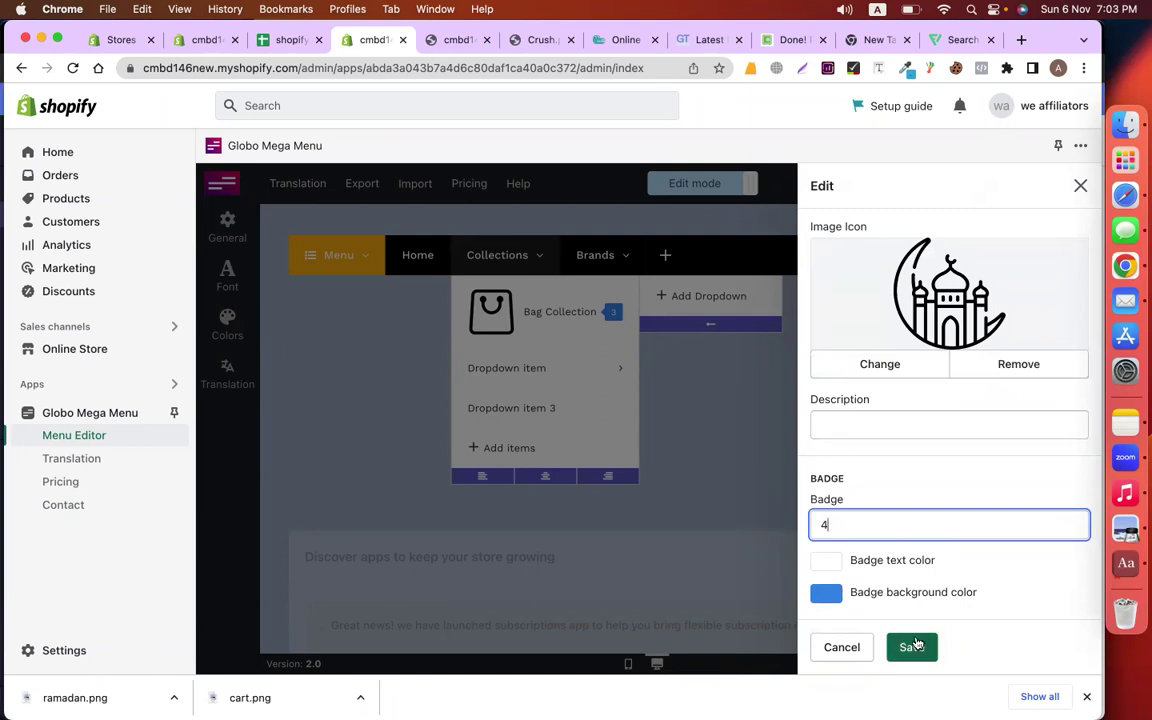
pyautogui.click(826, 594)
pyautogui.click(951, 515)
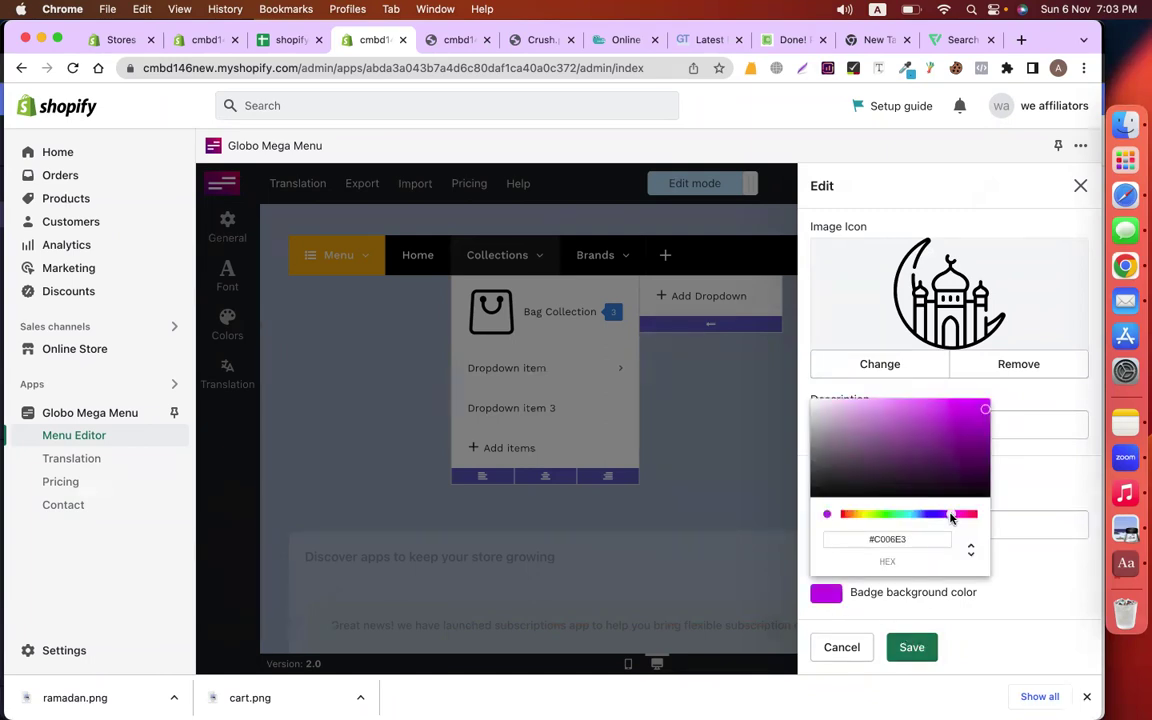
pyautogui.click(922, 655)
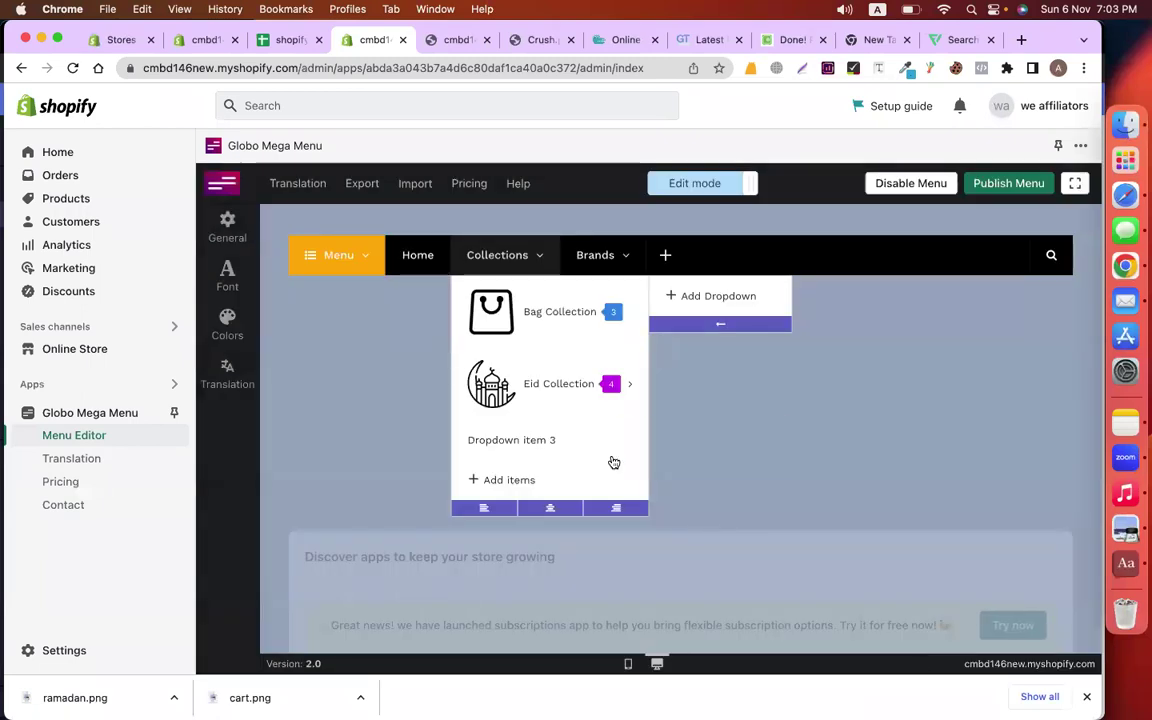
pyautogui.click(641, 428)
pyautogui.click(836, 472)
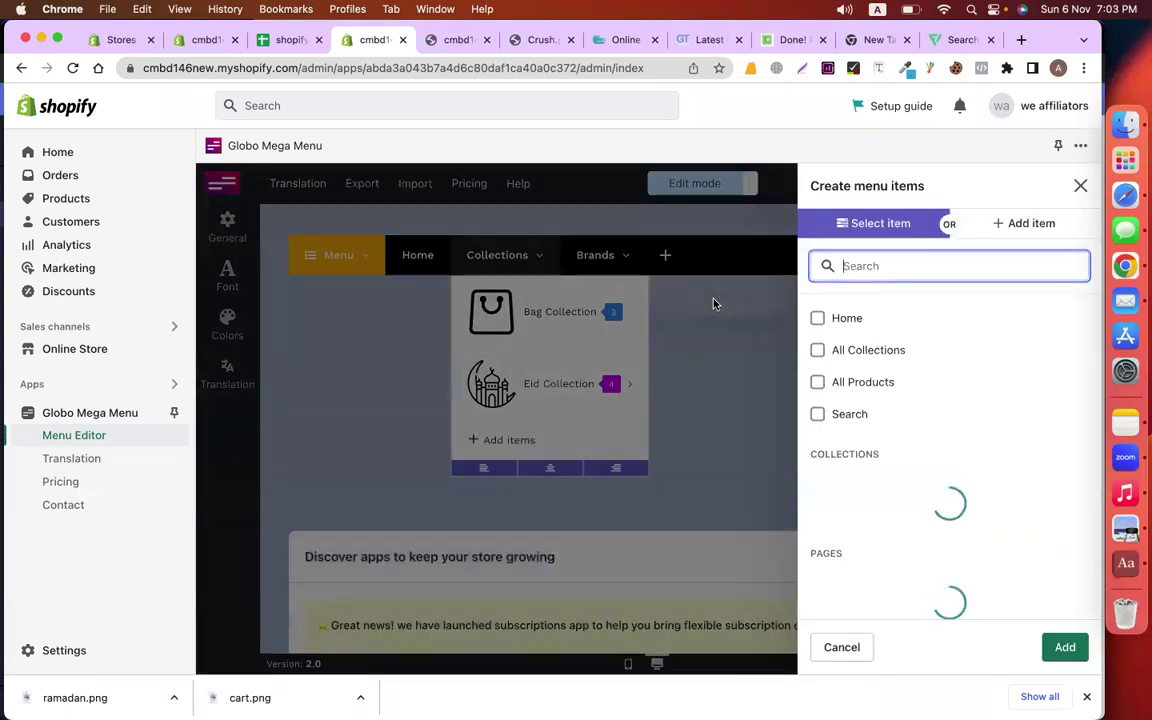
# Add a Bag collection sub-item under Bag Collection, then delete it again
pyautogui.click(714, 302)
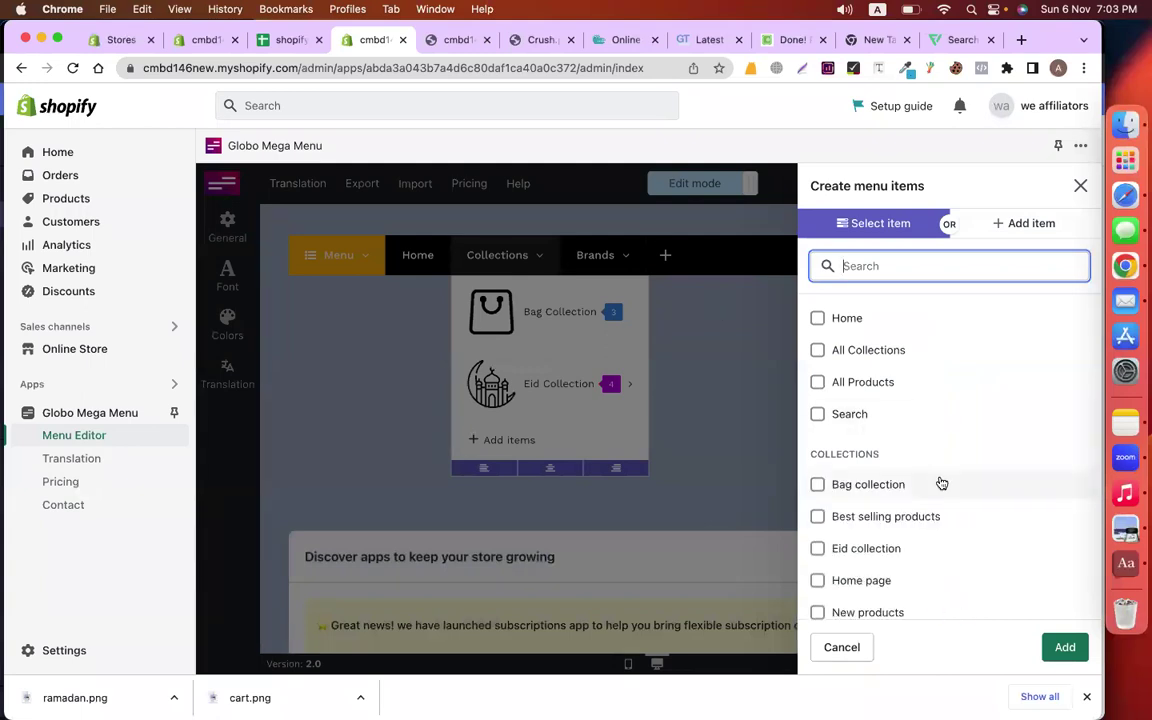
pyautogui.scroll(-1, 941, 484)
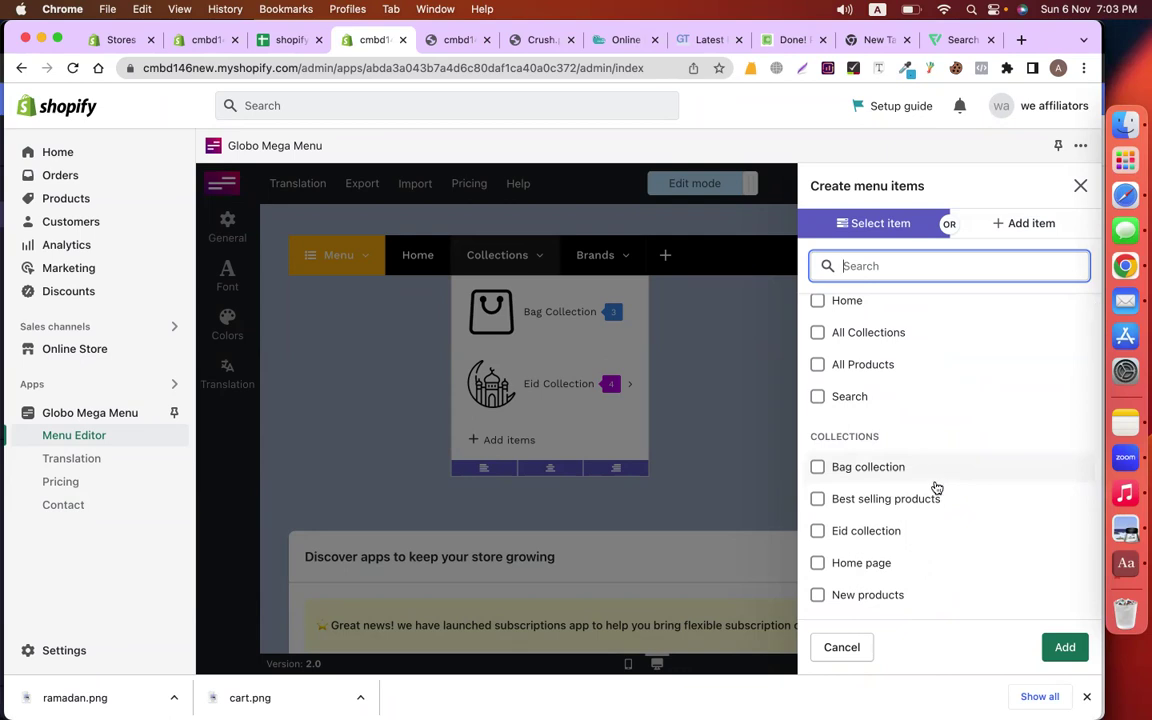
pyautogui.scroll(-1, 918, 465)
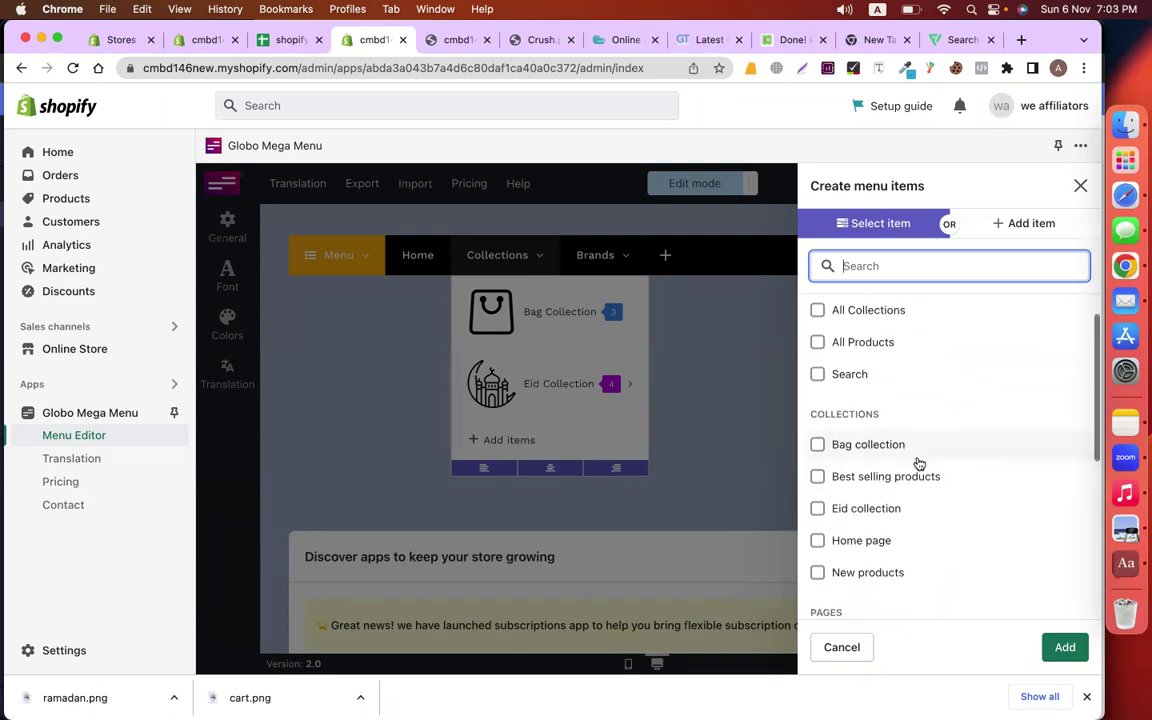
pyautogui.click(893, 450)
pyautogui.click(1065, 647)
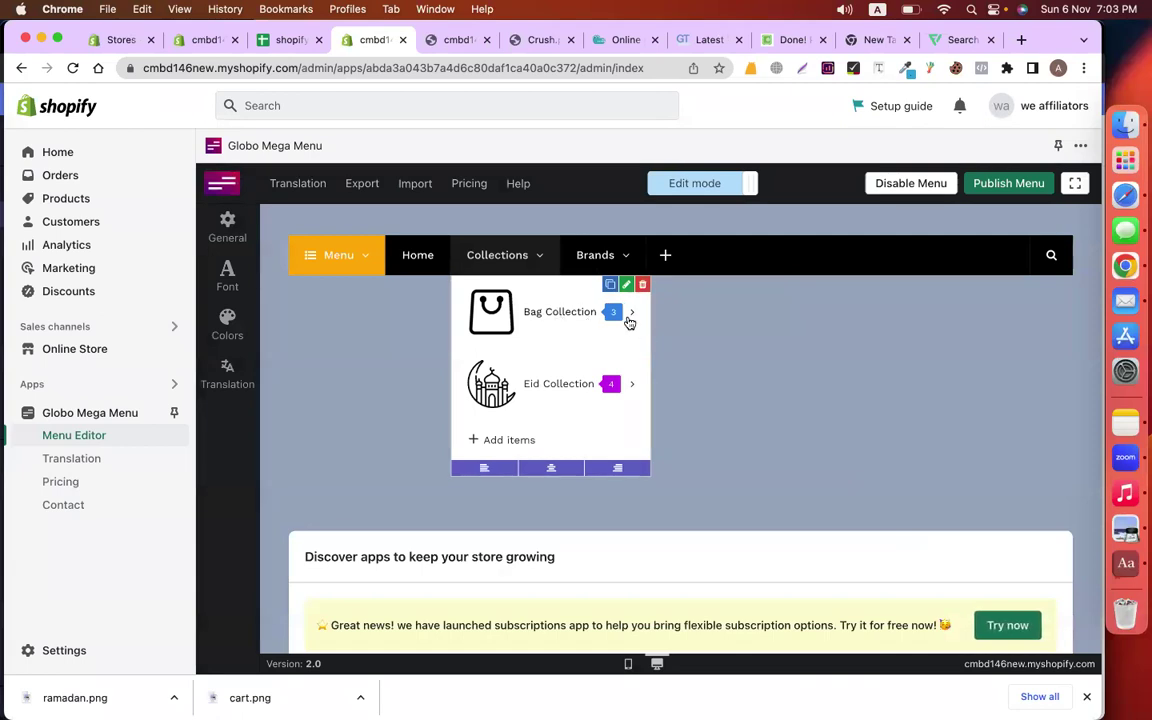
pyautogui.click(630, 318)
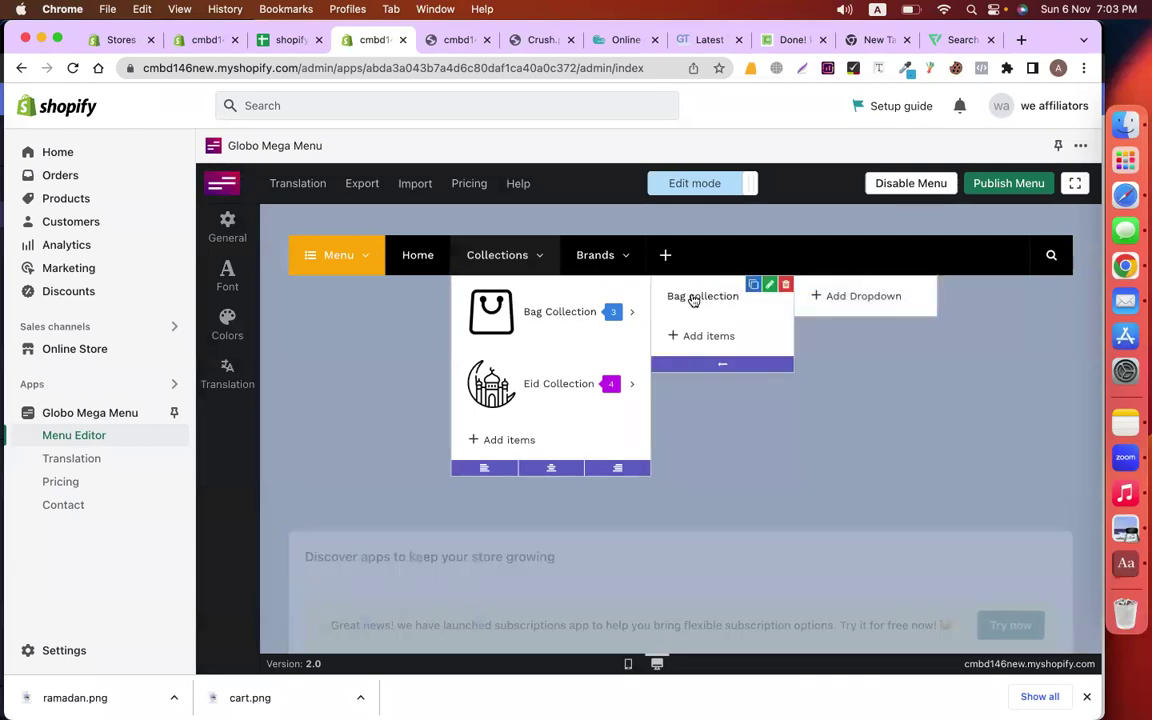
pyautogui.click(786, 285)
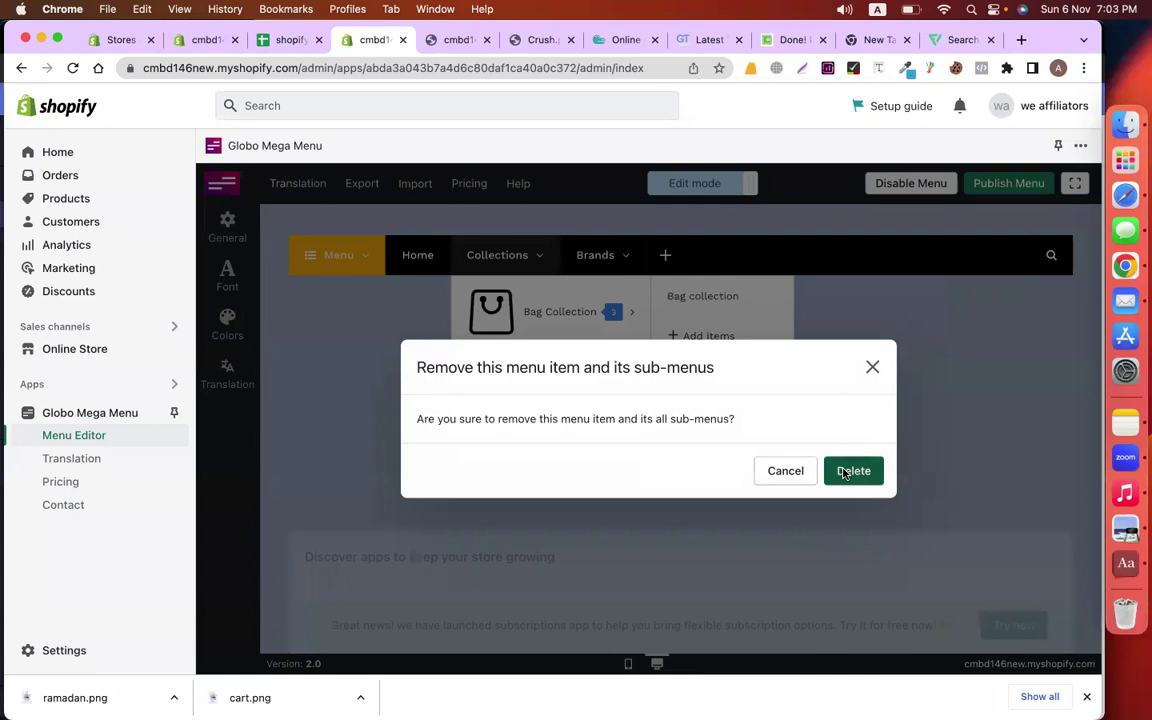
pyautogui.click(840, 472)
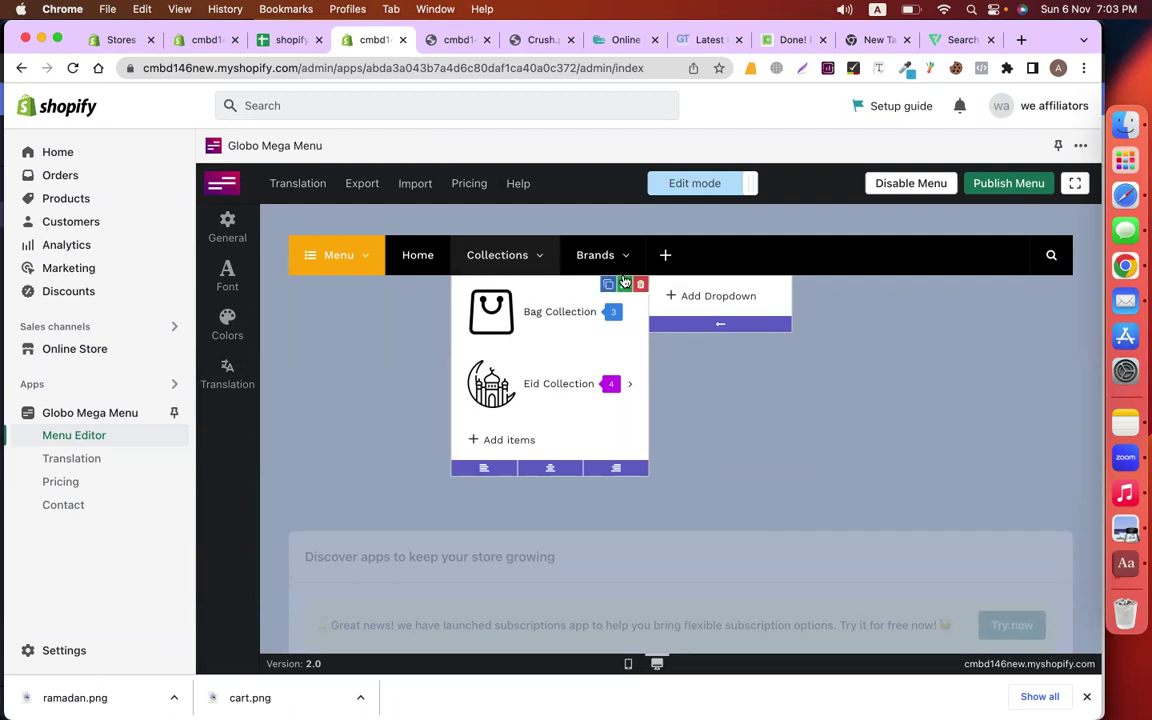
# Delete the Brands top-level menu item and confirm
pyautogui.moveTo(628, 270)
pyautogui.click(637, 246)
pyautogui.click(852, 470)
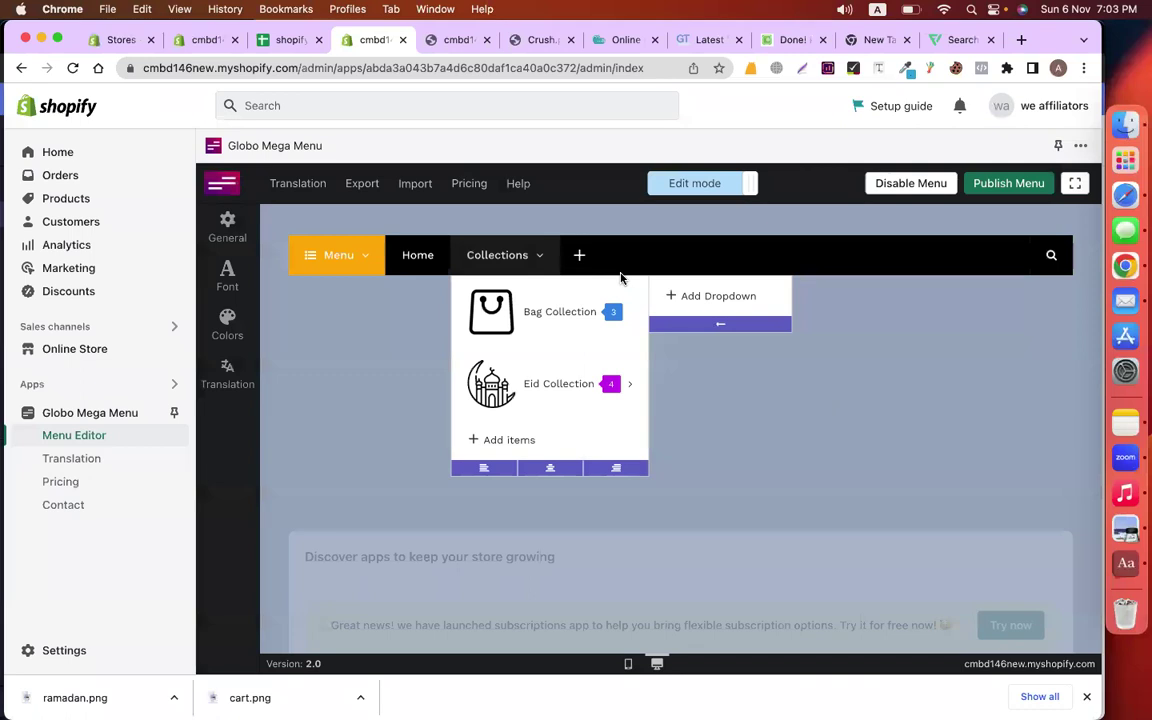
# Open the custom menu item form and close it without adding anything
pyautogui.click(581, 257)
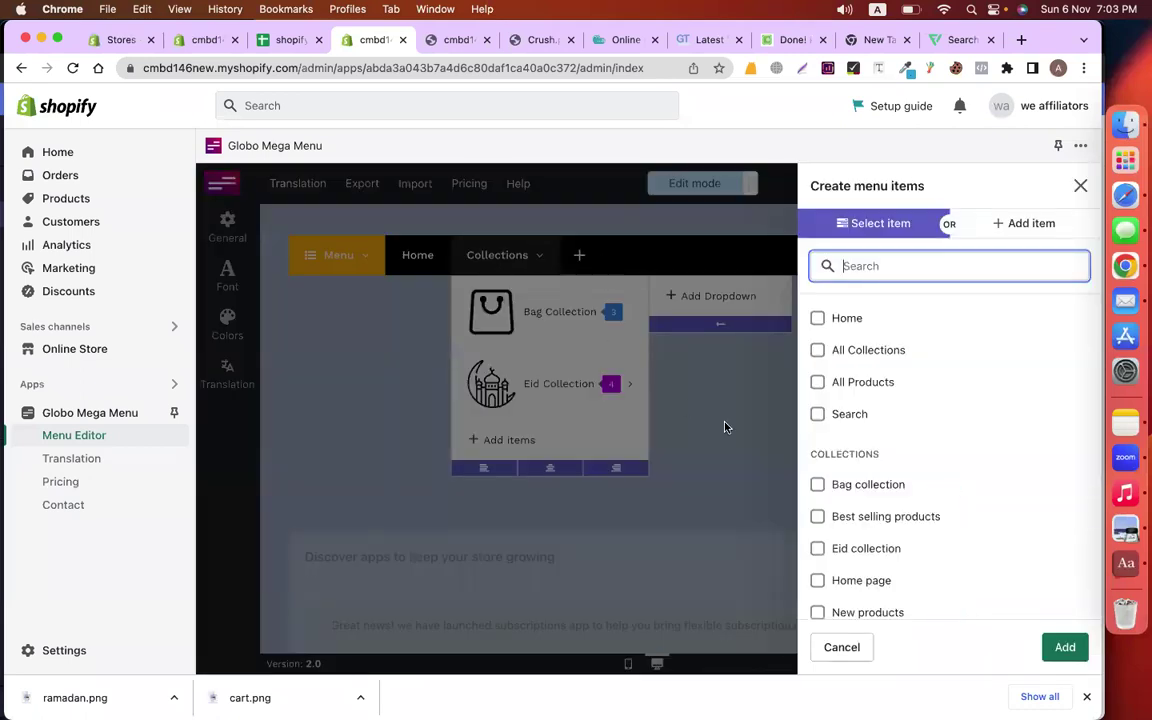
pyautogui.click(1027, 225)
pyautogui.click(882, 350)
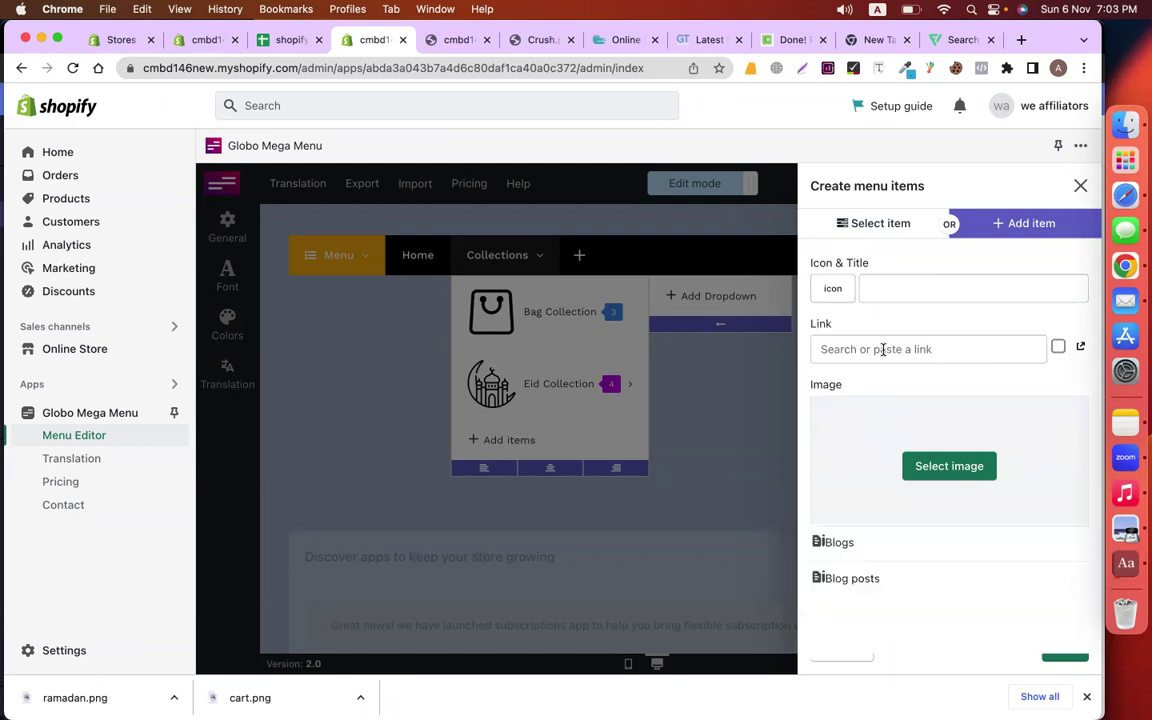
pyautogui.click(706, 384)
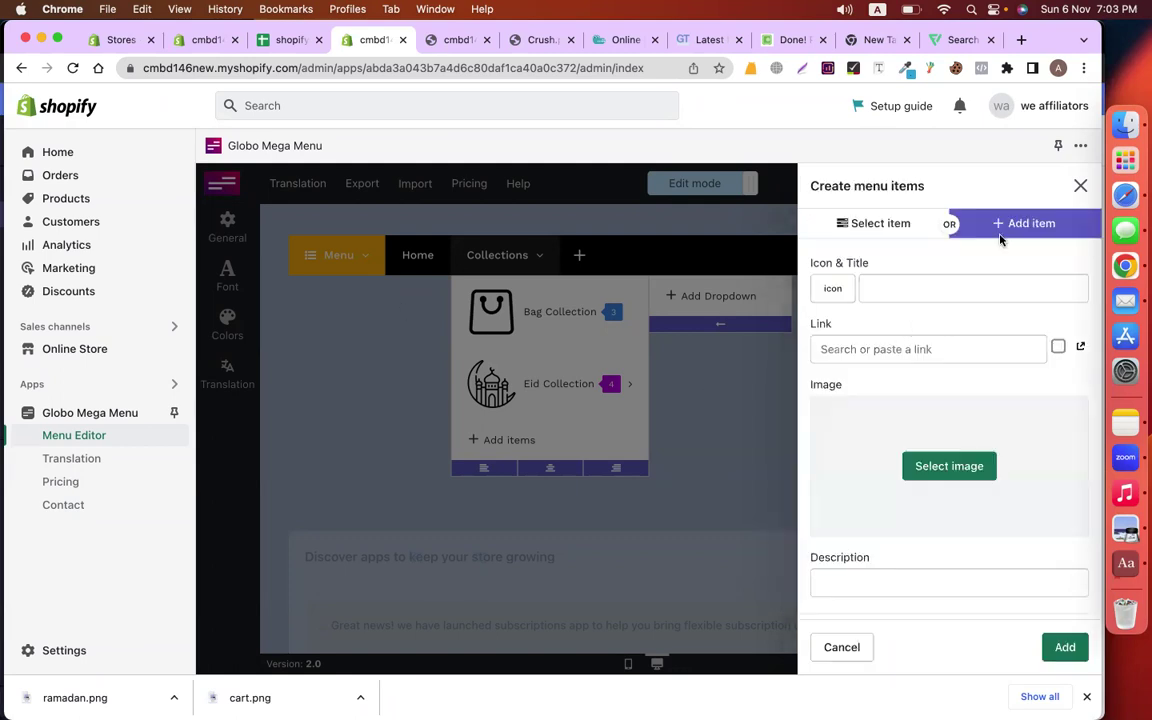
pyautogui.click(1080, 187)
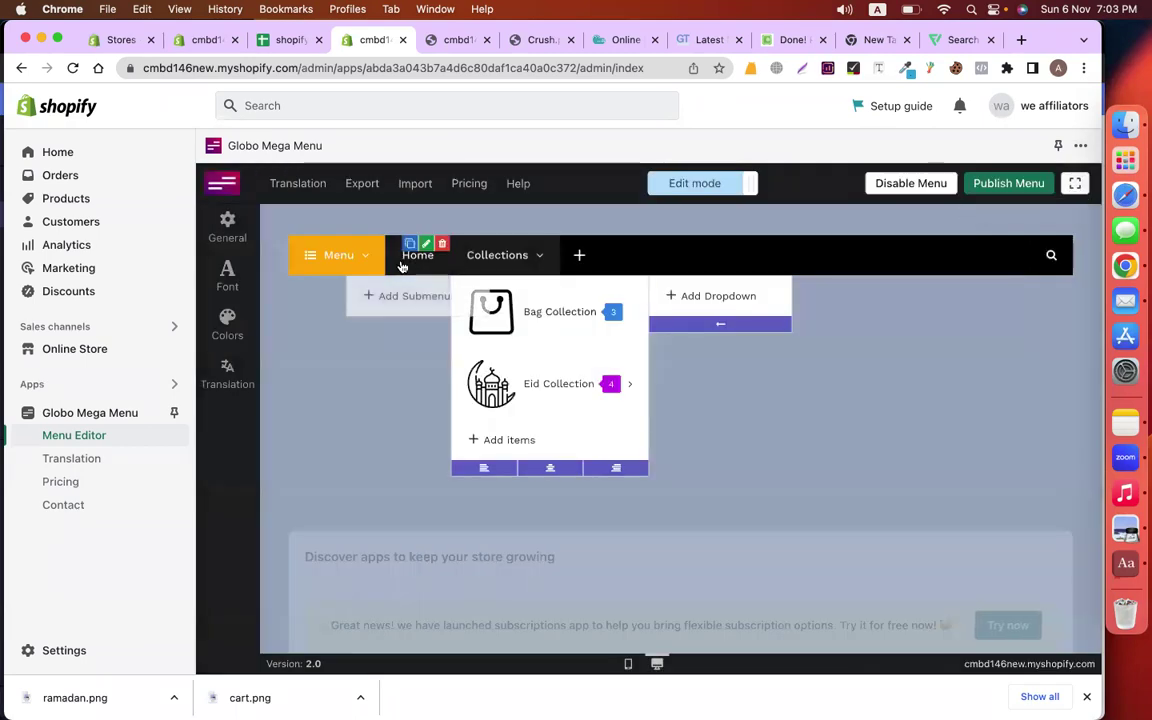
pyautogui.click(339, 258)
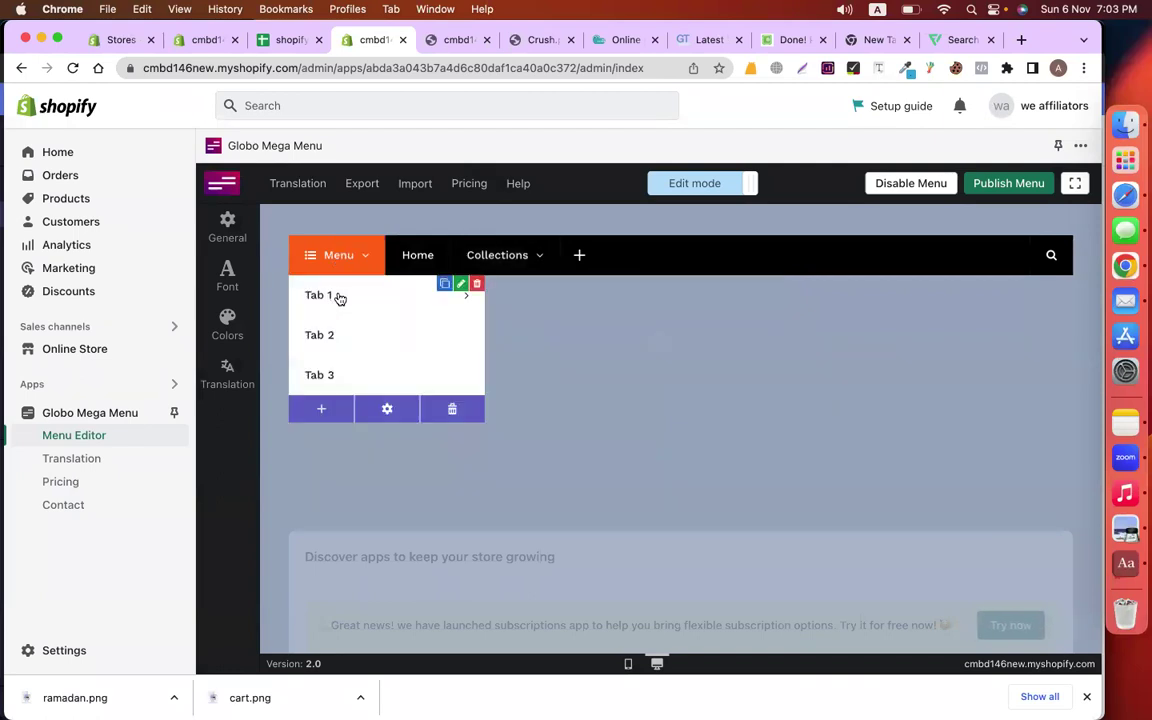
# Retitle Tab 1 'All Products', link it to All Products (/collections/all), and save
pyautogui.click(461, 285)
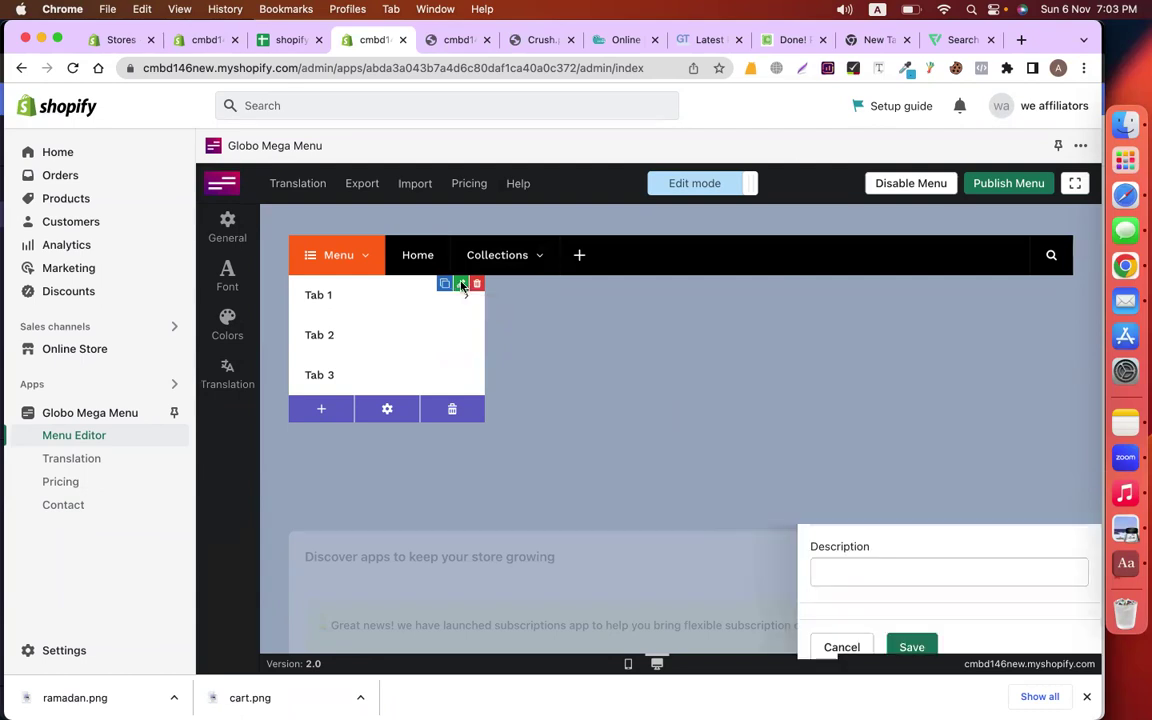
pyautogui.moveTo(916, 272); pyautogui.dragTo(866, 275)
pyautogui.write('Products')
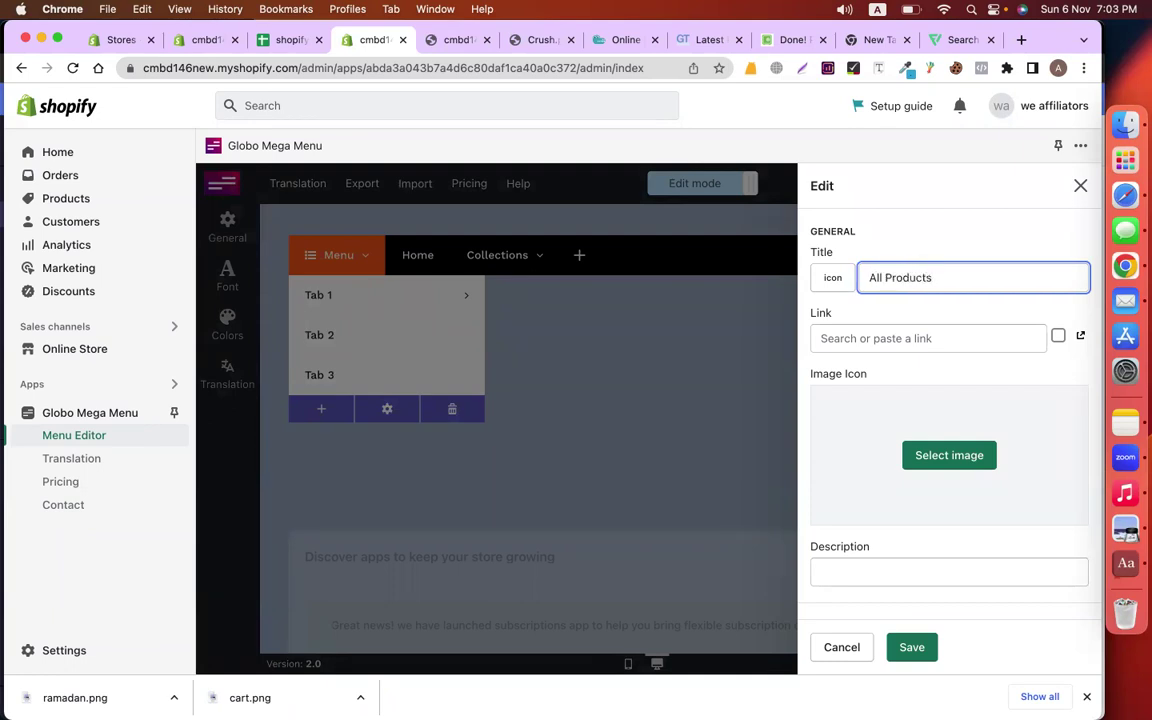
pyautogui.click(1009, 340)
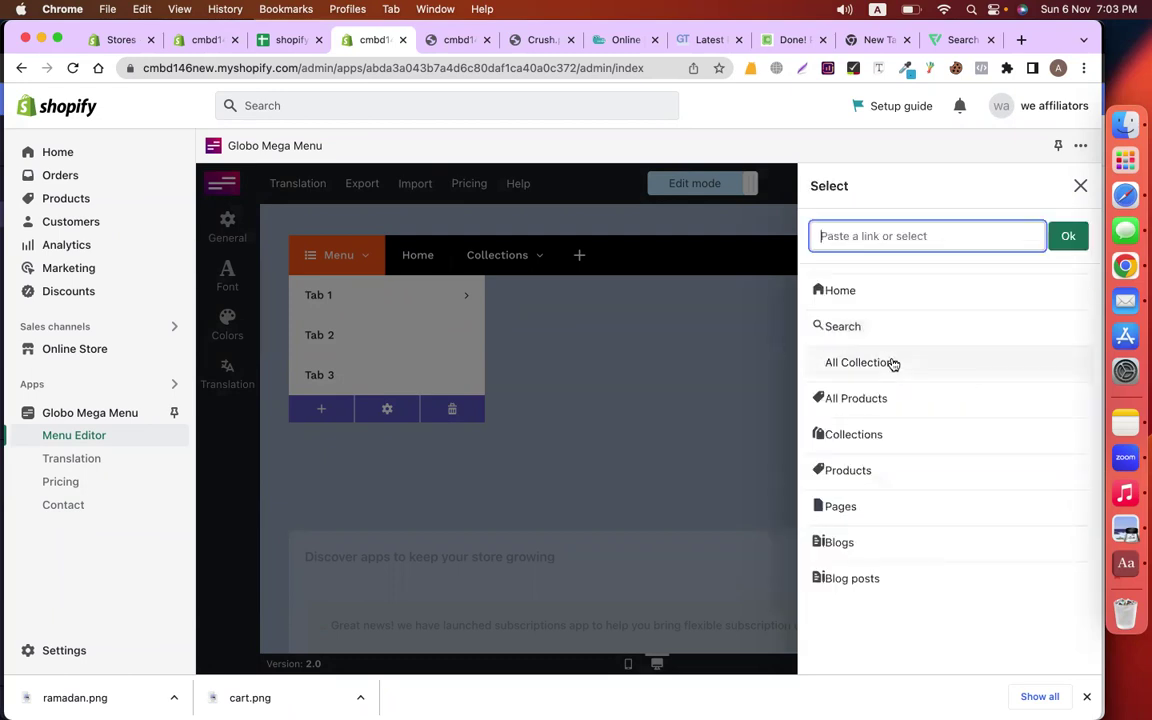
pyautogui.click(898, 401)
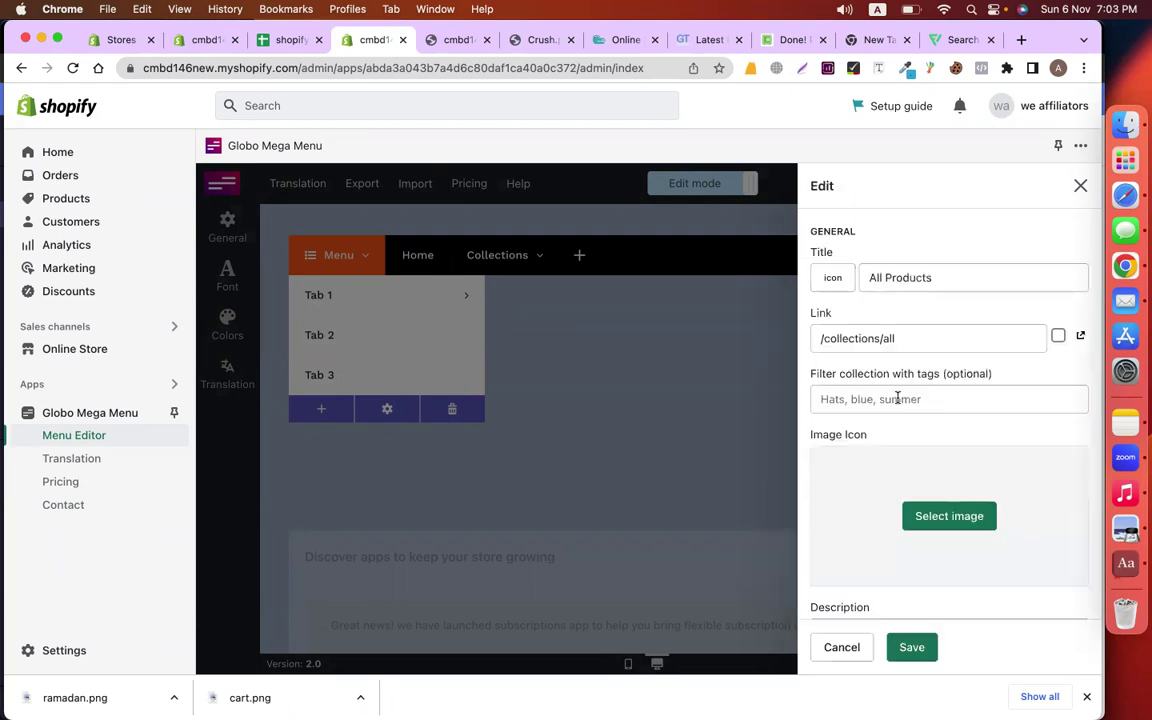
pyautogui.click(912, 644)
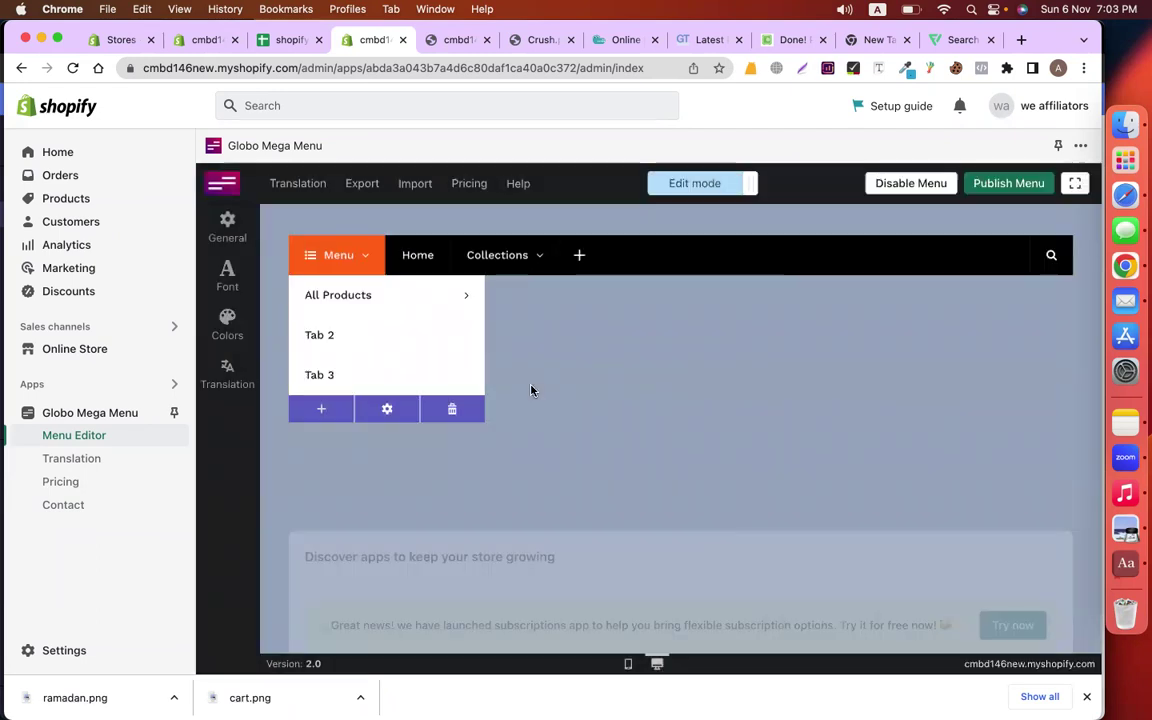
pyautogui.click(379, 298)
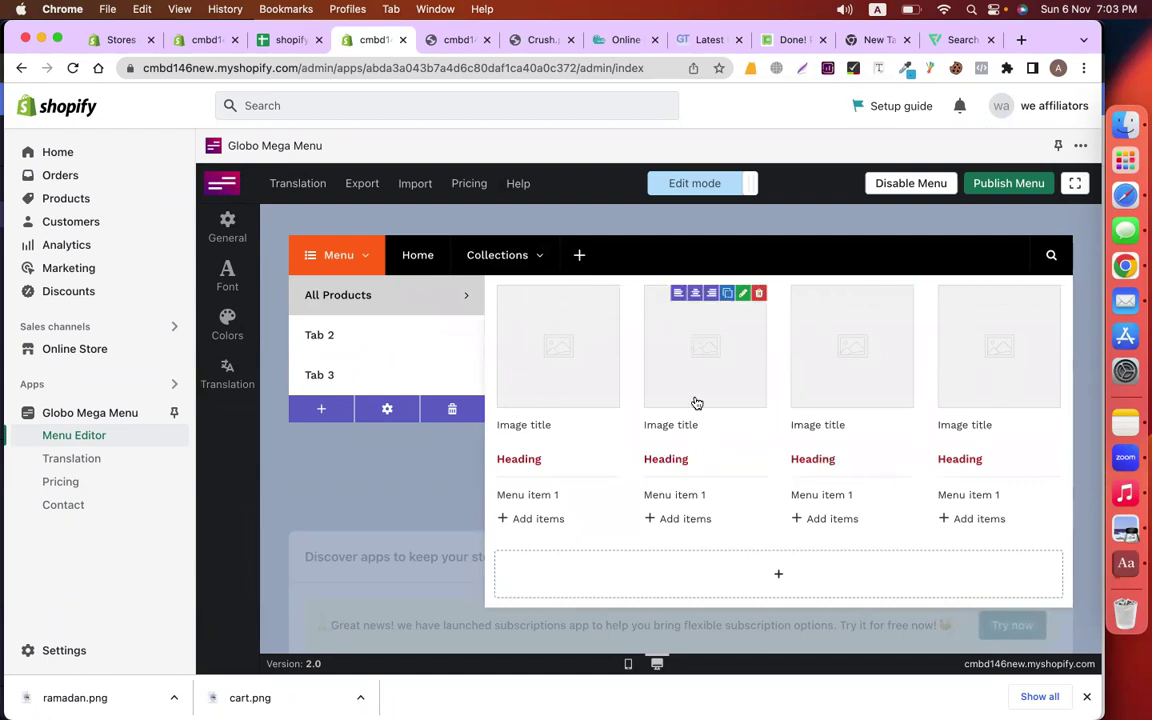
# Add a New products grid block linked to All Products (/collections/all) and save it
pyautogui.click(701, 577)
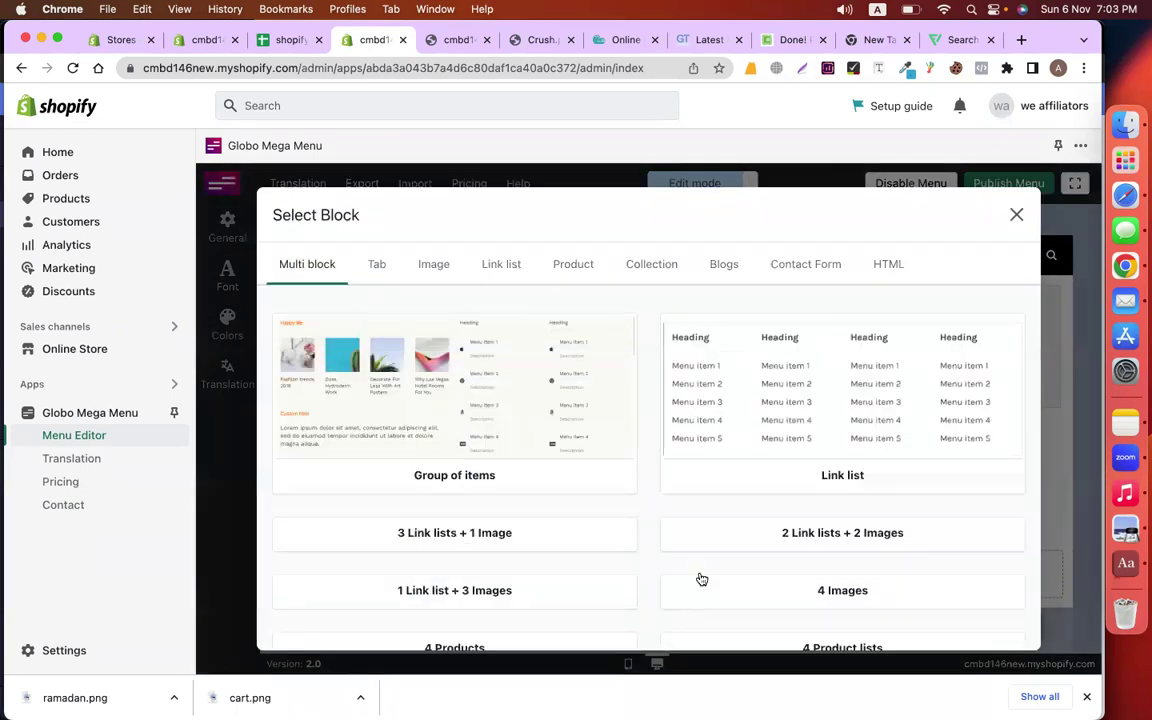
pyautogui.click(567, 276)
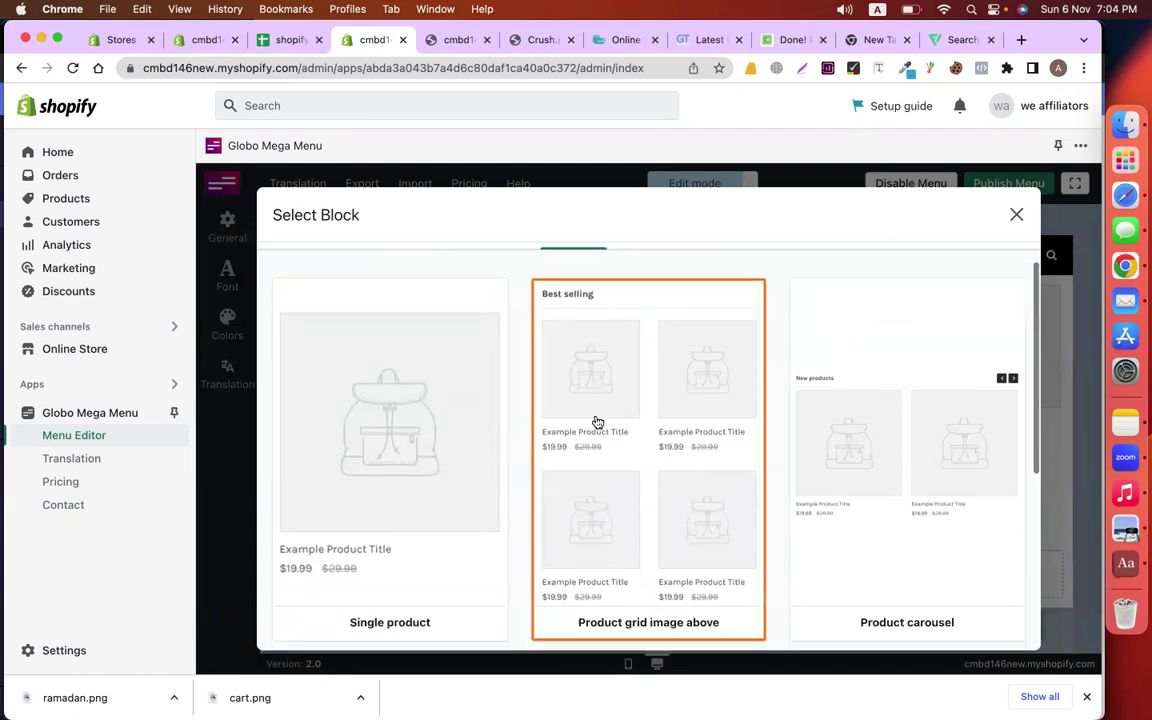
pyautogui.scroll(-5, 597, 422)
pyautogui.scroll(5, 640, 410)
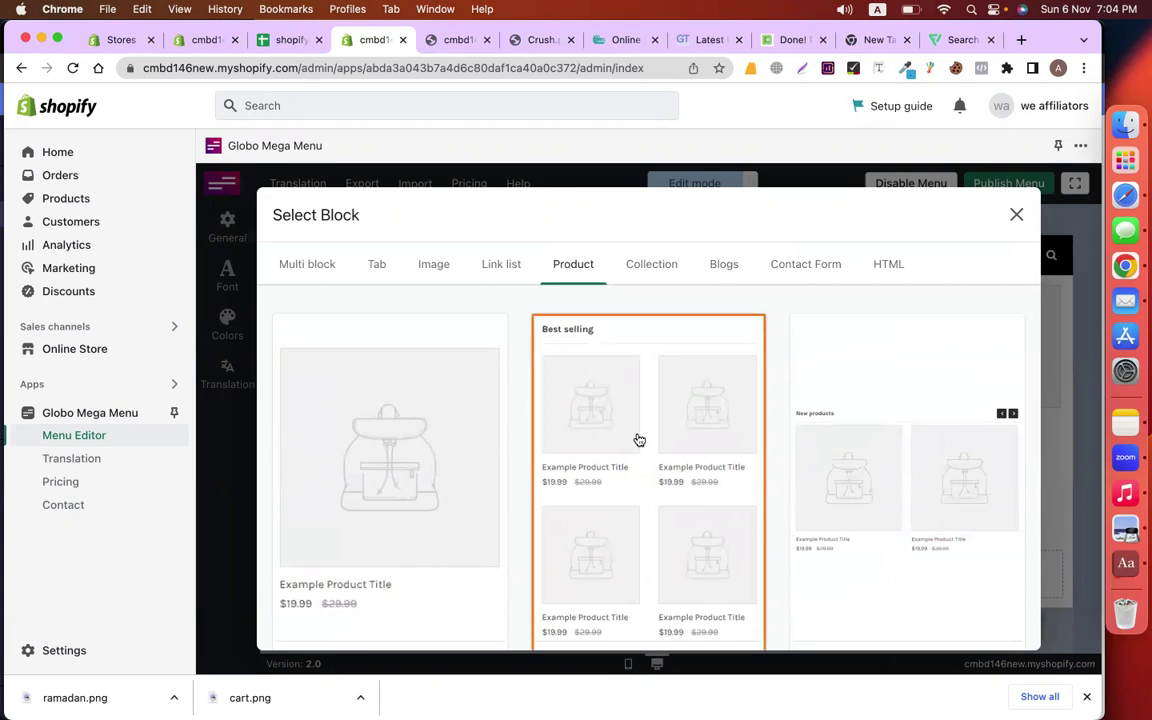
pyautogui.click(639, 440)
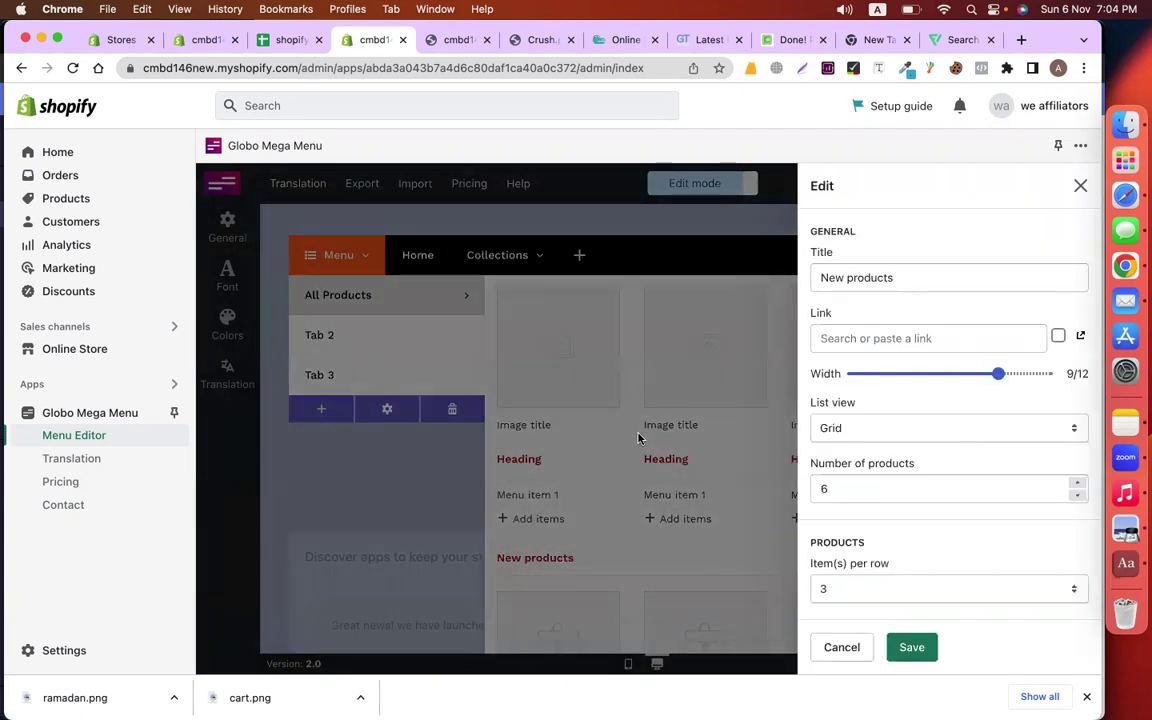
pyautogui.click(1022, 337)
pyautogui.click(920, 400)
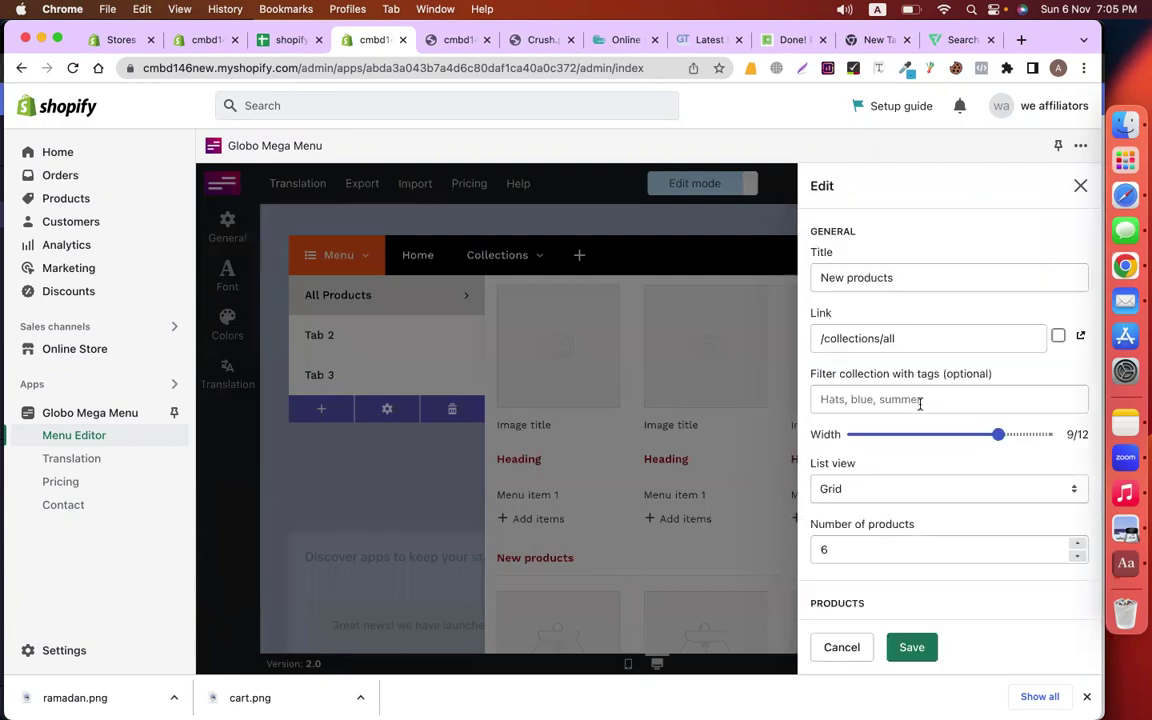
pyautogui.click(918, 655)
# Review the New products block settings and close them unchanged
pyautogui.scroll(-5, 758, 478)
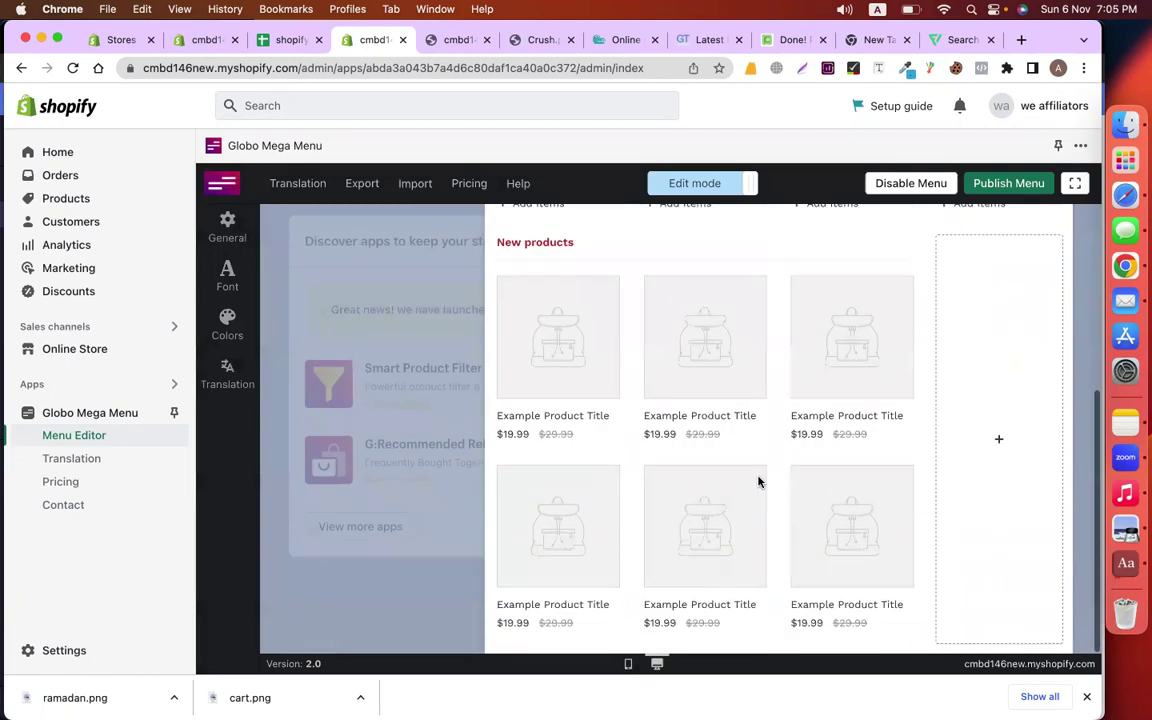
pyautogui.scroll(2, 758, 482)
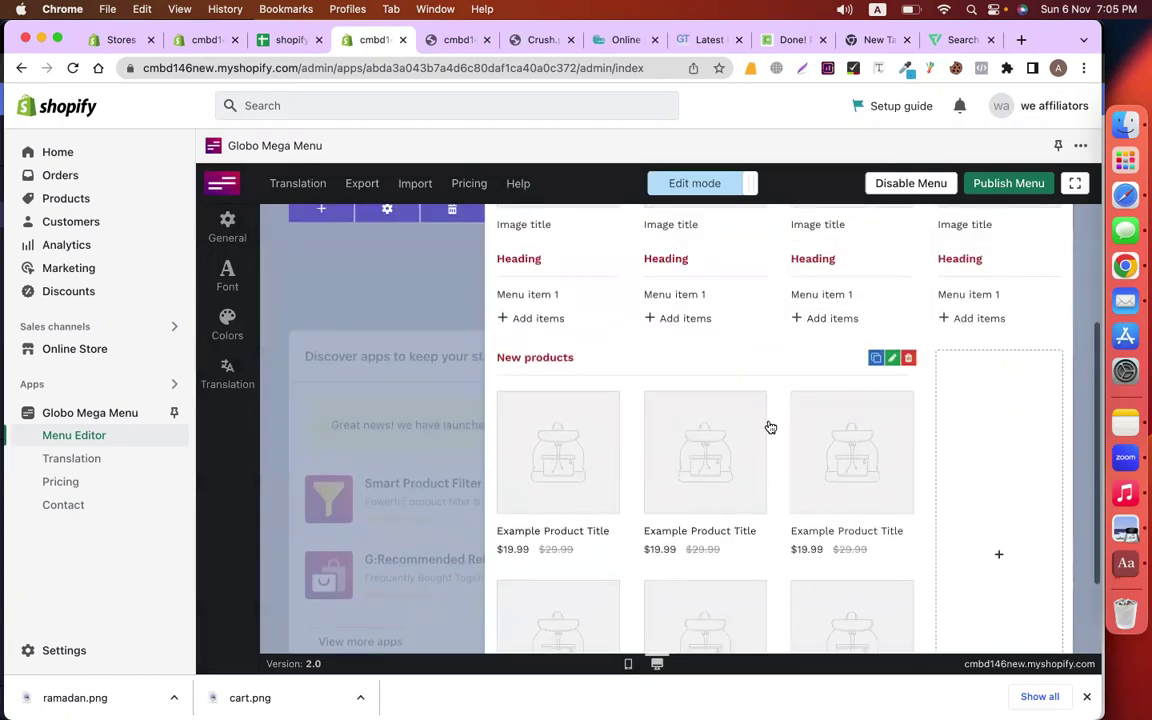
pyautogui.click(893, 360)
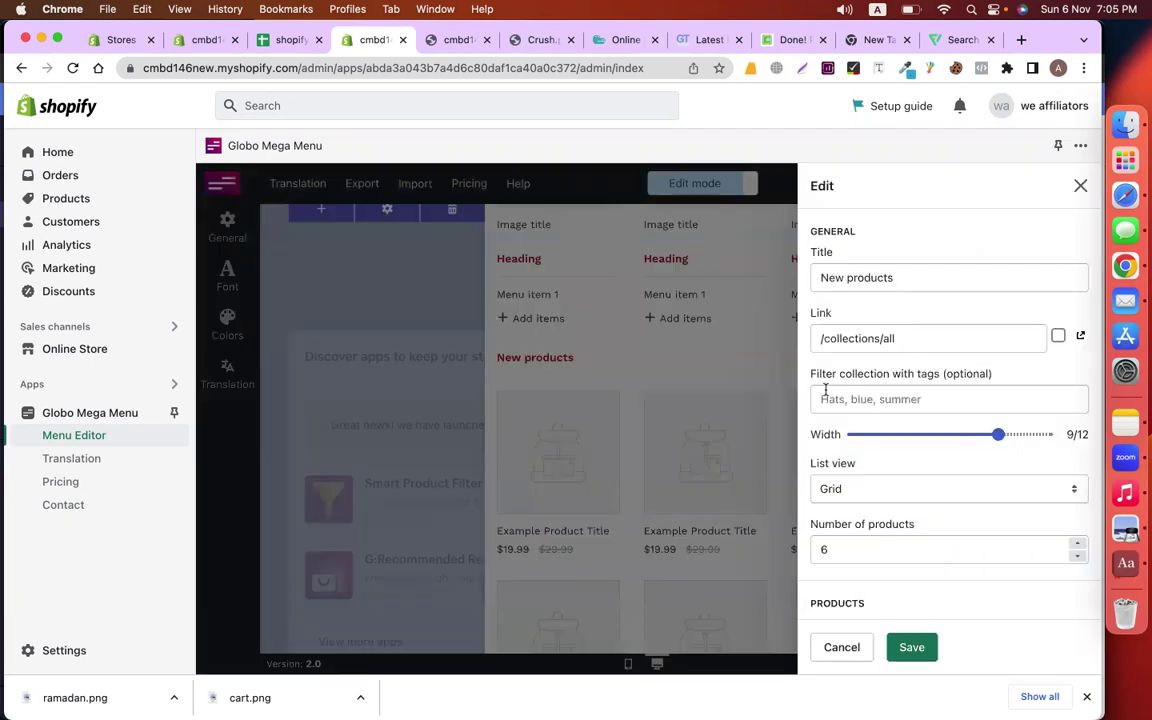
pyautogui.click(740, 350)
pyautogui.scroll(4, 697, 381)
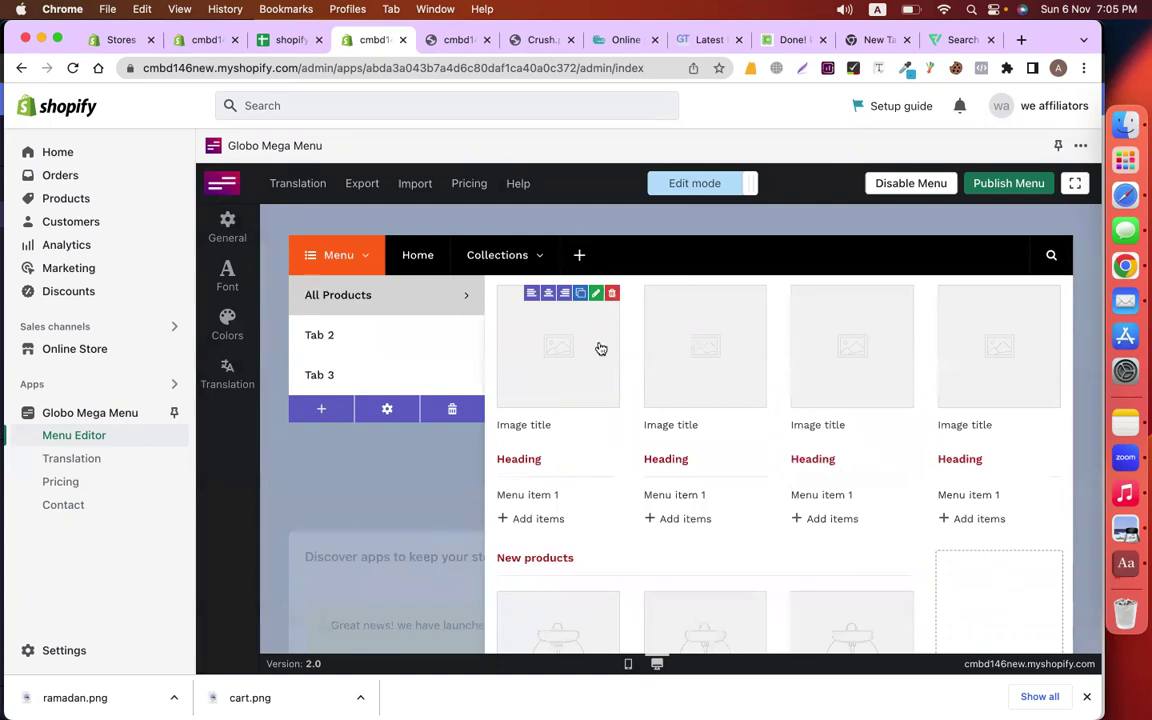
pyautogui.scroll(-5, 720, 586)
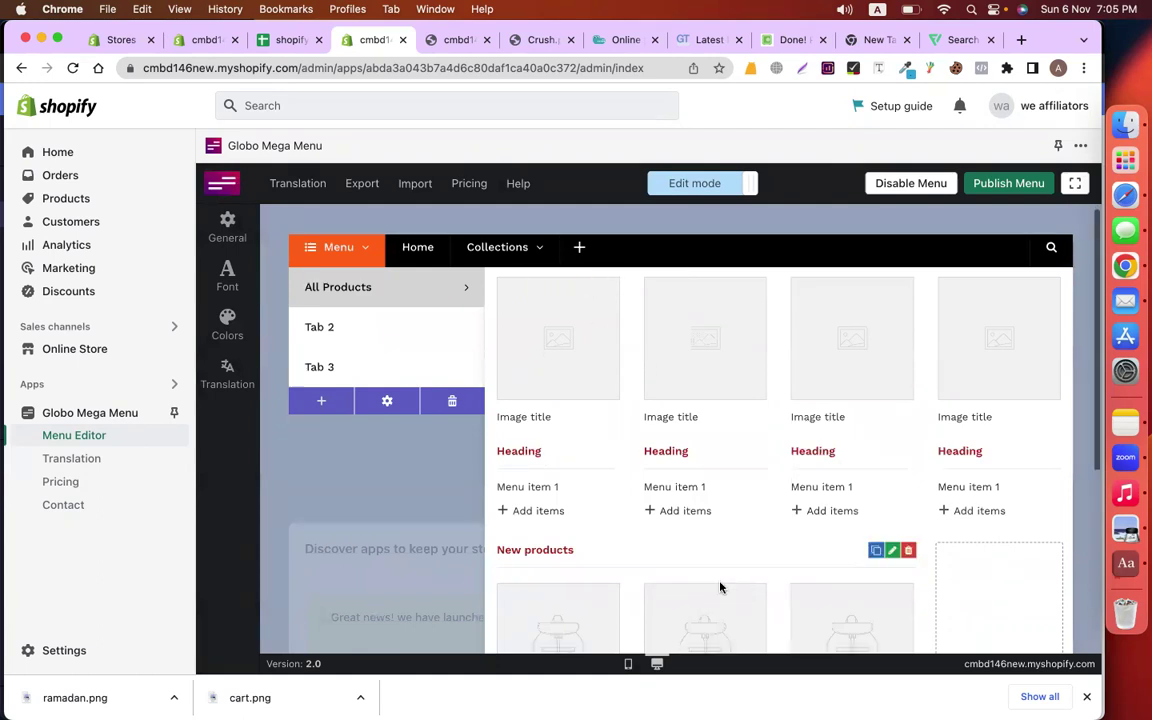
# Add a Fashion Bag single-product block and delete the New products grid block
pyautogui.click(969, 482)
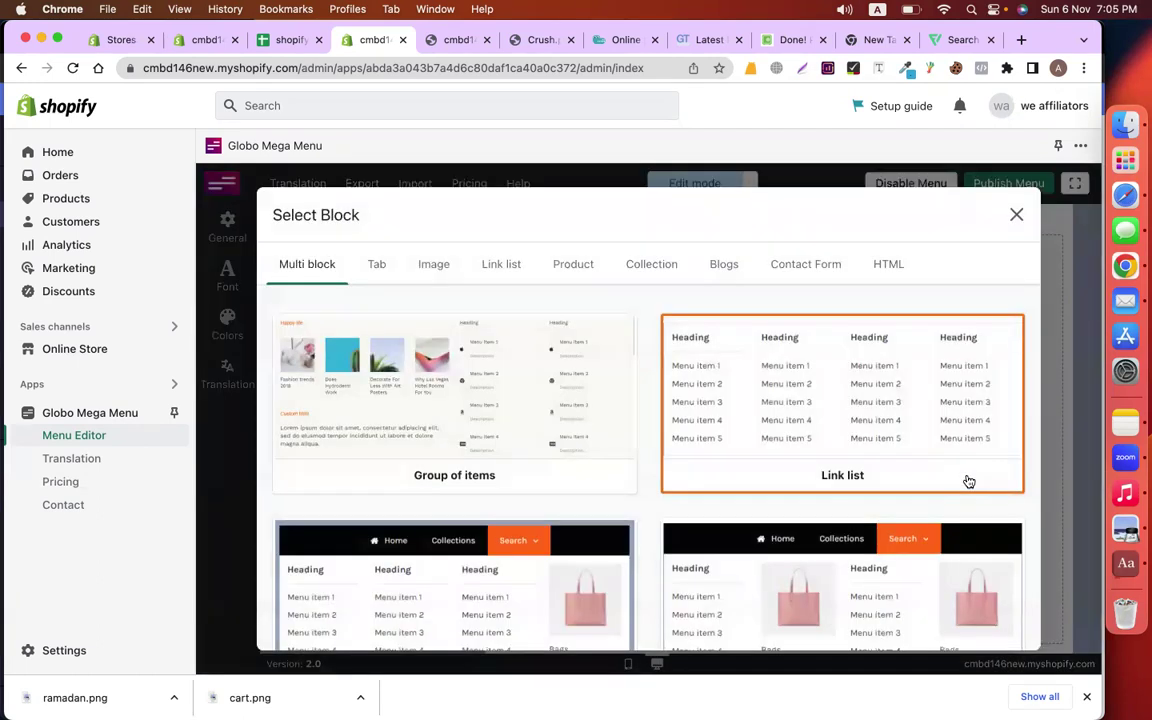
pyautogui.click(572, 278)
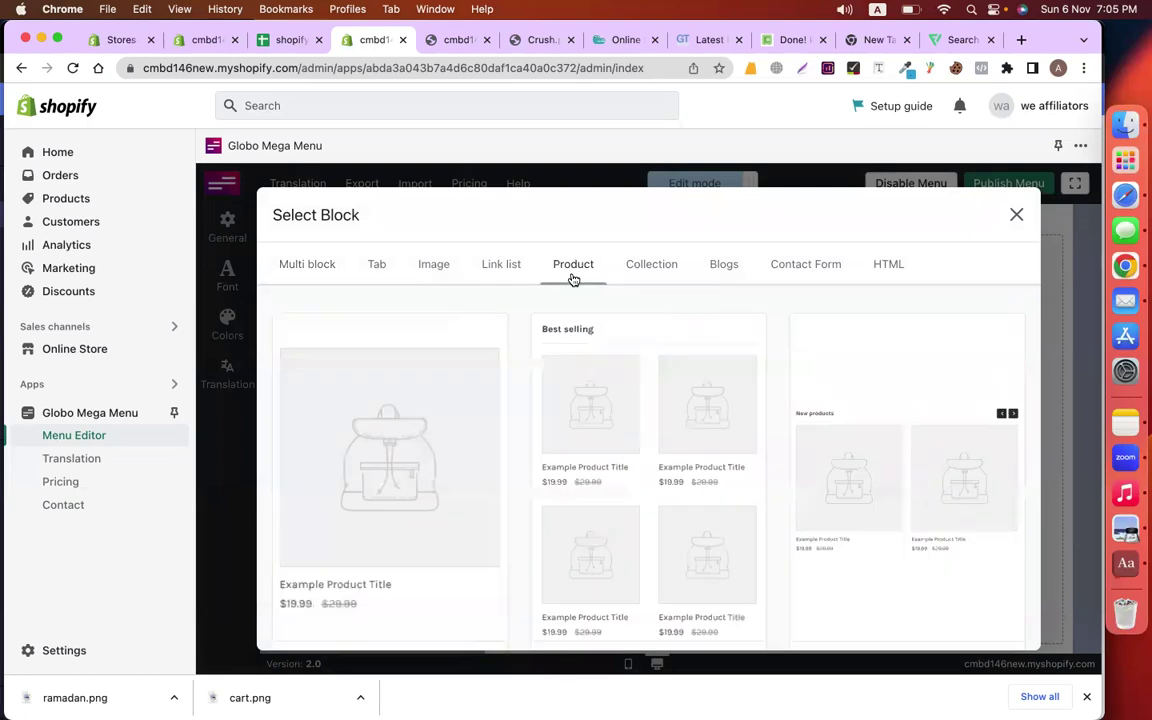
pyautogui.click(429, 435)
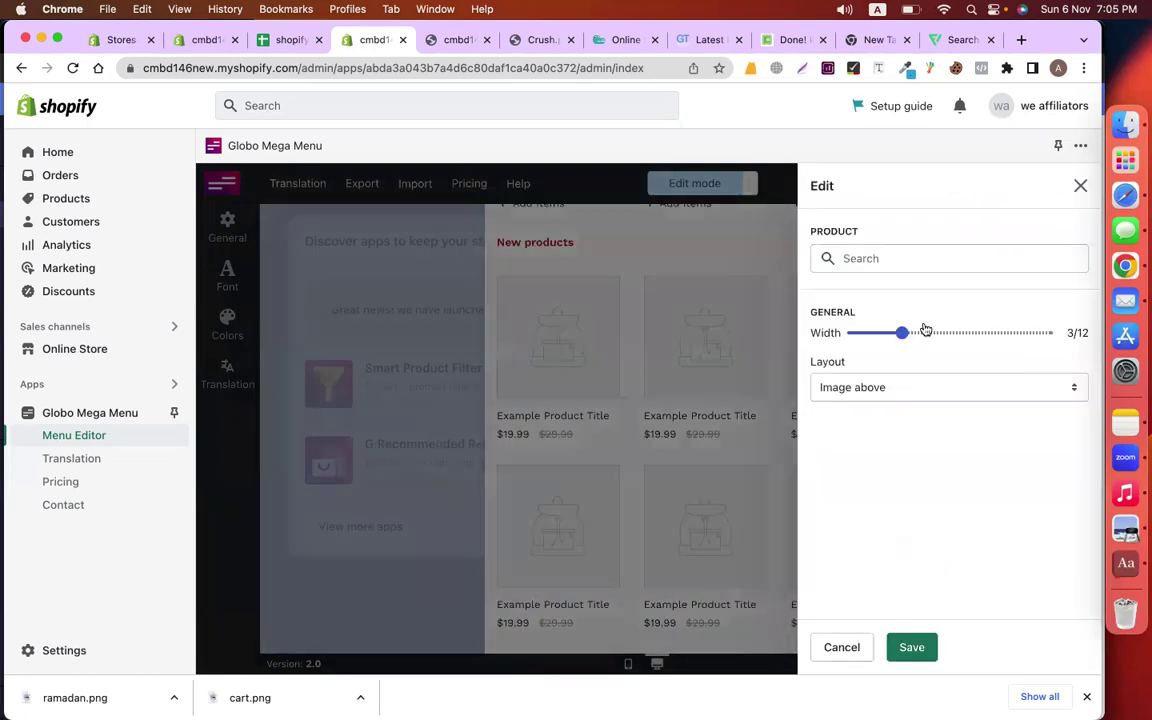
pyautogui.click(892, 264)
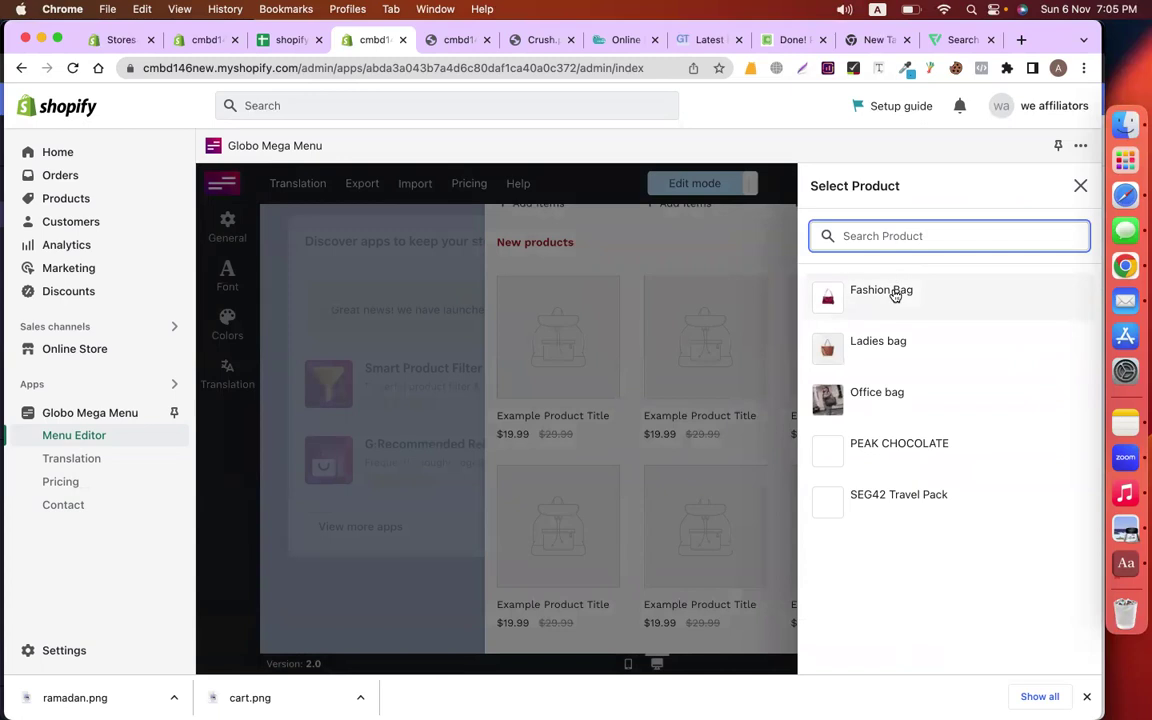
pyautogui.click(881, 292)
pyautogui.click(916, 648)
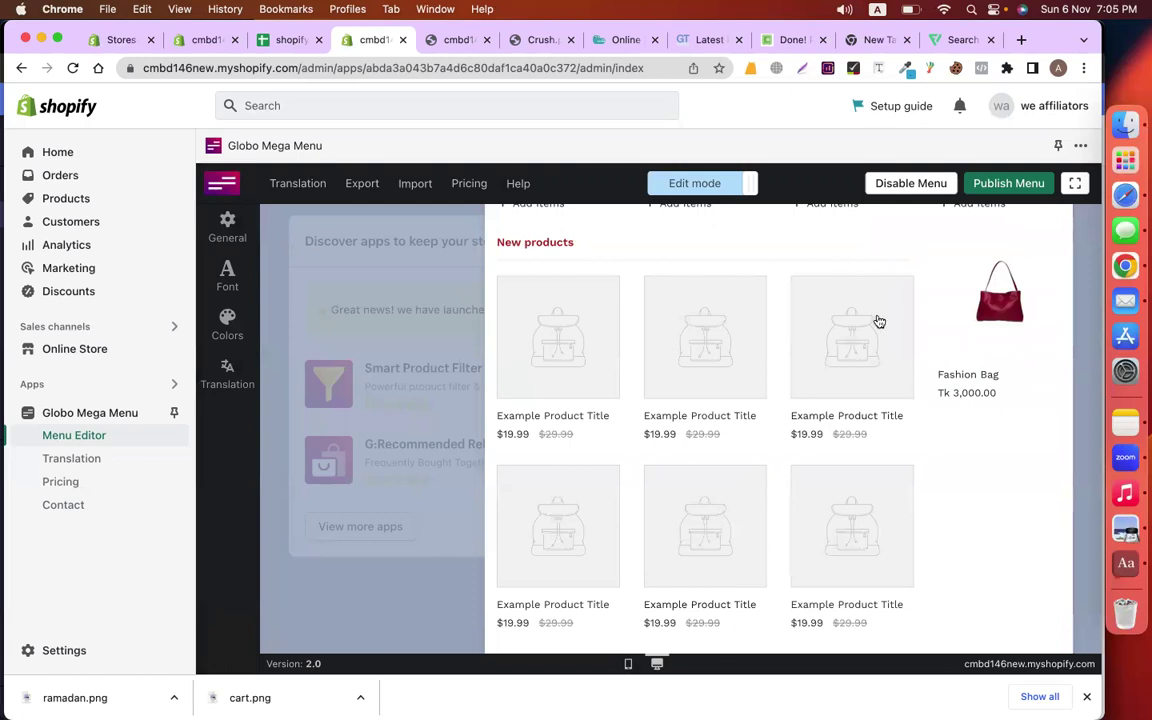
pyautogui.scroll(2, 879, 321)
pyautogui.click(905, 337)
pyautogui.click(866, 476)
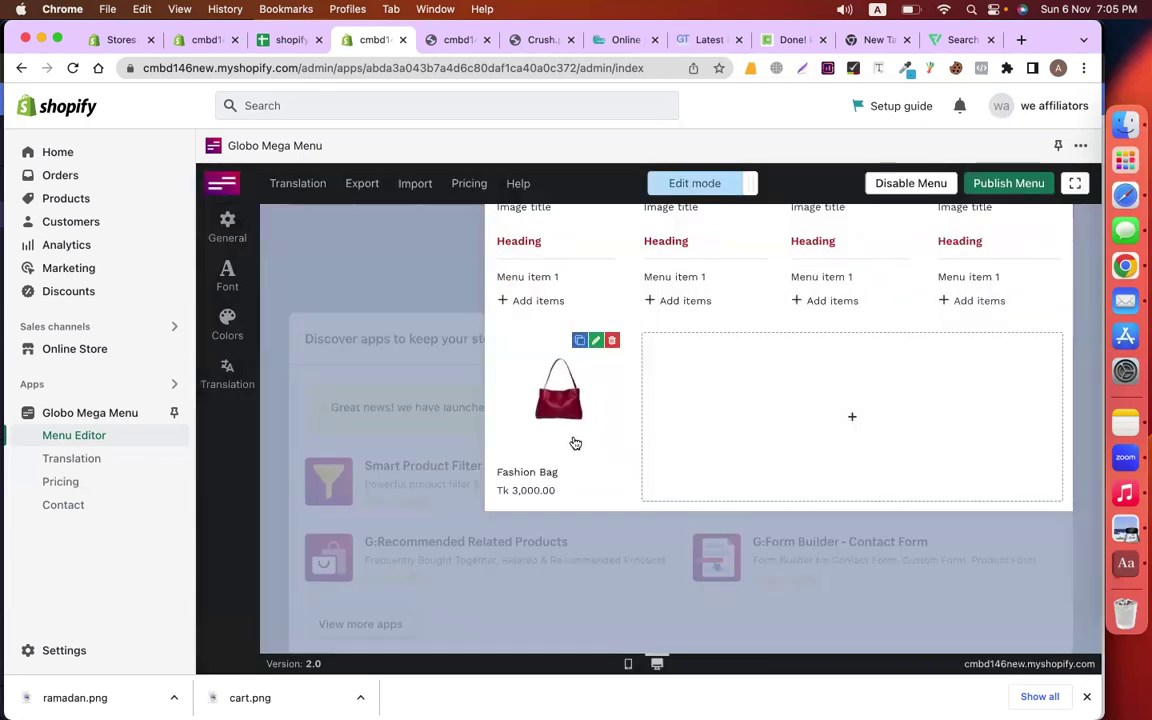
# Add a second single-product block showing Ladies bag
pyautogui.click(738, 437)
pyautogui.click(576, 273)
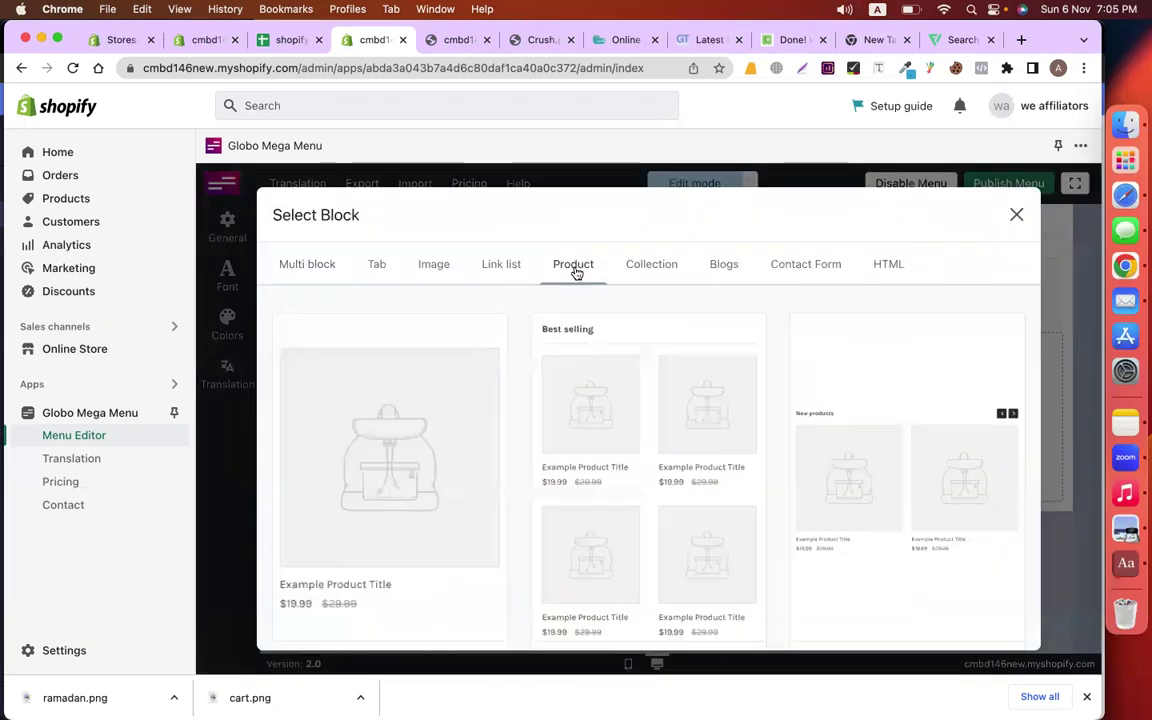
pyautogui.click(489, 437)
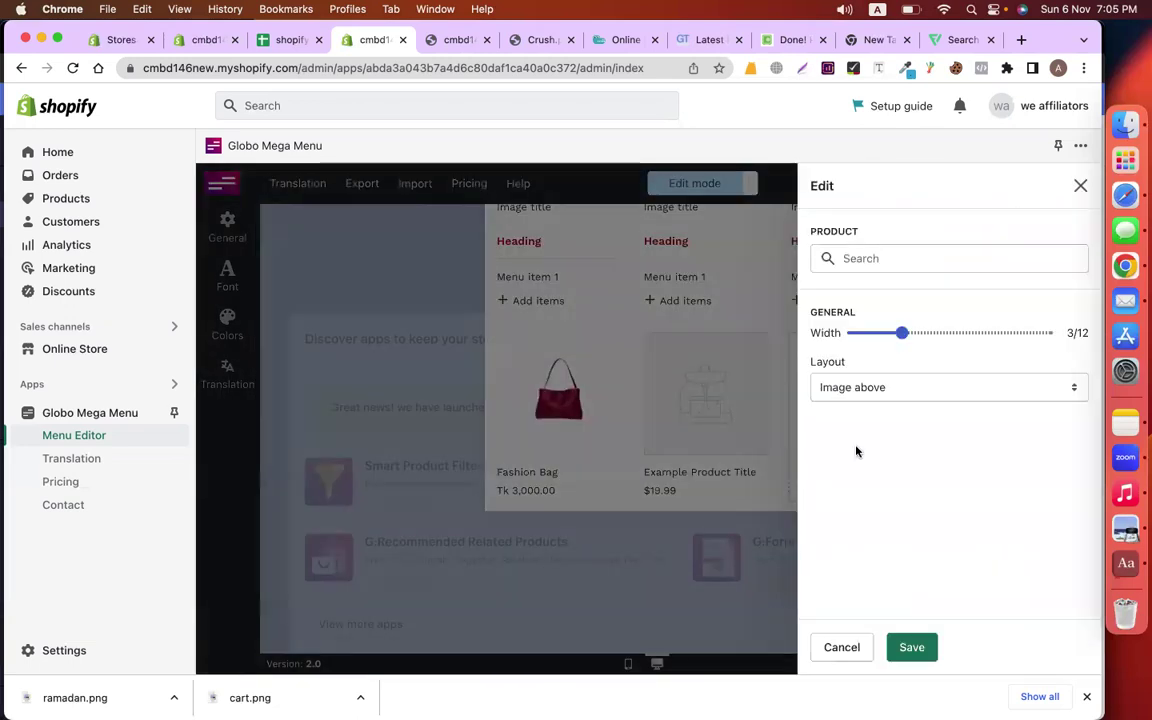
pyautogui.click(869, 264)
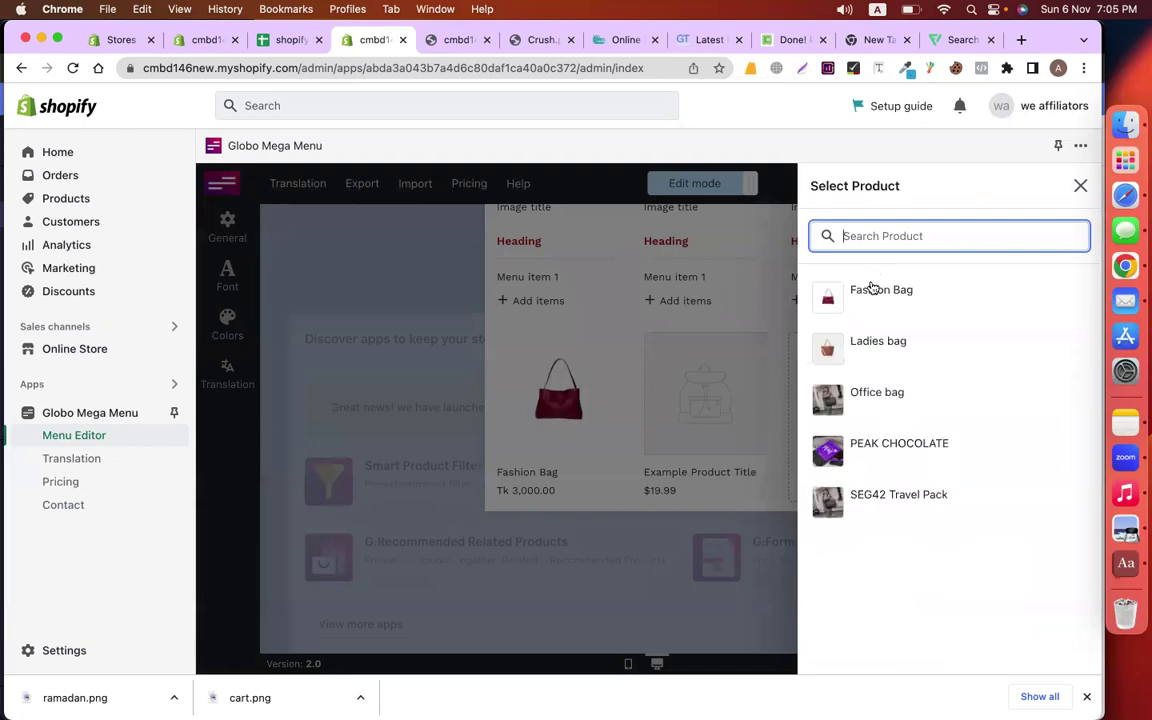
pyautogui.click(878, 341)
pyautogui.click(925, 647)
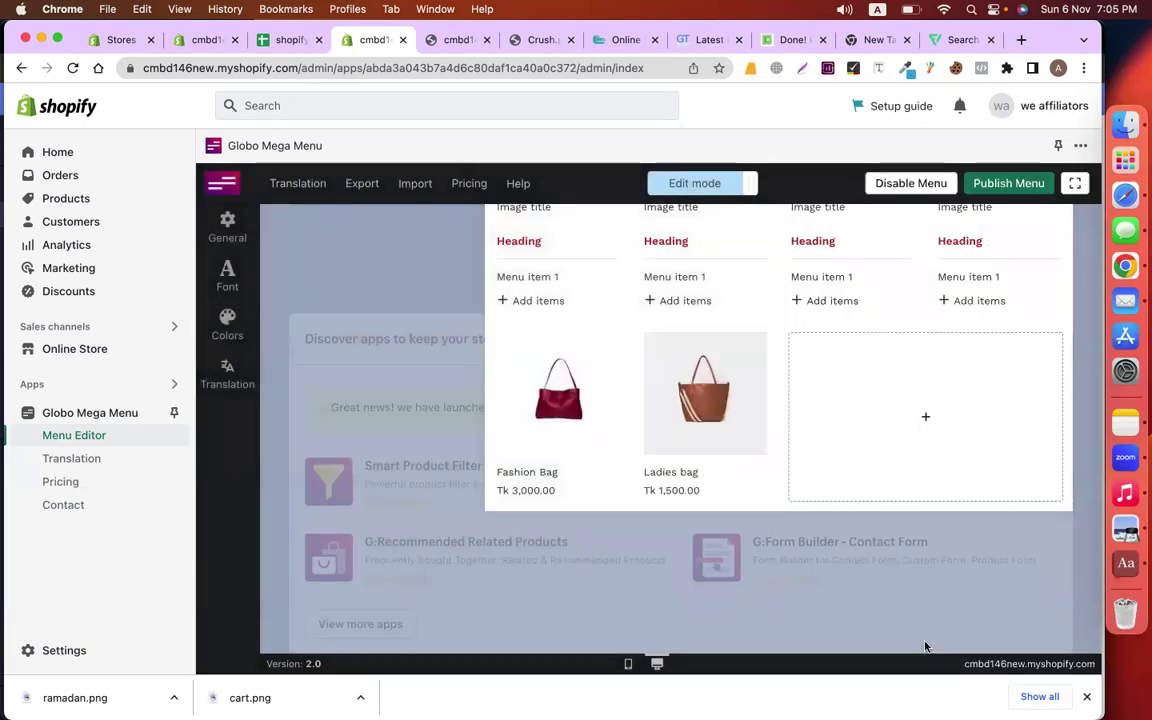
# Add an Office bag single-product block beside the other bags
pyautogui.click(912, 489)
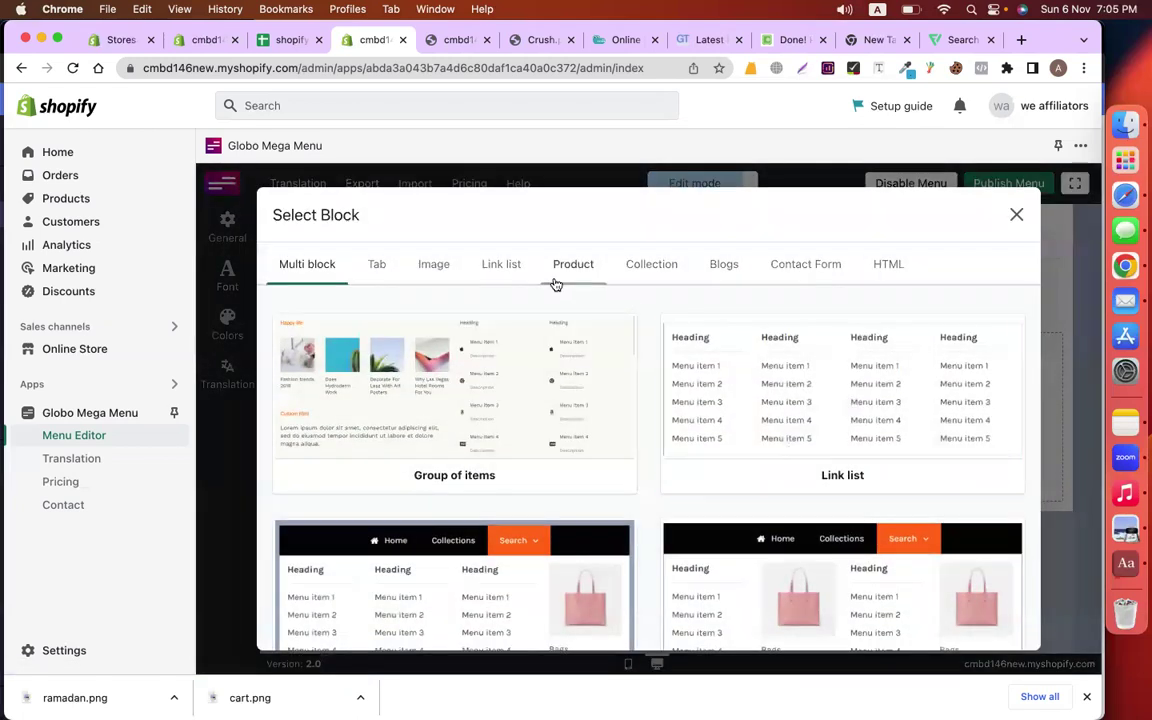
pyautogui.click(562, 266)
pyautogui.click(429, 429)
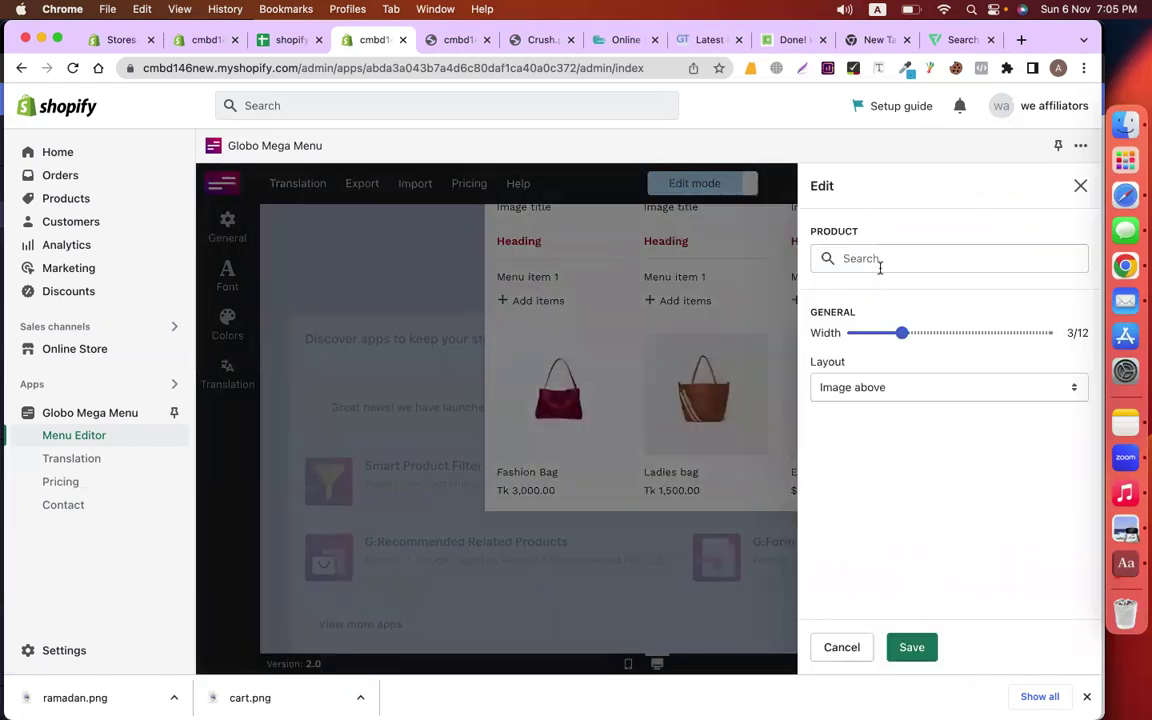
pyautogui.click(880, 266)
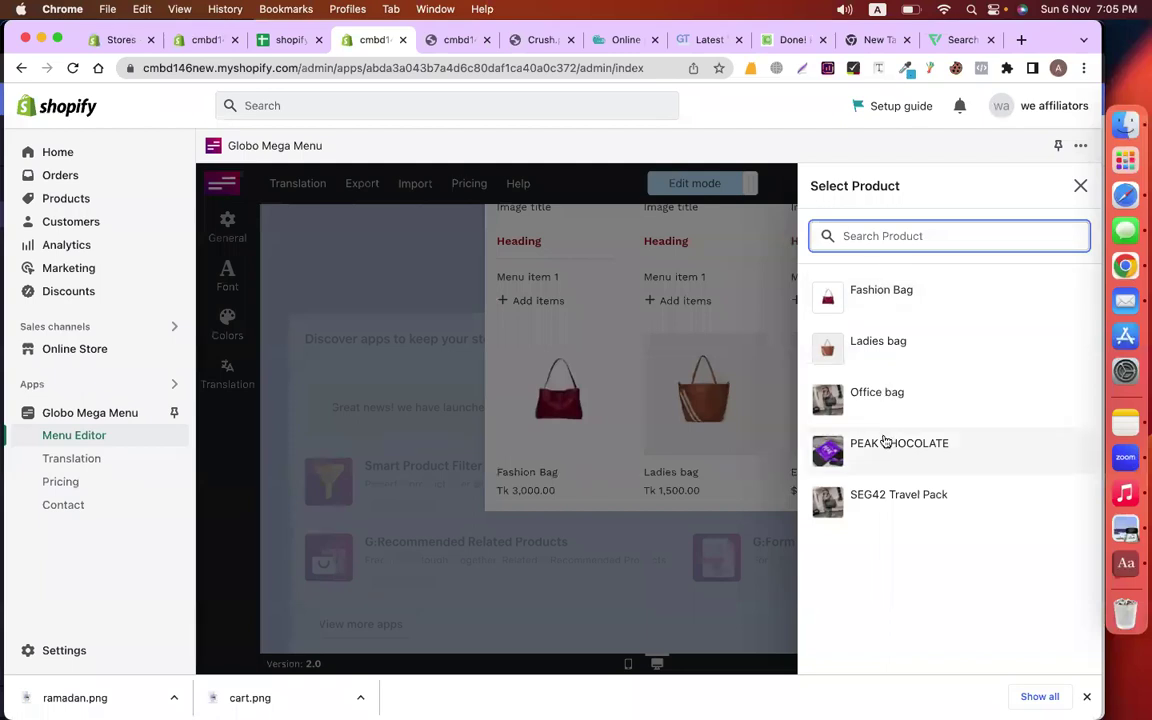
pyautogui.click(877, 395)
pyautogui.click(912, 647)
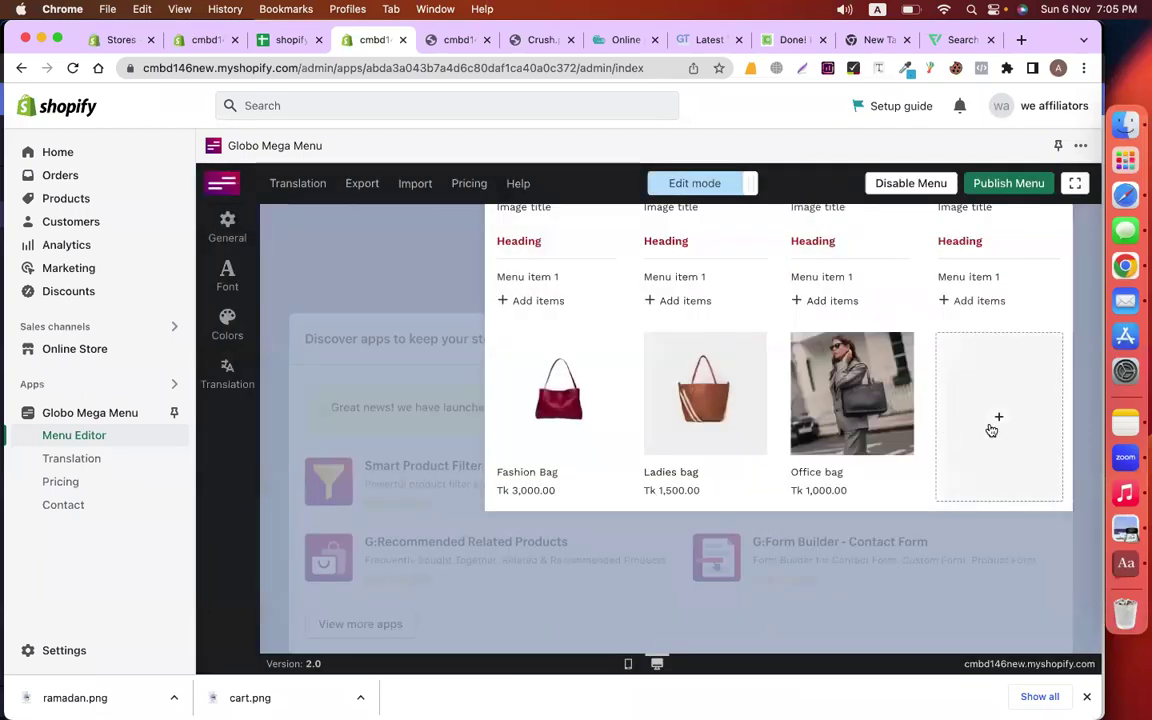
# Add a PEAK CHOCOLATE product block, then delete it again
pyautogui.click(991, 429)
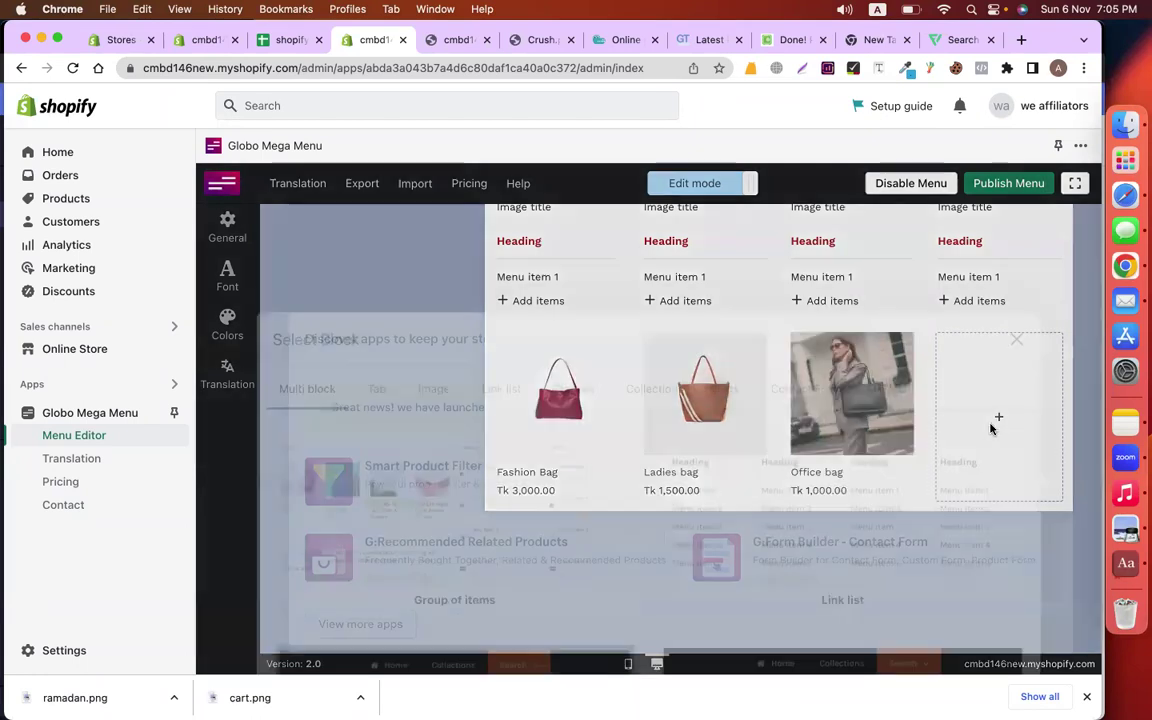
pyautogui.click(557, 276)
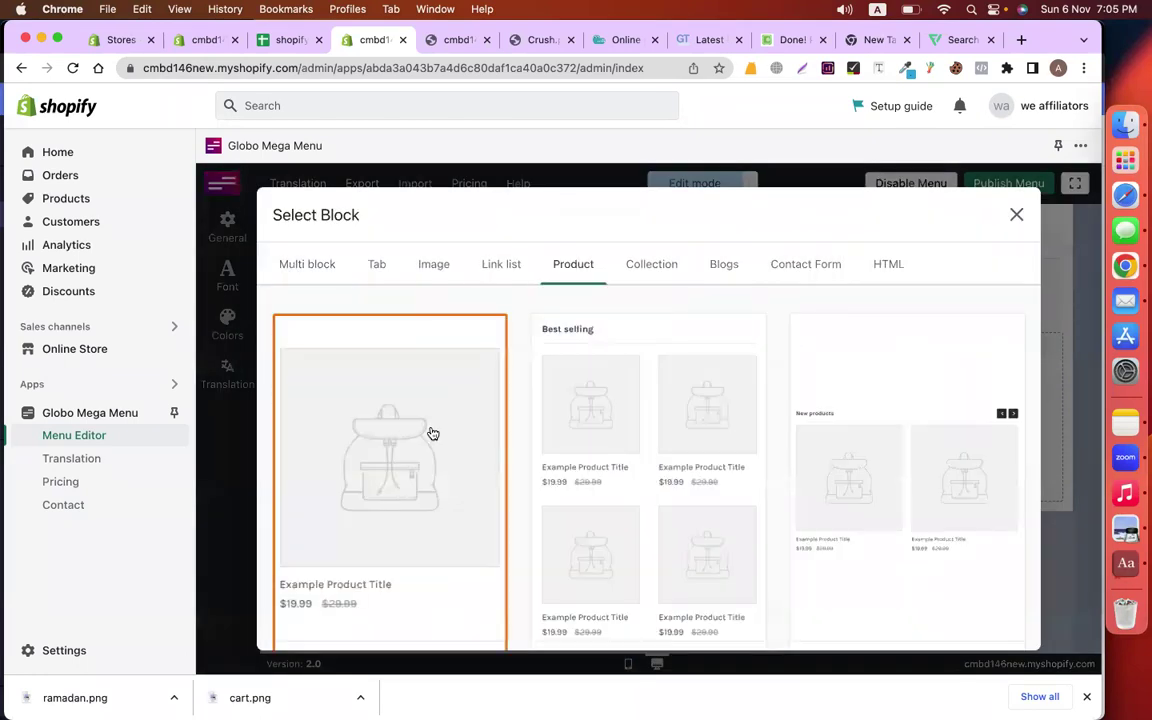
pyautogui.click(702, 356)
pyautogui.click(868, 266)
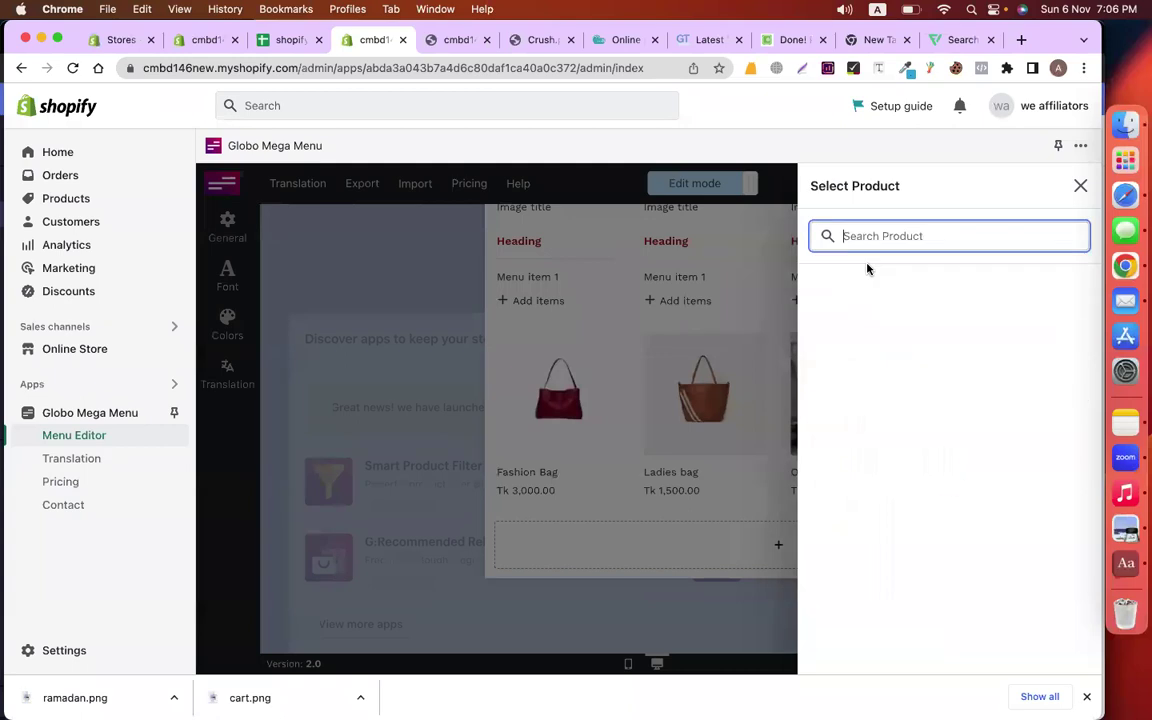
pyautogui.click(885, 453)
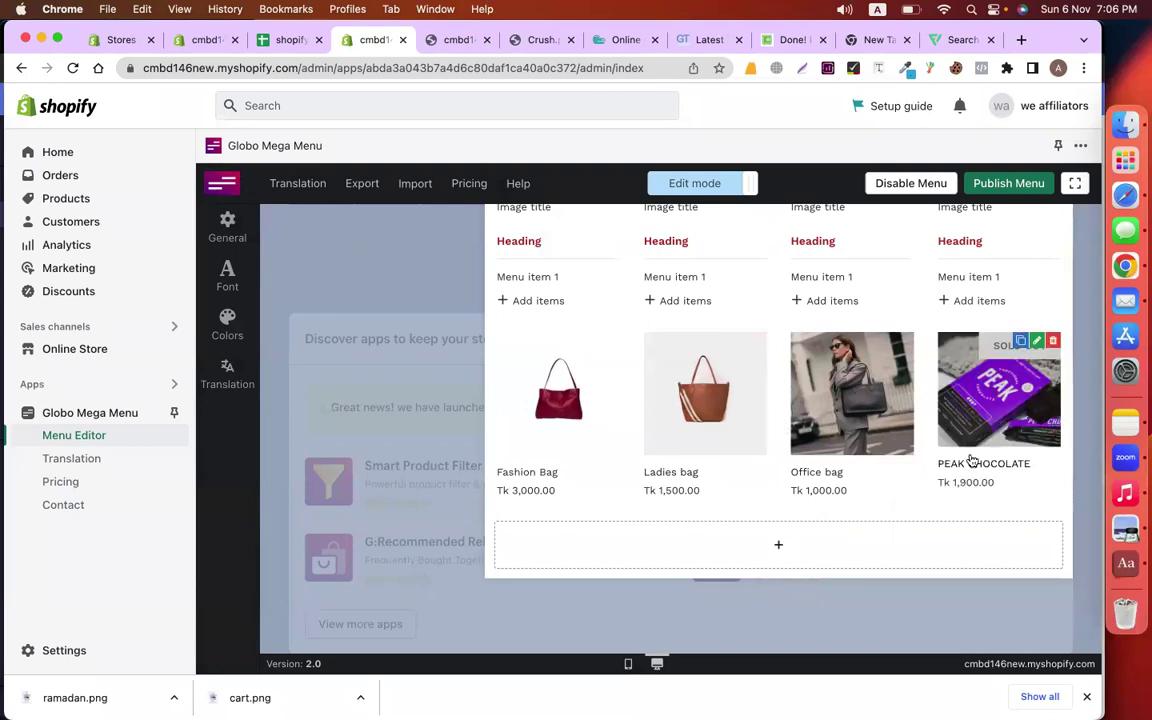
pyautogui.click(1053, 357)
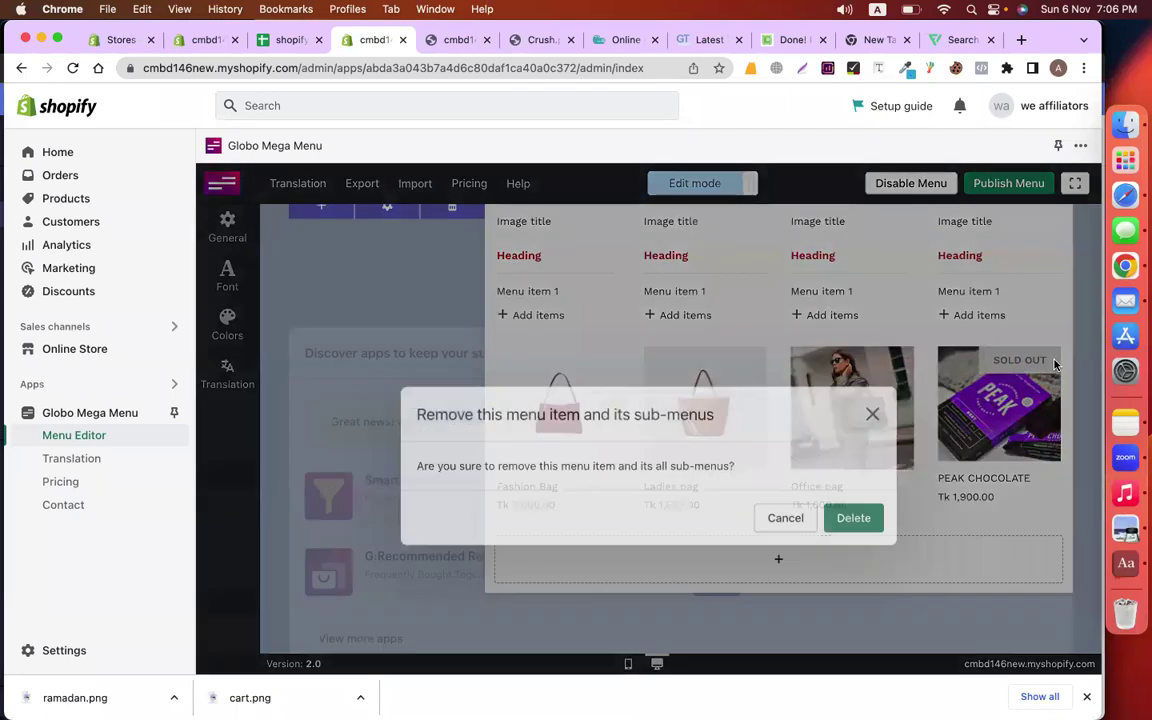
pyautogui.click(851, 471)
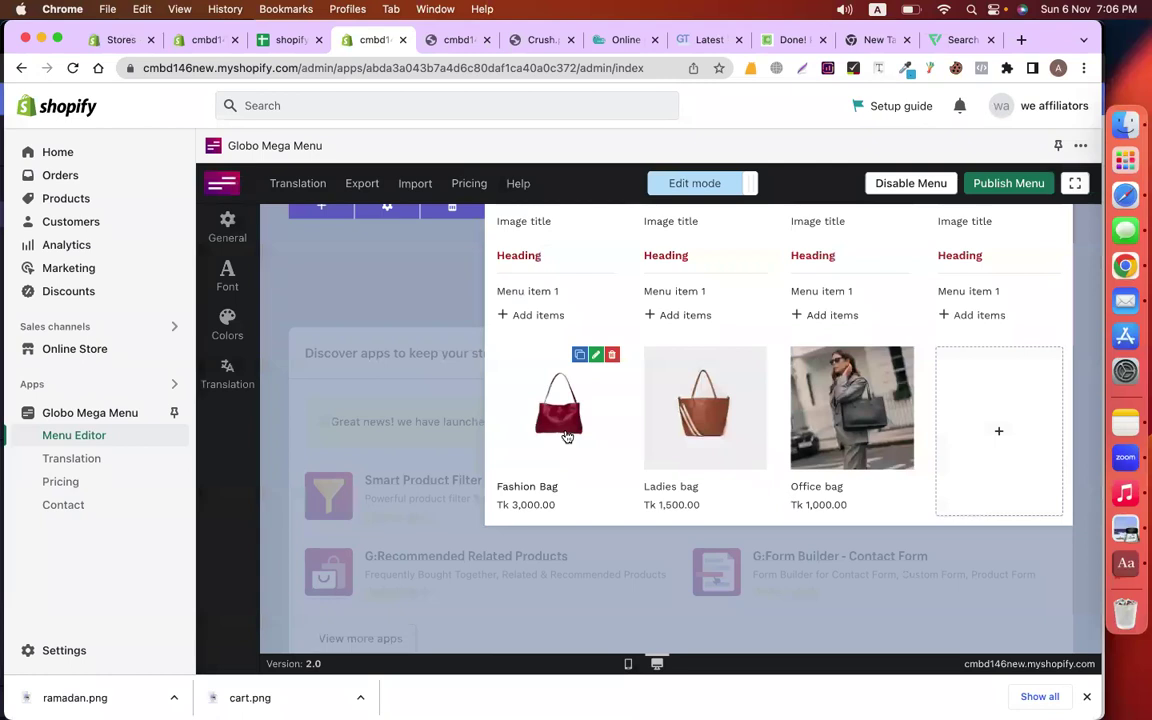
# Bring up the Select Block choices for the remaining empty slot
pyautogui.scroll(1, 932, 435)
pyautogui.click(982, 440)
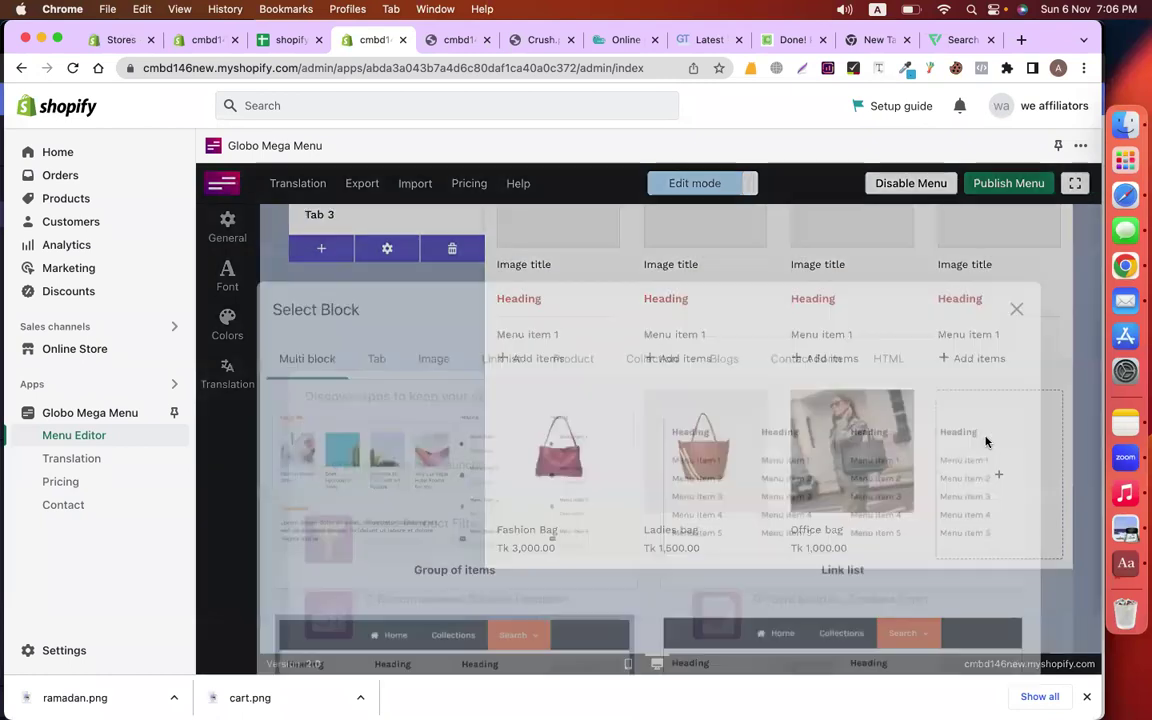
pyautogui.click(1014, 215)
pyautogui.scroll(3, 893, 424)
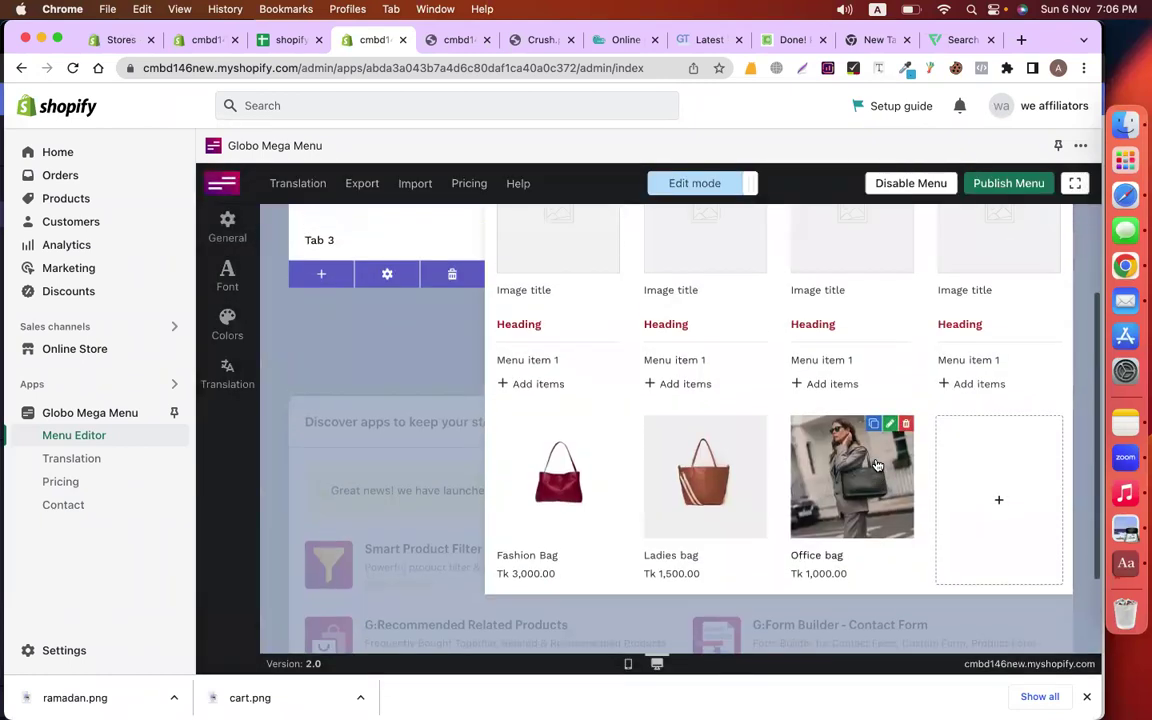
pyautogui.scroll(-4, 990, 500)
pyautogui.click(988, 454)
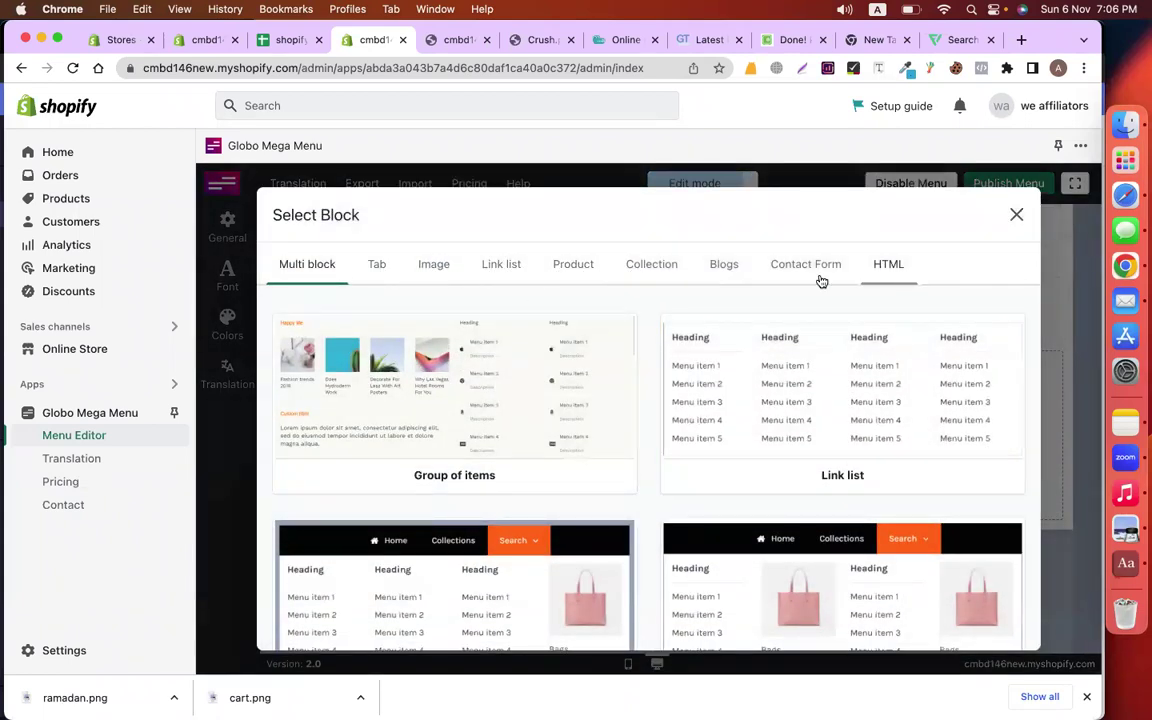
# Browse the tab layouts and custom HTML option, then close the block picker unused
pyautogui.click(378, 265)
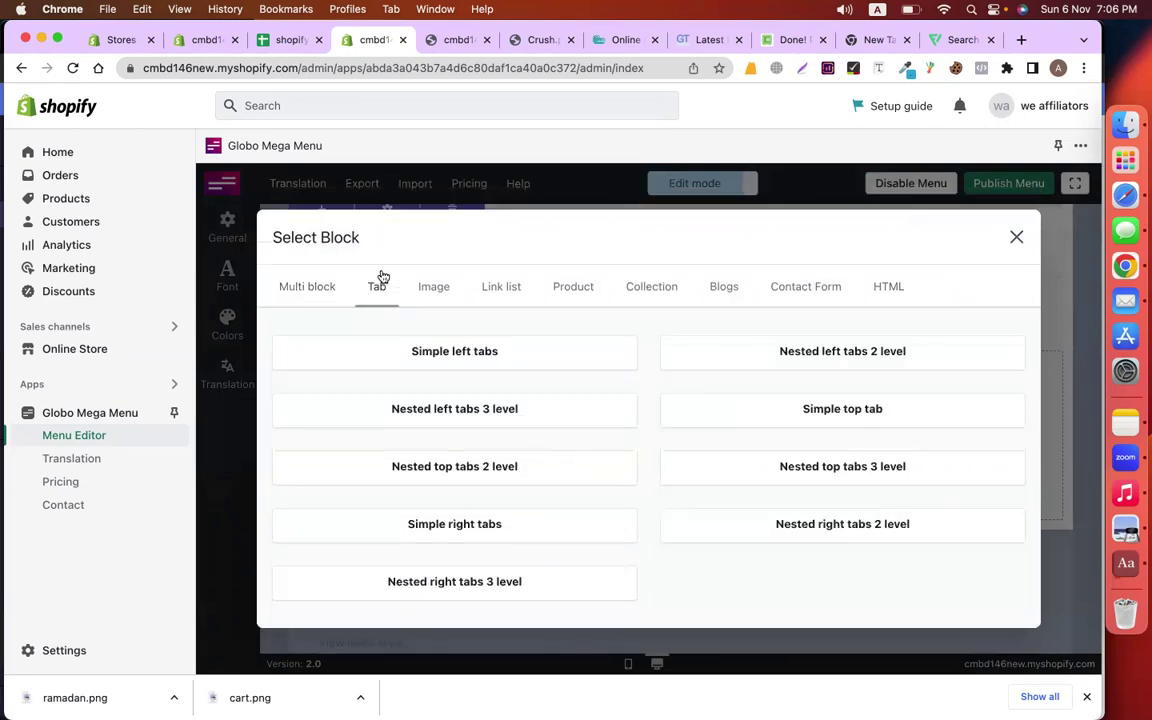
pyautogui.click(886, 266)
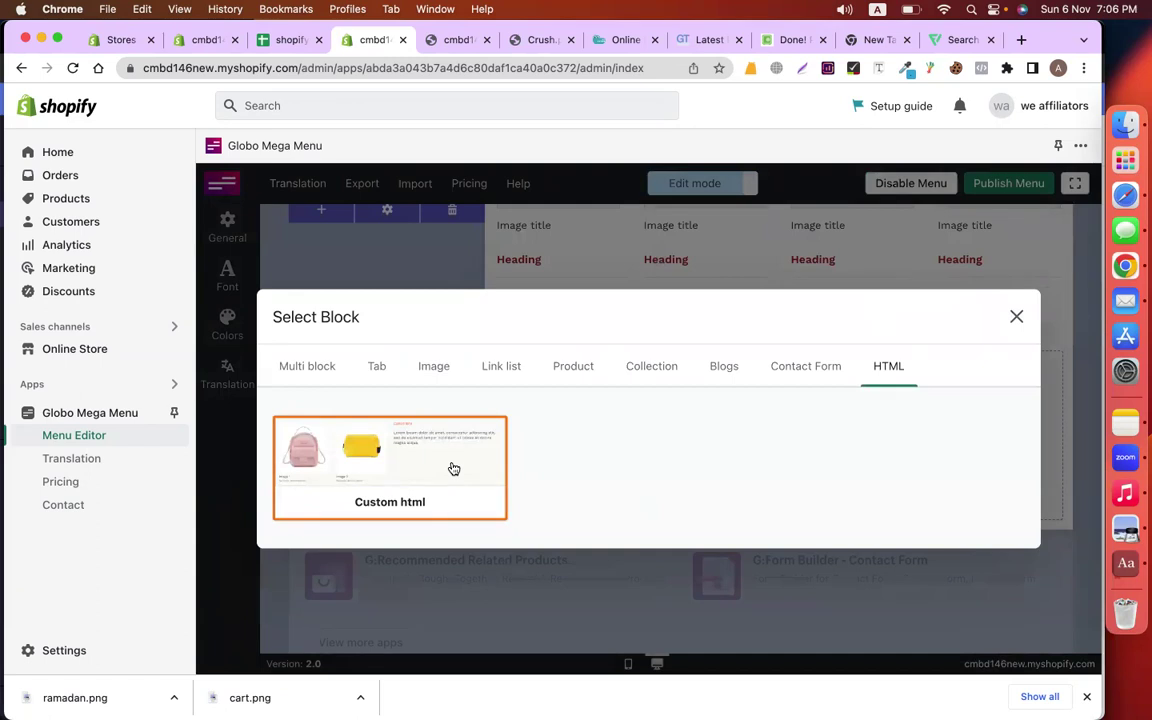
pyautogui.click(1016, 318)
pyautogui.scroll(3, 965, 500)
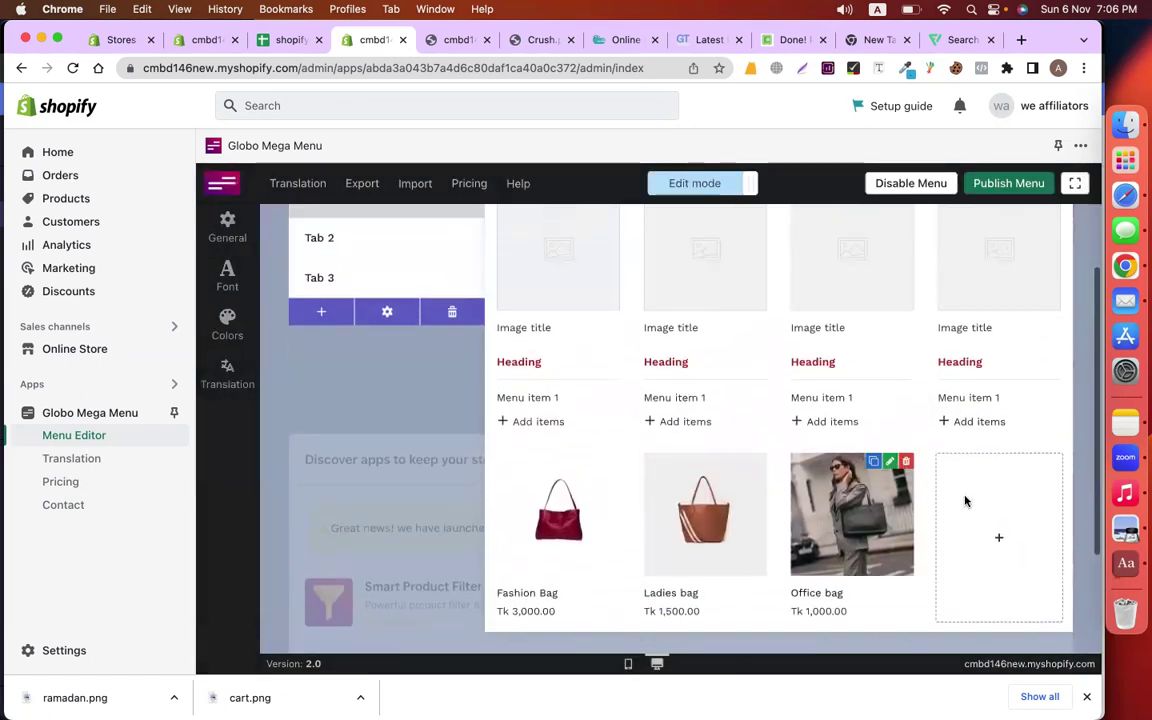
pyautogui.scroll(3, 965, 500)
# Delete the four placeholder image cards from the All Products tab
pyautogui.moveTo(586, 360)
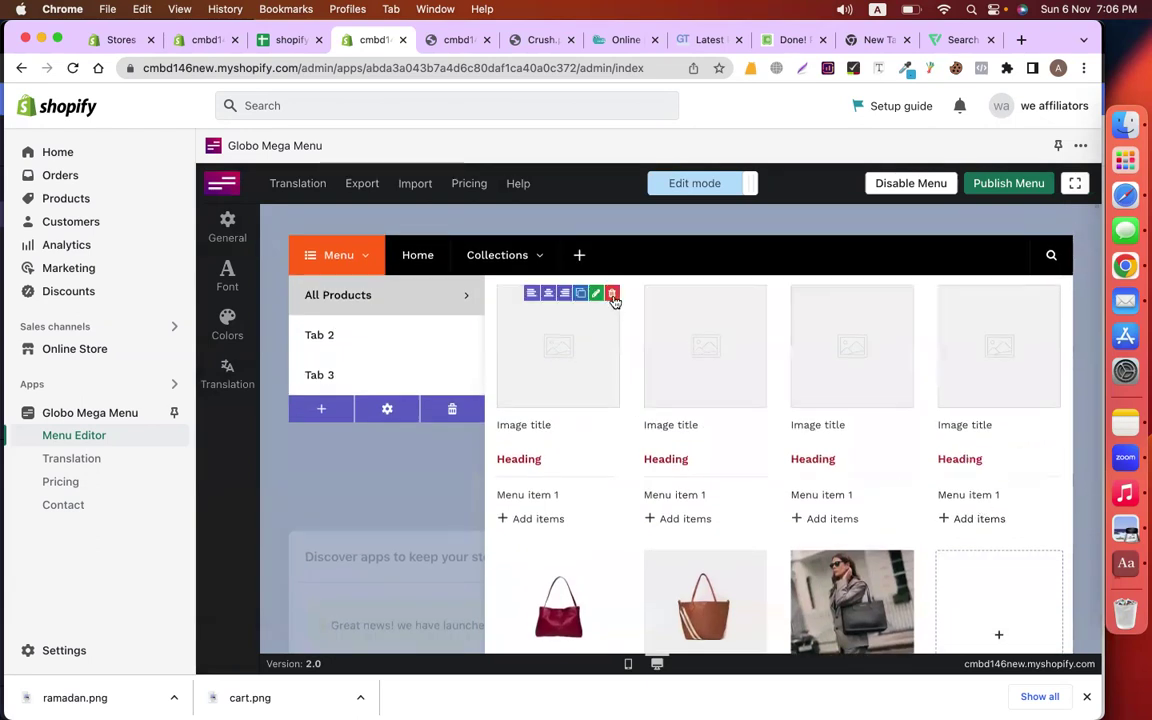
pyautogui.click(612, 296)
pyautogui.click(853, 470)
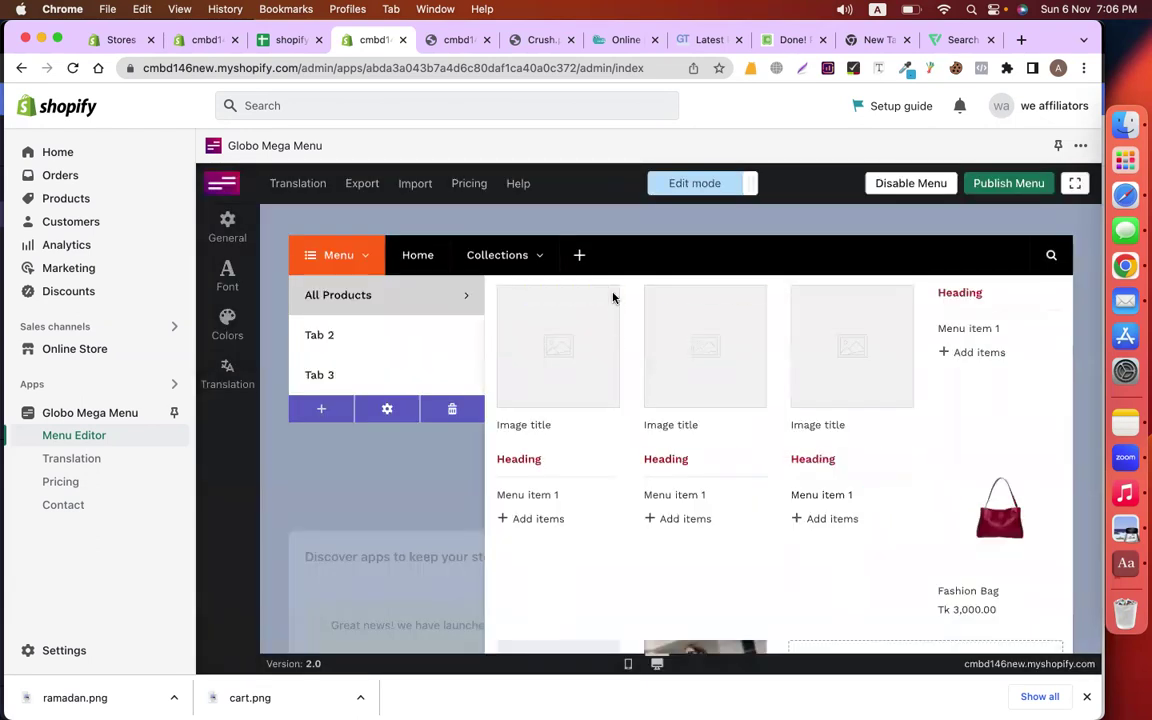
pyautogui.click(612, 296)
pyautogui.click(853, 468)
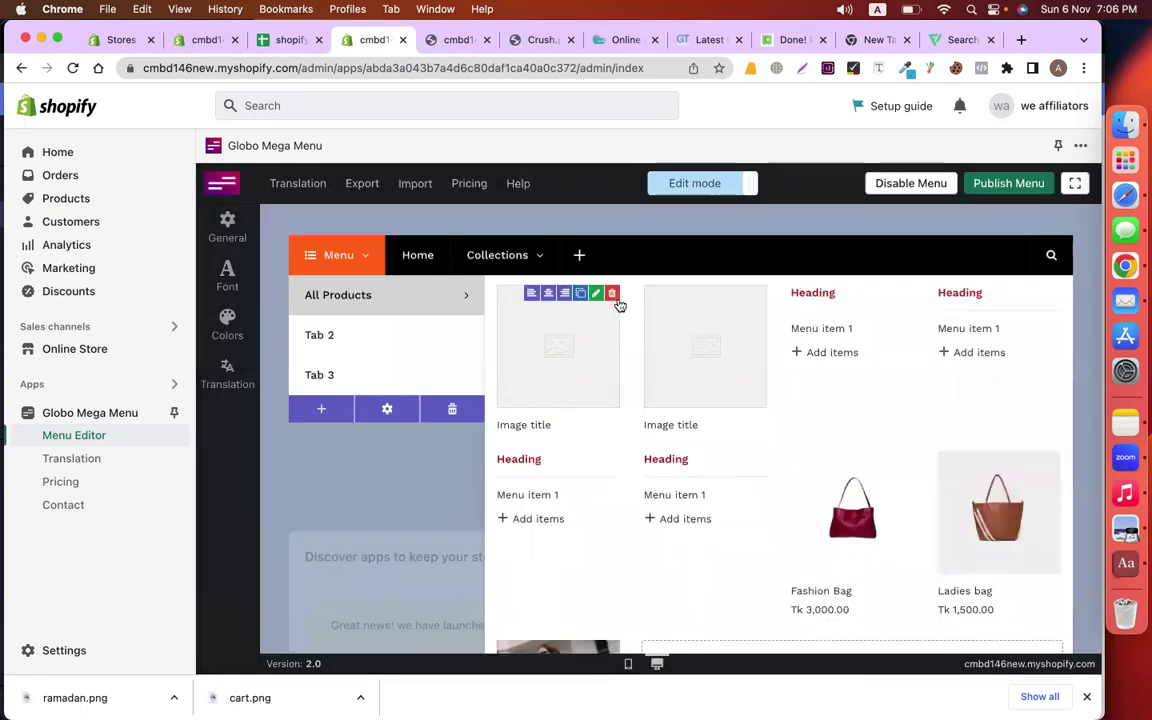
pyautogui.click(612, 295)
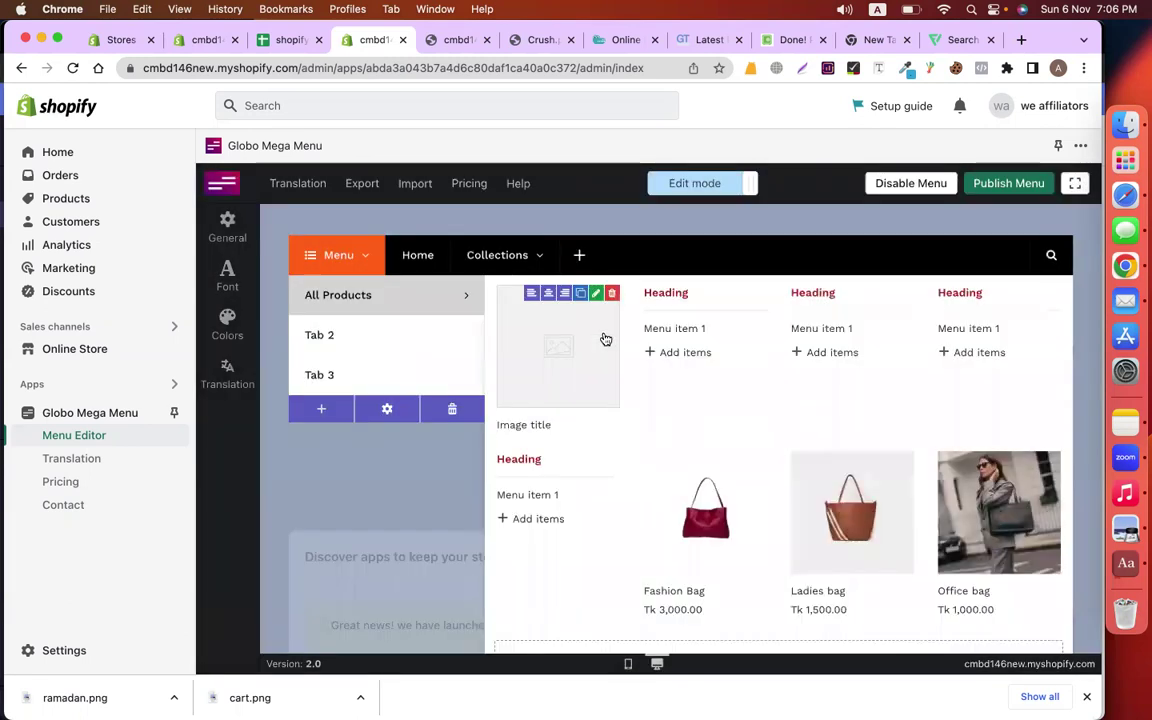
pyautogui.click(610, 297)
pyautogui.click(846, 468)
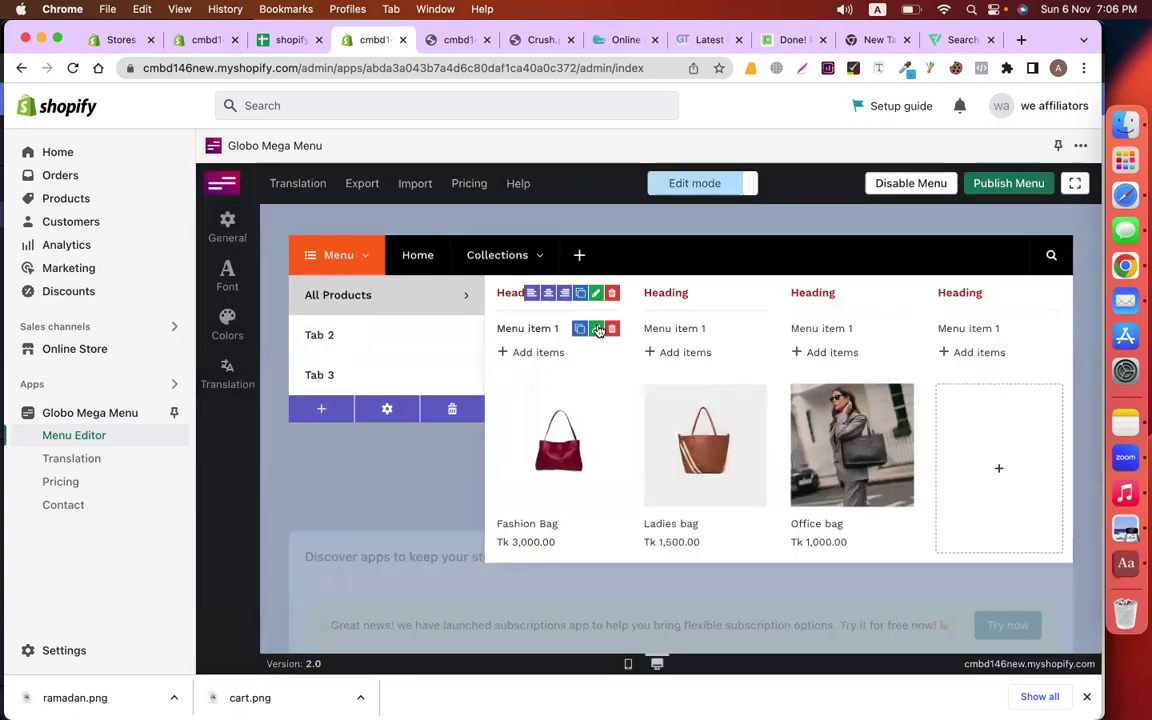
pyautogui.click(612, 295)
pyautogui.click(846, 470)
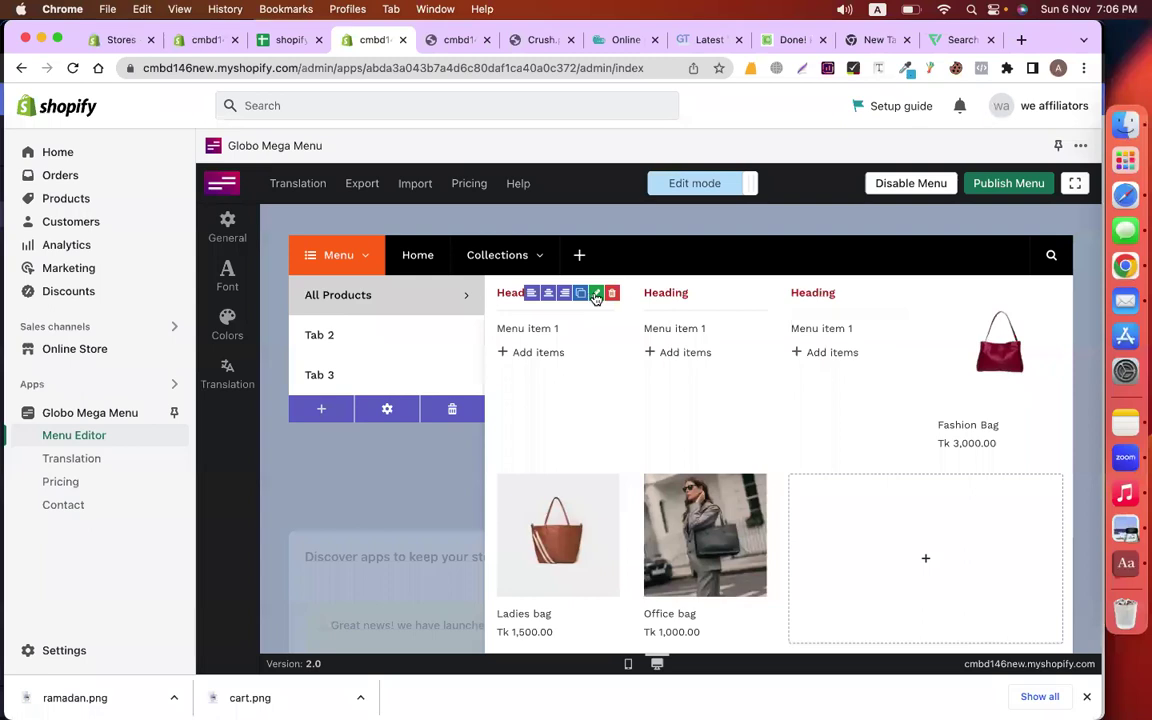
# Delete the two extra Heading columns, leaving one heading
pyautogui.click(612, 295)
pyautogui.click(851, 470)
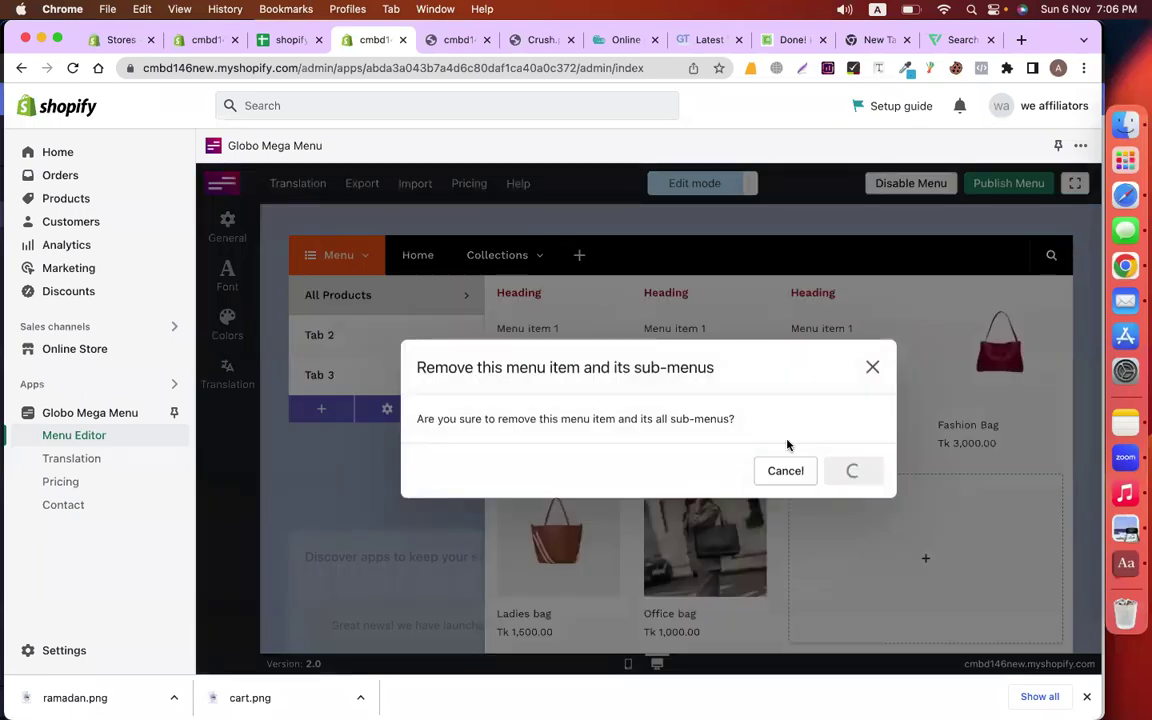
pyautogui.click(612, 294)
pyautogui.click(851, 470)
pyautogui.moveTo(512, 329)
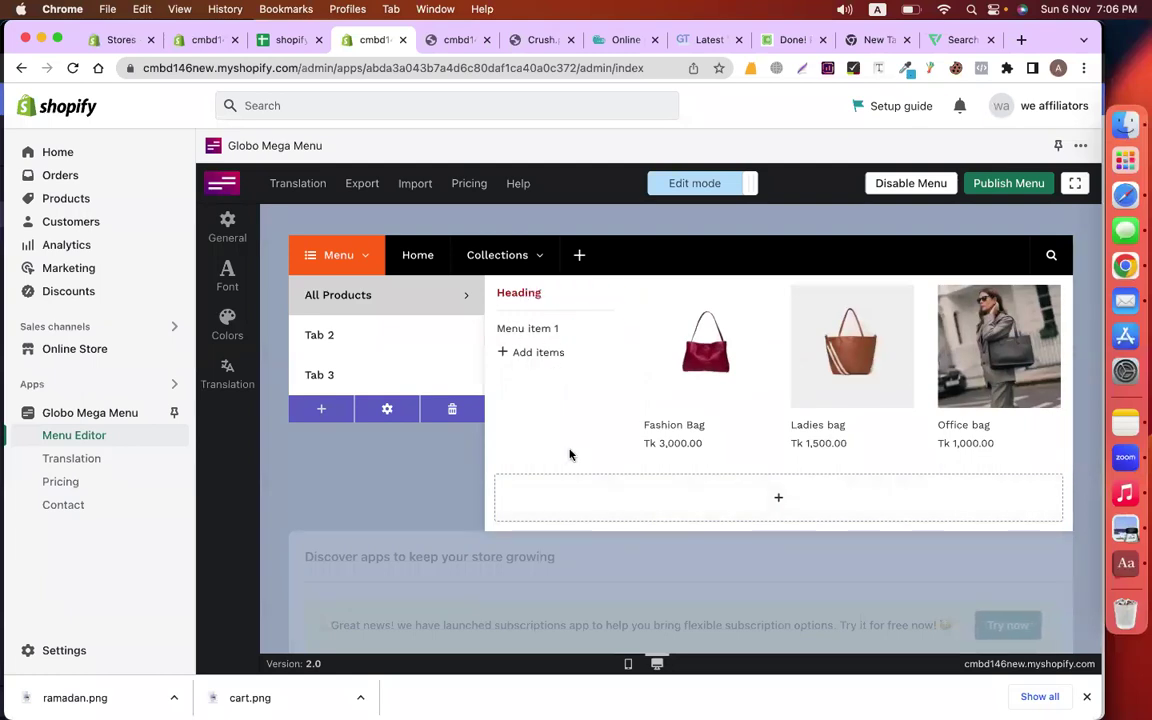
pyautogui.moveTo(842, 366)
# Retitle the heading 'Bag Collections' and clear its placeholder # link
pyautogui.click(597, 294)
pyautogui.moveTo(921, 386); pyautogui.dragTo(849, 389)
pyautogui.write('Bag Coll')
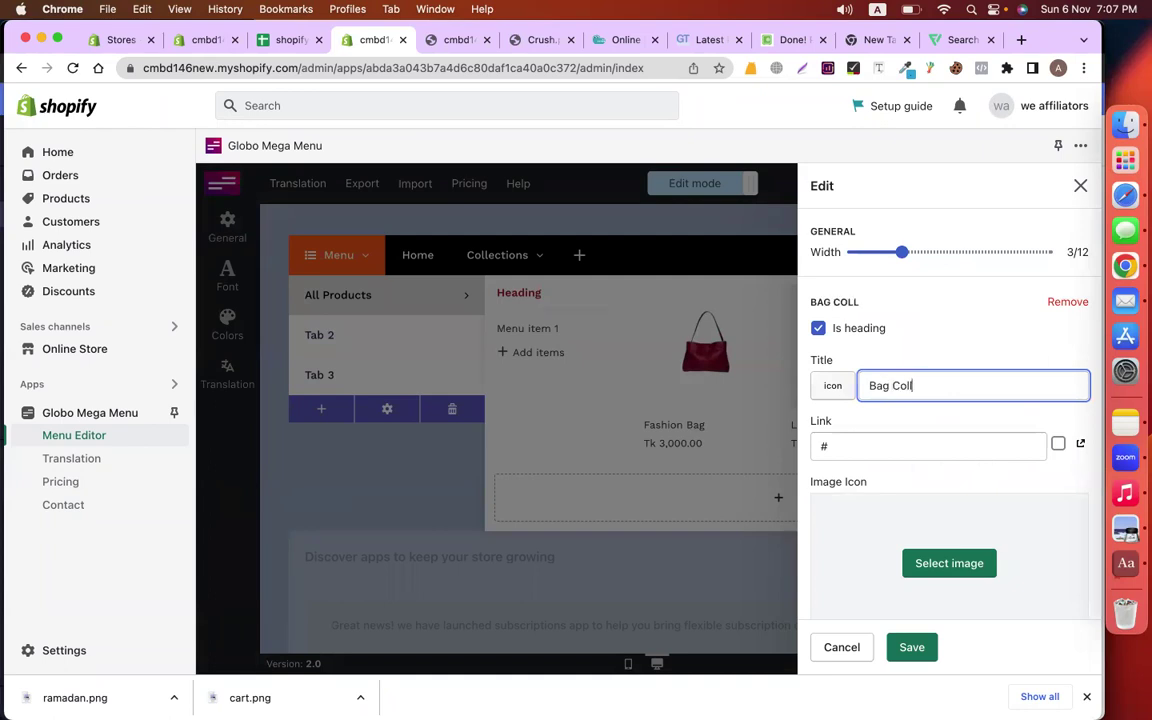
pyautogui.click(992, 455)
pyautogui.click(1058, 444)
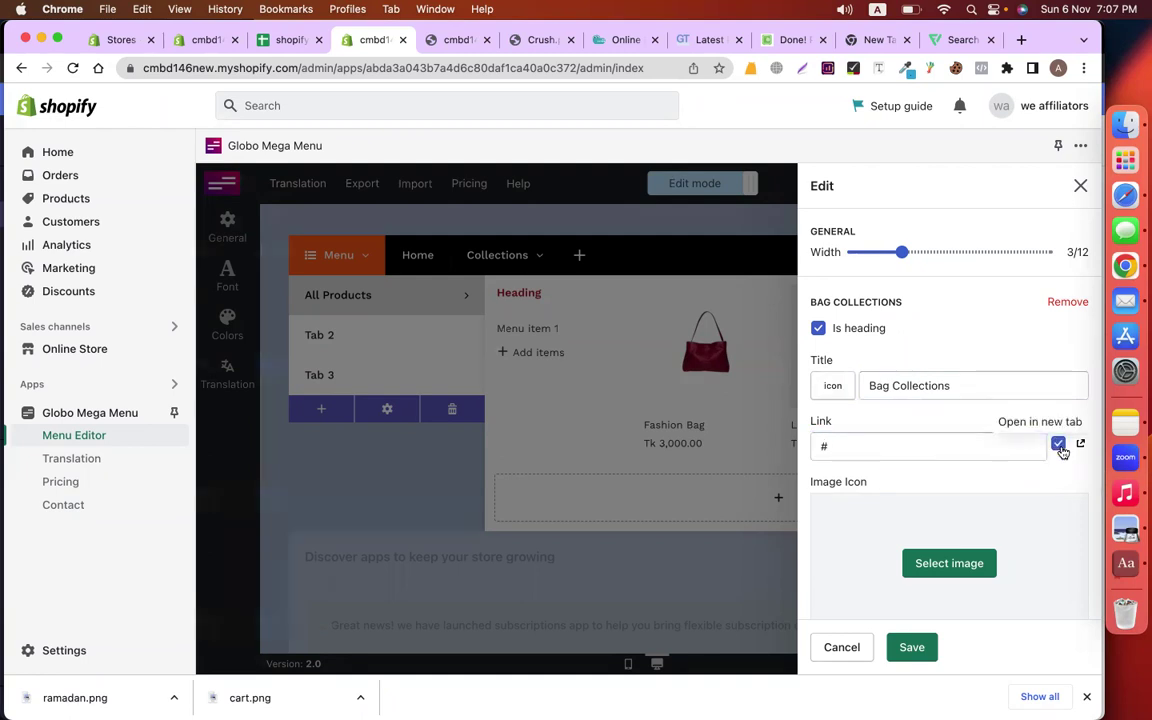
pyautogui.click(1058, 444)
pyautogui.click(951, 446)
pyautogui.press('BackSpace')
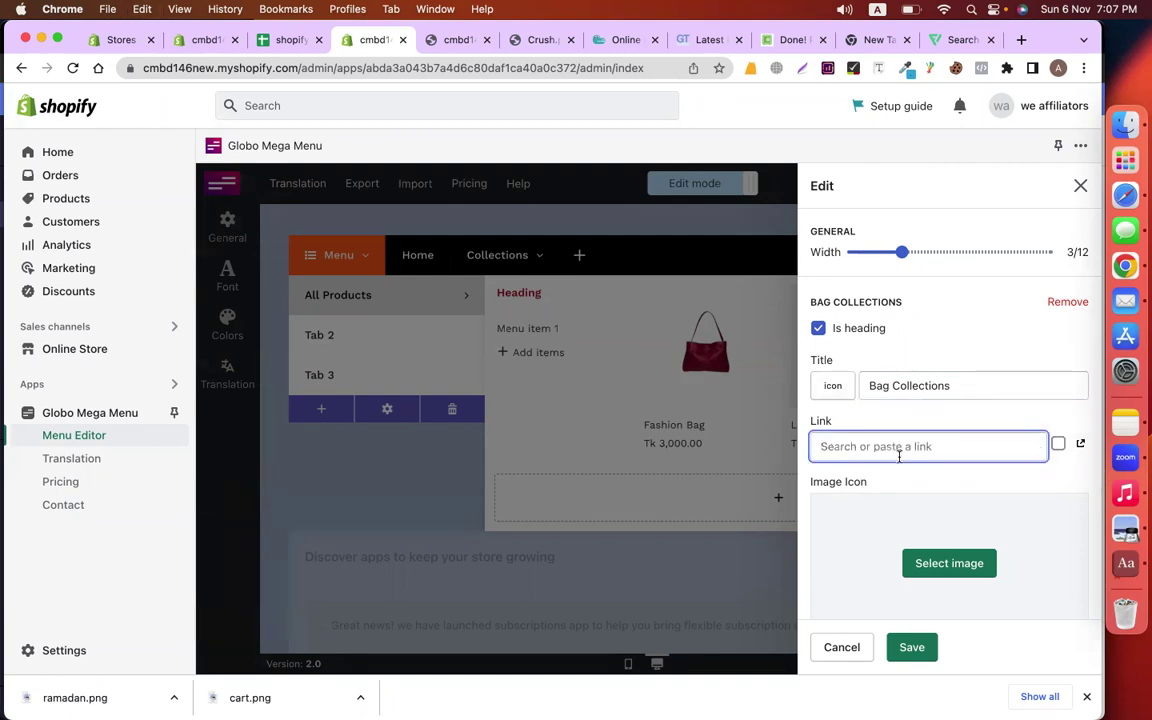
# Set the heading link to the copied bag collection URL, save, and delete Menu item 1
pyautogui.scroll(-2, 926, 474)
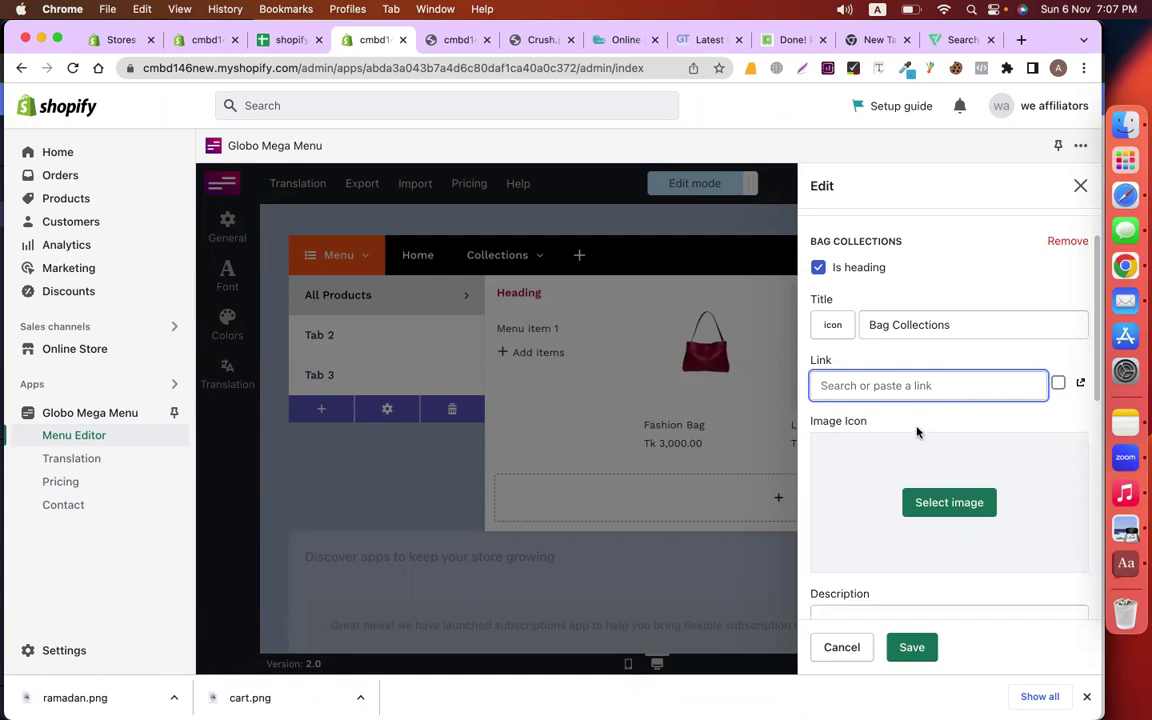
pyautogui.click(202, 40)
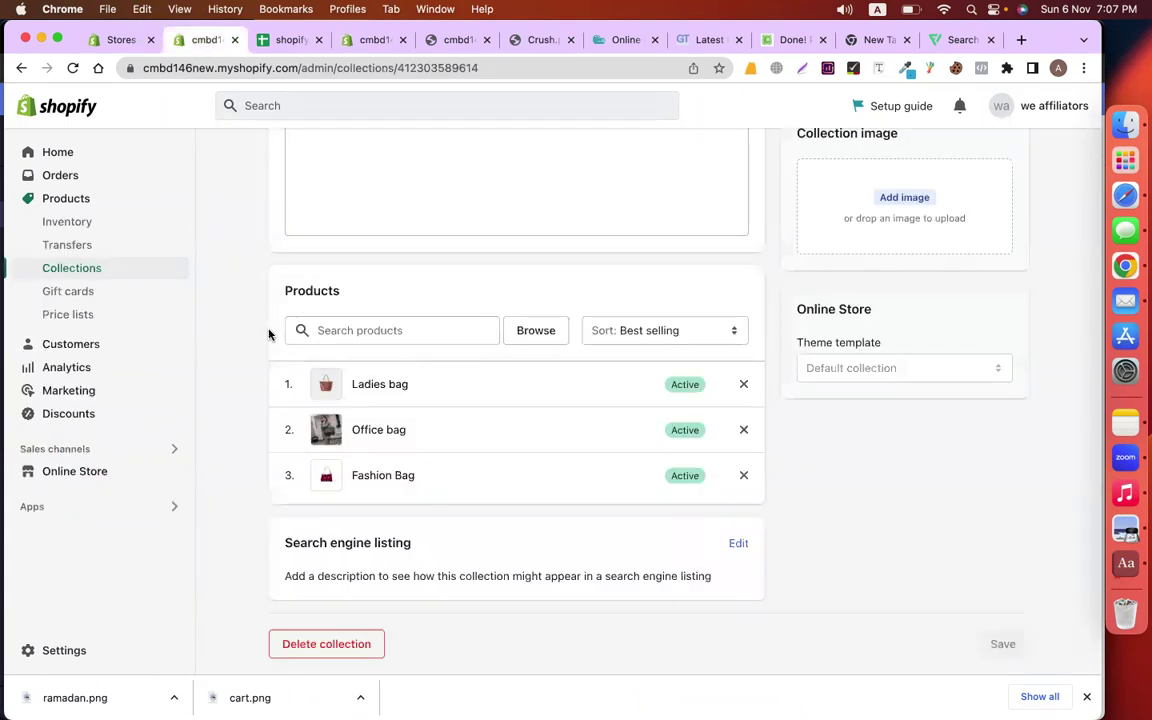
pyautogui.scroll(5, 268, 334)
pyautogui.click(352, 68)
pyautogui.press('super+c')
pyautogui.click(365, 40)
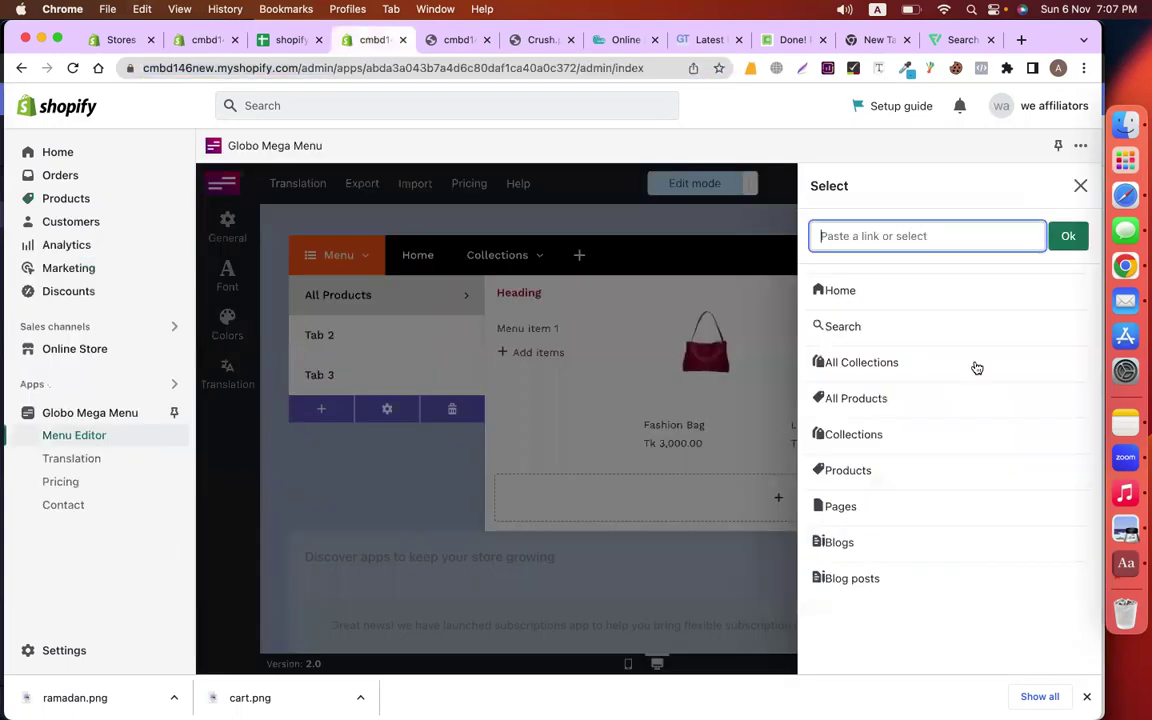
pyautogui.press('super+v')
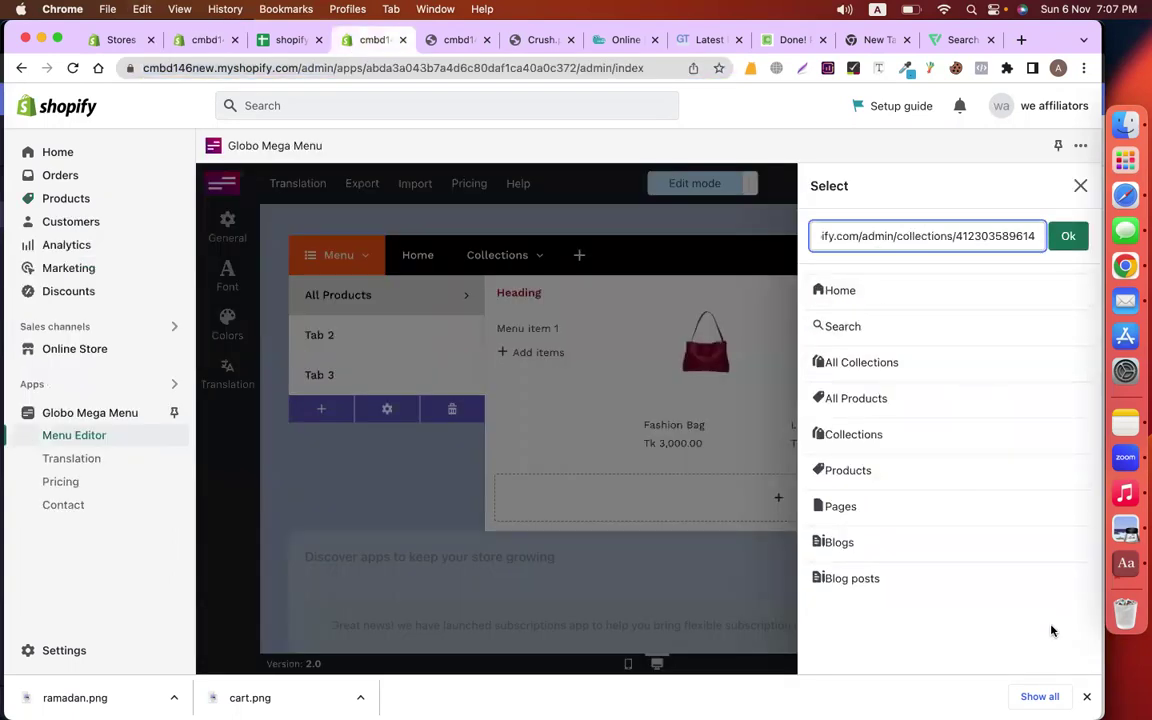
pyautogui.click(1066, 238)
pyautogui.click(911, 647)
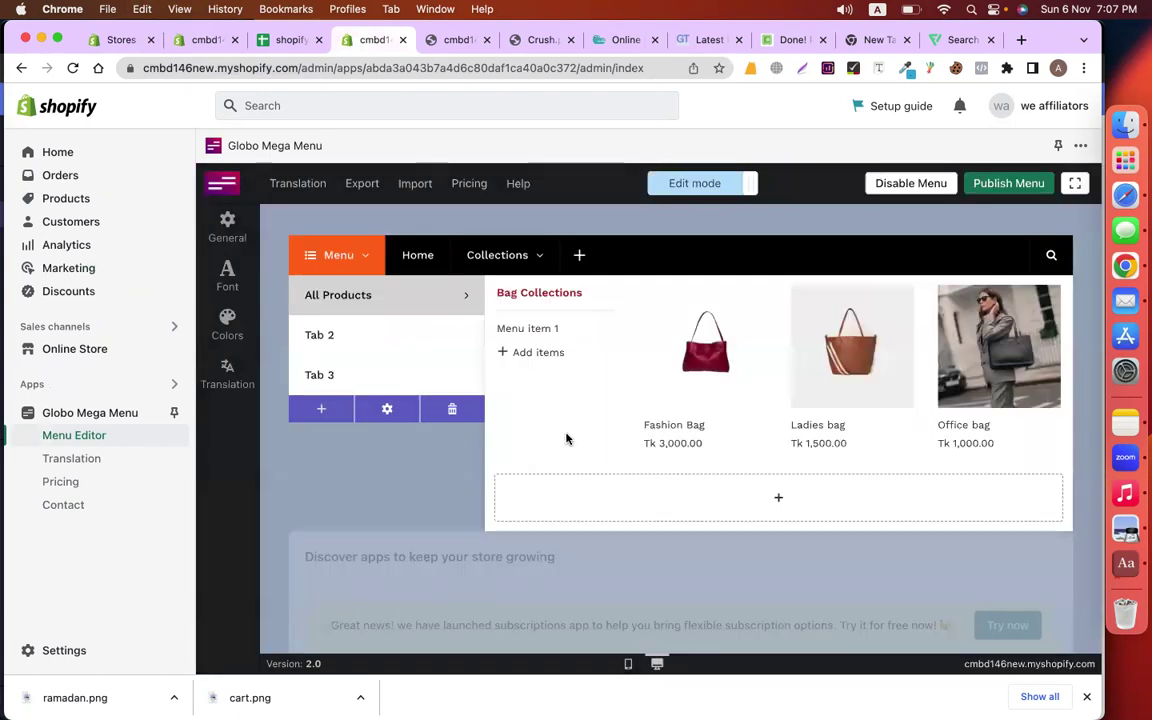
pyautogui.click(612, 329)
pyautogui.click(853, 470)
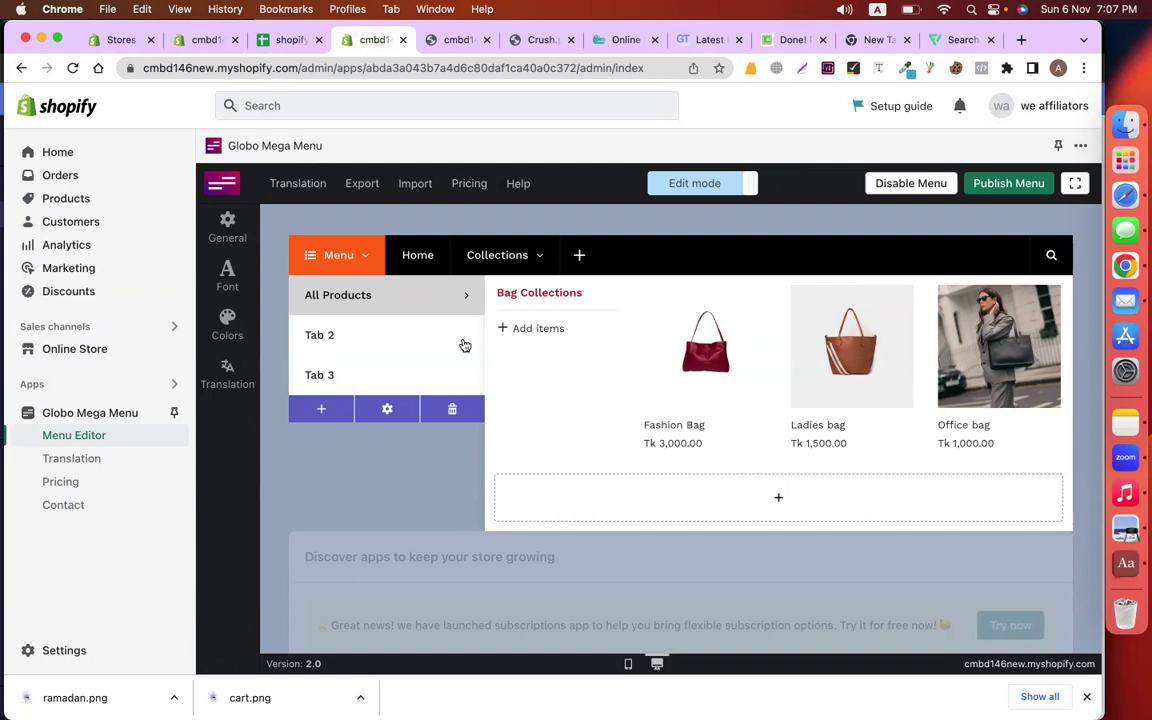
# Rename the All Products tab to Bags
pyautogui.click(461, 289)
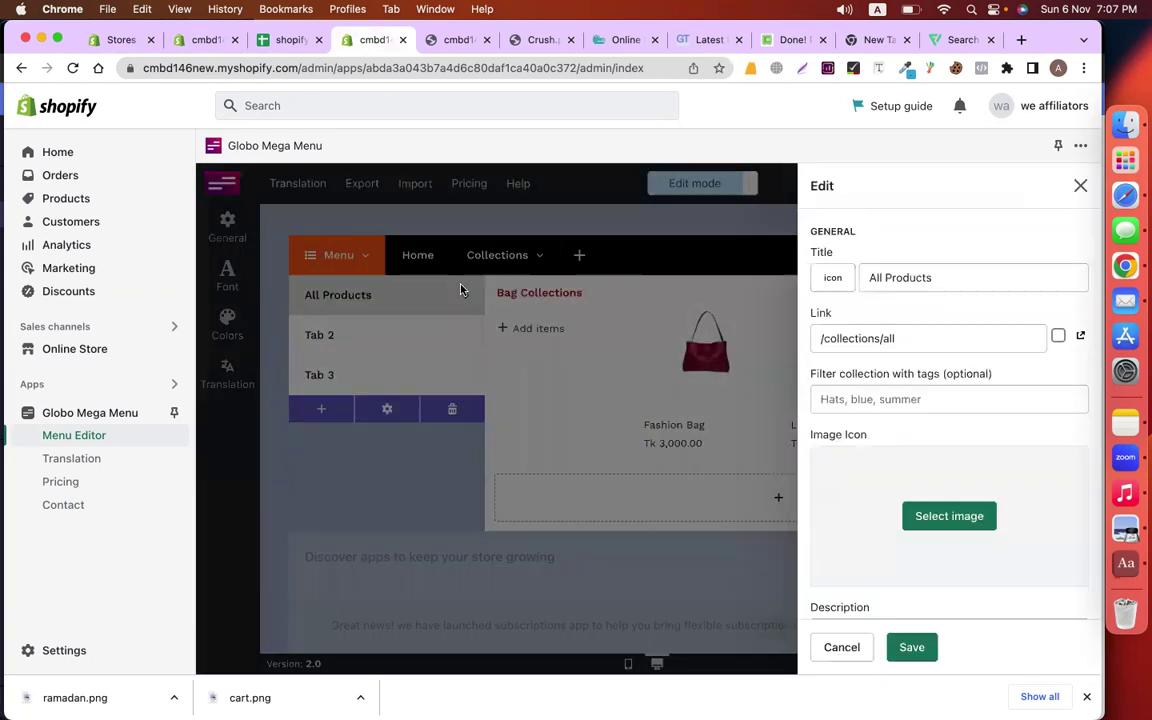
pyautogui.moveTo(934, 277); pyautogui.dragTo(864, 278)
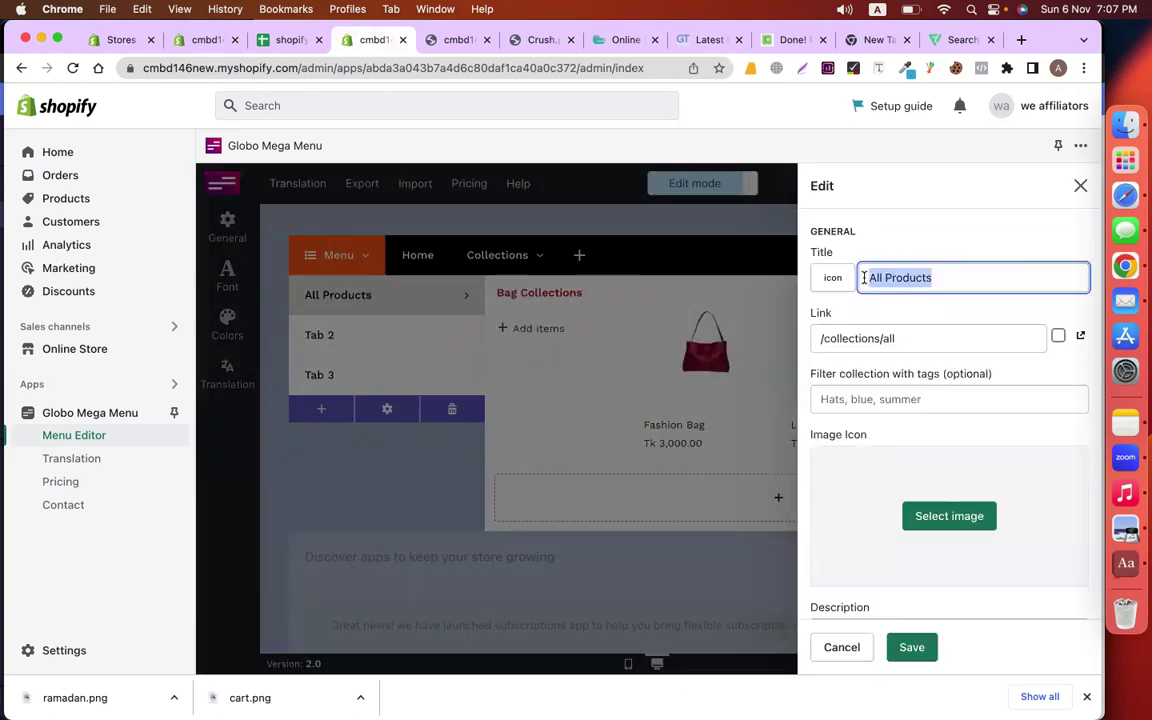
pyautogui.write('All Ba')
pyautogui.press('super+a')
pyautogui.write('Ba')
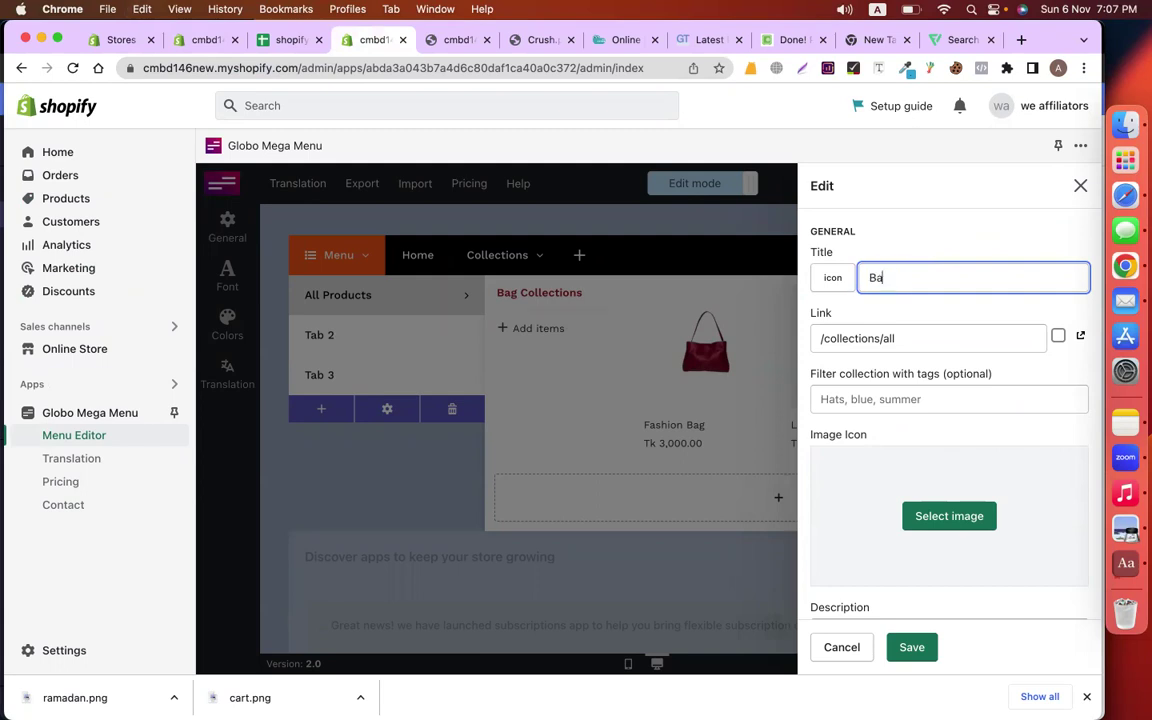
pyautogui.click(920, 647)
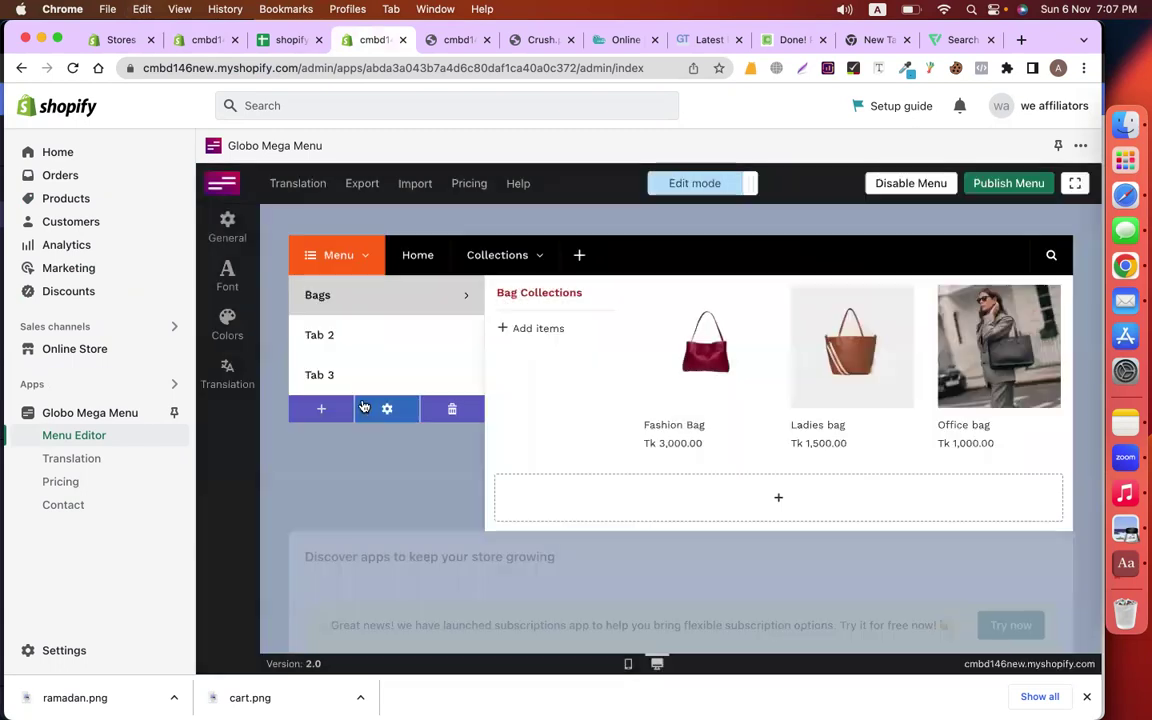
# Rename Tab 2 to Chocolate and begin adding a block to its empty content
pyautogui.click(460, 325)
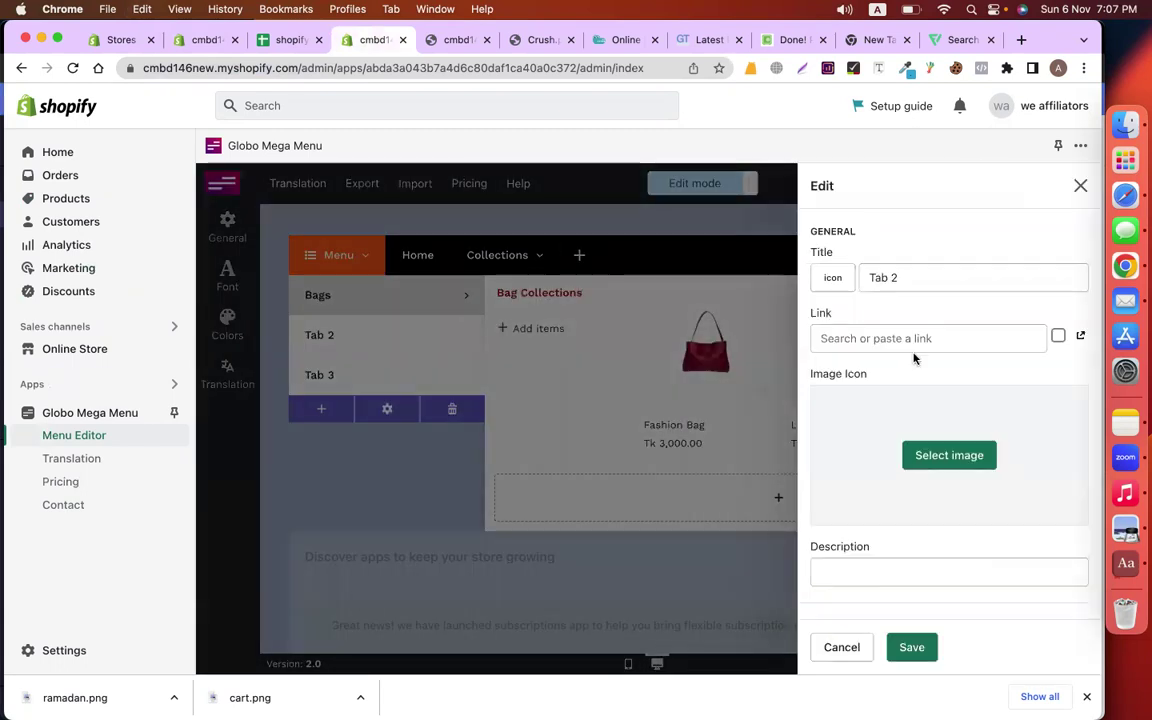
pyautogui.tripleClick(910, 272)
pyautogui.write('Choco')
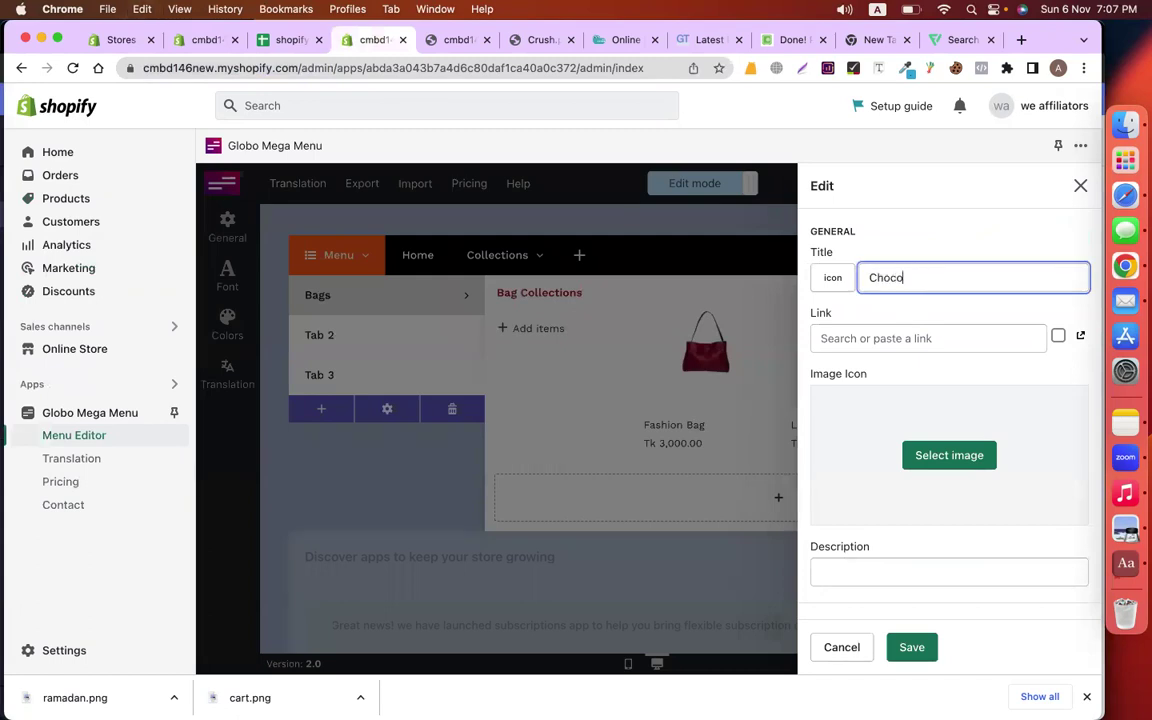
pyautogui.write('late')
pyautogui.click(915, 647)
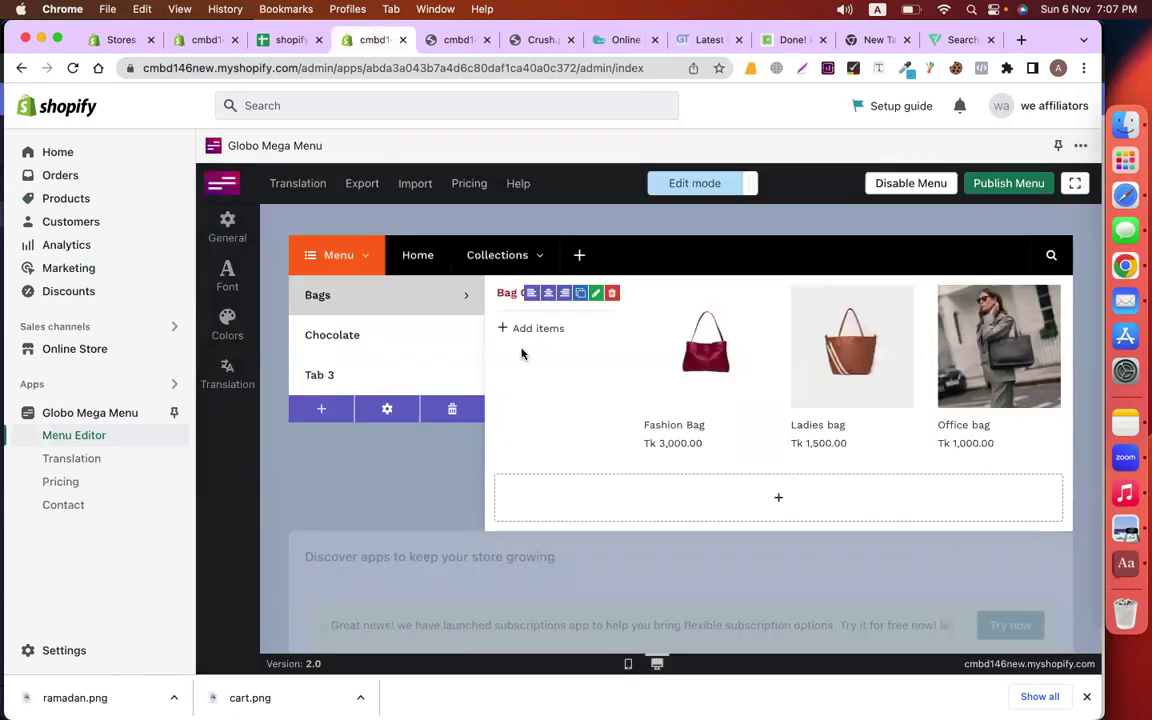
pyautogui.click(375, 344)
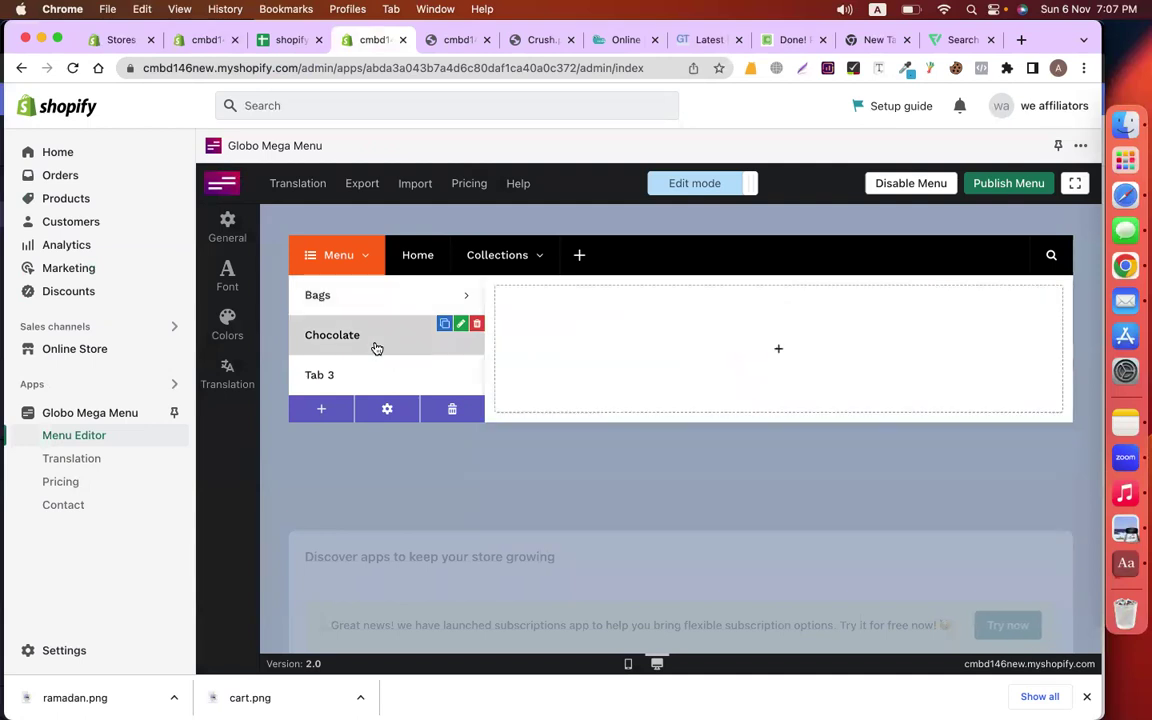
pyautogui.click(646, 343)
# Add a PEAK CHOCOLATE single-product block to the Chocolate tab
pyautogui.click(560, 266)
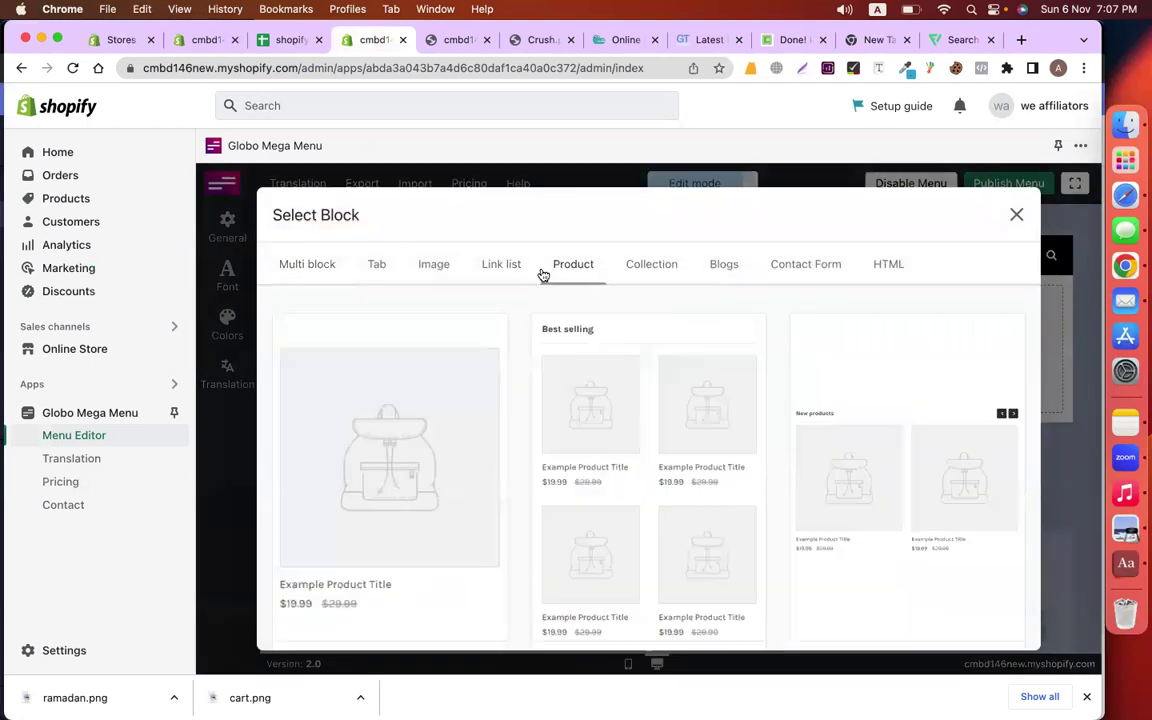
pyautogui.scroll(-5, 568, 452)
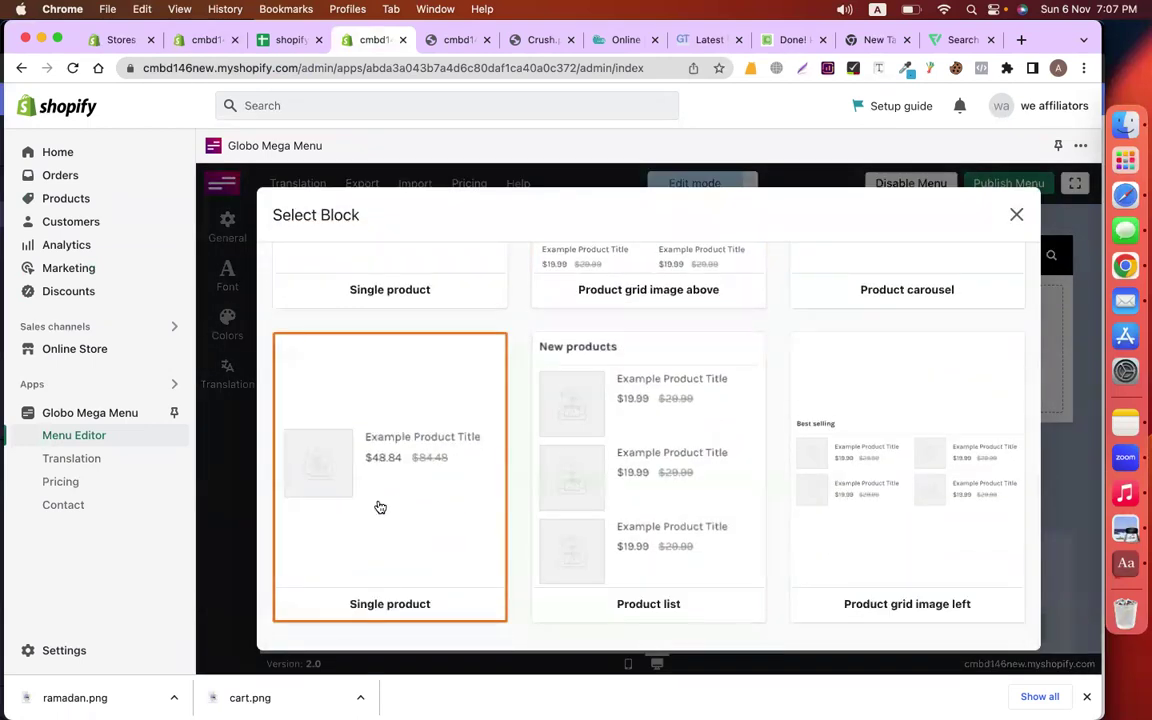
pyautogui.click(380, 508)
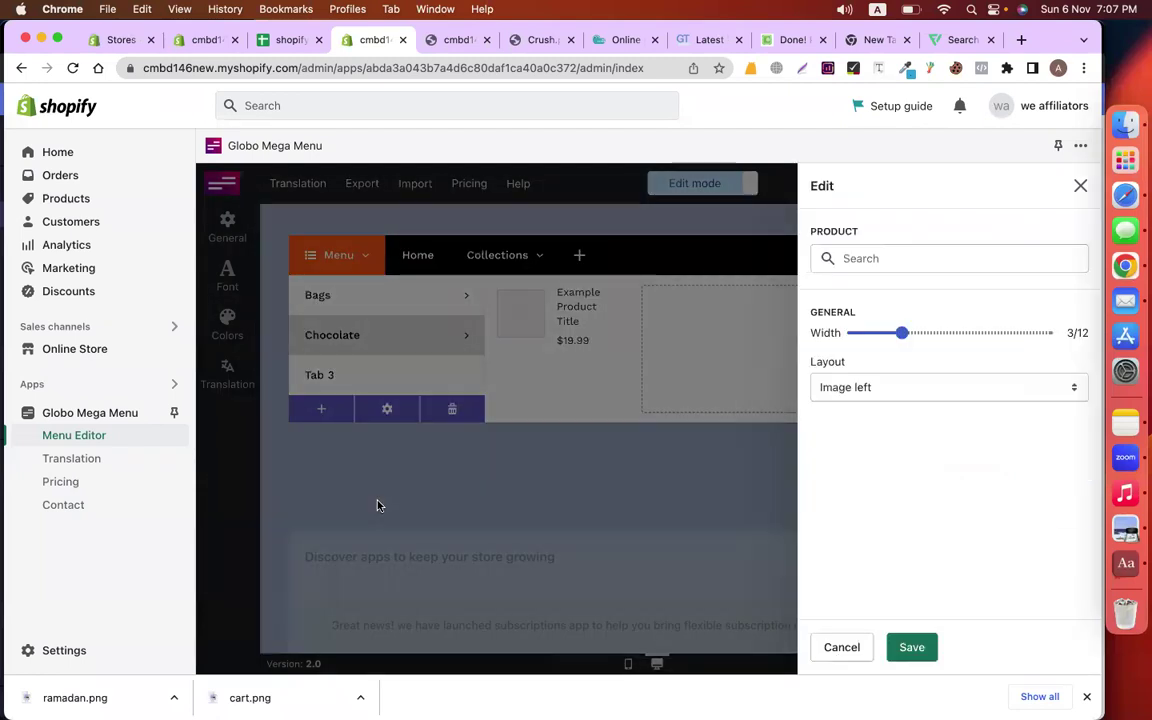
pyautogui.click(883, 265)
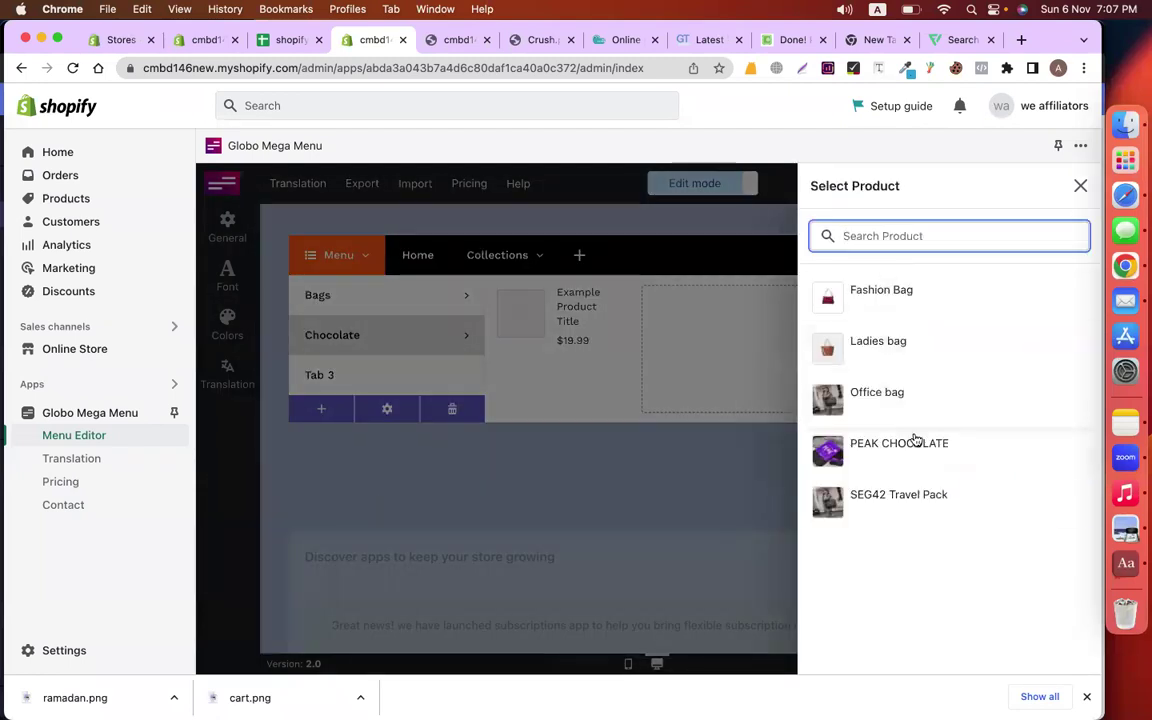
pyautogui.click(913, 441)
pyautogui.click(912, 647)
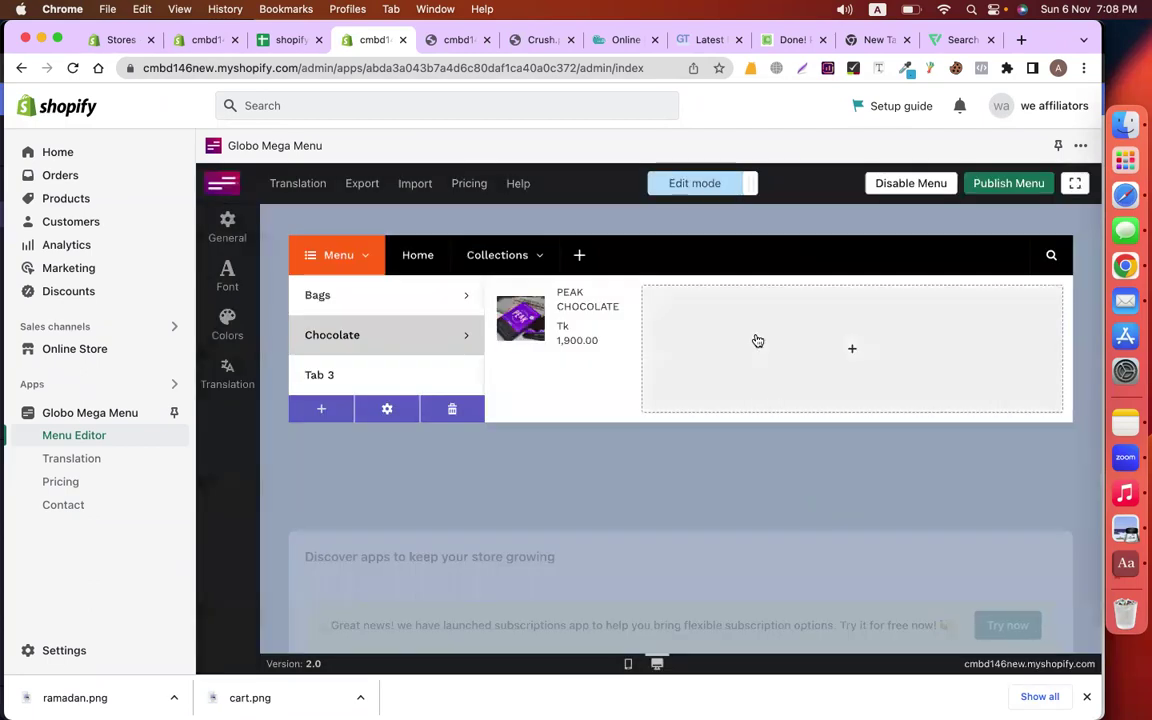
# Add a second product block showing SEG42 Travel Pack
pyautogui.click(758, 341)
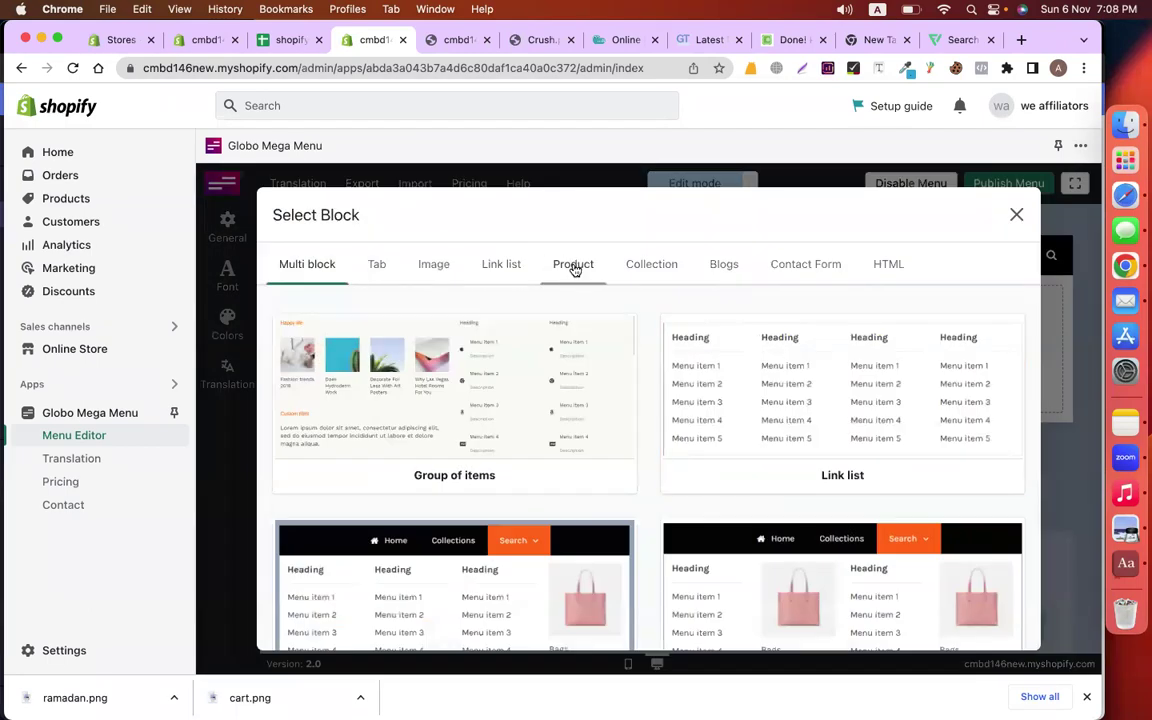
pyautogui.click(575, 270)
pyautogui.click(422, 450)
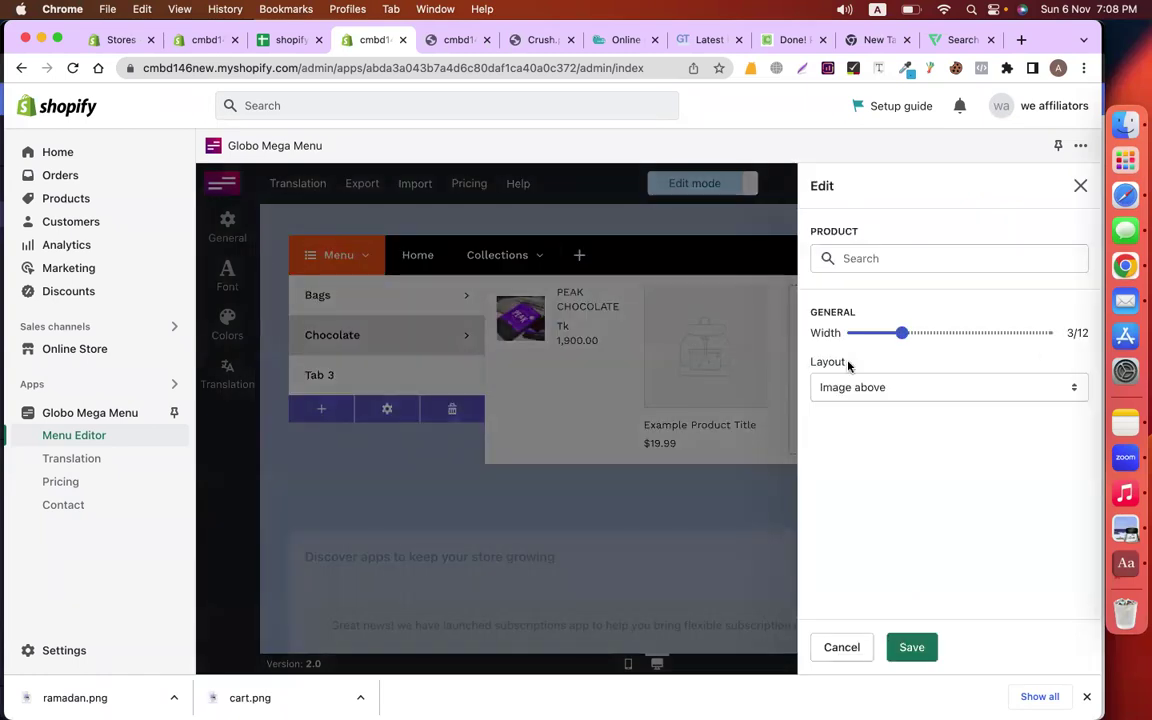
pyautogui.click(940, 262)
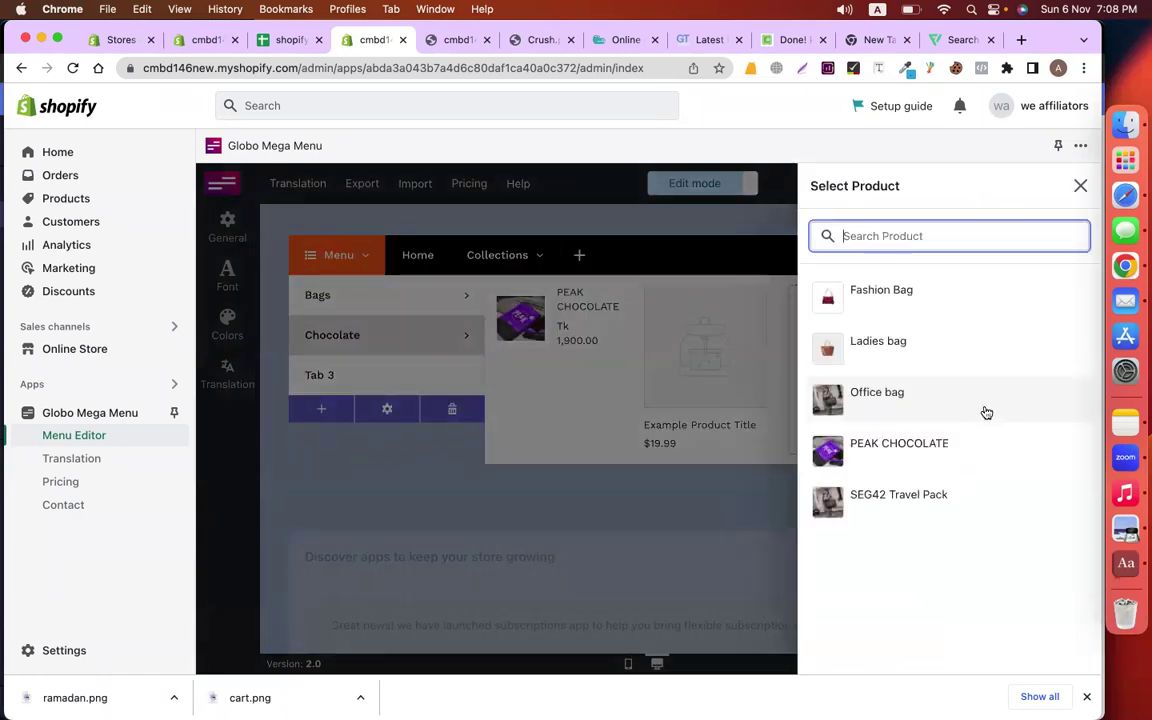
pyautogui.click(920, 497)
pyautogui.click(922, 649)
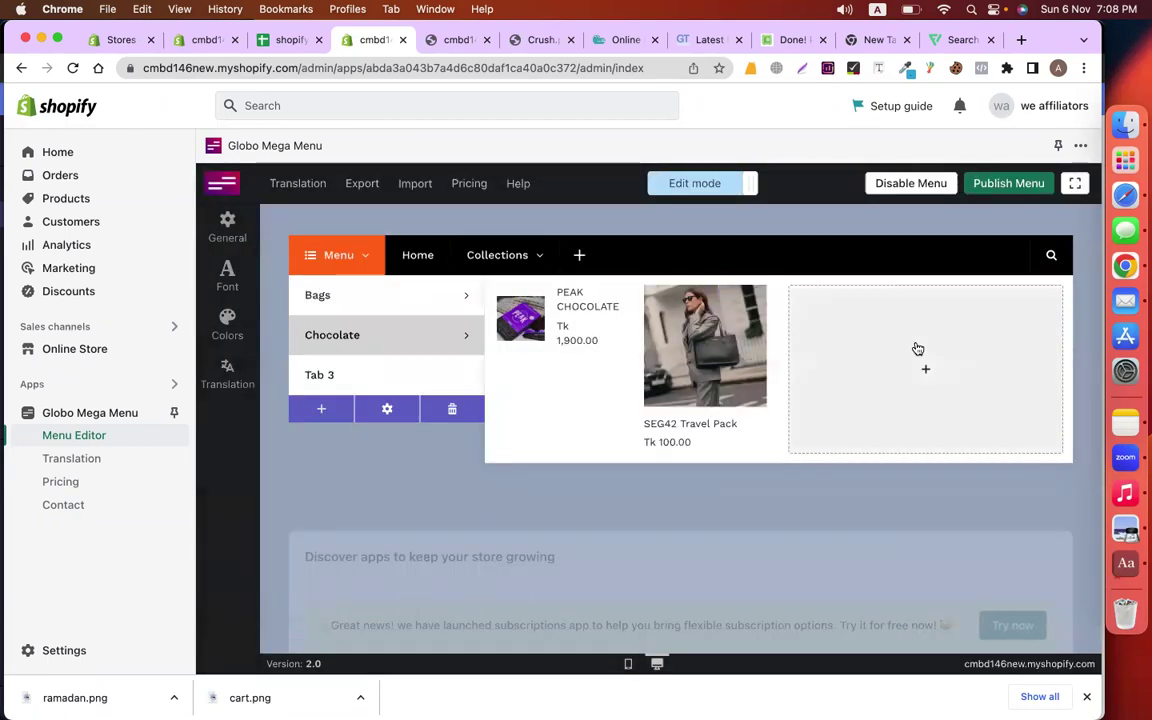
pyautogui.click(913, 347)
pyautogui.click(1014, 215)
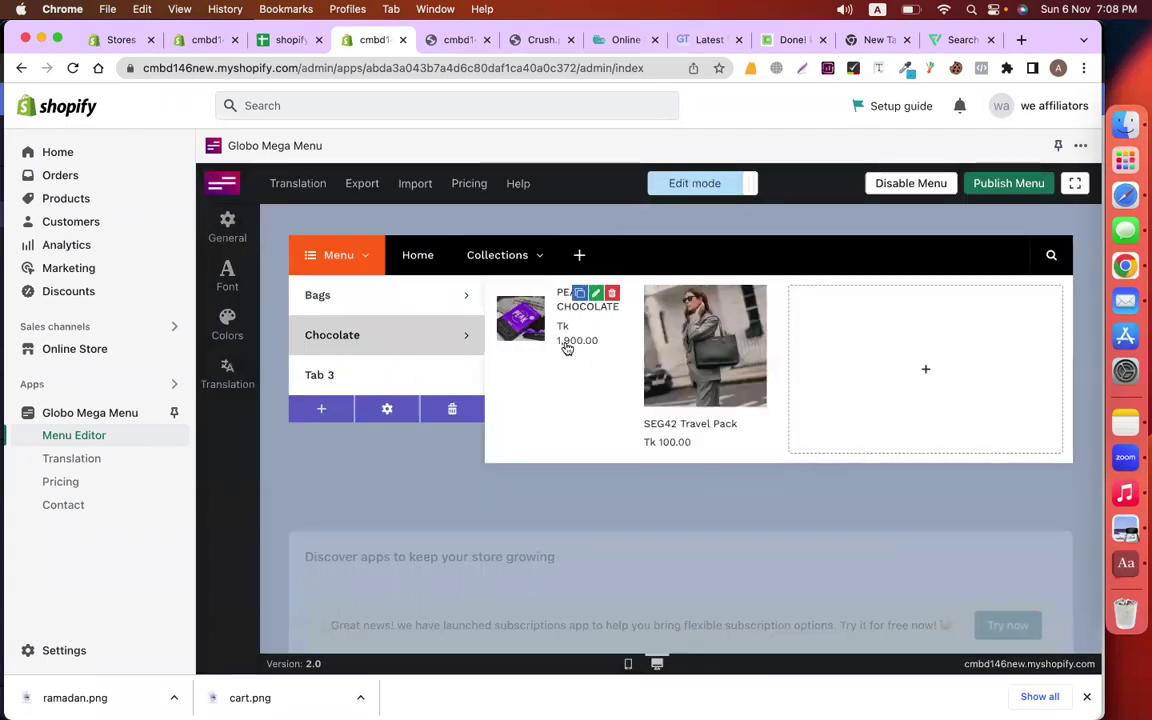
# Delete the SEG42 Travel Pack block and stretch PEAK CHOCOLATE to full width
pyautogui.click(595, 295)
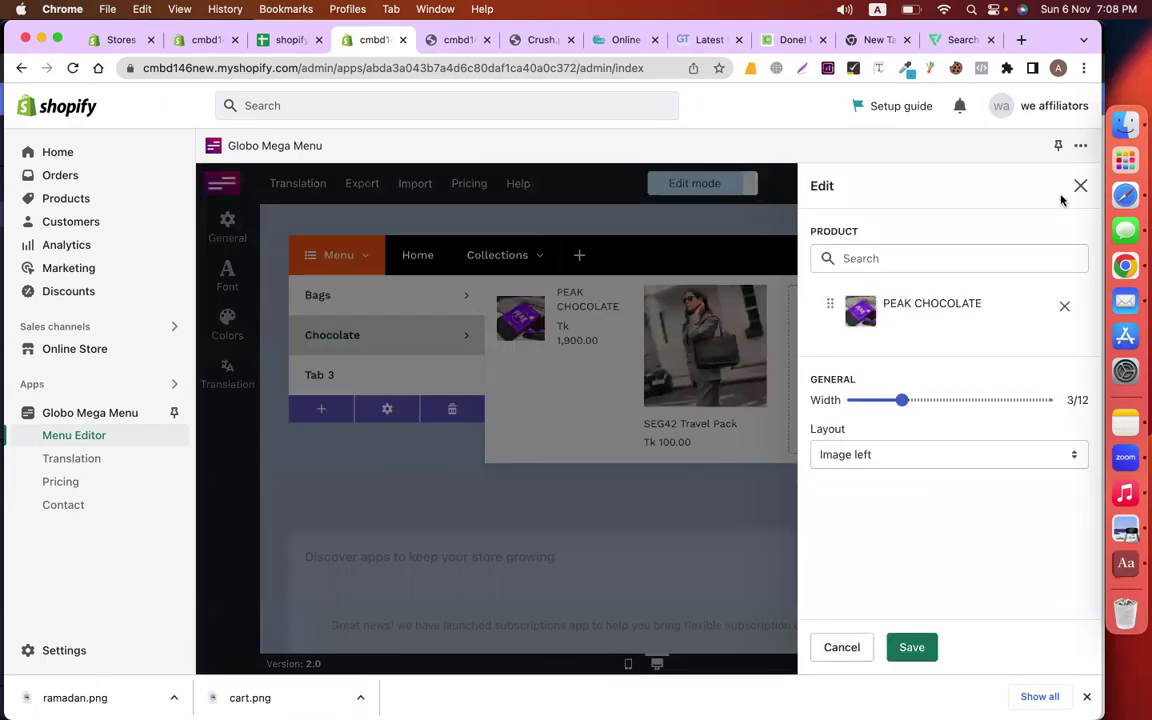
pyautogui.click(1080, 186)
pyautogui.click(767, 300)
pyautogui.click(836, 470)
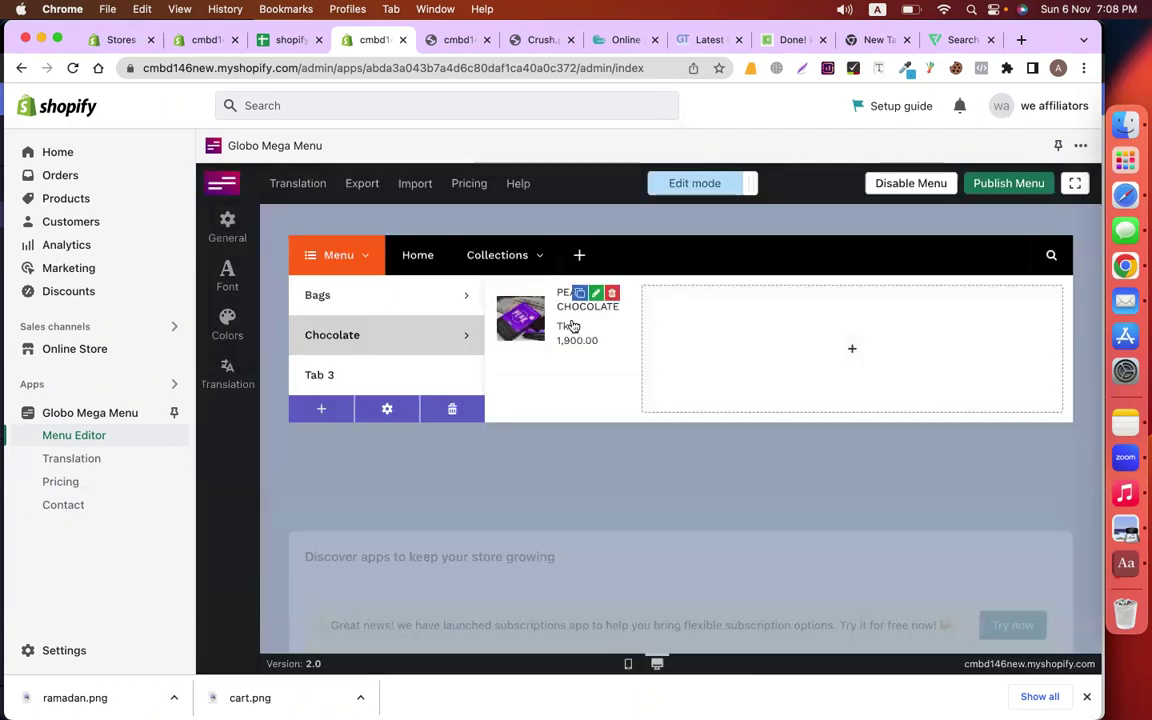
pyautogui.click(598, 297)
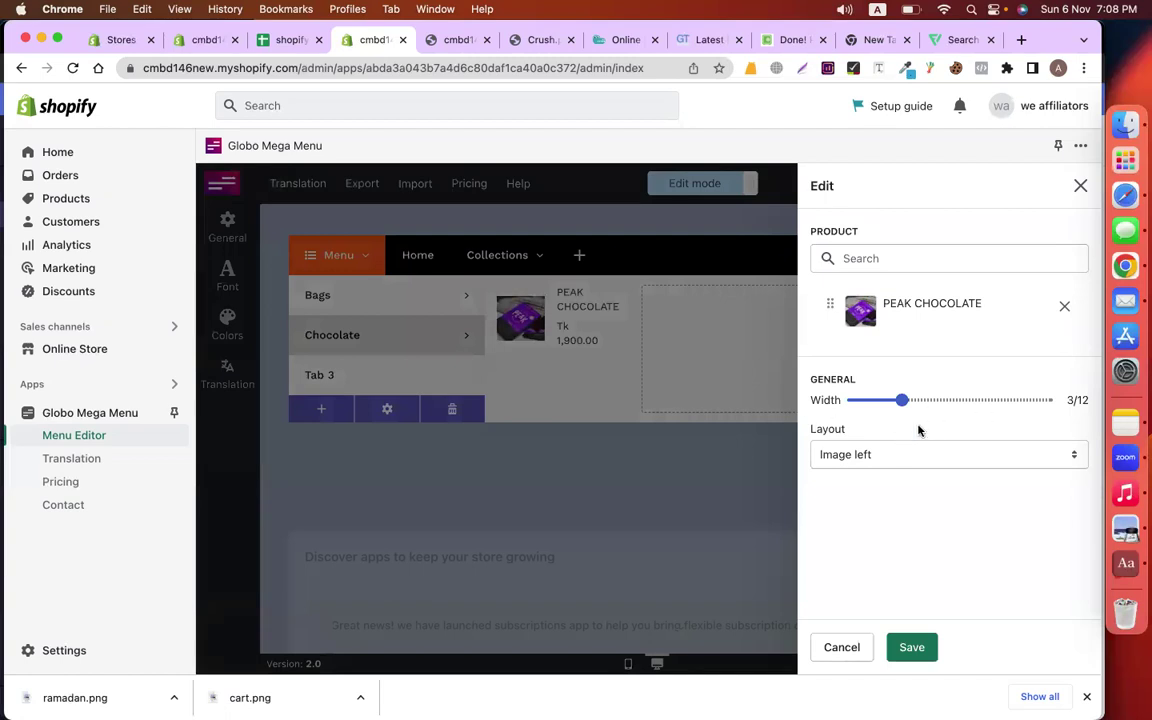
pyautogui.moveTo(900, 401); pyautogui.dragTo(1045, 401)
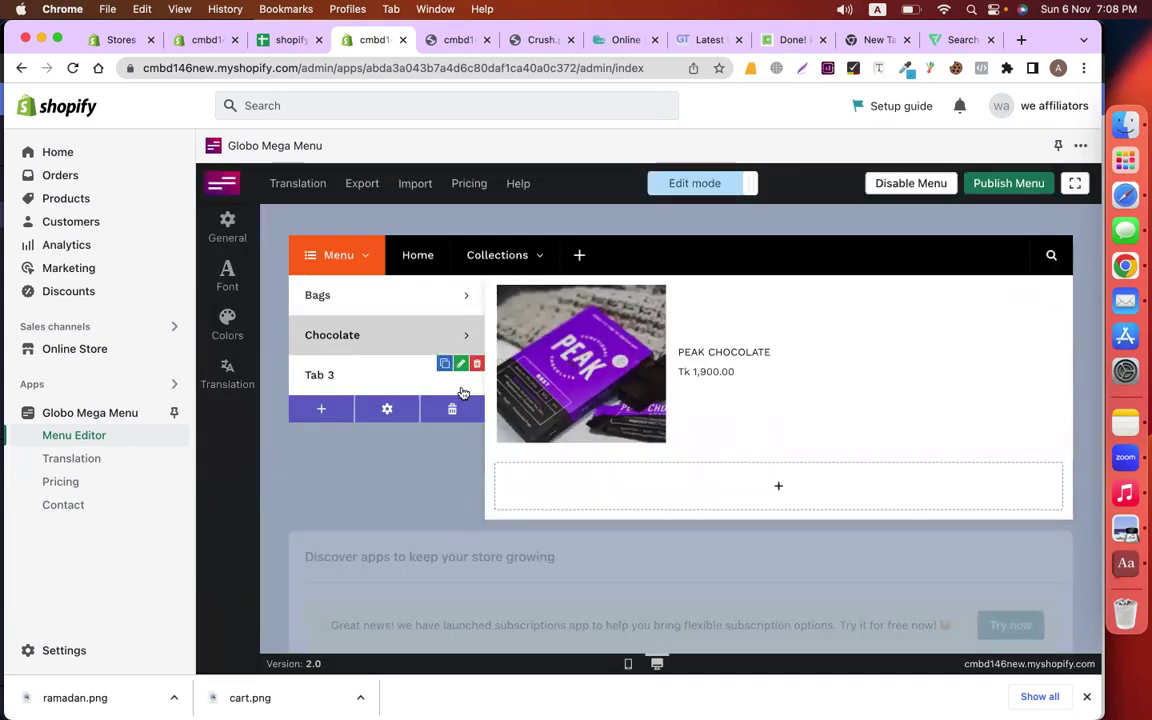
# Rename Tab 3 to Travel Bag
pyautogui.click(461, 364)
pyautogui.moveTo(905, 281); pyautogui.dragTo(855, 282)
pyautogui.write('Travel Bag')
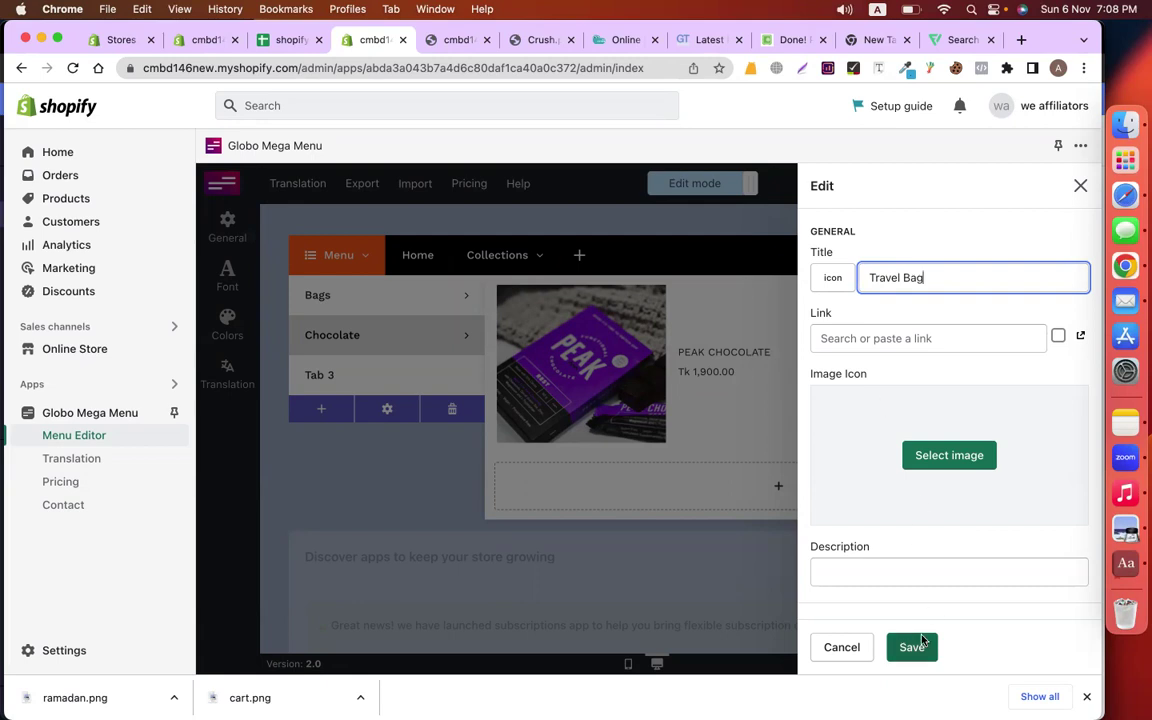
pyautogui.click(912, 647)
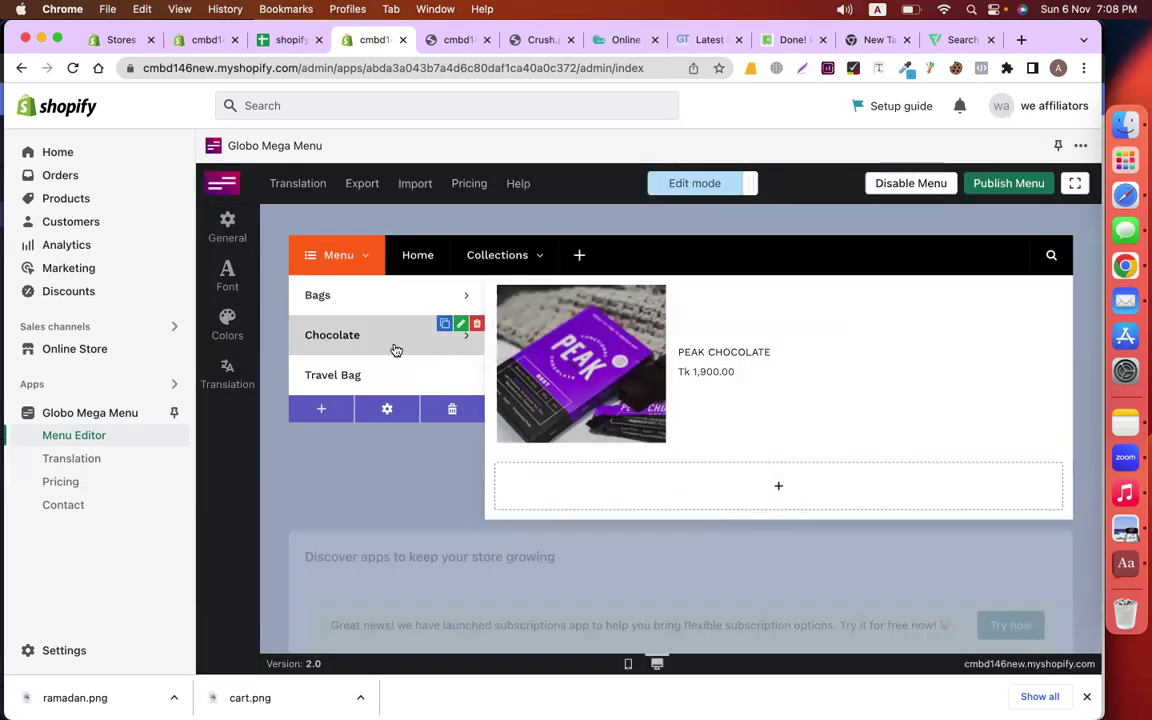
# Add a full-width SEG42 Travel Pack product block to the Travel Bag tab
pyautogui.click(378, 377)
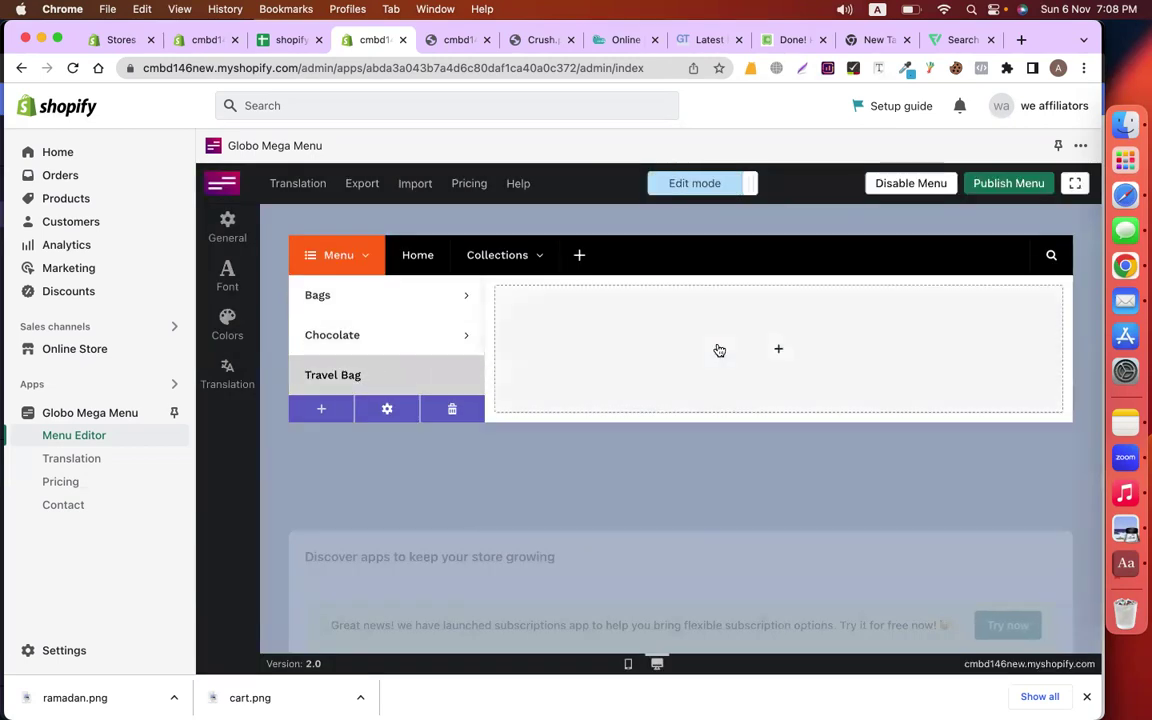
pyautogui.click(717, 348)
pyautogui.click(578, 266)
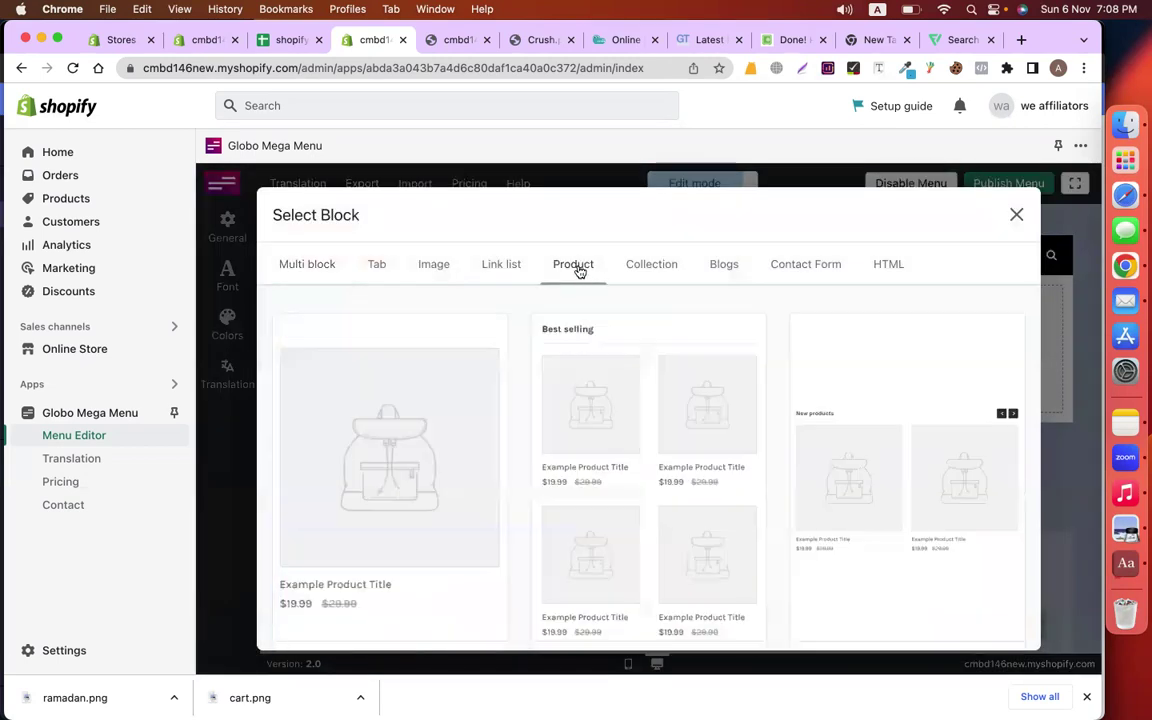
pyautogui.click(351, 498)
pyautogui.click(884, 266)
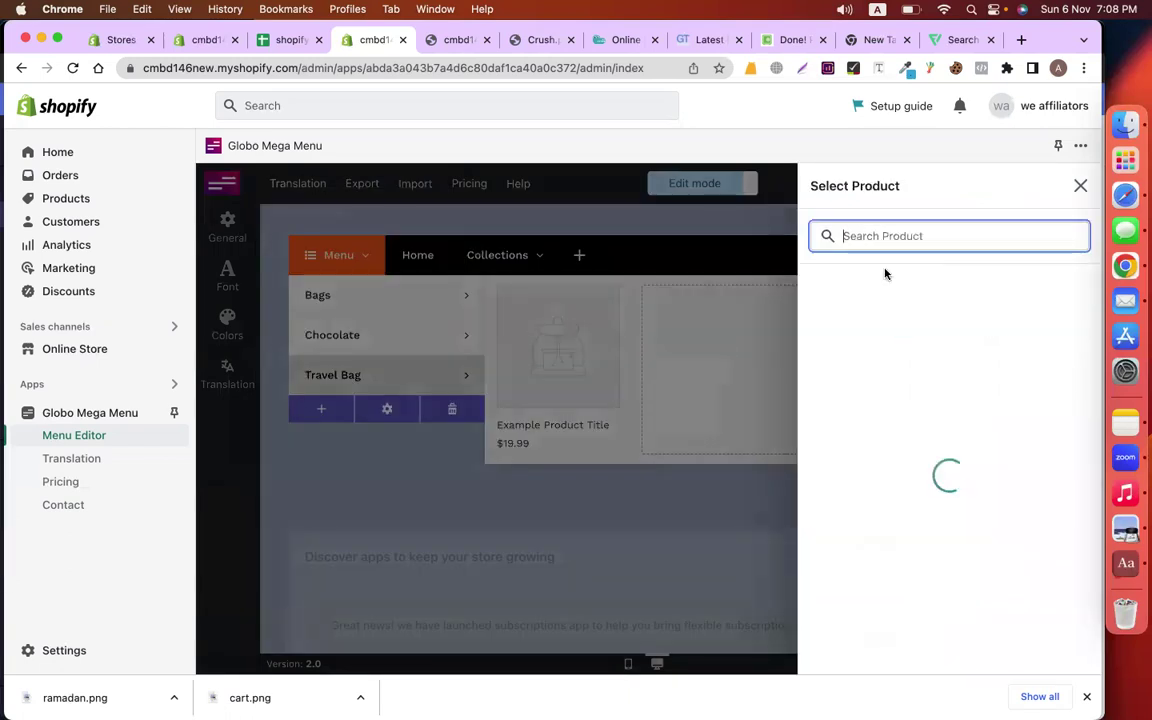
pyautogui.click(920, 505)
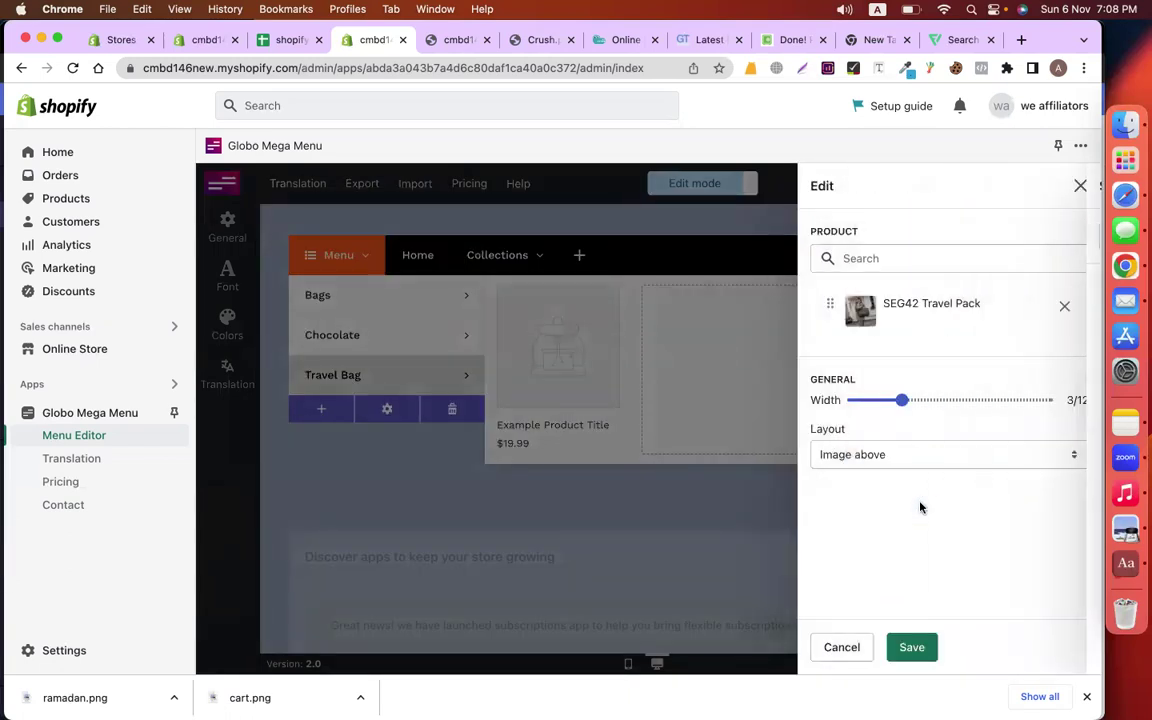
pyautogui.moveTo(903, 401); pyautogui.dragTo(1046, 400)
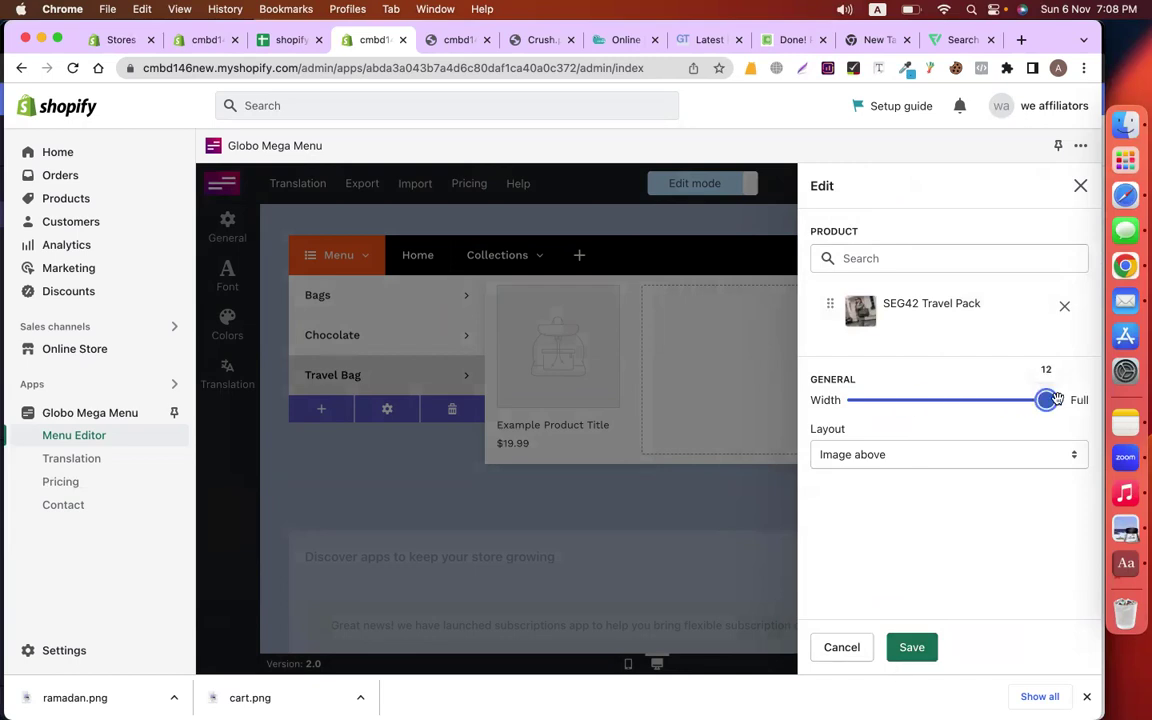
pyautogui.click(910, 646)
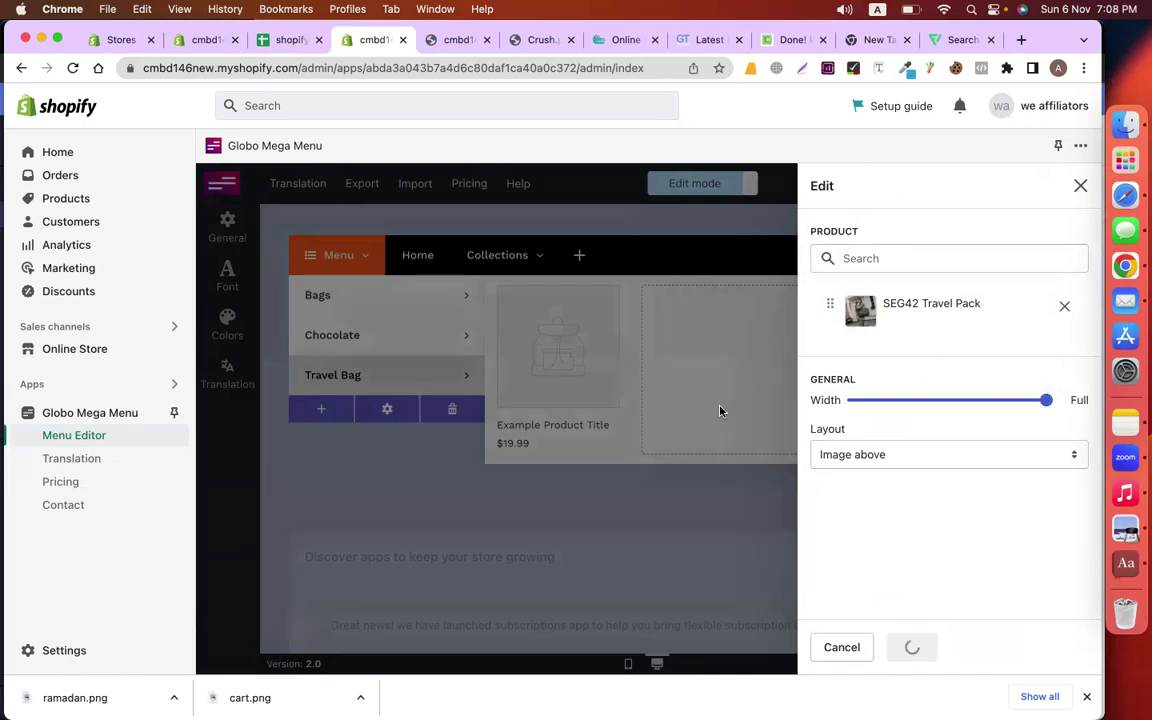
pyautogui.scroll(-5, 800, 463)
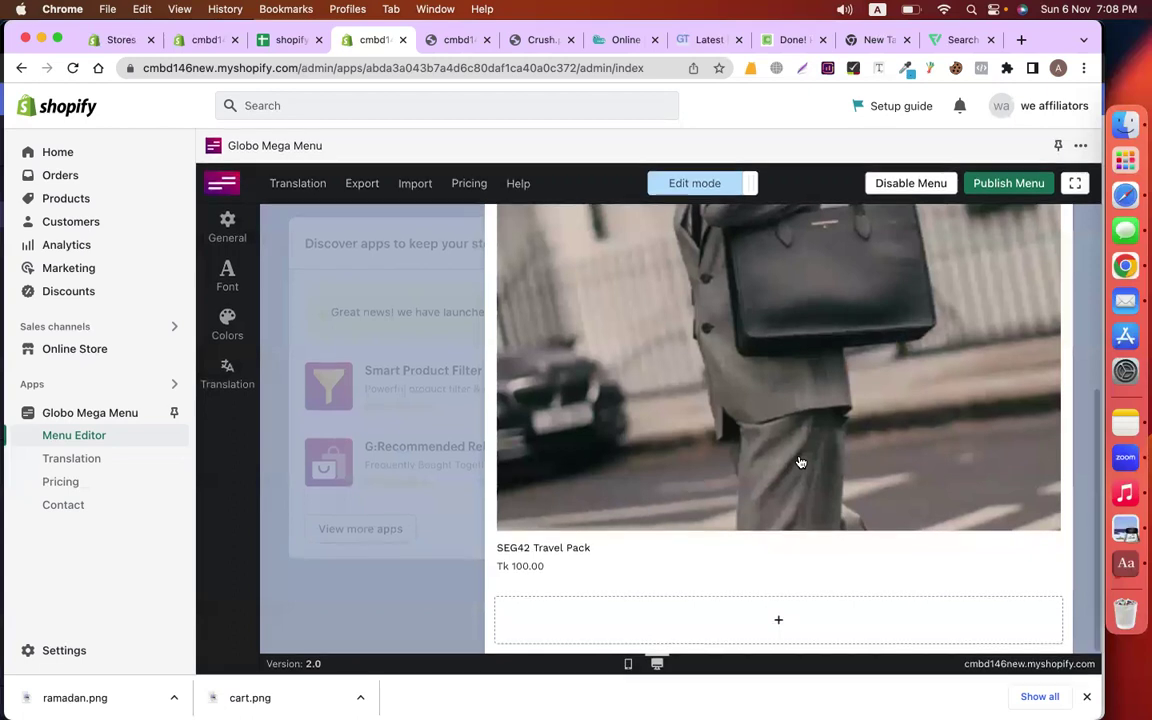
pyautogui.scroll(5, 800, 463)
pyautogui.scroll(-5, 800, 463)
pyautogui.scroll(5, 800, 463)
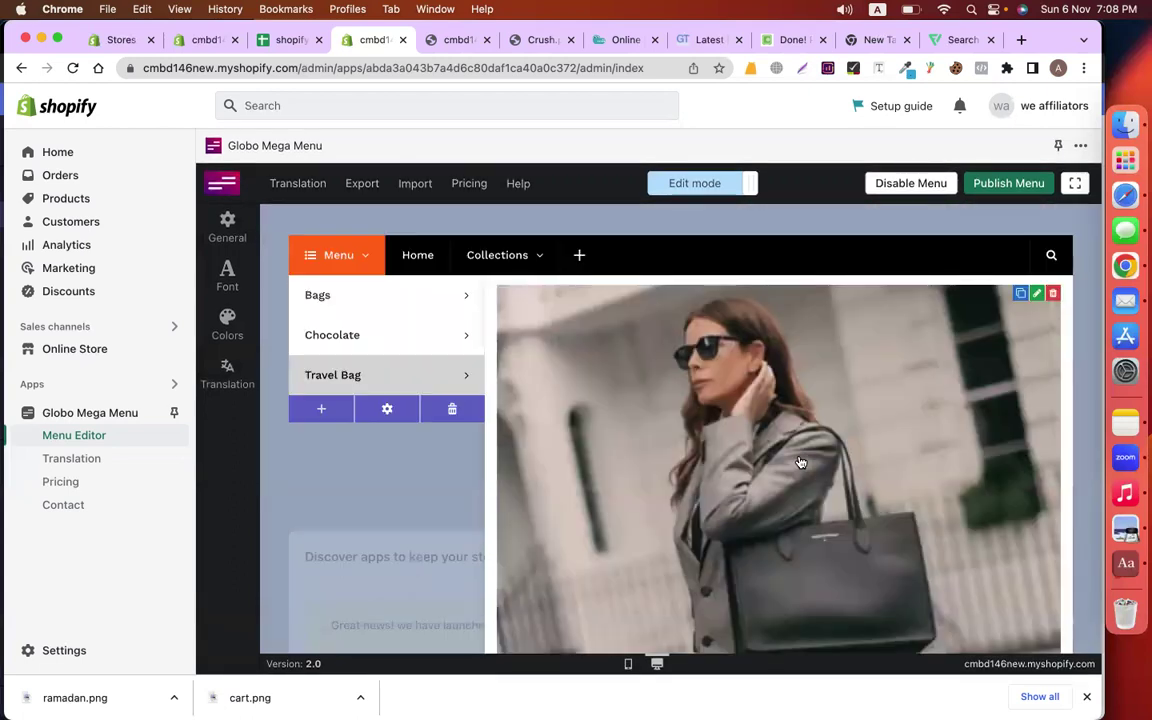
# Add the Contact page from existing store pages as a top-level menu item
pyautogui.click(580, 256)
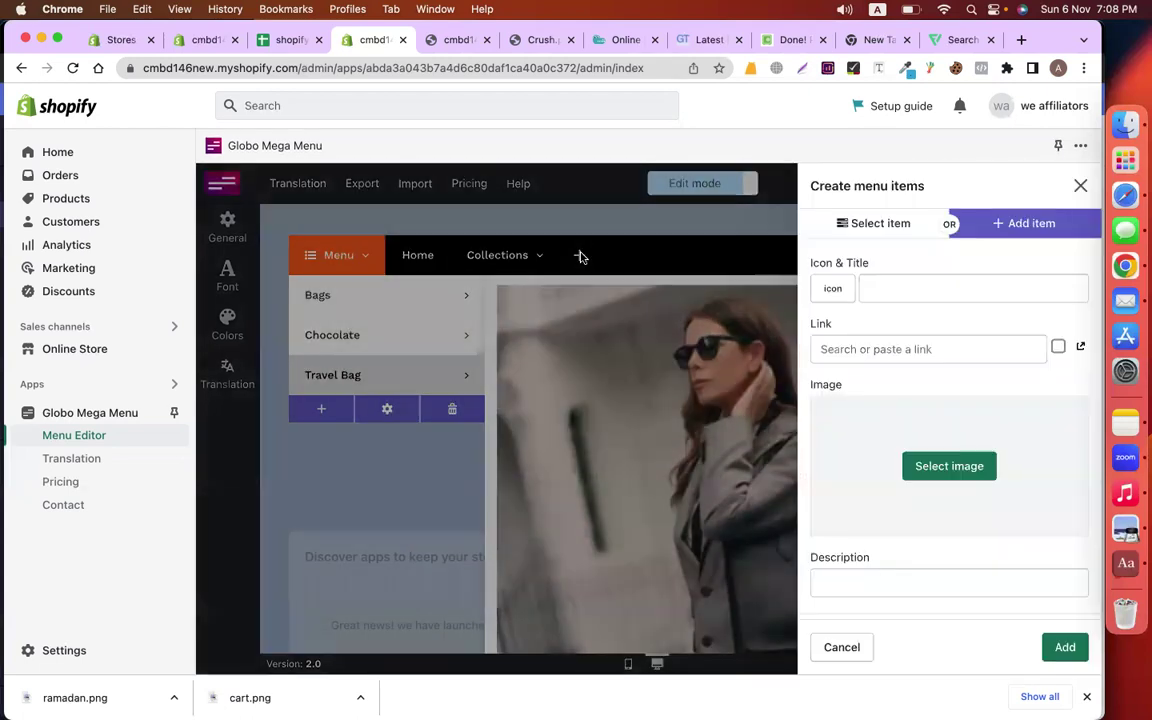
pyautogui.click(880, 224)
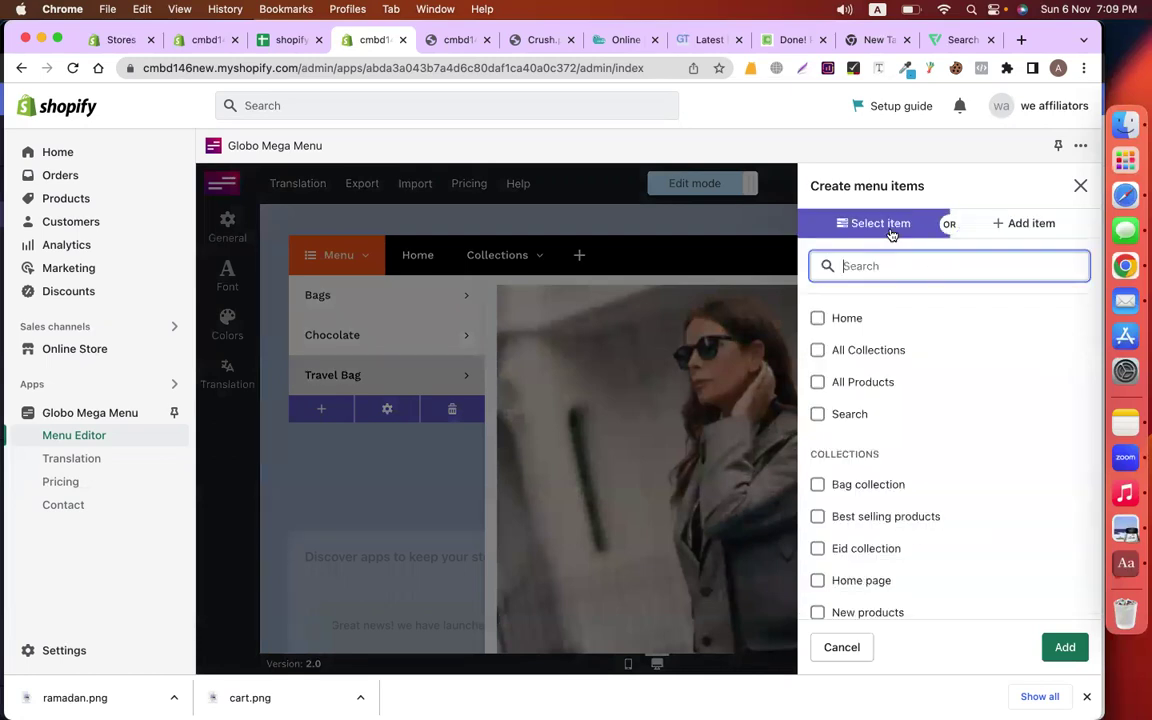
pyautogui.scroll(-5, 897, 434)
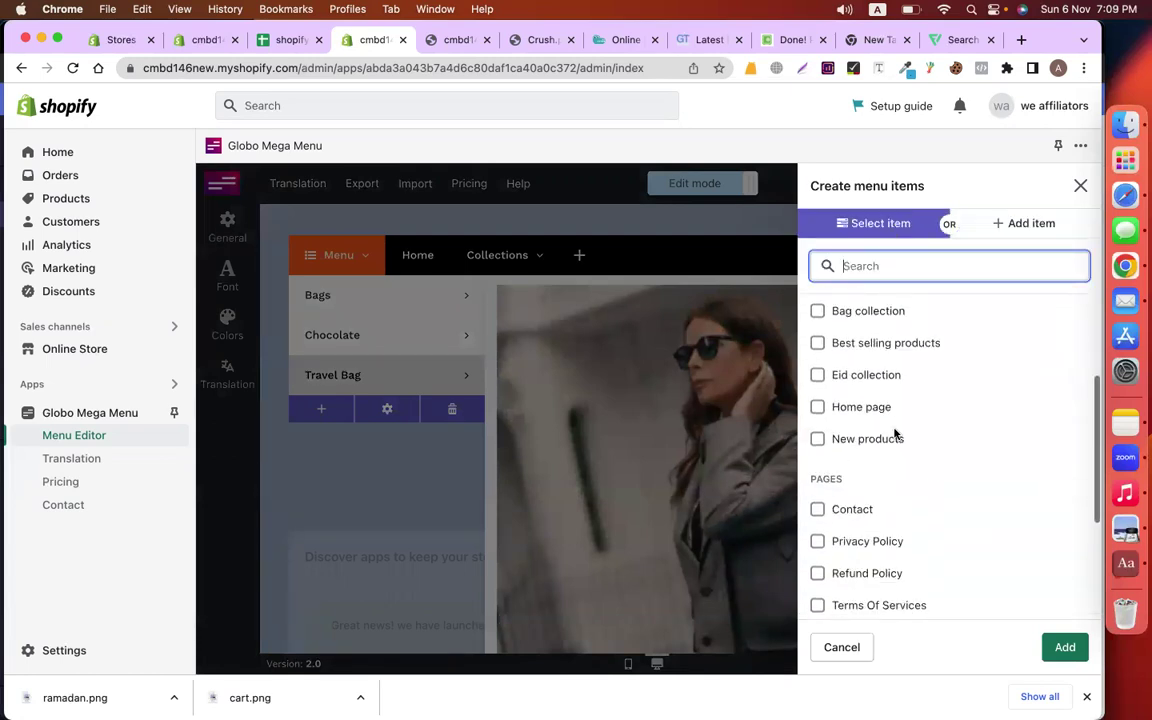
pyautogui.click(817, 366)
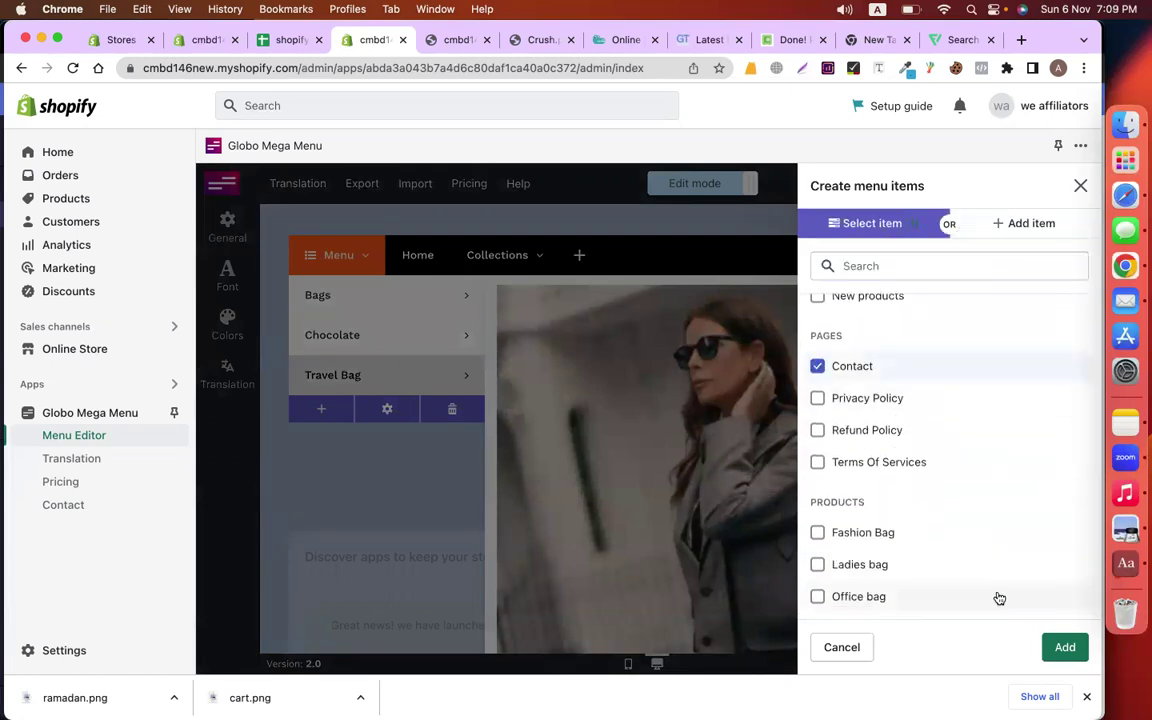
pyautogui.click(1063, 647)
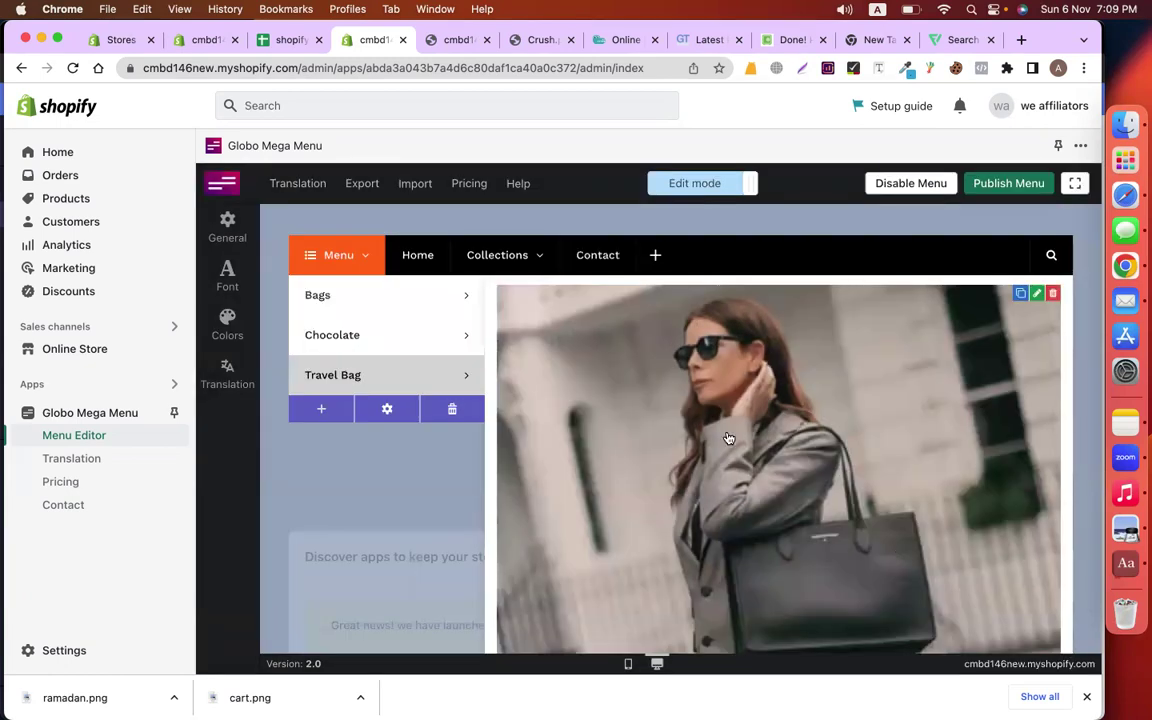
# Add the PEAK CHOCOLATE product as another top-level menu item
pyautogui.click(657, 256)
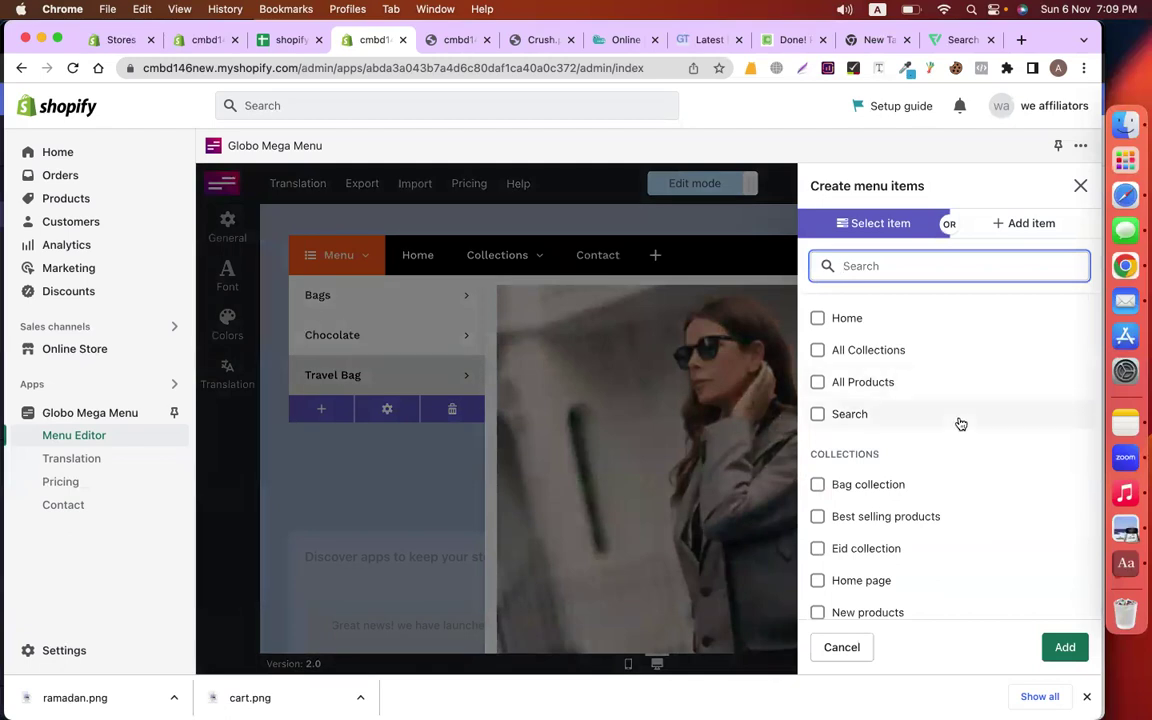
pyautogui.scroll(-3, 962, 427)
pyautogui.scroll(-4, 966, 430)
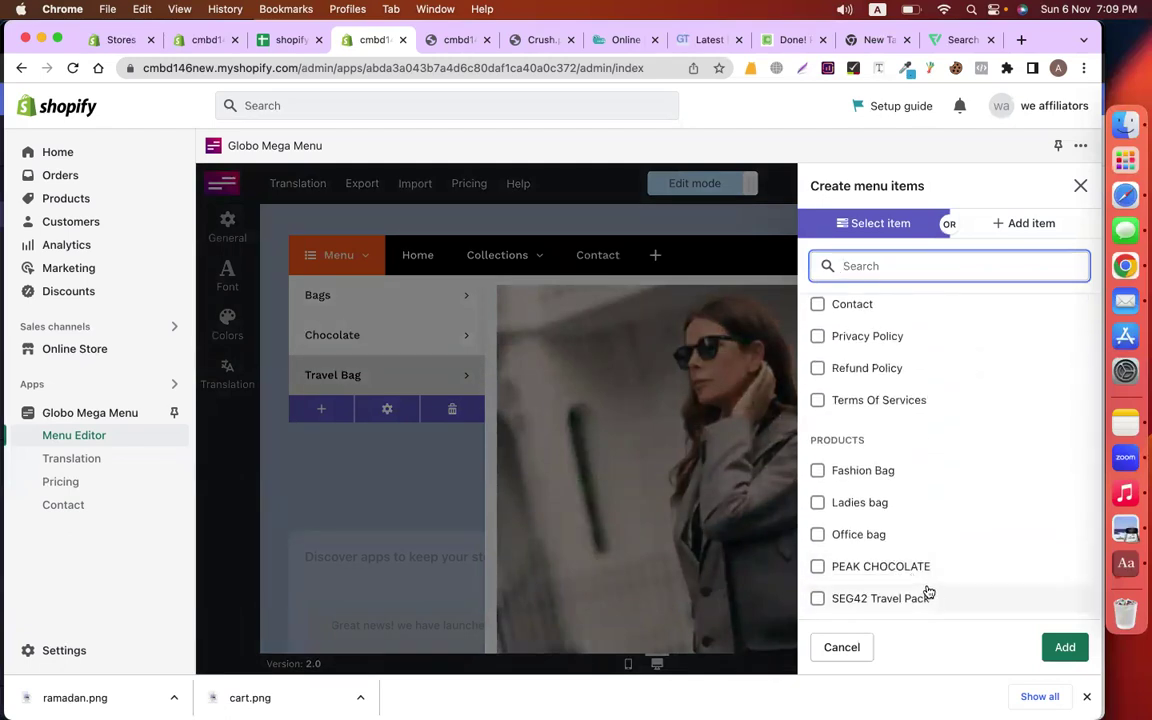
pyautogui.click(905, 567)
pyautogui.click(1065, 647)
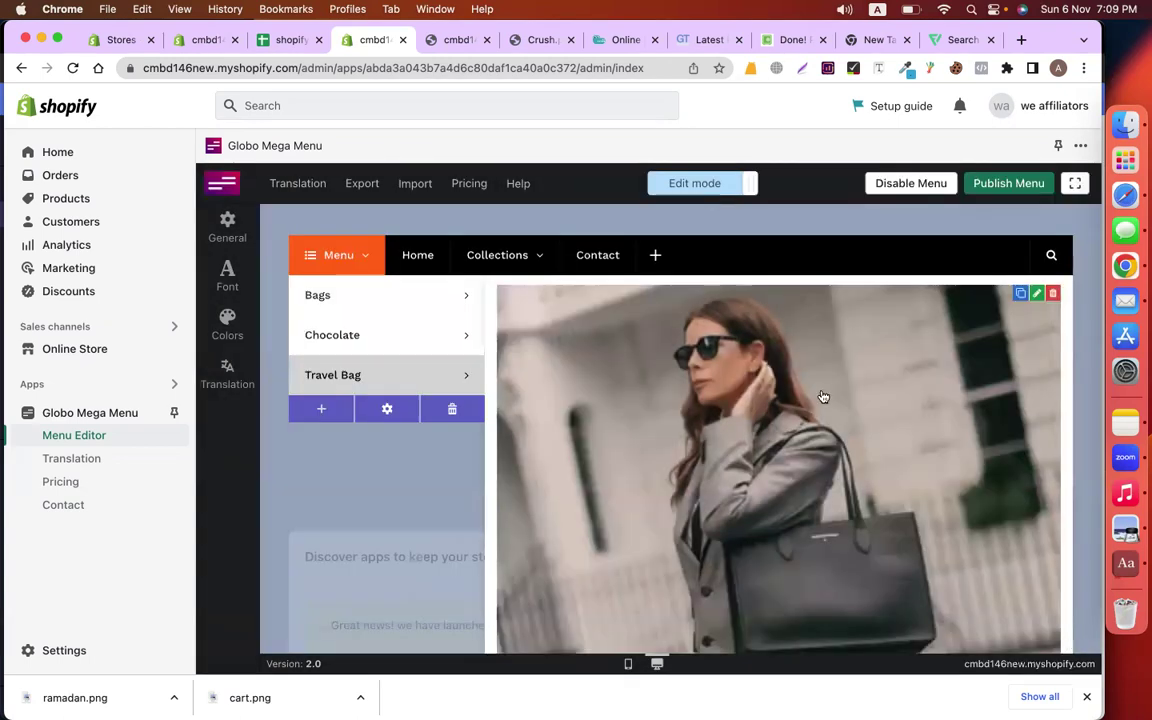
# Browse tab and mega menu submenu templates for PEAK CHOCOLATE, closing the picker without choosing one
pyautogui.moveTo(689, 254)
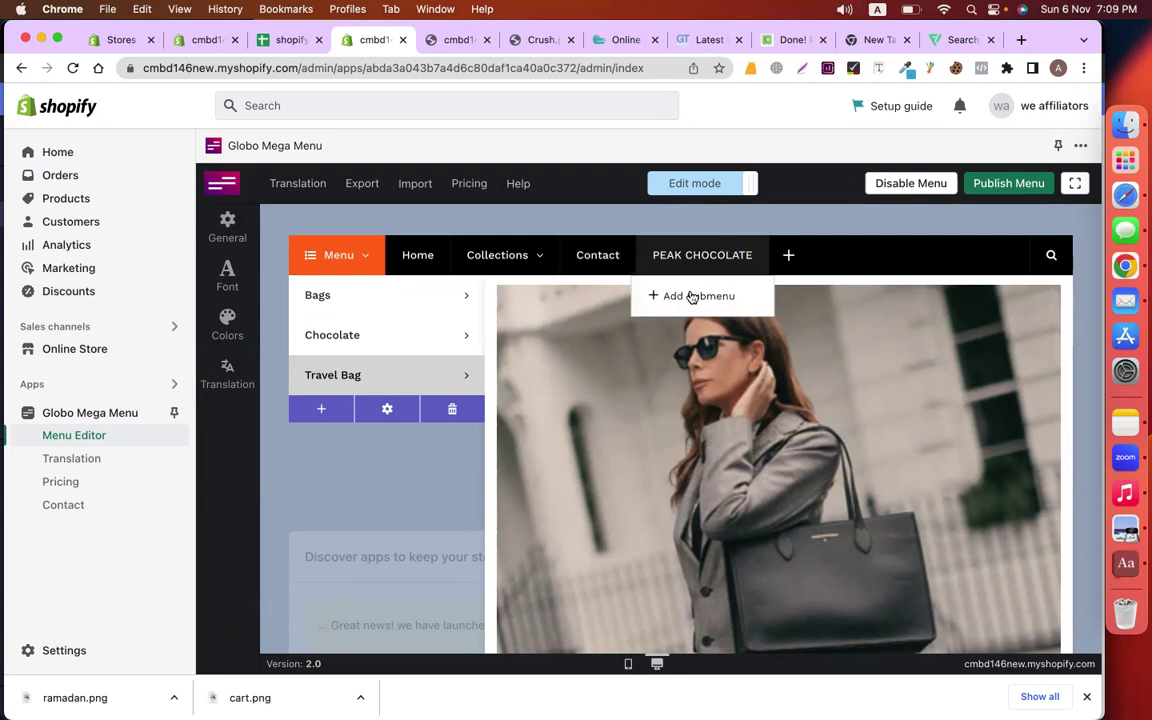
pyautogui.click(689, 297)
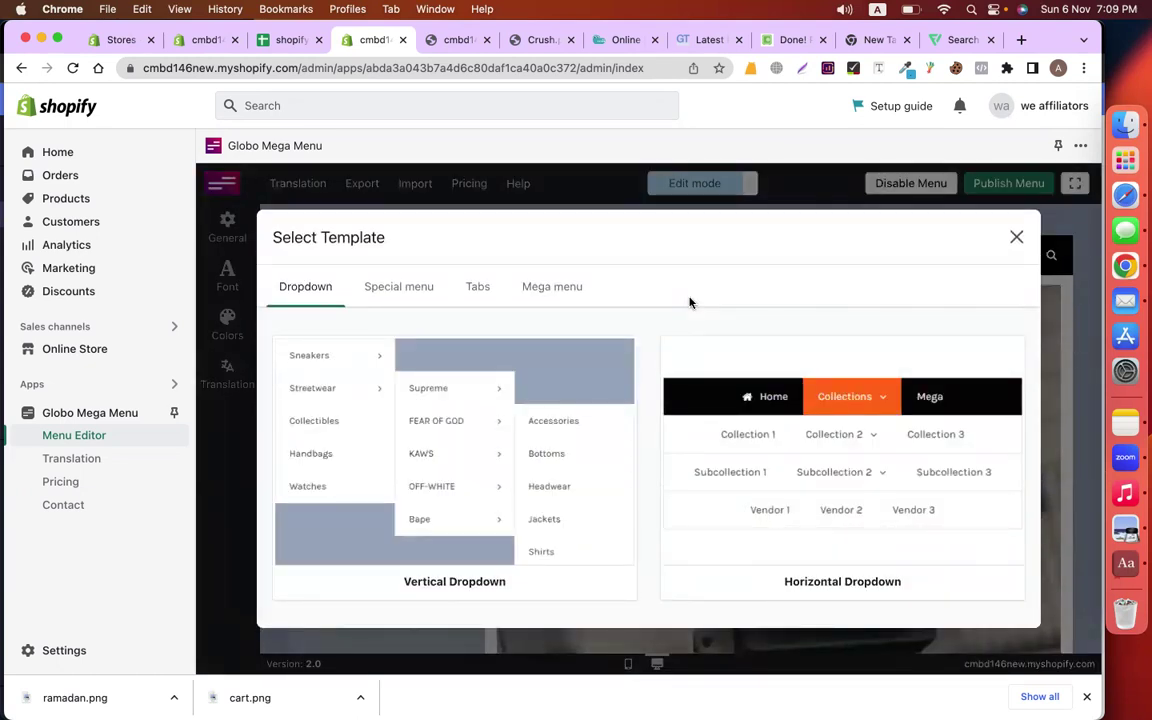
pyautogui.click(480, 284)
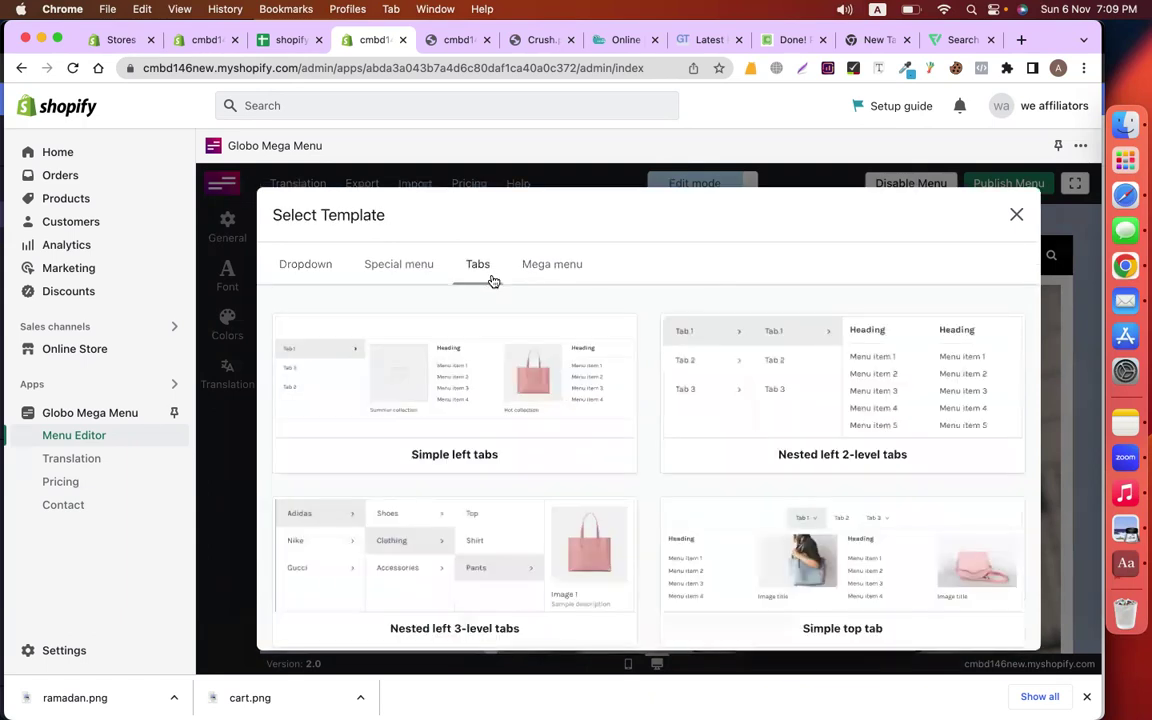
pyautogui.click(564, 268)
pyautogui.click(1014, 216)
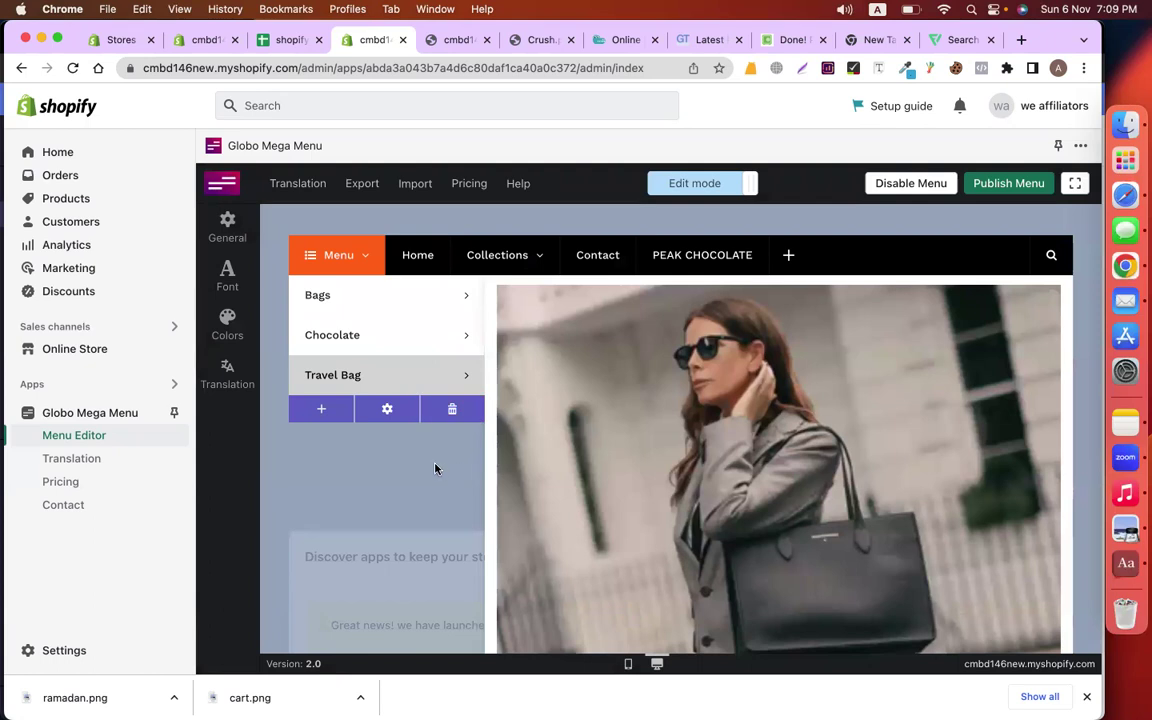
pyautogui.moveTo(710, 256)
pyautogui.moveTo(551, 250)
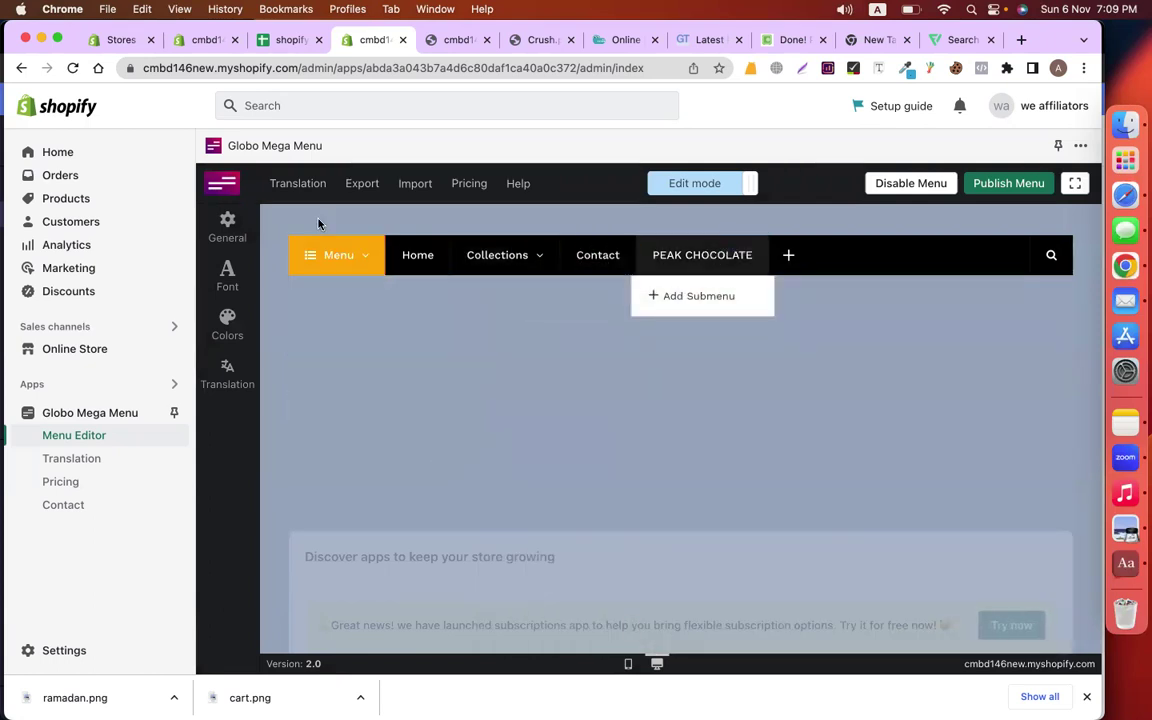
# In the menu's Font Settings, change the Main menu font to Alata Regular at 16 px
pyautogui.click(227, 228)
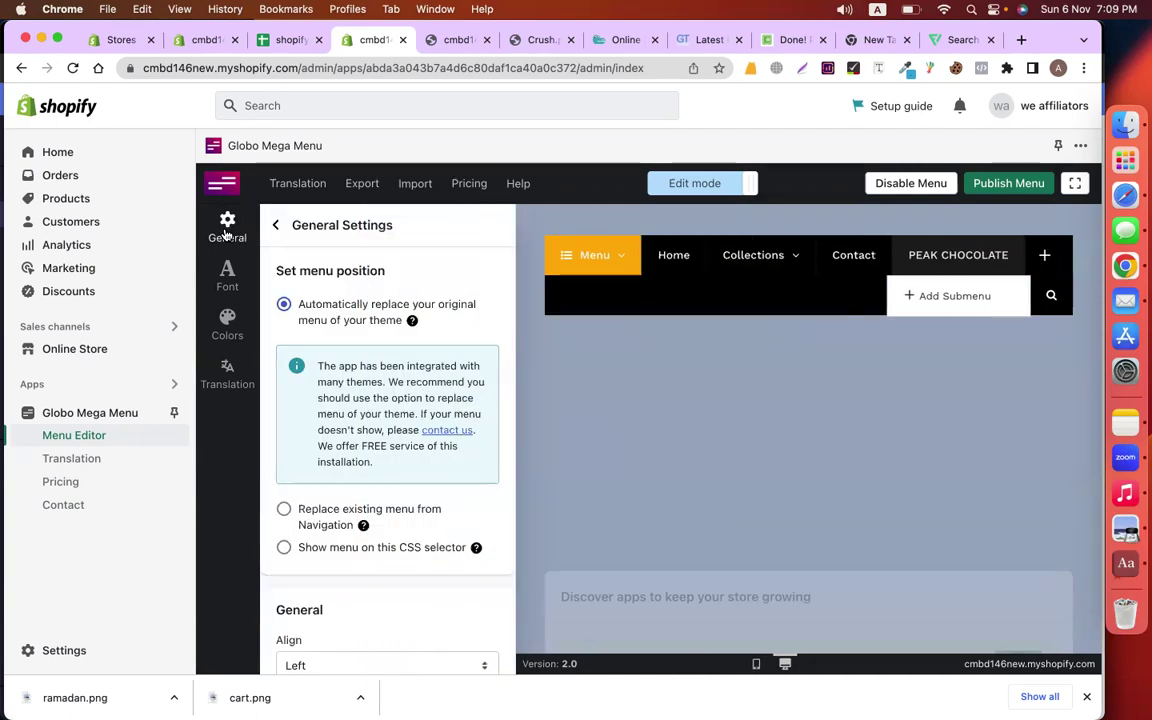
pyautogui.scroll(-5, 316, 385)
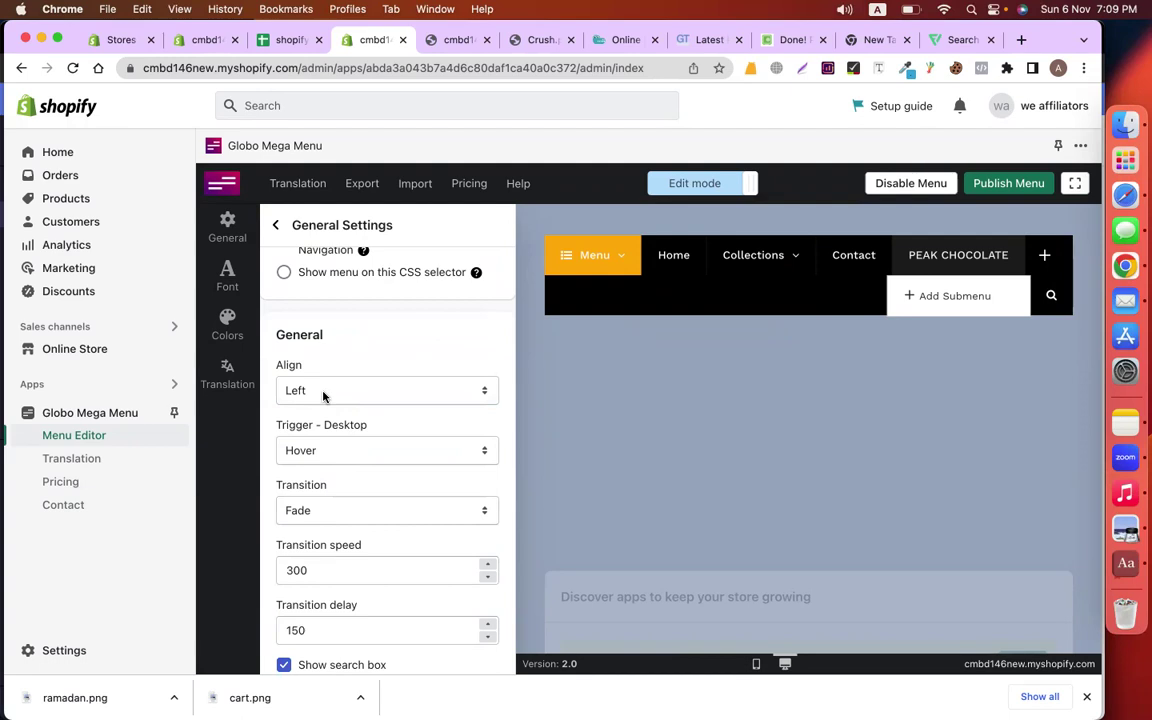
pyautogui.scroll(4, 323, 396)
pyautogui.click(239, 279)
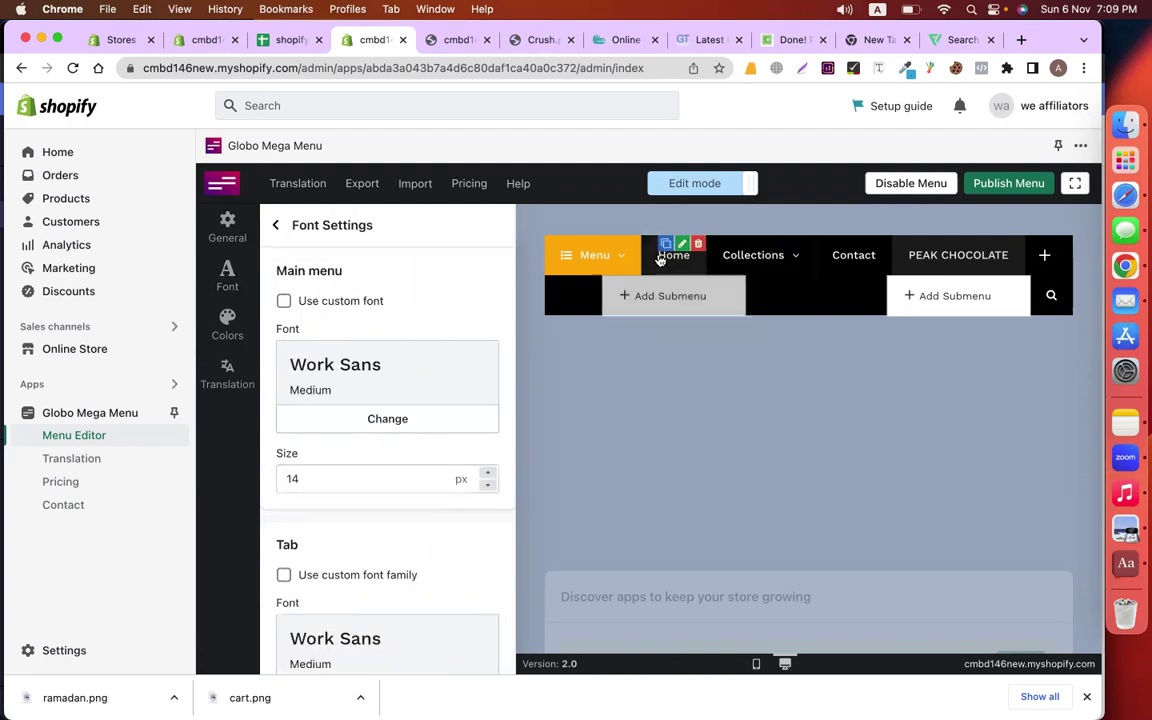
pyautogui.click(425, 418)
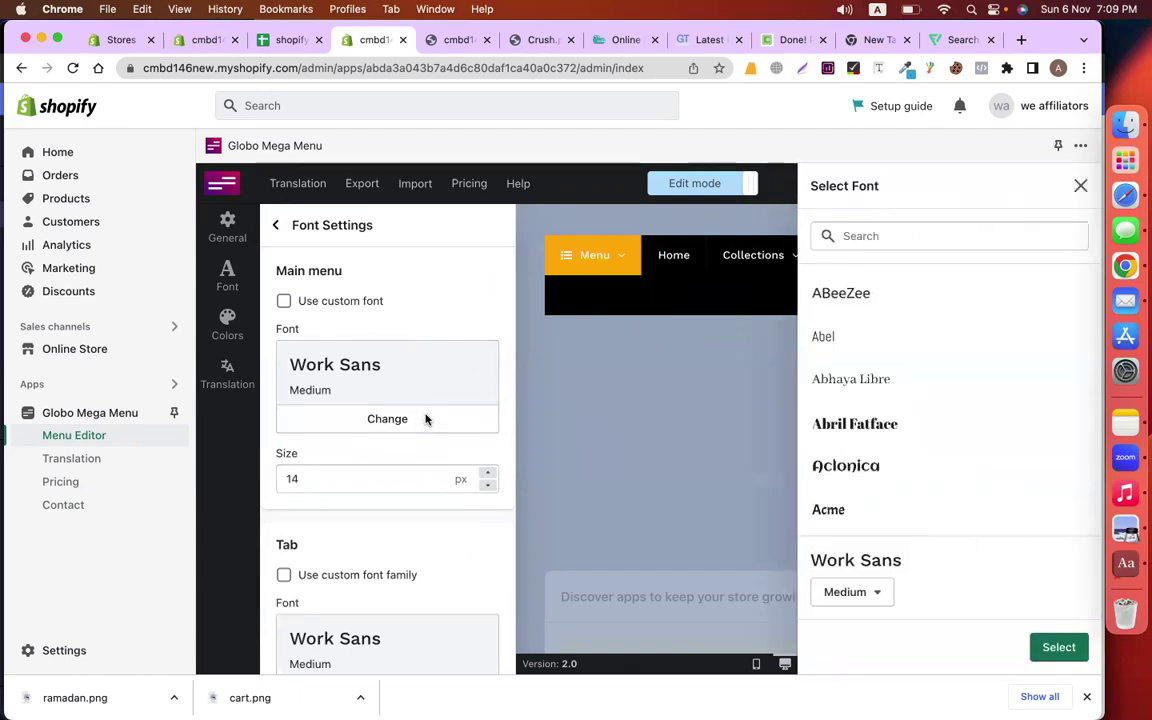
pyautogui.scroll(-2, 933, 393)
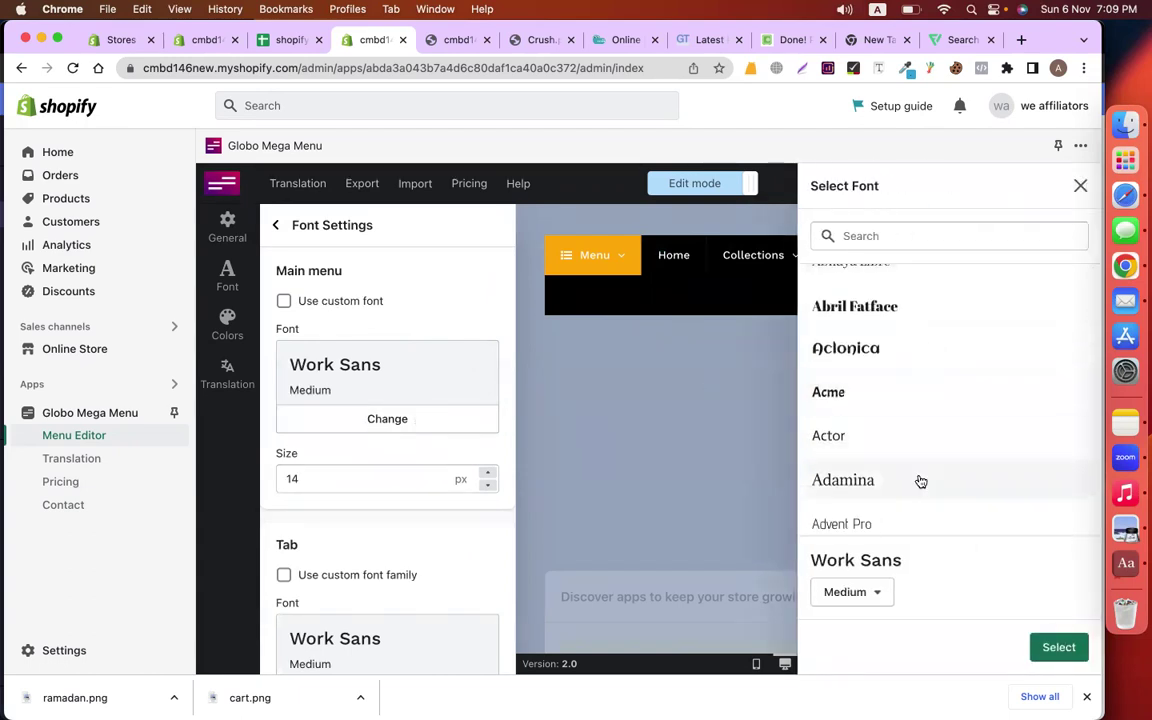
pyautogui.scroll(-5, 921, 481)
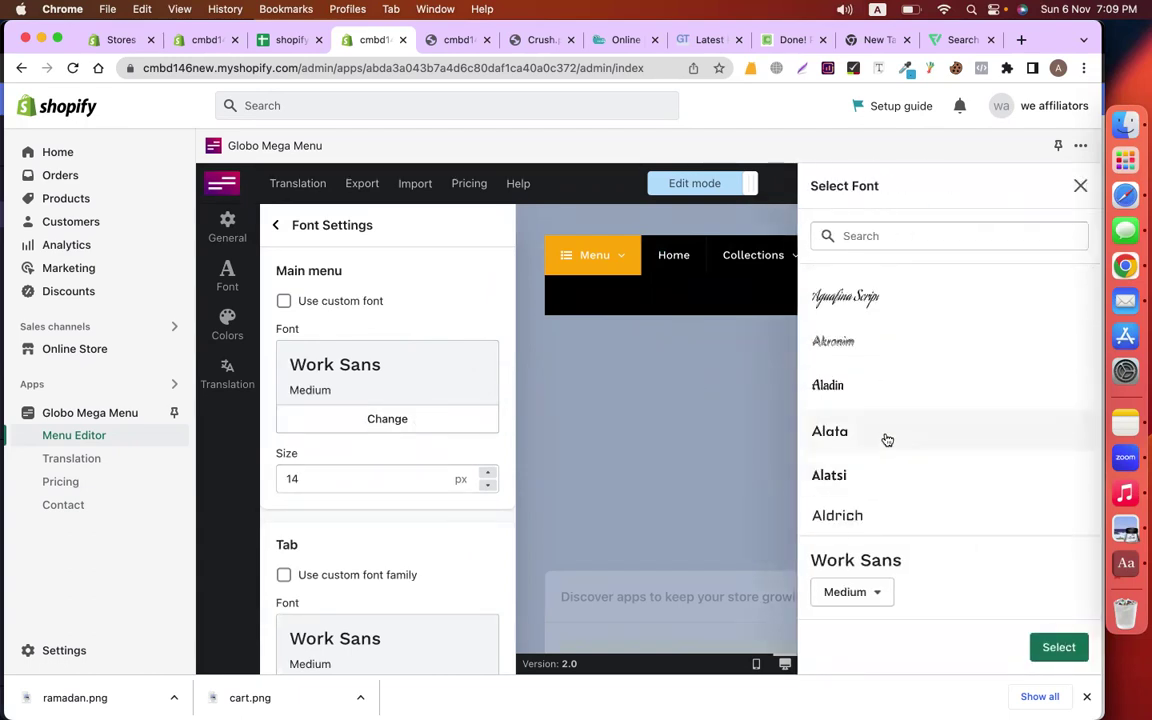
pyautogui.click(887, 440)
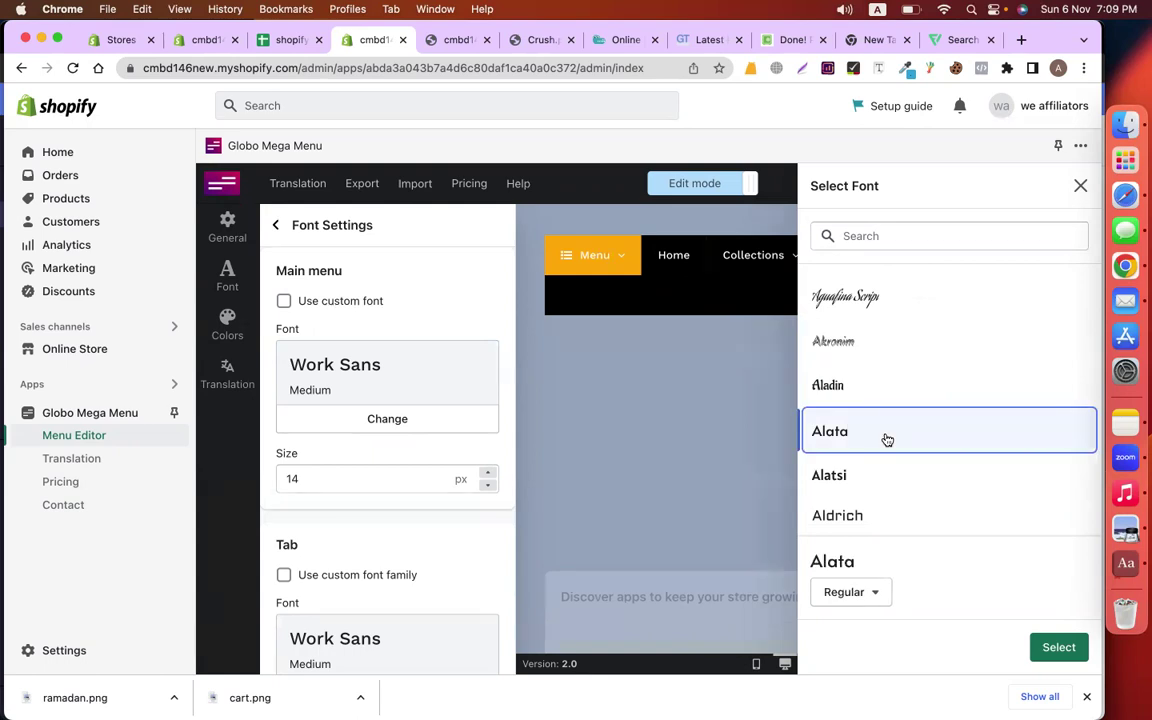
pyautogui.click(1080, 649)
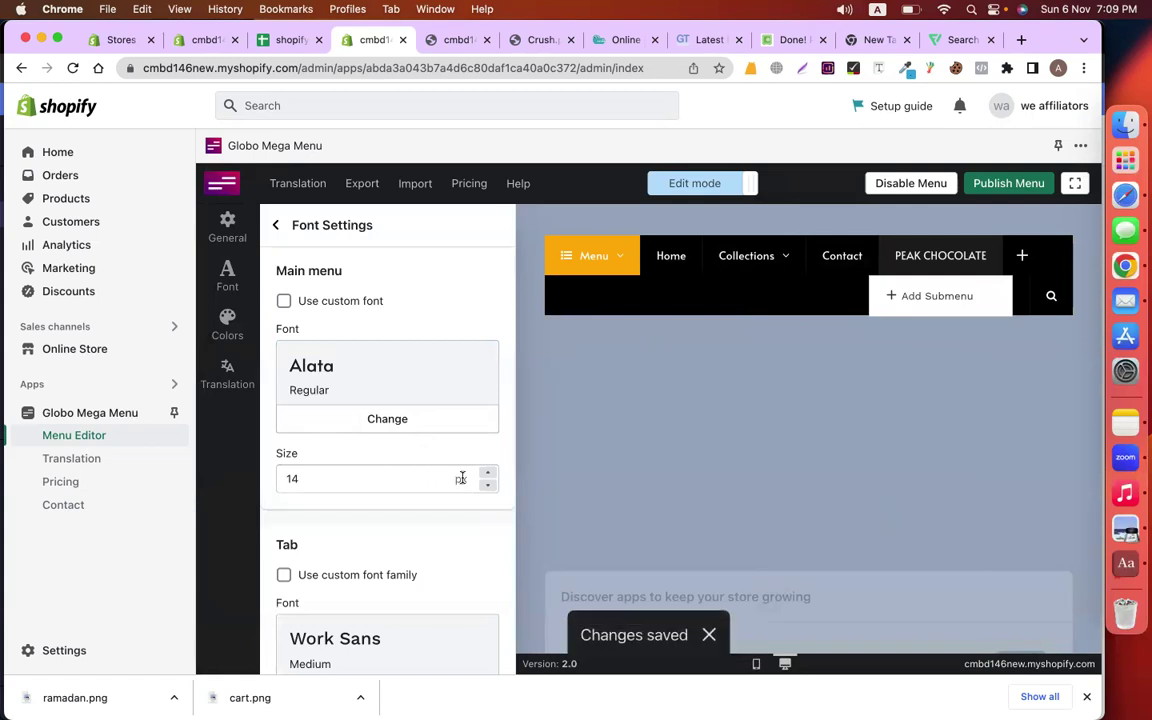
pyautogui.moveTo(493, 475); pyautogui.dragTo(490, 489)
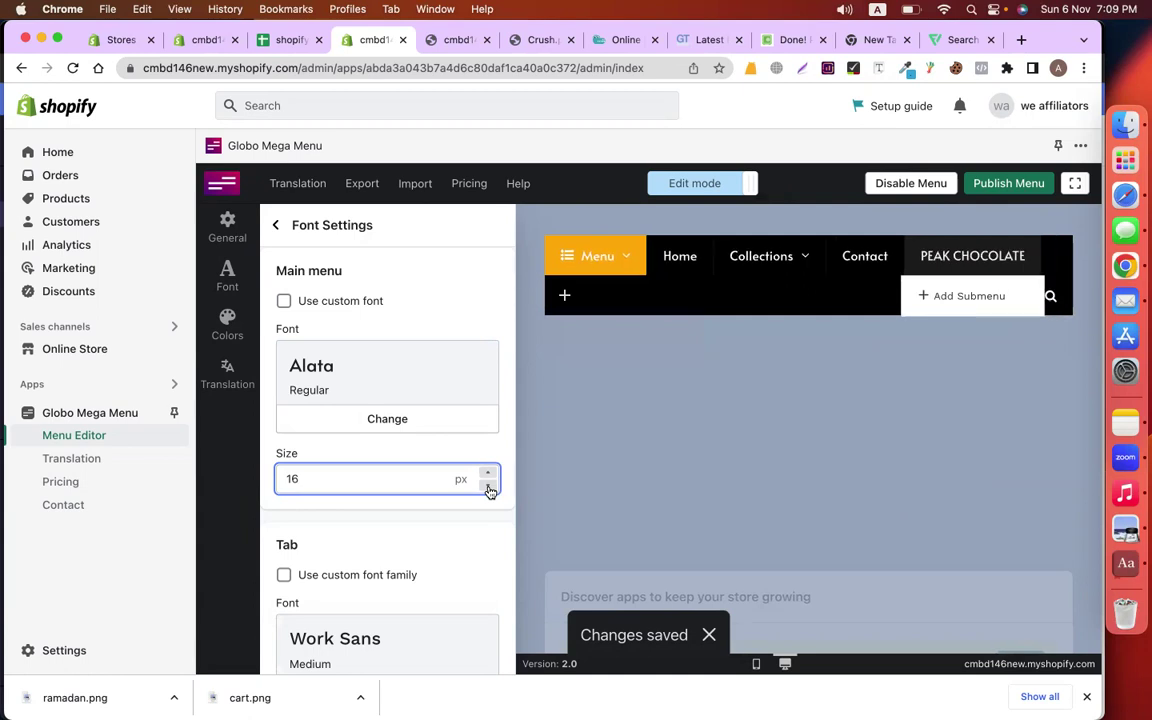
pyautogui.scroll(-3, 424, 549)
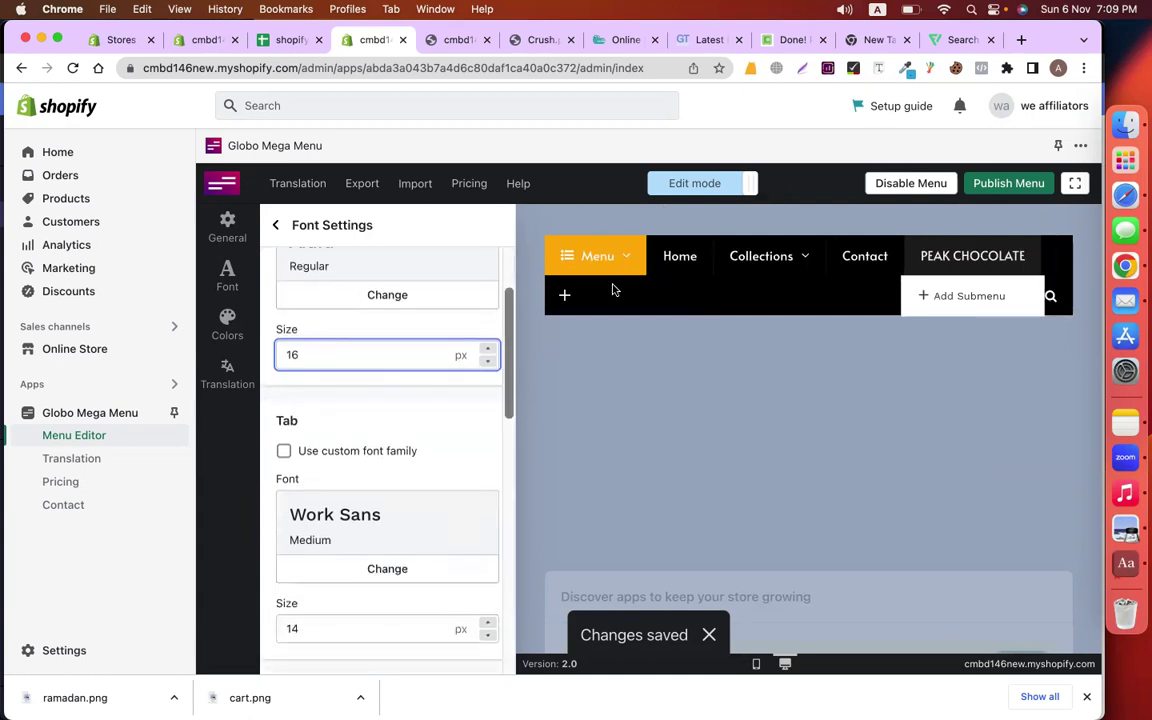
# Preview the tabs in the Menu item's dropdown
pyautogui.moveTo(601, 266)
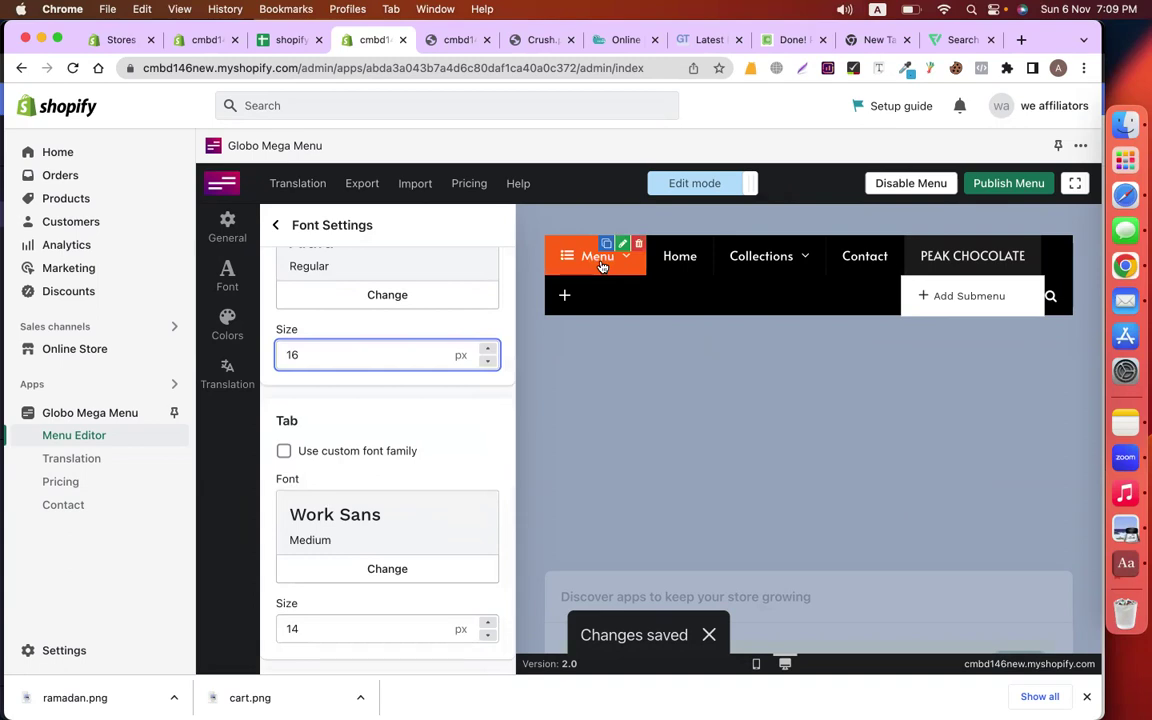
pyautogui.scroll(-2, 419, 481)
pyautogui.click(610, 263)
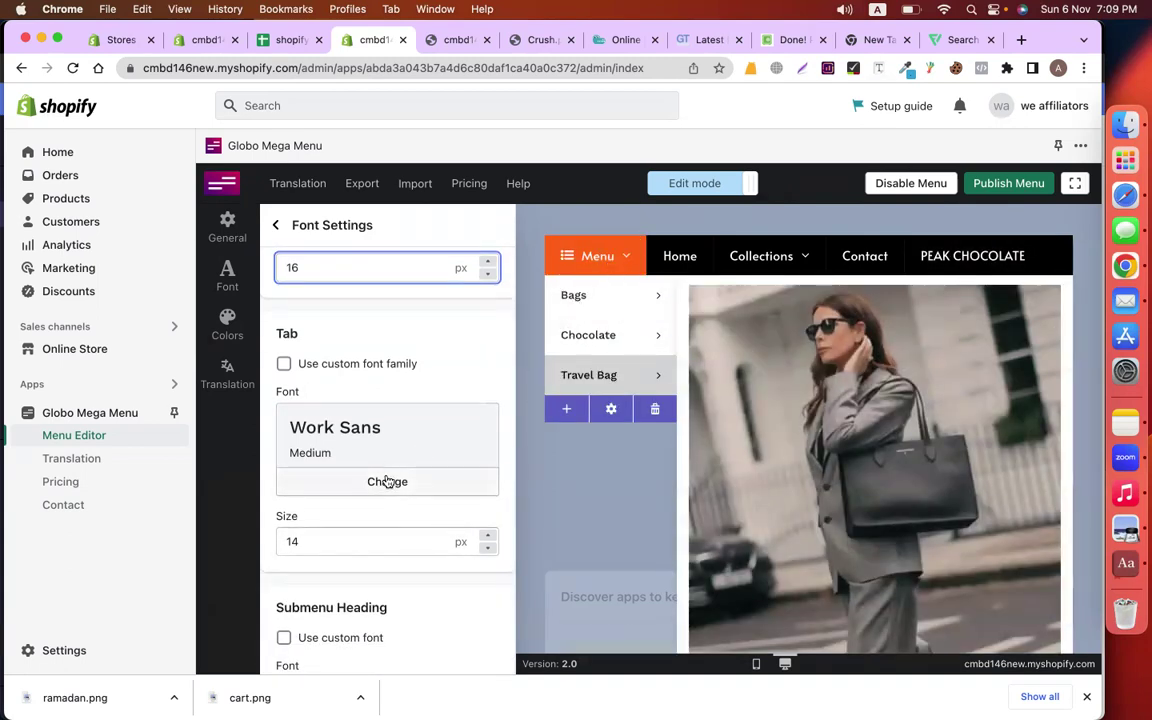
pyautogui.scroll(-5, 387, 481)
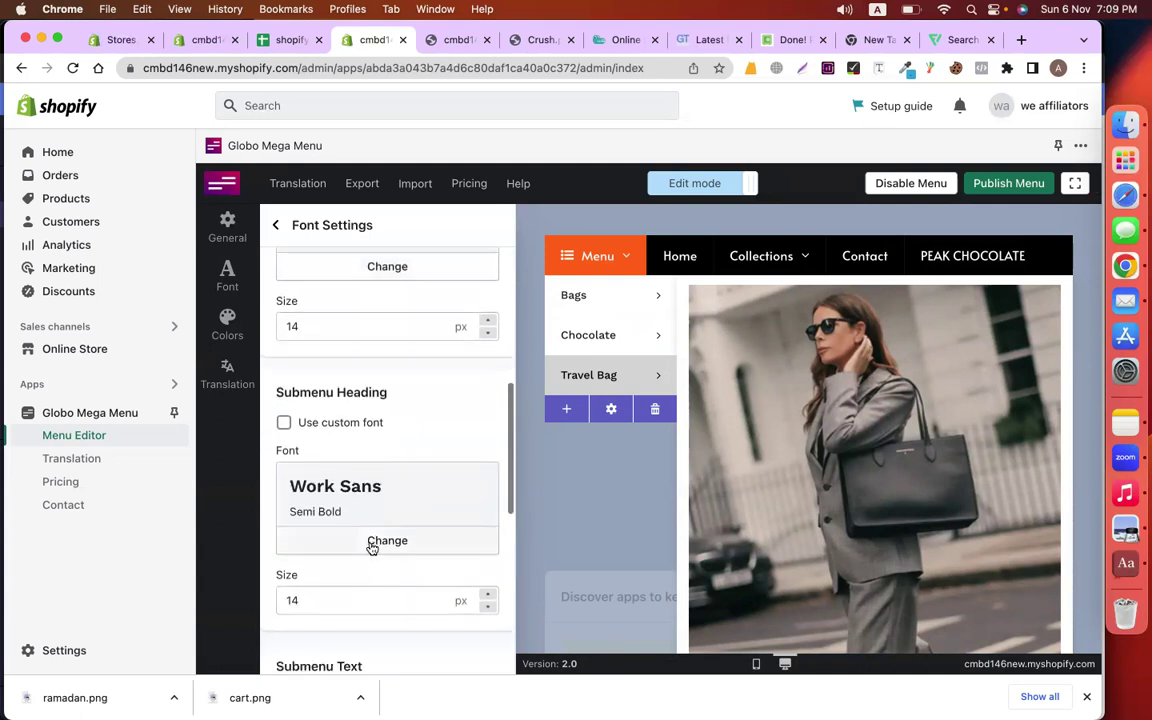
# Set the Submenu Heading font to Alata at 16 px
pyautogui.click(372, 547)
pyautogui.scroll(-3, 869, 448)
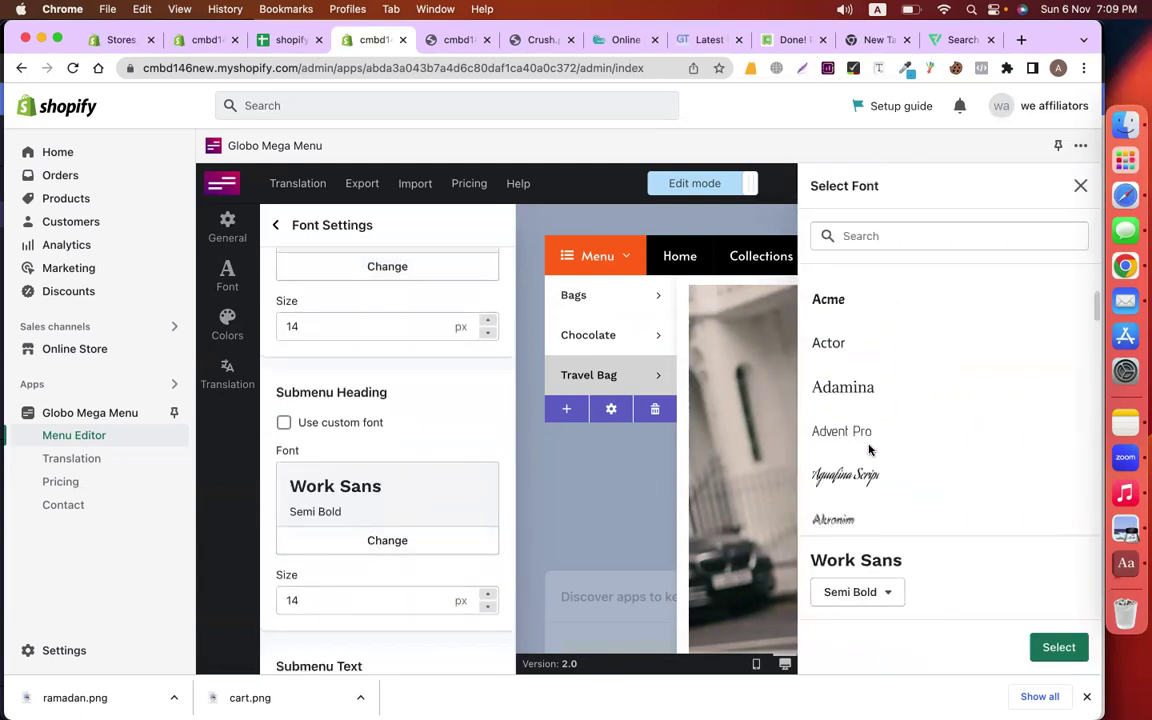
pyautogui.scroll(-4, 869, 448)
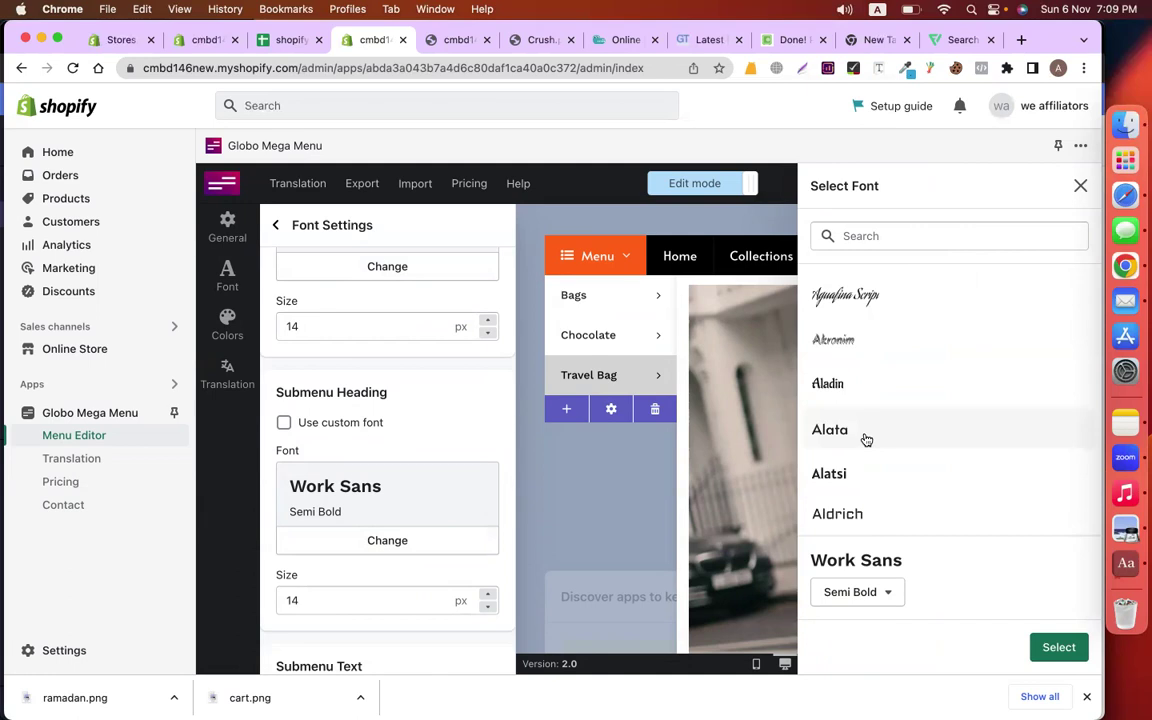
pyautogui.click(866, 440)
pyautogui.click(1058, 647)
pyautogui.scroll(-4, 399, 548)
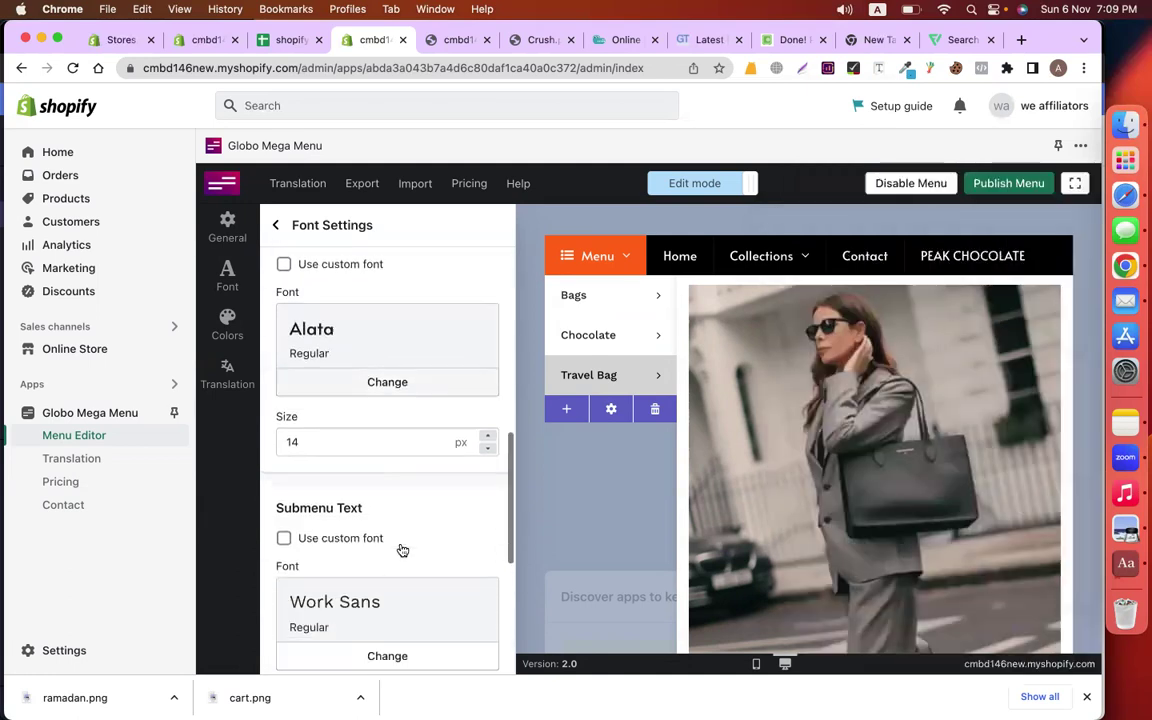
pyautogui.click(488, 417)
pyautogui.click(488, 417)
pyautogui.scroll(8, 342, 397)
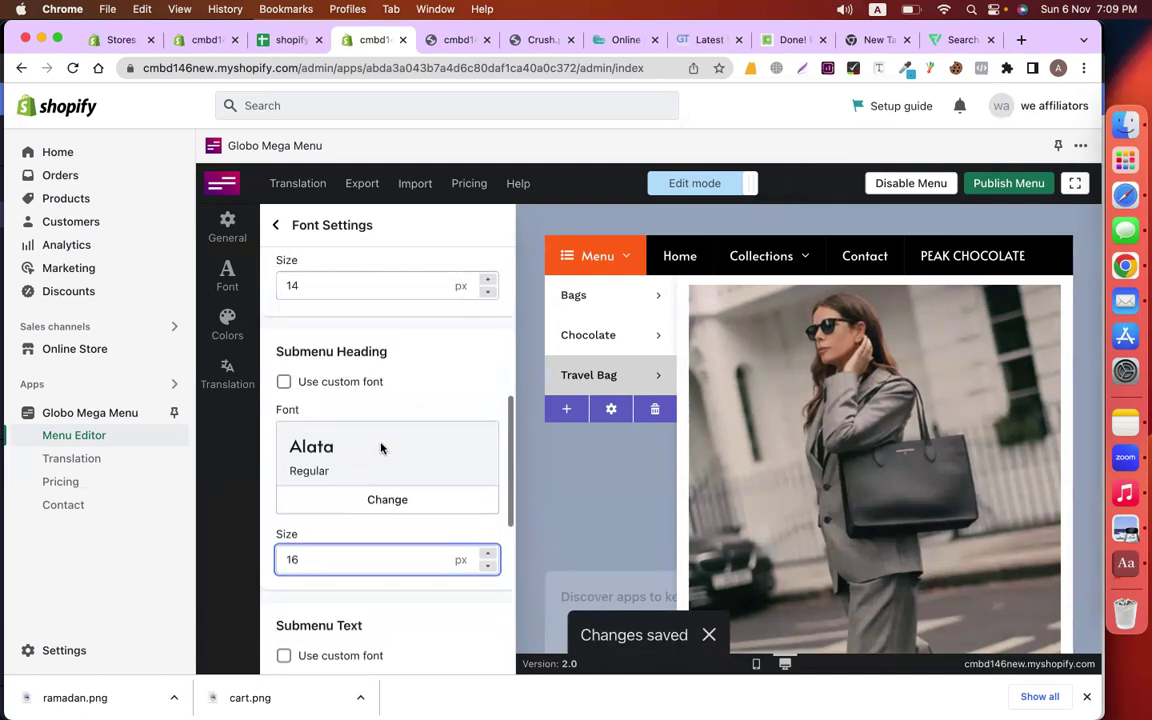
# Set the Tab font to Alata at 17 px and bring up the Color Settings
pyautogui.click(390, 448)
pyautogui.scroll(-3, 905, 485)
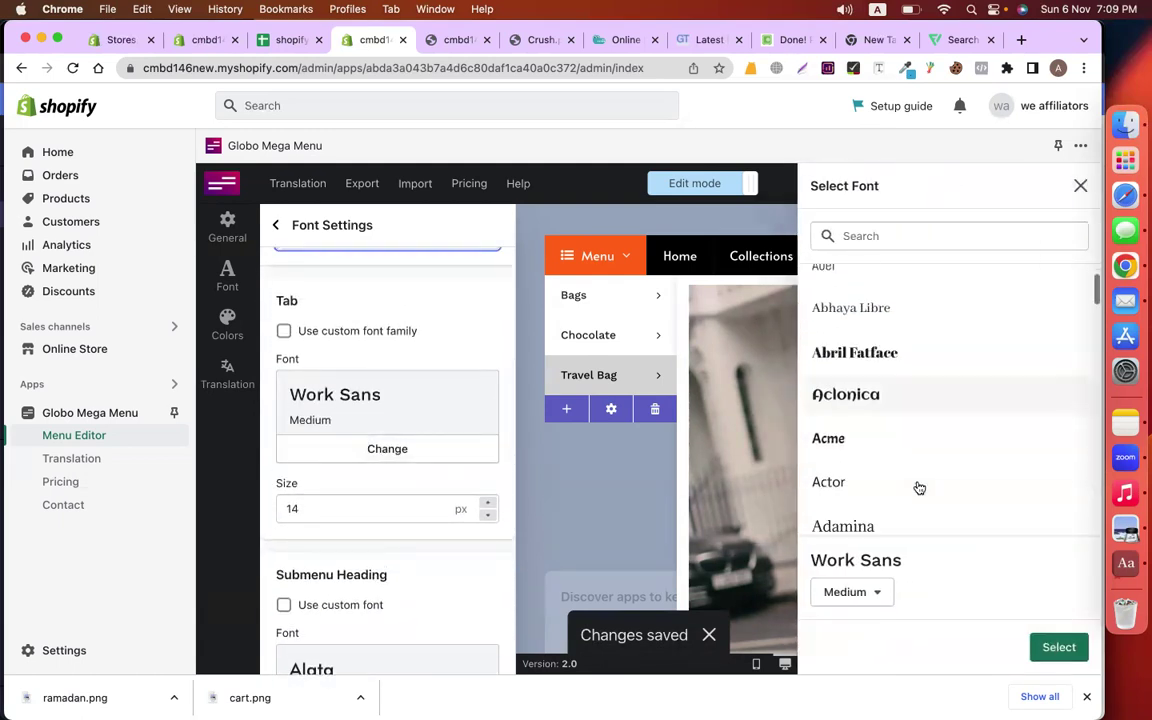
pyautogui.scroll(-5, 892, 442)
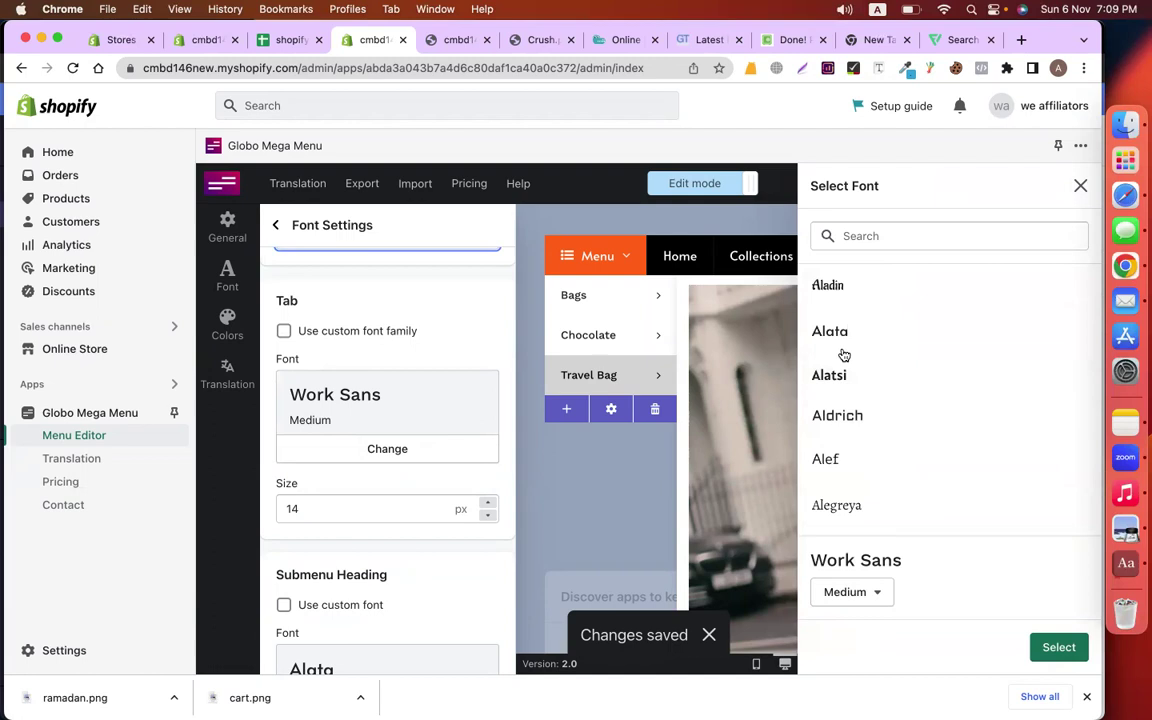
pyautogui.click(843, 343)
pyautogui.click(1057, 647)
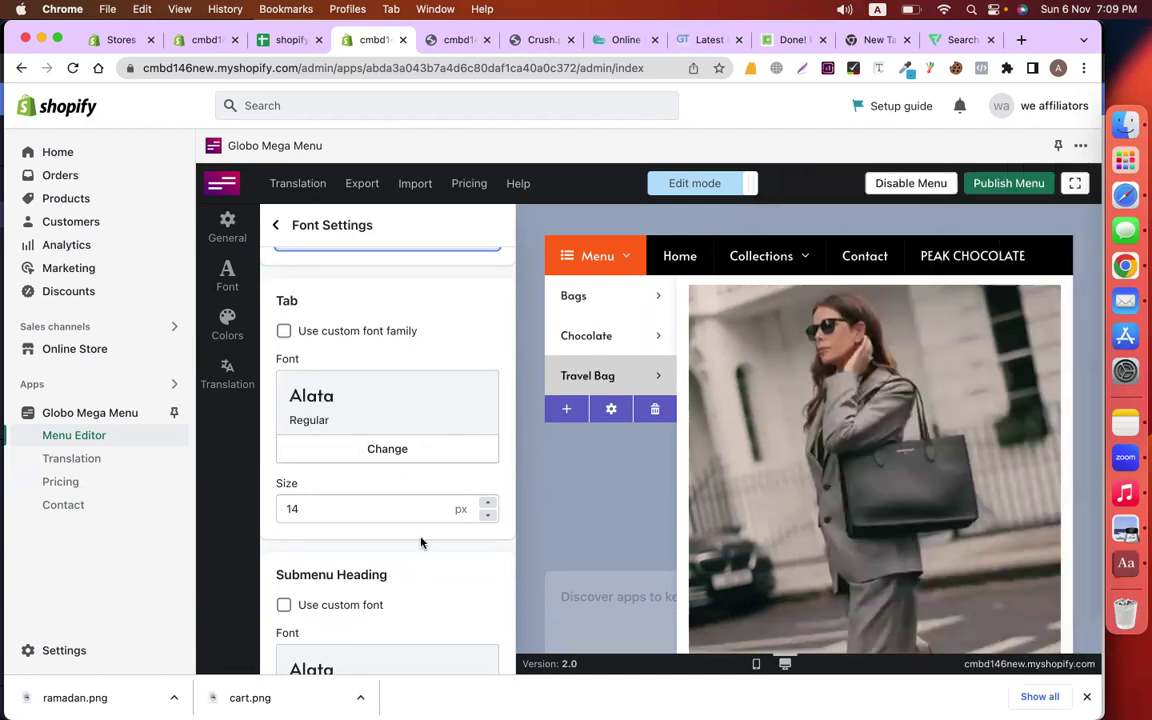
pyautogui.click(489, 505)
pyautogui.click(489, 505)
pyautogui.click(489, 505)
pyautogui.click(489, 505)
pyautogui.click(489, 505)
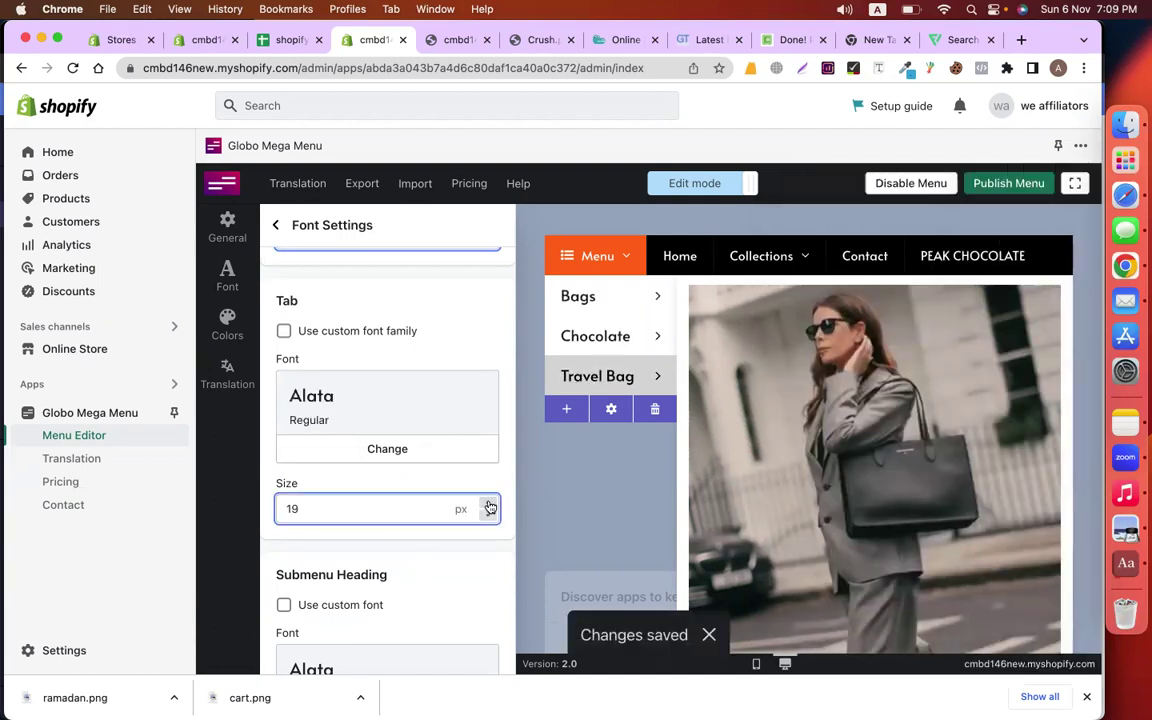
pyautogui.click(488, 517)
pyautogui.click(488, 517)
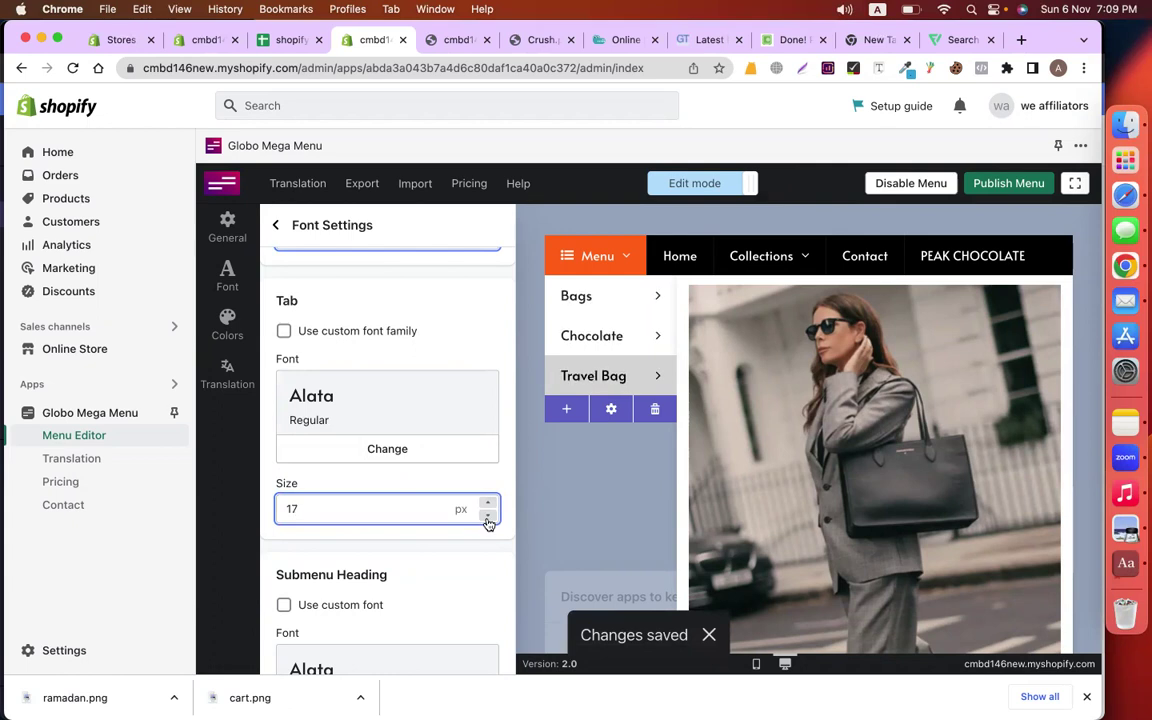
pyautogui.scroll(-5, 394, 546)
pyautogui.scroll(8, 394, 546)
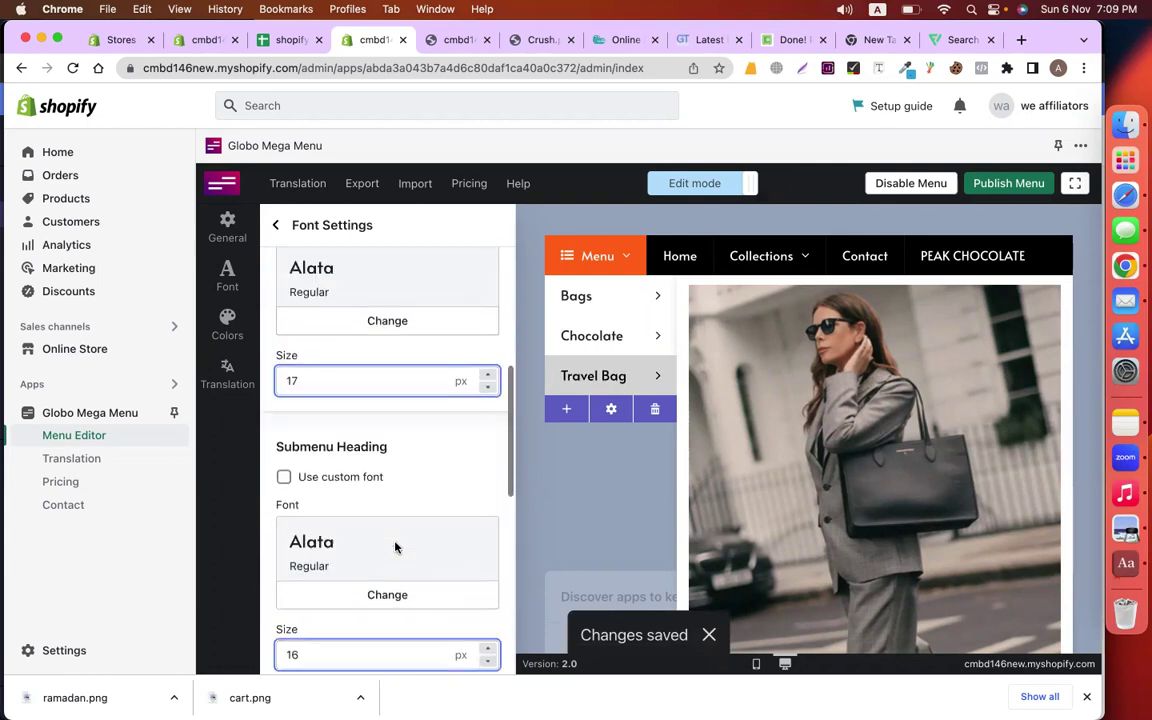
pyautogui.click(228, 325)
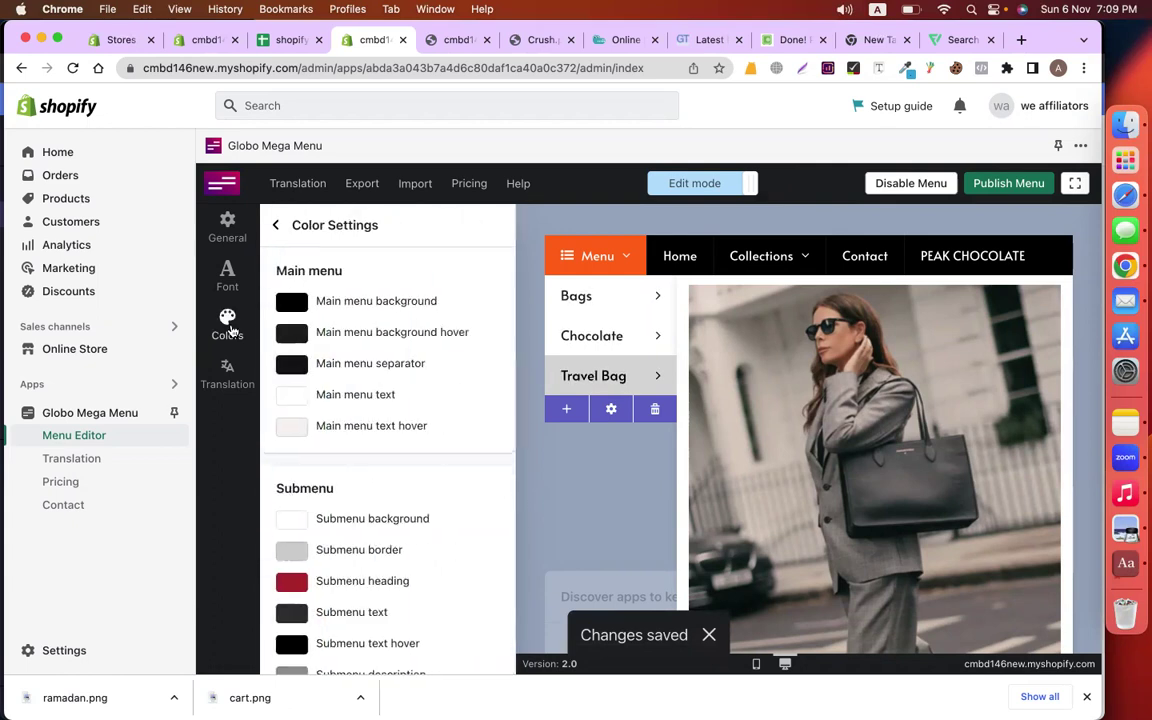
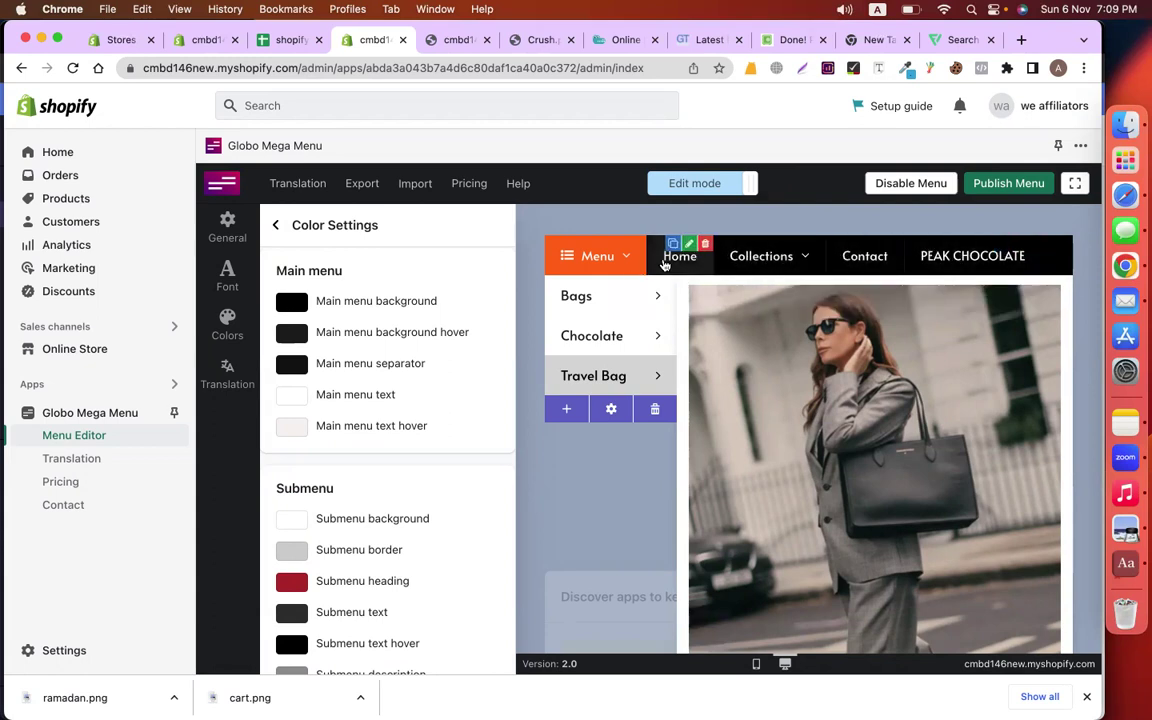
# Set the main menu background hover colour to purple
pyautogui.click(292, 334)
pyautogui.click(405, 467)
pyautogui.click(412, 378)
pyautogui.click(469, 272)
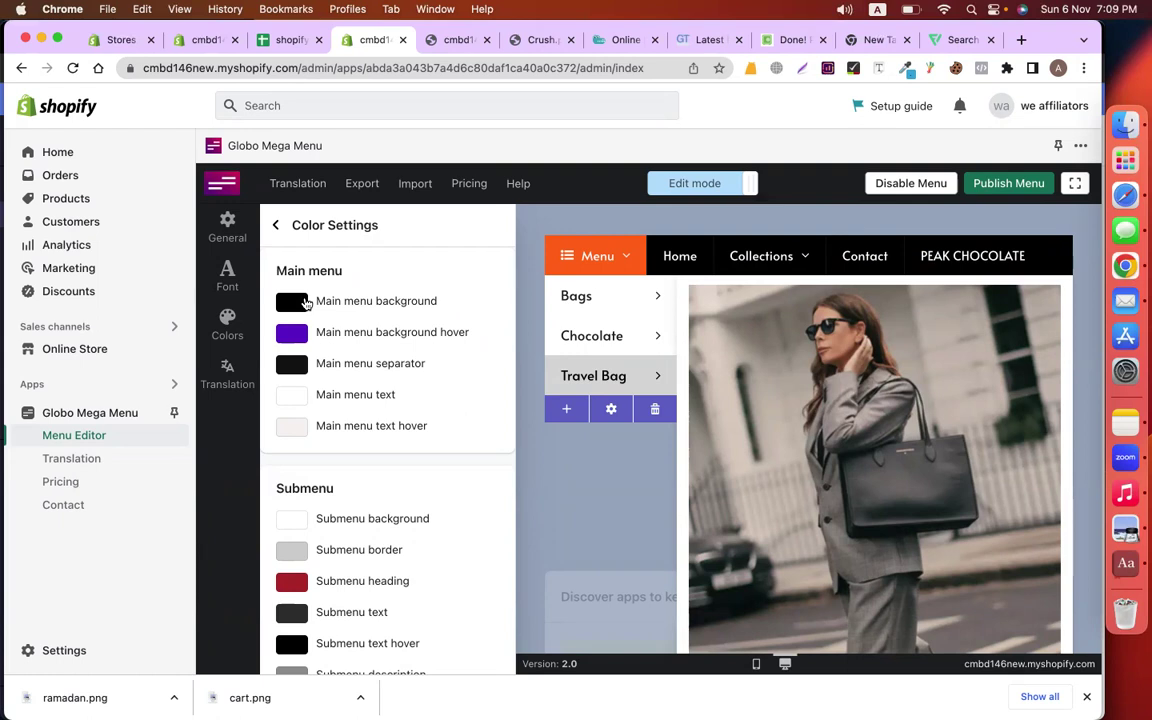
# Set the main menu background colour to white #FFFFFF
pyautogui.click(294, 302)
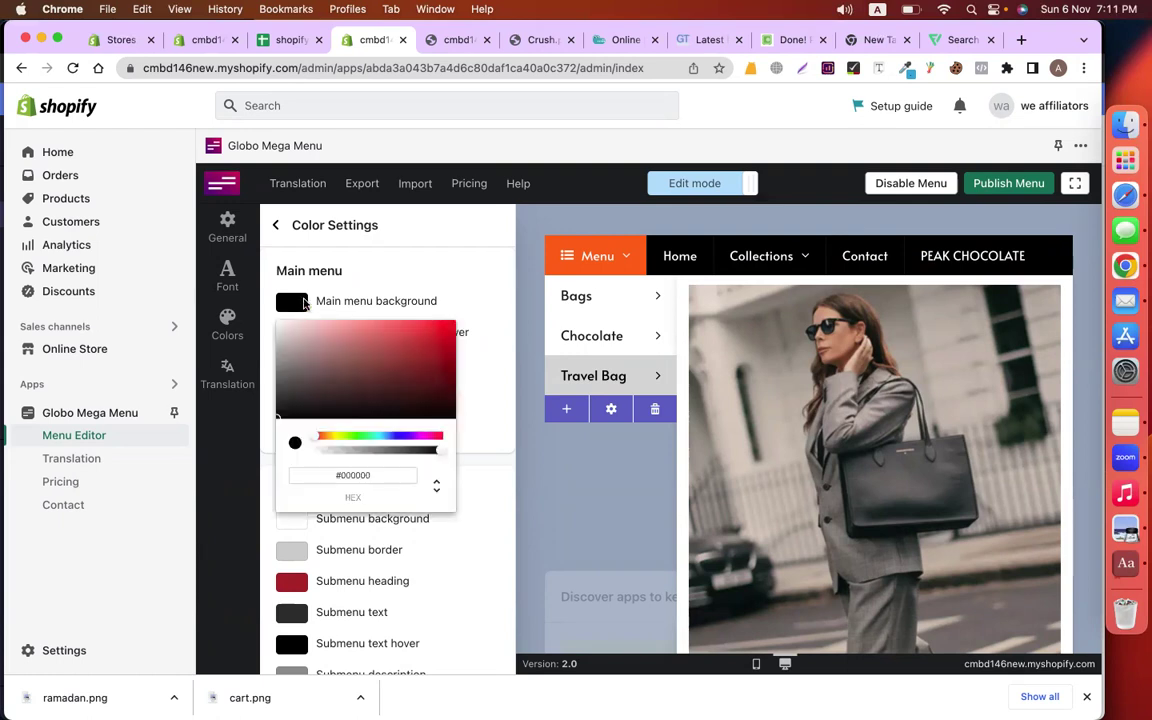
pyautogui.click(306, 304)
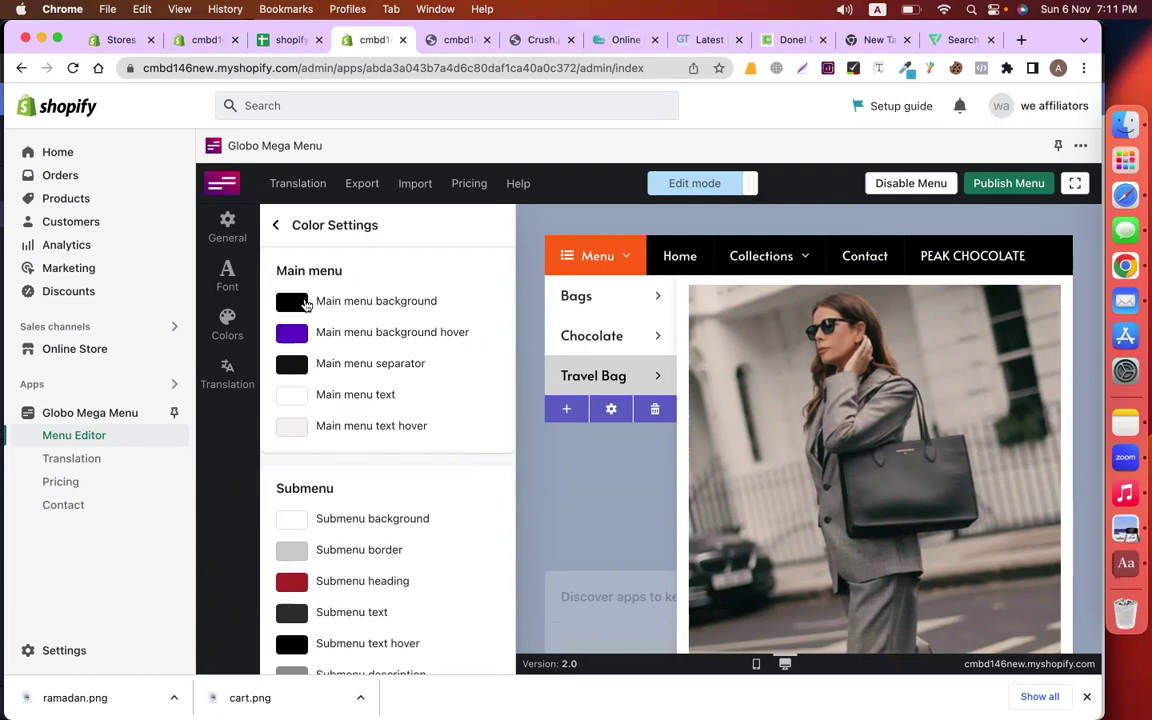
pyautogui.click(306, 304)
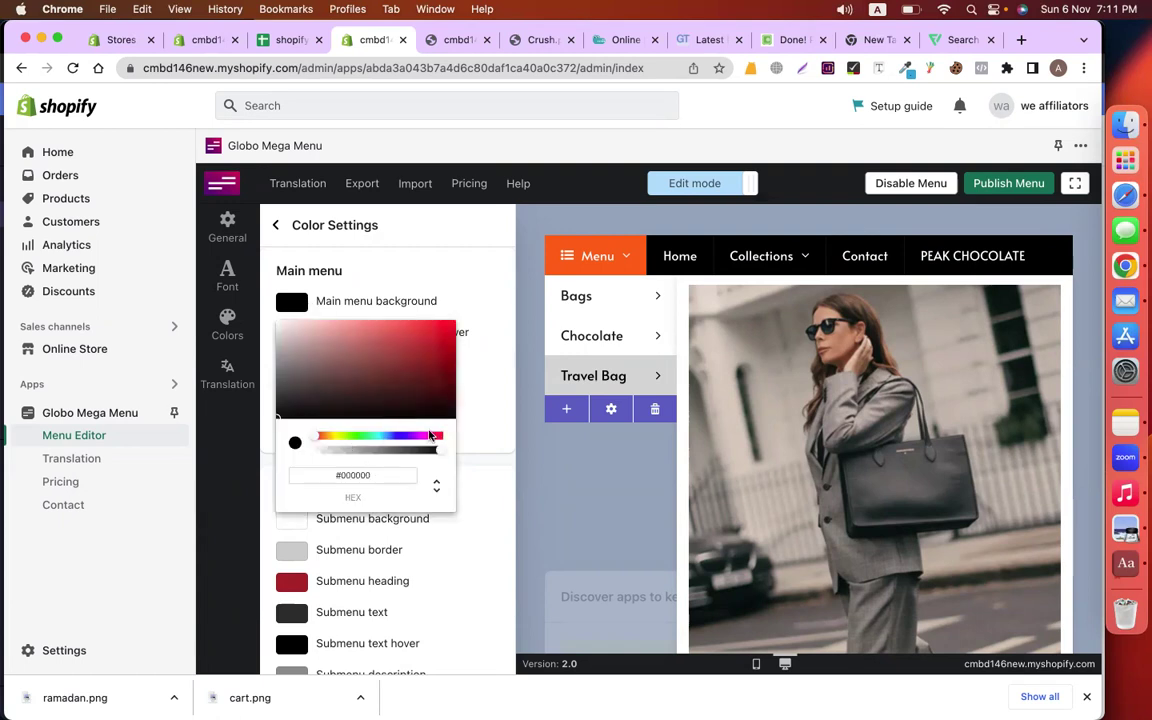
pyautogui.moveTo(398, 436); pyautogui.dragTo(388, 436)
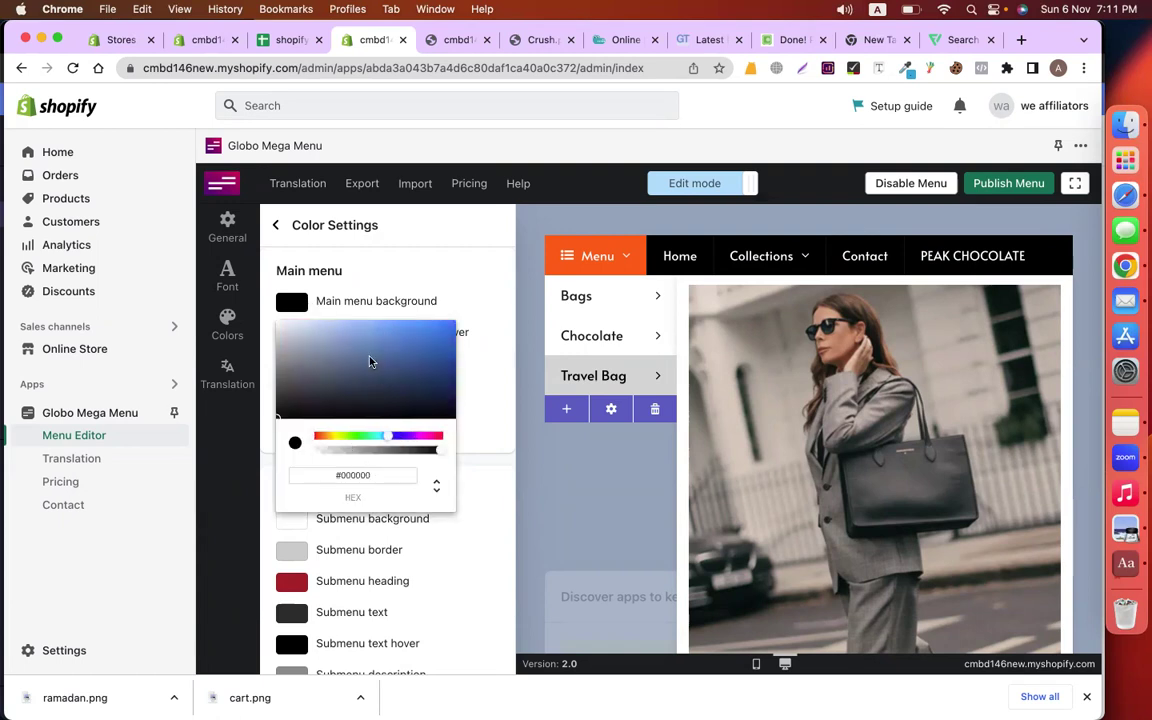
pyautogui.click(288, 361)
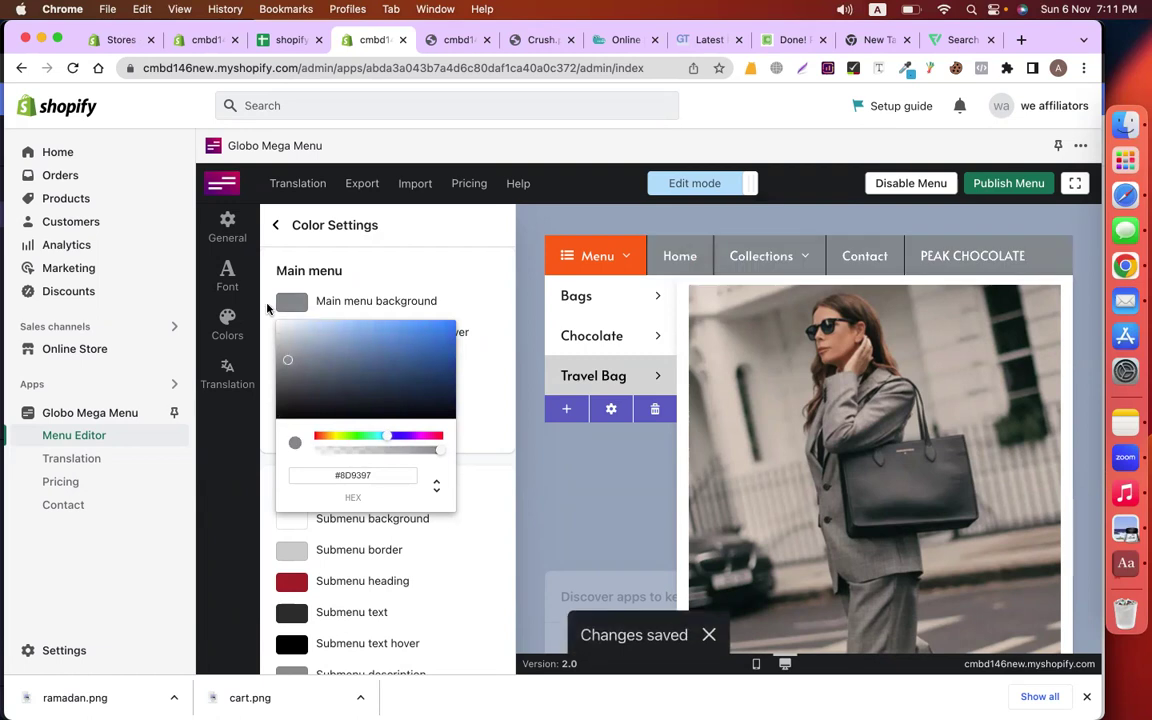
pyautogui.moveTo(268, 309); pyautogui.dragTo(276, 320)
# Set the main menu text colour to near-black #0B0101
pyautogui.click(481, 261)
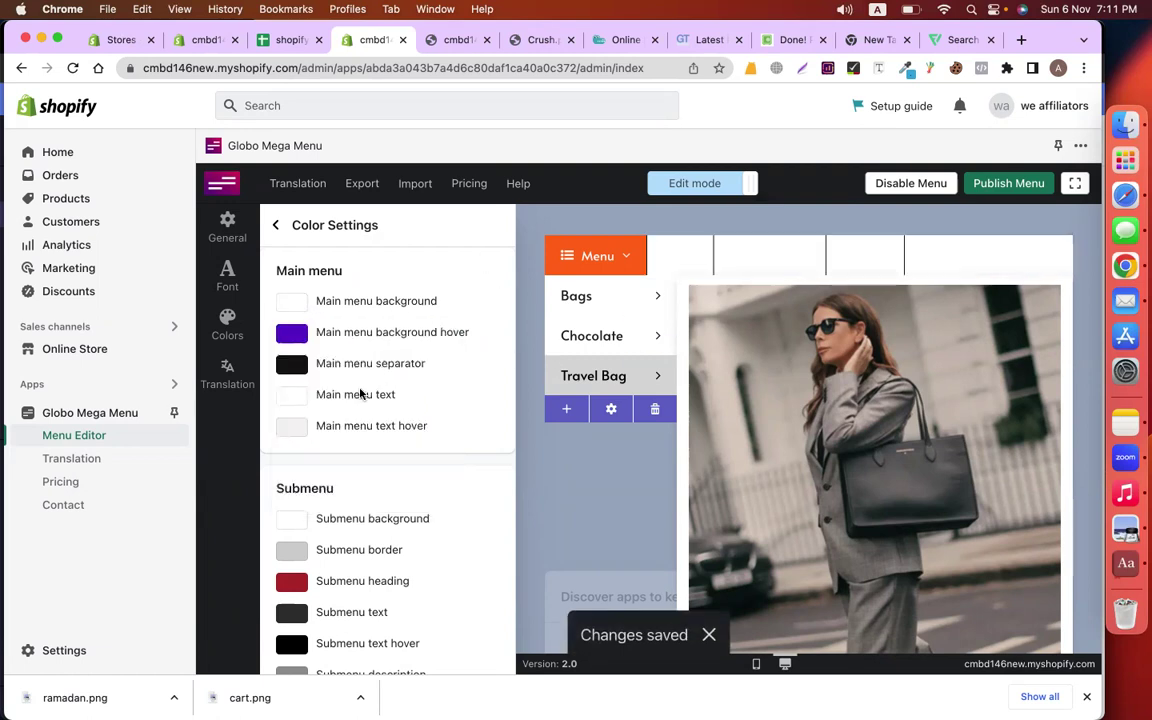
pyautogui.click(284, 398)
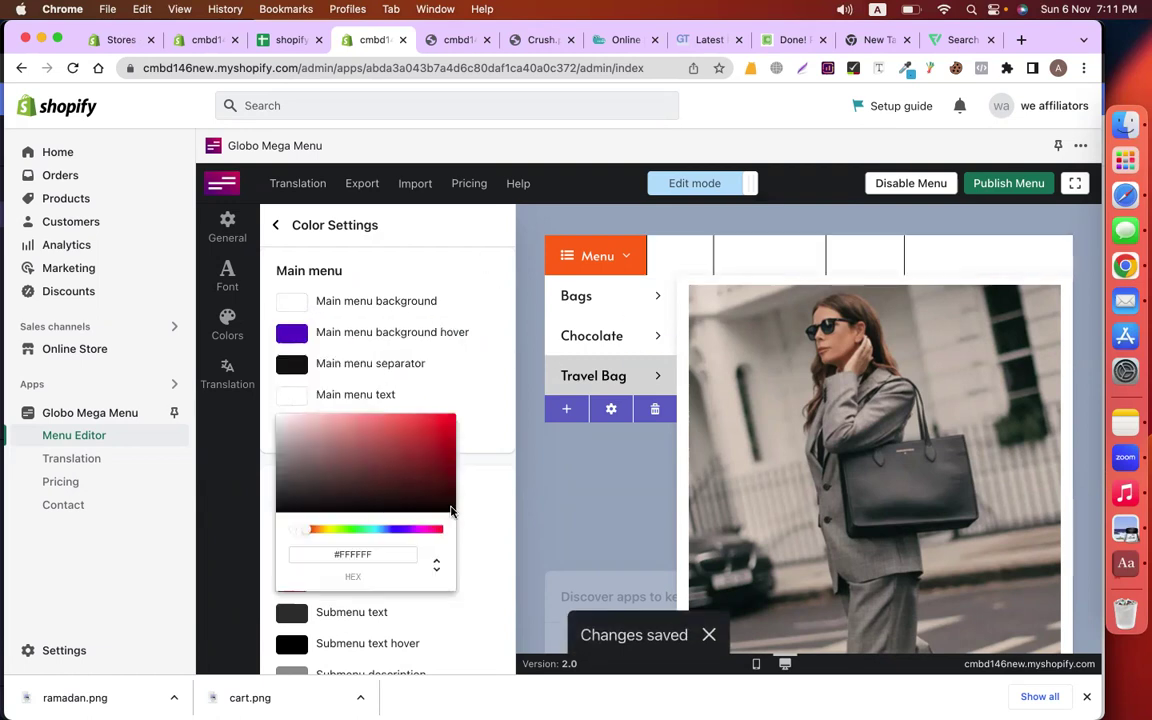
pyautogui.click(450, 511)
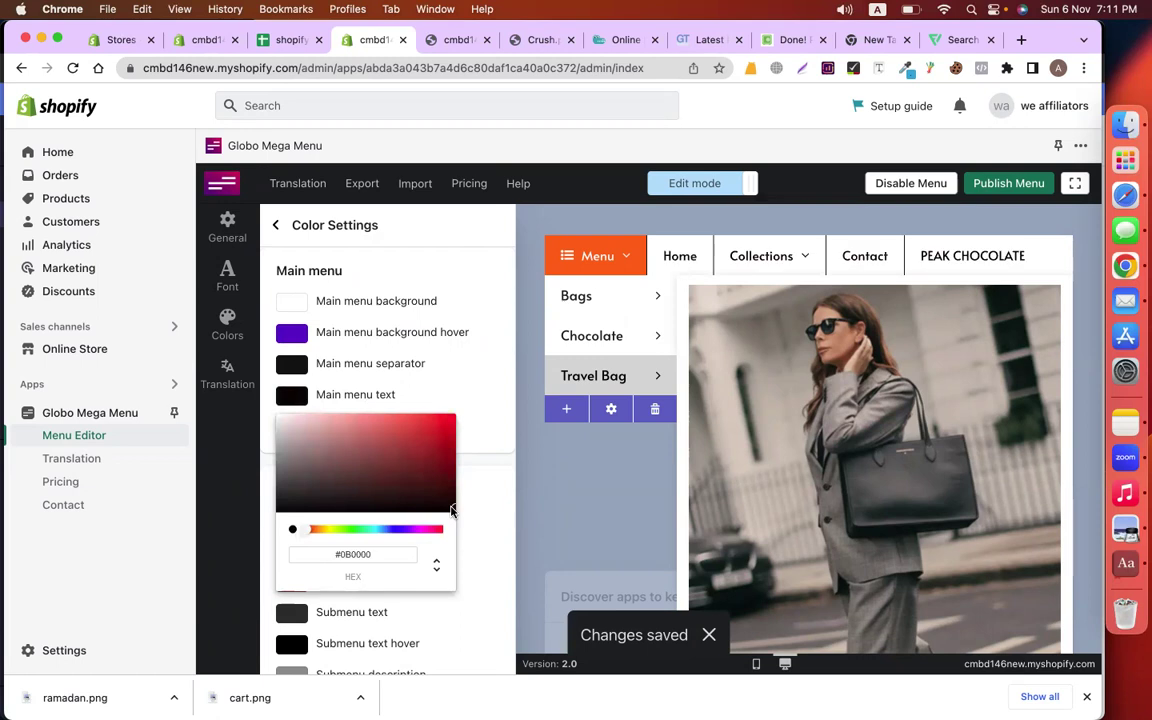
pyautogui.click(491, 255)
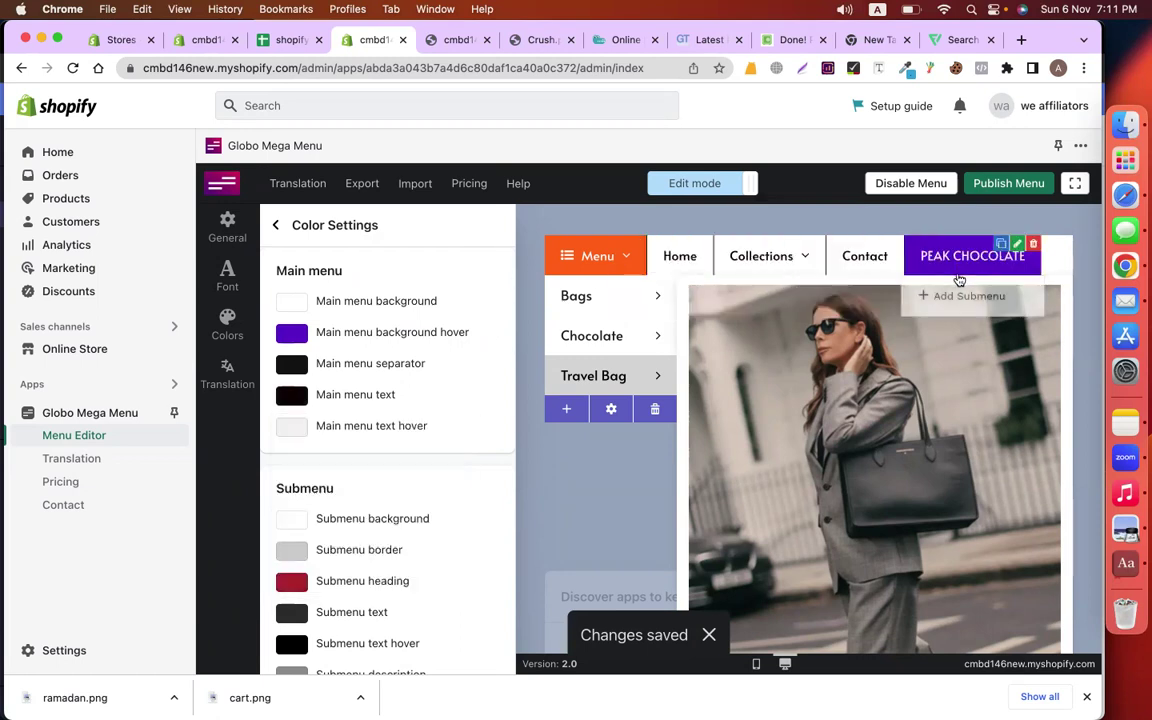
pyautogui.scroll(-3, 391, 478)
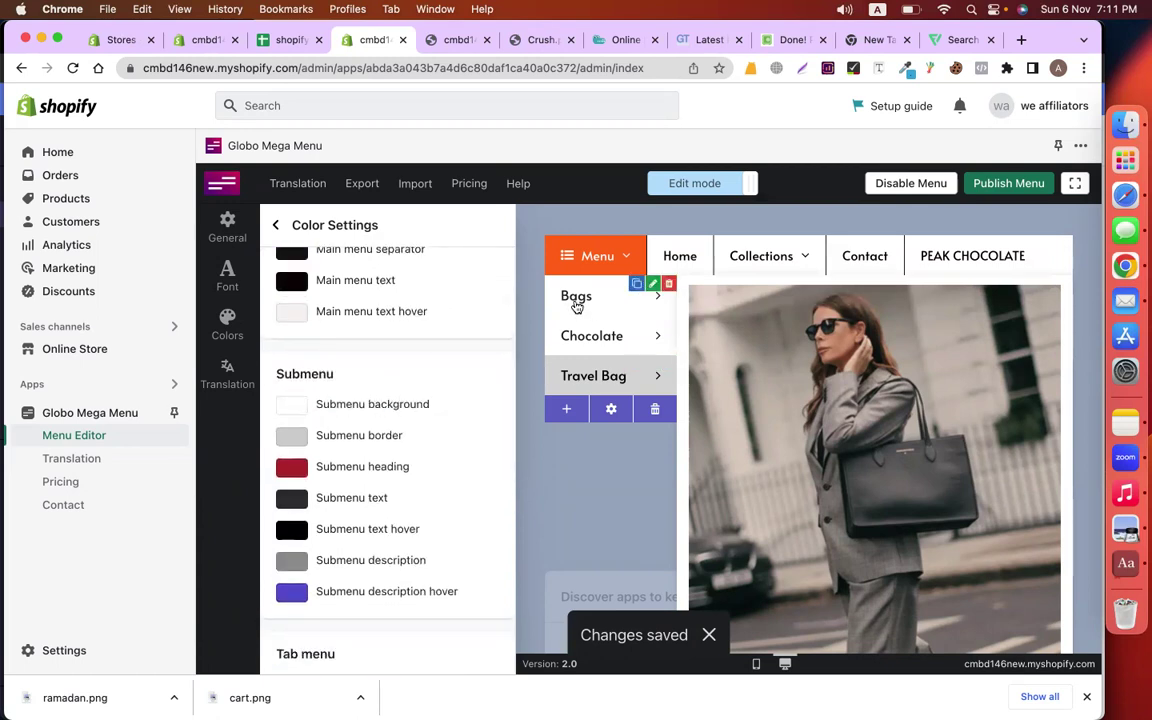
# Set the submenu background colour to light grey #F4F4F4
pyautogui.click(290, 406)
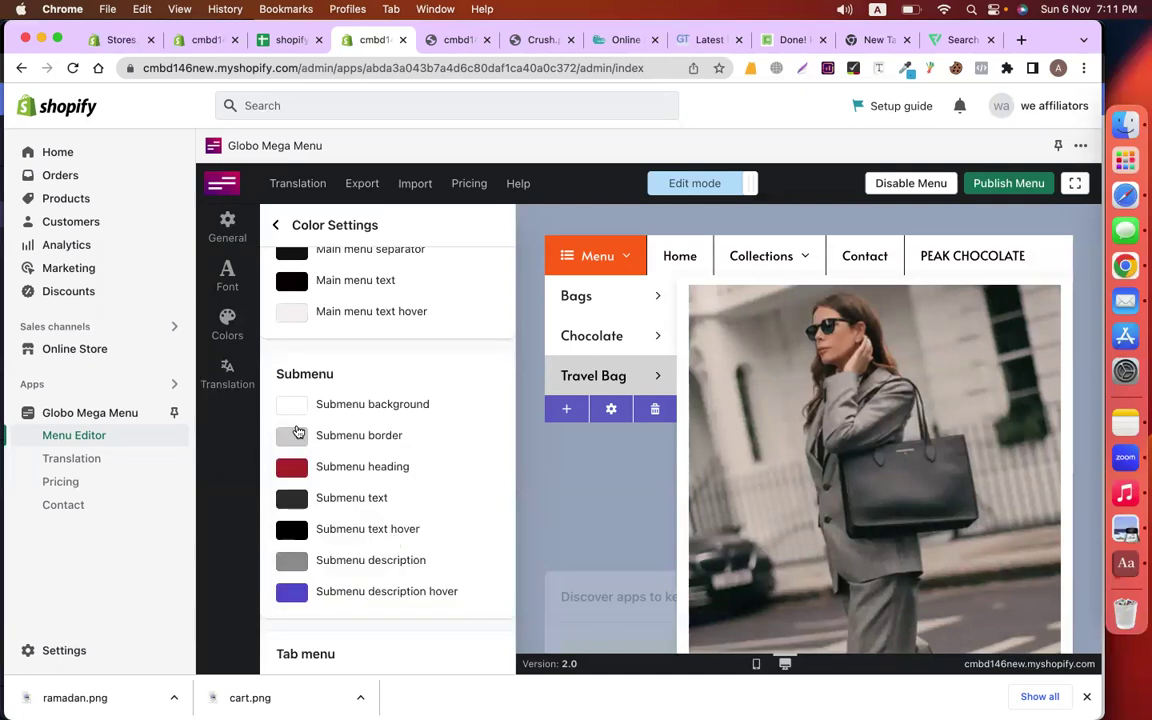
pyautogui.click(327, 408)
pyautogui.click(402, 541)
pyautogui.click(441, 424)
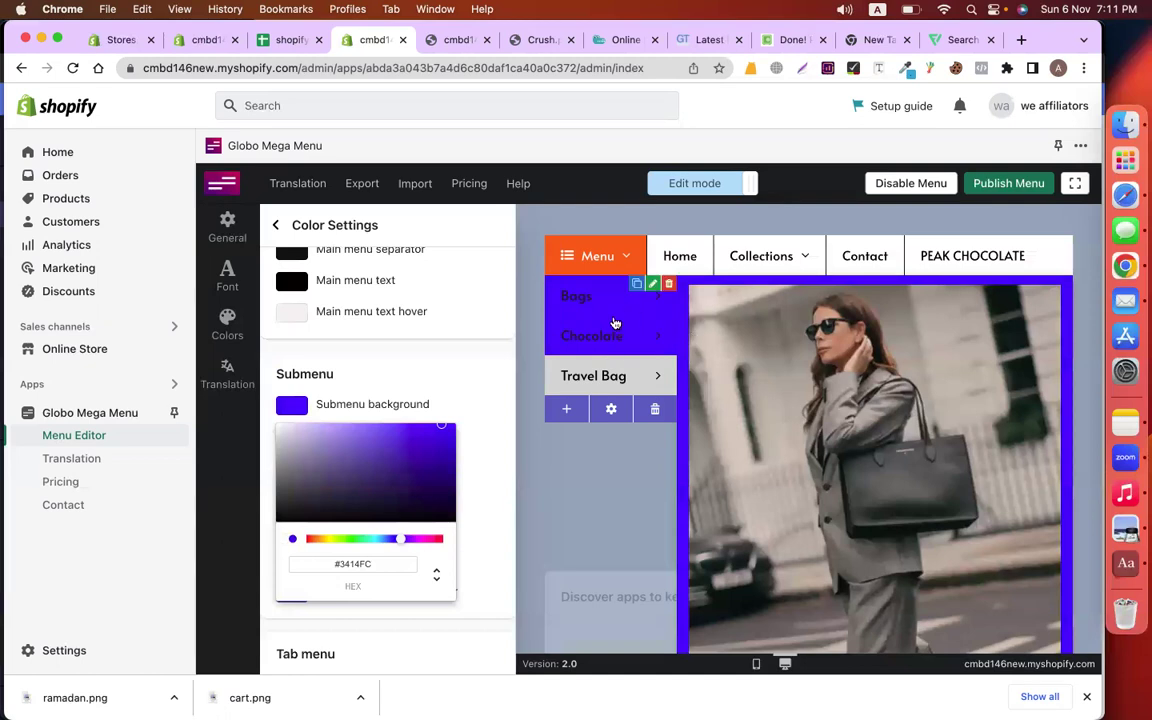
pyautogui.click(441, 428)
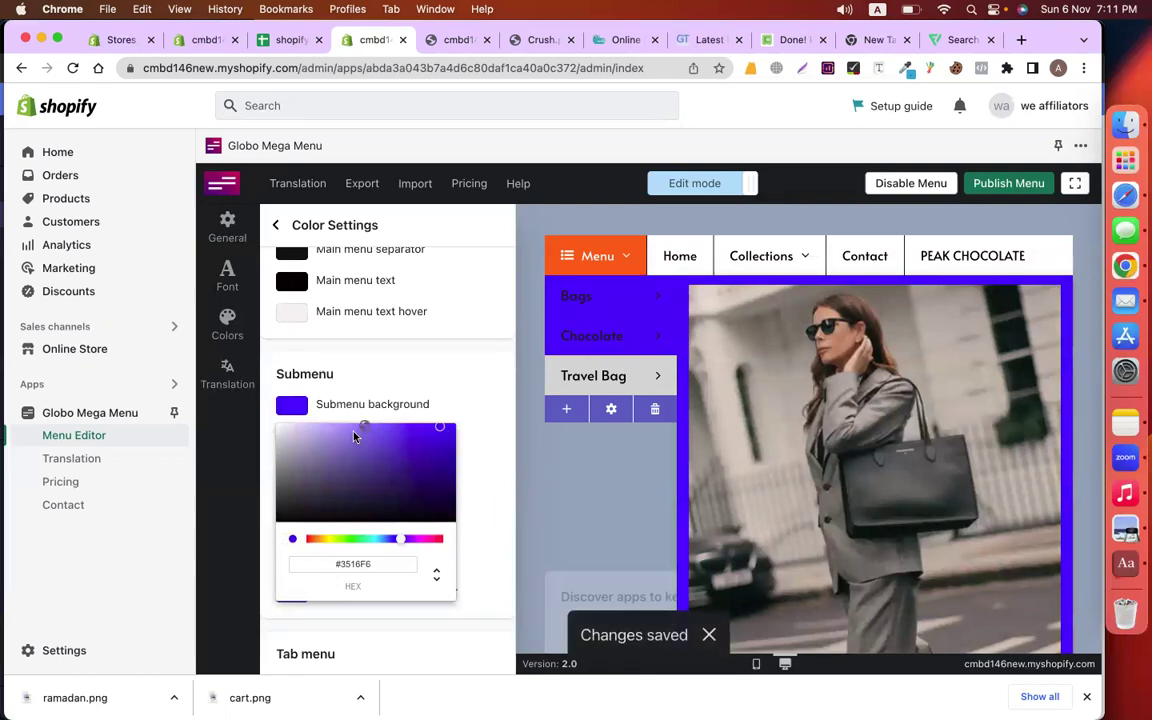
pyautogui.click(277, 433)
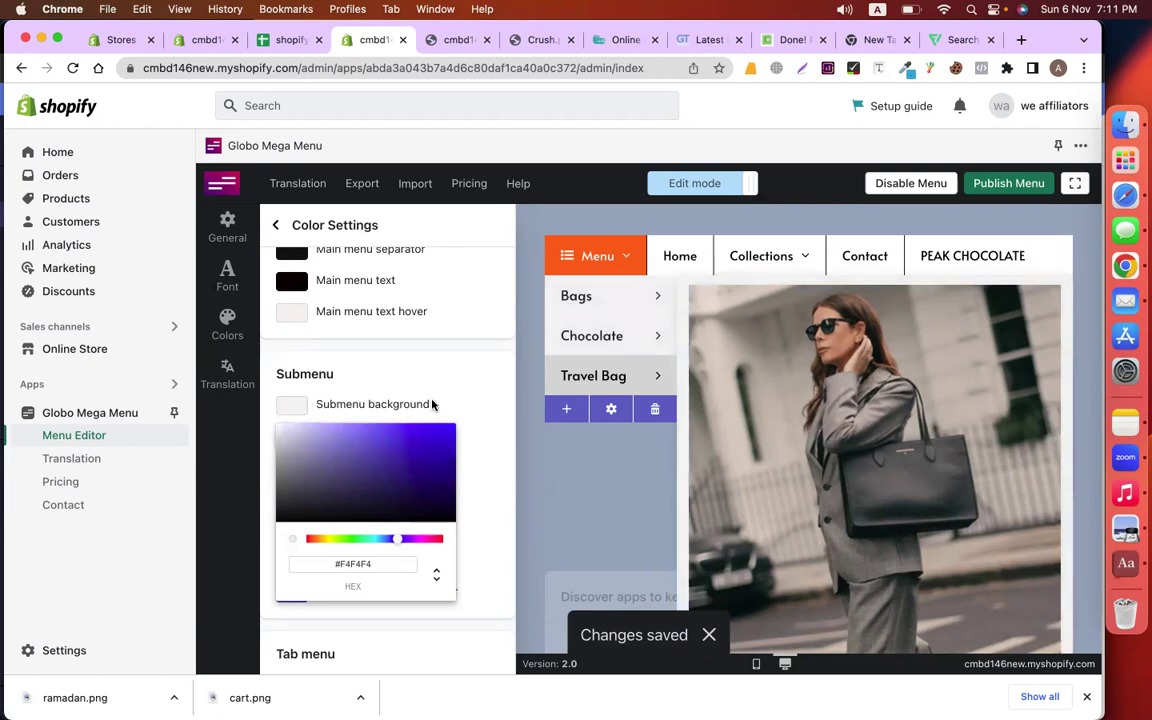
pyautogui.click(474, 376)
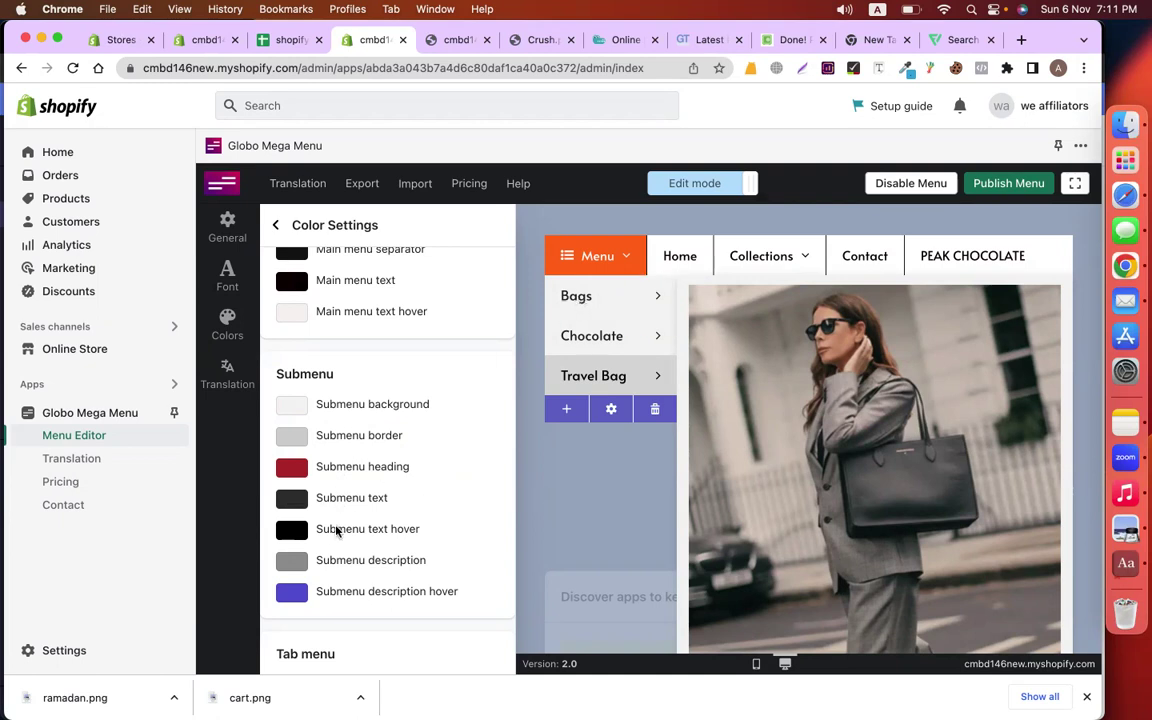
# Set the submenu hover text to violet #4515D9 and preview the Bags submenu
pyautogui.click(293, 531)
pyautogui.scroll(-2, 330, 550)
pyautogui.click(402, 590)
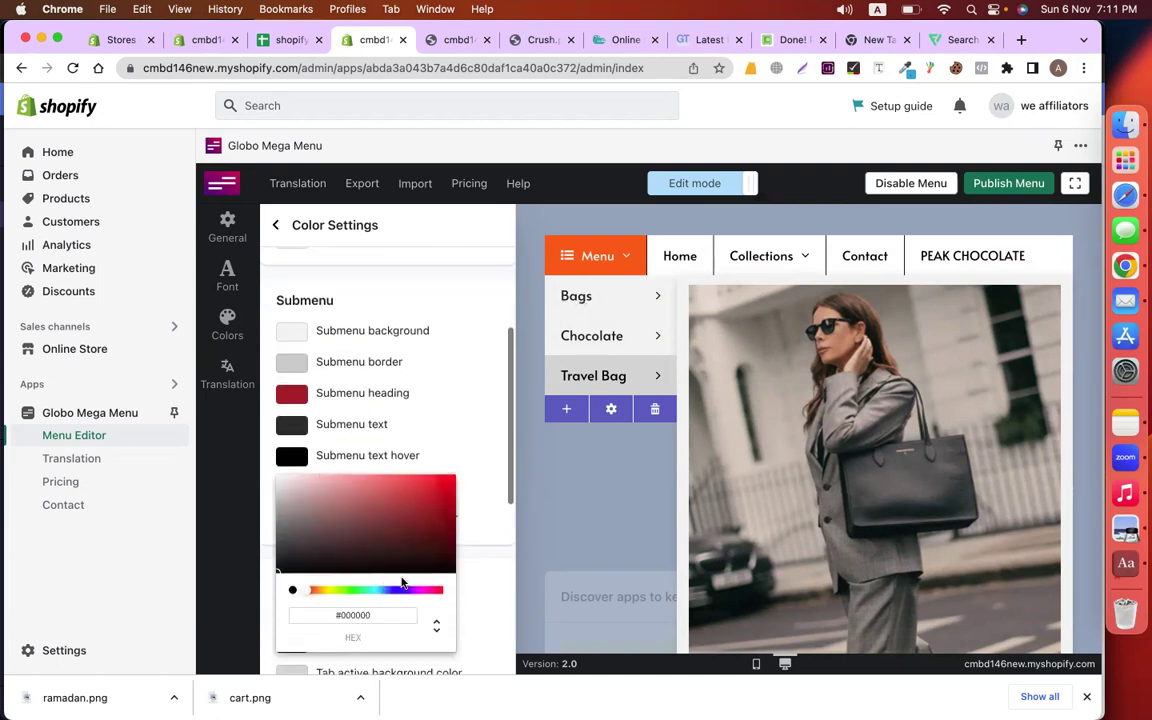
pyautogui.click(439, 492)
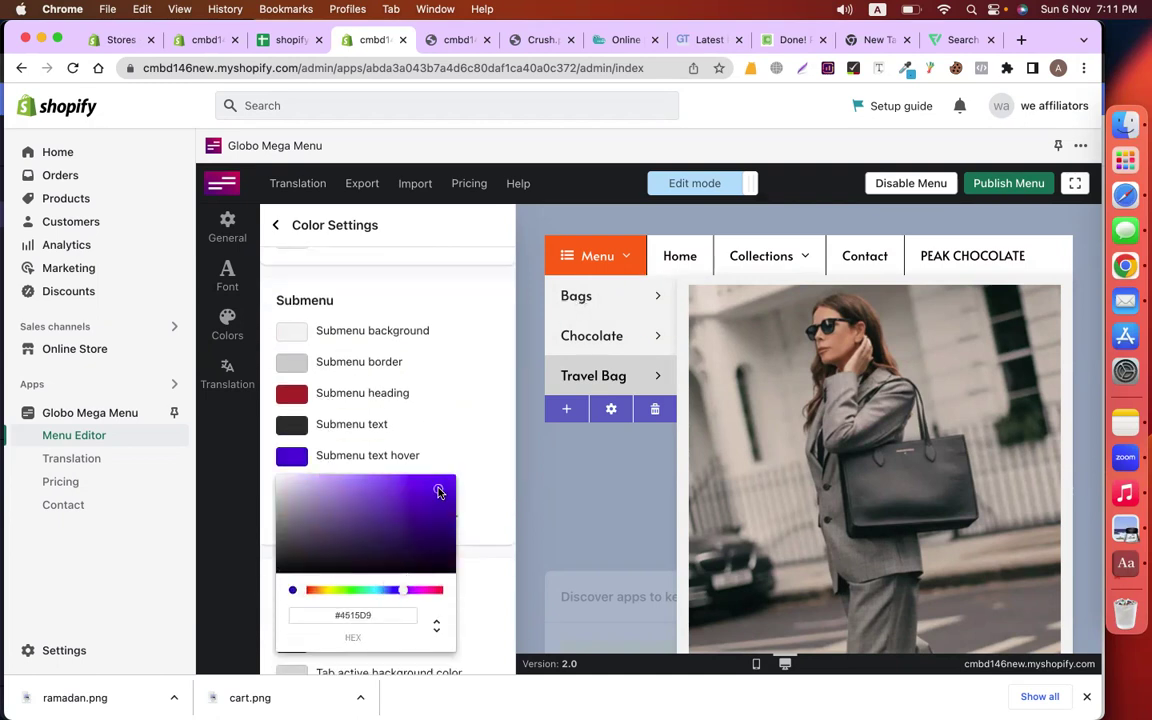
pyautogui.click(463, 357)
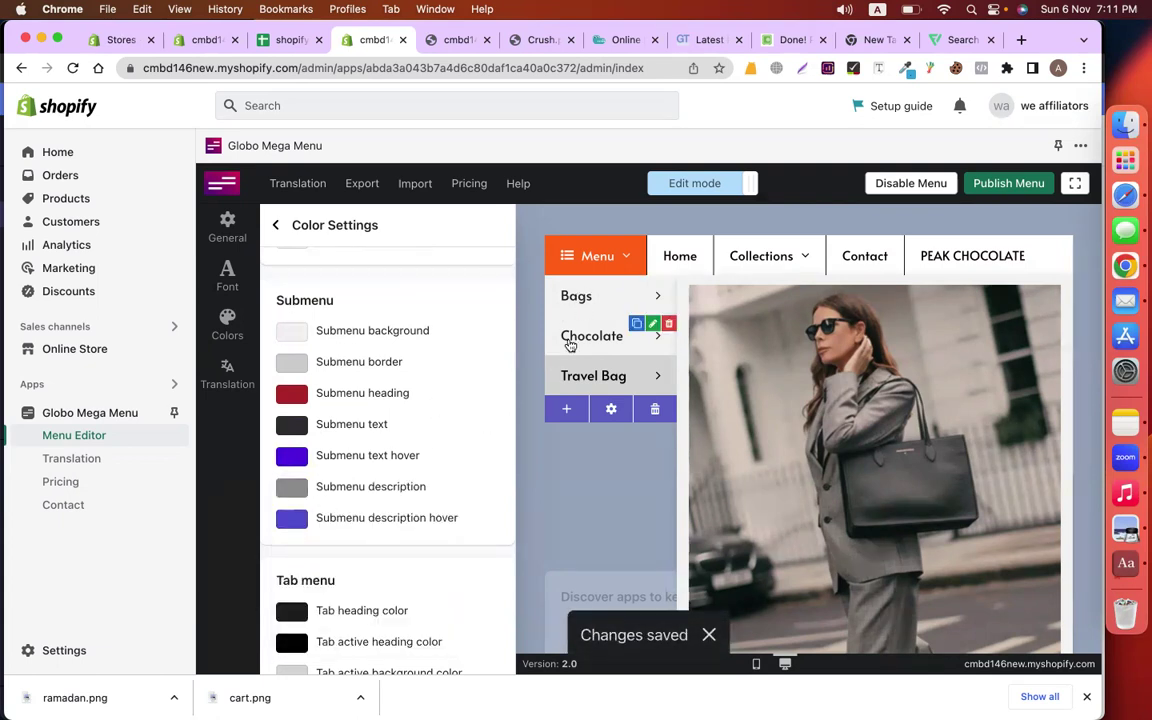
pyautogui.click(609, 306)
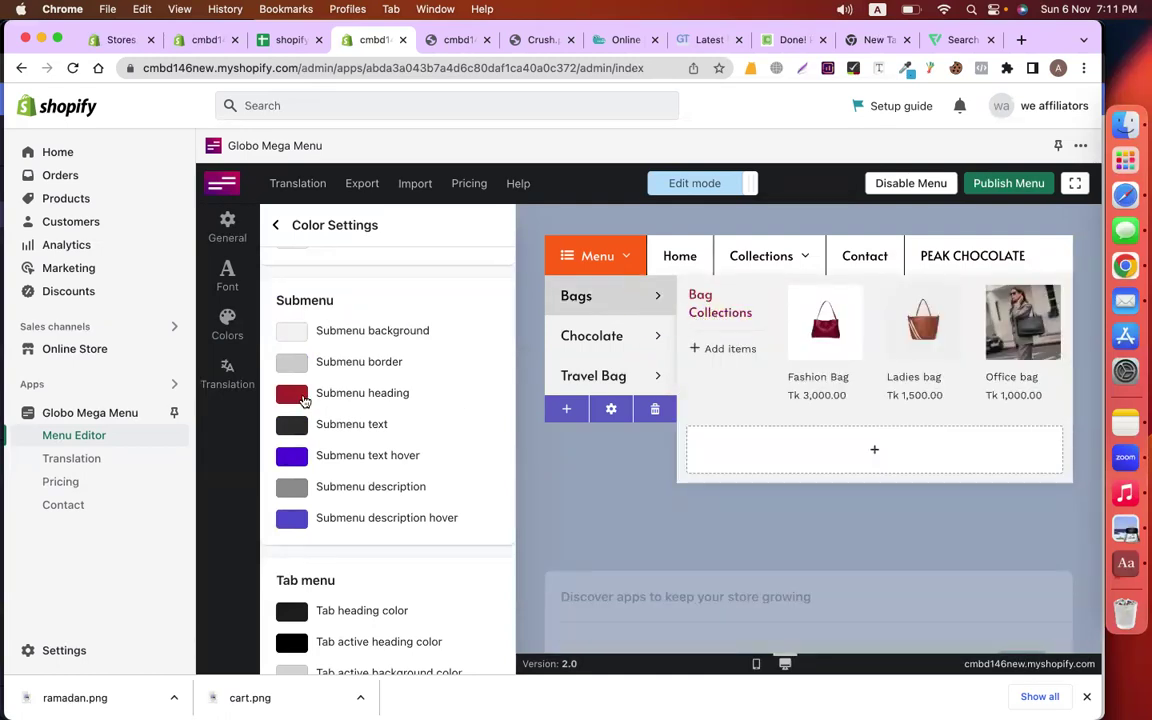
# Turn the submenu headings purple, check the Collections dropdown, and begin publishing
pyautogui.click(292, 395)
pyautogui.click(398, 527)
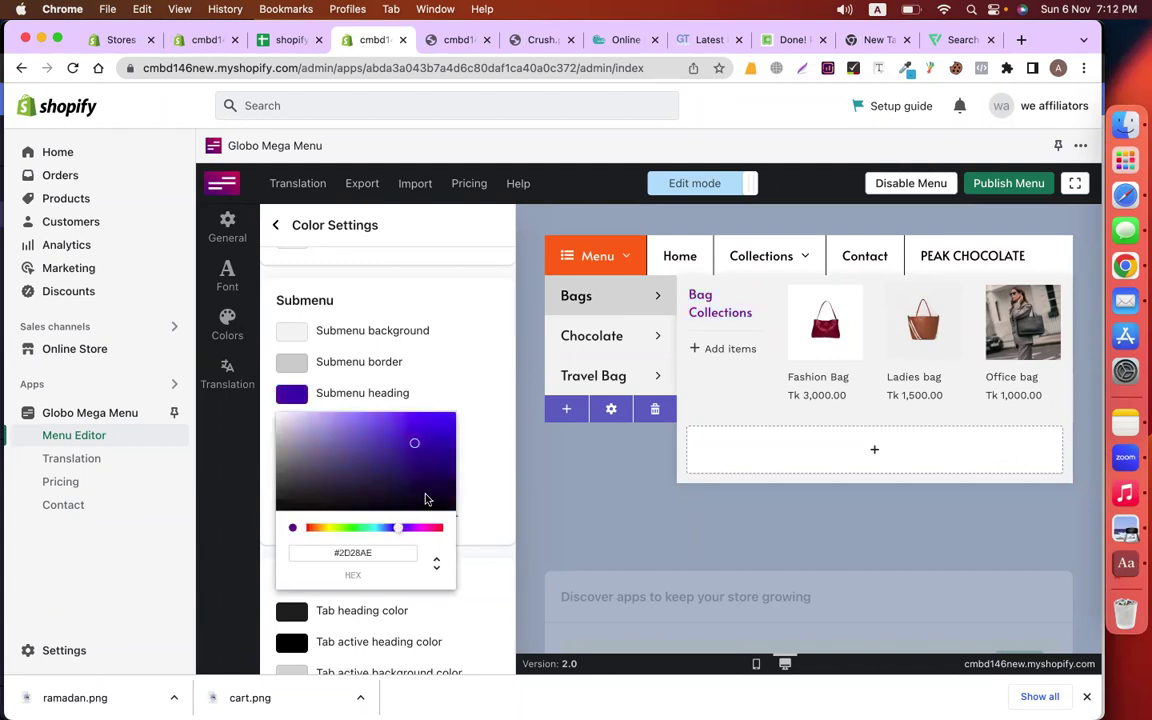
pyautogui.click(430, 341)
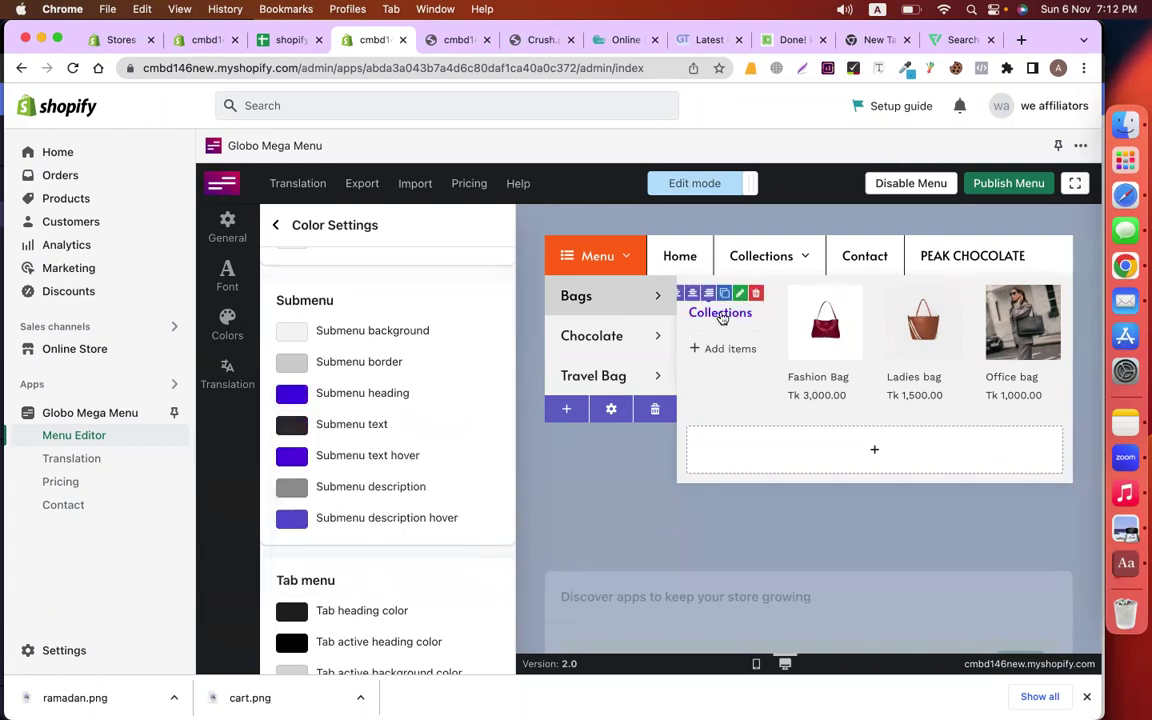
pyautogui.click(795, 255)
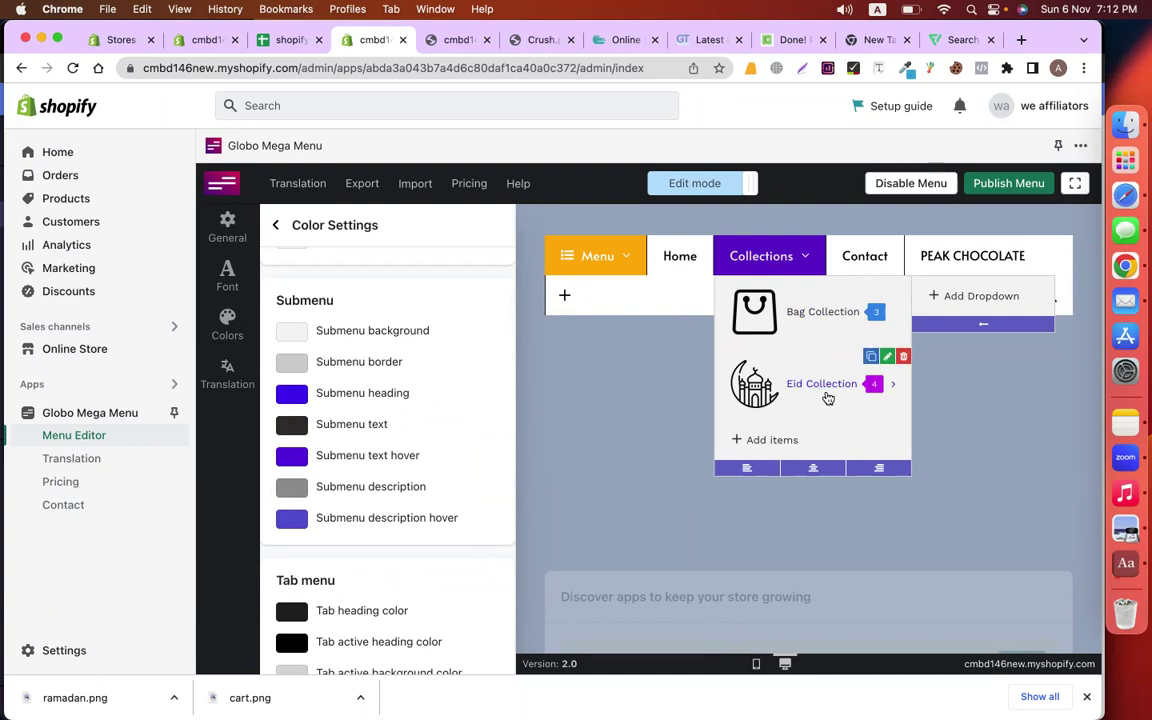
pyautogui.scroll(4, 413, 489)
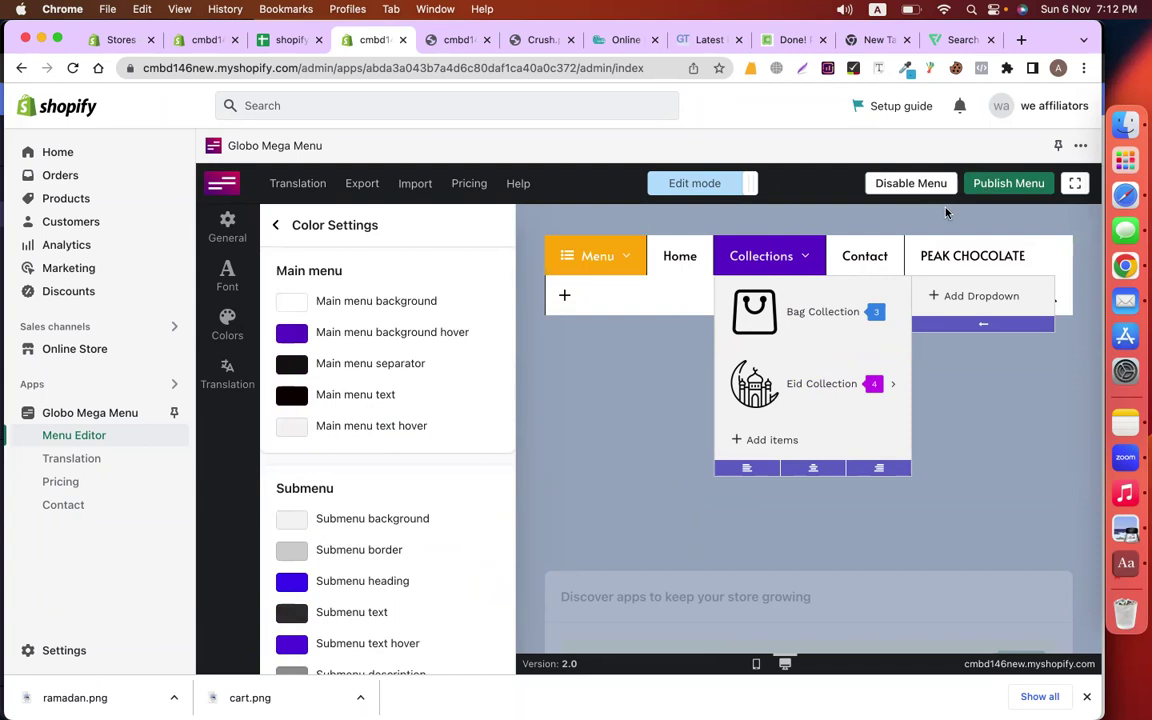
pyautogui.click(998, 184)
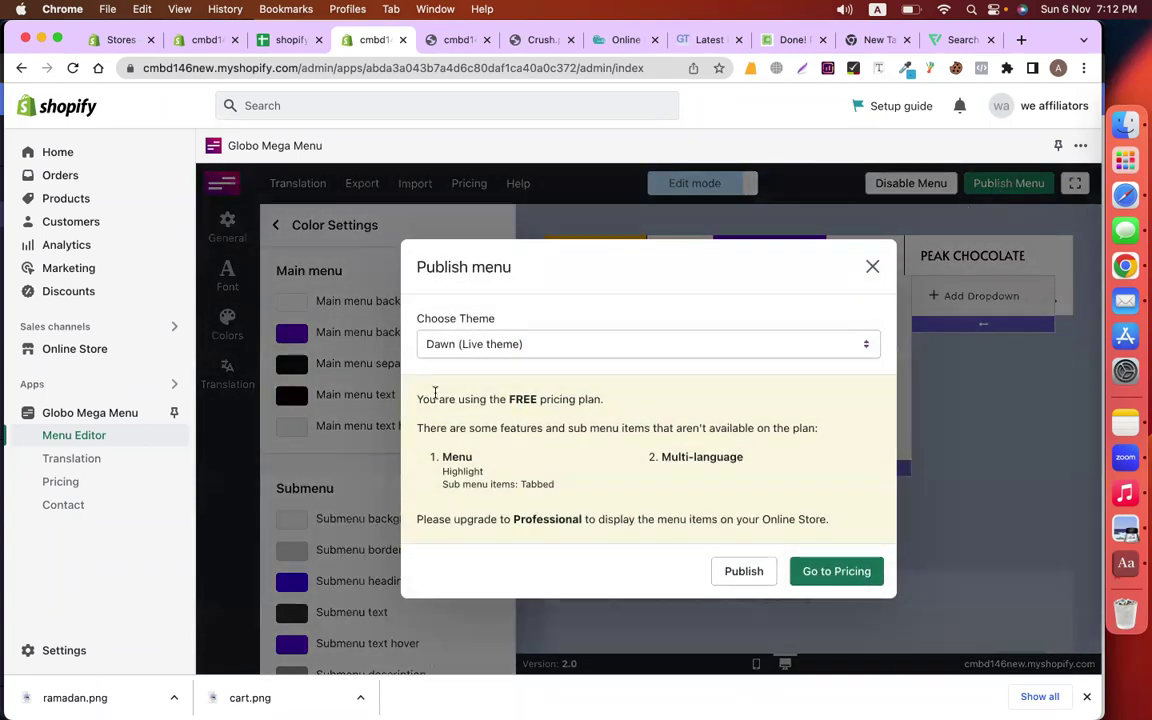
# Publish the menu to the live Dawn theme and continue to App embeds settings
pyautogui.click(748, 575)
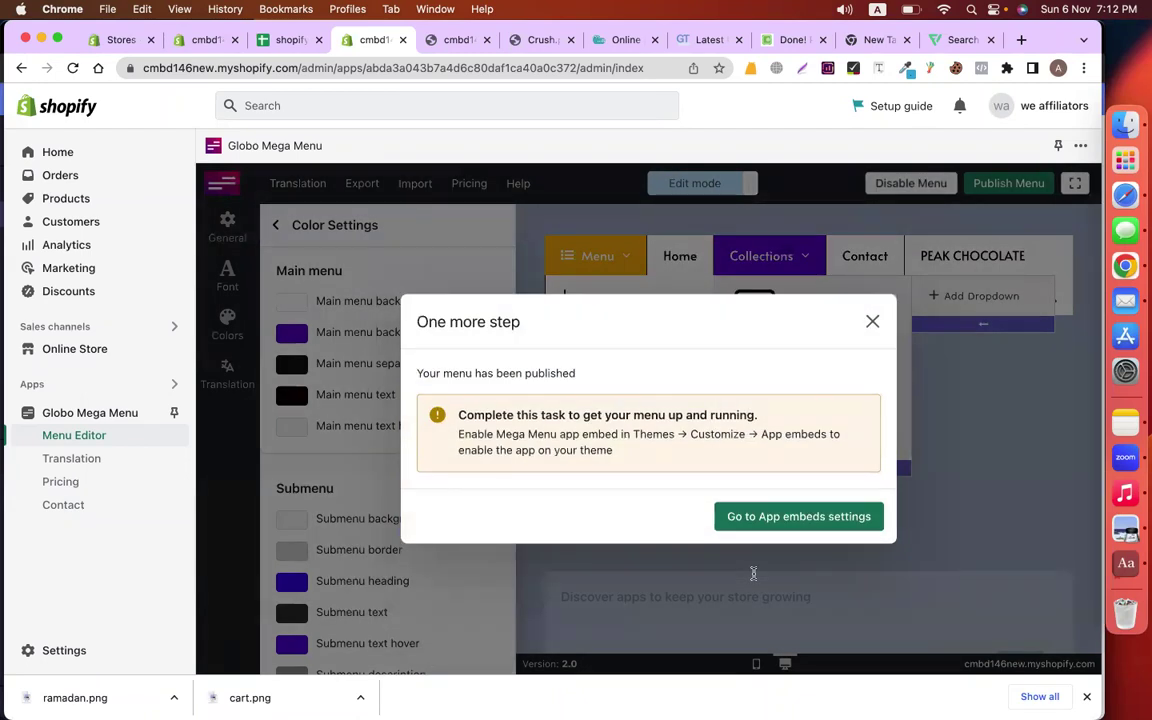
pyautogui.click(775, 527)
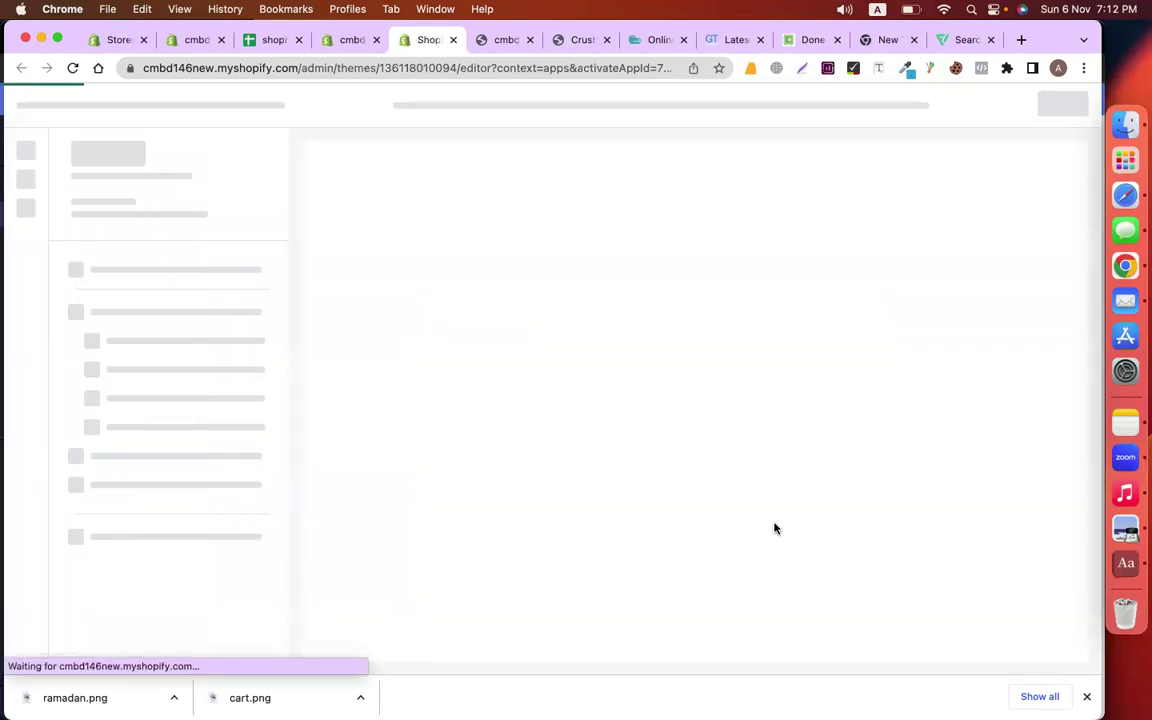
# Close the downloads bar and save the Dawn theme with the Mega menu embed on
pyautogui.click(1087, 696)
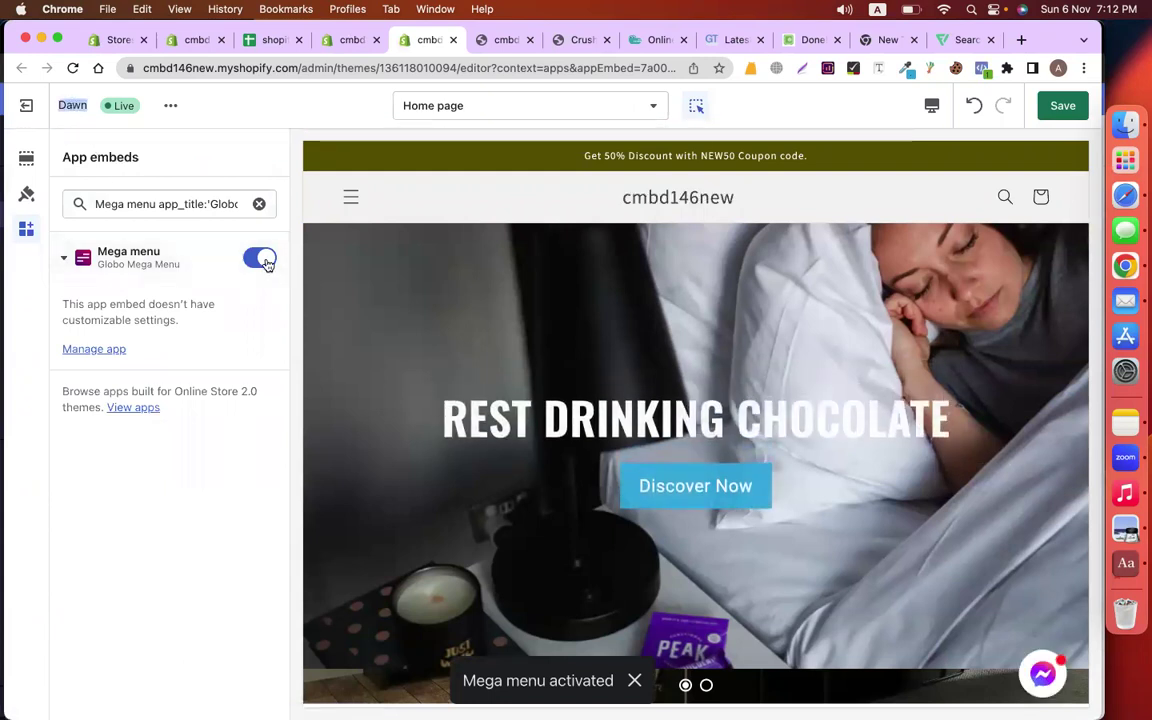
pyautogui.click(1063, 107)
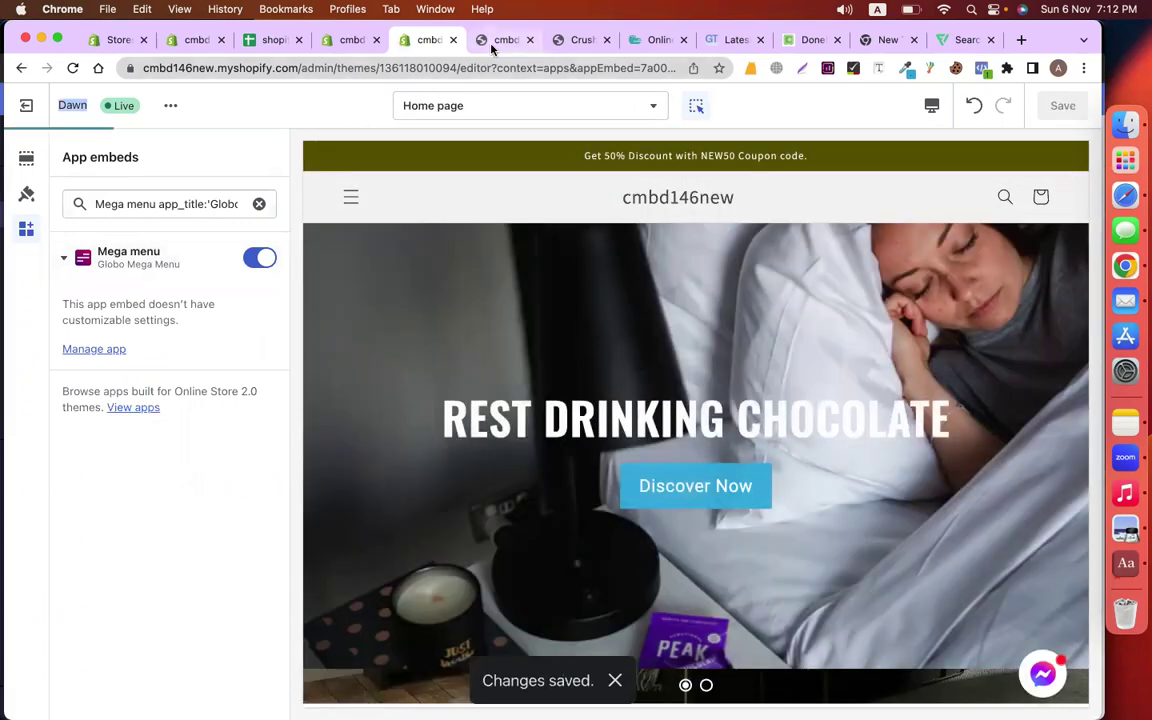
# Reload the live storefront to check the new mega menu header
pyautogui.click(486, 40)
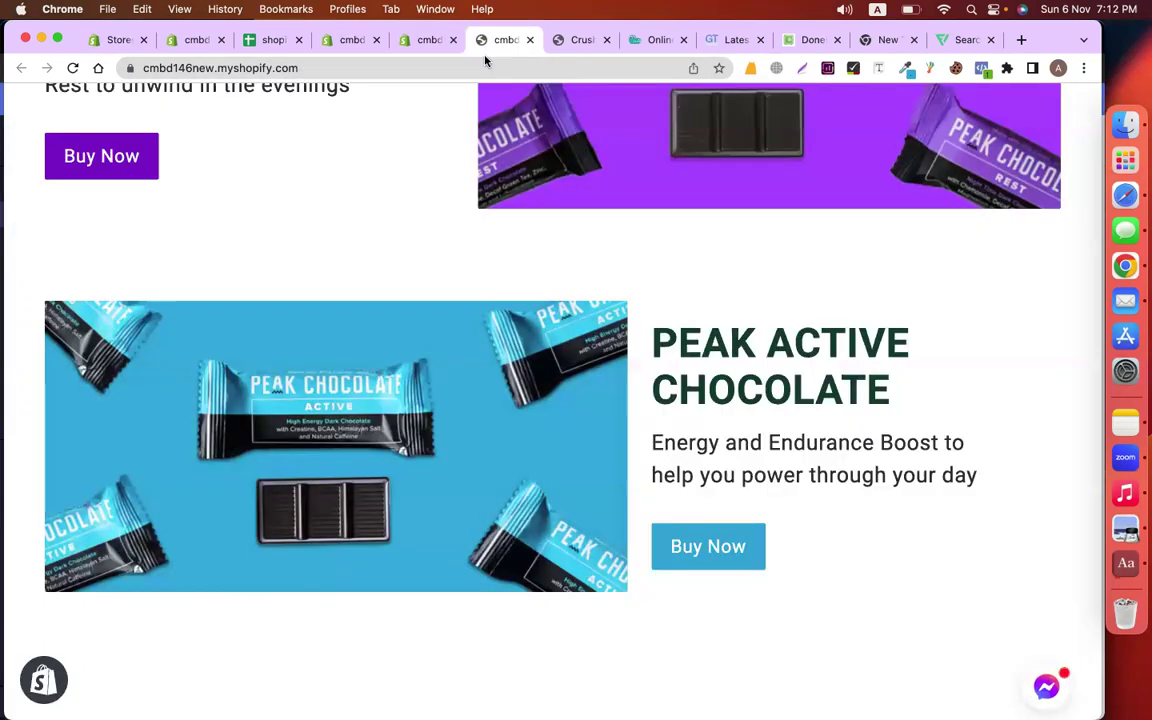
pyautogui.press('super+r')
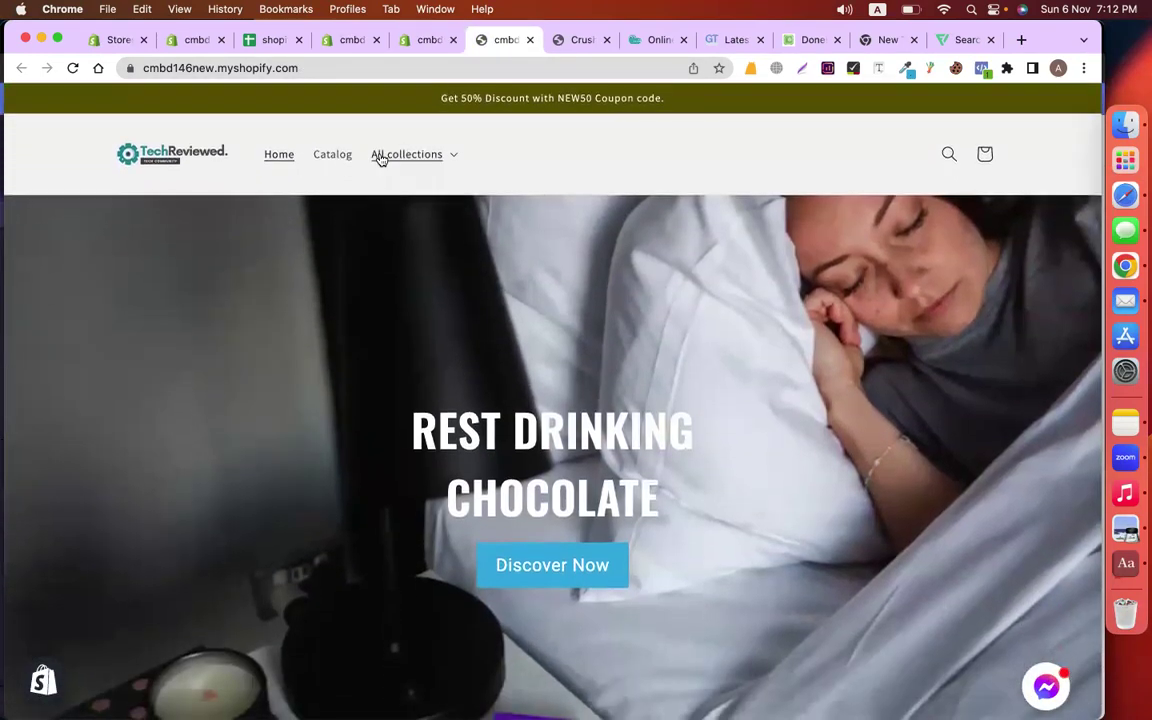
pyautogui.click(72, 68)
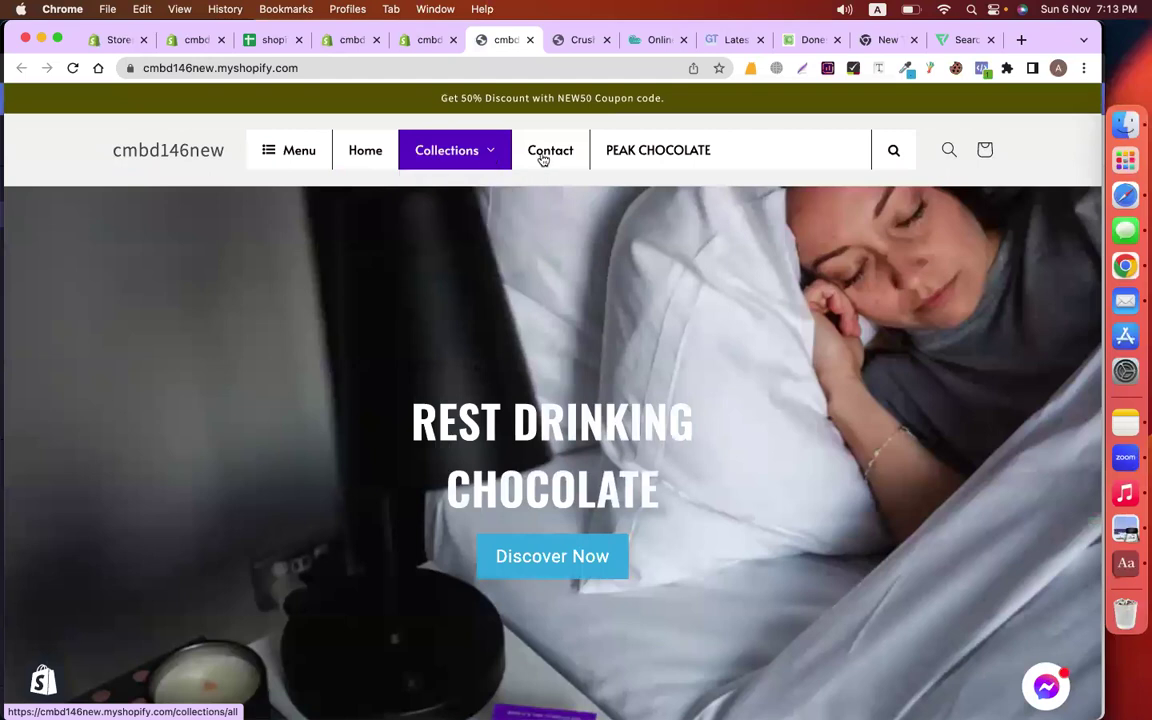
# Switch to the other Chrome profile's Google Classroom window
pyautogui.moveTo(451, 158)
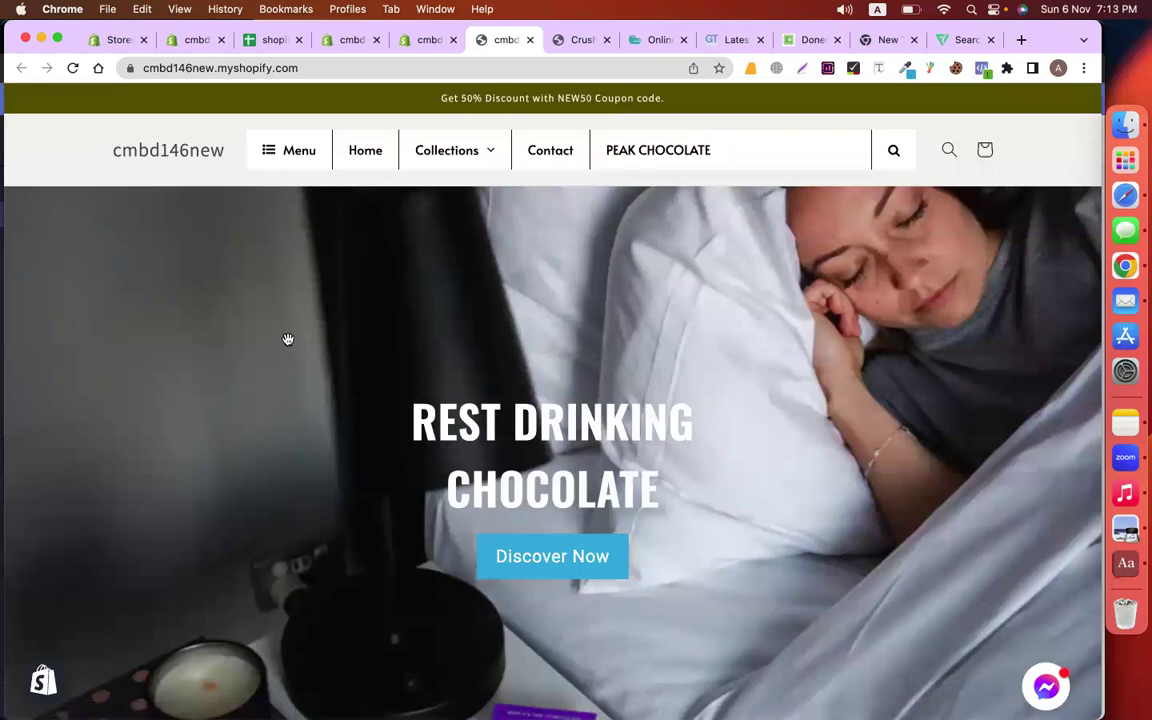
pyautogui.click(1058, 68)
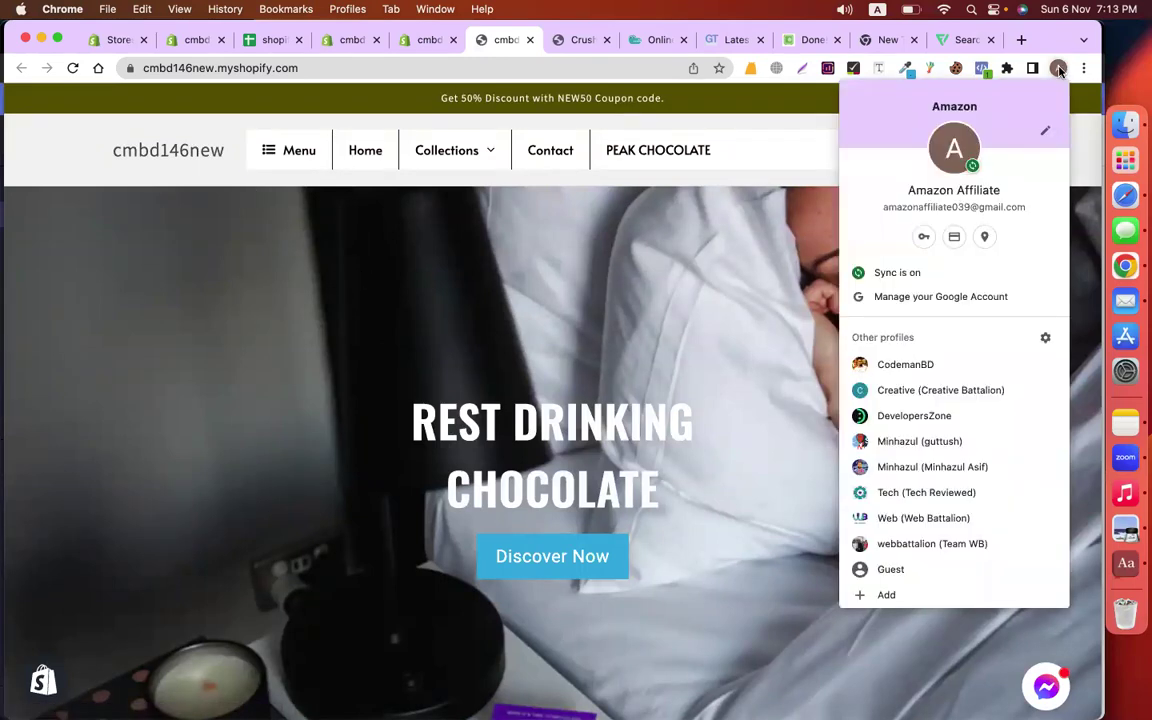
pyautogui.click(887, 368)
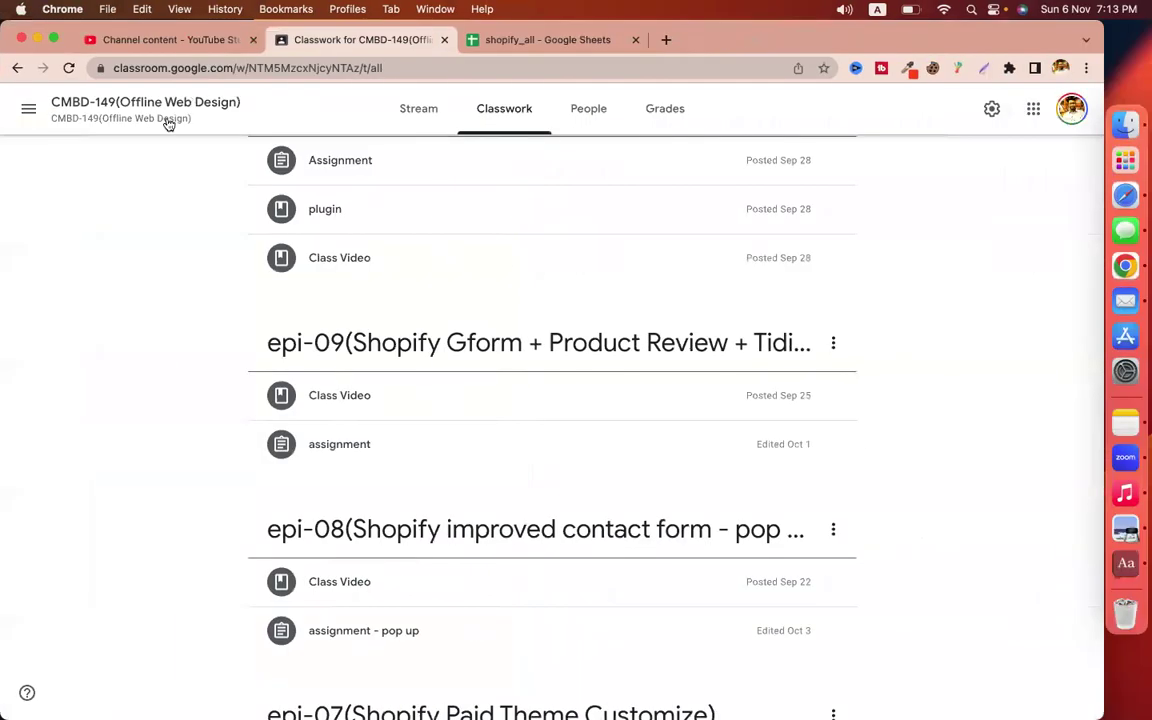
# Add topic 'epi-25(Shopify Speed Optimize + Policy Pages + Mega Menu)', copying its name first
pyautogui.scroll(20, 304, 290)
pyautogui.scroll(10, 305, 288)
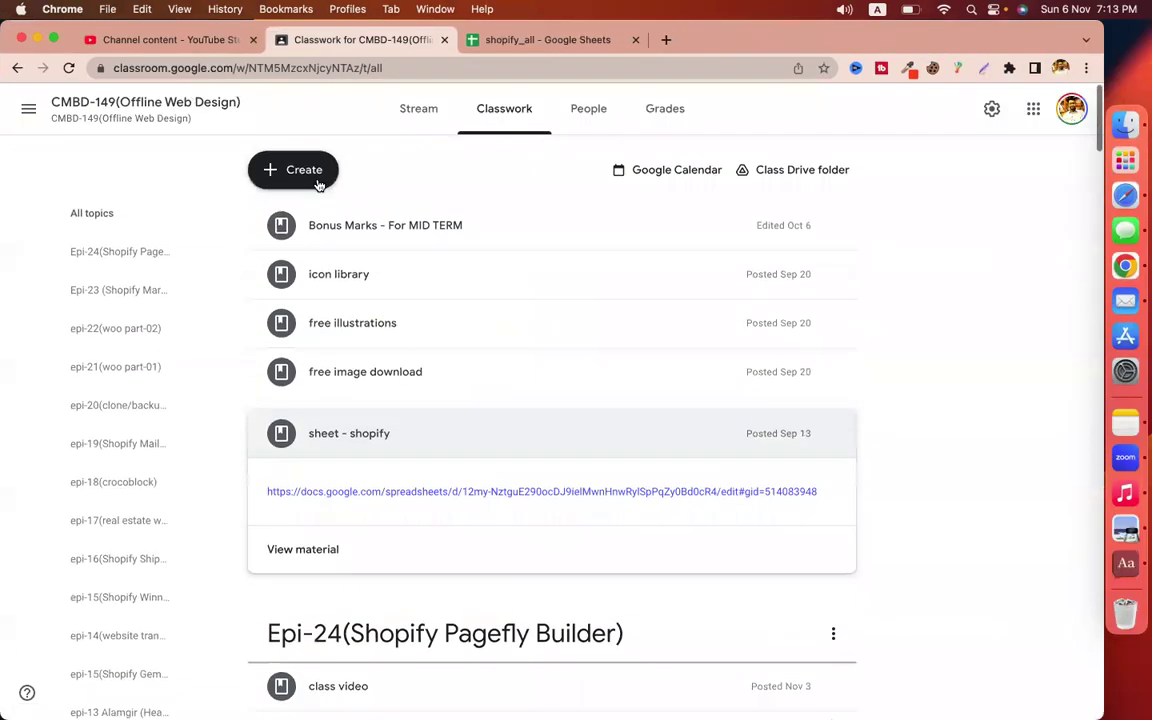
pyautogui.click(319, 178)
pyautogui.click(373, 423)
pyautogui.click(511, 404)
pyautogui.write('epi')
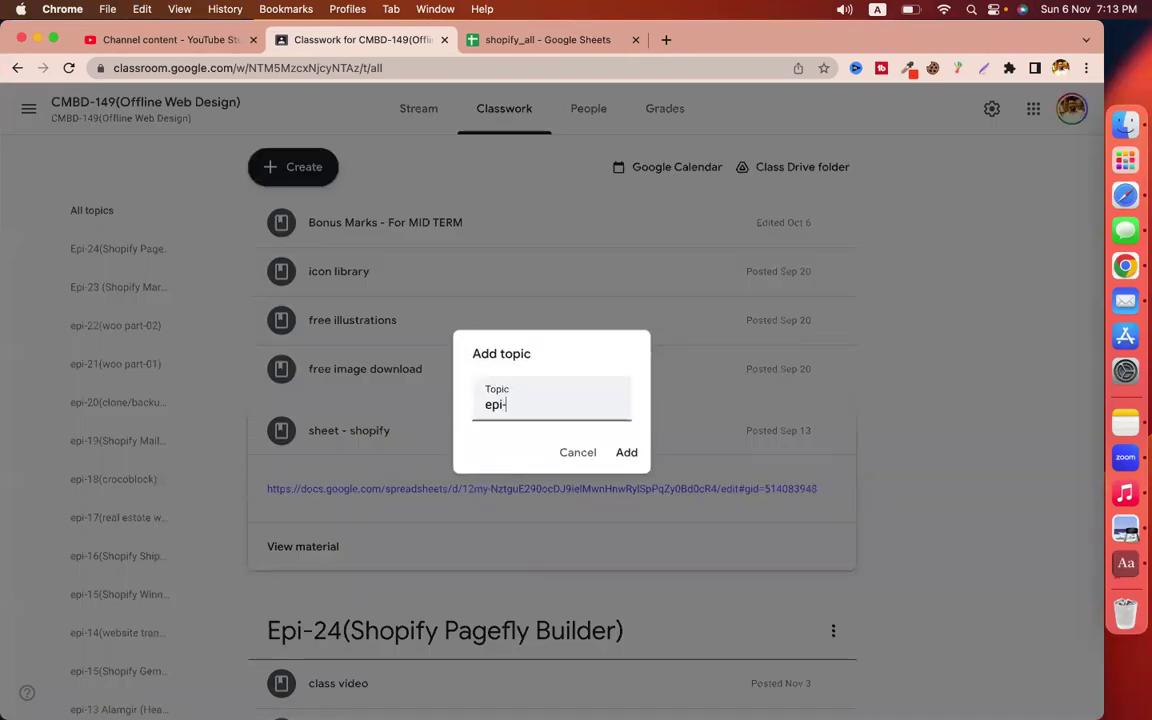
pyautogui.write('-25(Shopify Speed')
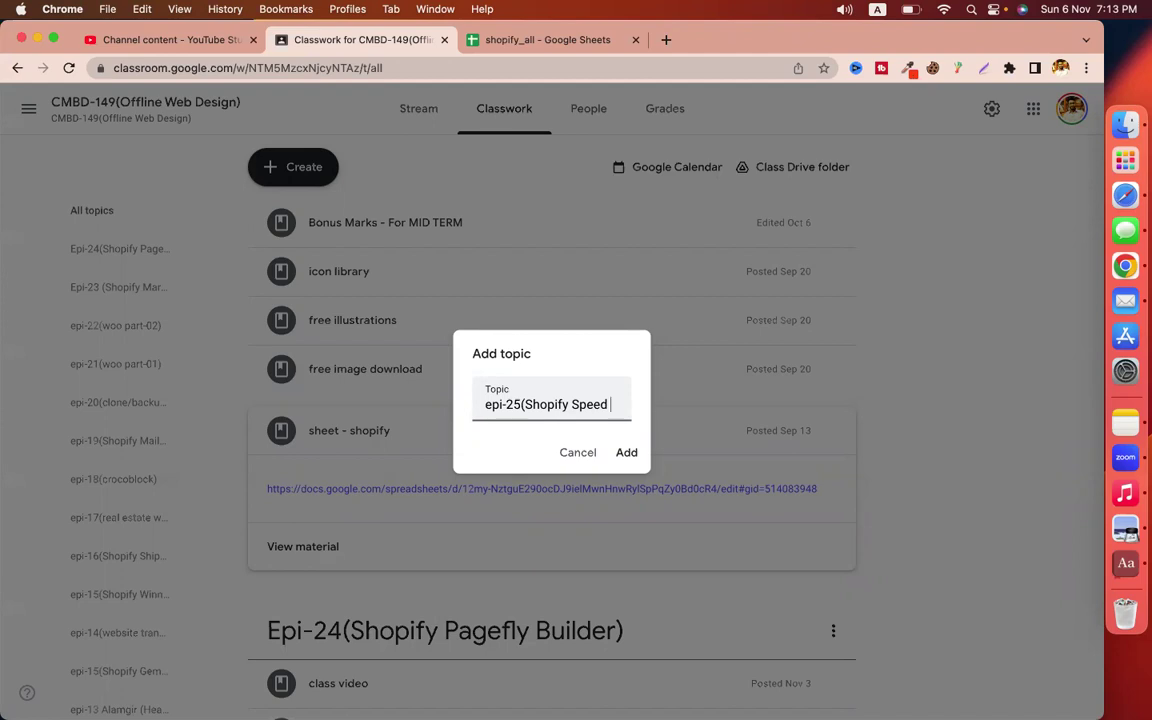
pyautogui.write('Opt')
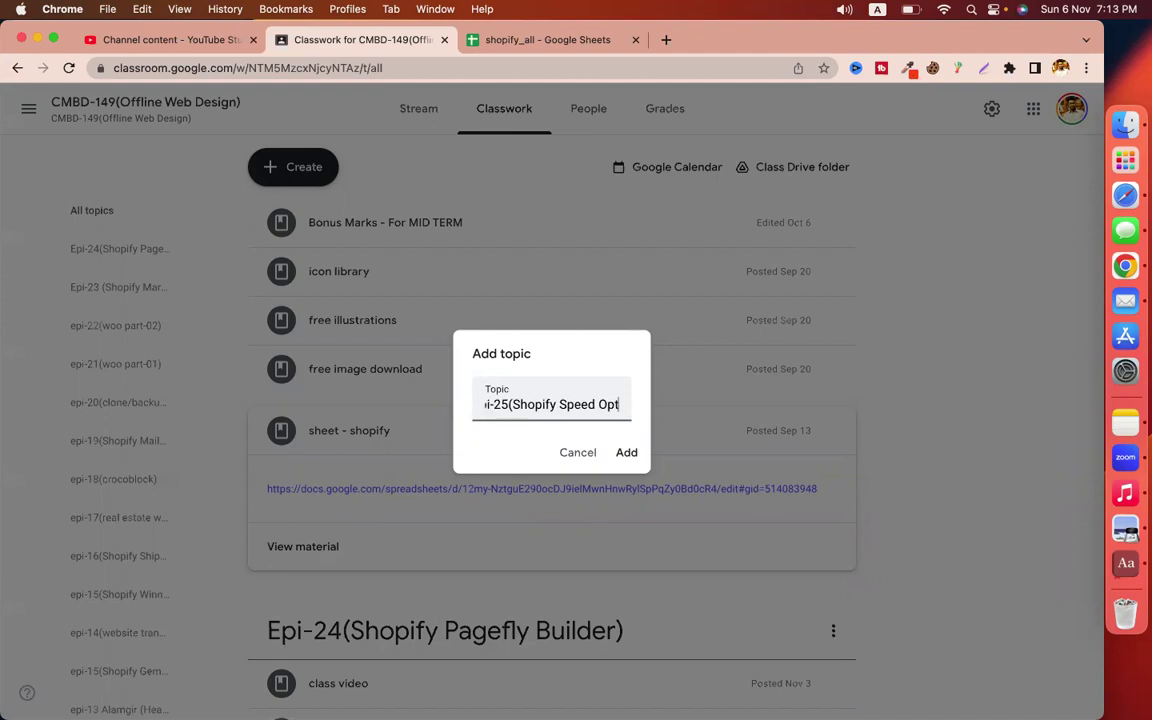
pyautogui.write('imize +')
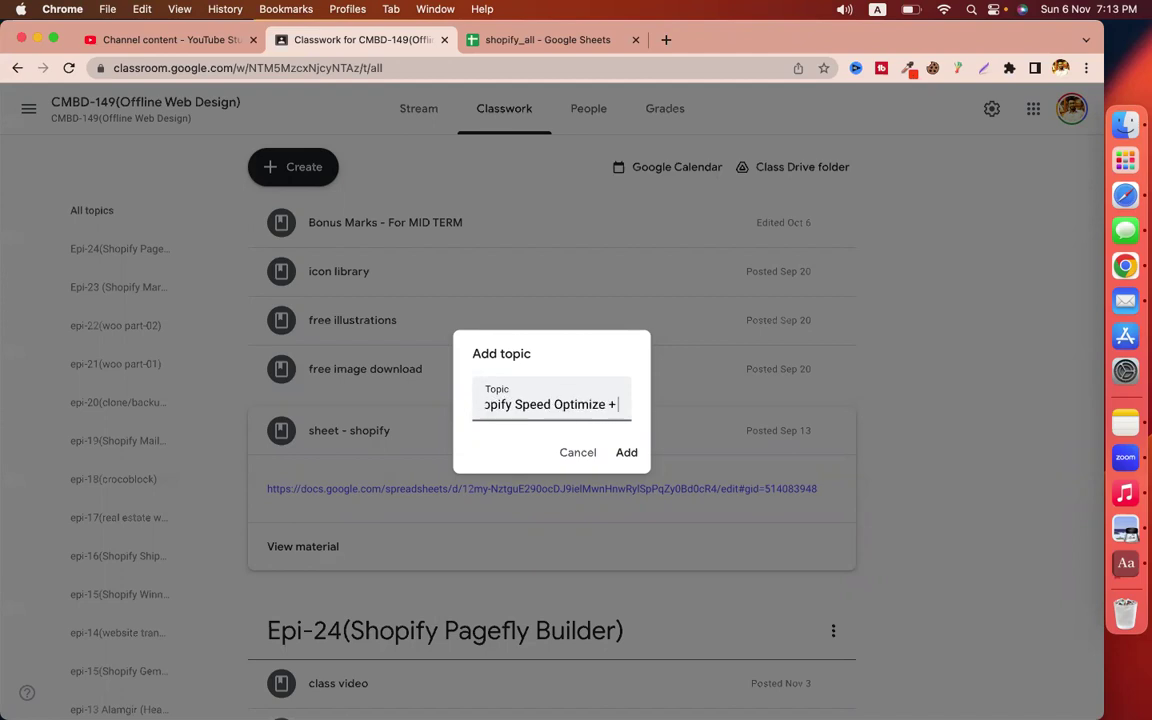
pyautogui.write(' Privac')
pyautogui.press('BackSpace')
pyautogui.press('BackSpace')
pyautogui.press('BackSpace')
pyautogui.press('BackSpace')
pyautogui.press('BackSpace')
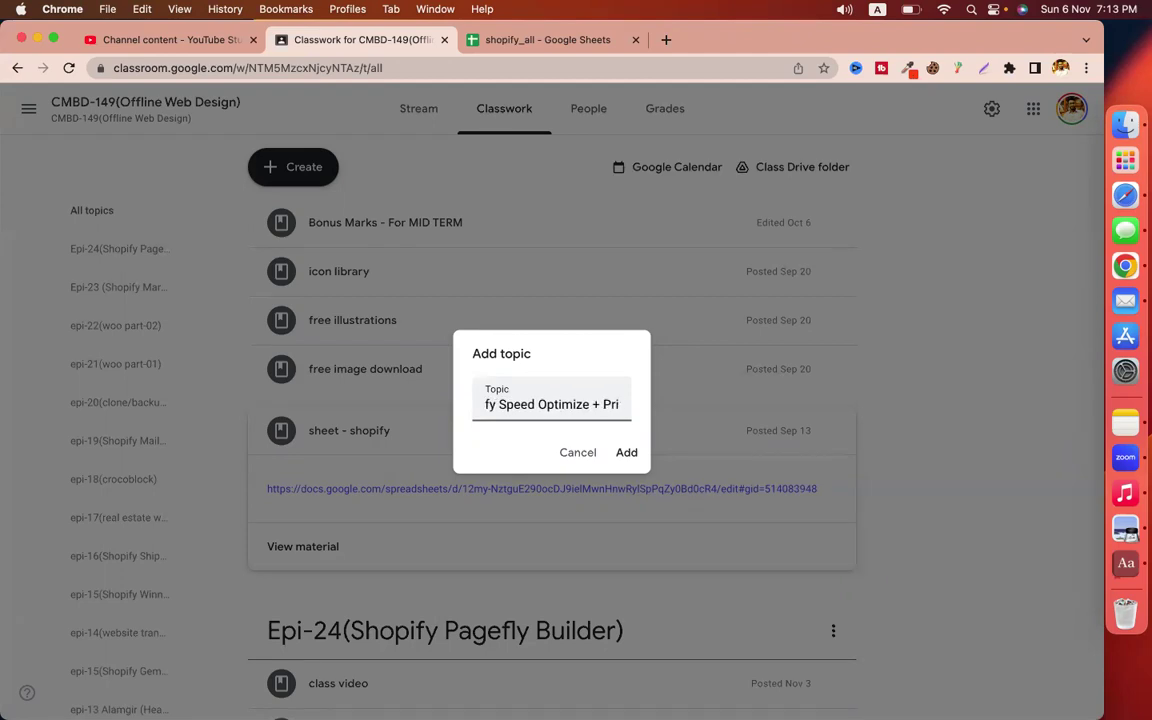
pyautogui.write('olicy')
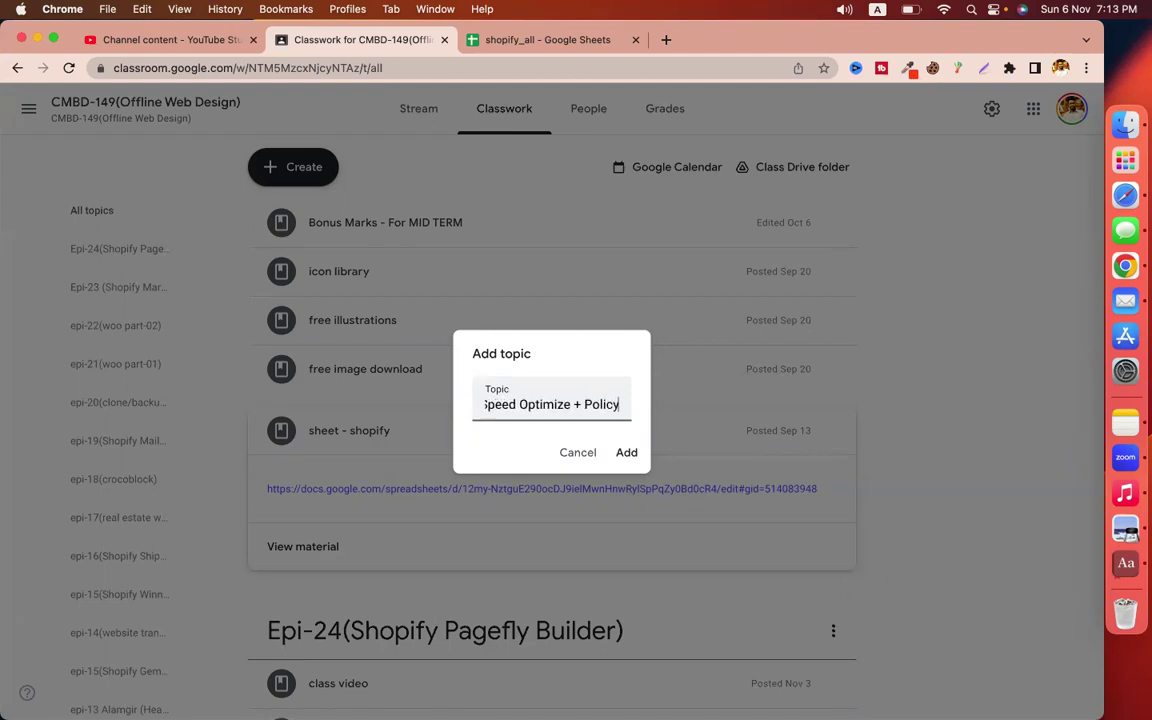
pyautogui.write(' Pages + M')
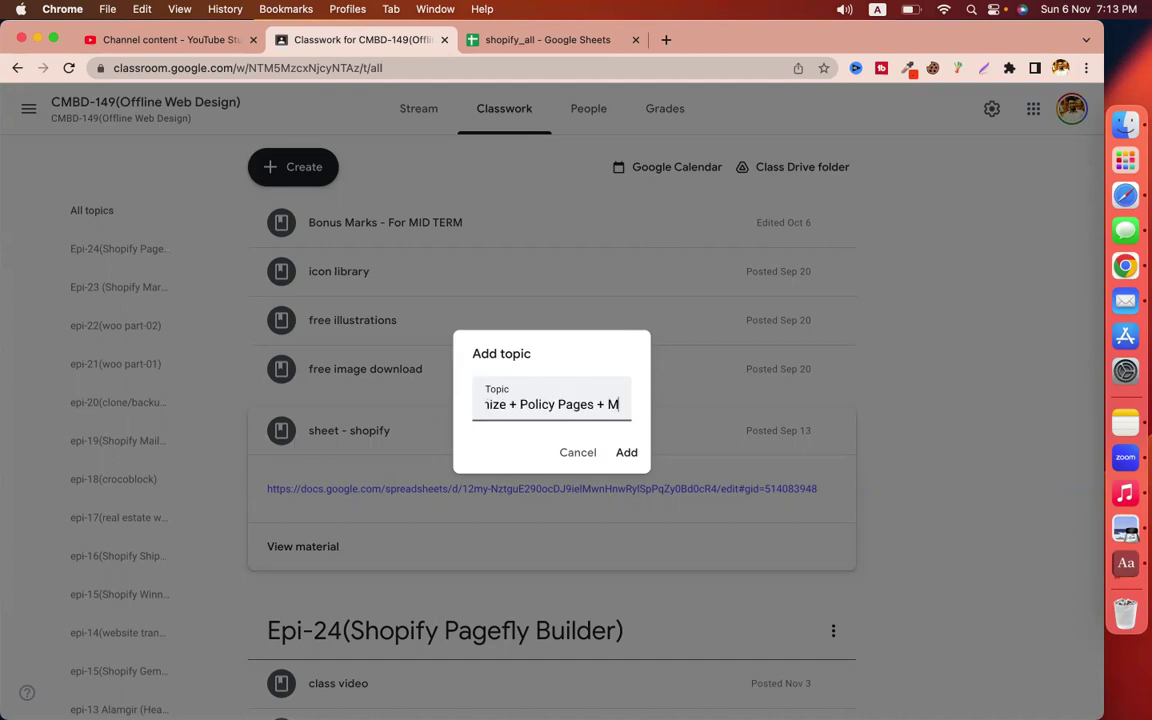
pyautogui.write('ega Menu)')
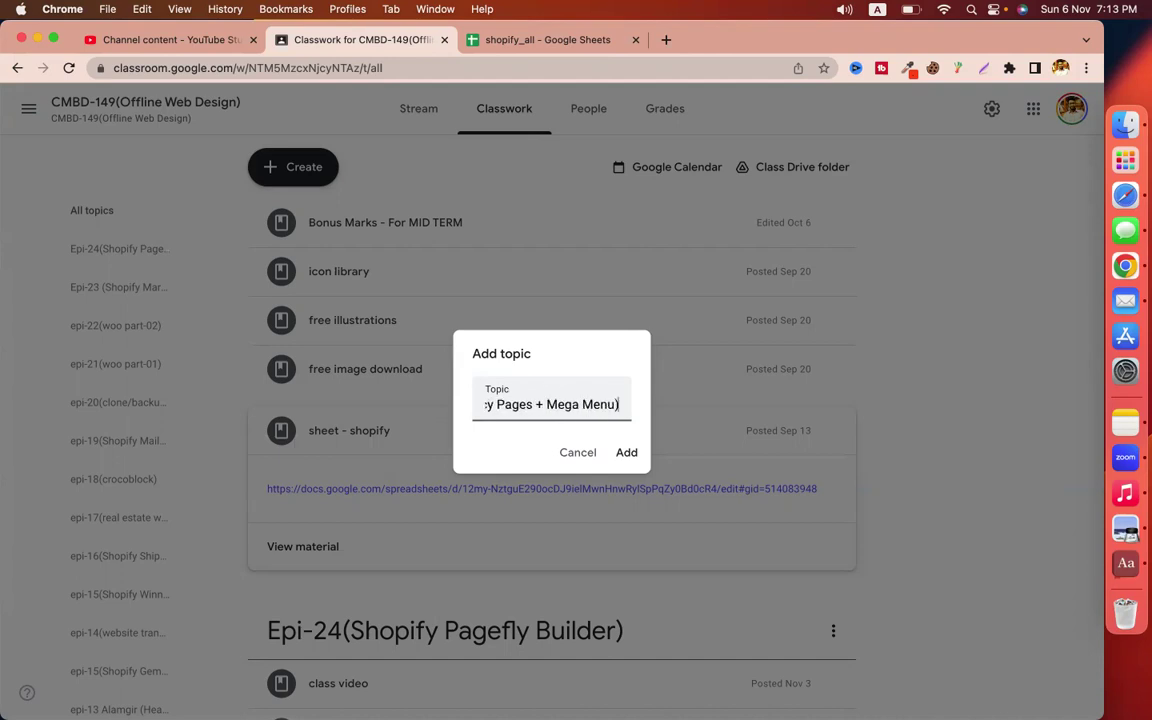
pyautogui.press('super+a')
pyautogui.press('Return')
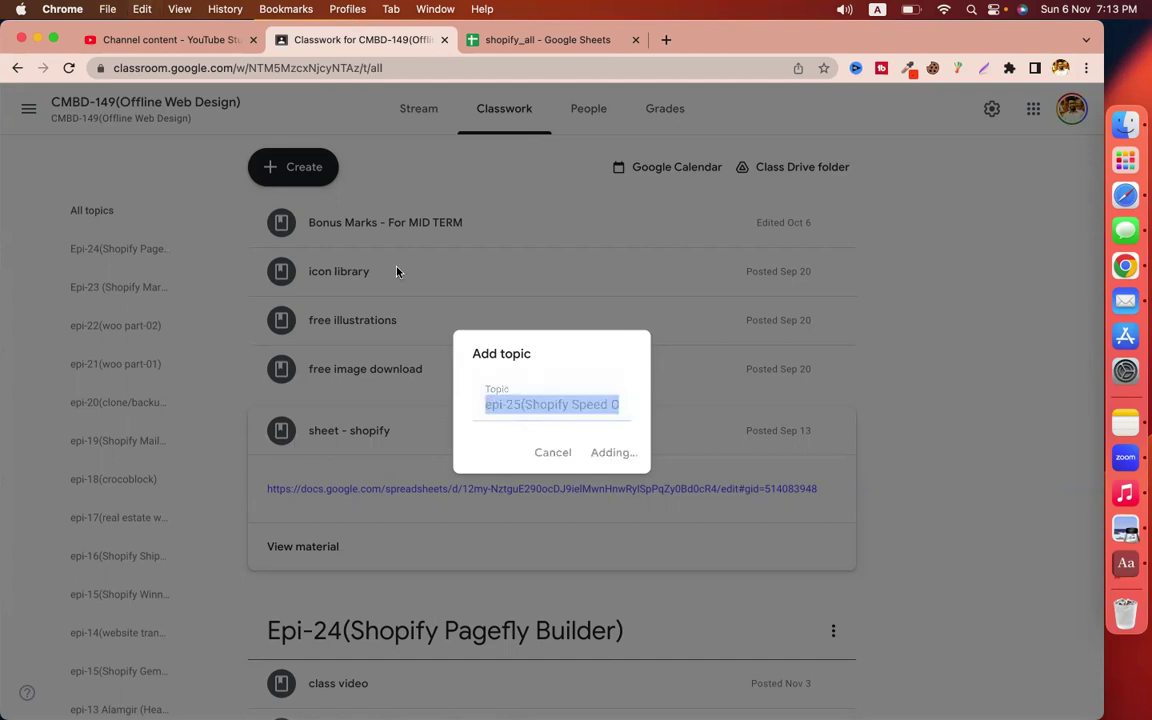
pyautogui.click(293, 168)
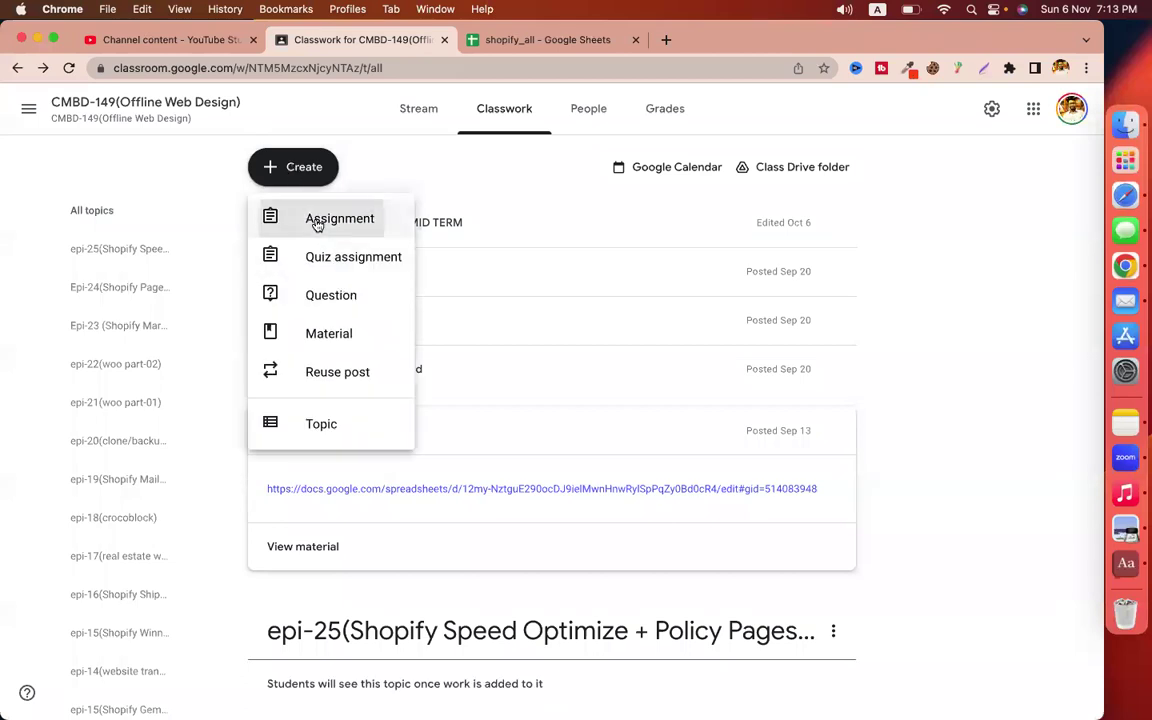
# Title a new assignment 'assignment - Shopify Speed Optimize + Policy Pages + Mega Menu'
pyautogui.click(345, 218)
pyautogui.write('assignme')
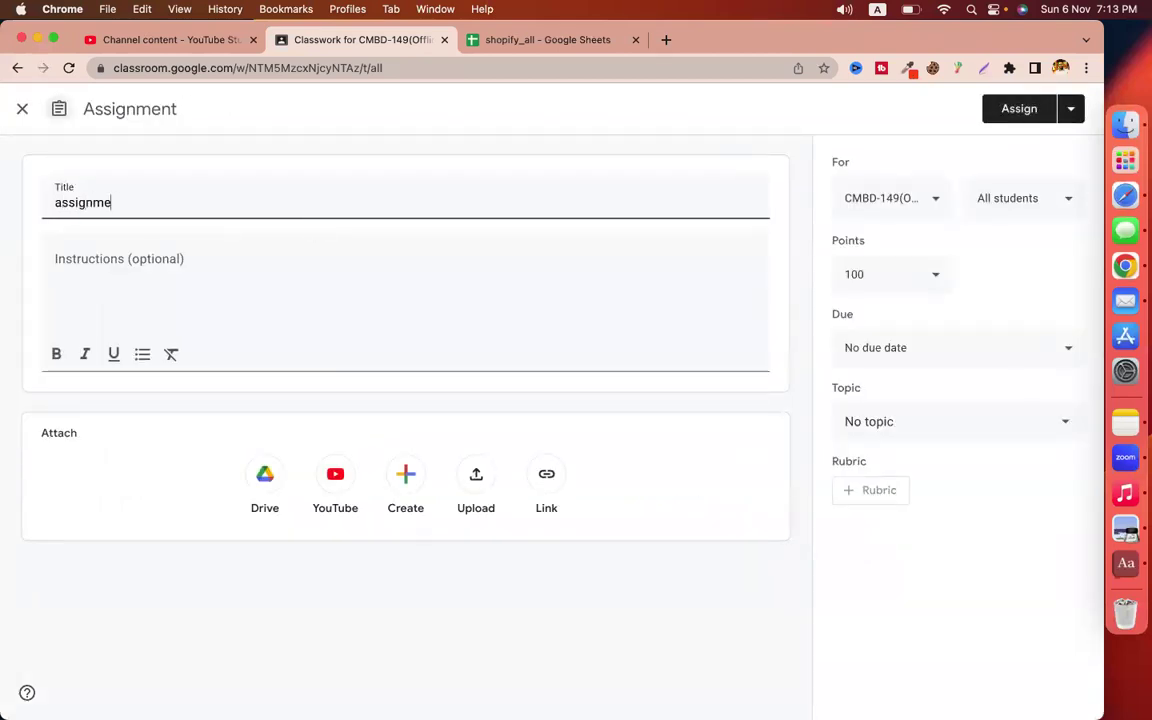
pyautogui.write('nt -')
pyautogui.write('epi-25(Shopify Speed Optimize + Policy Pages + Mega Menu)')
pyautogui.doubleClick(160, 203)
pyautogui.moveTo(145, 203); pyautogui.dragTo(133, 203)
pyautogui.press('BackSpace')
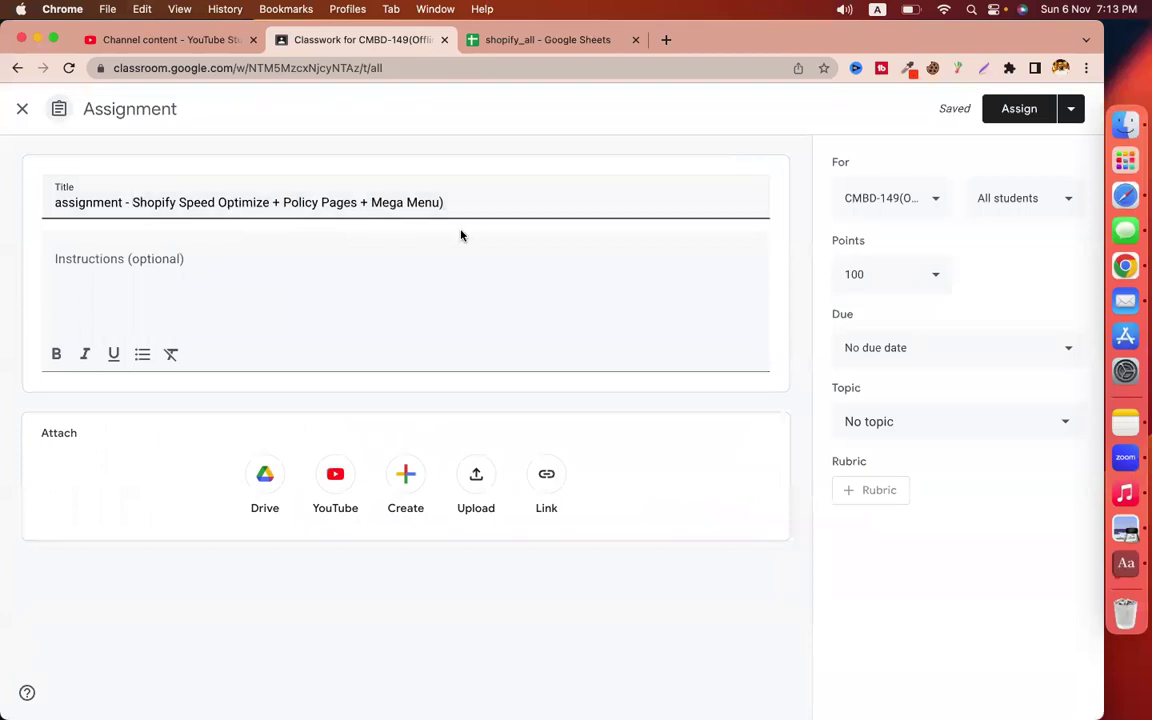
pyautogui.click(448, 203)
pyautogui.press('BackSpace')
# Write instruction '1. do Shopify Speed Optimize for one store (snaps)'
pyautogui.click(344, 249)
pyautogui.write('epi-25(Shopify Speed Optimize + Policy Pages + Mega Menu)')
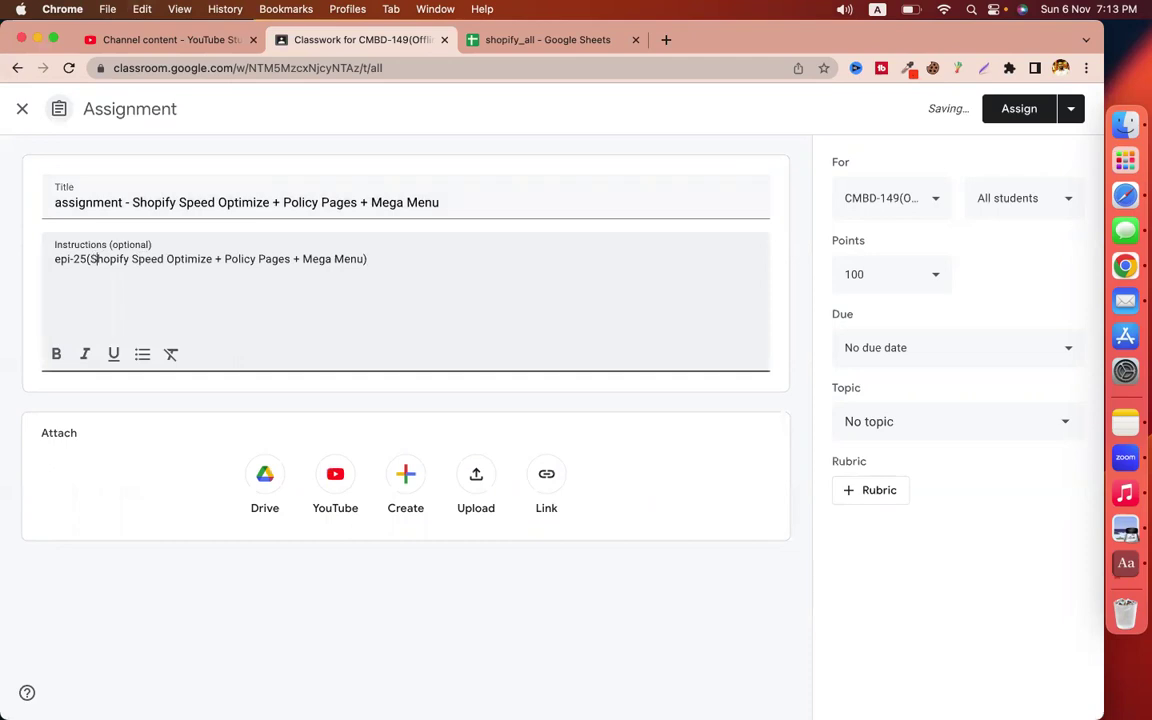
pyautogui.moveTo(89, 258); pyautogui.dragTo(54, 258)
pyautogui.press('BackSpace')
pyautogui.press('Delete')
pyautogui.write('1. do')
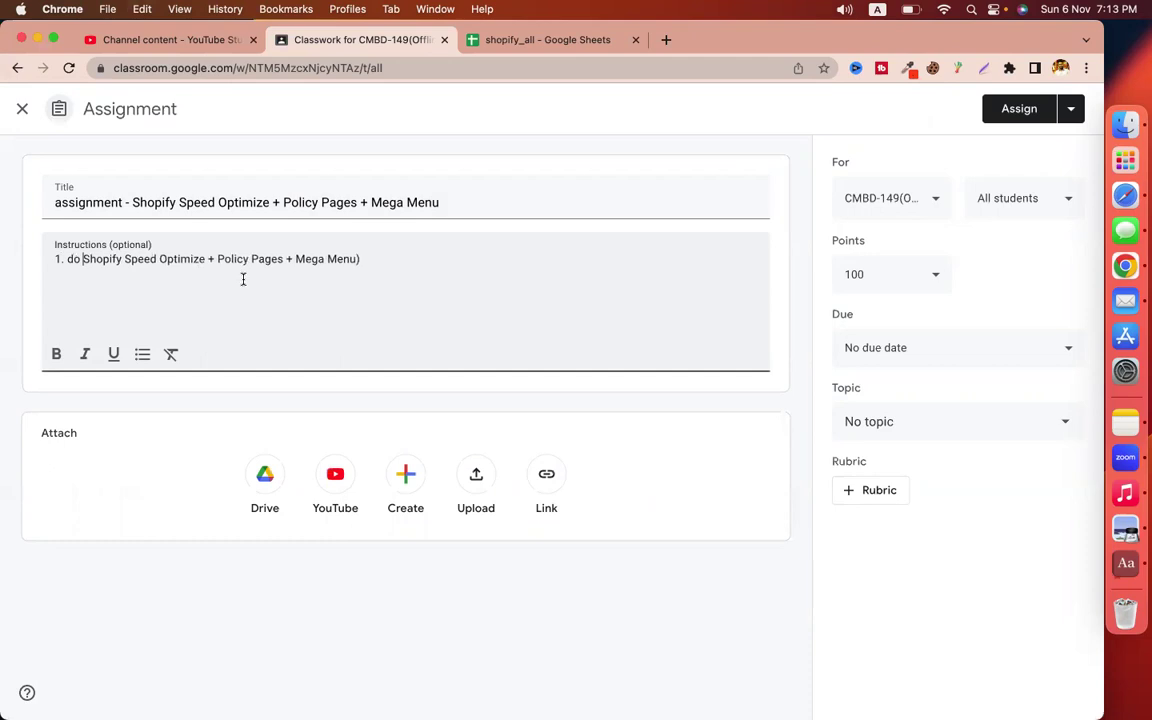
pyautogui.click(209, 259)
pyautogui.write('for onr')
pyautogui.press('BackSpace')
pyautogui.write('e store')
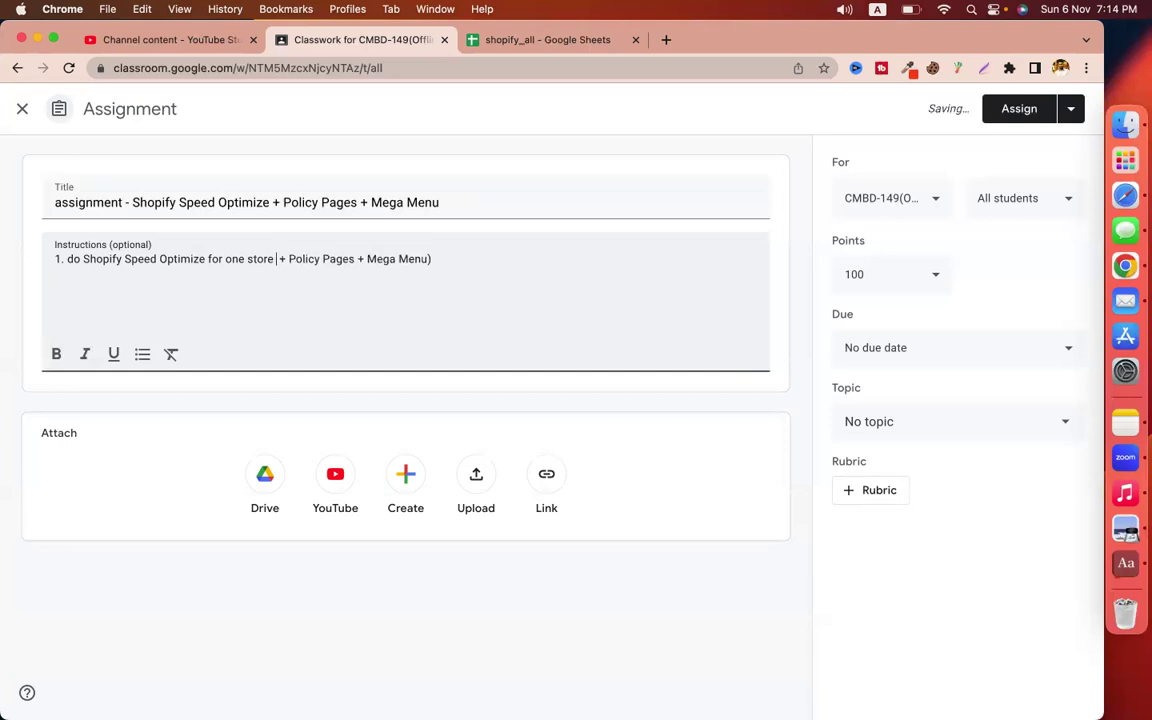
pyautogui.press('BackSpace')
pyautogui.write('(snaps)')
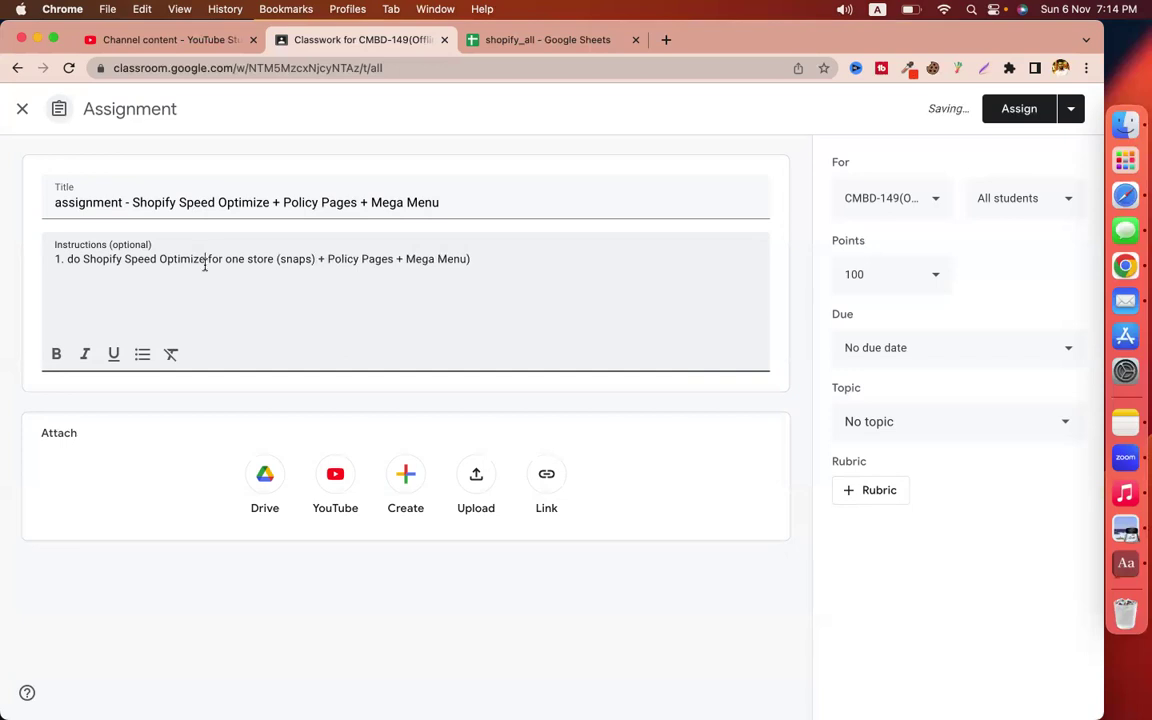
# Add instruction '2. Policy Pages create and add them to footer menu (snap)'
pyautogui.click(324, 259)
pyautogui.press('BackSpace')
pyautogui.press('Return')
pyautogui.write('2.')
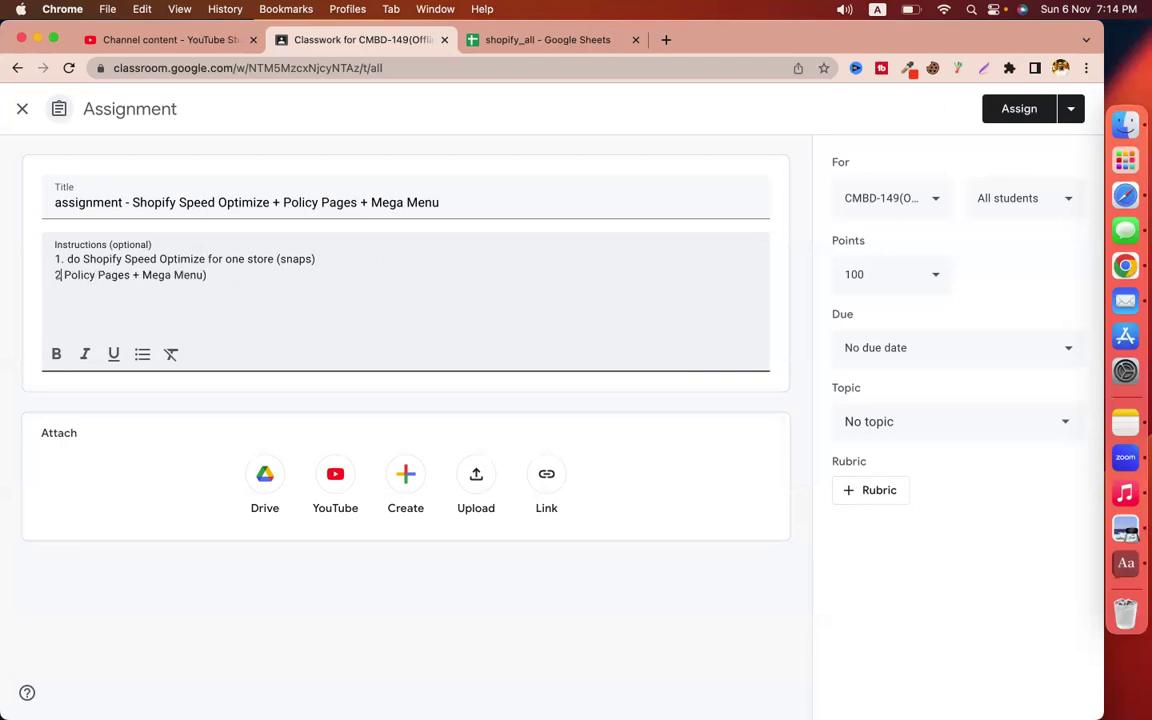
pyautogui.click(133, 275)
pyautogui.write('create abd')
pyautogui.press('BackSpace')
pyautogui.press('BackSpace')
pyautogui.press('BackSpace')
pyautogui.write('nd  ')
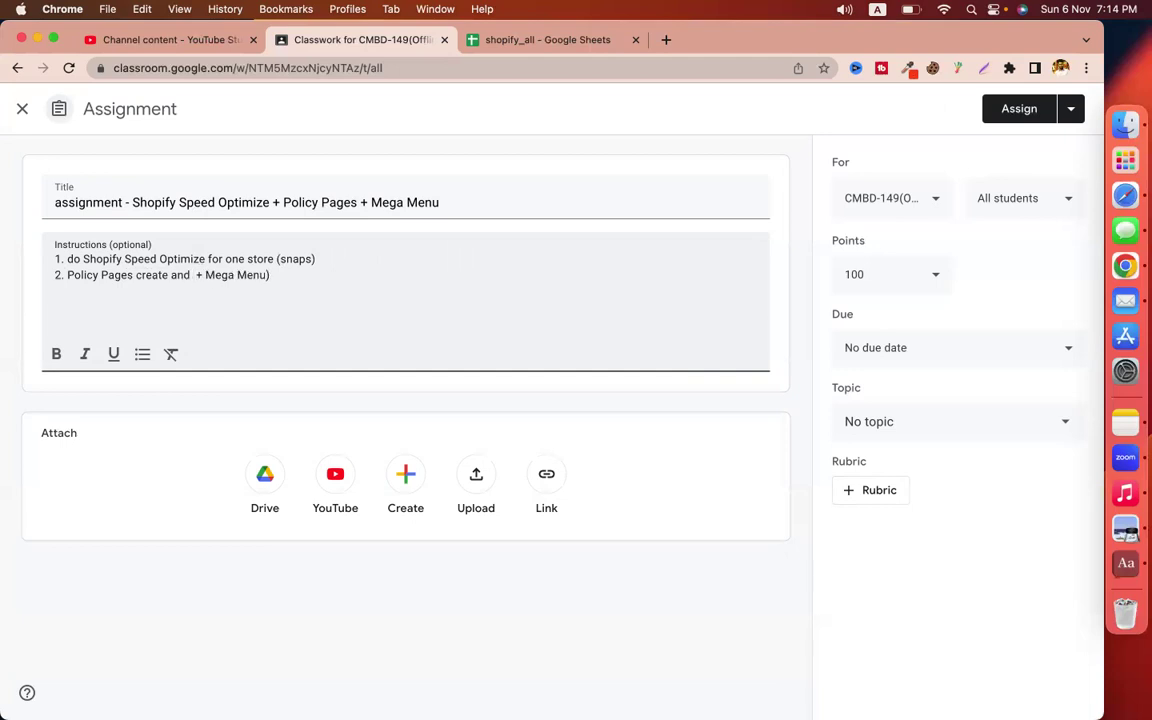
pyautogui.write('ad')
pyautogui.write('d them to f')
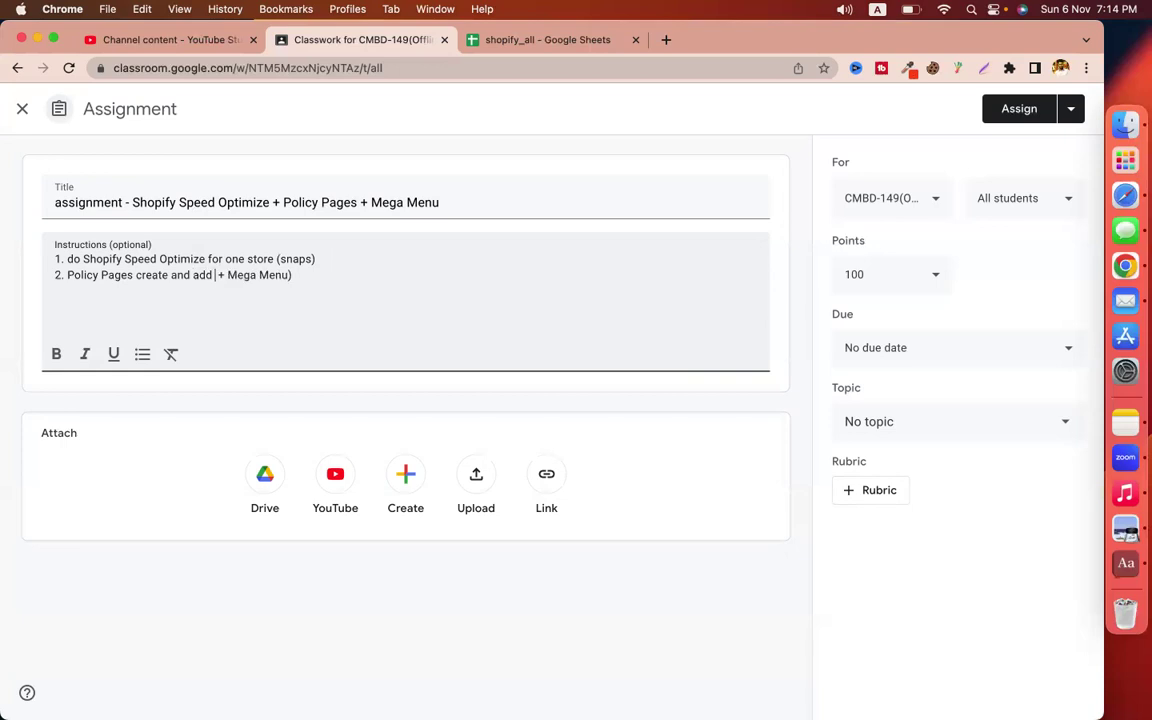
pyautogui.write('ooter menu')
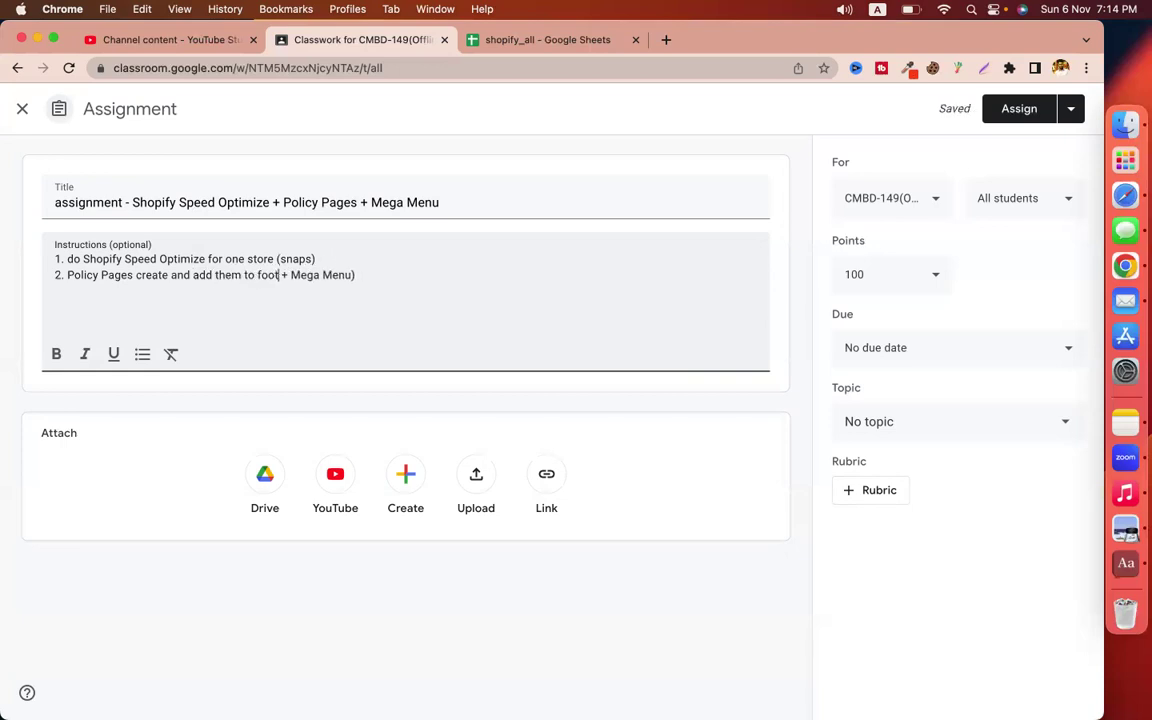
pyautogui.write(' (snap')
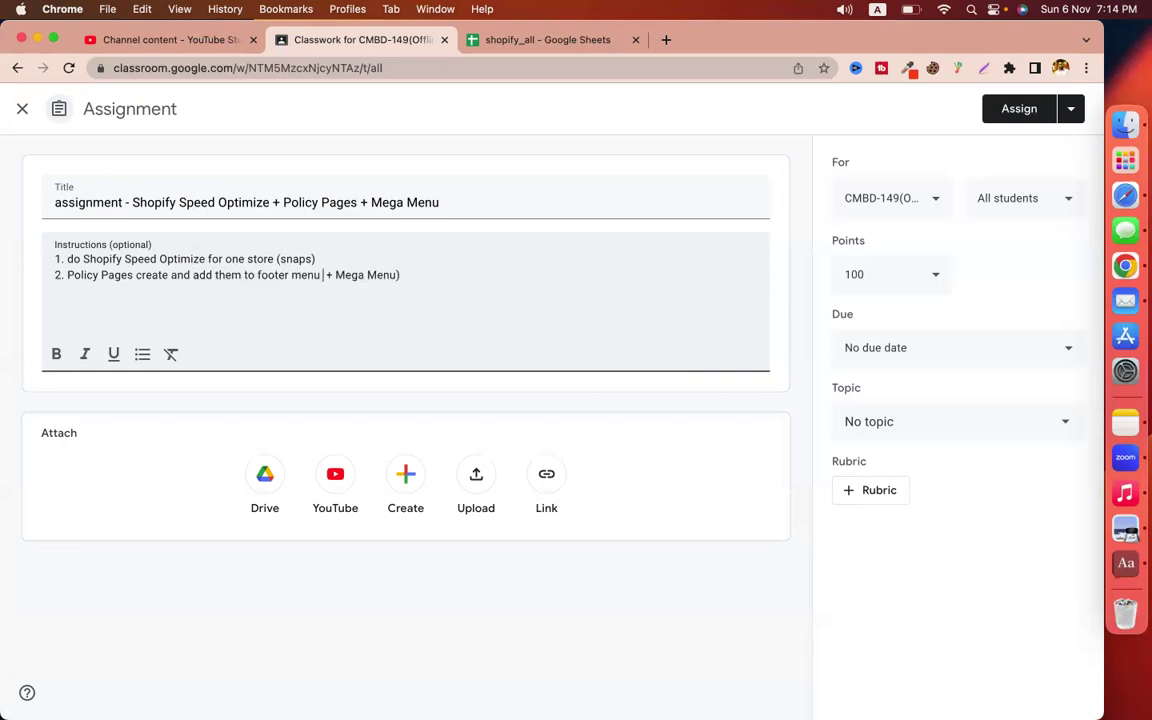
pyautogui.write(')')
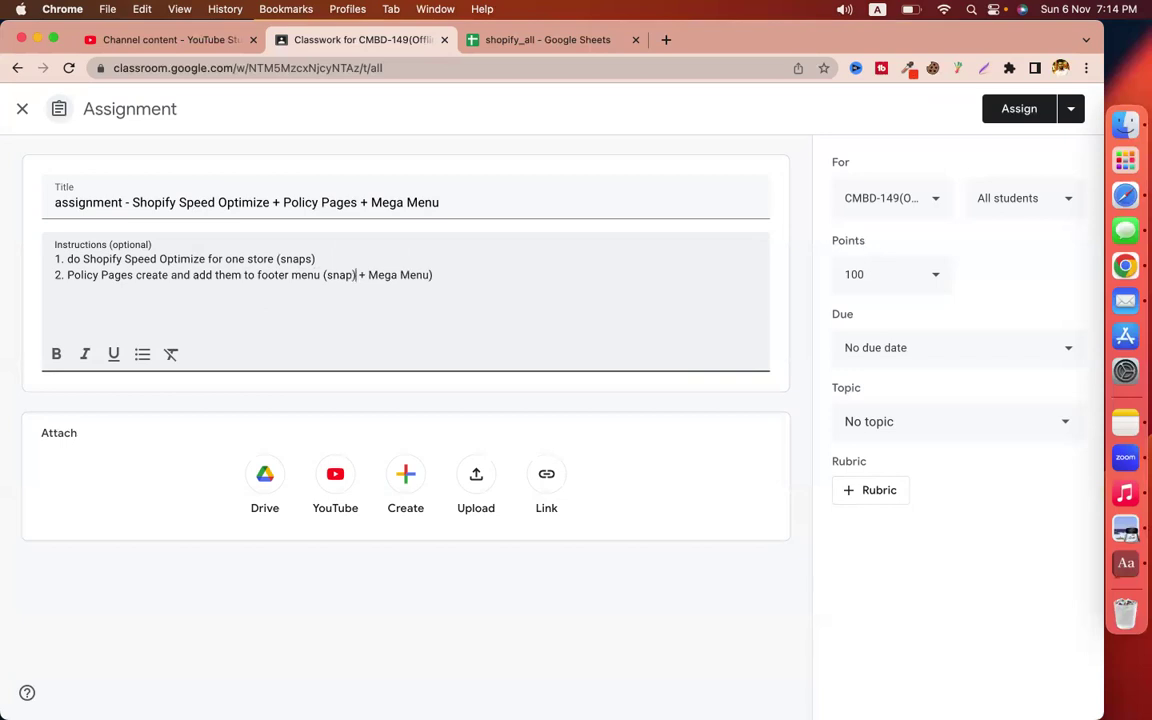
# Add instruction '3. customize a Mega Menu - snap'
pyautogui.press('BackSpace')
pyautogui.press('BackSpace')
pyautogui.press('Return')
pyautogui.write('3. ')
pyautogui.write('custom')
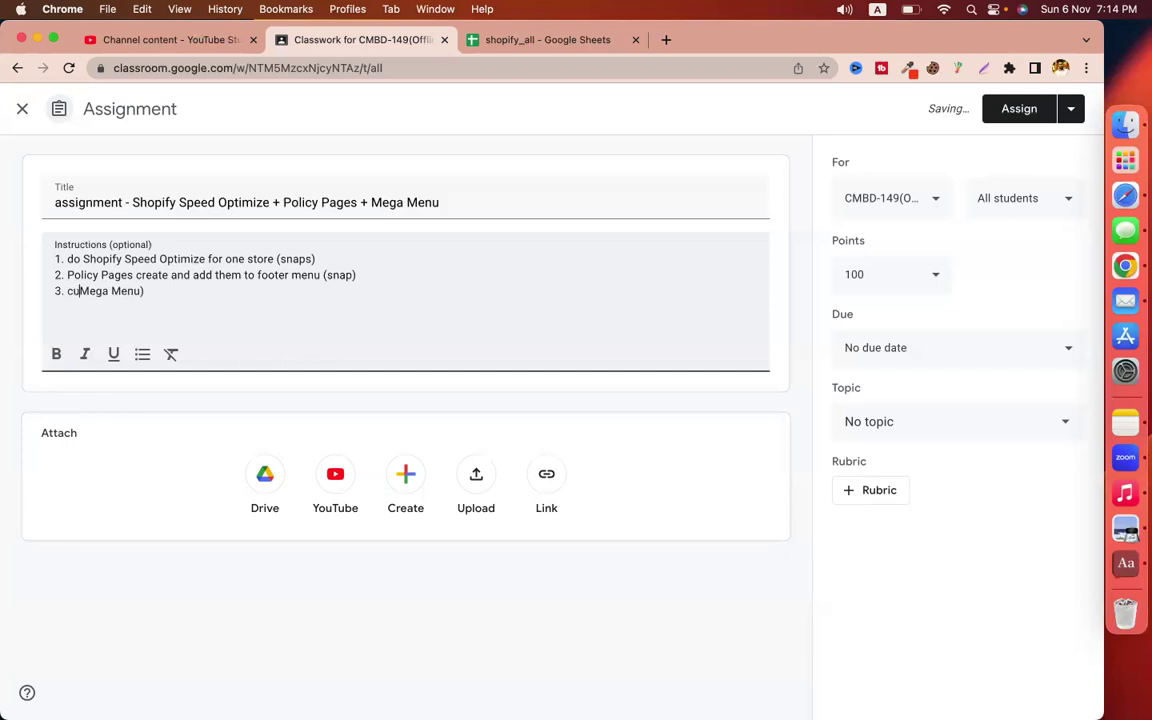
pyautogui.write('ize a')
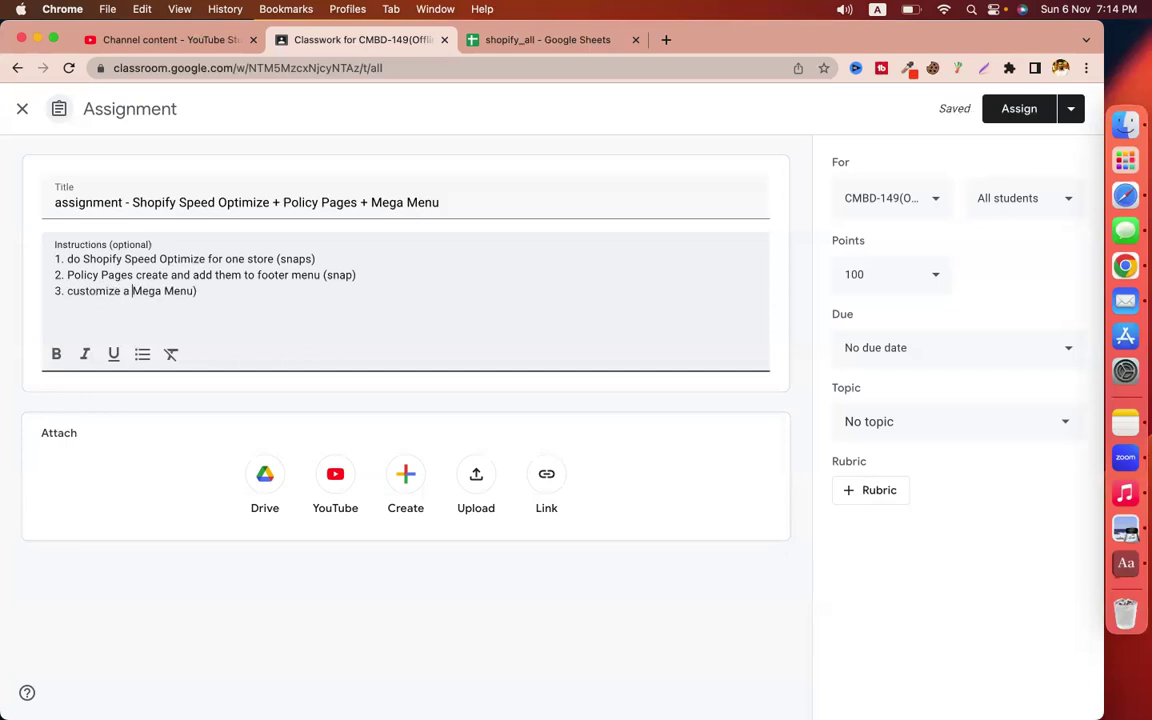
pyautogui.press('BackSpace')
pyautogui.write('- snap')
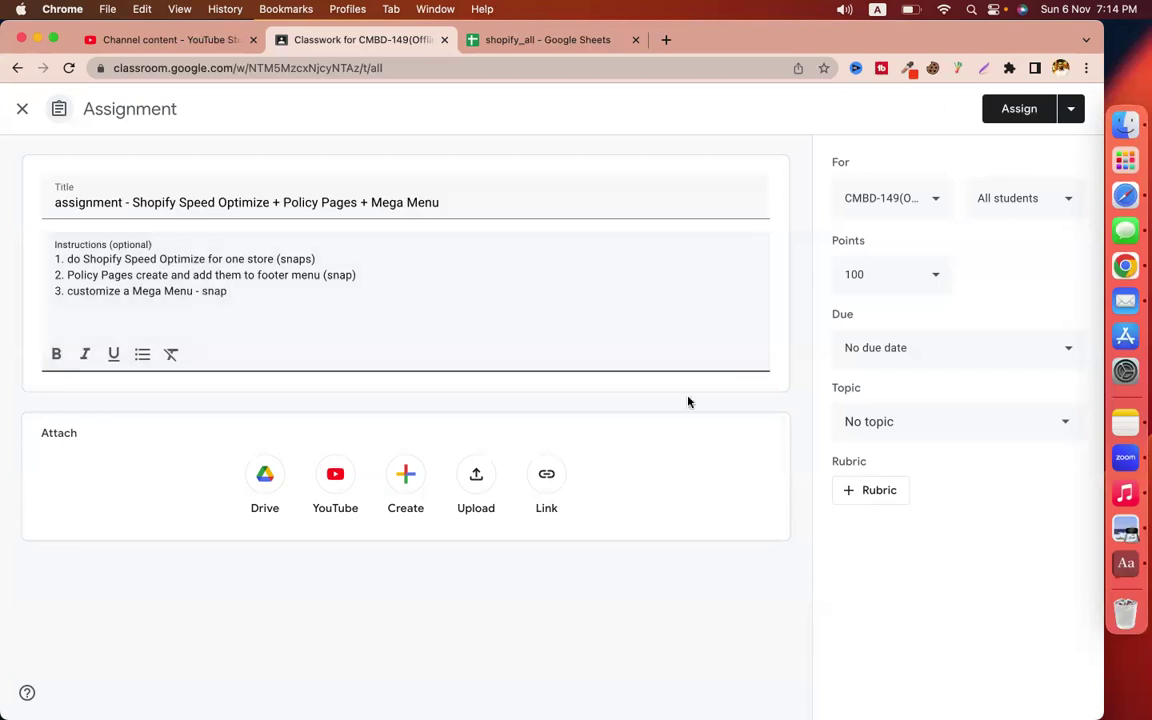
# File the assignment under the epi-25 topic and assign it
pyautogui.click(869, 422)
pyautogui.scroll(-10, 985, 527)
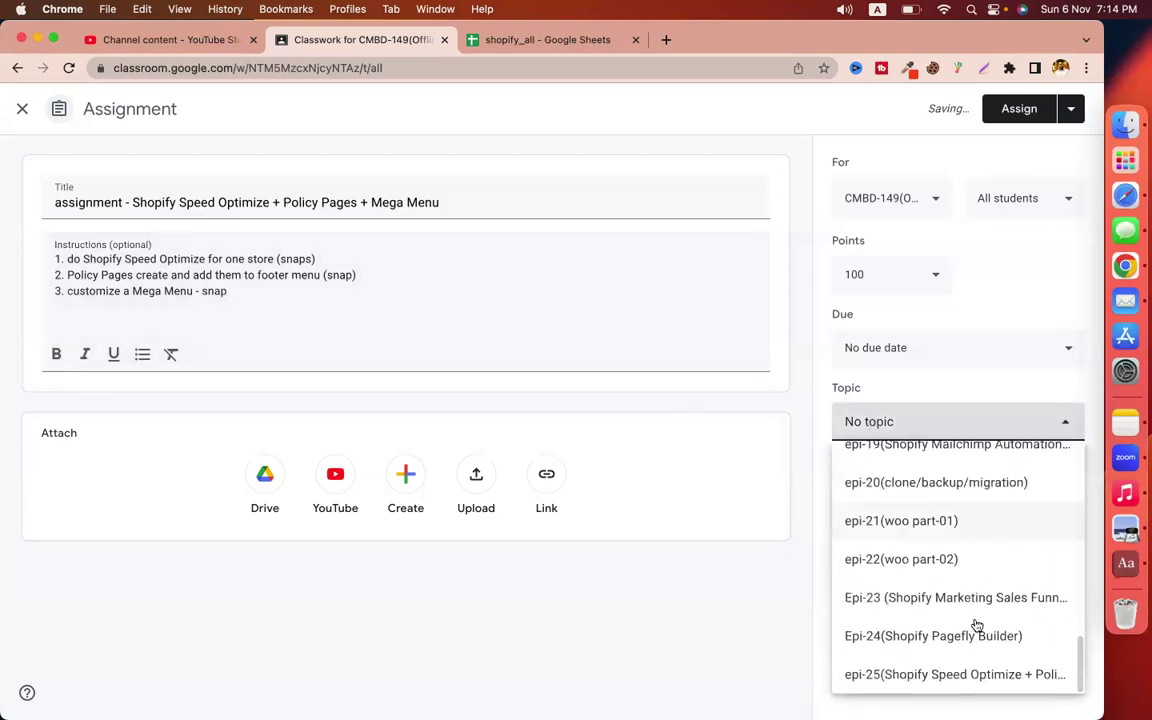
pyautogui.click(977, 673)
pyautogui.click(995, 110)
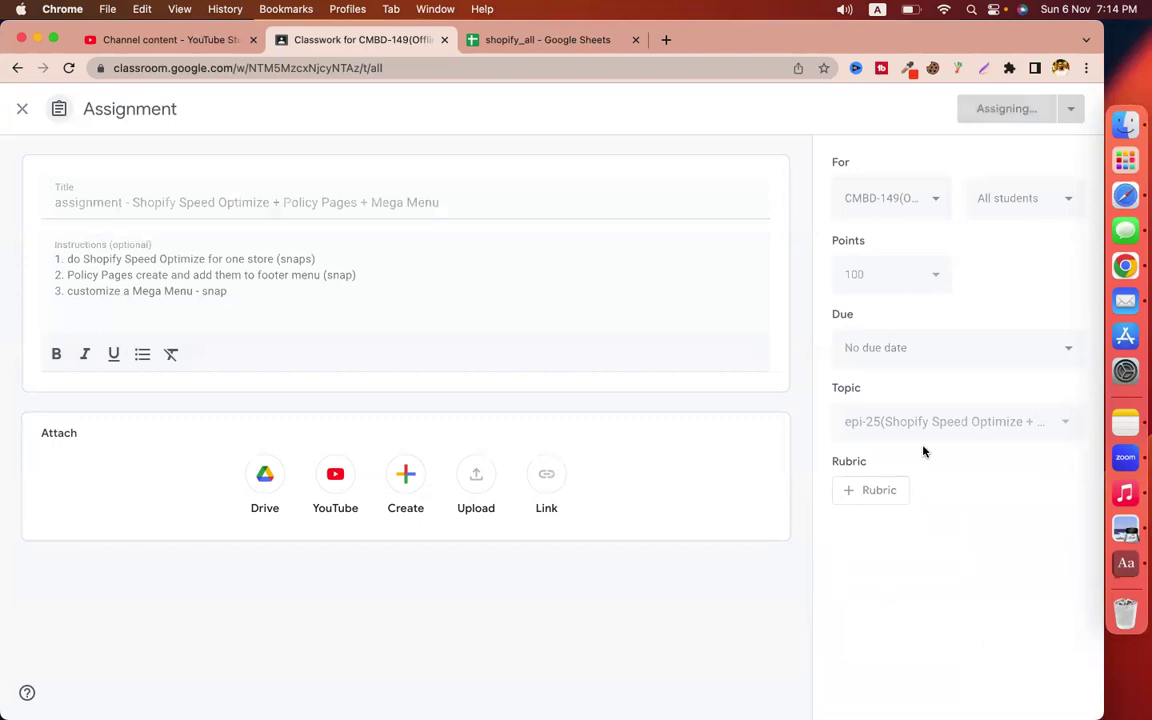